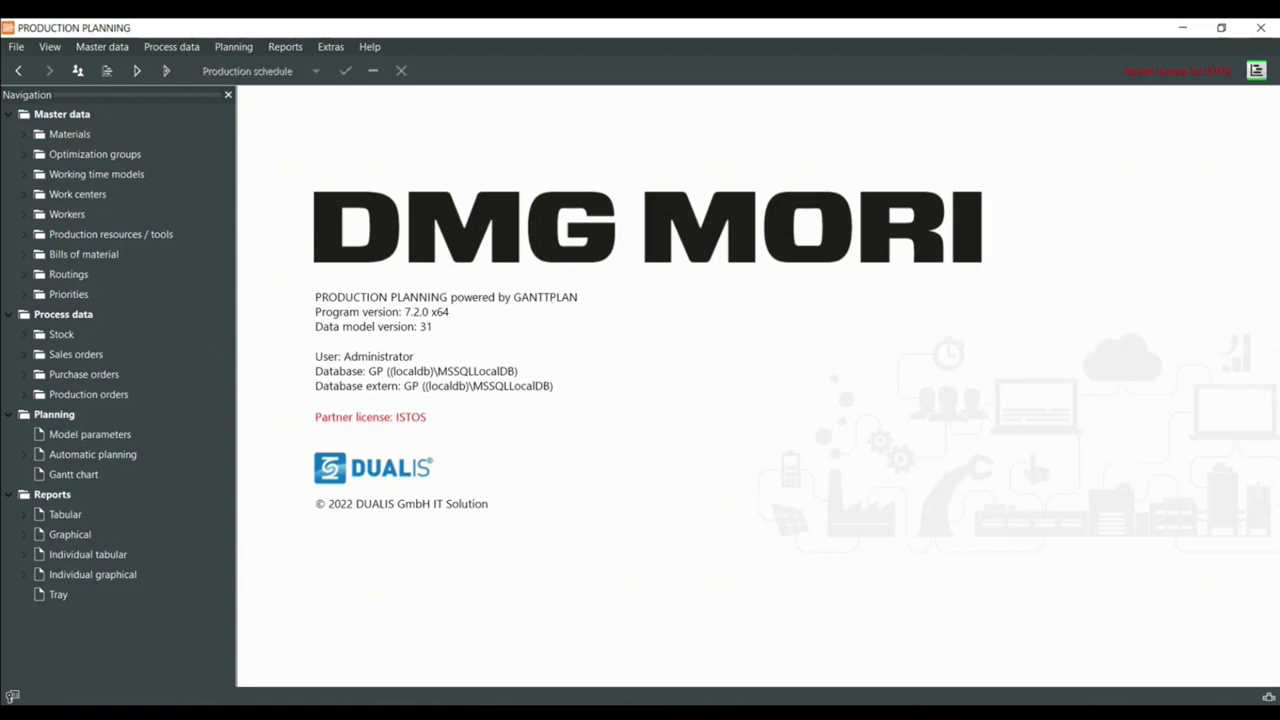
Collapse the Reports, Planning, Process data and Master data groups in the navigation tree
mouse_move(697, 683)
click(11, 494)
click(11, 414)
click(11, 314)
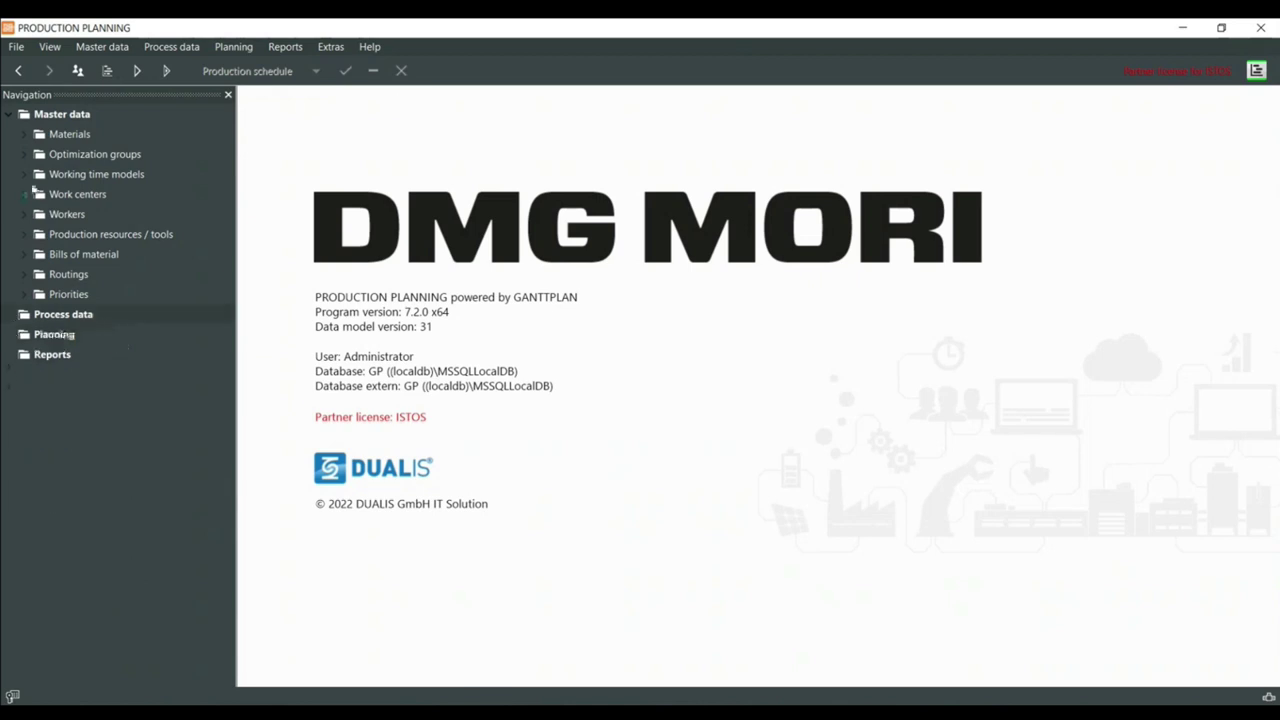
click(11, 115)
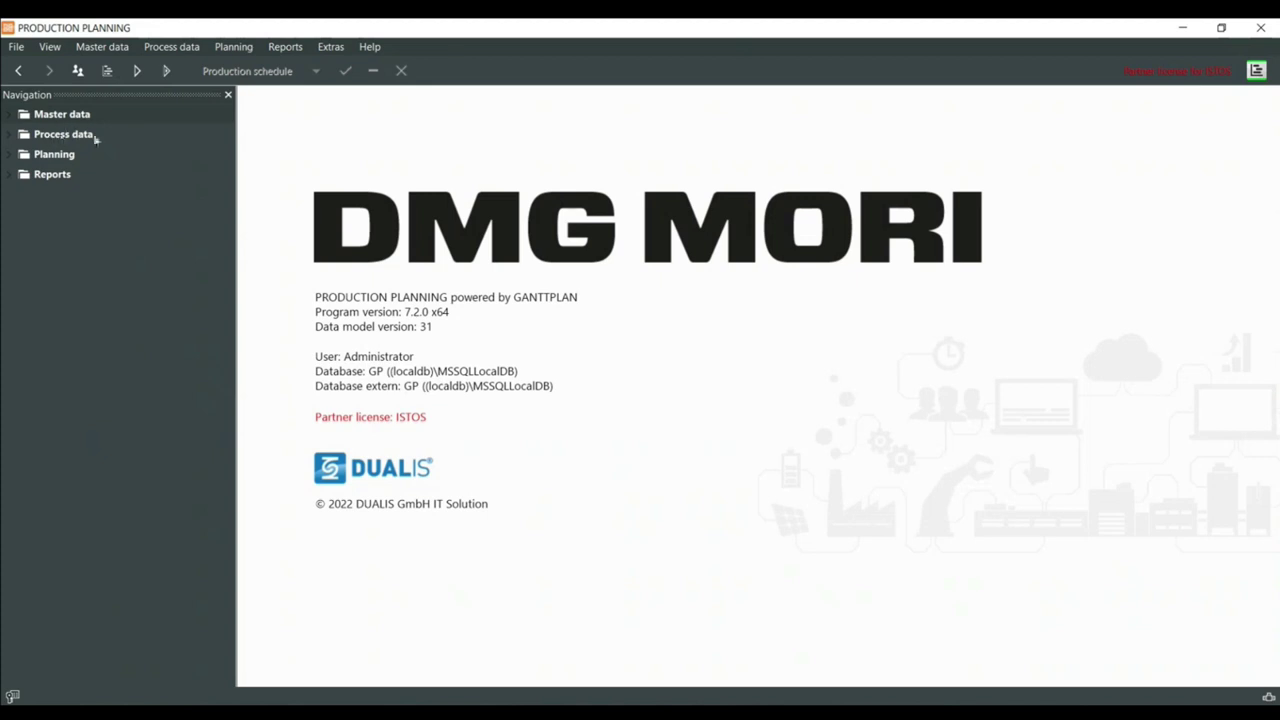
Look inside the Reports group, and leave only Master data and Process data expanded in the navigation tree
click(11, 175)
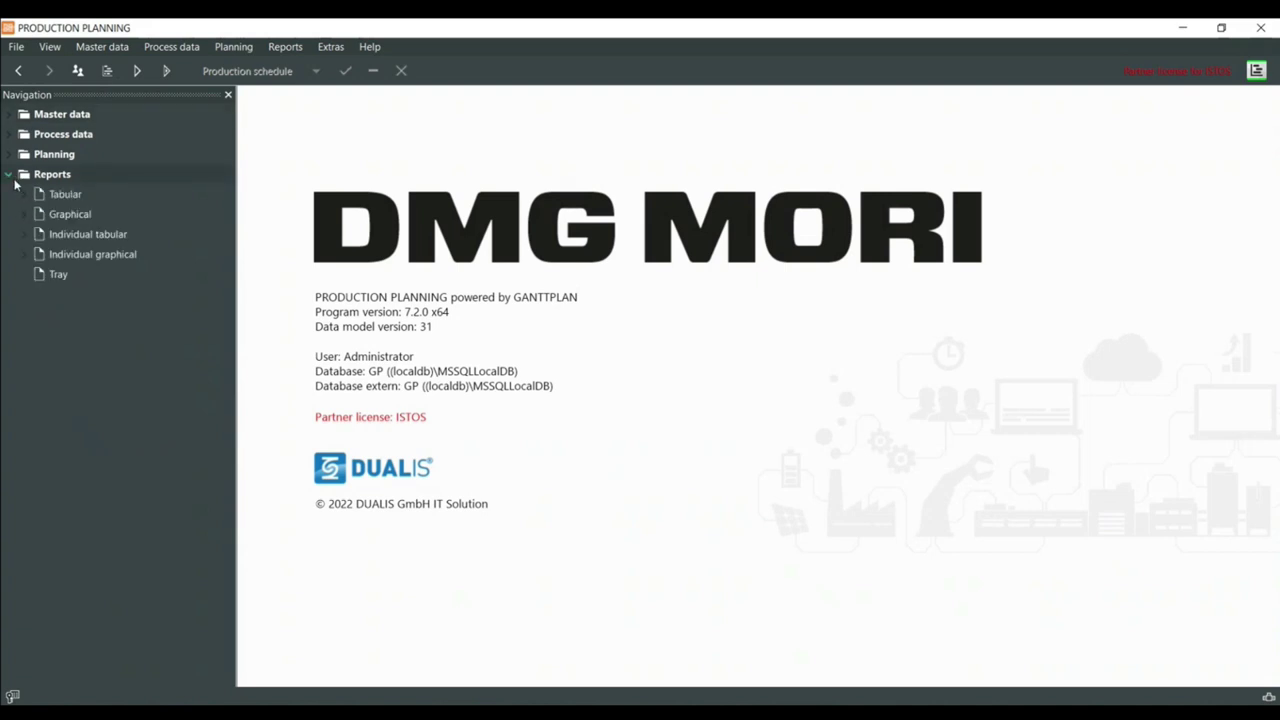
click(12, 178)
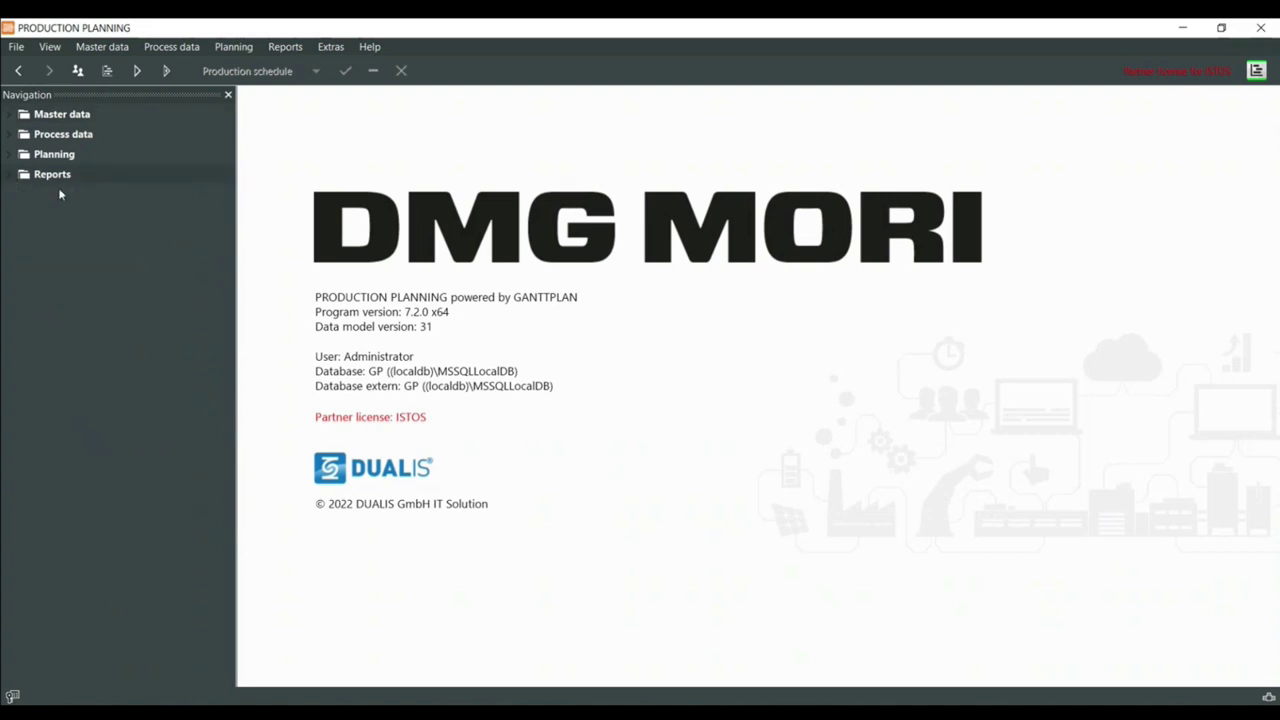
click(10, 115)
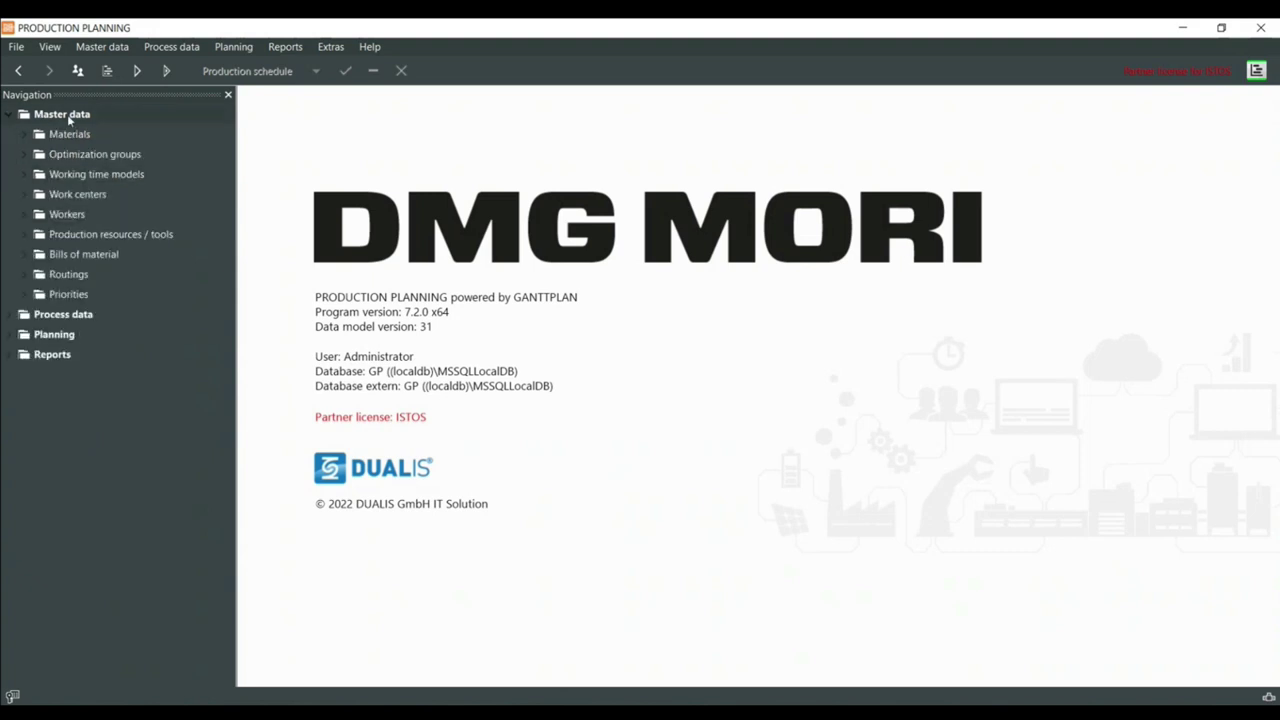
click(10, 315)
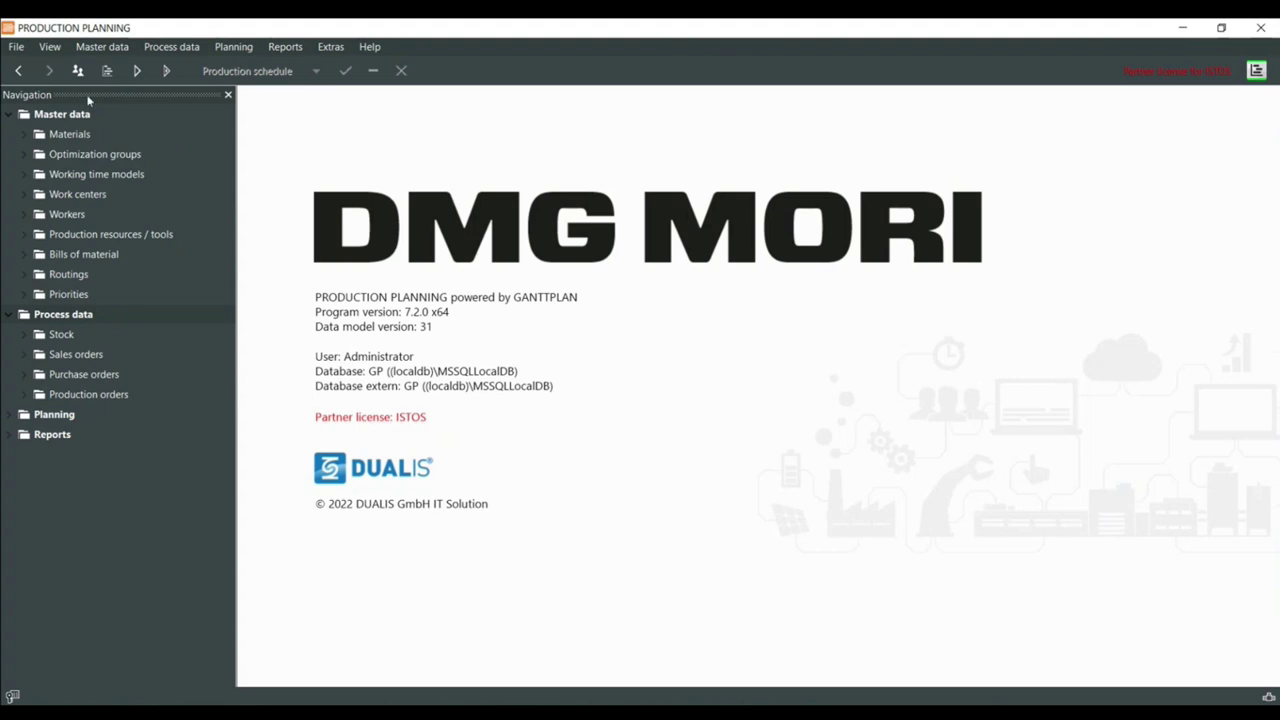
Open the production schedule as a Gantt chart and zoom its timeline out to single days across several weeks
click(107, 72)
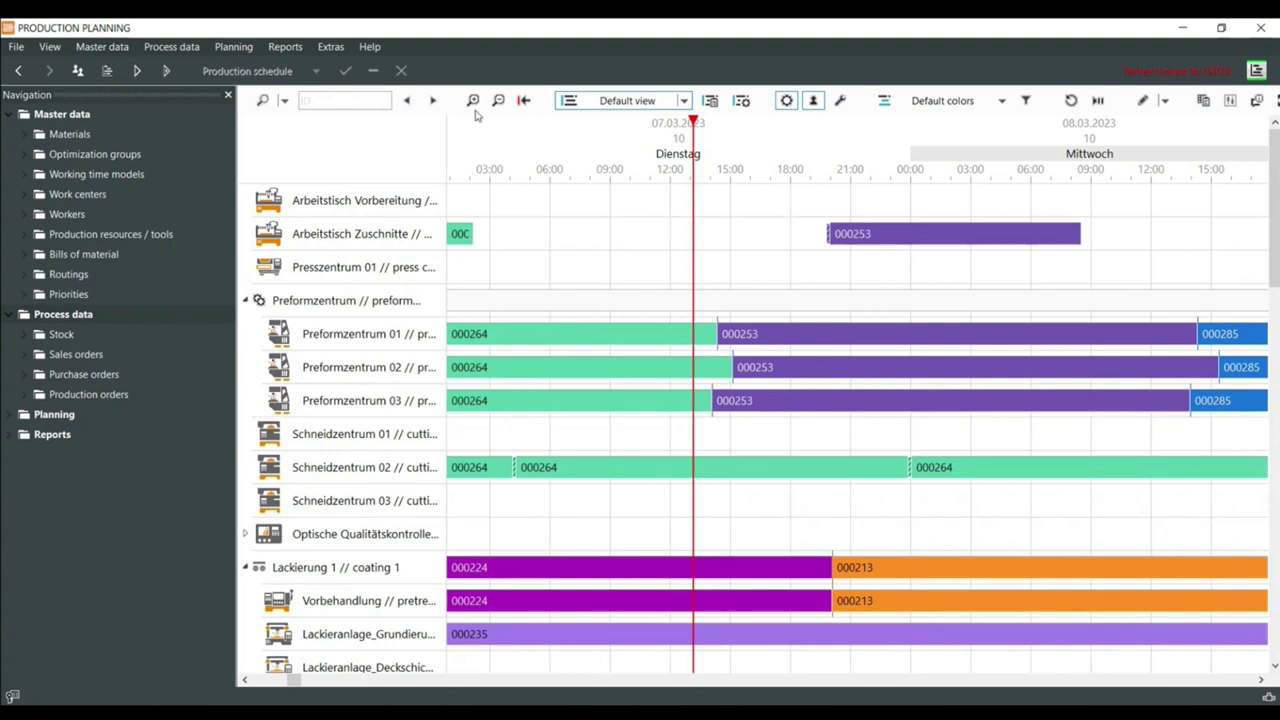
click(525, 101)
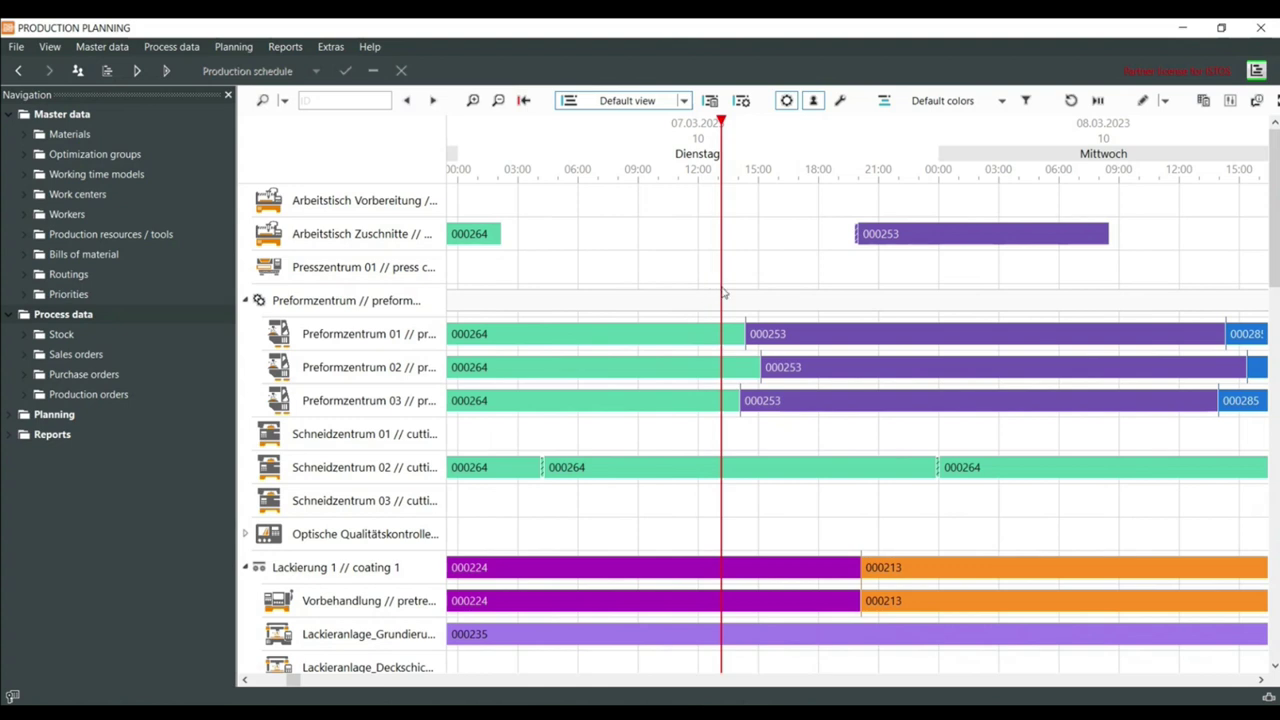
ctrl+scroll(735, 303, down, 3)
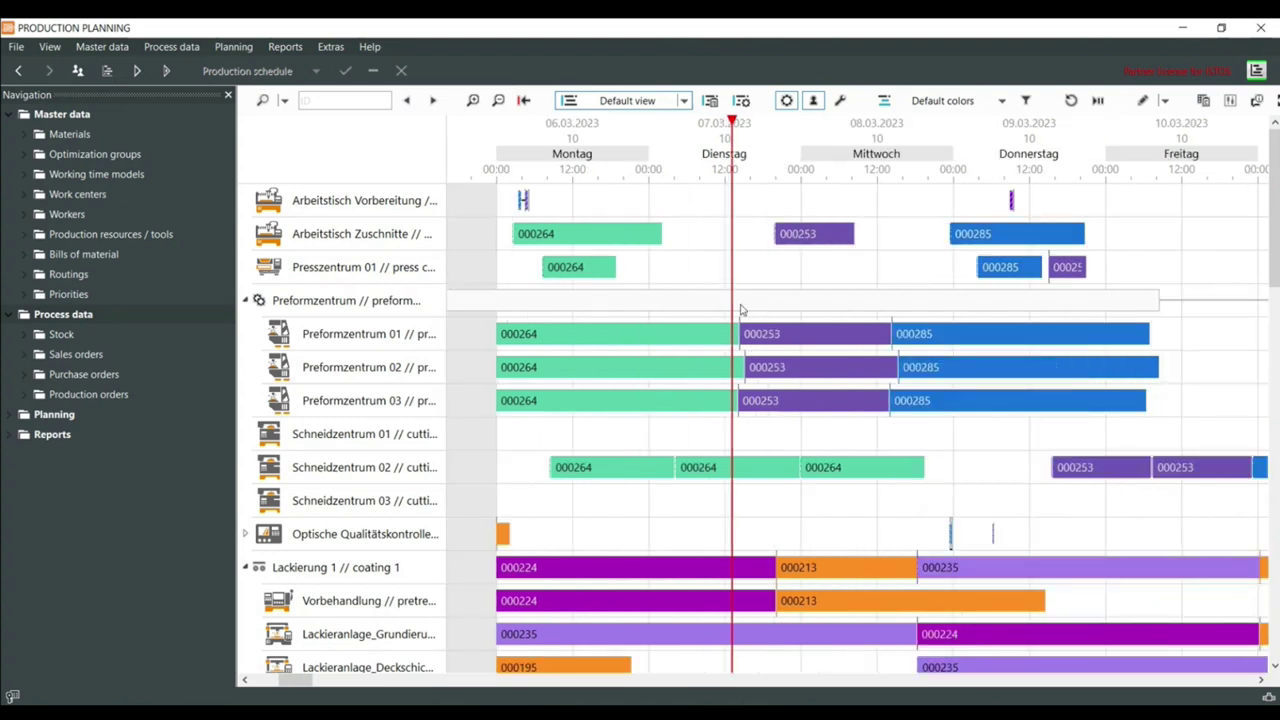
ctrl+scroll(1008, 357, down, 2)
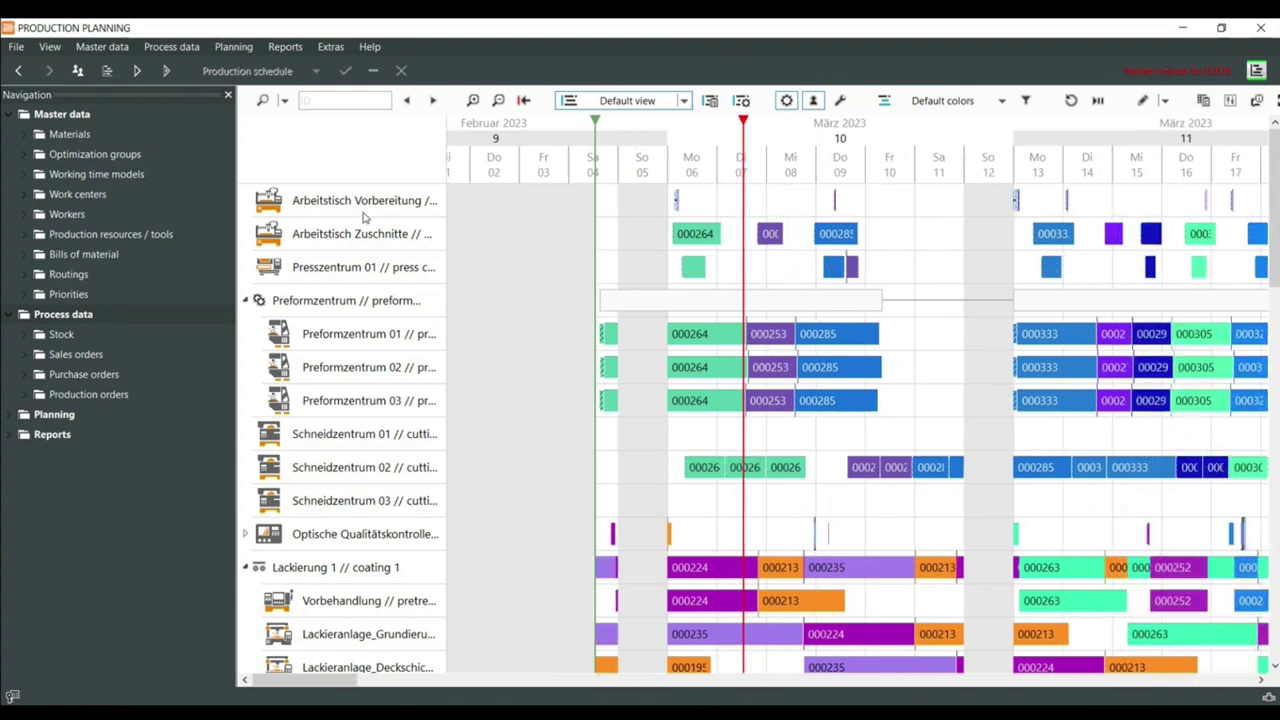
Widen the resource name column to show full names, and collapse and re-expand the preform center group
mouse_move(328, 237)
drag(445, 167, 613, 174)
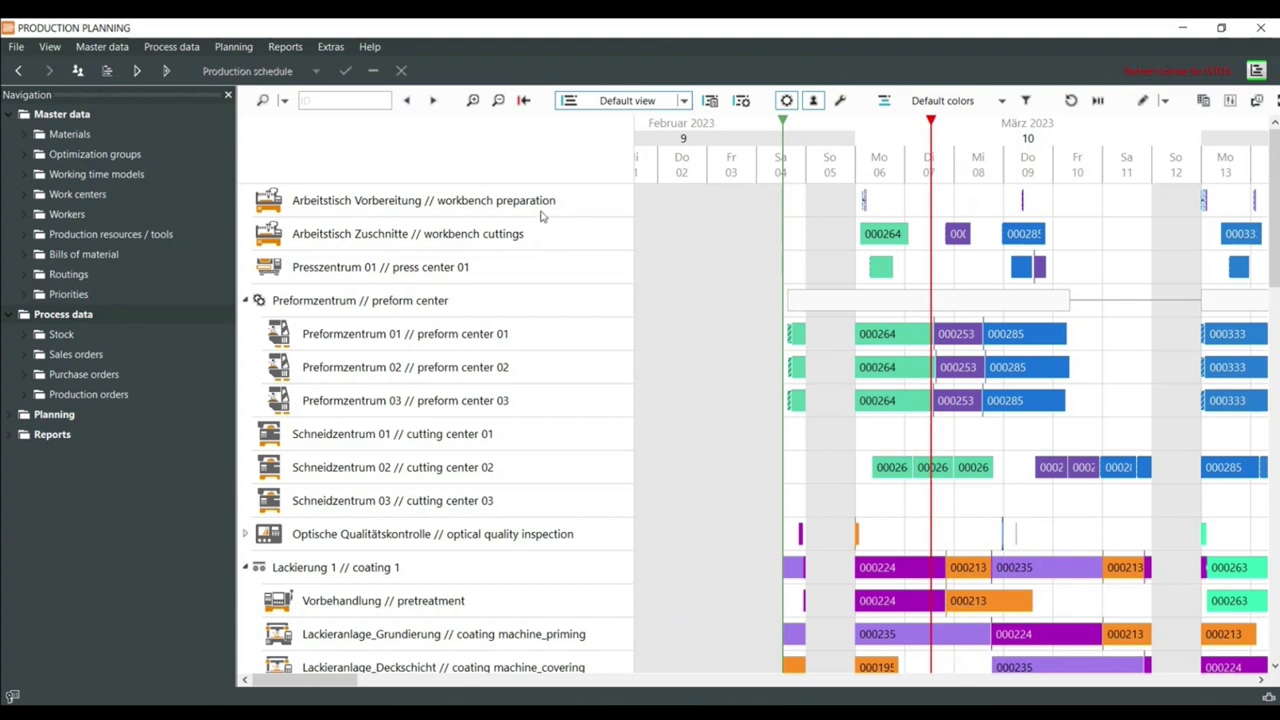
scroll(505, 262, down, 2)
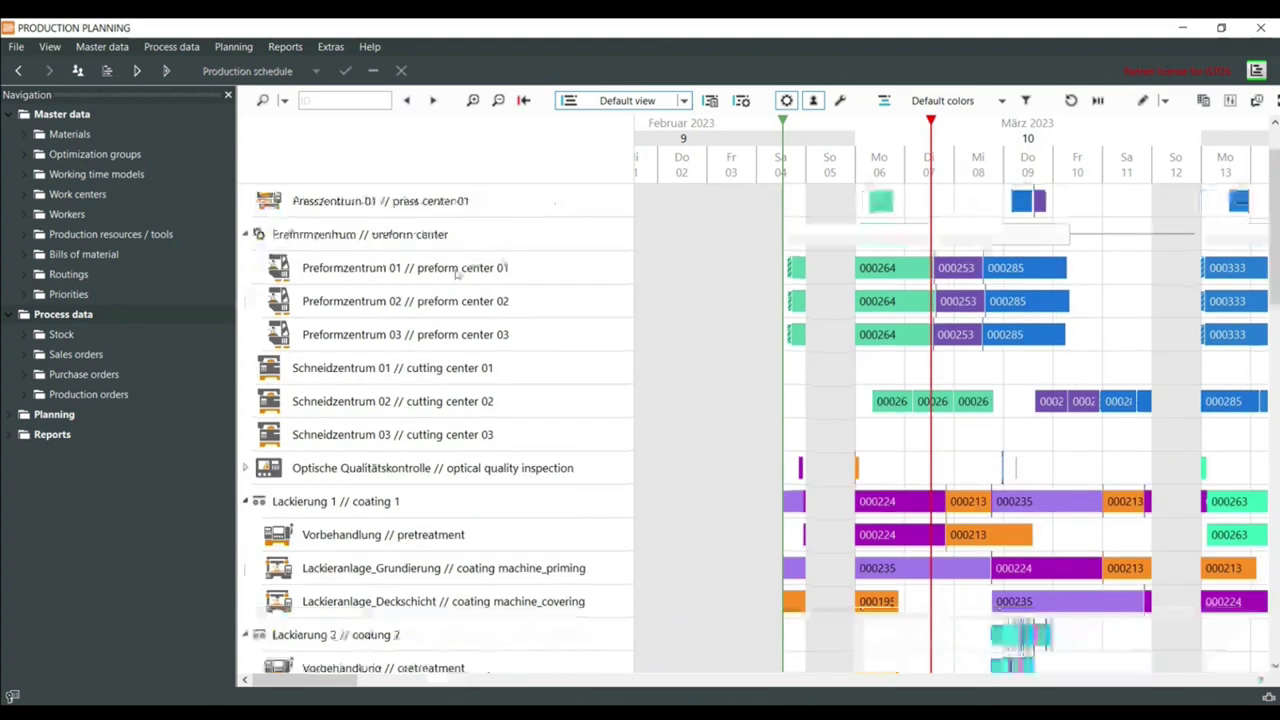
click(246, 236)
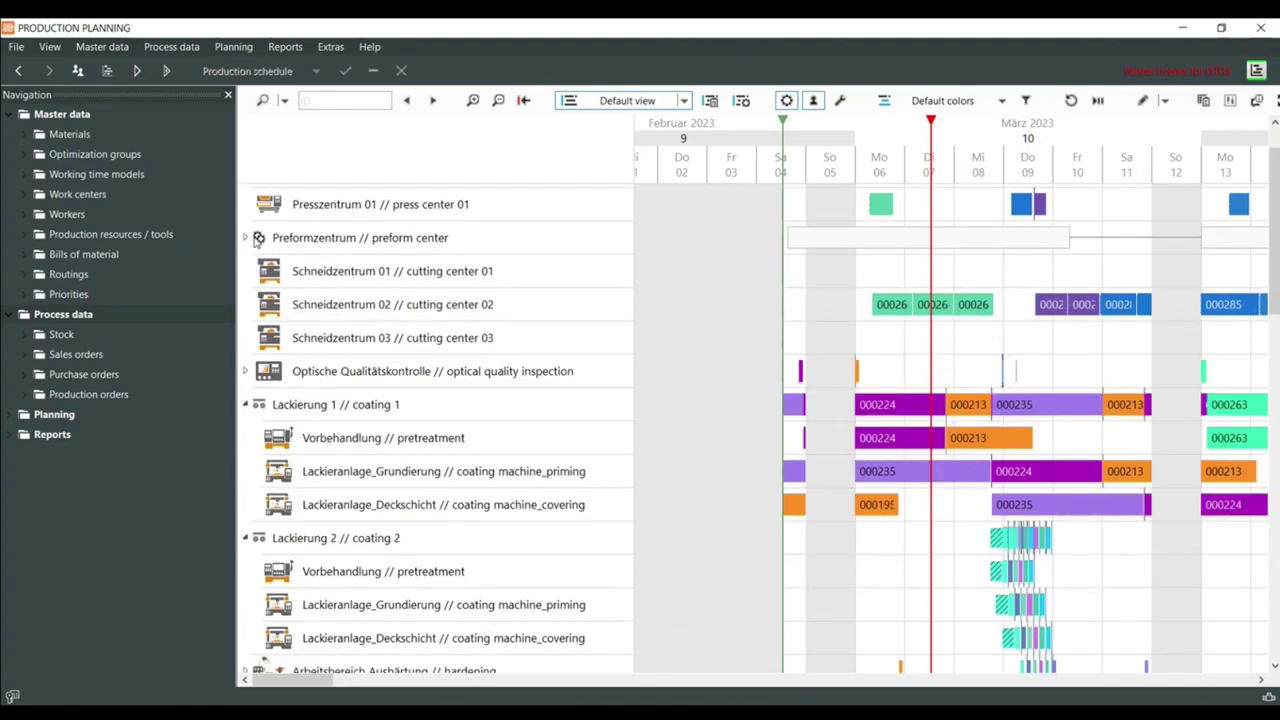
click(246, 237)
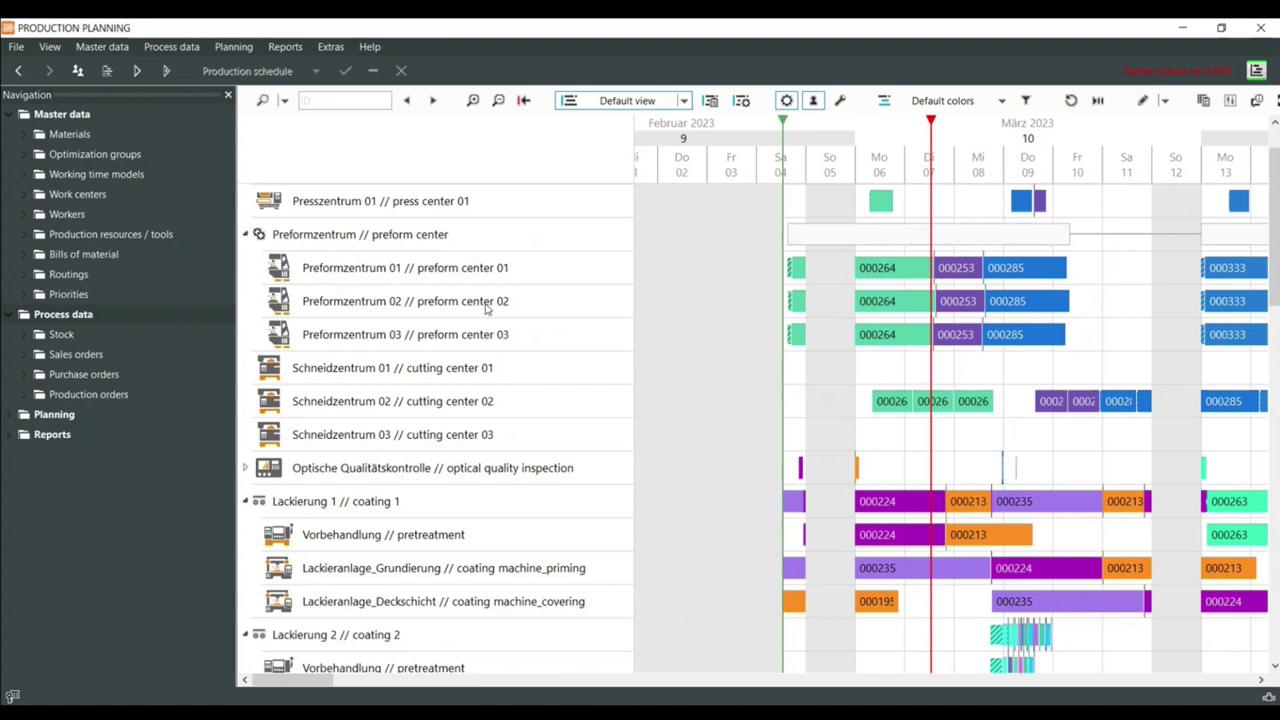
Look through the remaining work centers and worker groups down to the assembly early and late shifts
scroll(432, 365, down, 6)
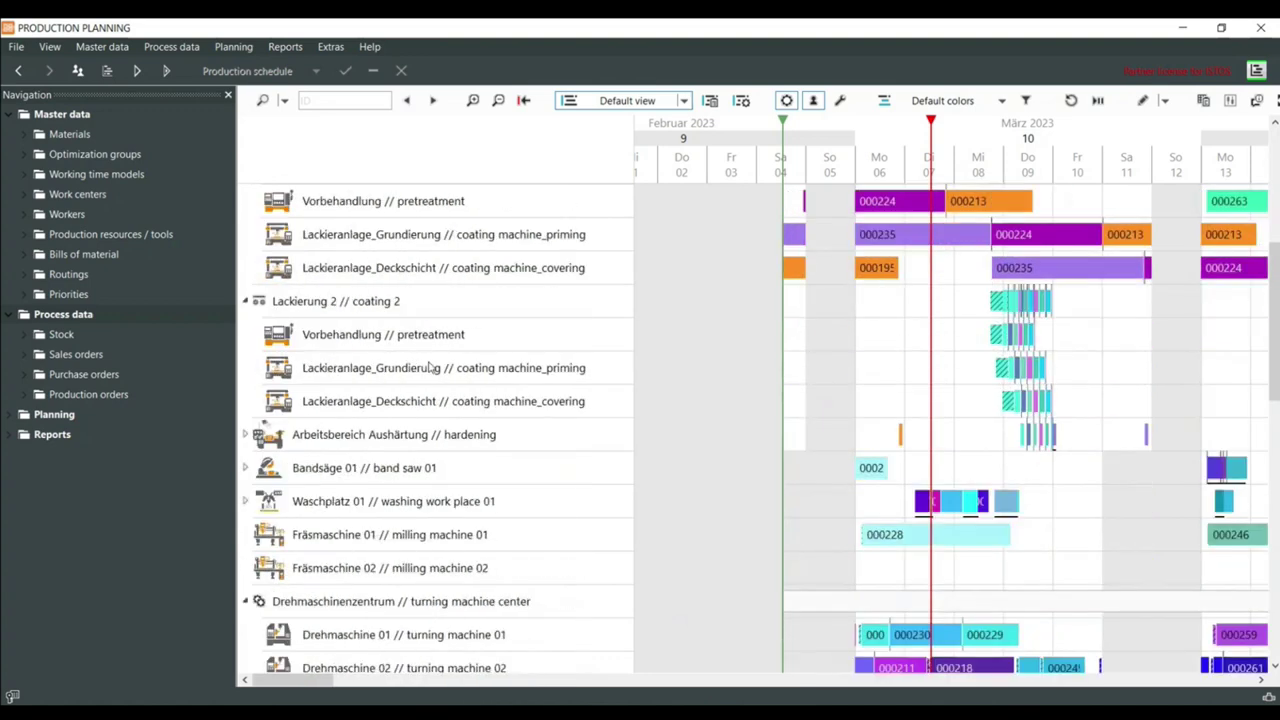
scroll(432, 367, down, 2)
scroll(455, 338, down, 5)
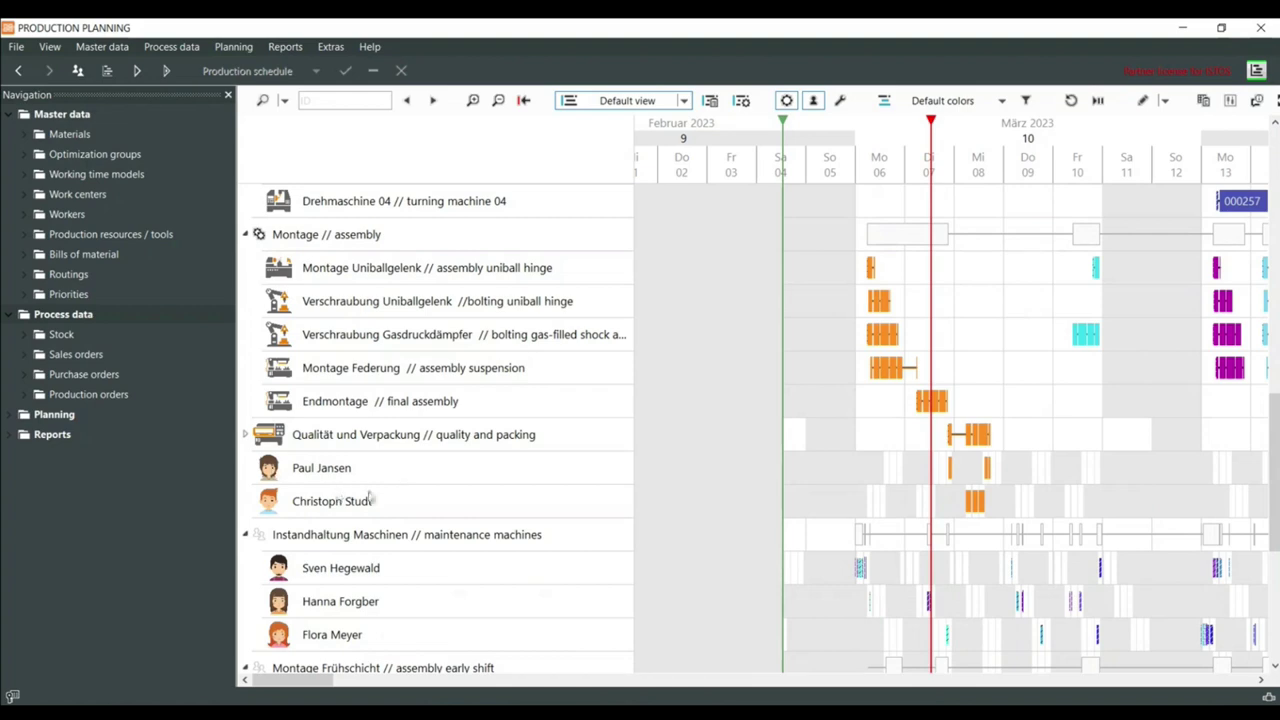
scroll(465, 472, down, 2)
scroll(467, 470, down, 4)
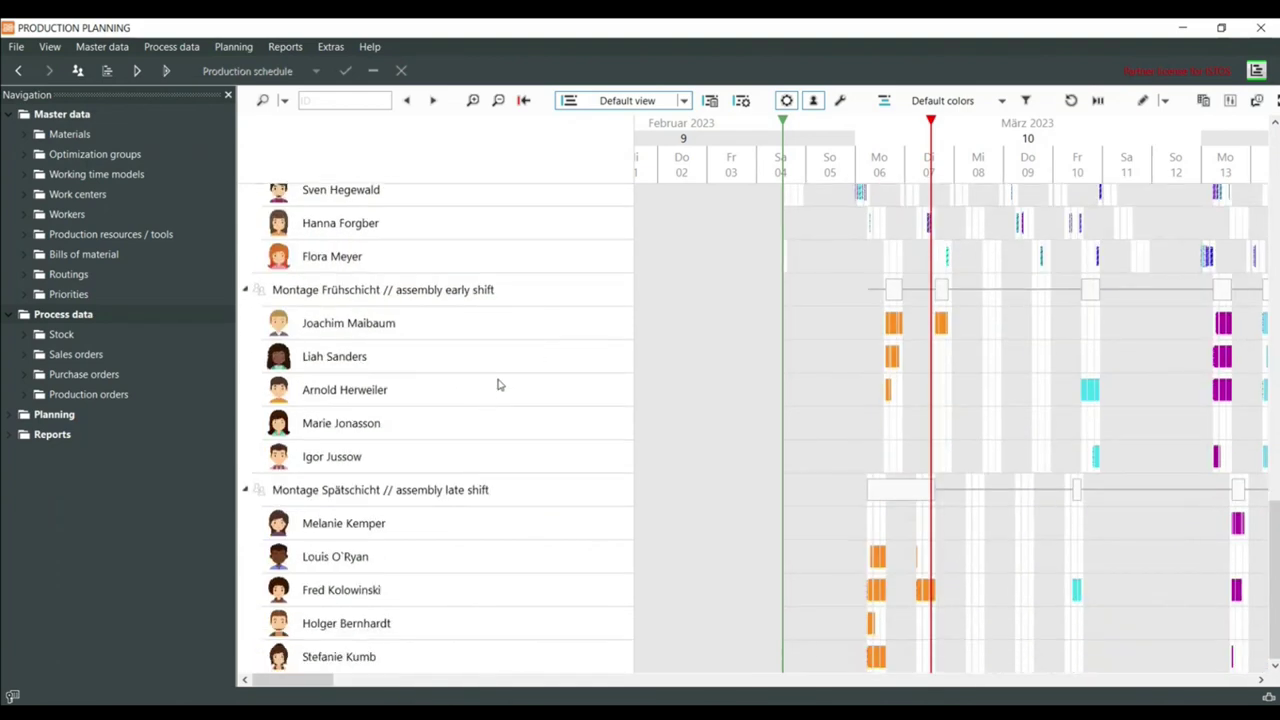
Show only the production resources and tools in the chart, and examine the individual drill_locknut rows and bookings
click(812, 101)
click(839, 101)
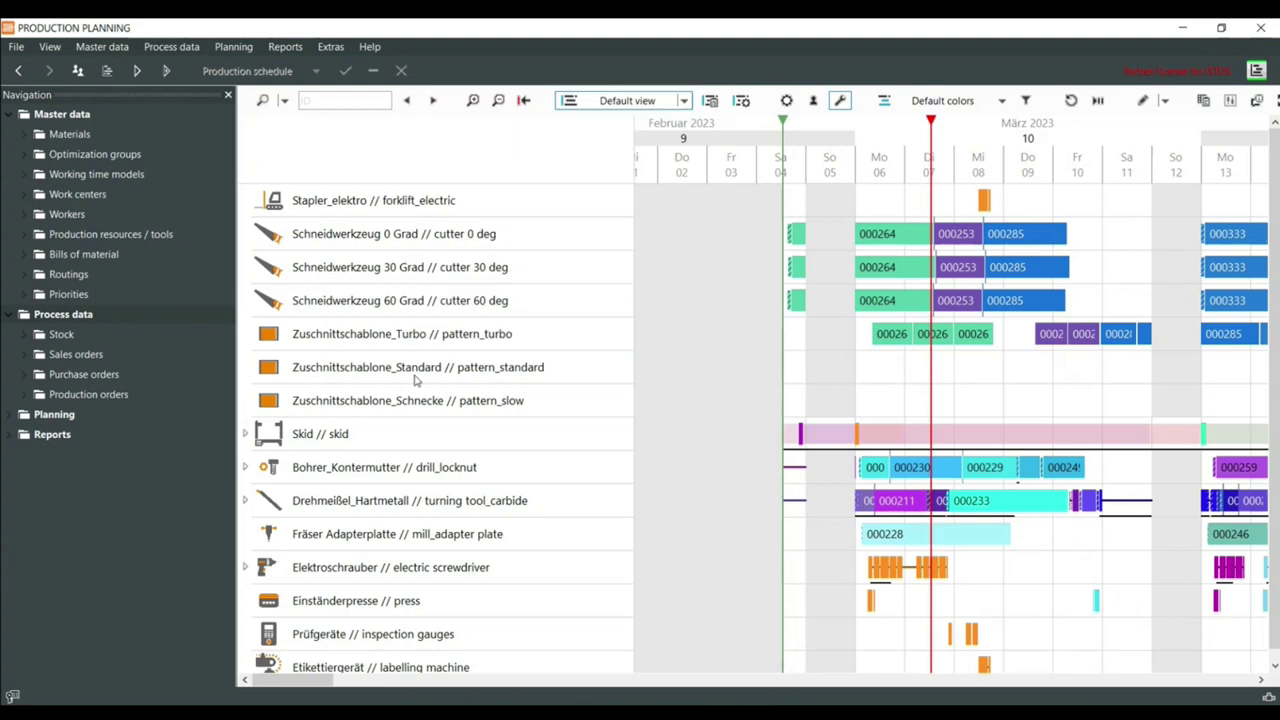
mouse_move(409, 378)
click(245, 468)
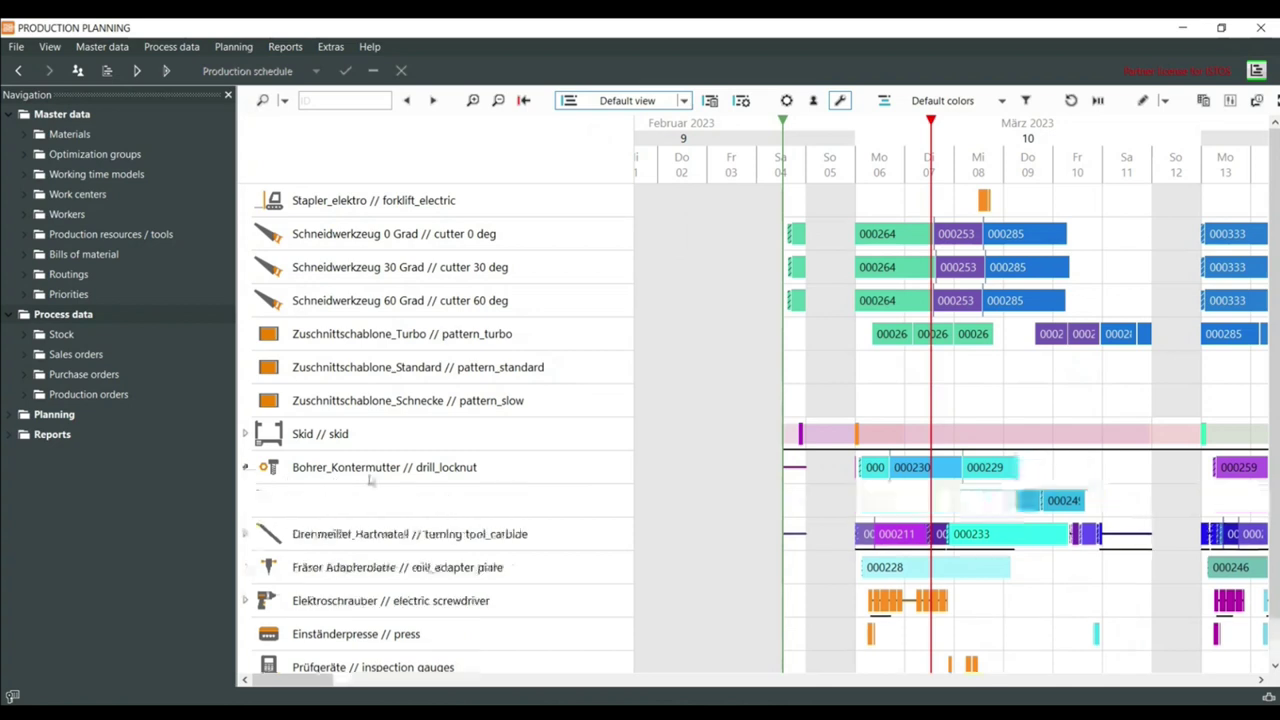
click(246, 467)
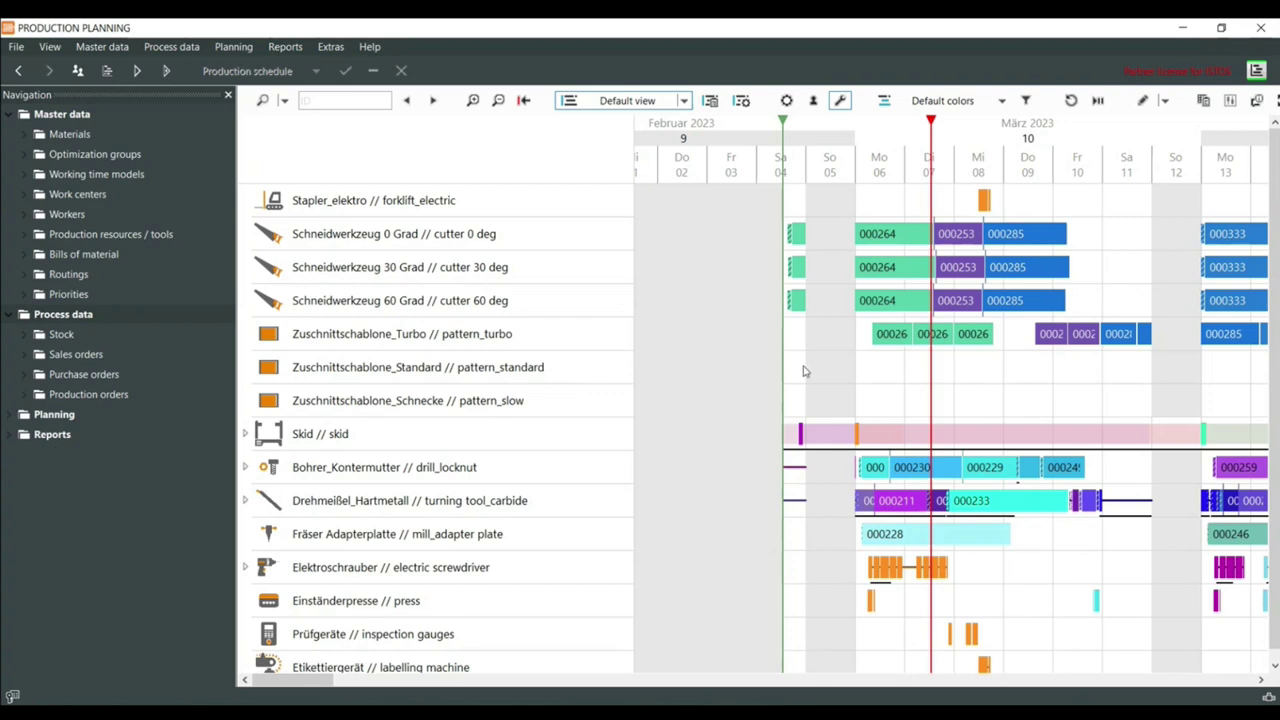
drag(831, 369, 677, 371)
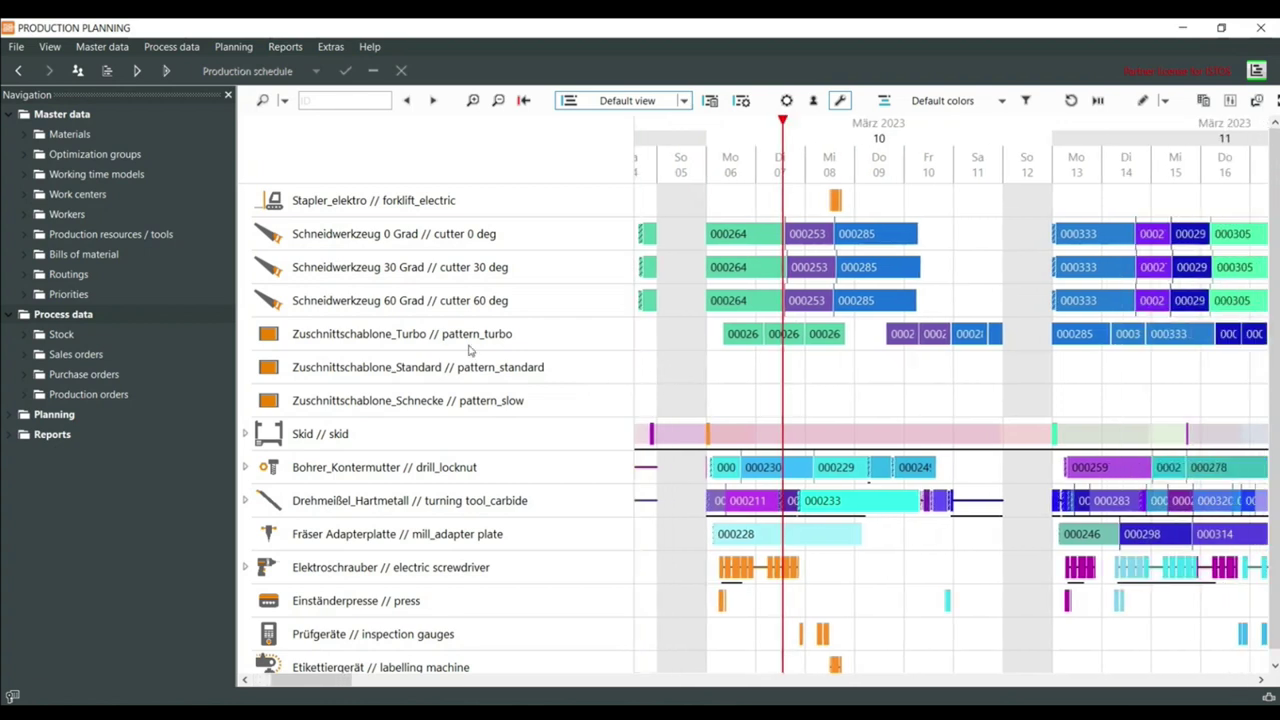
Hide the tools in the chart and review the criteria available for searching, such as ID, name and due date
click(840, 100)
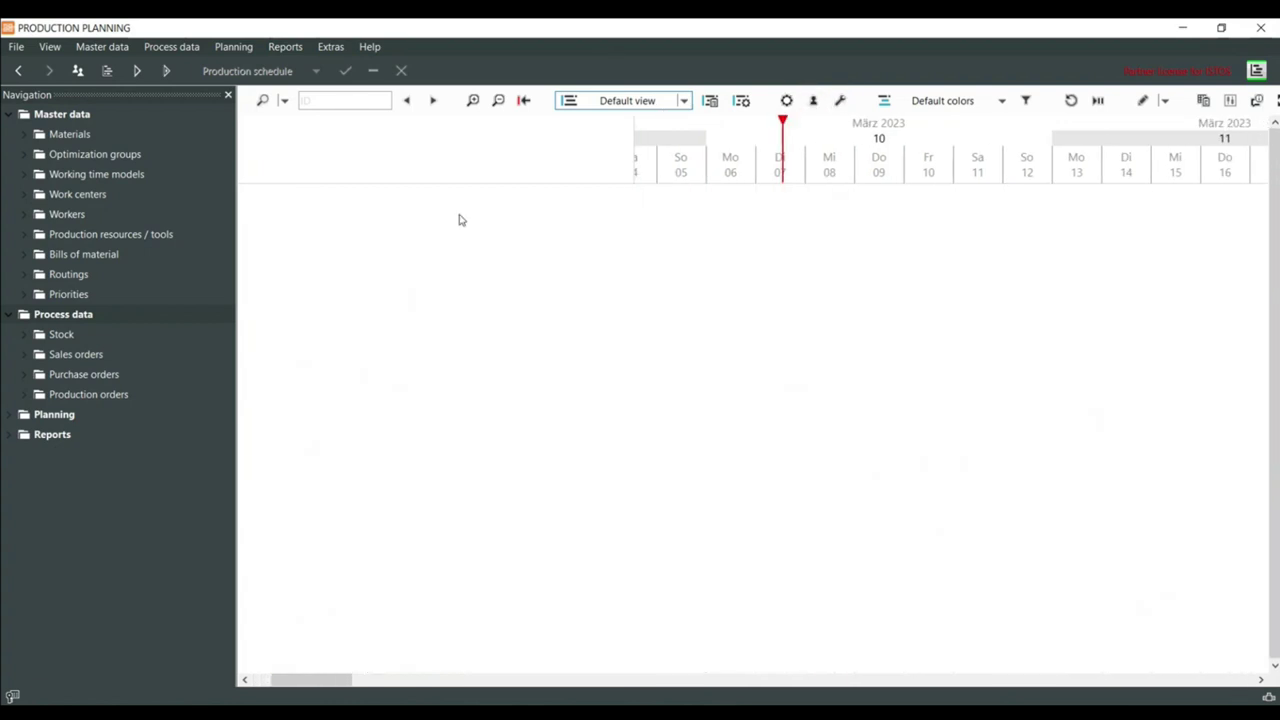
click(285, 102)
click(313, 104)
click(285, 101)
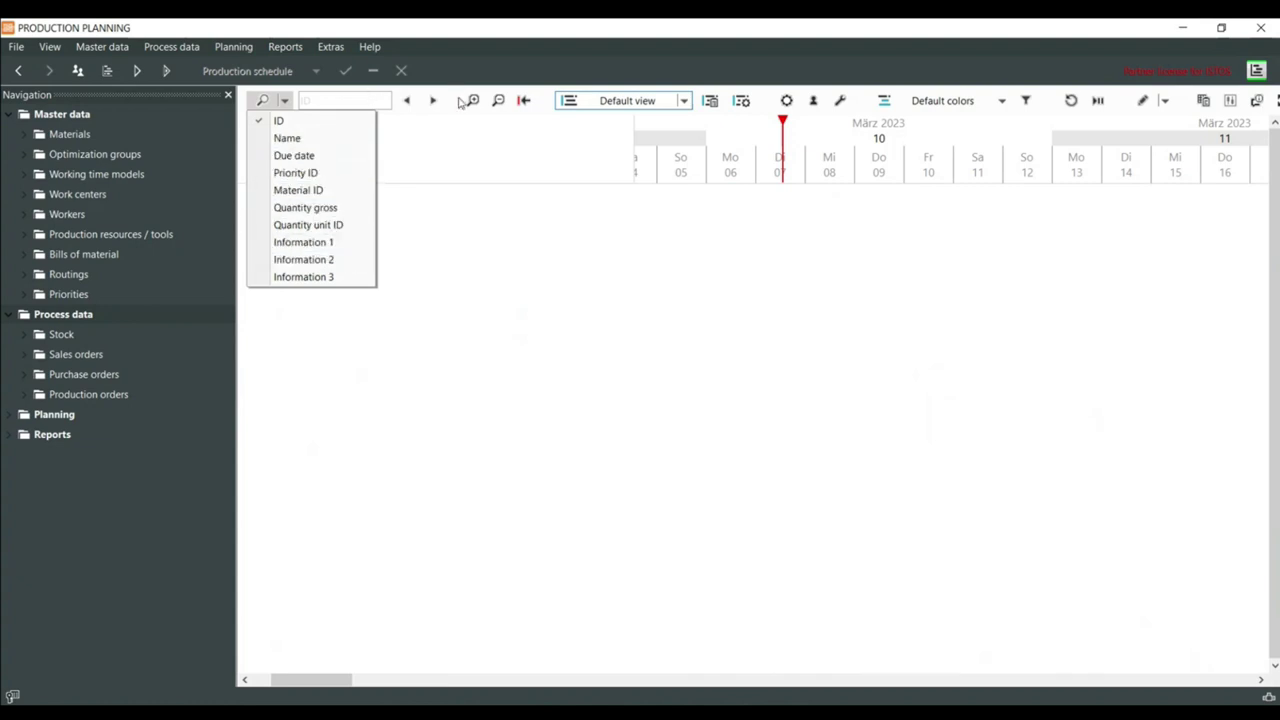
click(409, 106)
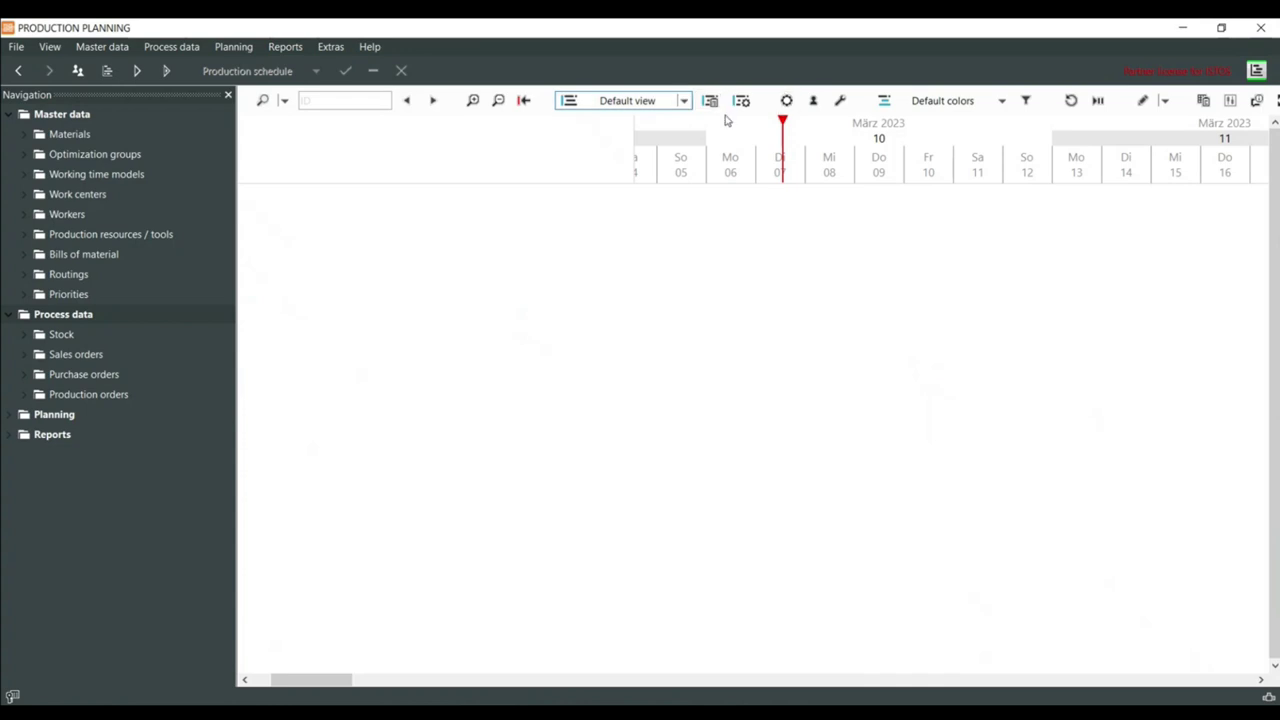
click(650, 104)
Try out the display of work centers, workers and tools, and leave all three resource types shown in the chart
click(788, 104)
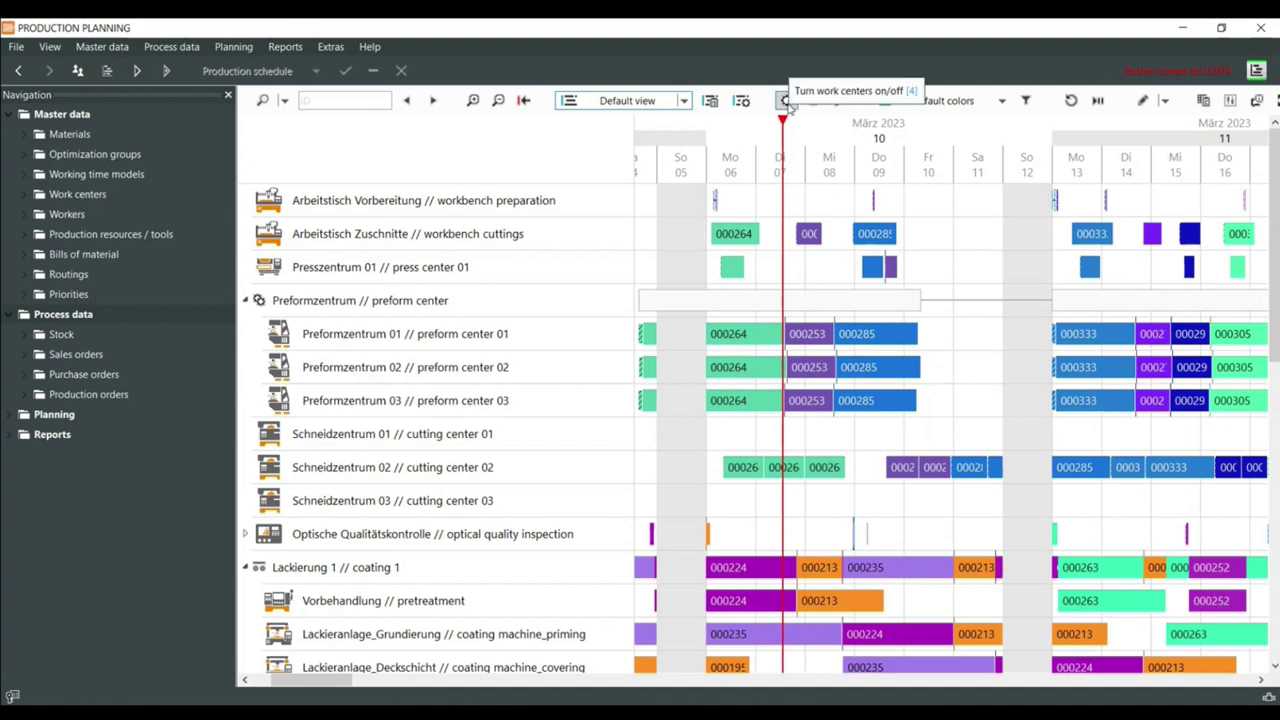
click(786, 101)
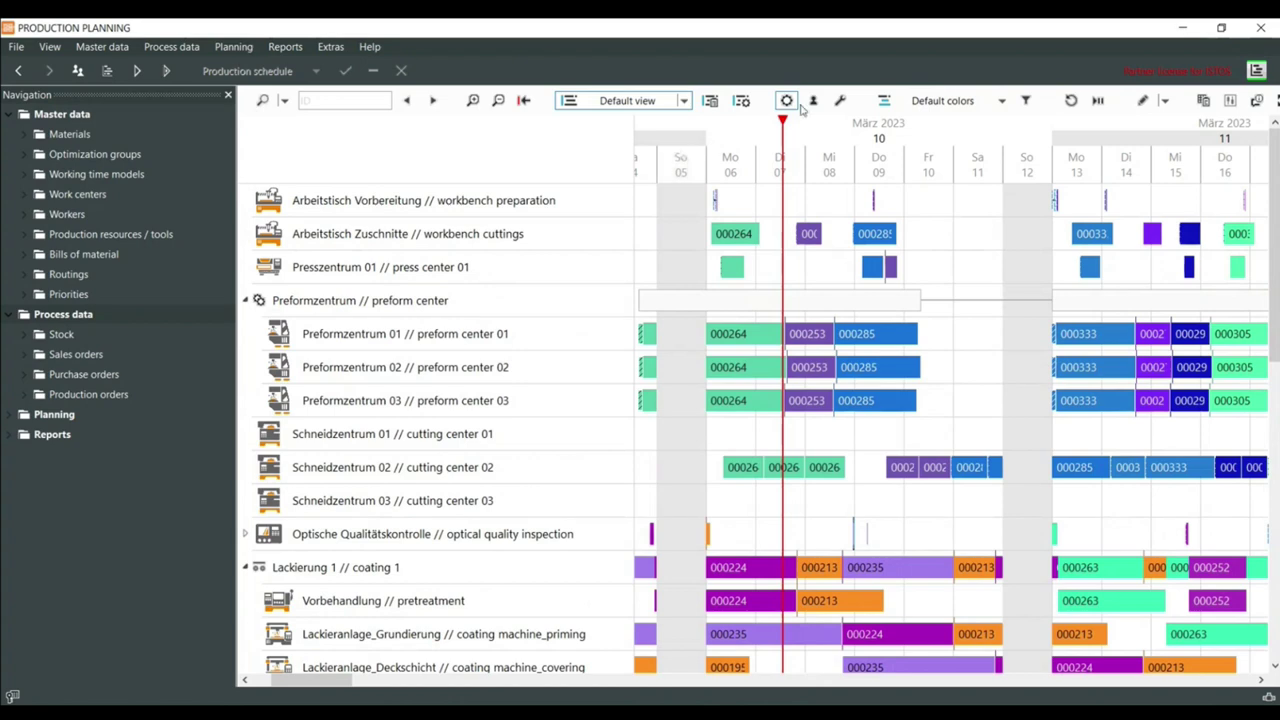
click(786, 101)
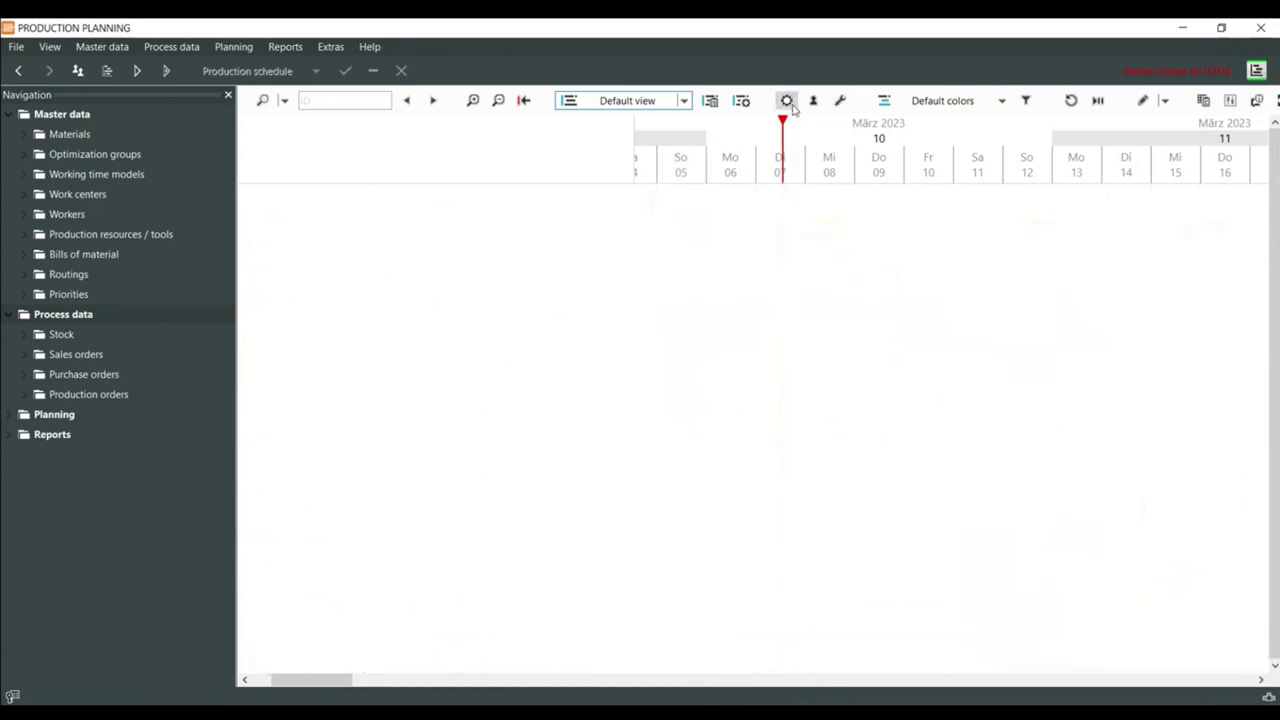
click(787, 102)
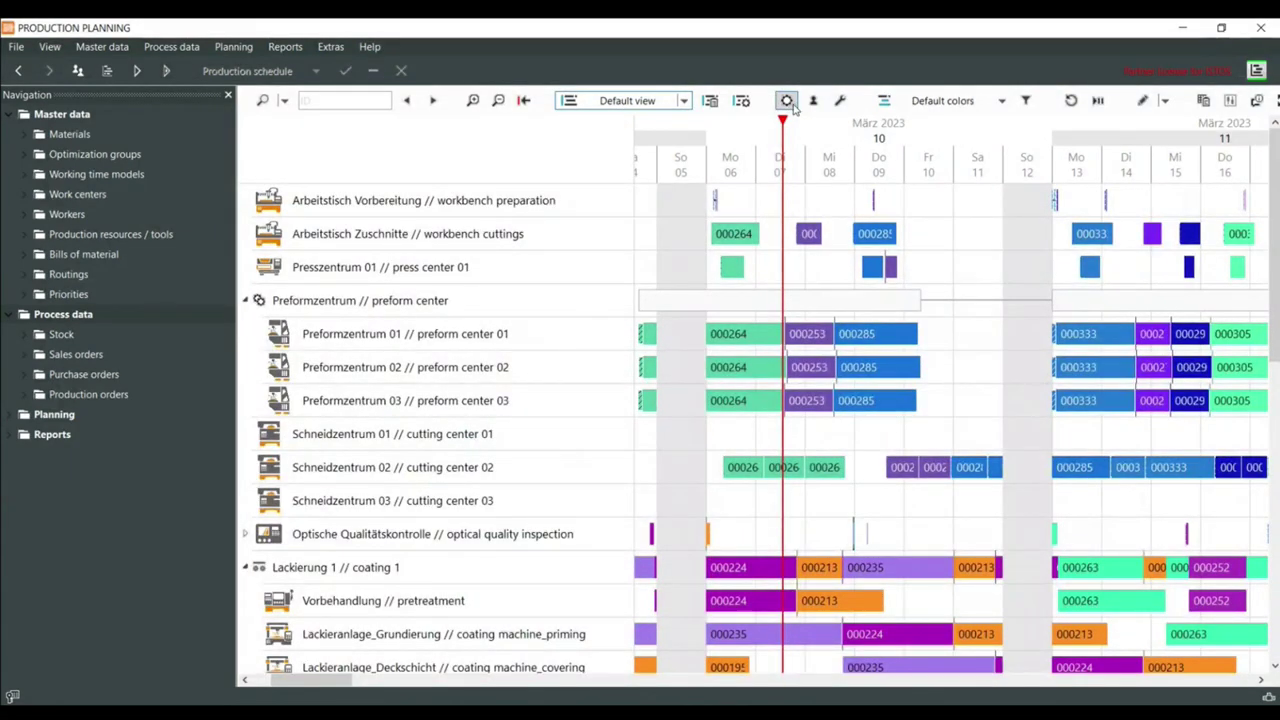
click(787, 102)
click(812, 100)
click(812, 100)
click(838, 102)
click(838, 102)
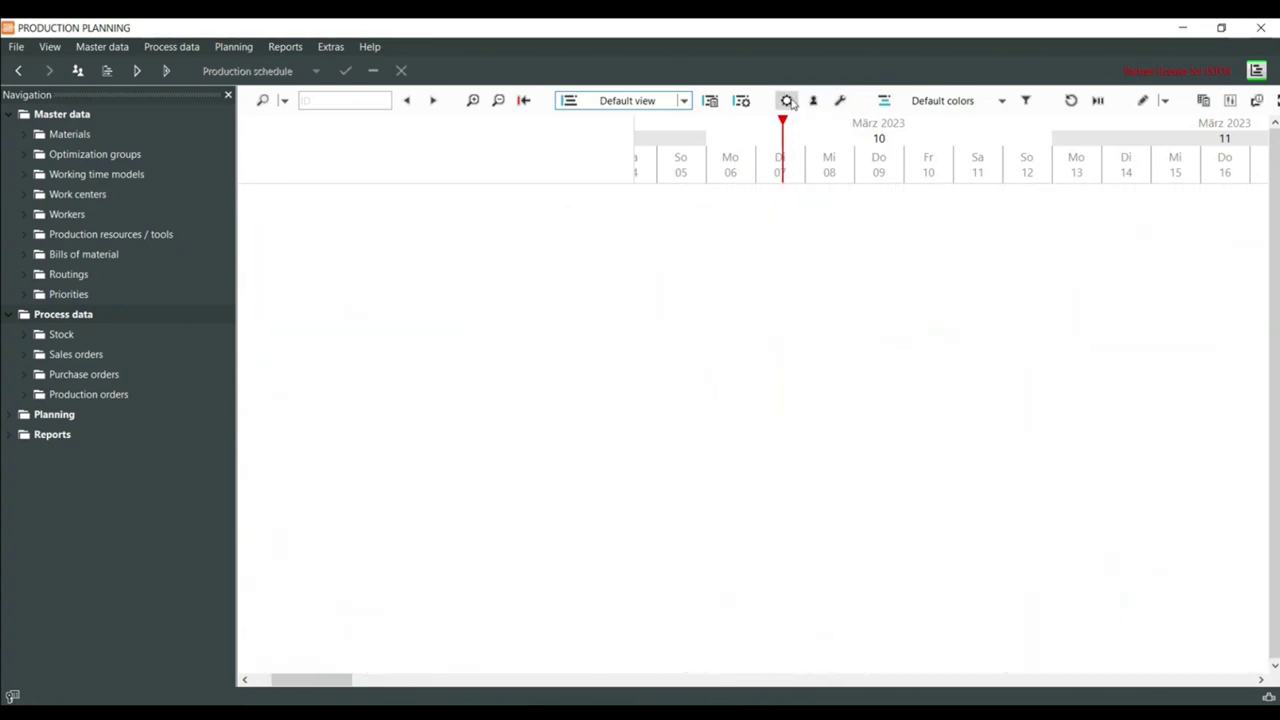
click(787, 101)
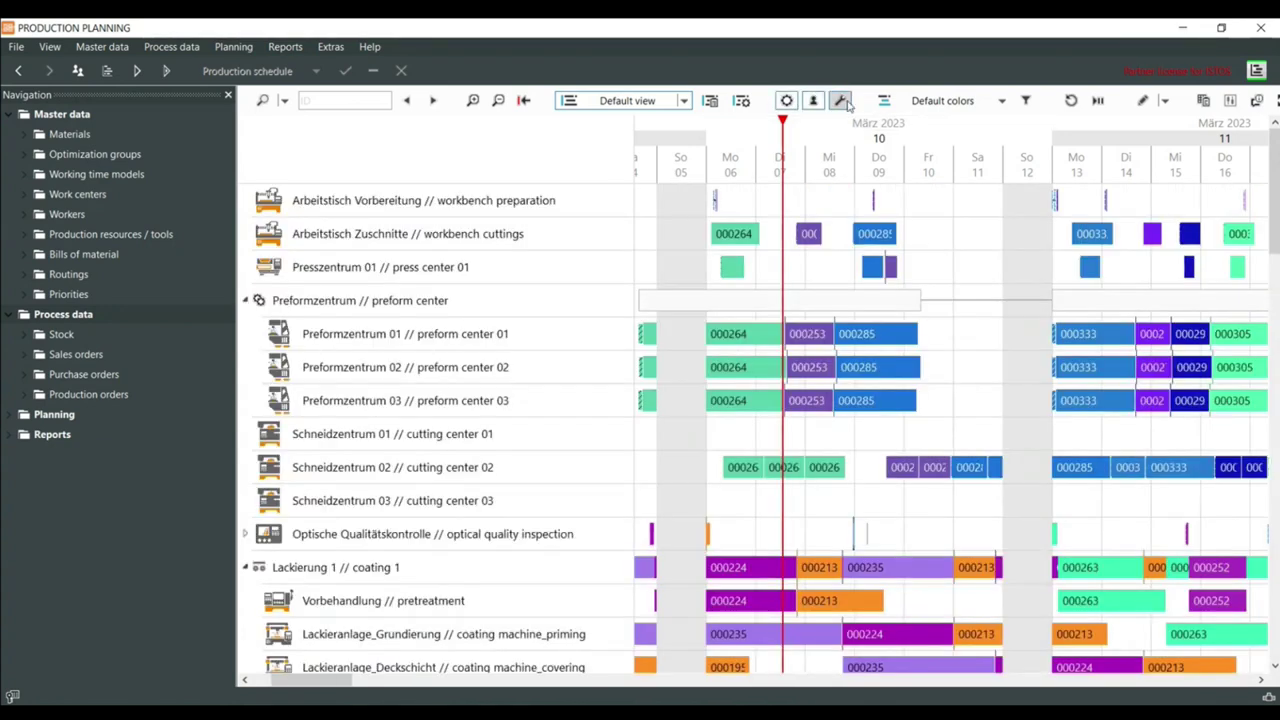
Check the list of saved chart views without changing the view, and look over the schedule for the following weeks
click(683, 101)
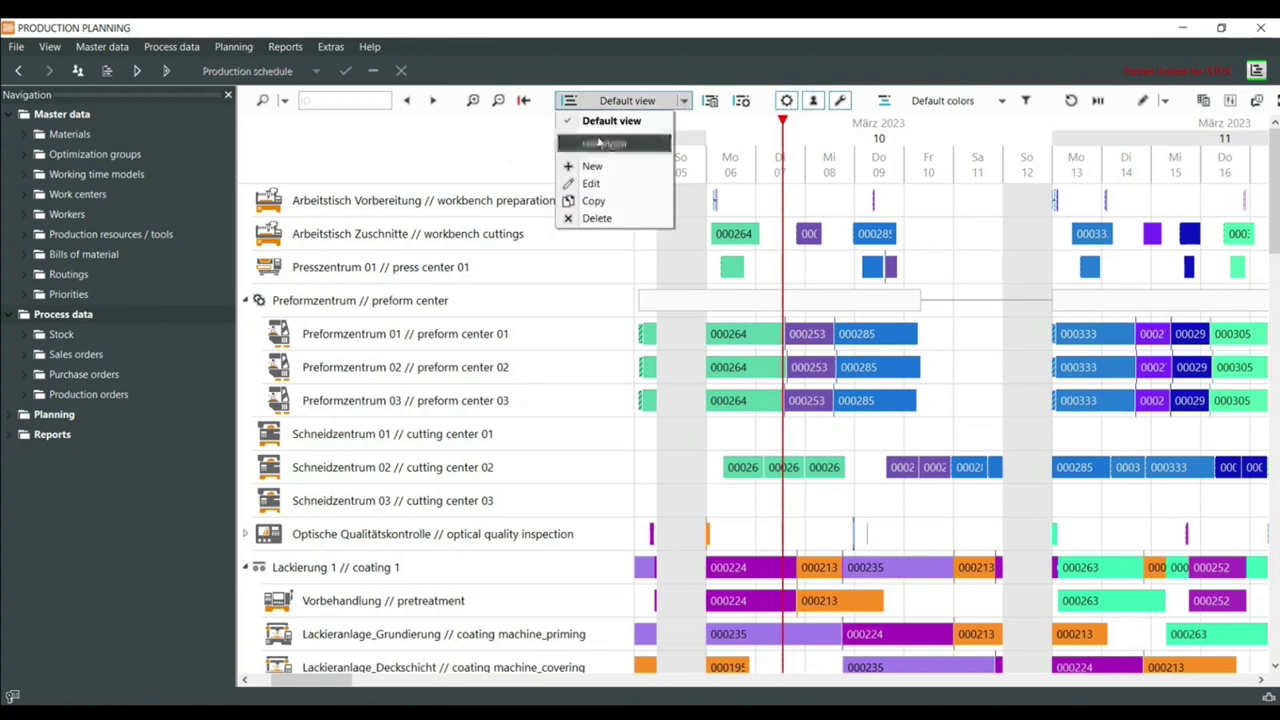
click(474, 143)
scroll(455, 360, down, 3)
scroll(420, 420, up, 3)
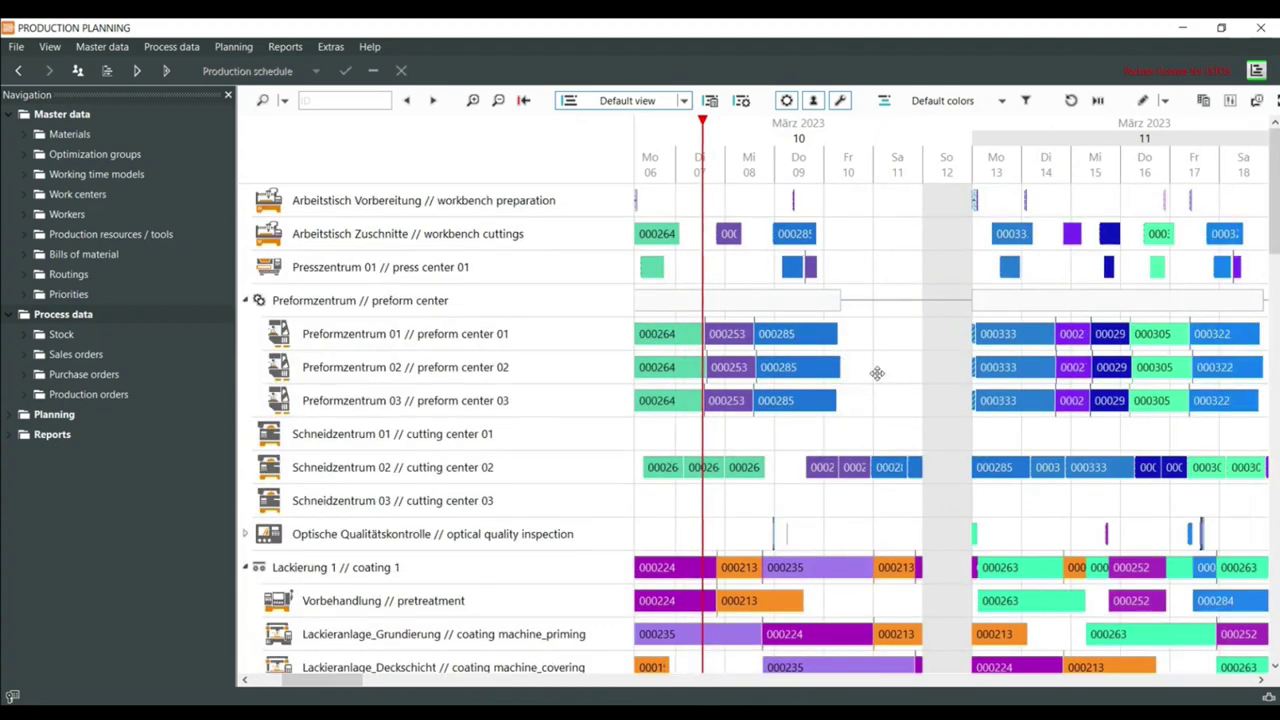
scroll(877, 371, down, 1)
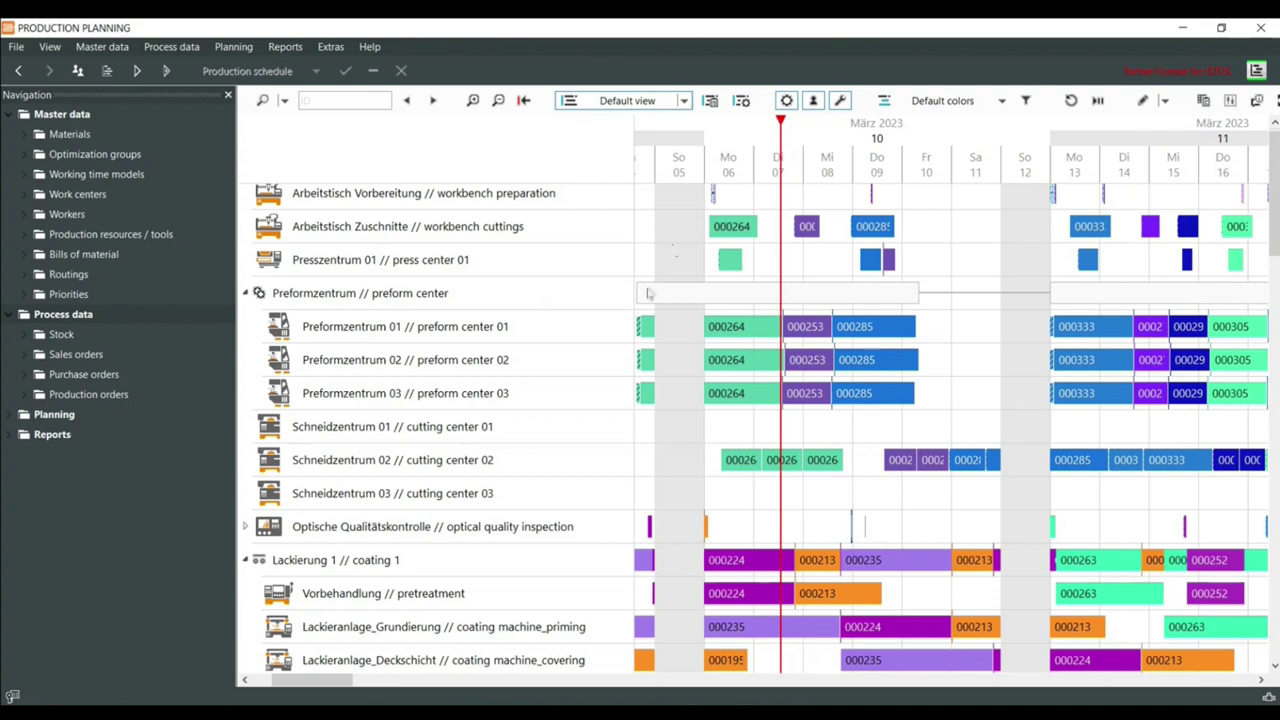
Review the saved chart views once more and switch the Gantt chart away from its resource display
click(640, 100)
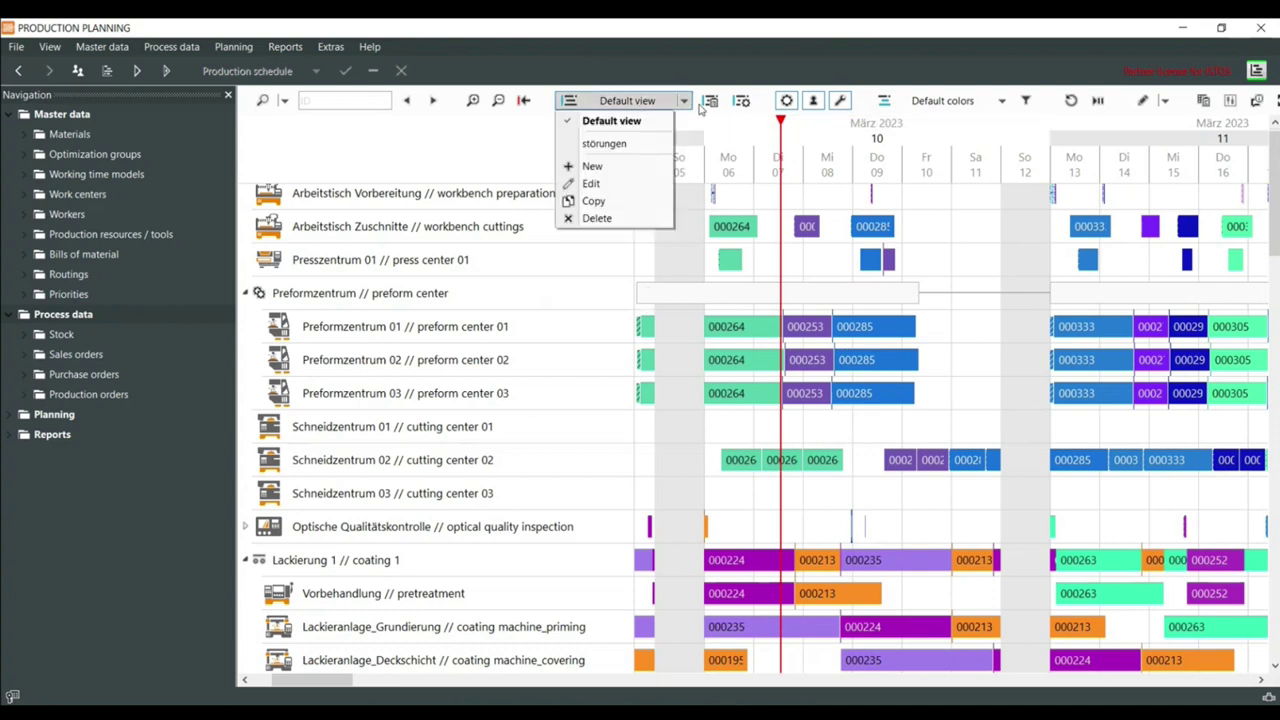
click(711, 101)
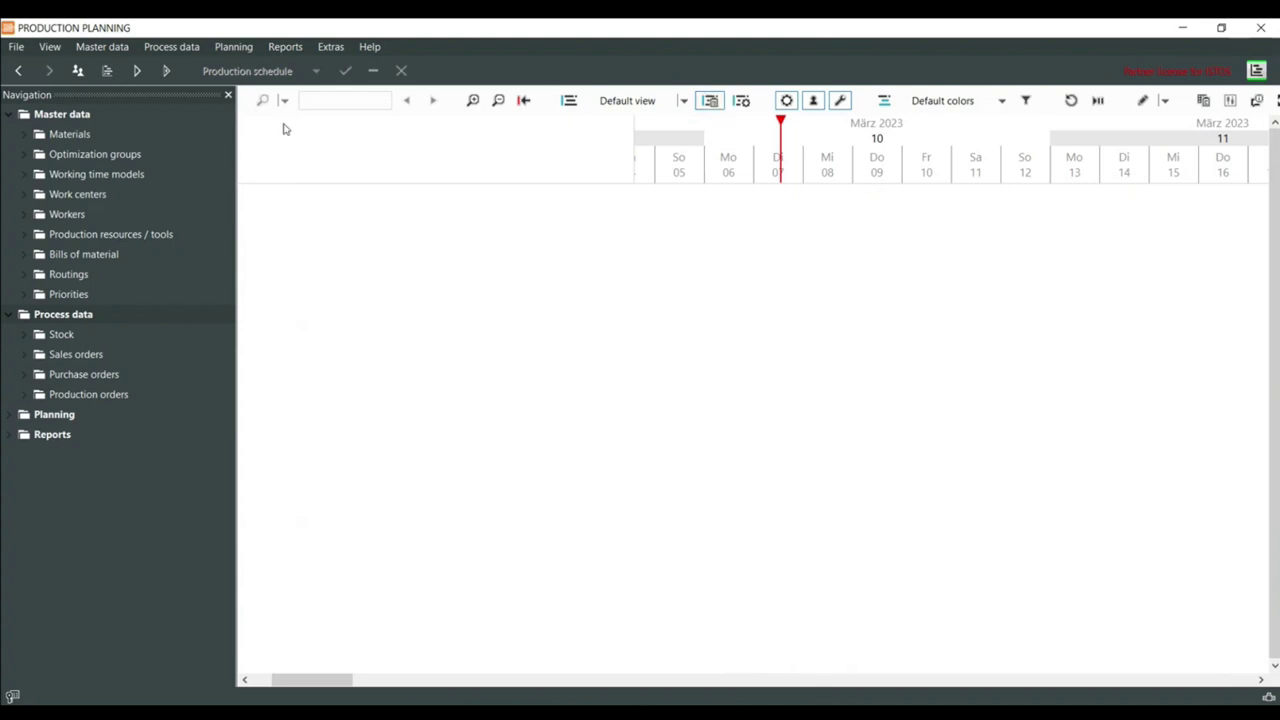
Restore the resource rows in the Gantt chart and select operation 000285 on Preformzentrum 01
click(328, 101)
click(713, 103)
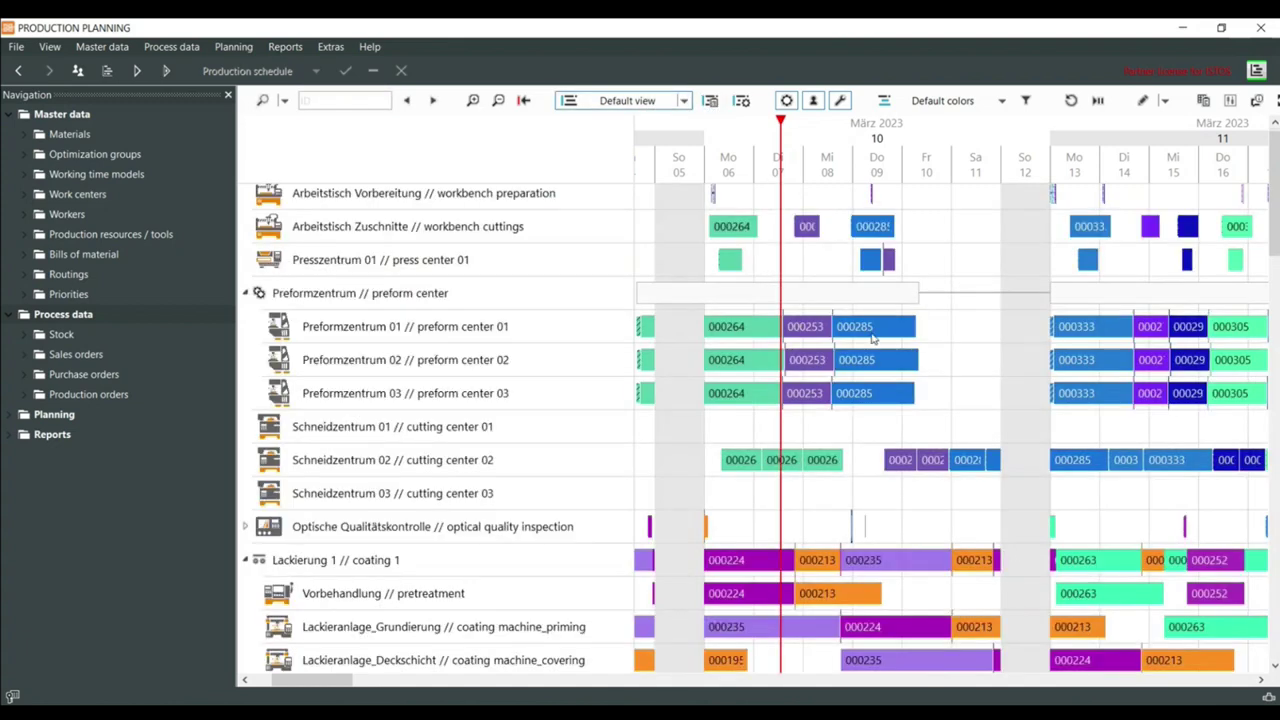
click(872, 340)
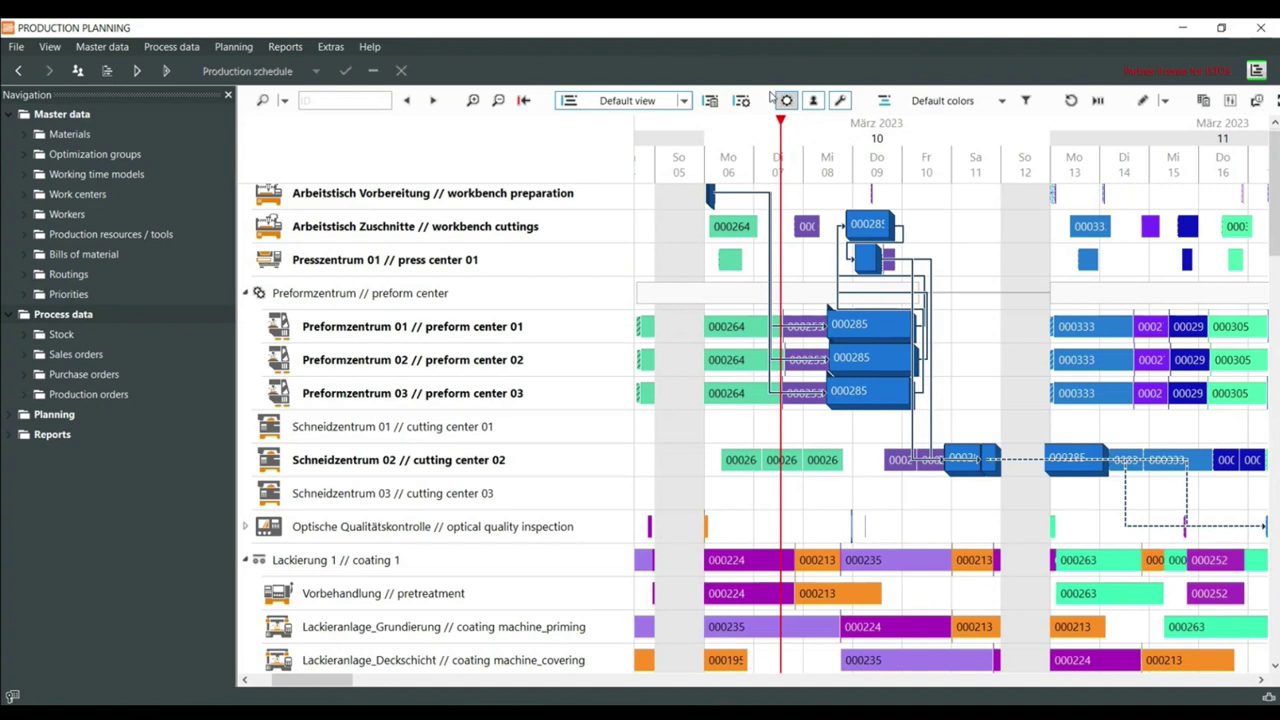
Try out the two alternative chart displays for the selected operation and return to the resource rows
click(711, 101)
click(742, 102)
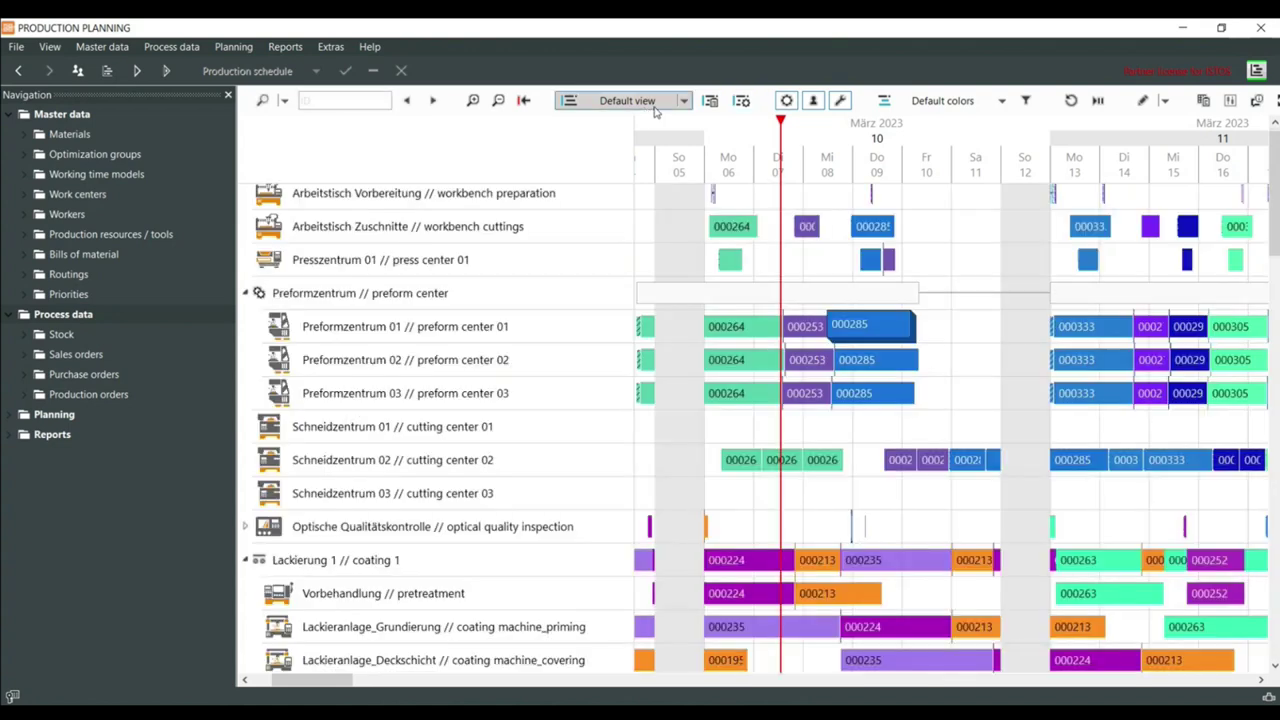
click(742, 106)
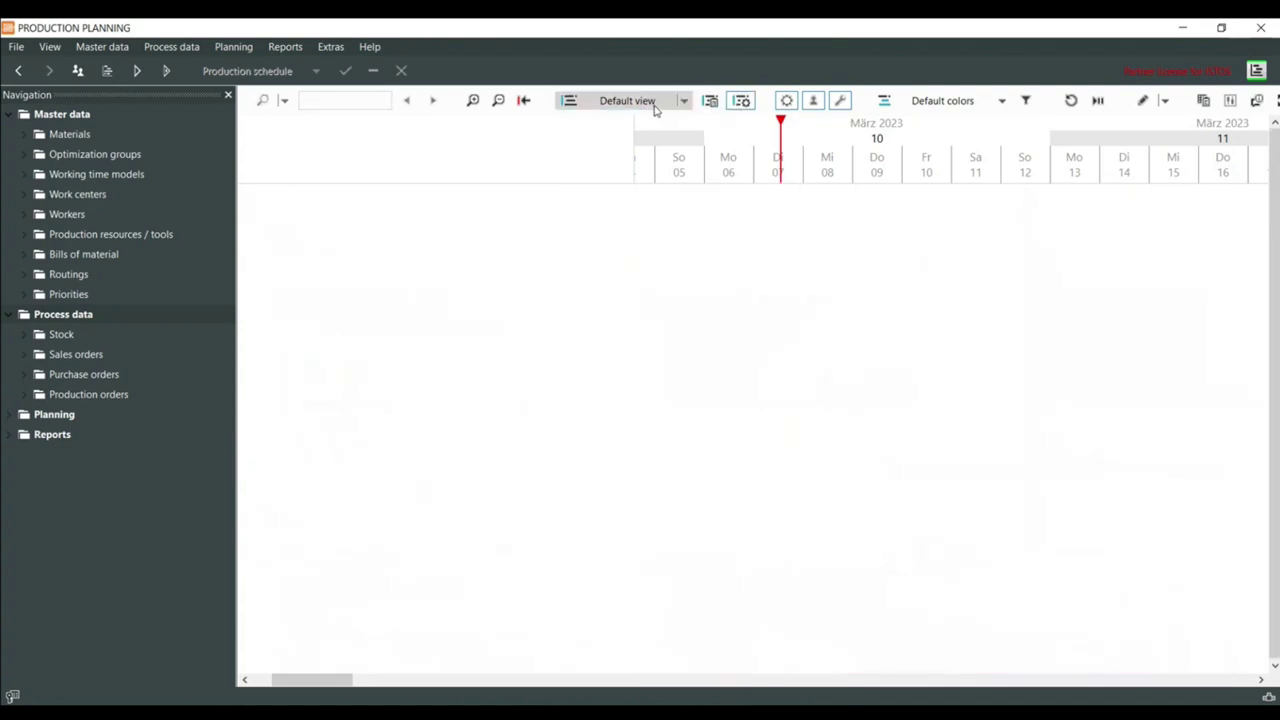
Highlight order 000285 from Preformzentrum 01 and follow its linked operations from workbench preparation through cutting, quality inspection and coating
click(872, 326)
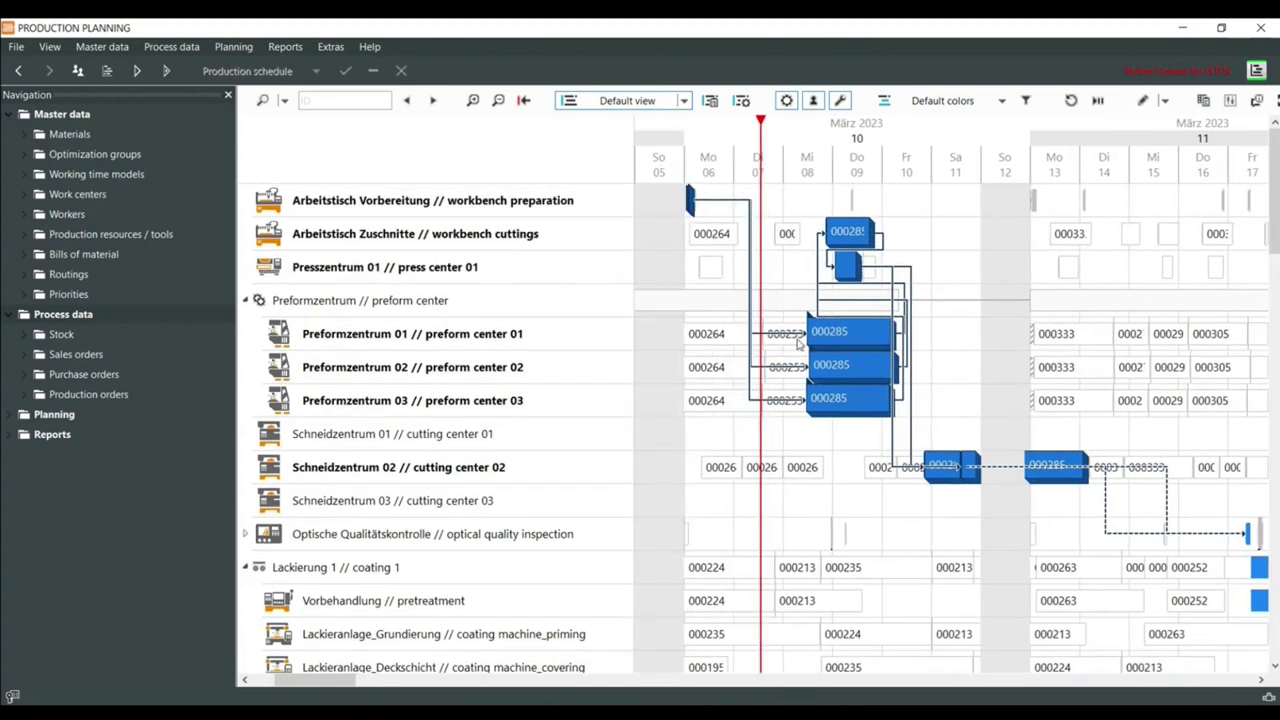
ctrl+scroll(800, 342, up, 5)
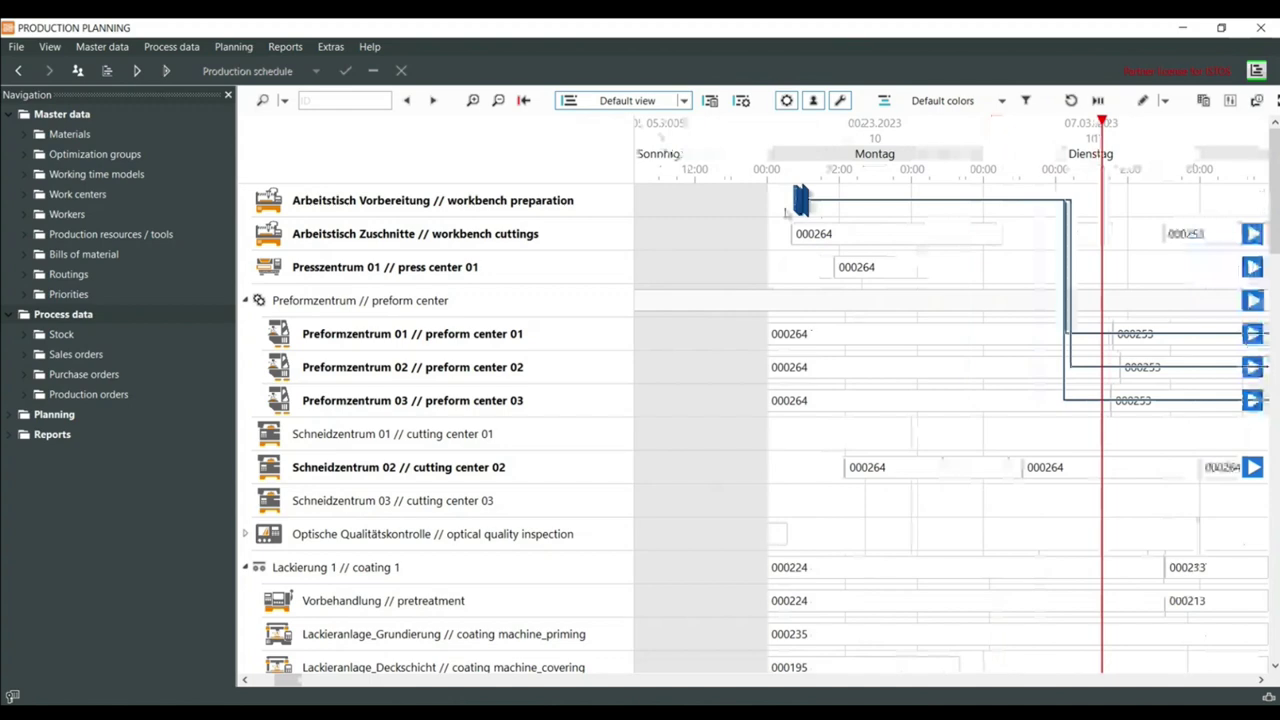
ctrl+scroll(786, 211, up, 2)
drag(996, 303, 634, 294)
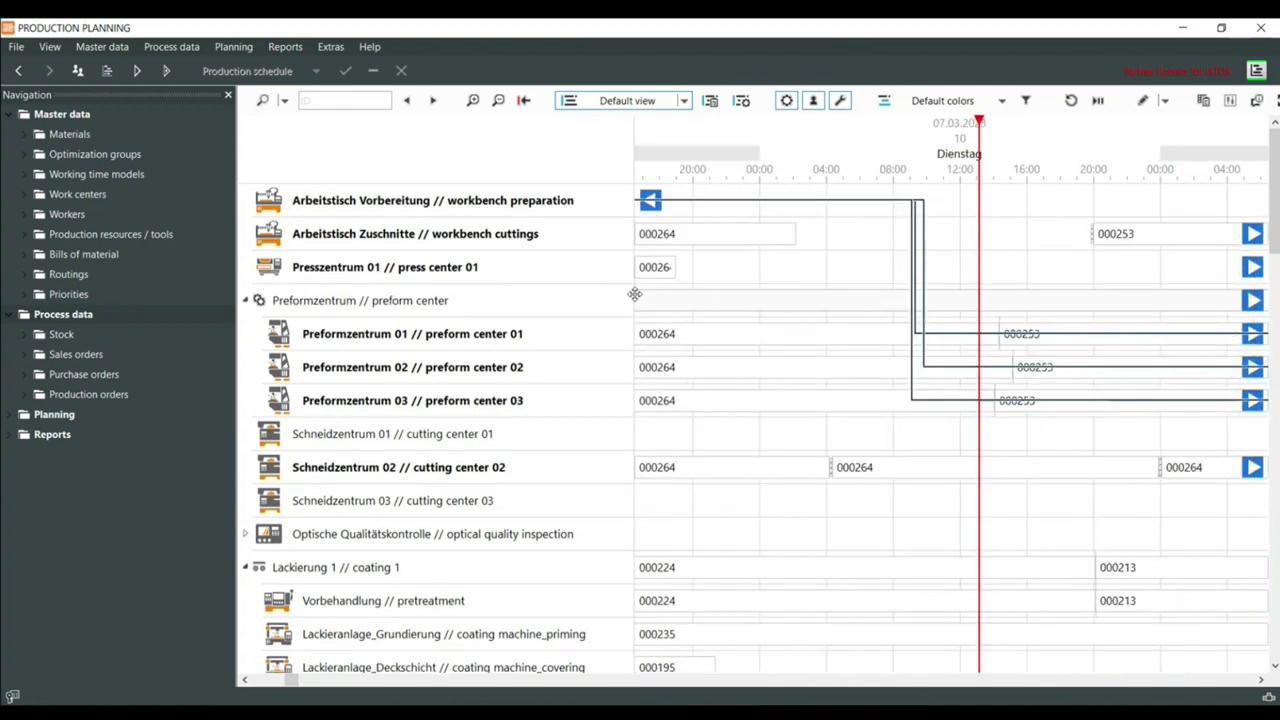
drag(1054, 297, 765, 341)
ctrl+scroll(1031, 394, down, 2)
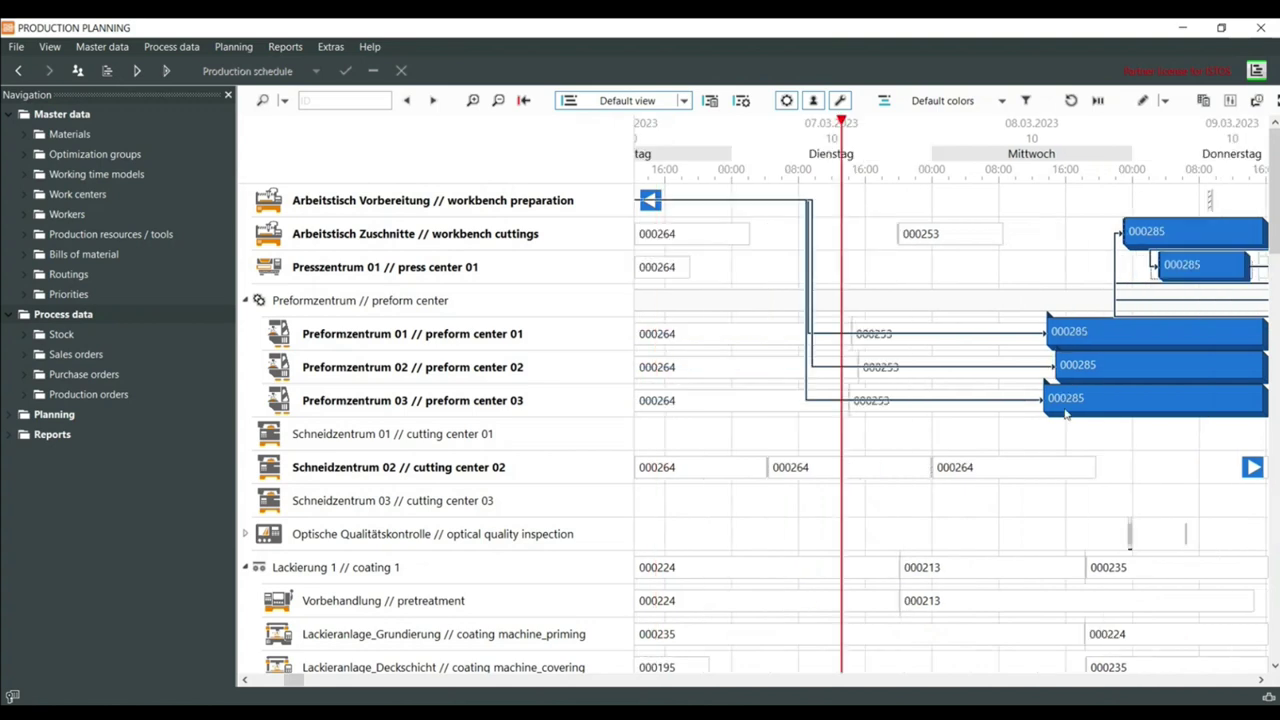
drag(1071, 440, 910, 440)
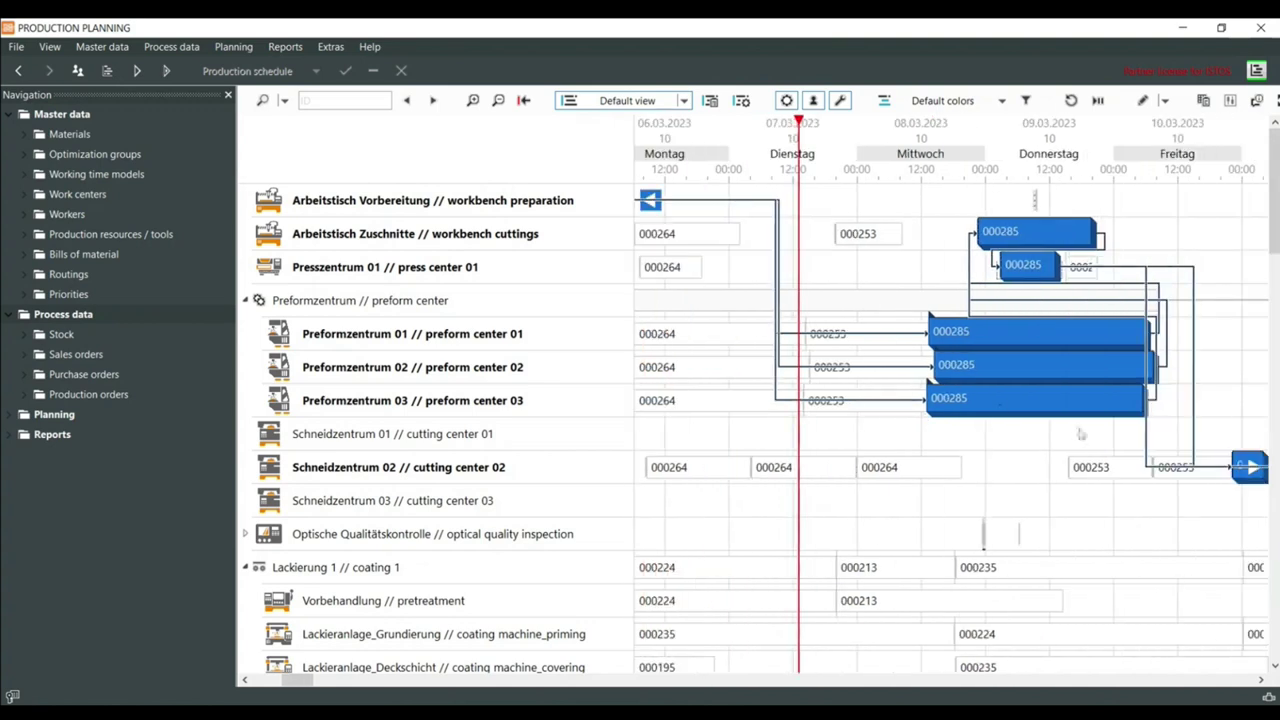
drag(1105, 457, 961, 462)
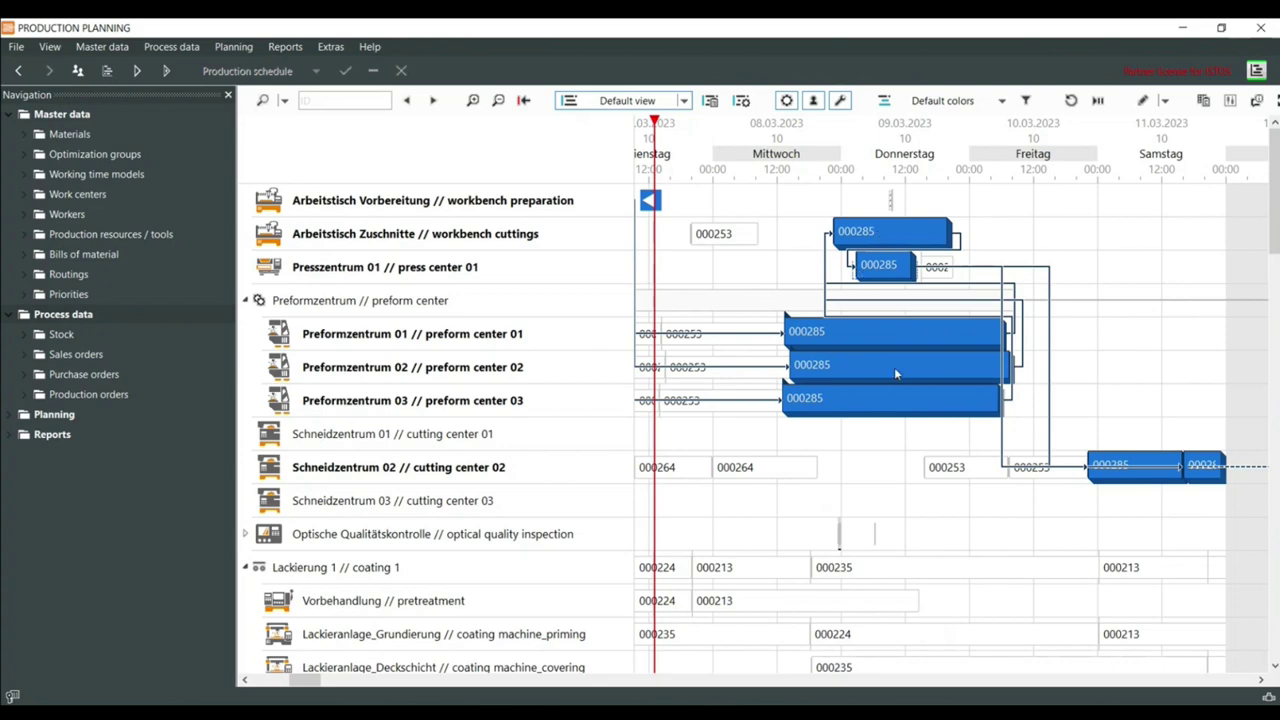
drag(1021, 440, 871, 480)
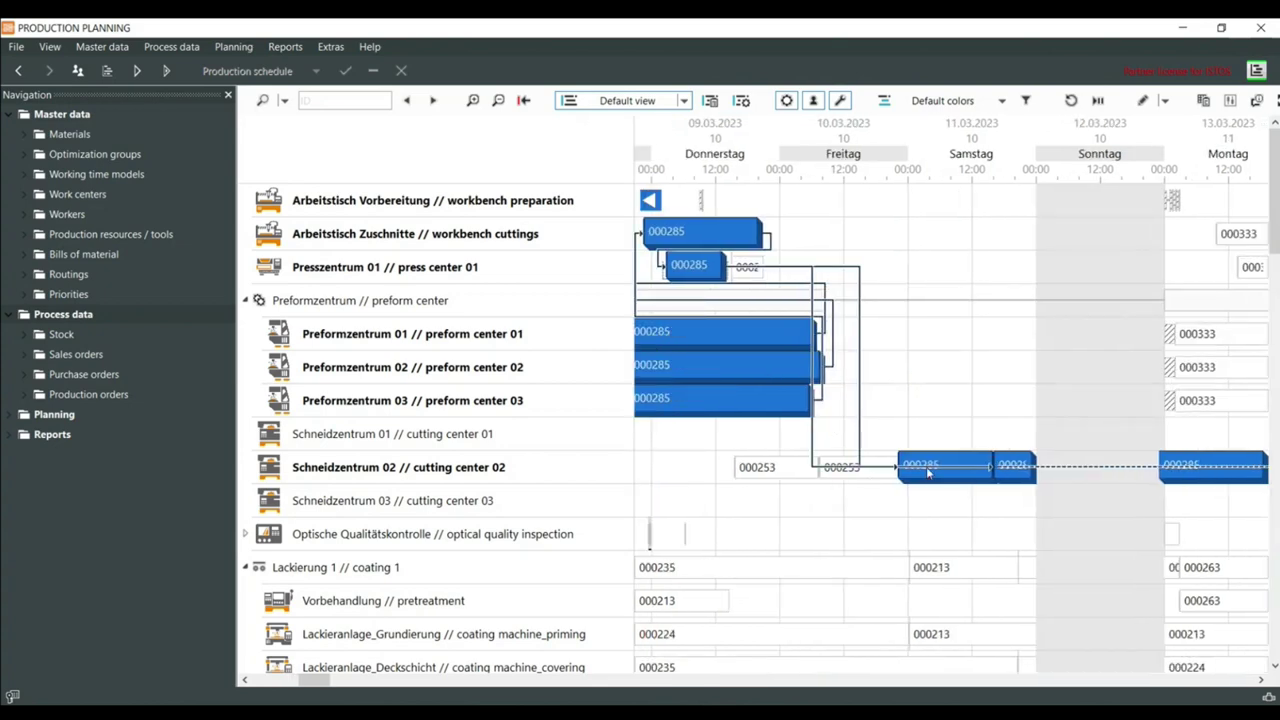
ctrl+scroll(880, 517, down, 5)
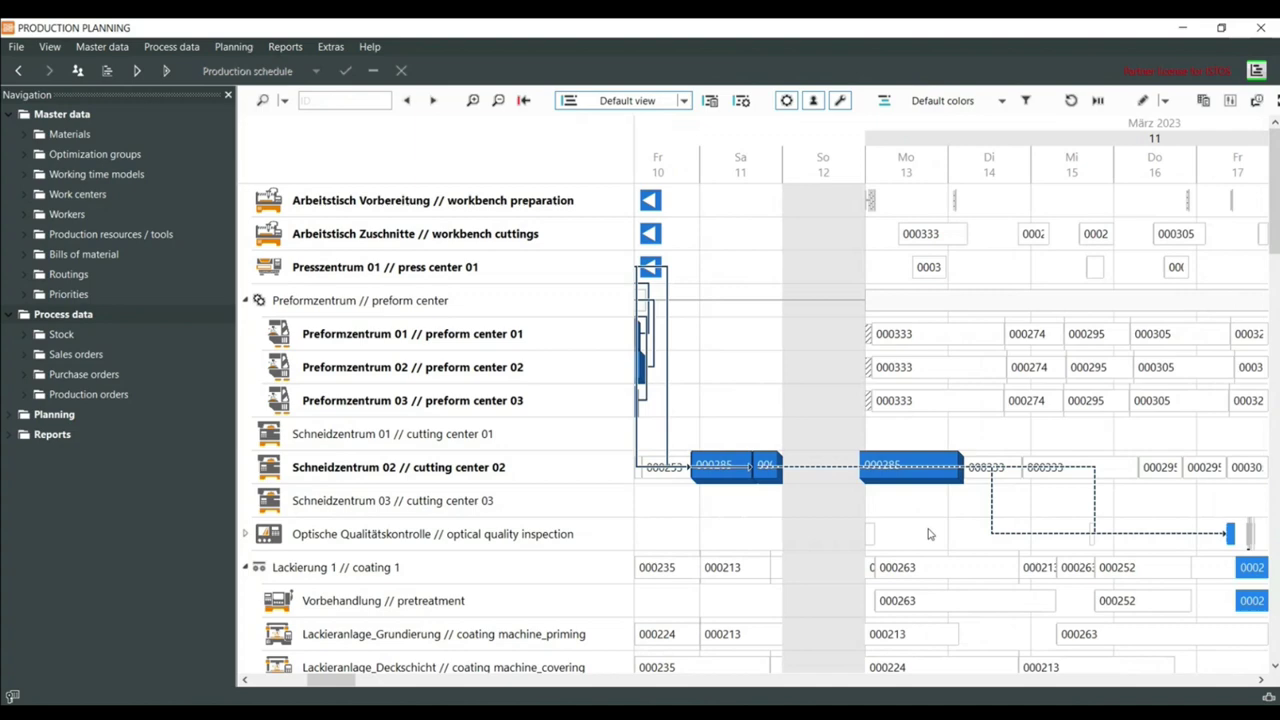
drag(980, 530, 719, 287)
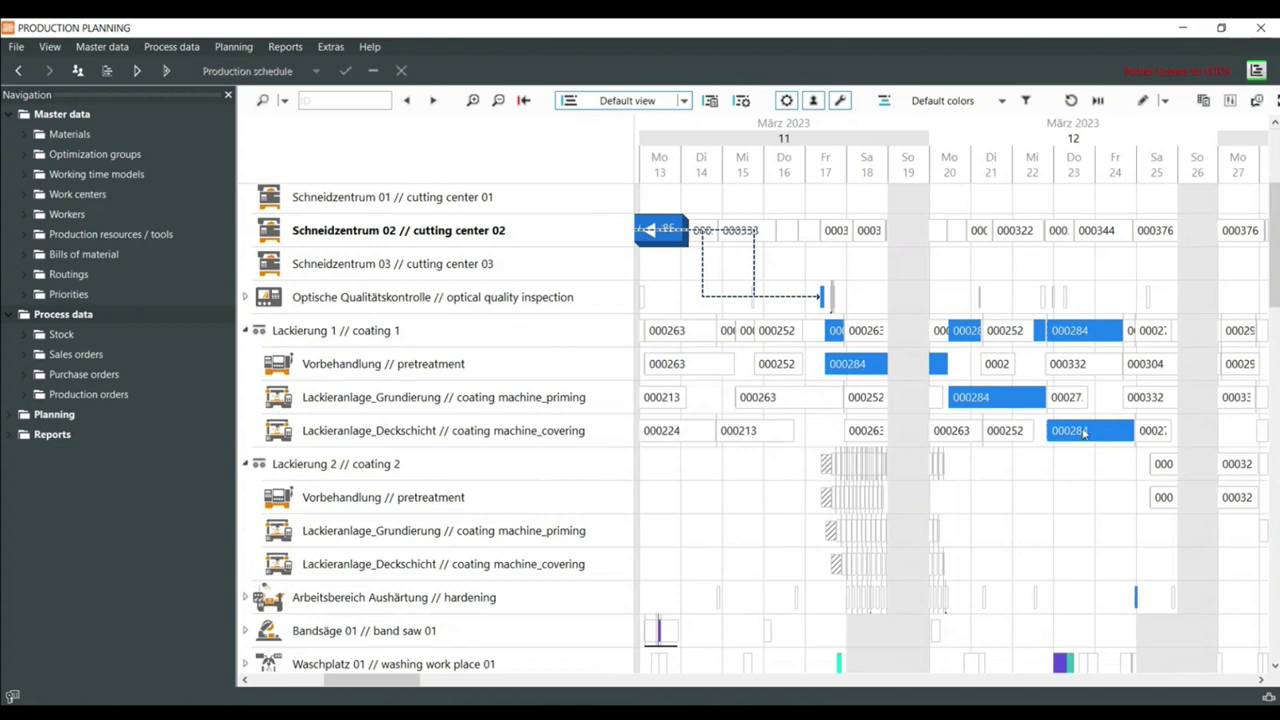
scroll(1092, 491, down, 3)
Look over the weekly schedule of all orders, then collapse and re-expand the Preformzentrum group
scroll(920, 550, up, 4)
ctrl+scroll(920, 550, down, 3)
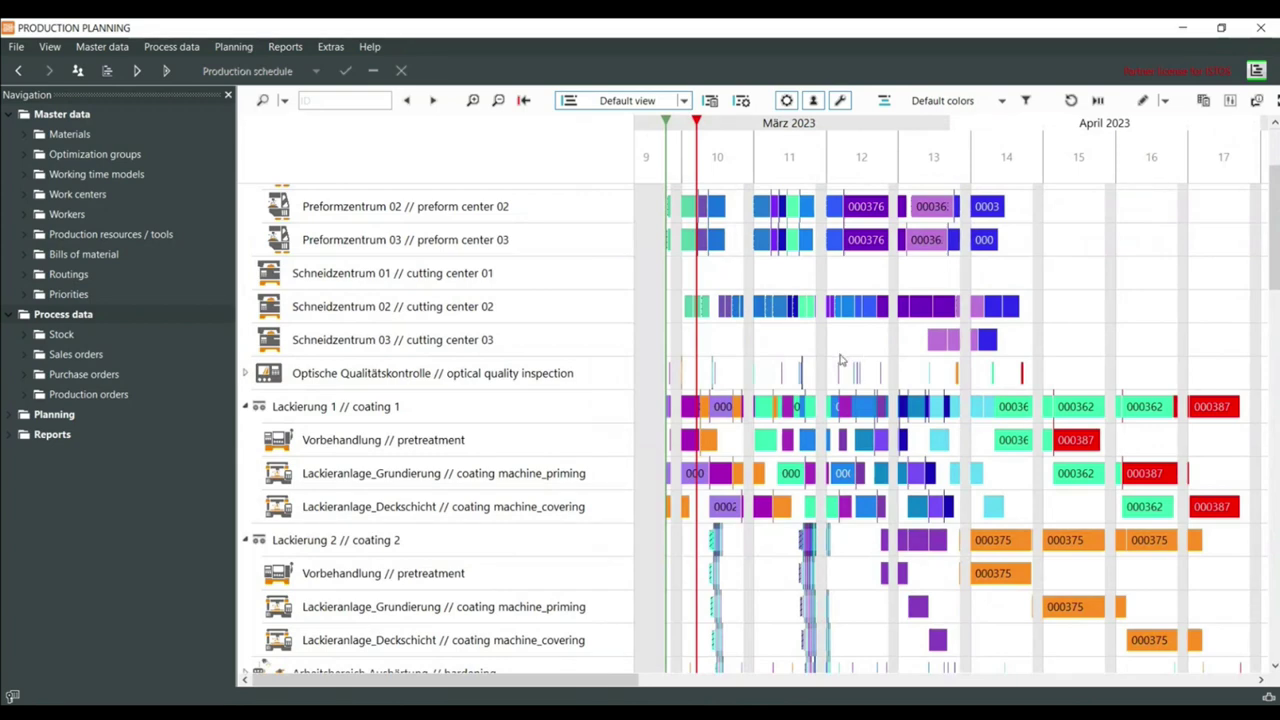
scroll(484, 378, up, 5)
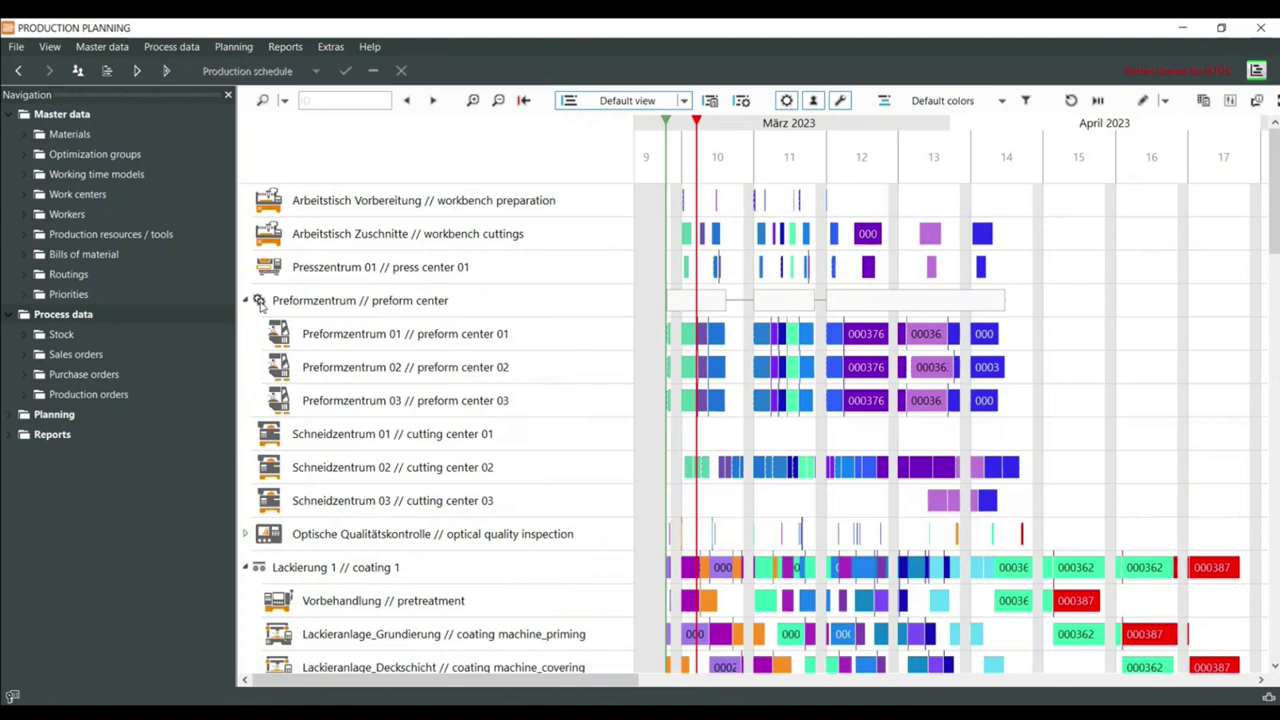
click(246, 300)
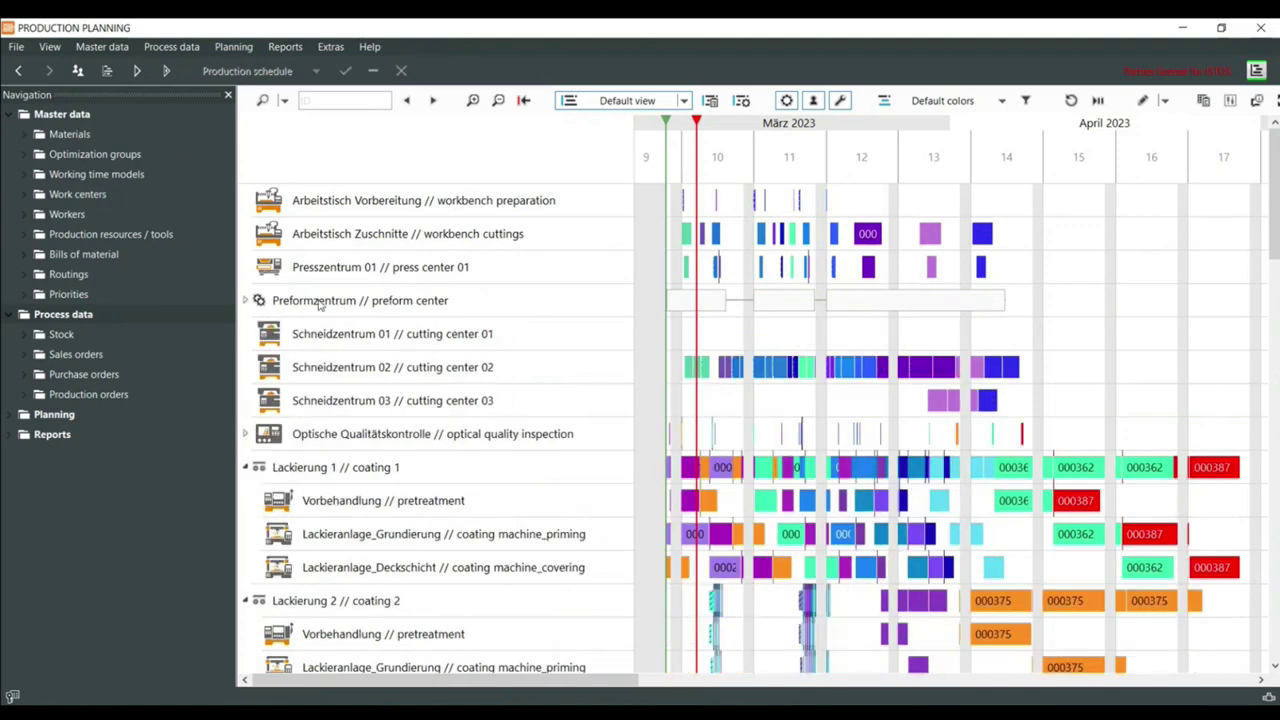
click(246, 300)
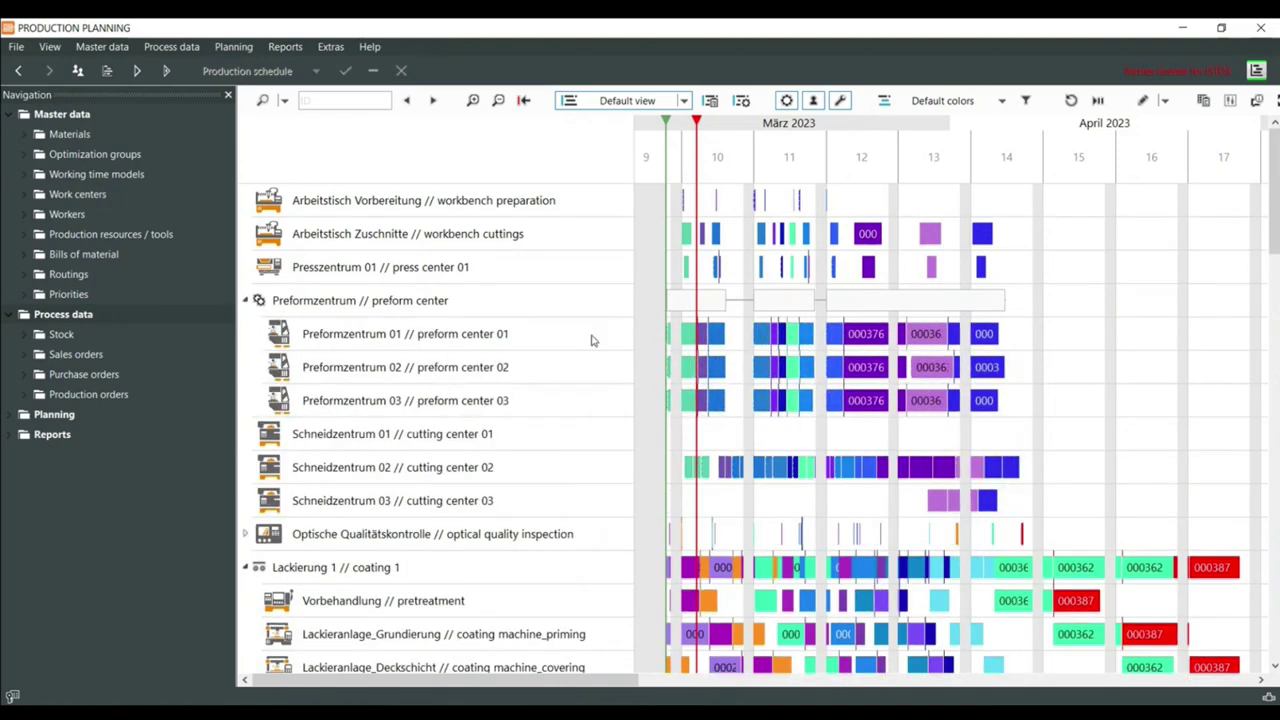
Create a new chart view named "perform" in the category "perform center"
mouse_move(500, 353)
click(667, 106)
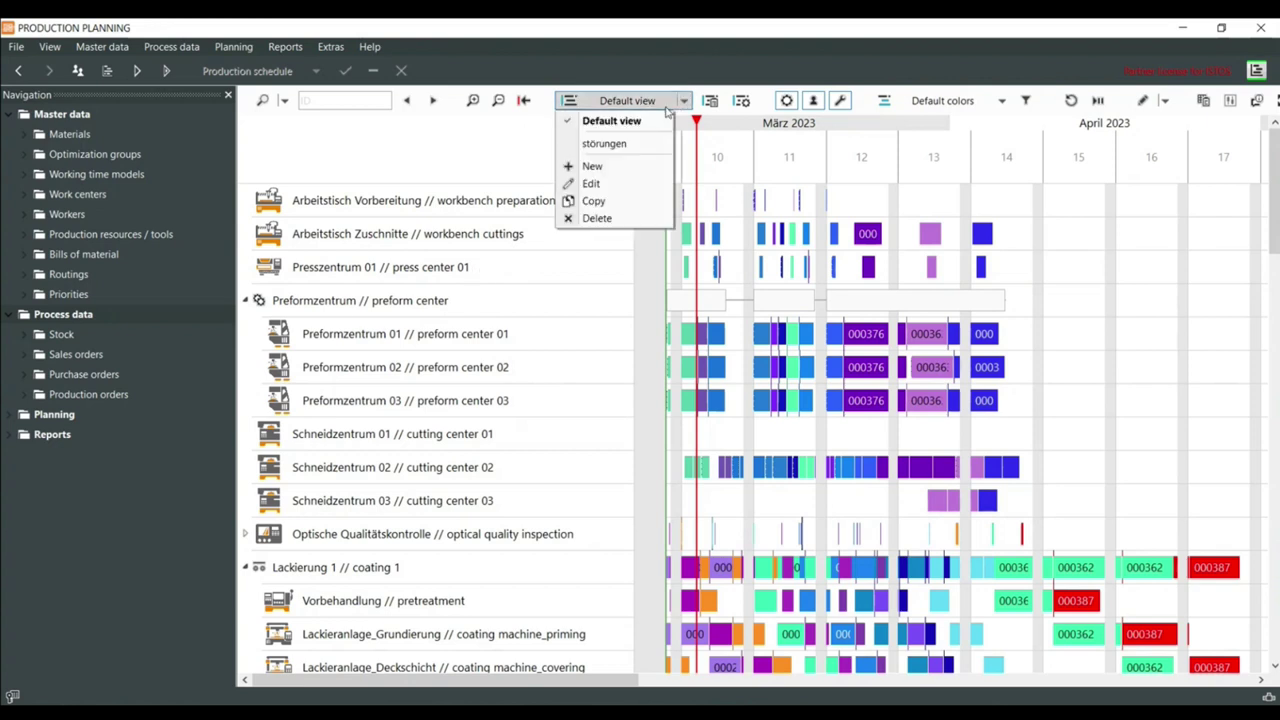
click(590, 167)
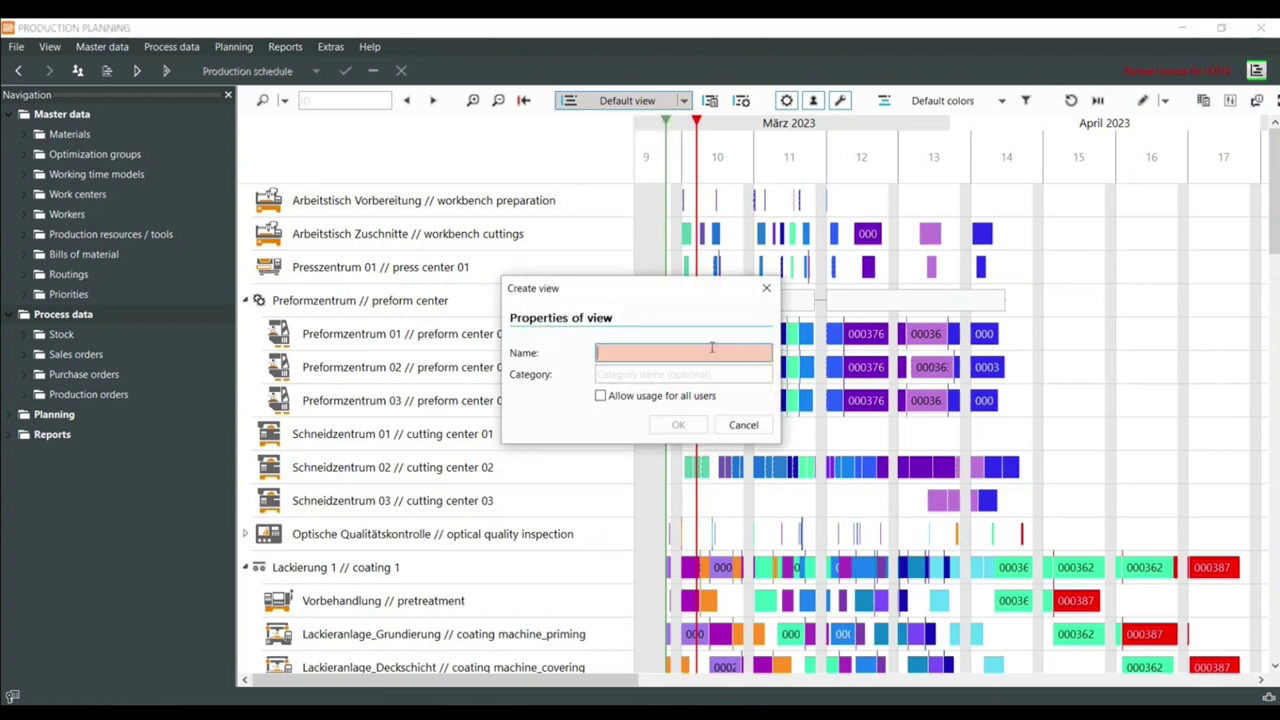
text(perform)
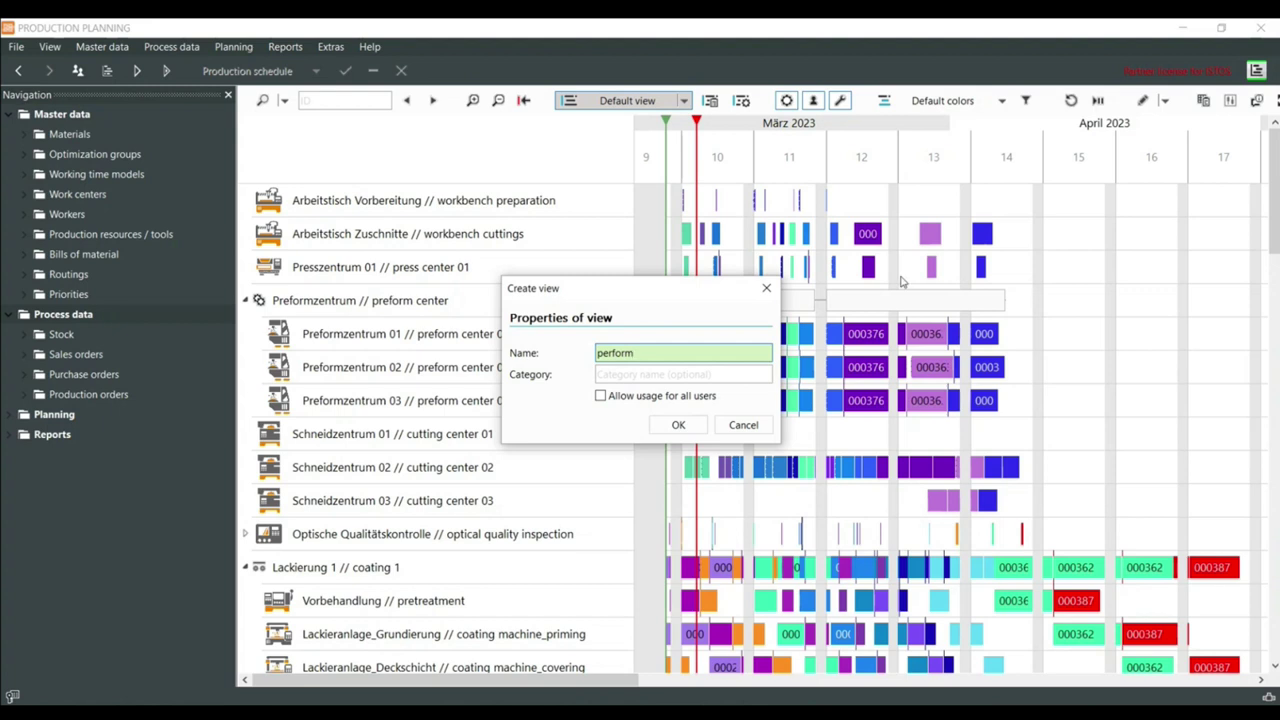
click(677, 377)
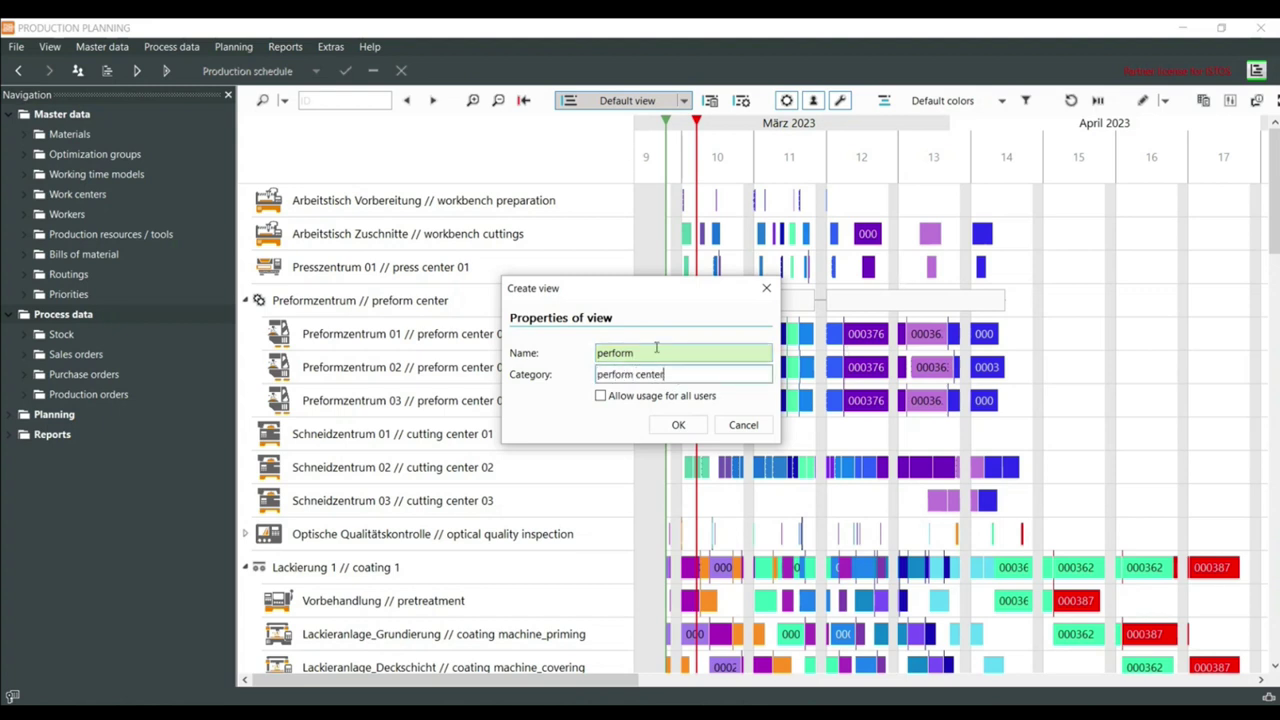
click(678, 425)
Edit the "perform" view to allow its usage for all users
click(684, 101)
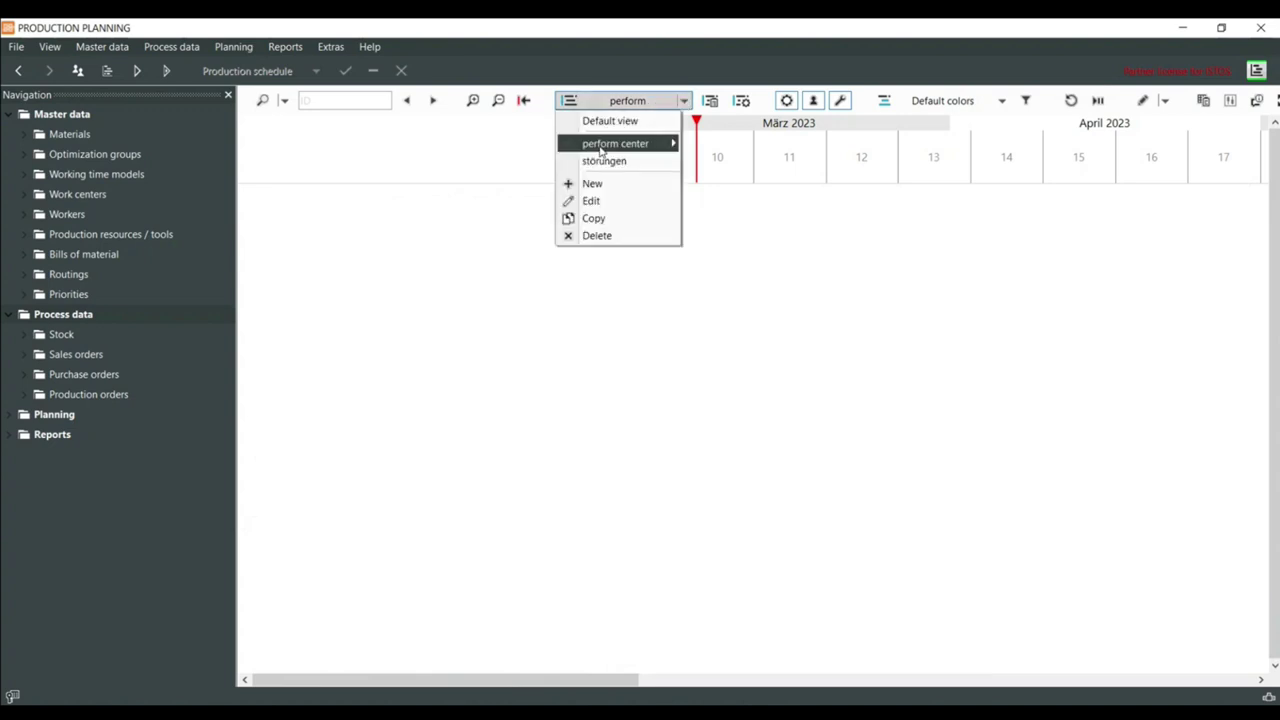
click(600, 202)
click(660, 399)
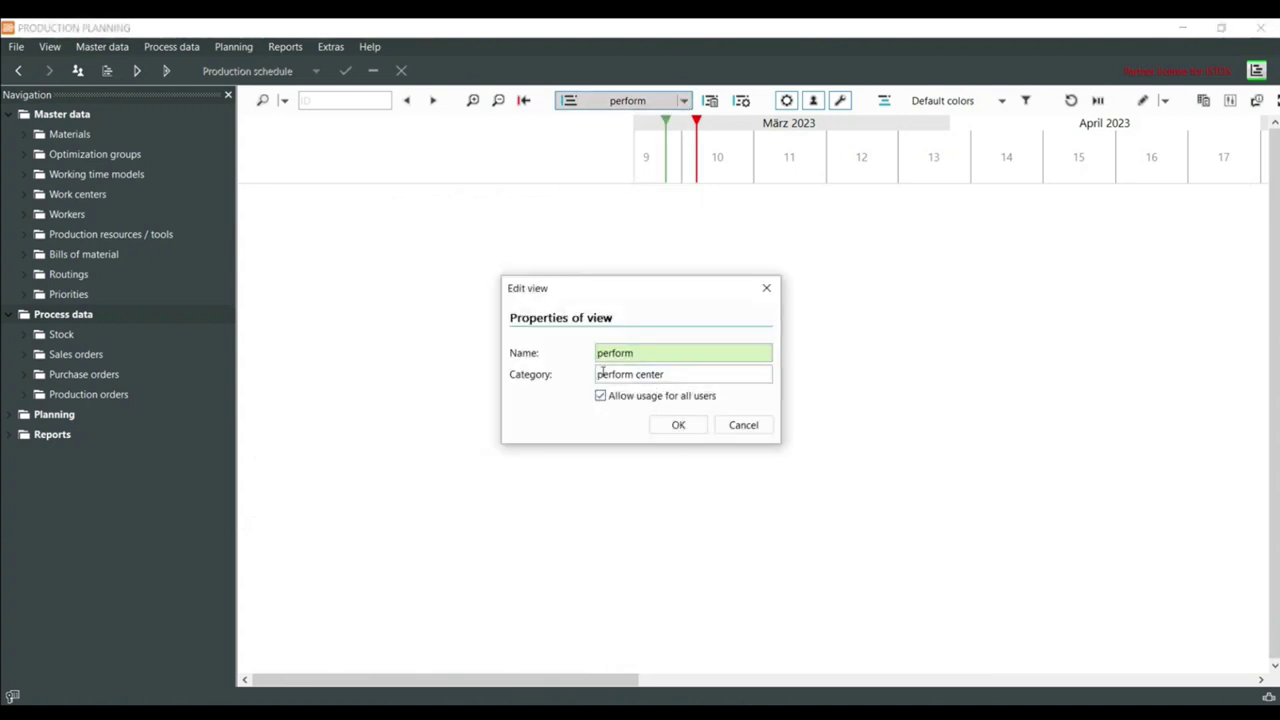
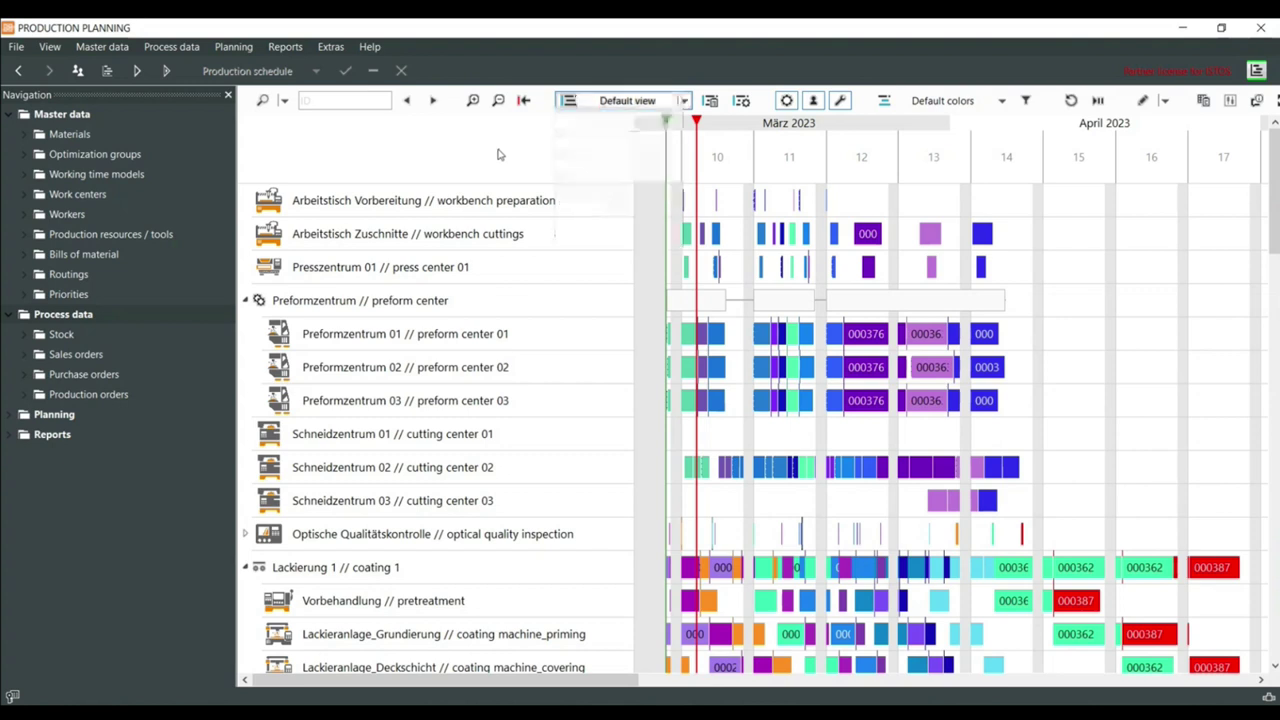
Review the available color schemes while keeping the default colors, and look over the order colors across the March and April schedule
click(985, 104)
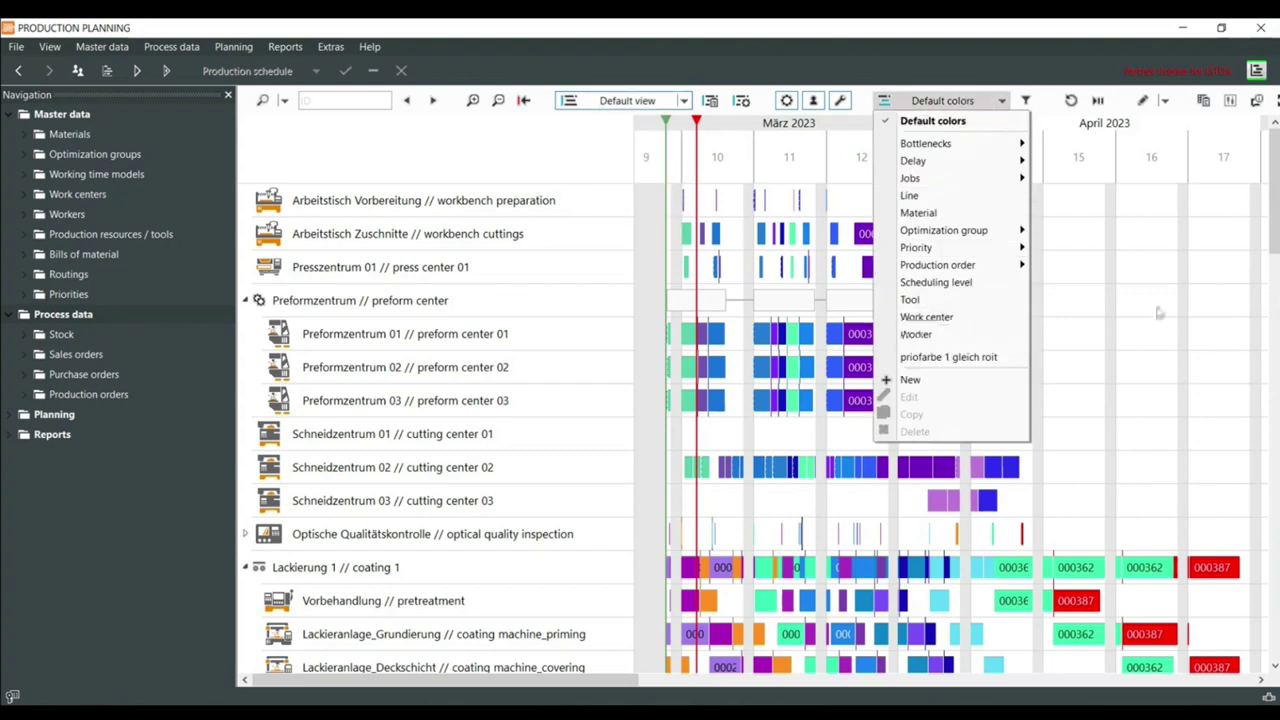
click(1100, 435)
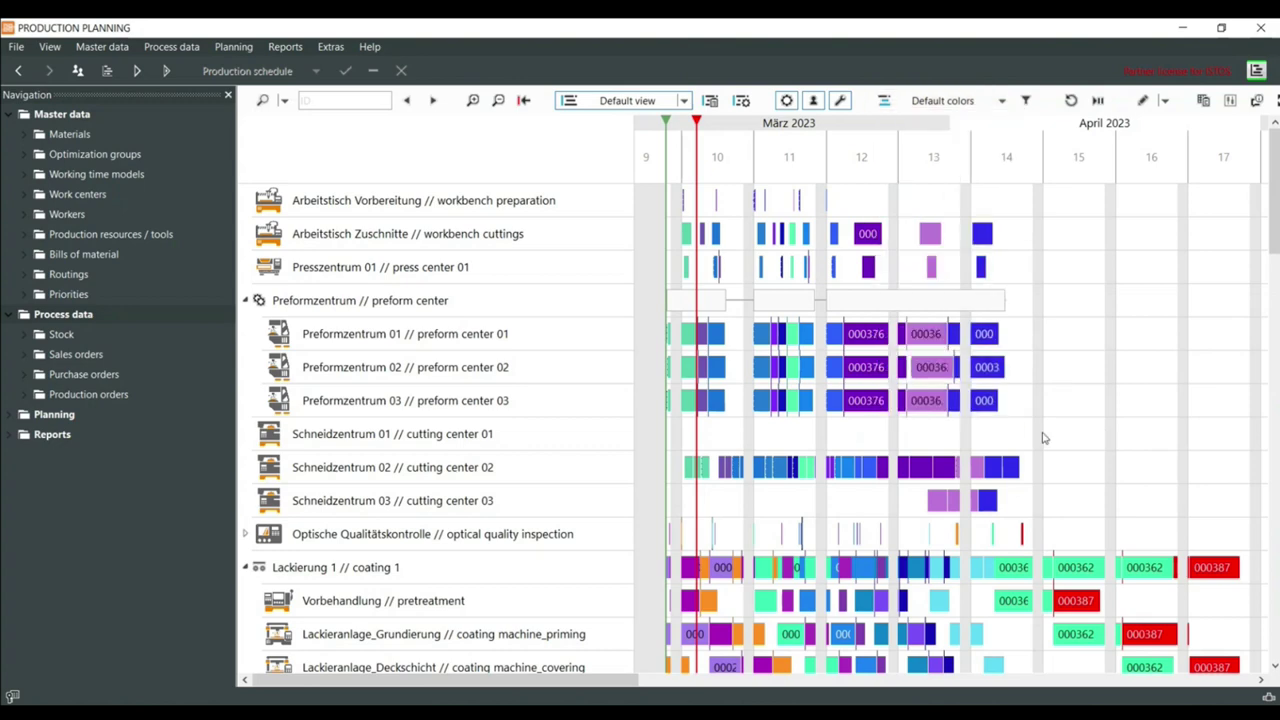
scroll(1042, 437, down, 3)
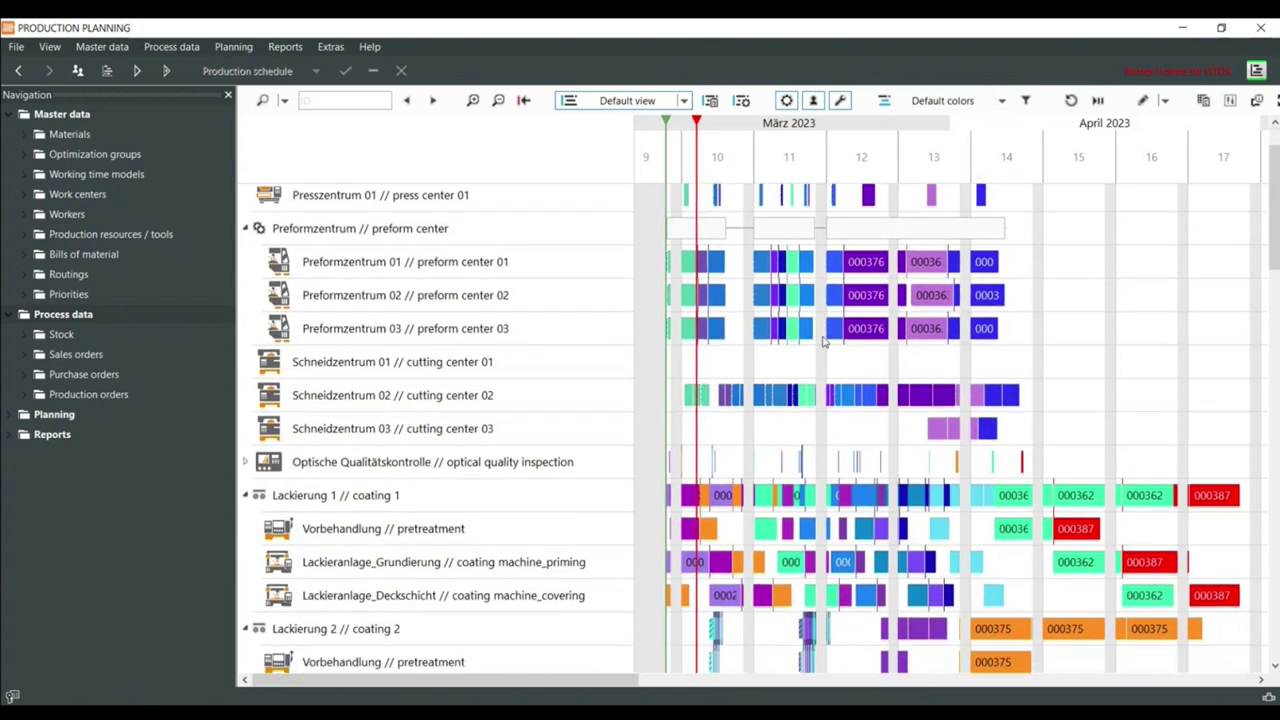
scroll(1020, 366, up, 3)
ctrl+scroll(815, 320, up, 3)
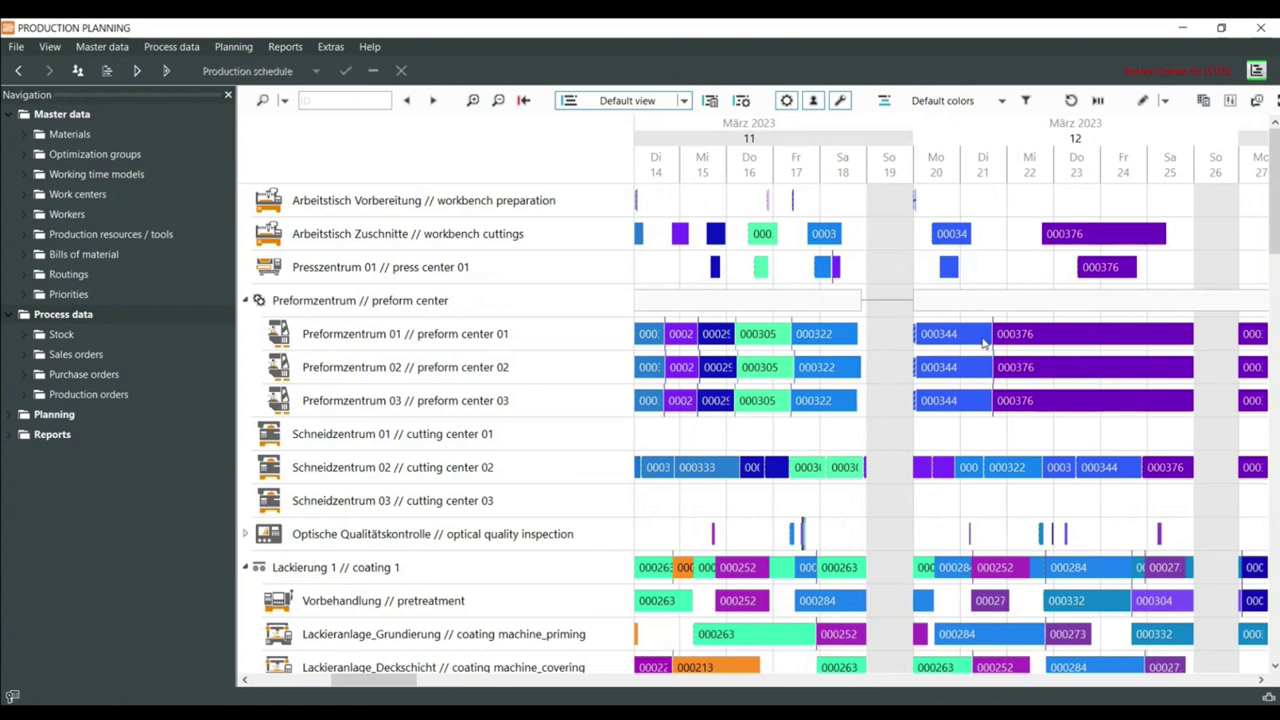
ctrl+scroll(876, 396, down, 3)
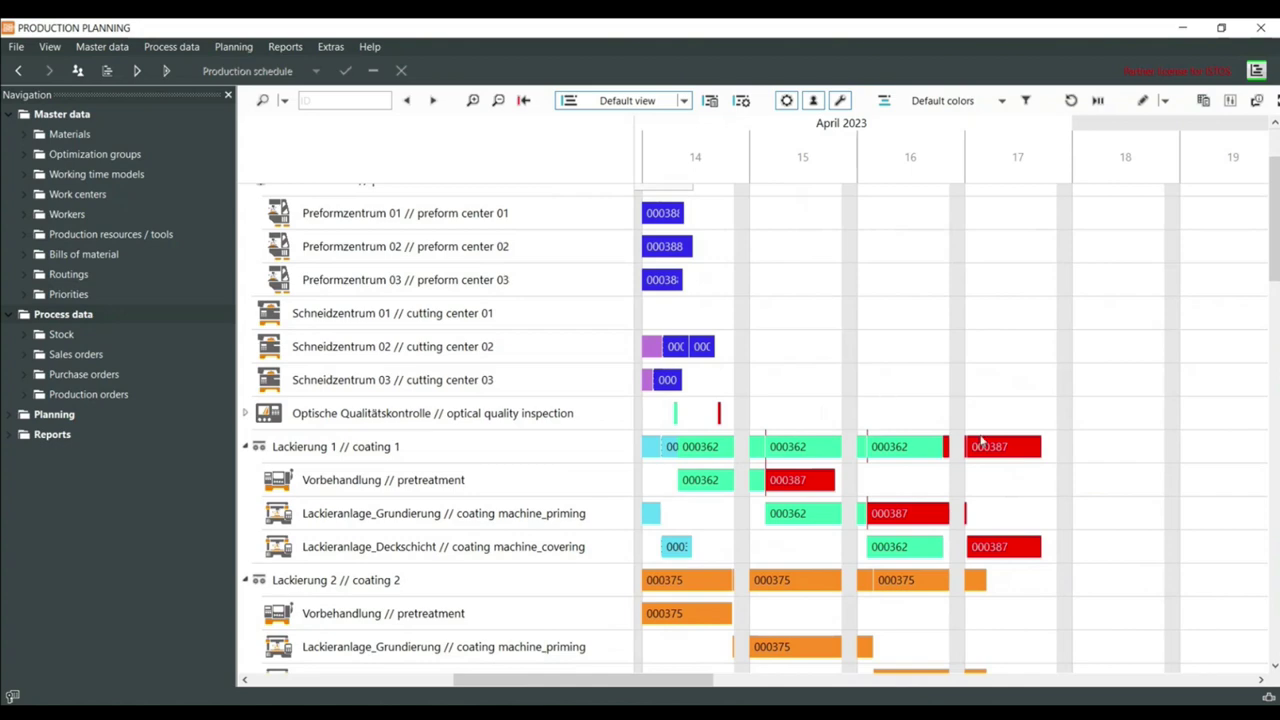
Select order 000387 on Lackierung 1 and follow its linked operations down to hardening and back up to the coating machines
click(980, 446)
drag(1040, 512, 1090, 266)
ctrl+scroll(1148, 462, down, 2)
drag(1150, 496, 1128, 332)
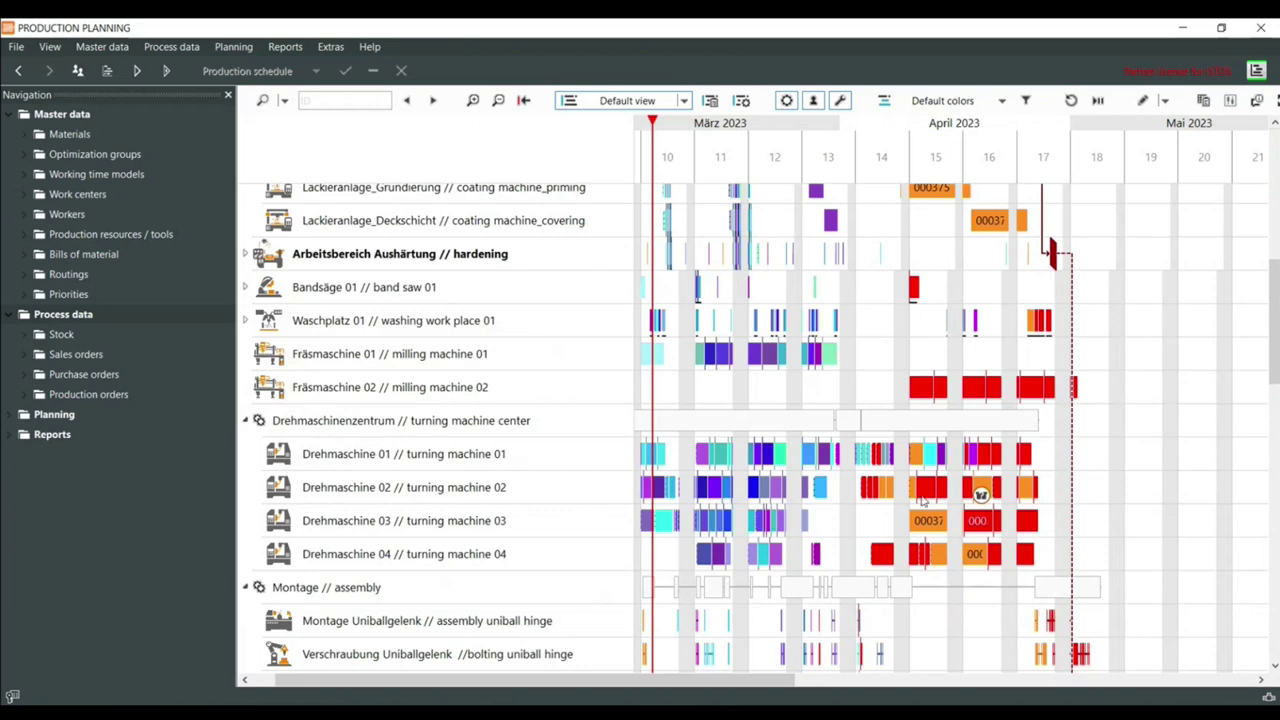
drag(883, 349, 970, 422)
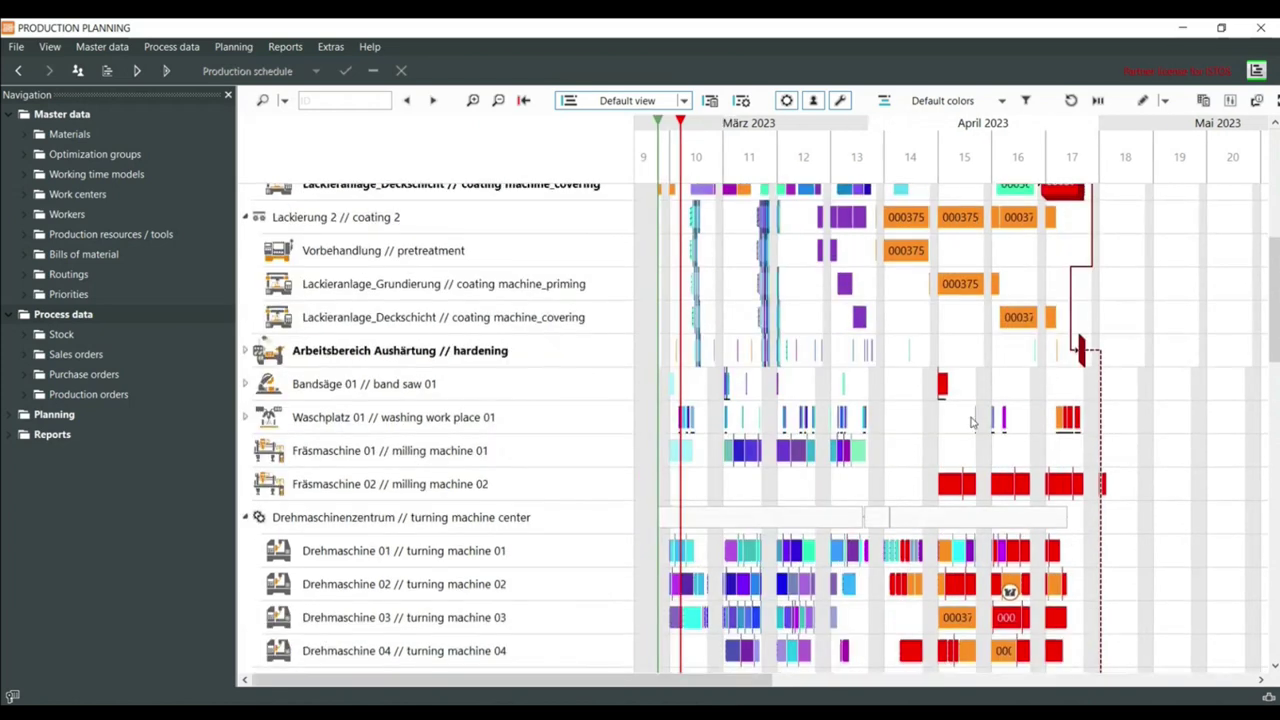
scroll(912, 318, up, 3)
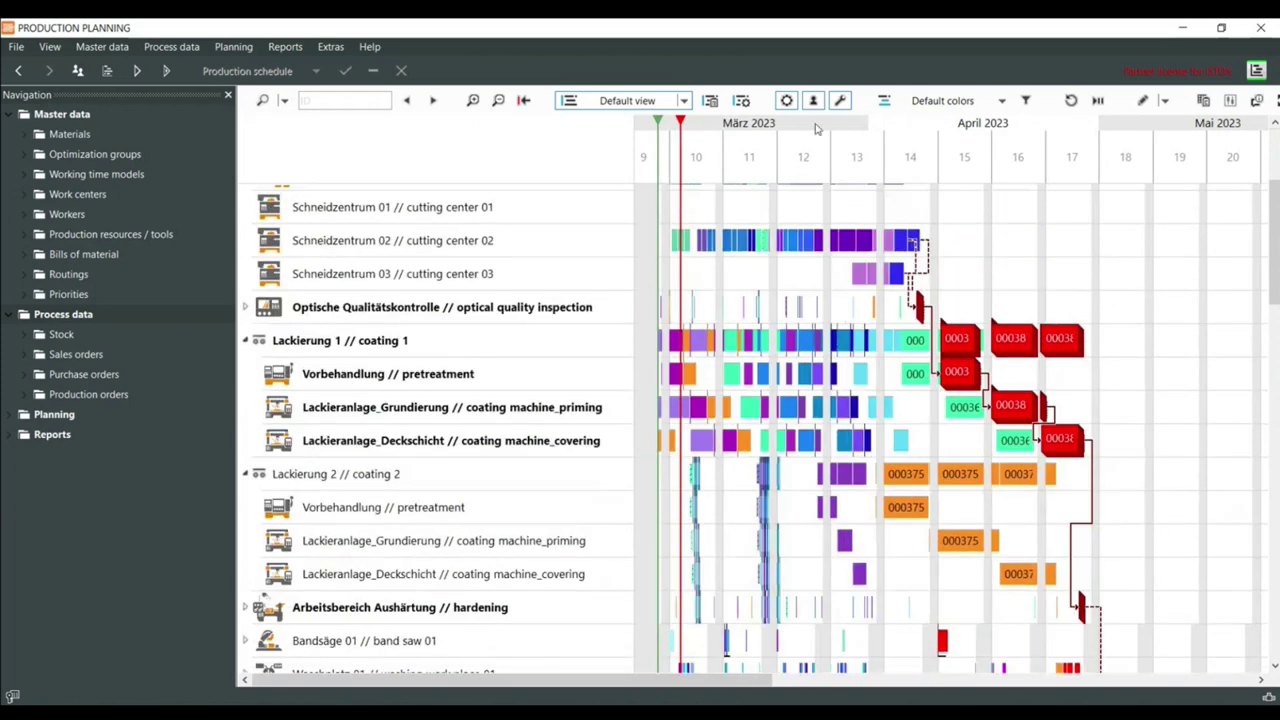
Apply the Traffic light color scheme from the Delay category to the schedule and look over the resource rows from the cutting centers to the turning machines
click(686, 100)
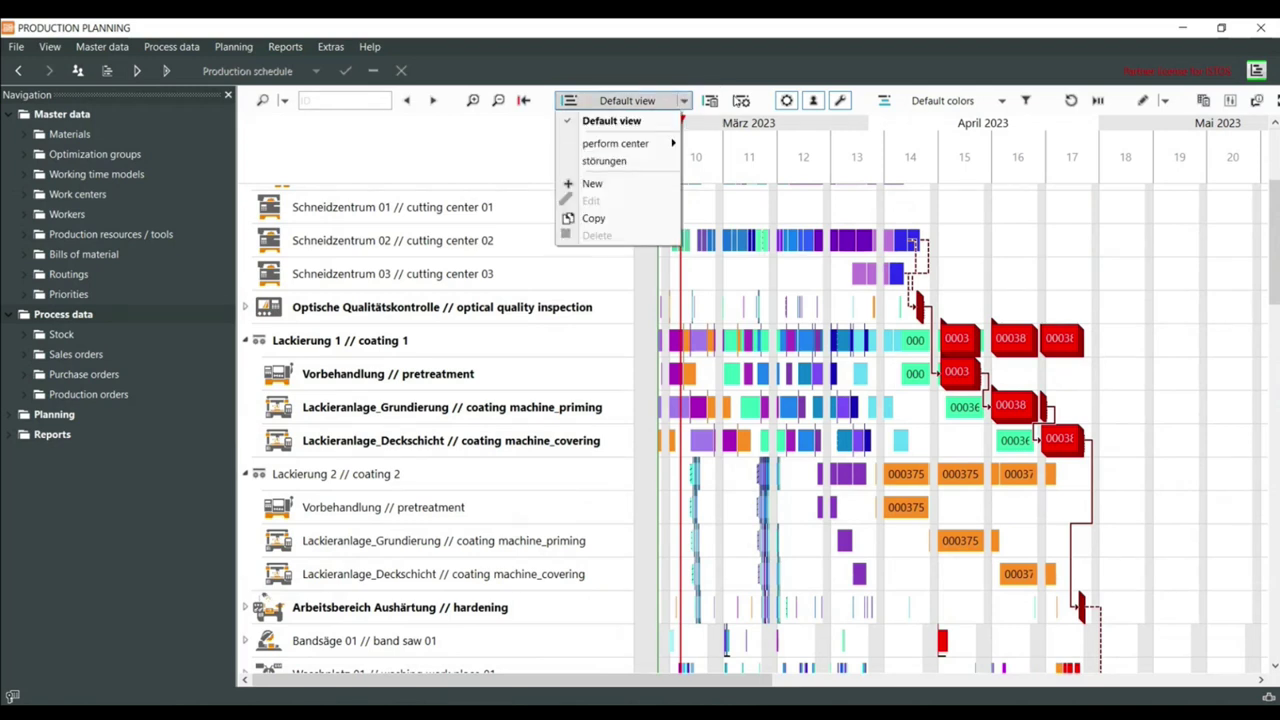
click(935, 100)
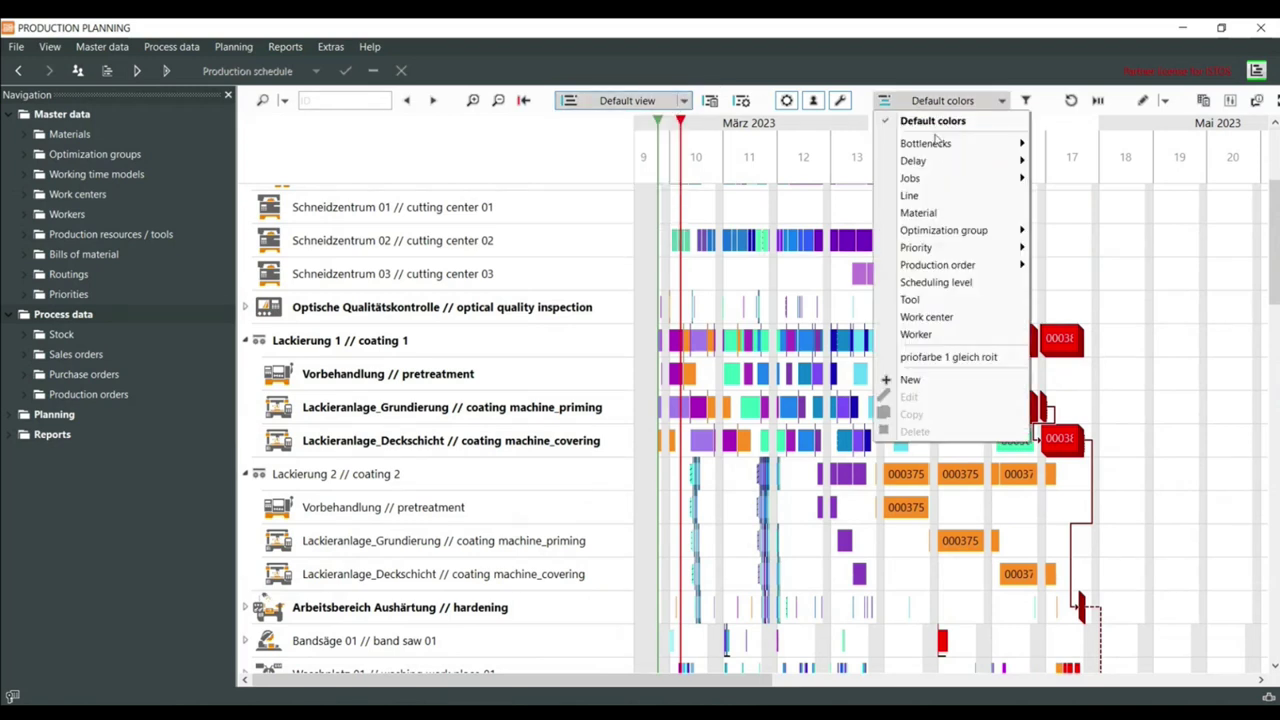
mouse_move(985, 161)
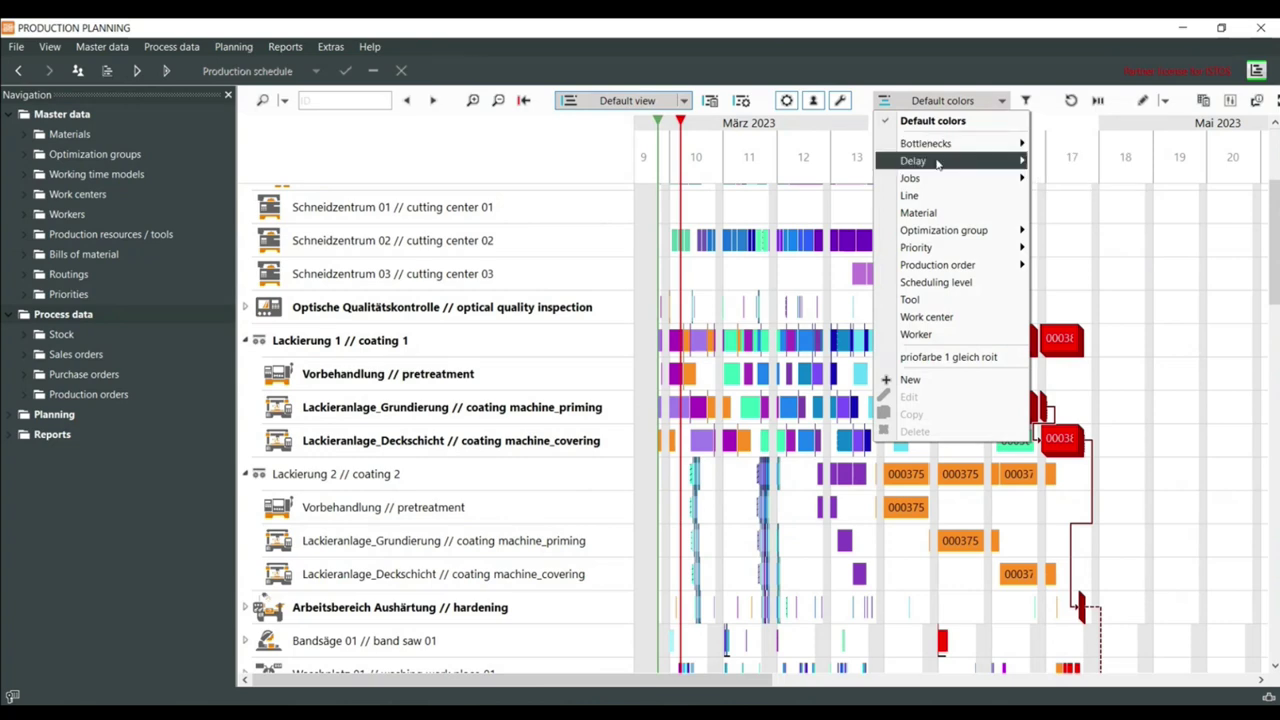
click(1060, 179)
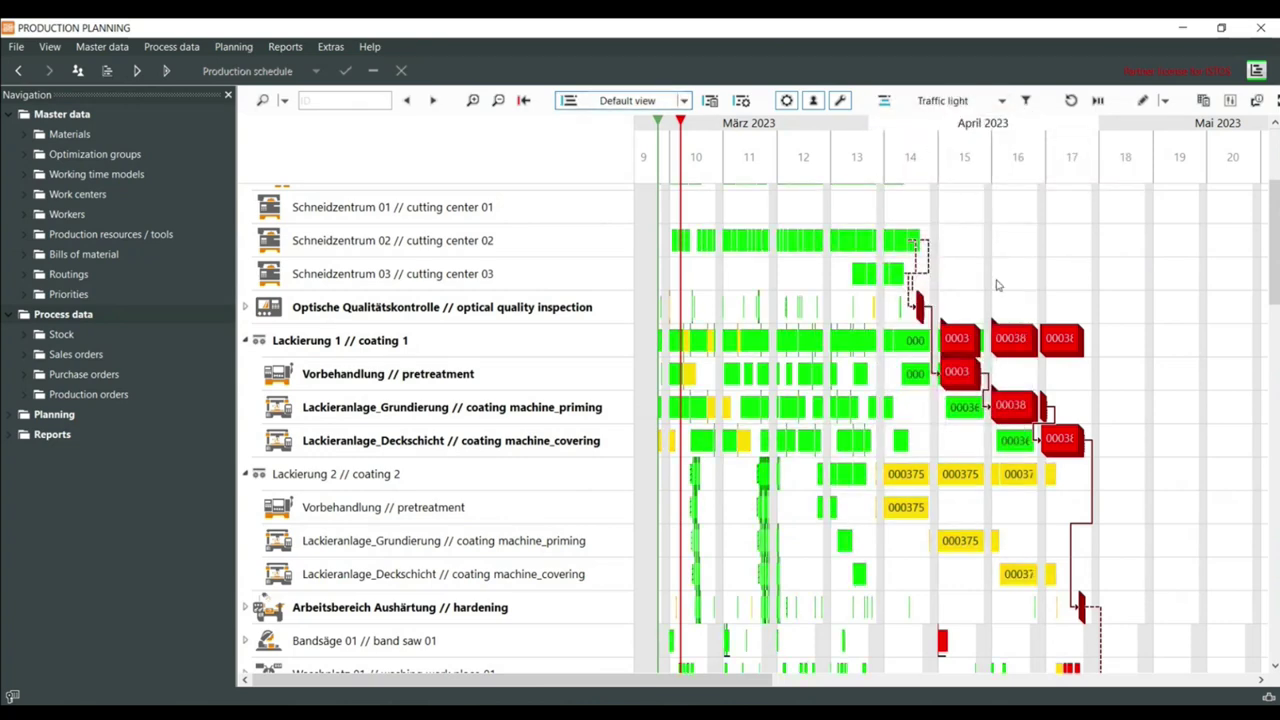
scroll(1108, 220, down, 4)
scroll(1194, 351, down, 1)
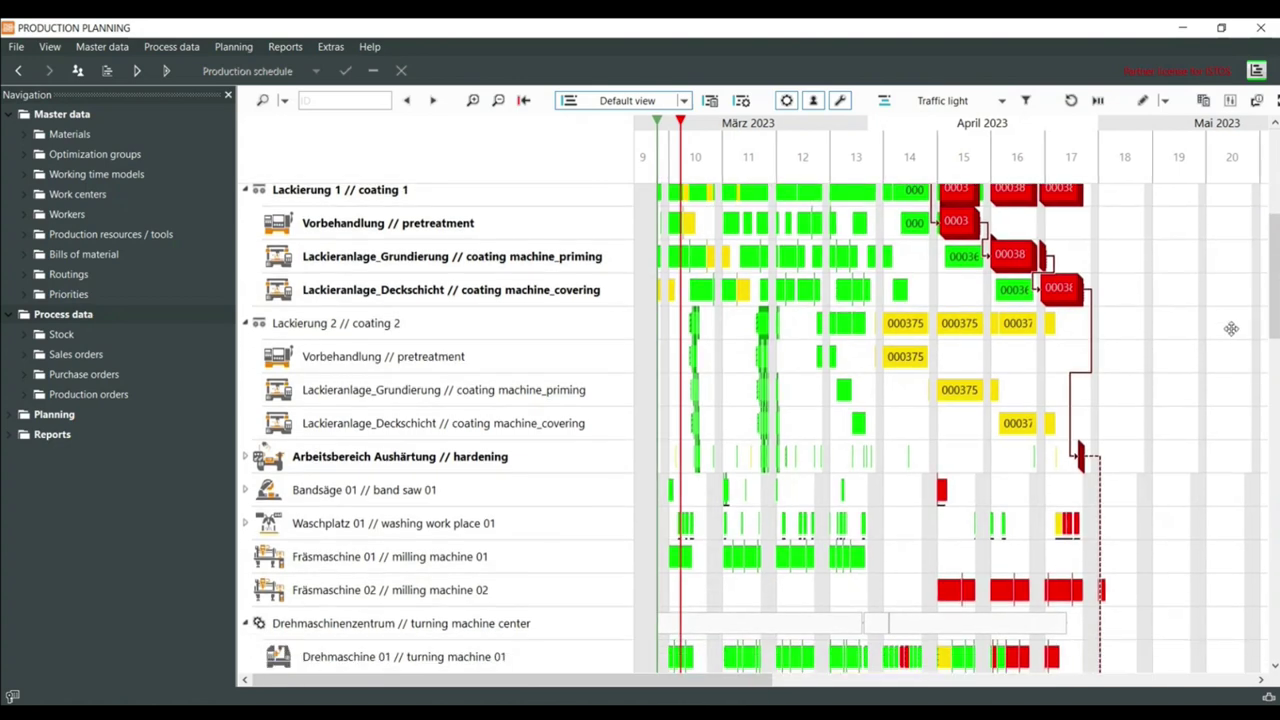
ctrl+scroll(930, 434, down, 2)
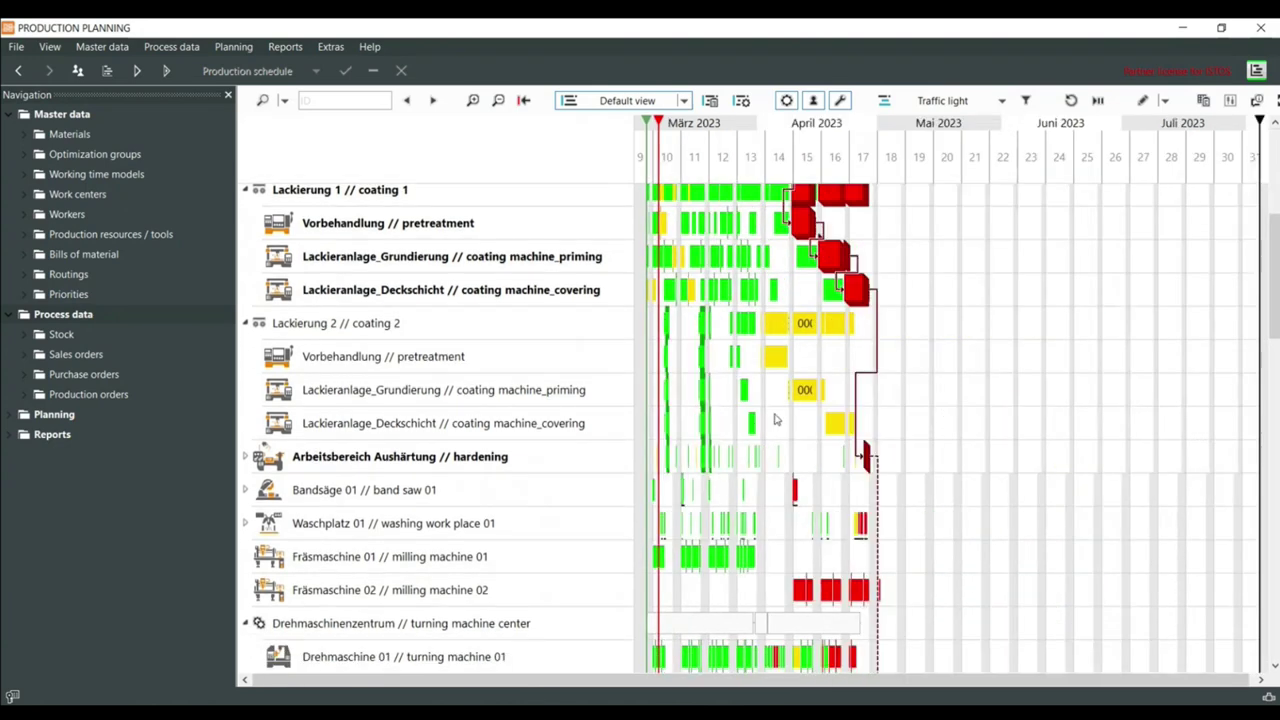
ctrl+scroll(771, 440, up, 3)
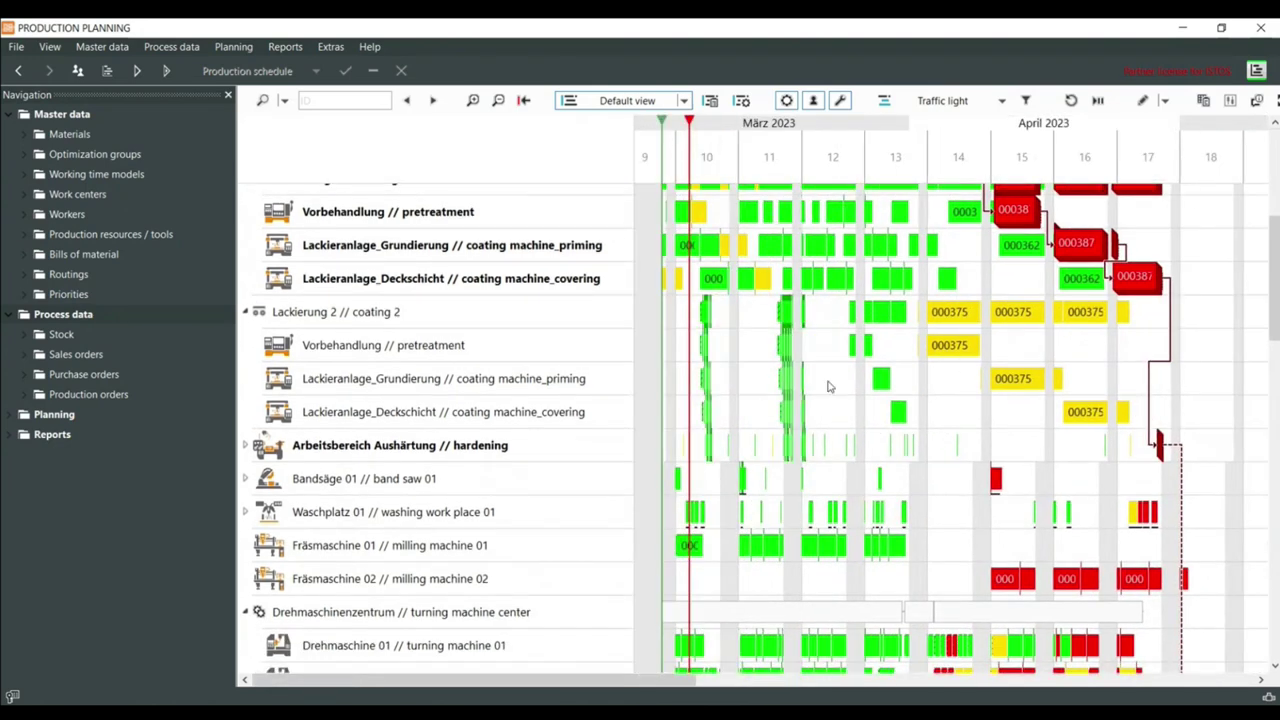
scroll(843, 512, up, 4)
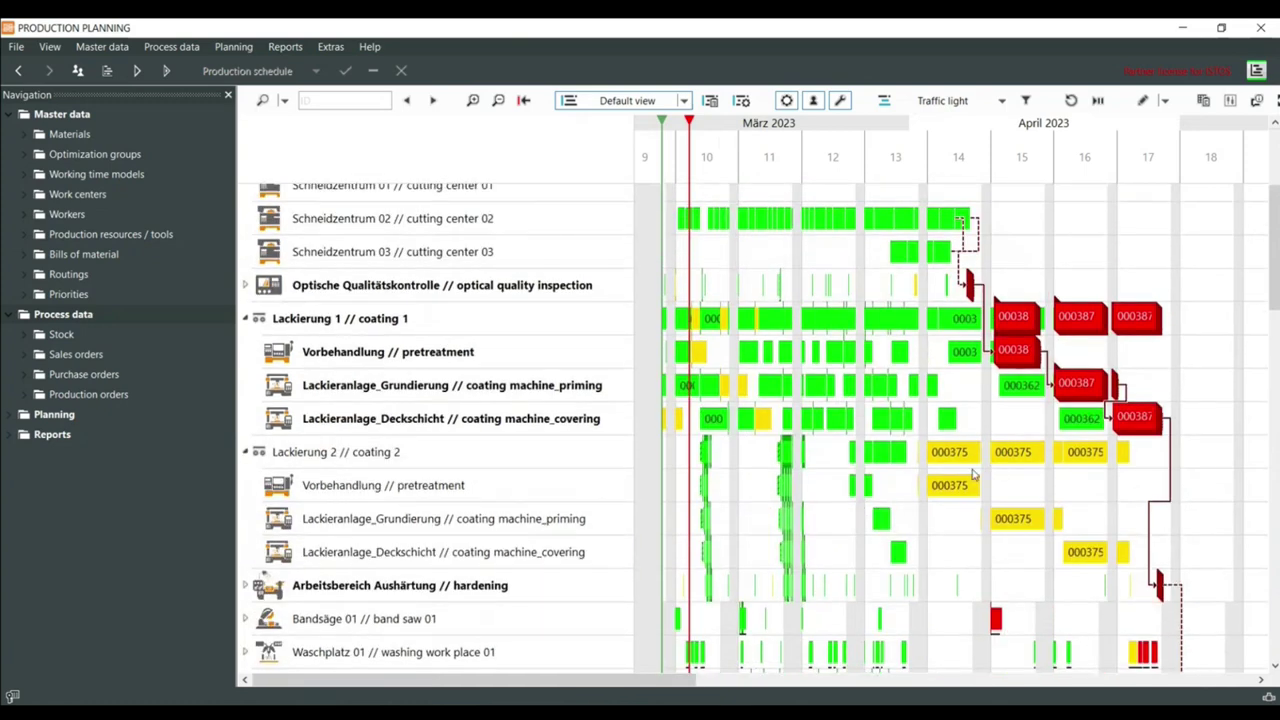
View the production order details behind the linked operations on Lackierung 1 around week 13, and return to the top of the production schedule
mouse_move(965, 457)
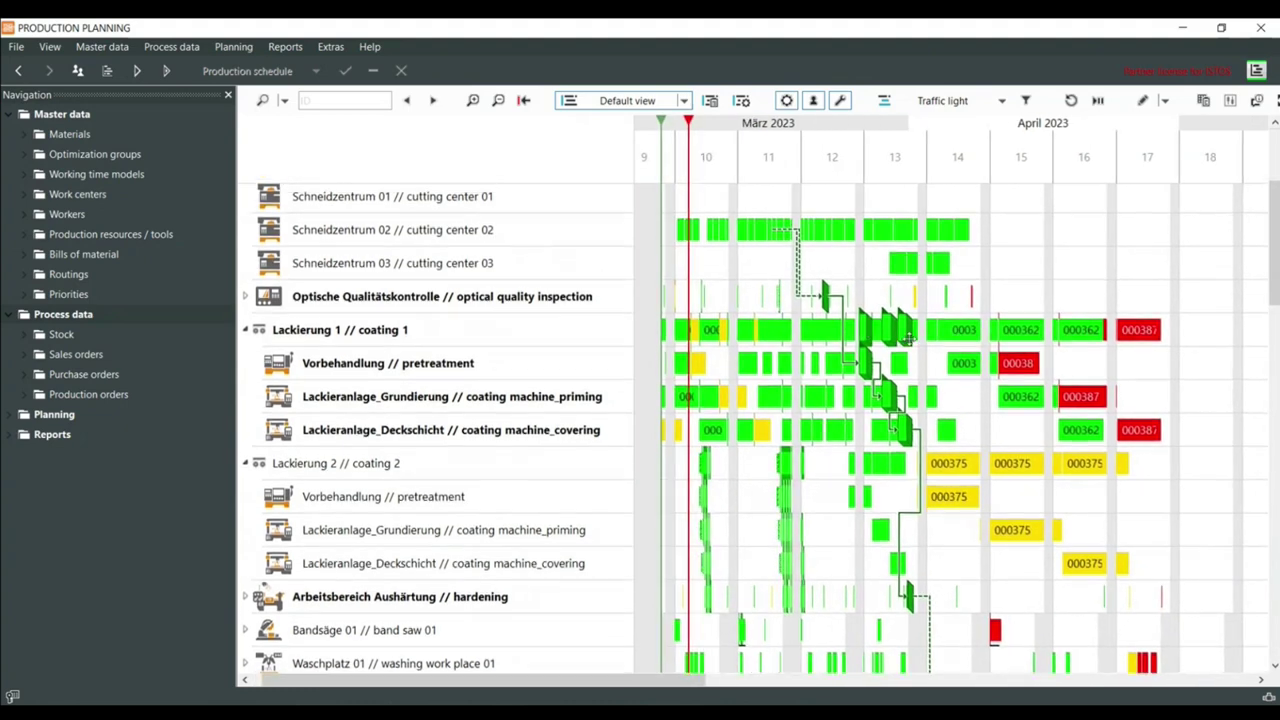
double_click(870, 336)
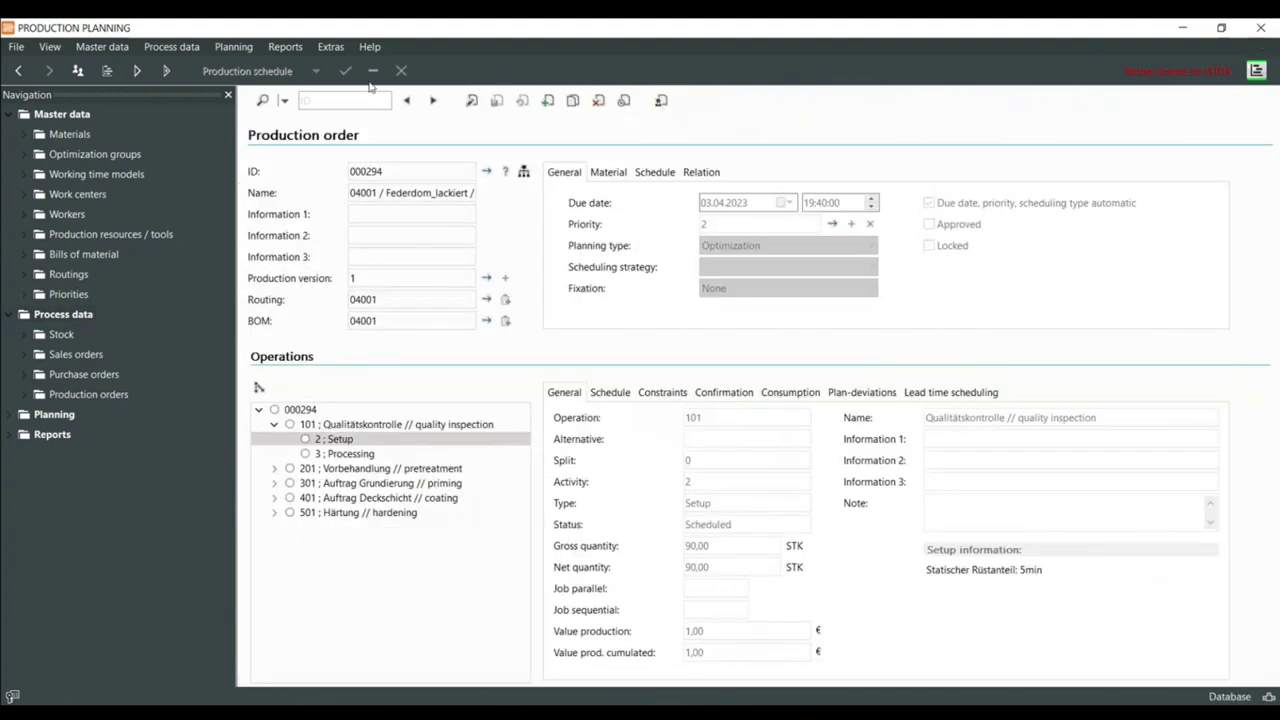
click(18, 71)
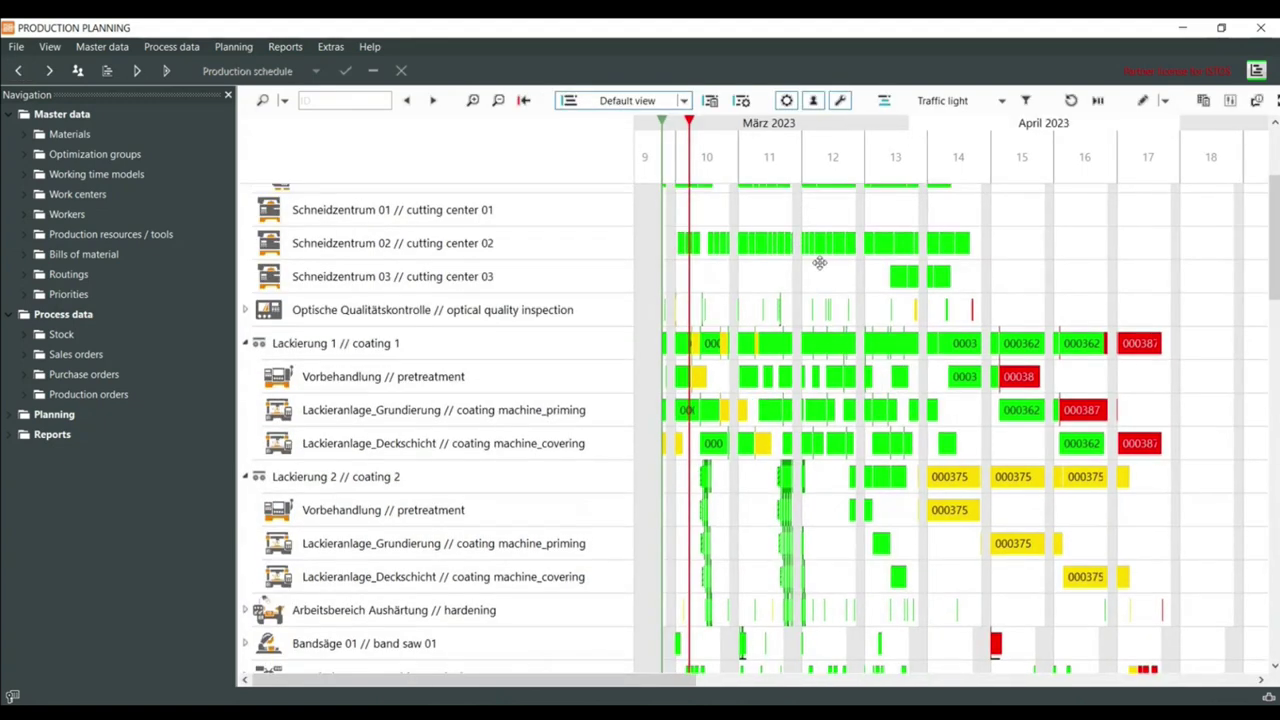
scroll(835, 335, up, 2)
scroll(835, 335, up, 2)
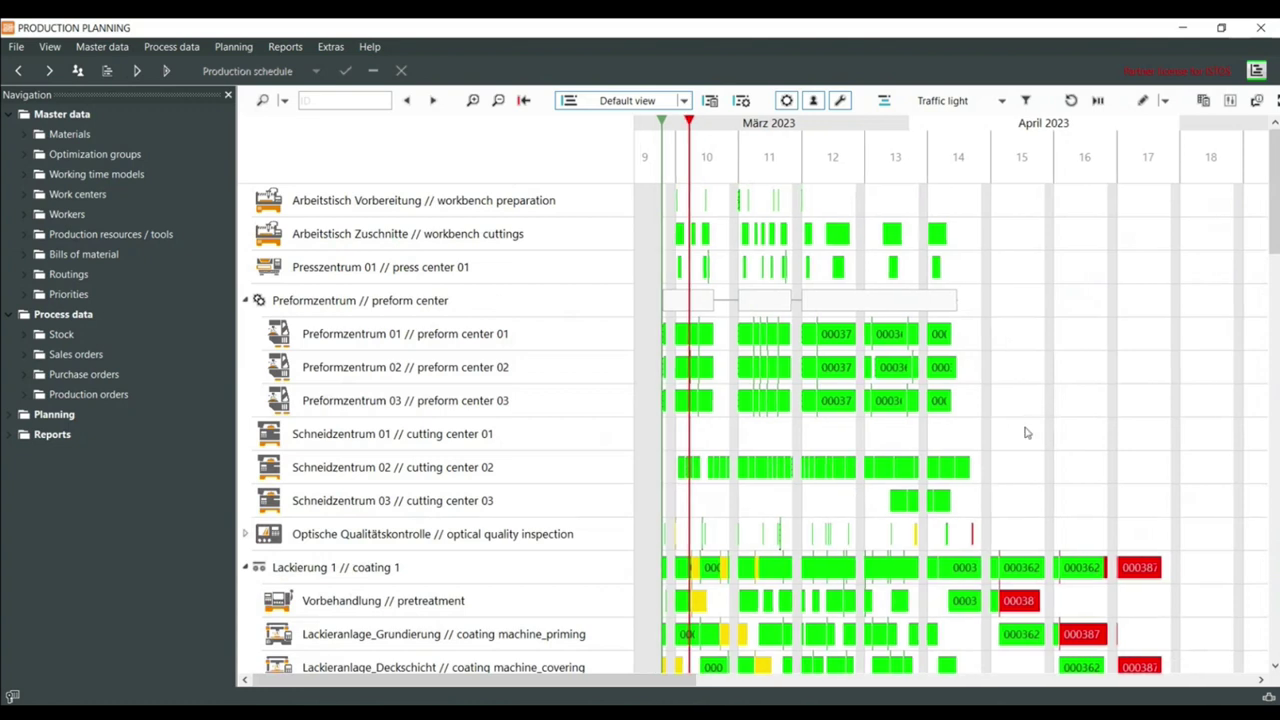
Open the materials master data, list all materials in the navigation tree and widen the navigation pane to fit their full names
mouse_move(950, 372)
click(26, 137)
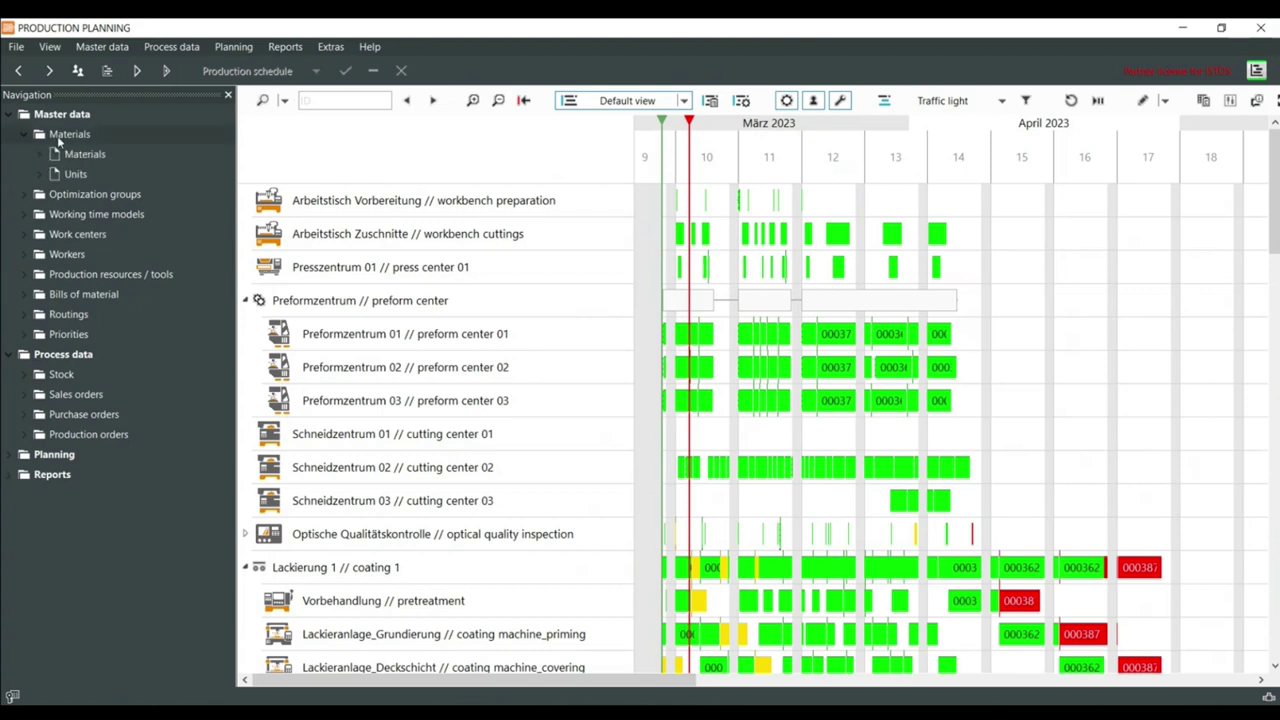
click(72, 155)
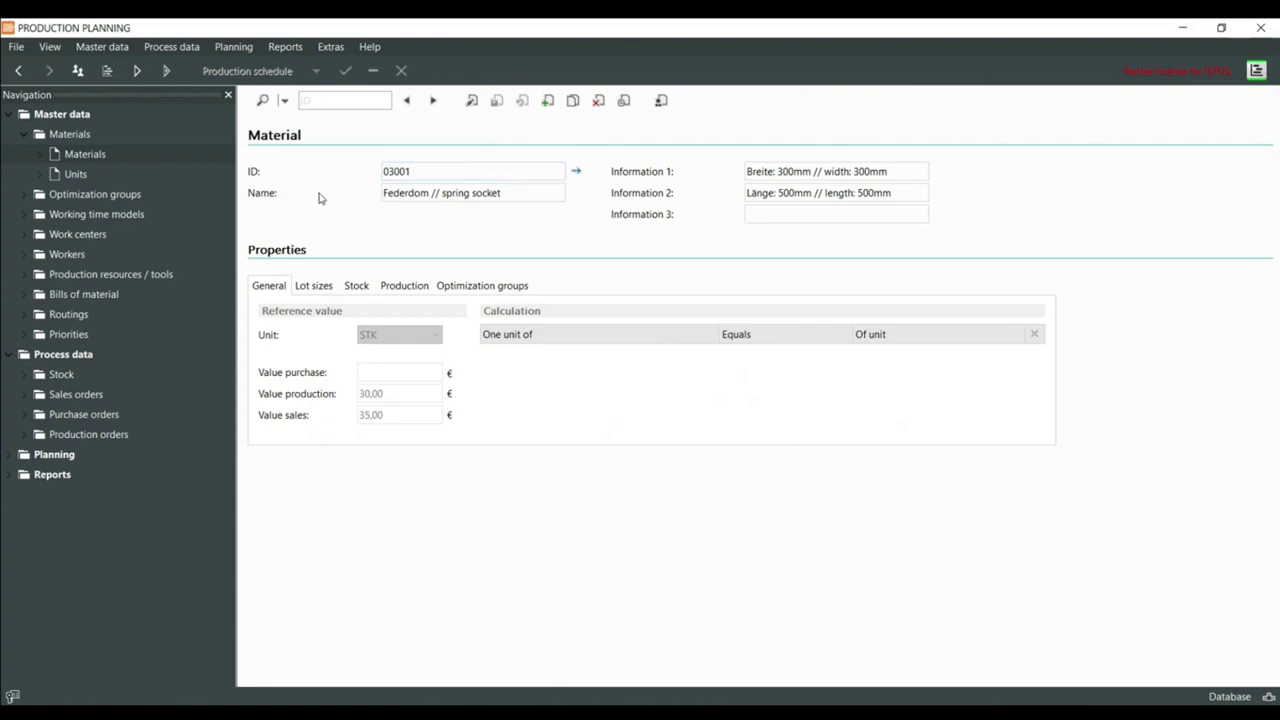
click(41, 155)
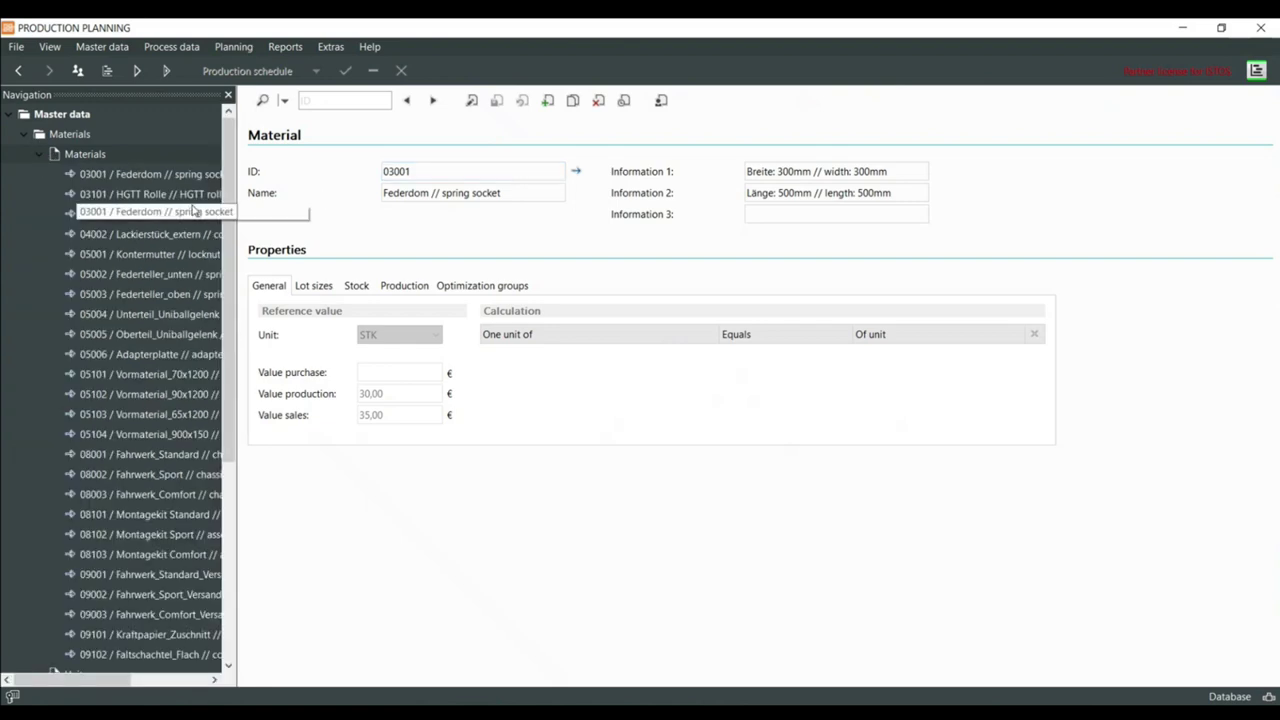
drag(238, 203, 410, 190)
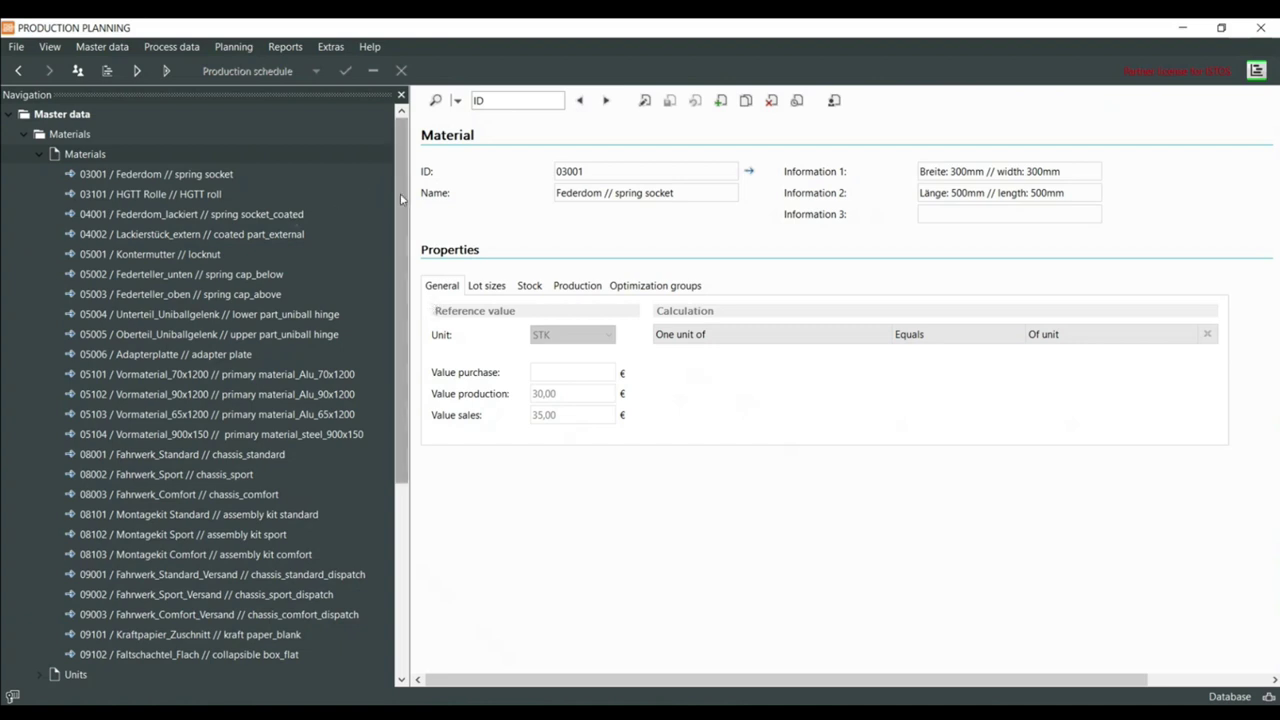
scroll(371, 294, down, 2)
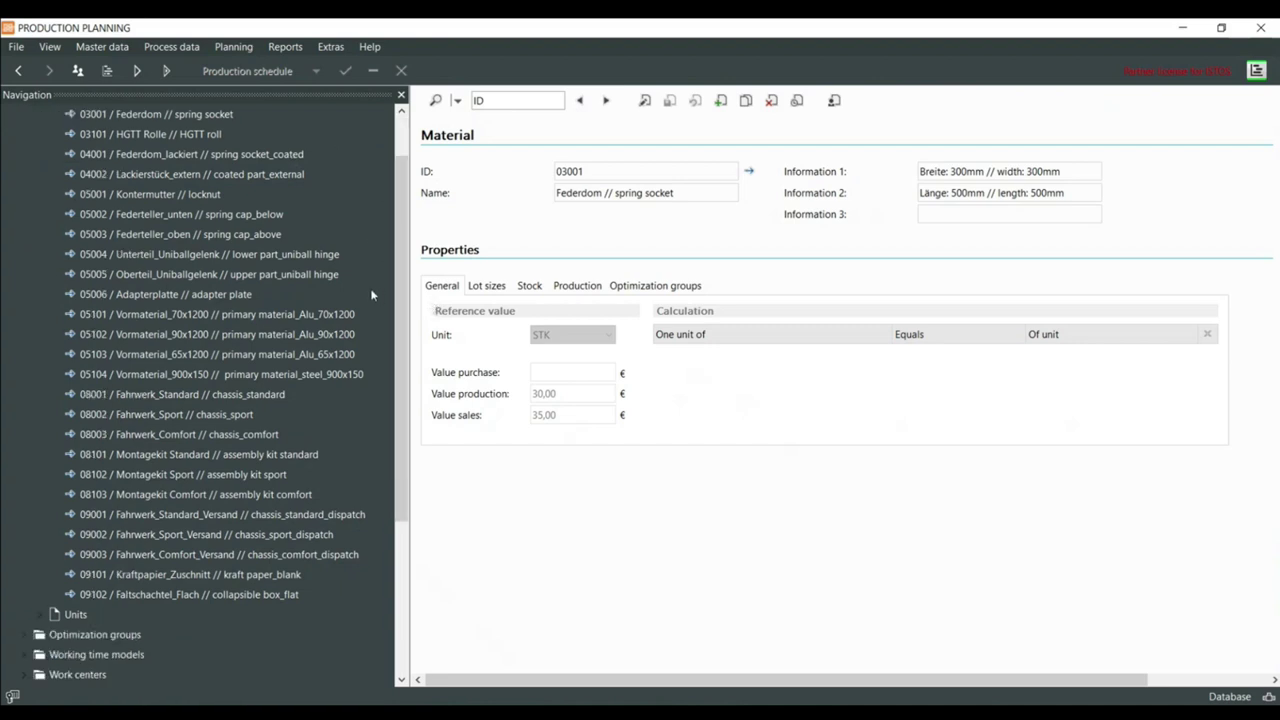
scroll(371, 294, up, 2)
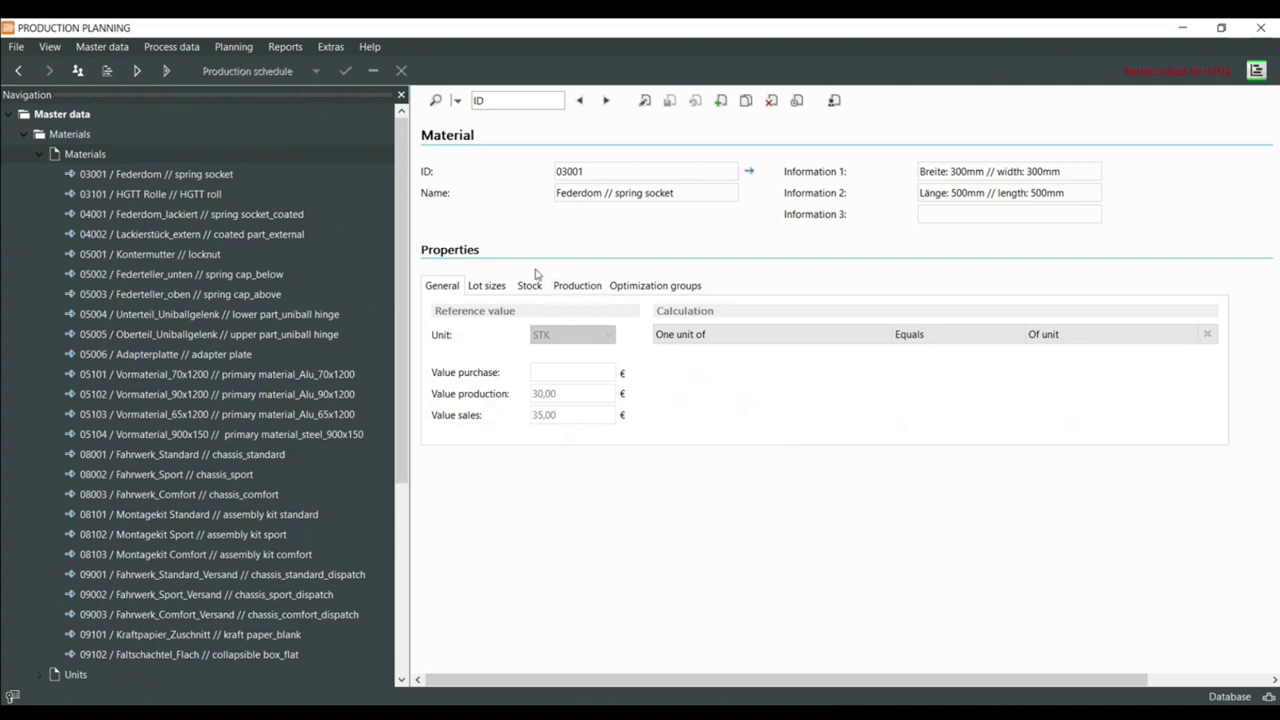
Review the production properties of material 03001 Federdom // spring socket and look through the list of materials
click(627, 195)
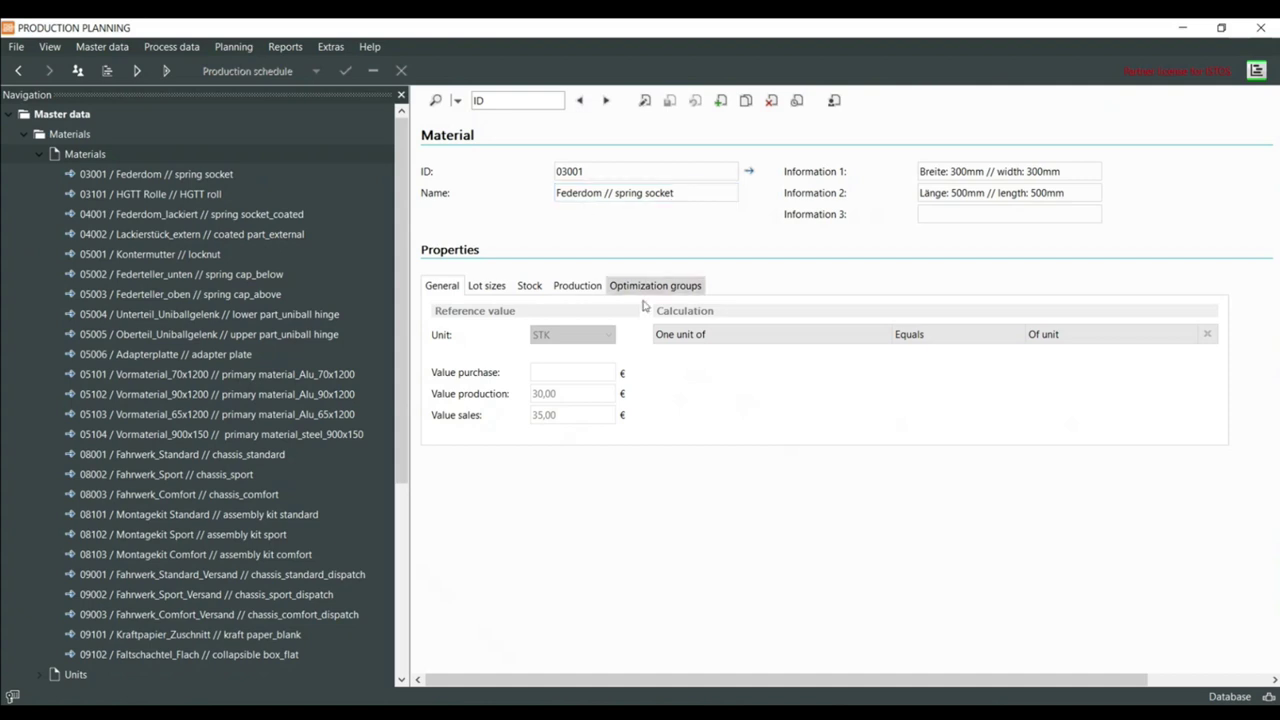
click(569, 290)
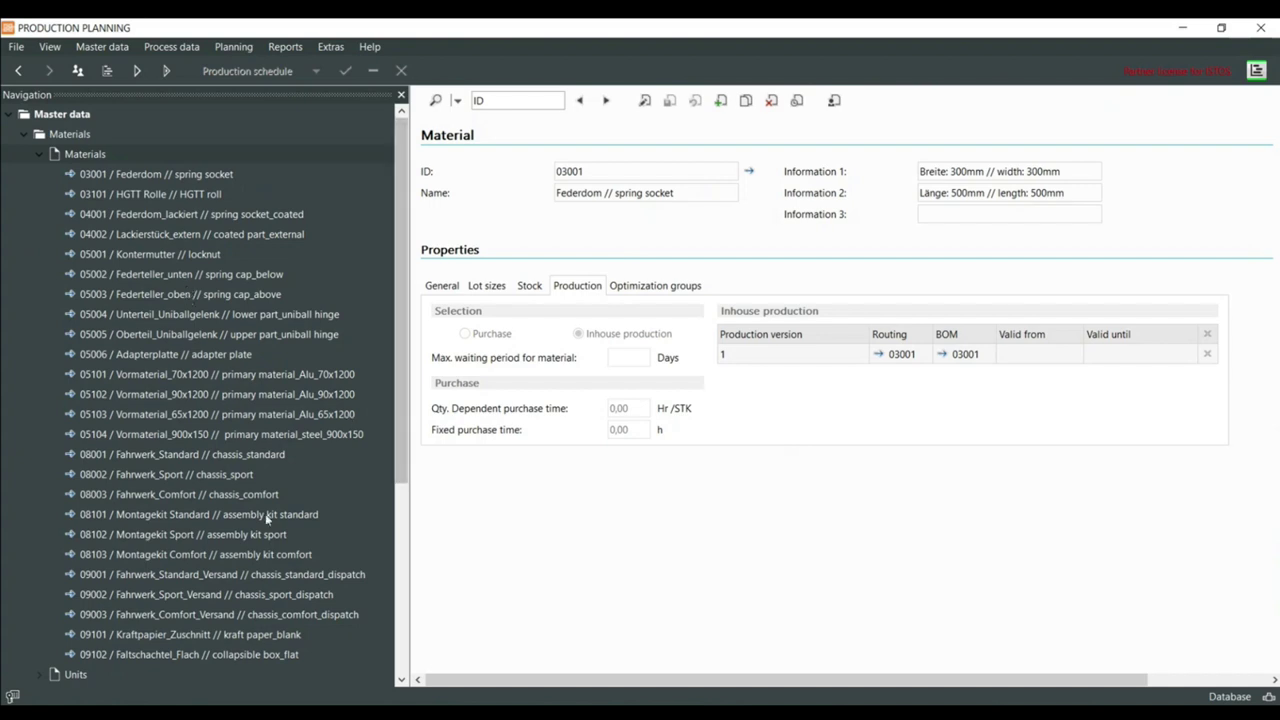
scroll(316, 575, down, 2)
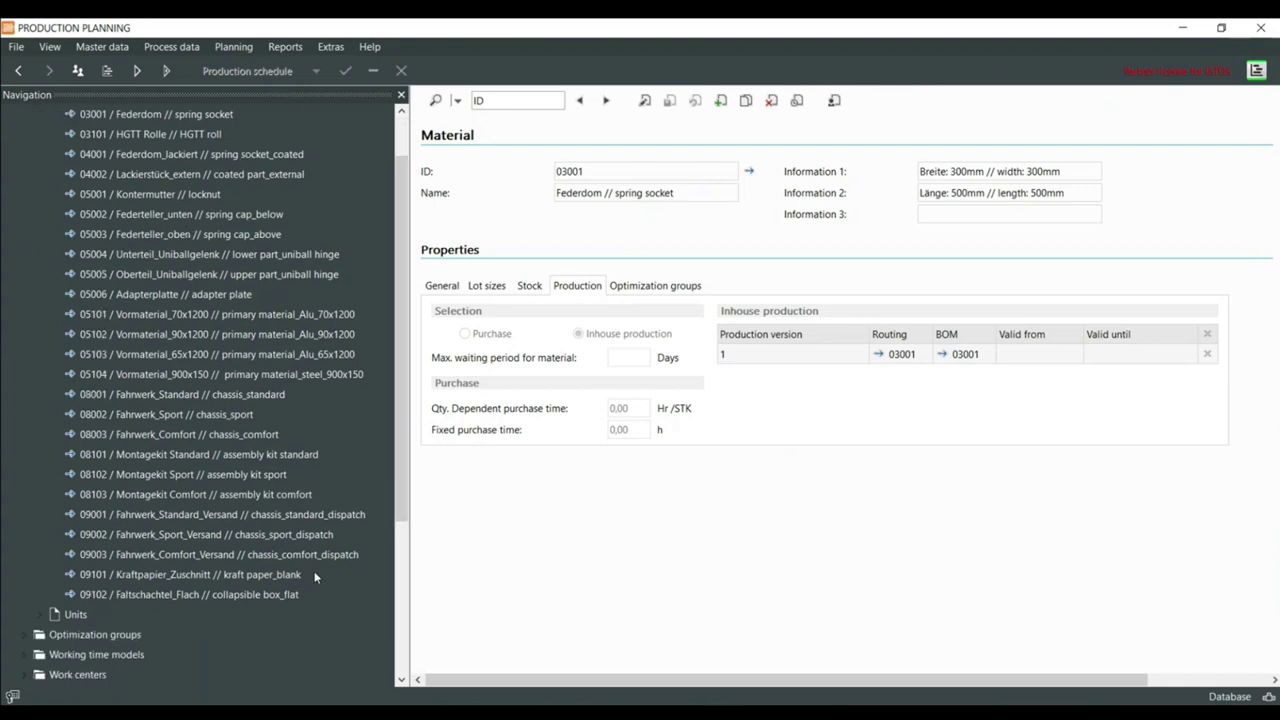
scroll(268, 522, up, 2)
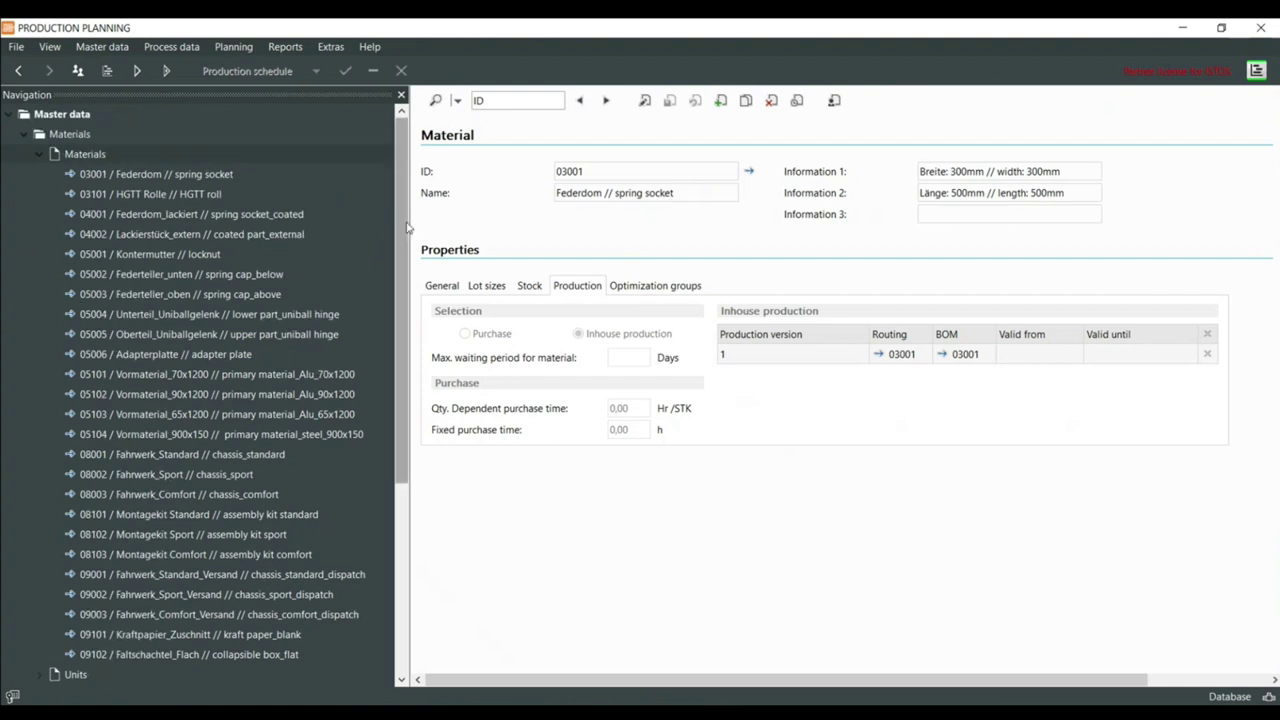
scroll(305, 256, down, 1)
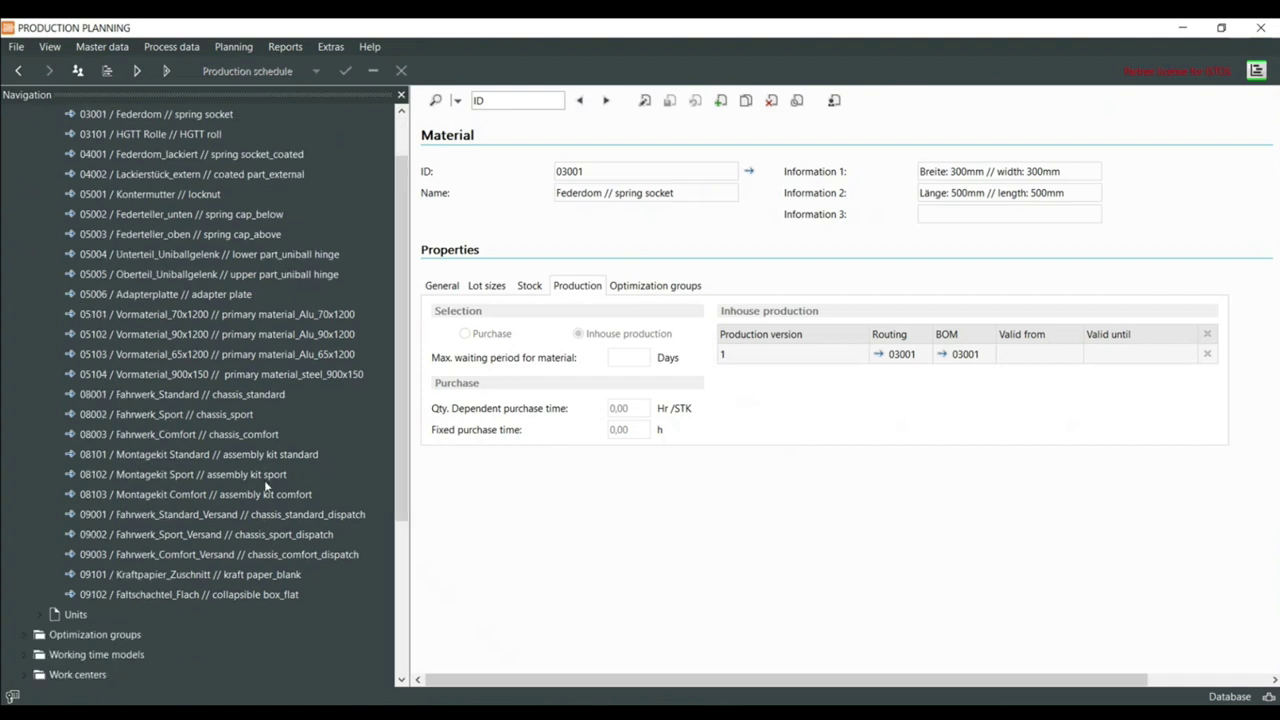
scroll(268, 481, up, 1)
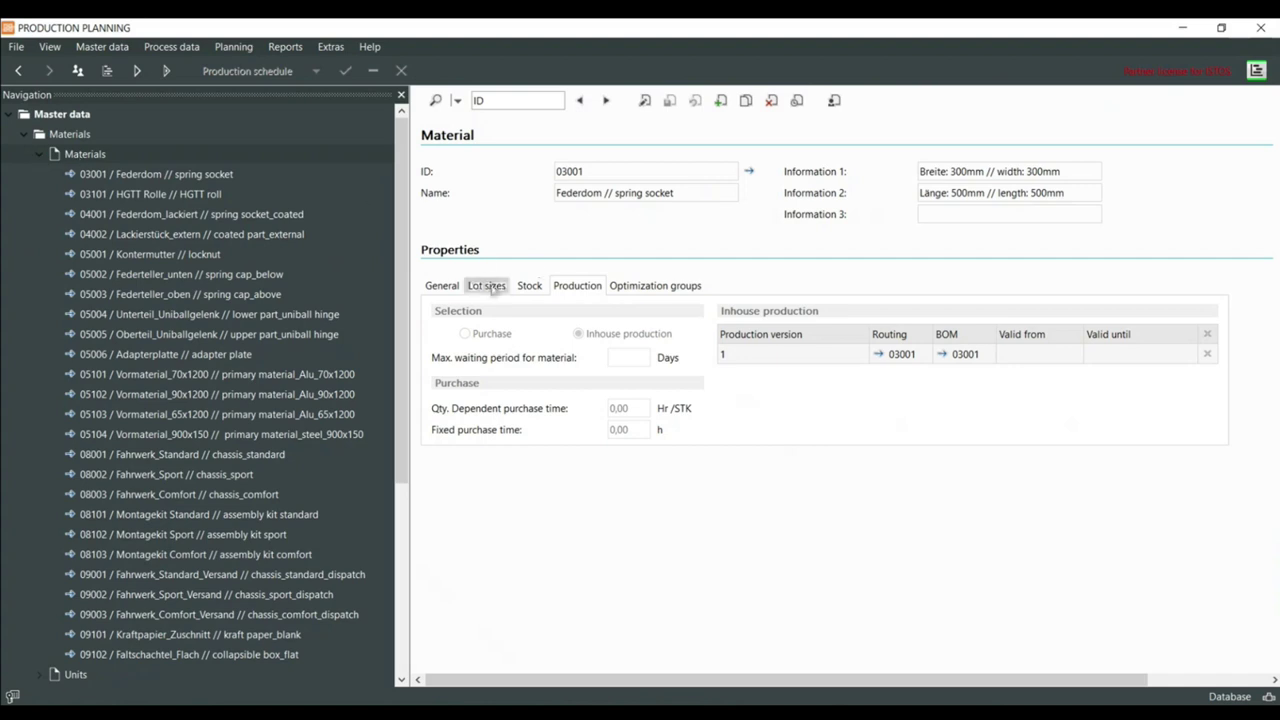
click(441, 285)
click(684, 194)
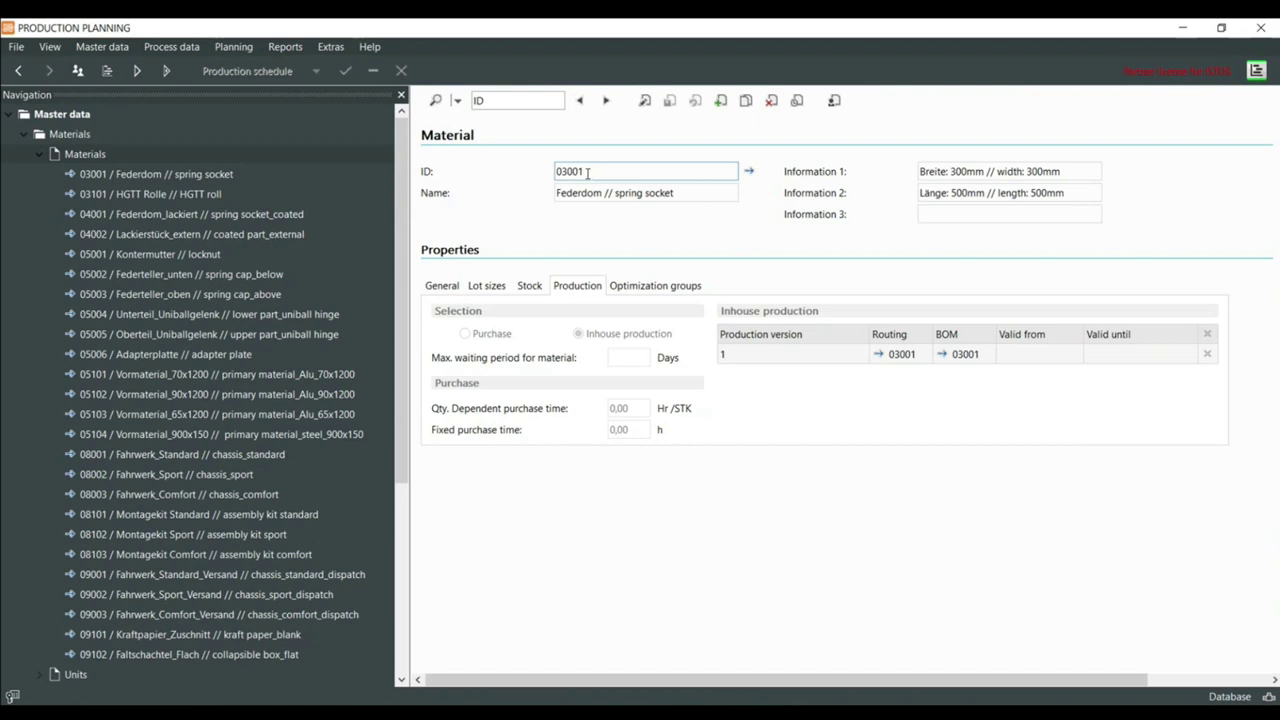
Collapse the materials folder, look over the list of optimization groups and collapse that folder too
click(37, 136)
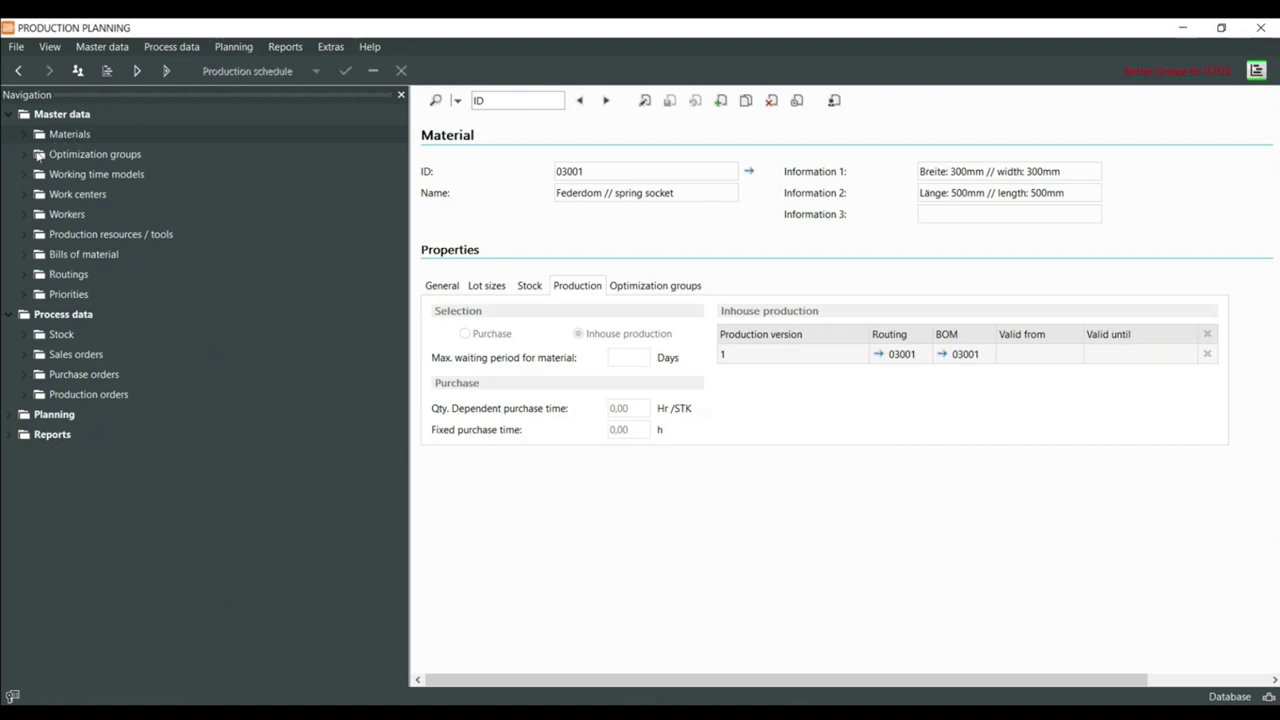
click(46, 155)
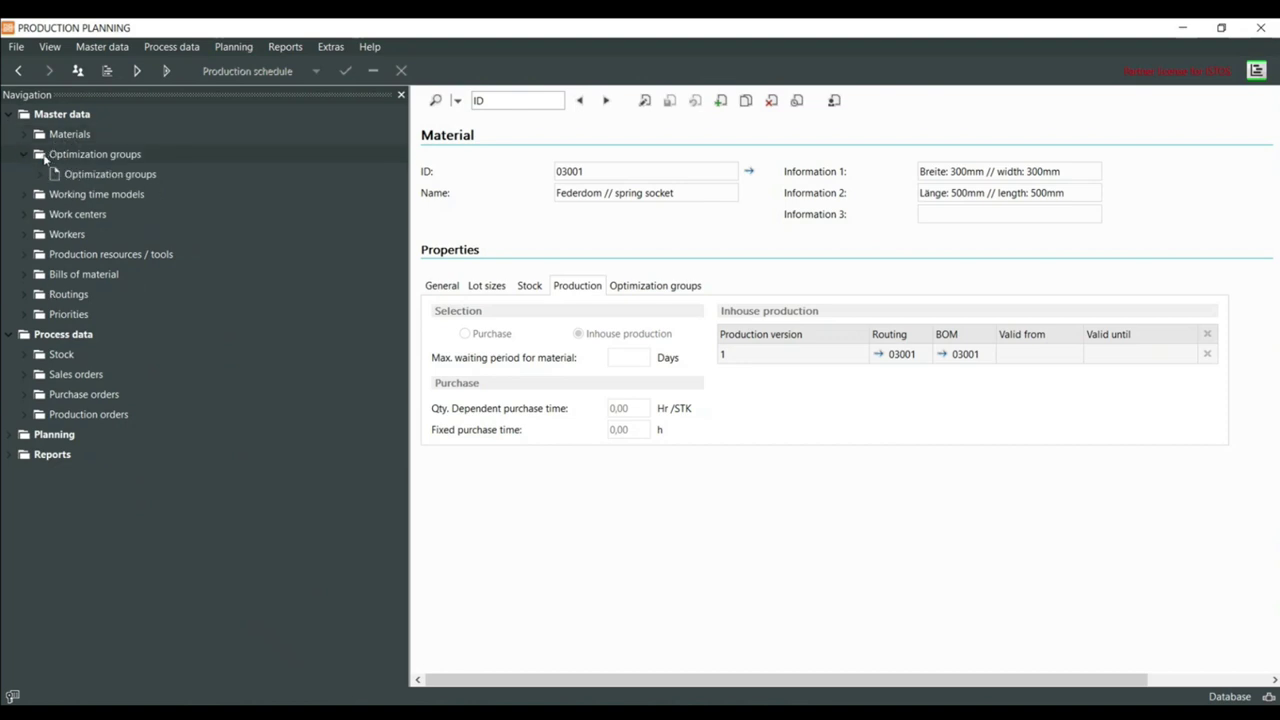
click(41, 175)
click(41, 175)
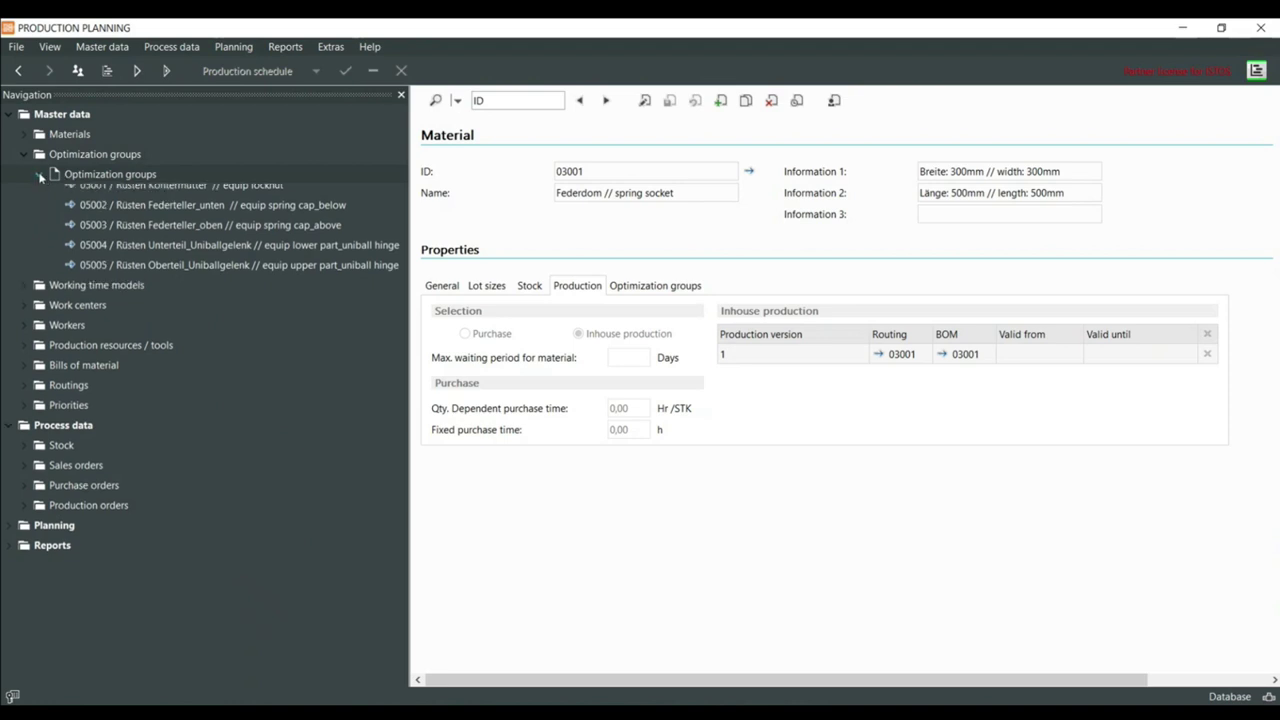
click(44, 177)
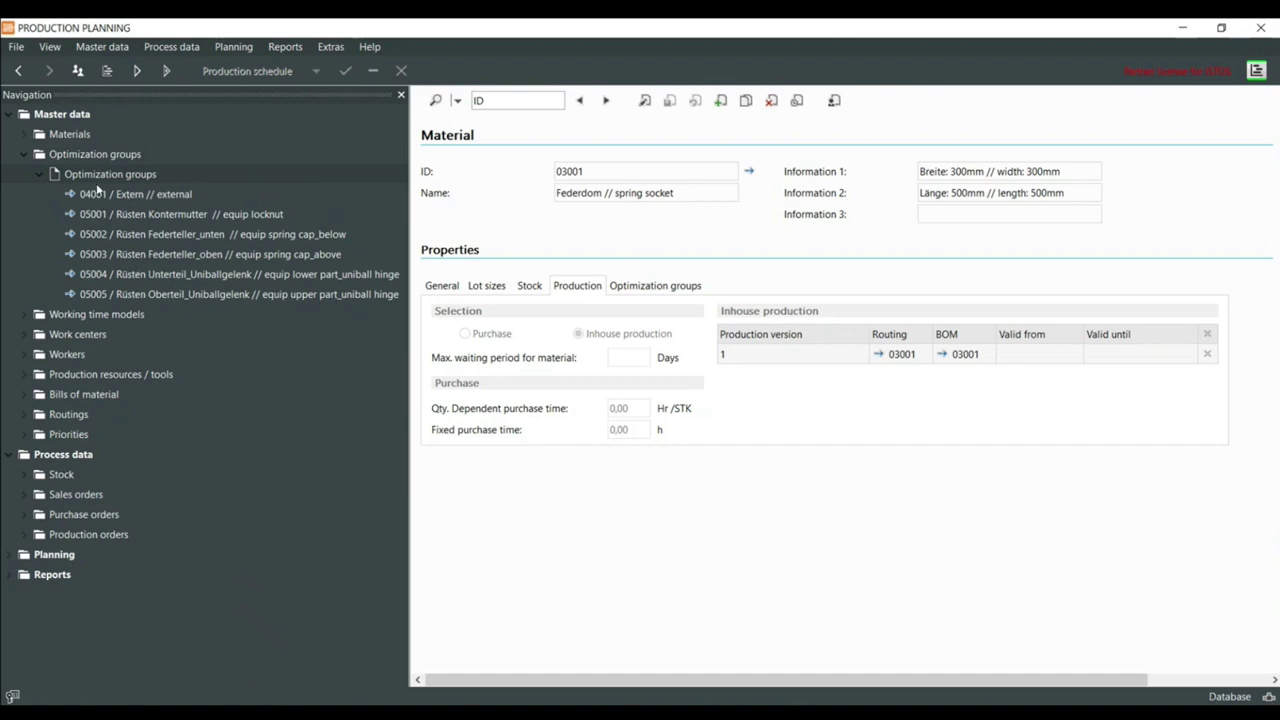
click(37, 177)
click(23, 155)
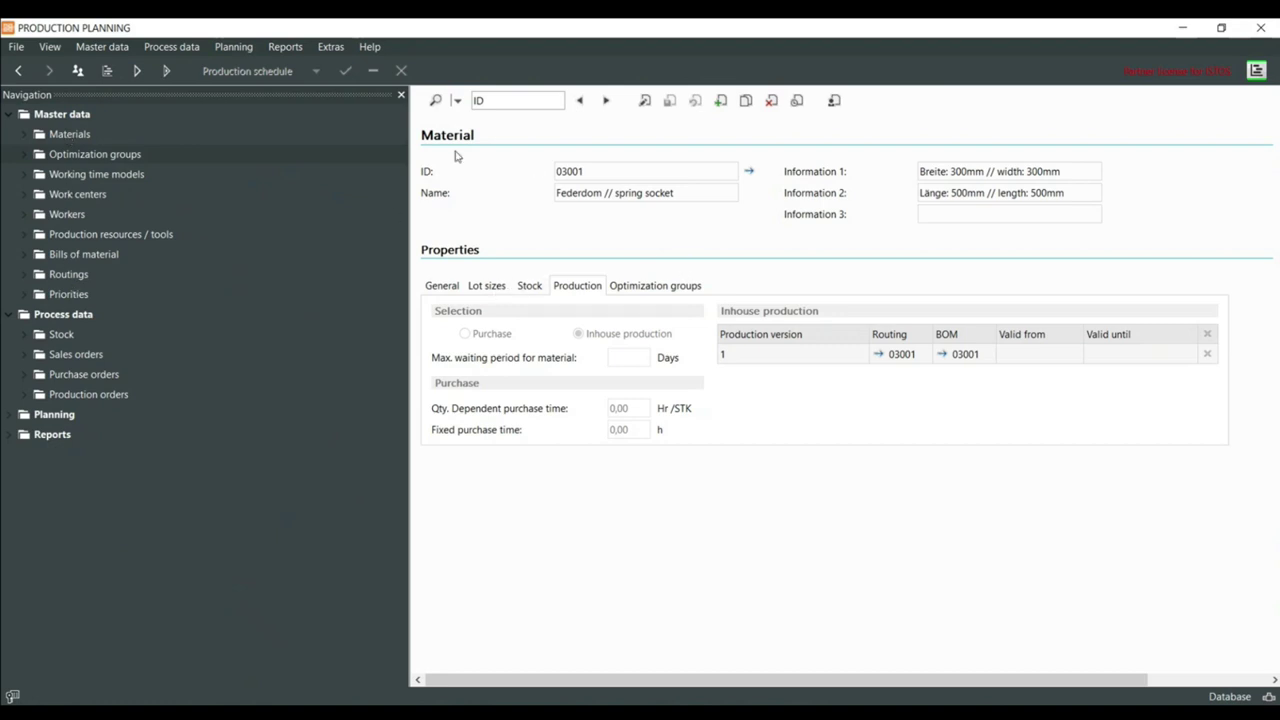
View the worker master data, and open the units master data with all units listed under Materials
click(68, 214)
click(74, 234)
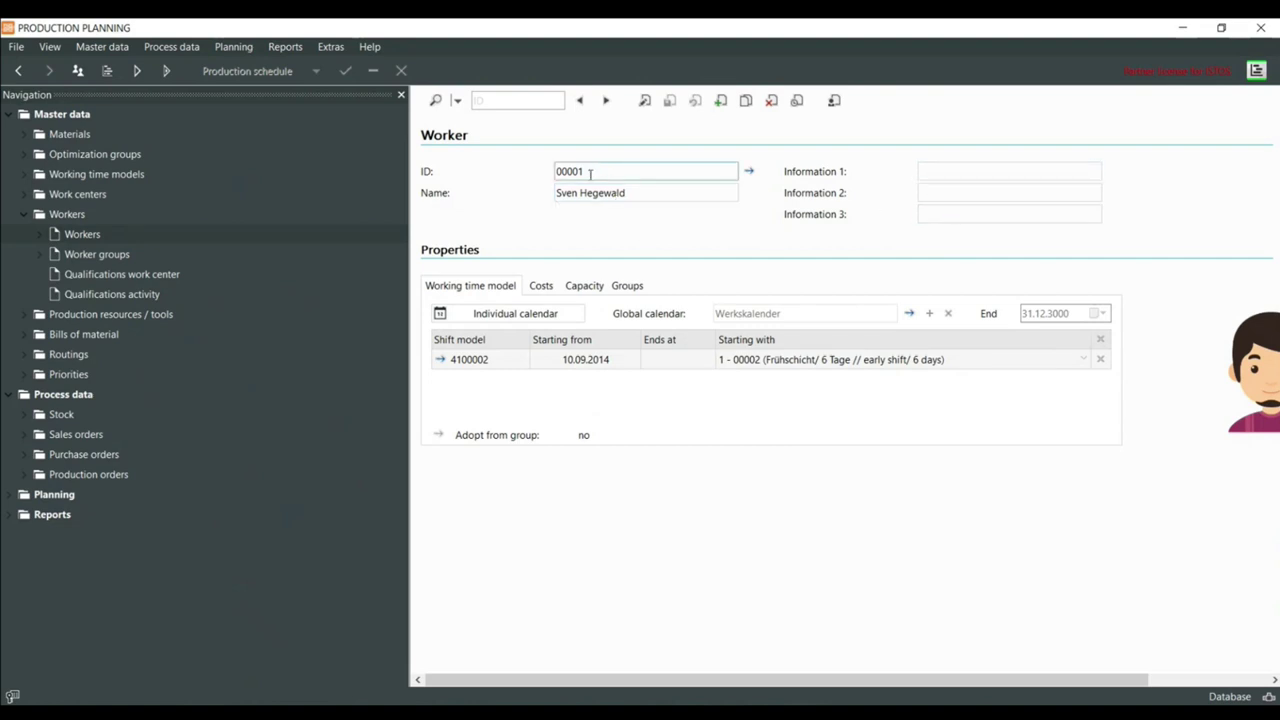
click(28, 134)
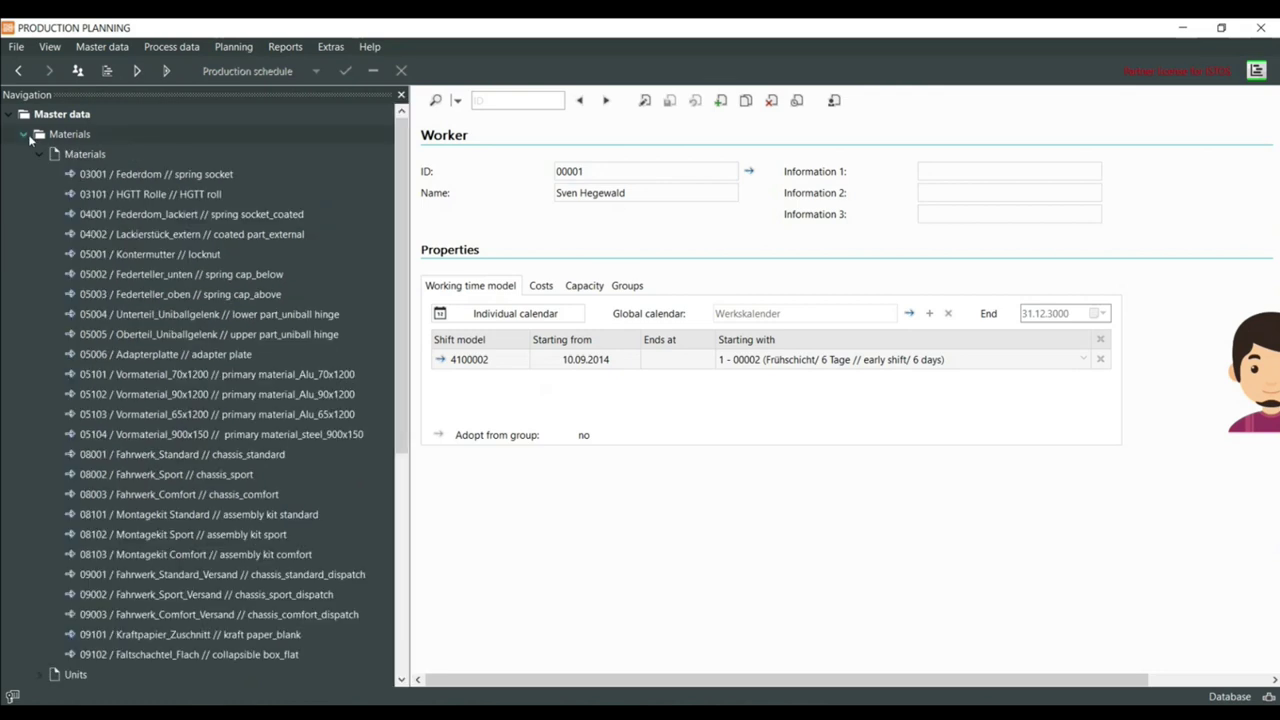
click(39, 154)
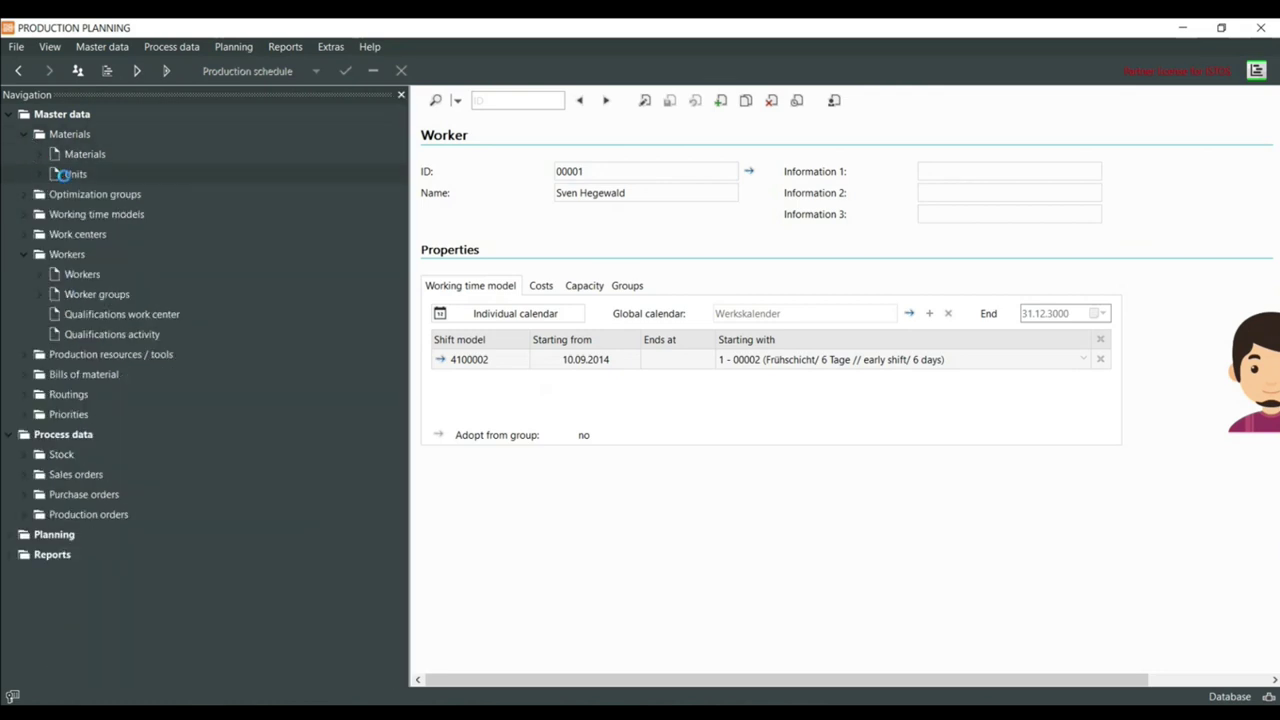
click(62, 174)
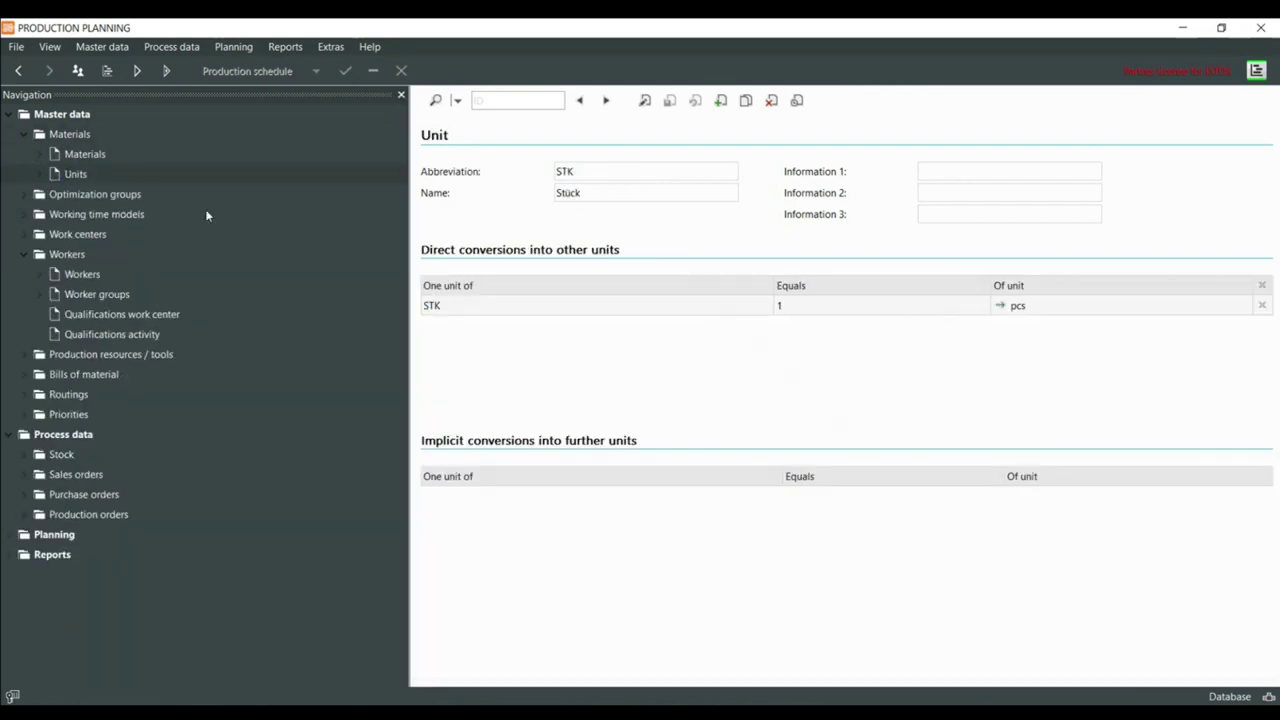
click(39, 174)
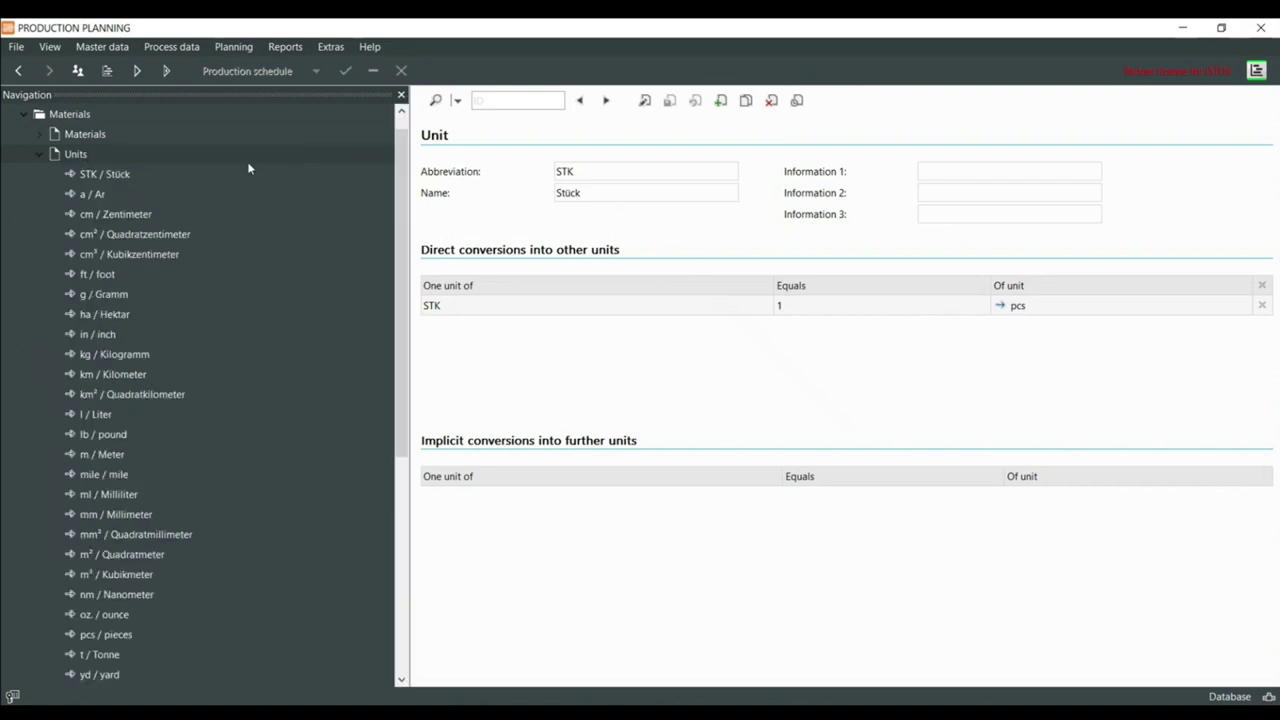
List all materials under Materials in the navigation tree and view material 05003 Federteller_oben // spring cap_above
click(41, 138)
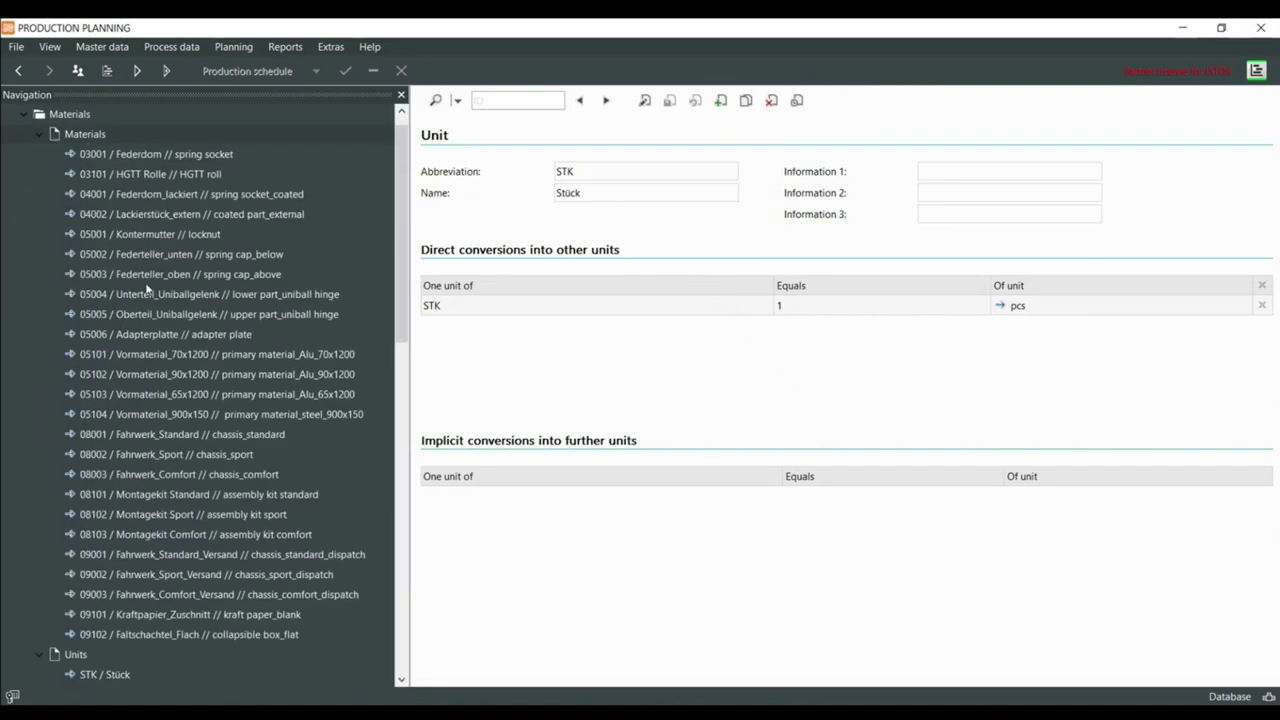
click(146, 277)
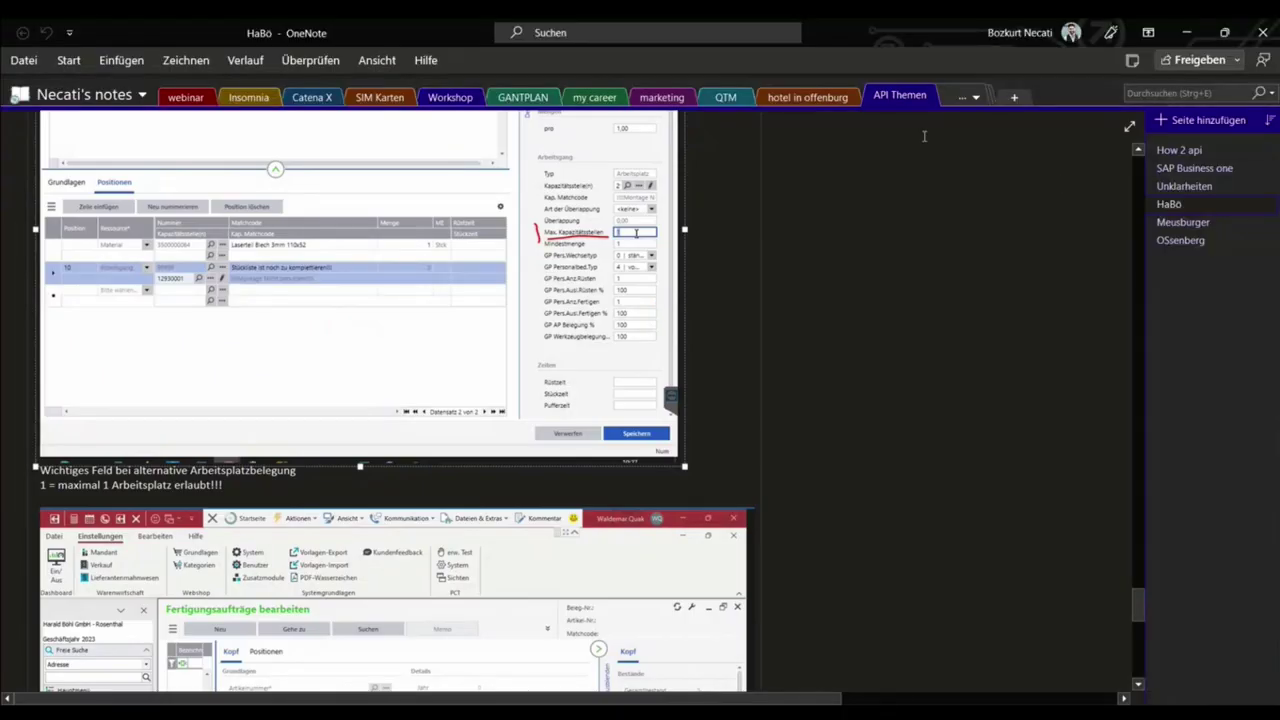
In OneNote, look through the pages of the API Themen section from OSsenberg up to How 2 api, and minimize the window
click(1190, 241)
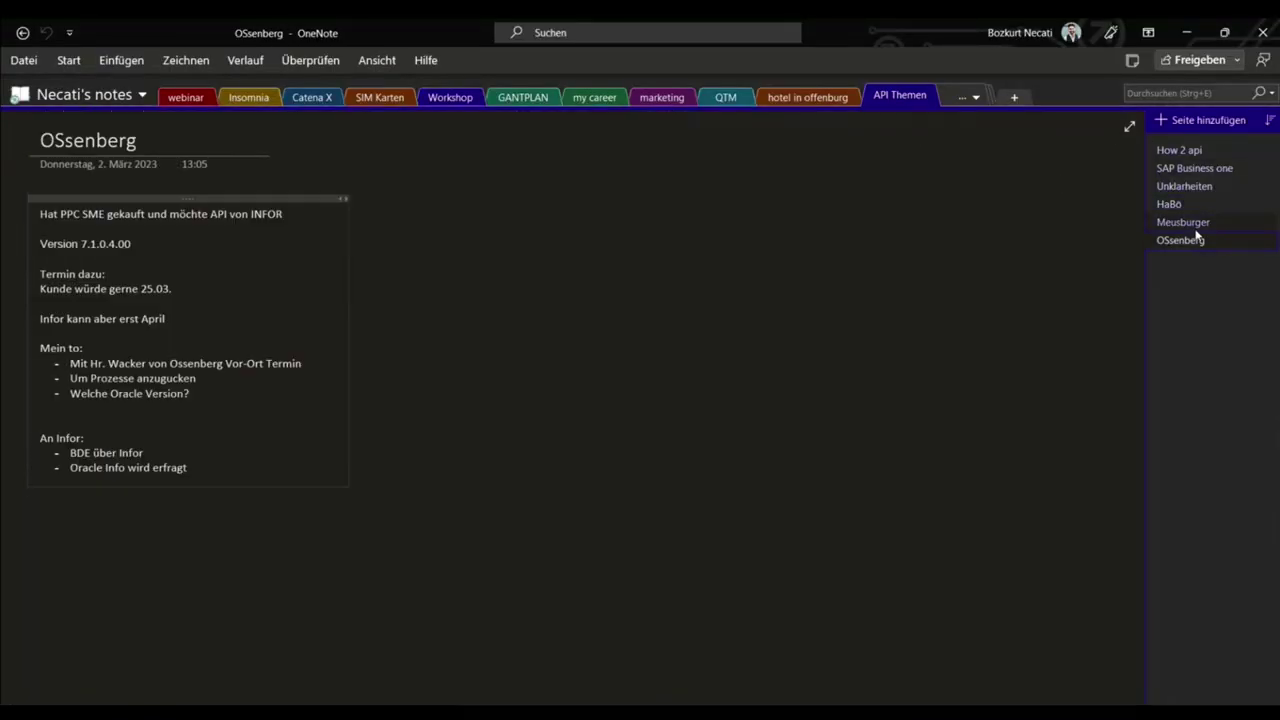
click(1190, 222)
click(1195, 204)
click(1197, 187)
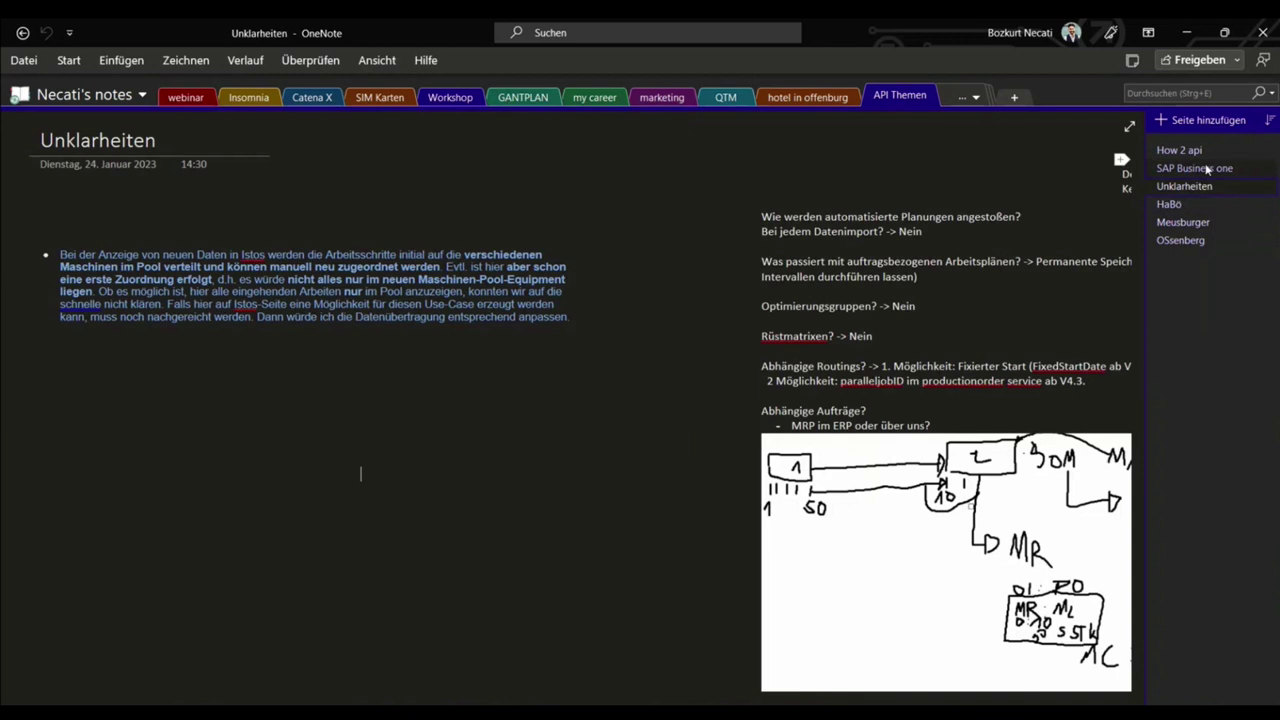
click(1200, 168)
click(1195, 150)
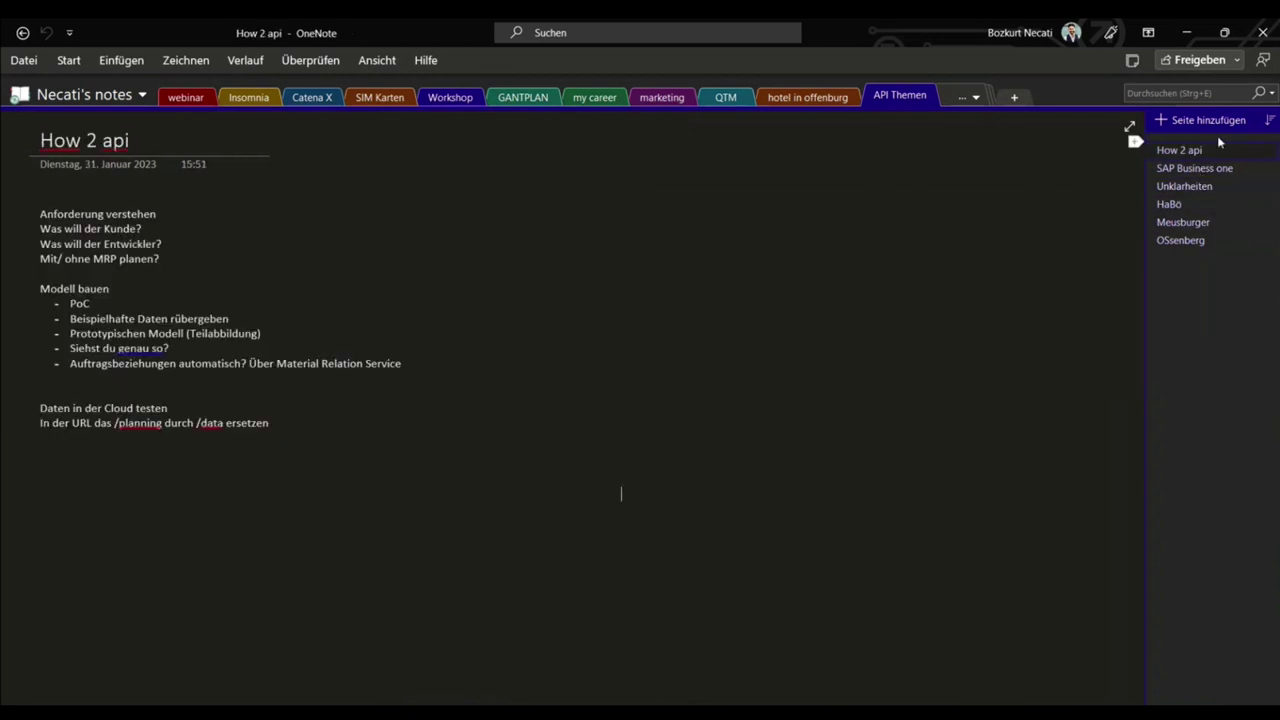
click(1186, 32)
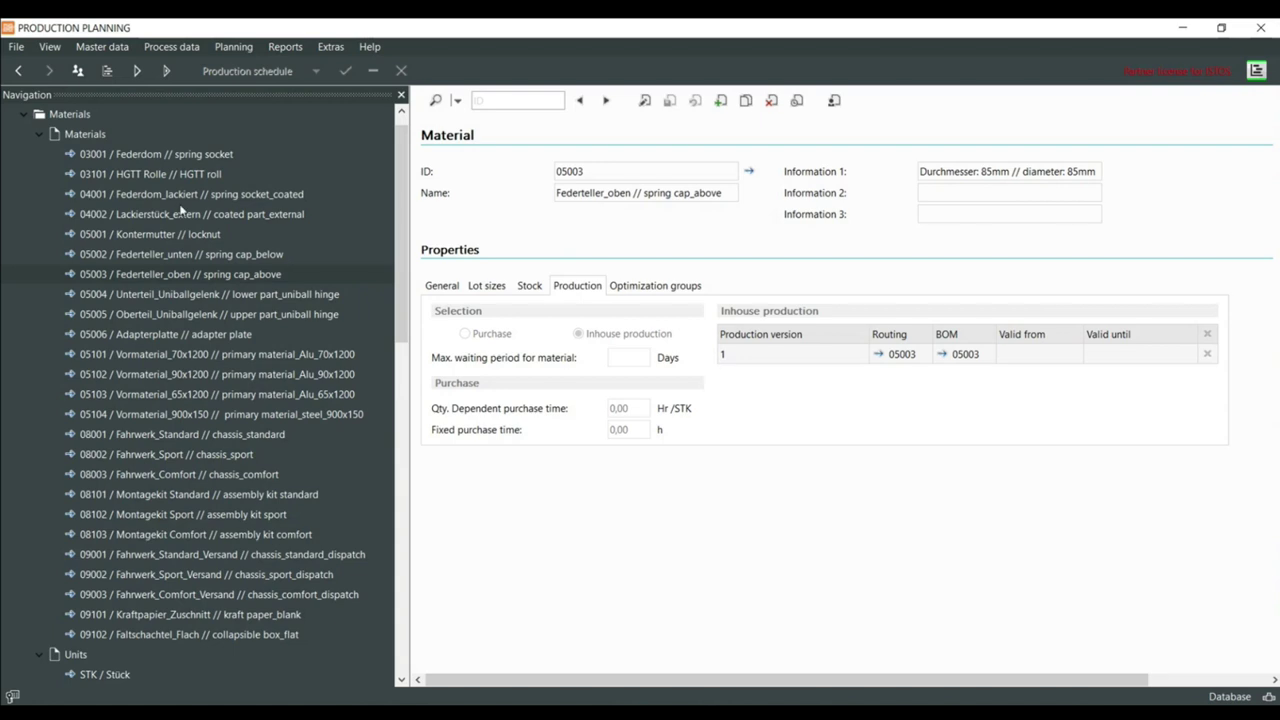
Look through the material and unit entries in the production planning navigation tree
scroll(181, 210, down, 2)
scroll(178, 212, down, 2)
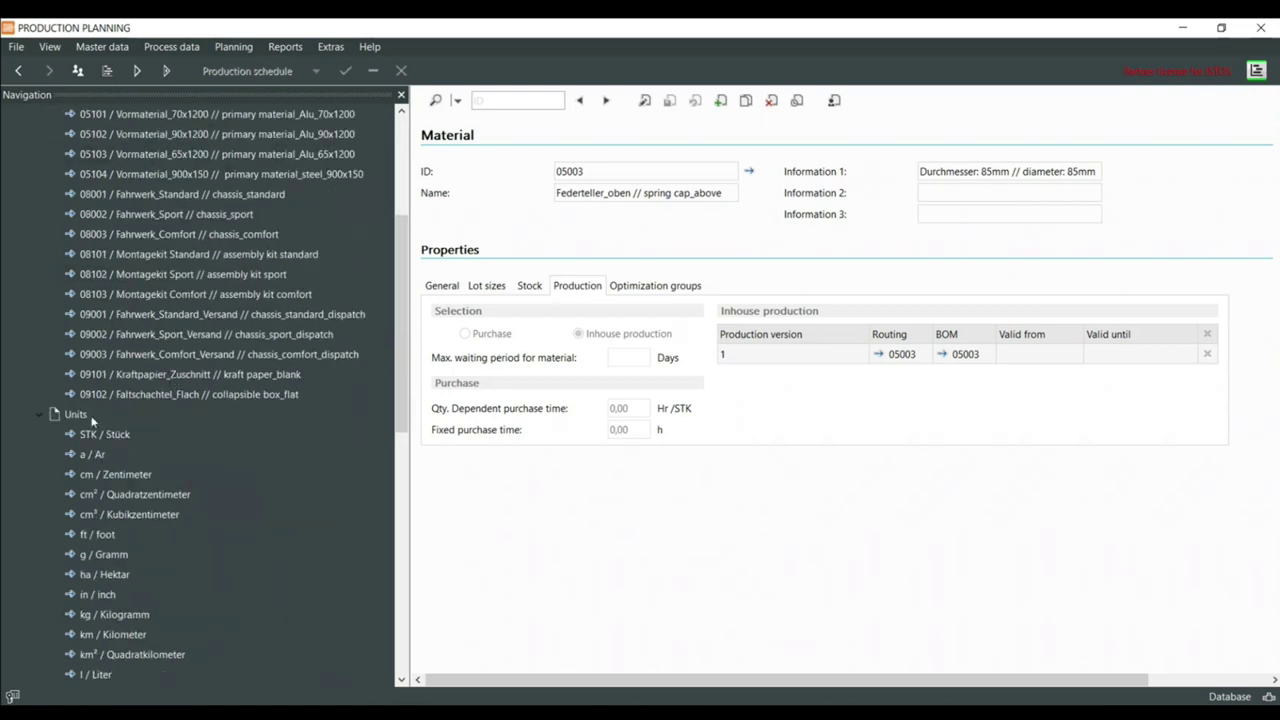
scroll(100, 430, down, 3)
scroll(146, 300, down, 1)
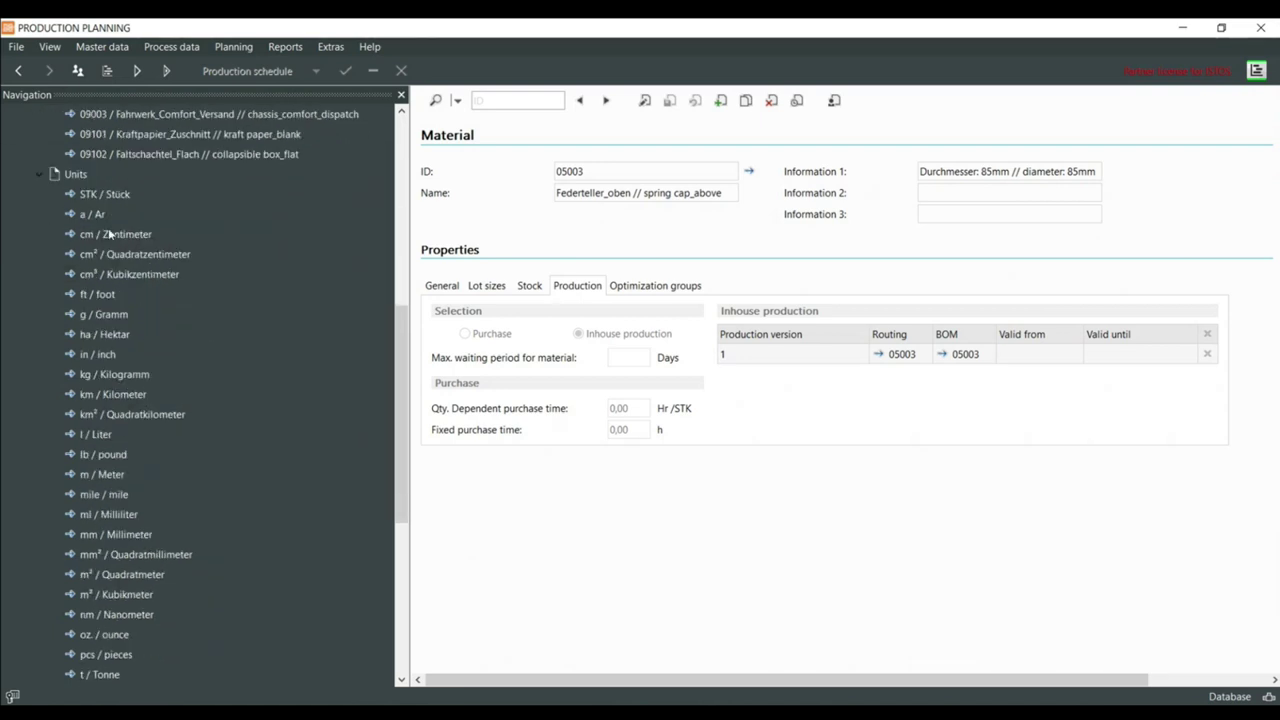
scroll(105, 340, down, 2)
scroll(131, 429, up, 1)
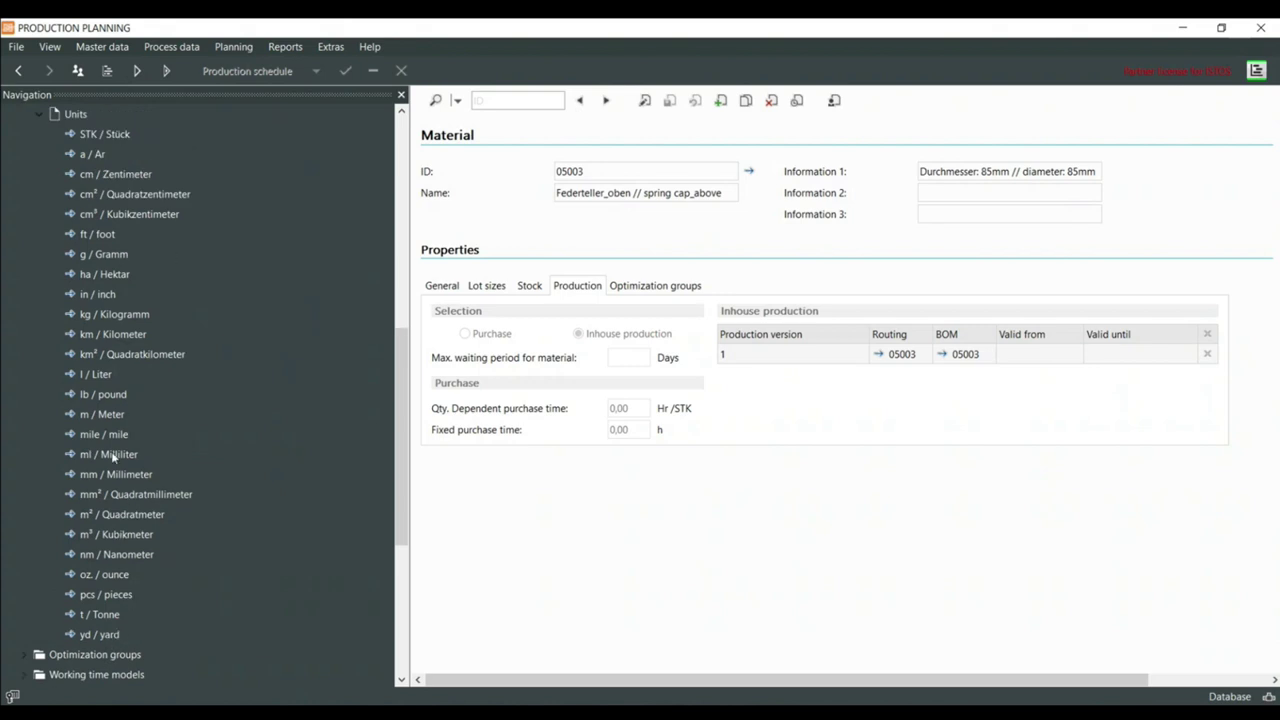
scroll(130, 227, up, 9)
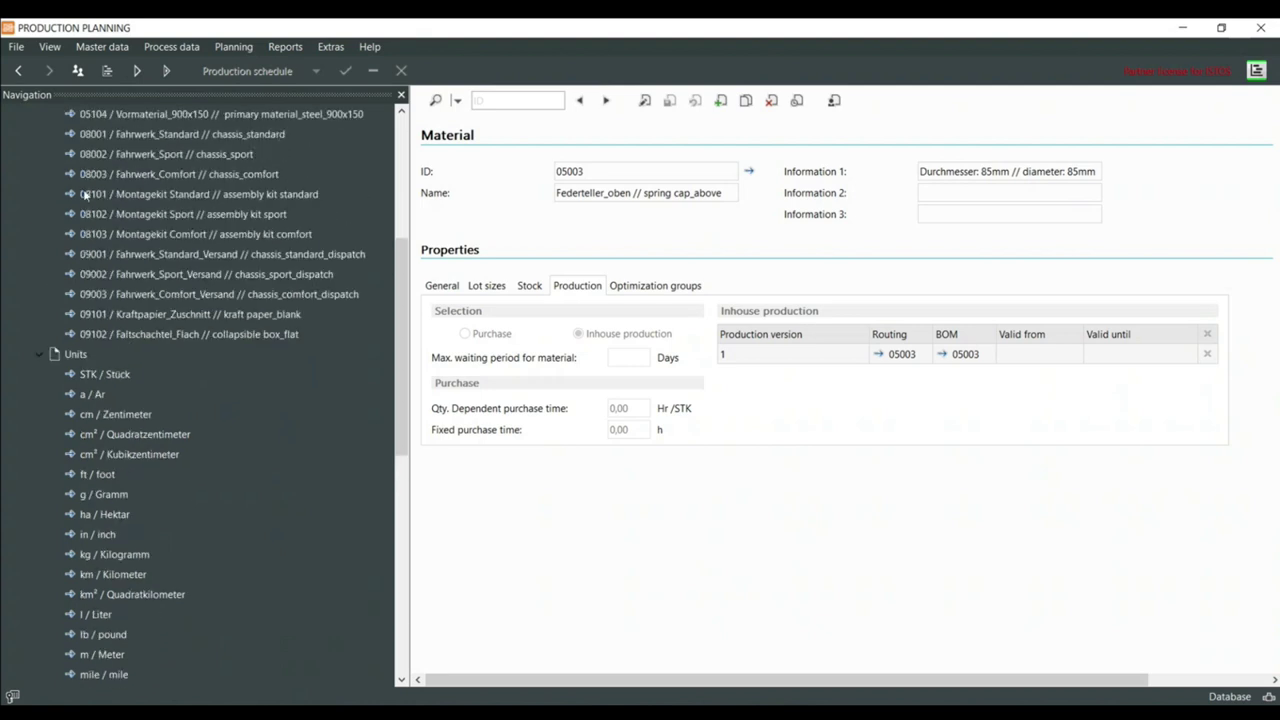
scroll(72, 176, down, 11)
scroll(116, 190, up, 2)
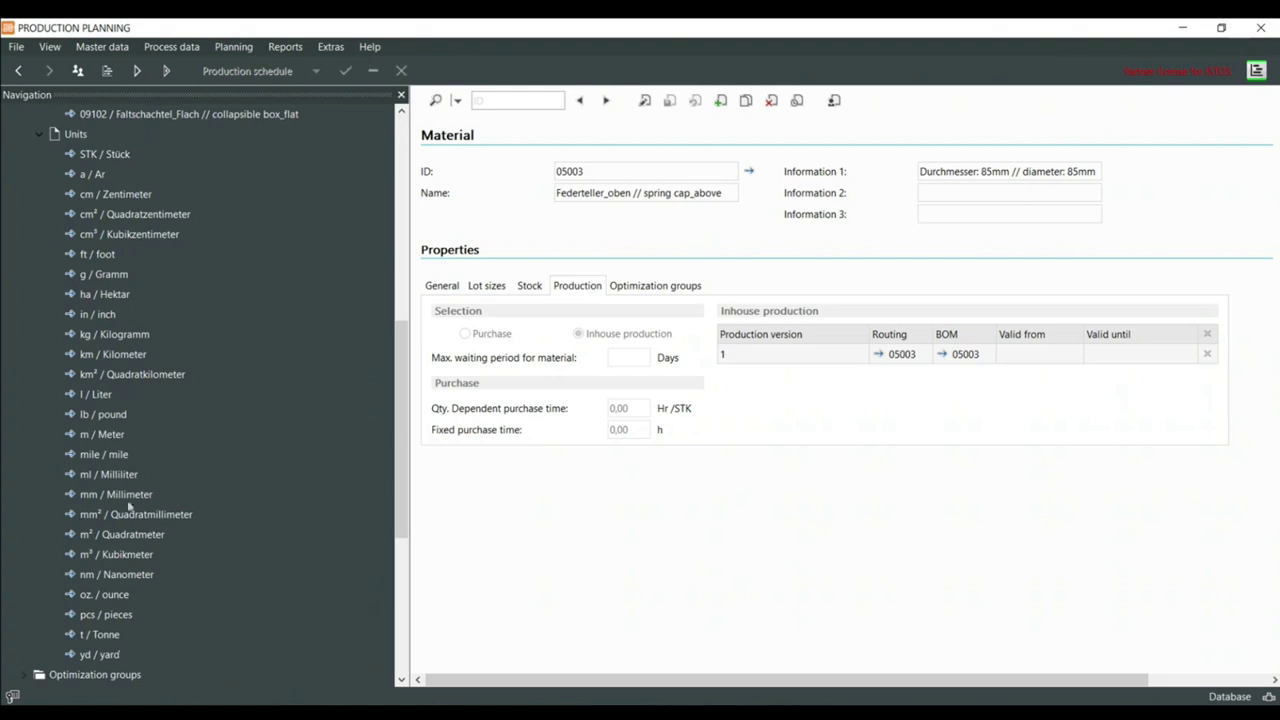
Examine the direct and implicit unit conversions of STK / Stück, pcs / pieces and mile / mile
click(118, 155)
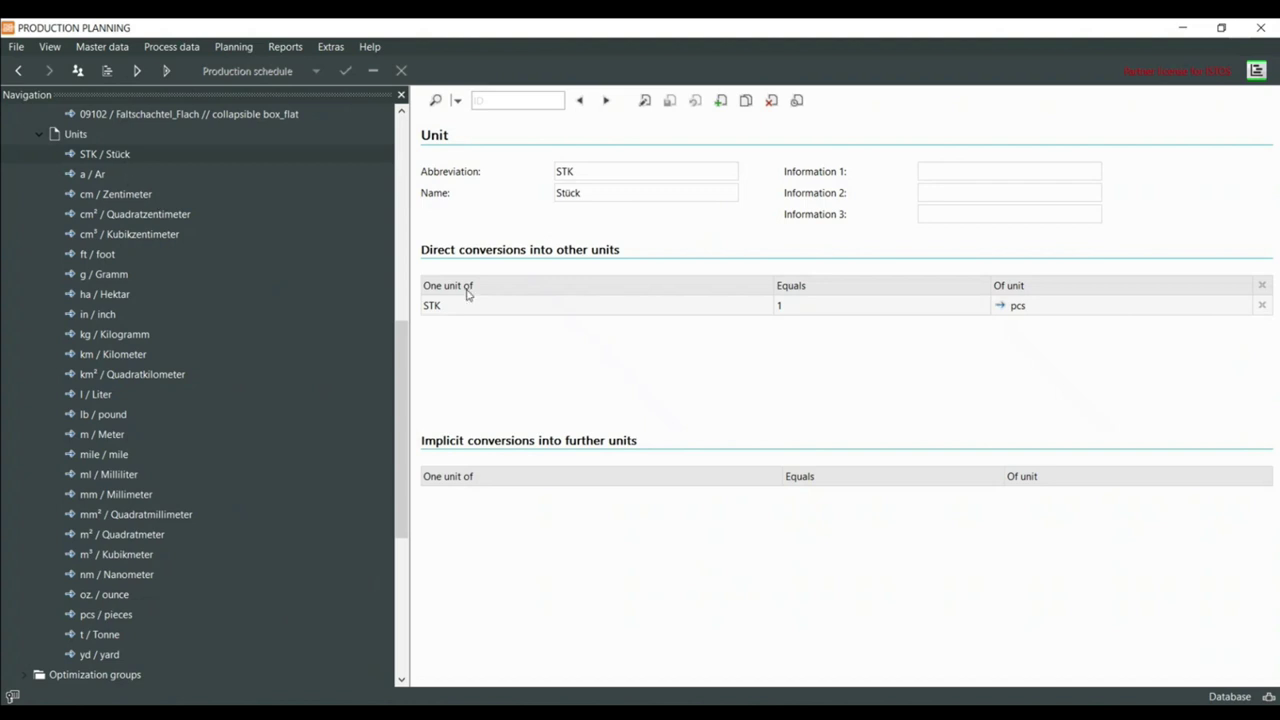
click(123, 615)
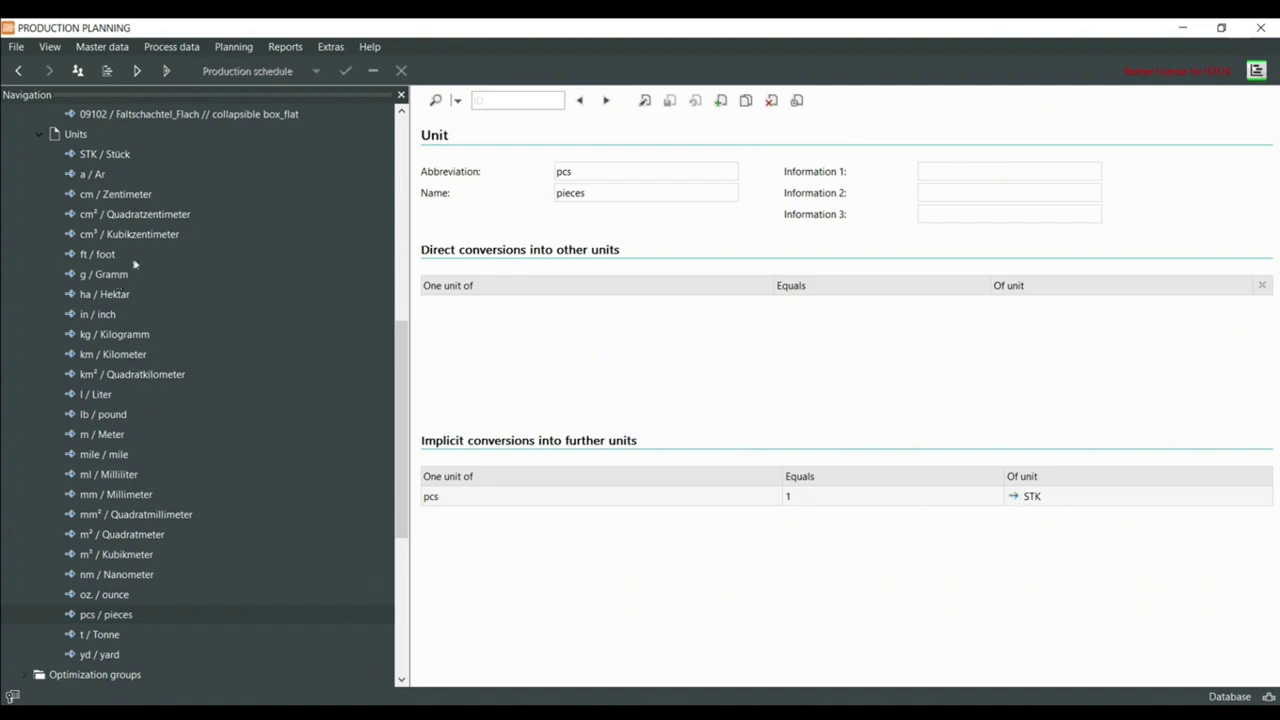
click(125, 463)
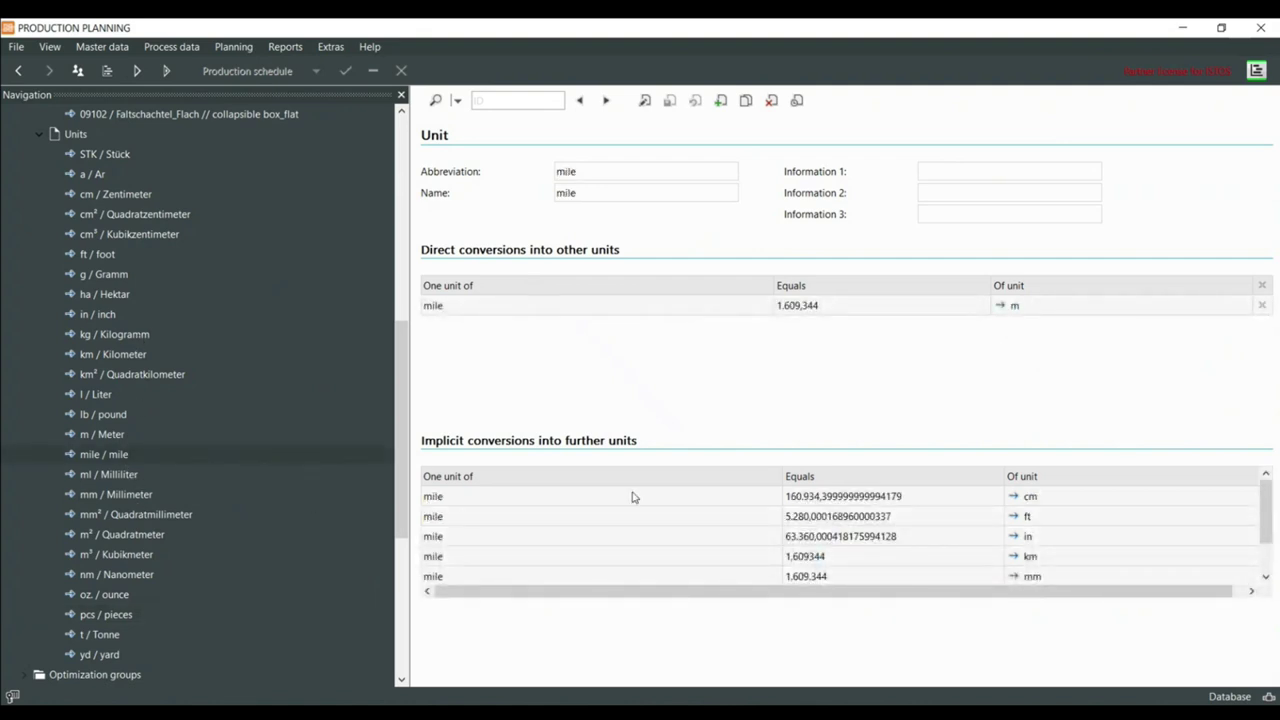
scroll(1036, 568, up, 1)
scroll(1040, 563, down, 1)
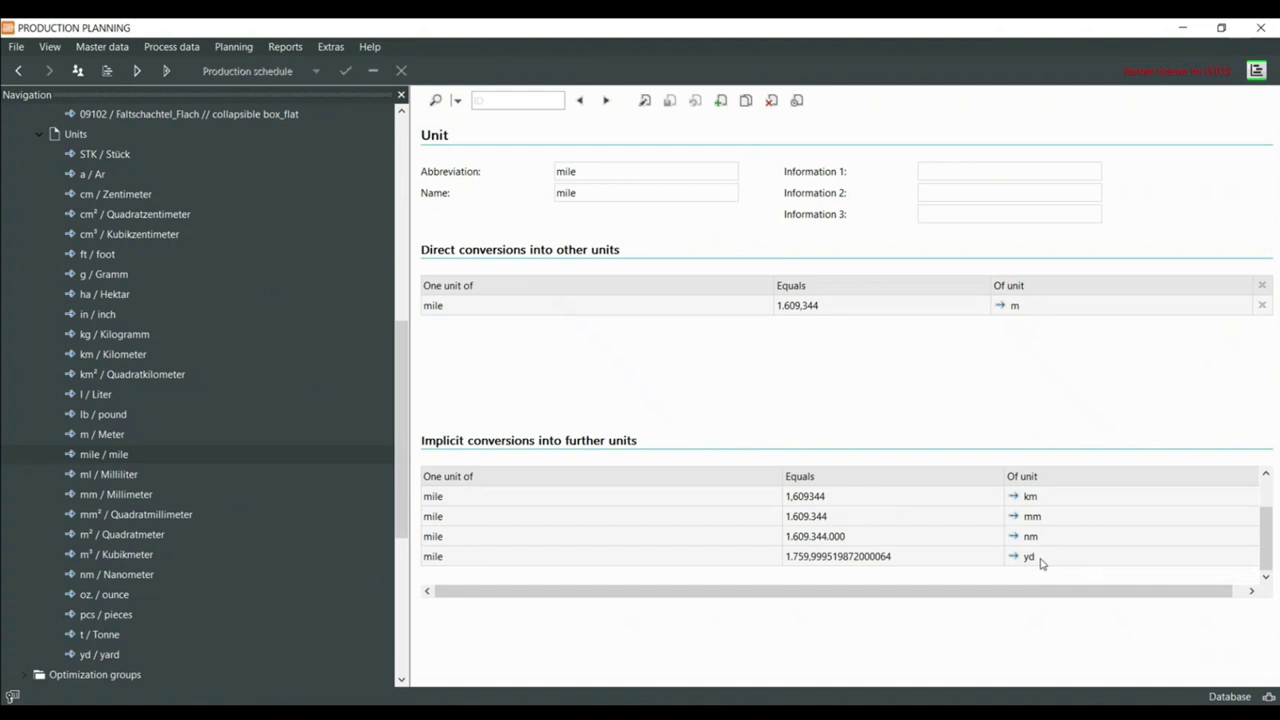
scroll(687, 566, up, 1)
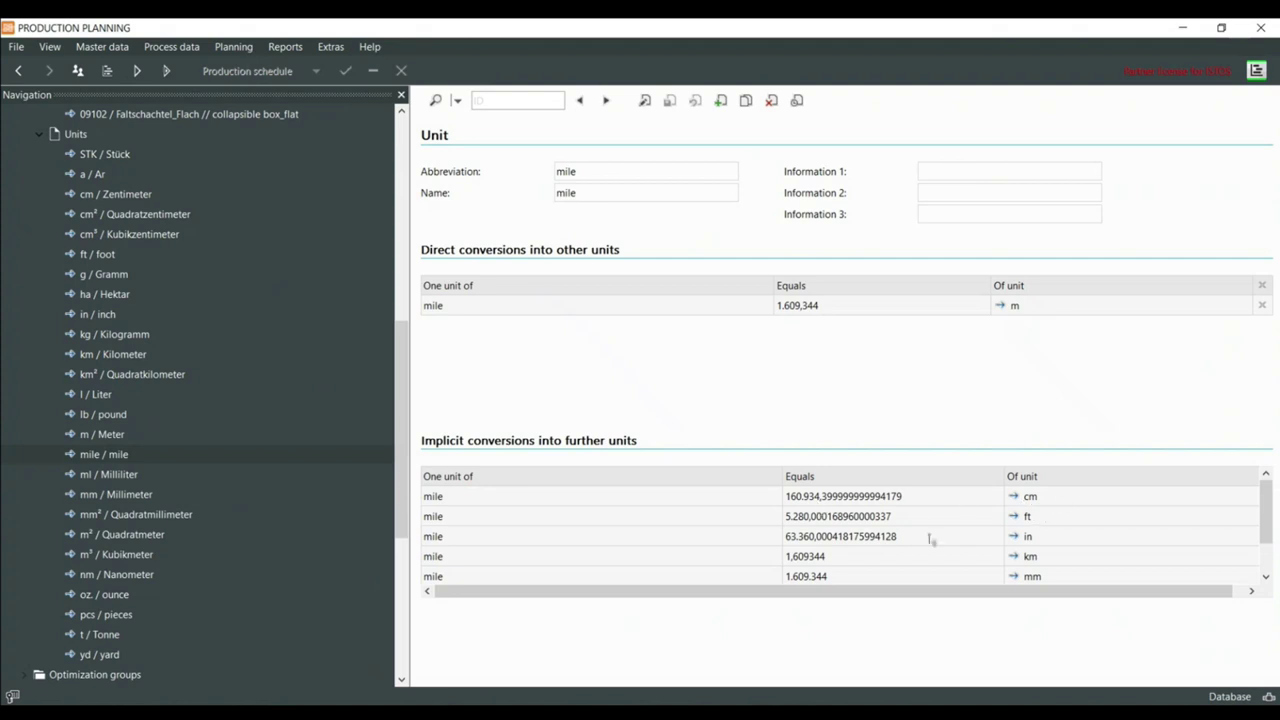
scroll(91, 332, down, 1)
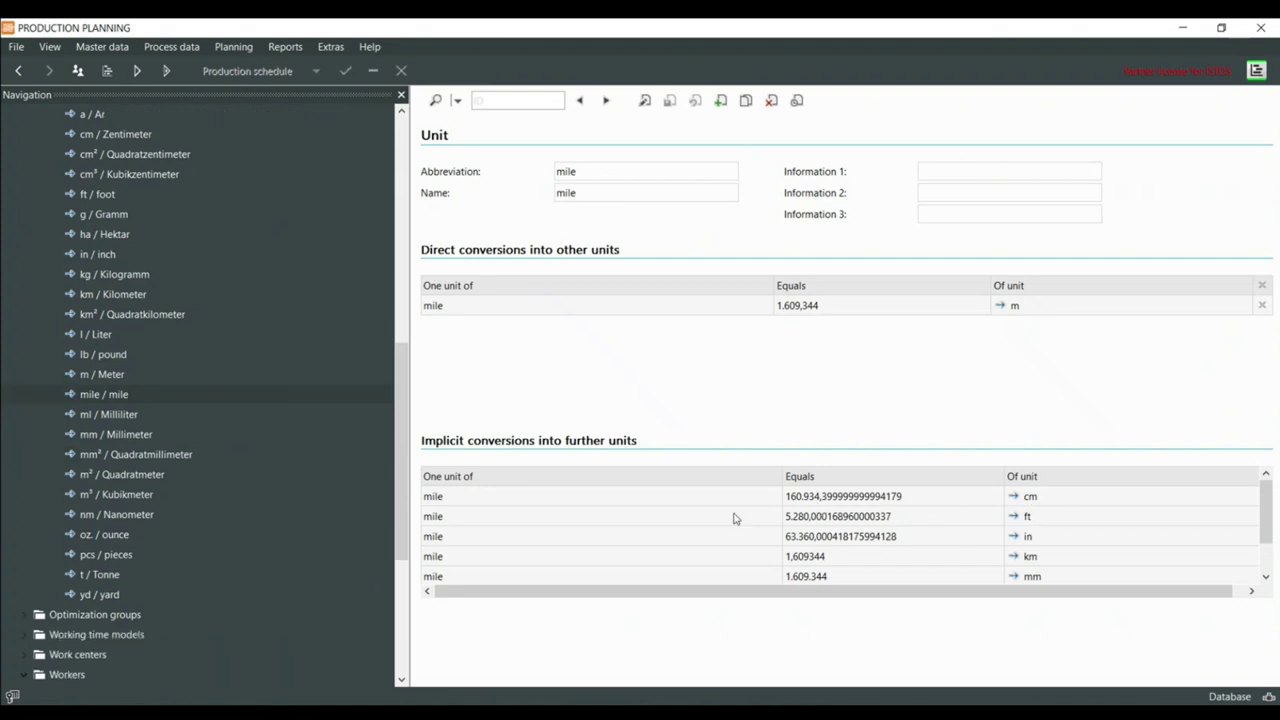
scroll(273, 413, up, 1)
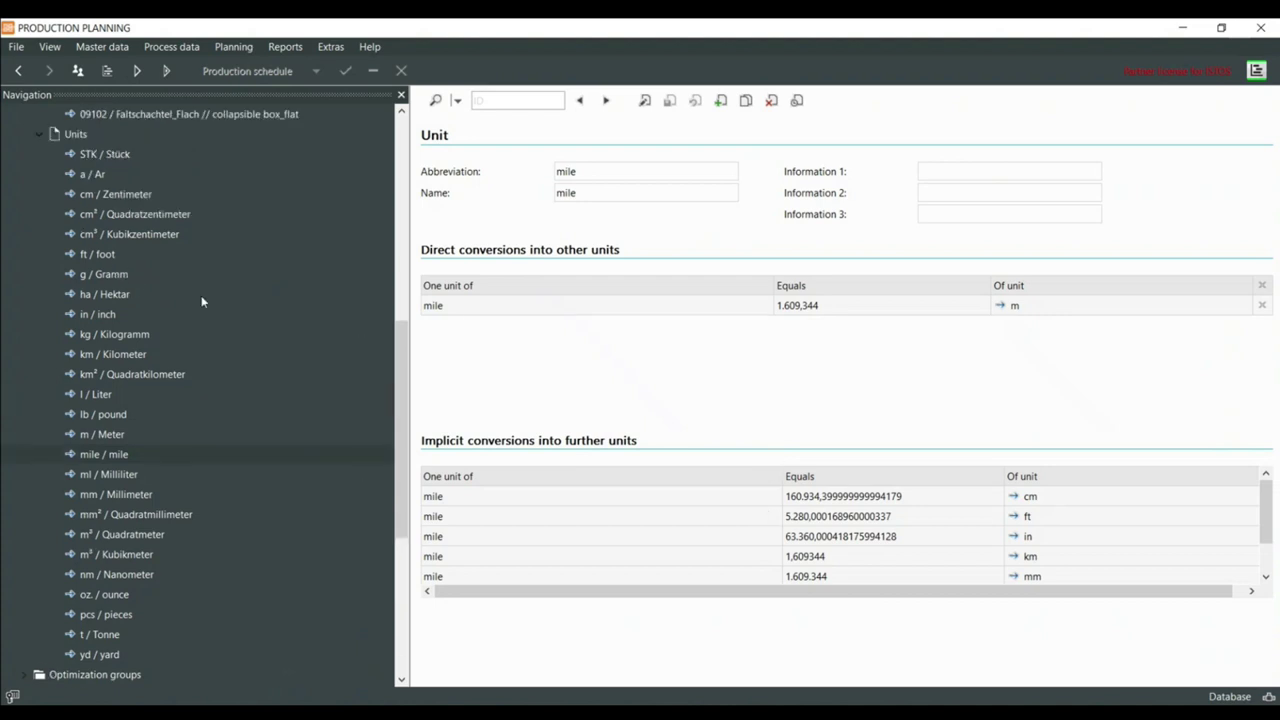
Collapse the units list and the whole Materials folder in the navigation tree
click(38, 134)
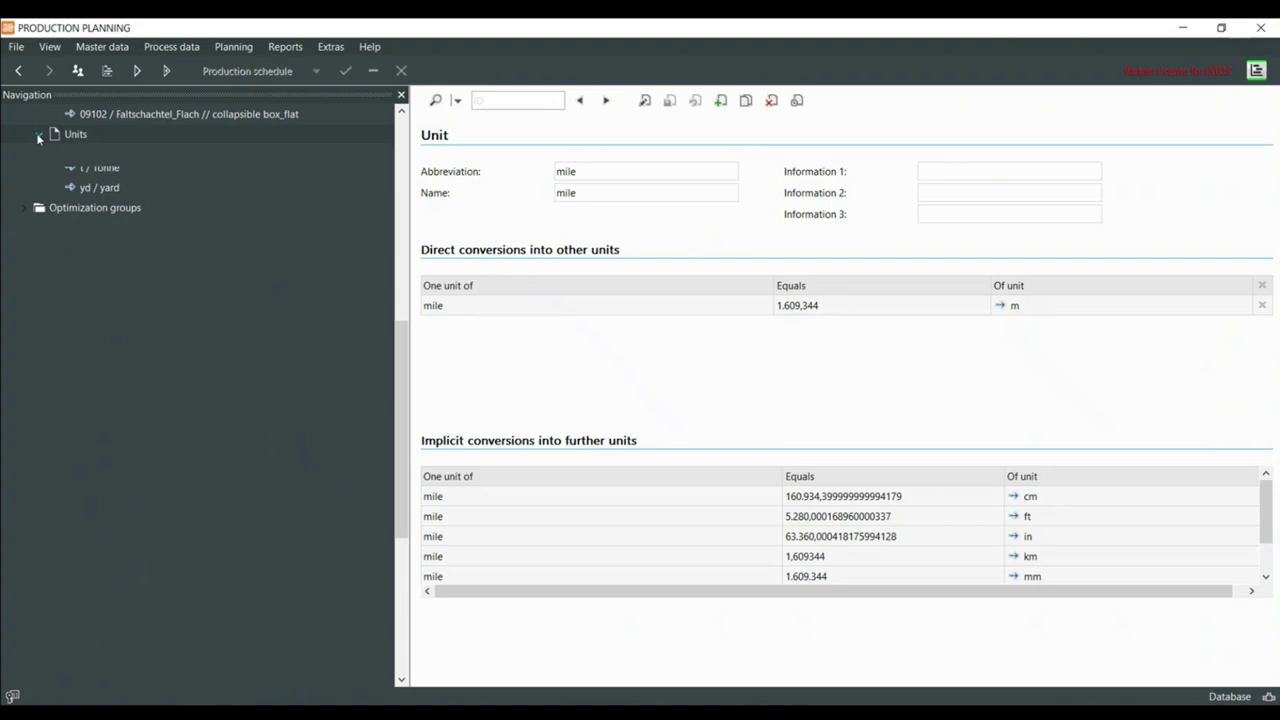
scroll(99, 273, up, 4)
scroll(97, 318, down, 2)
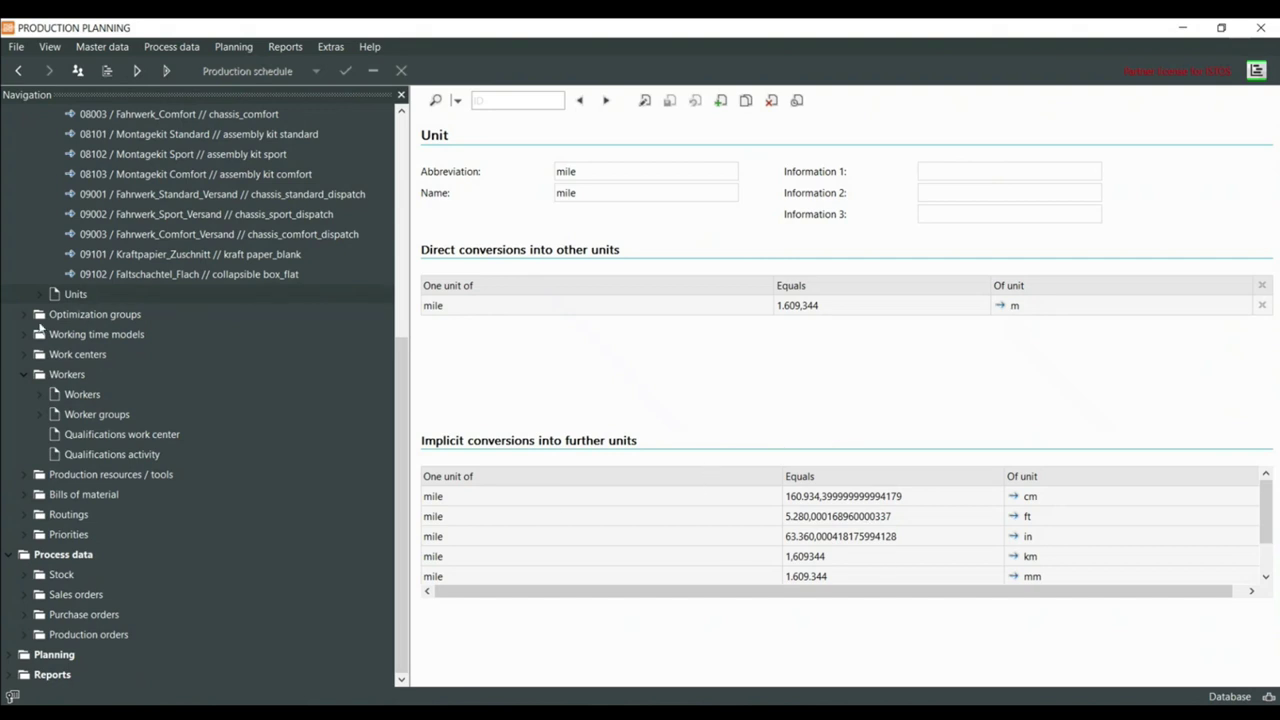
scroll(30, 229, up, 6)
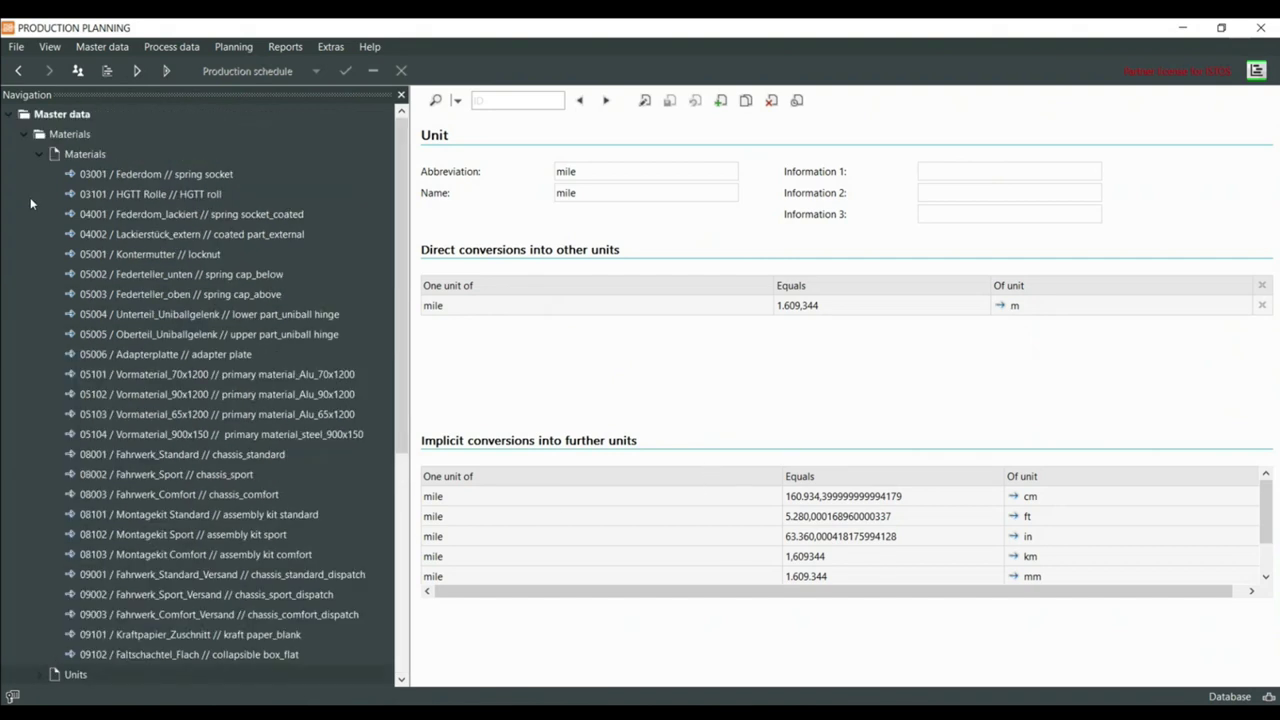
click(26, 134)
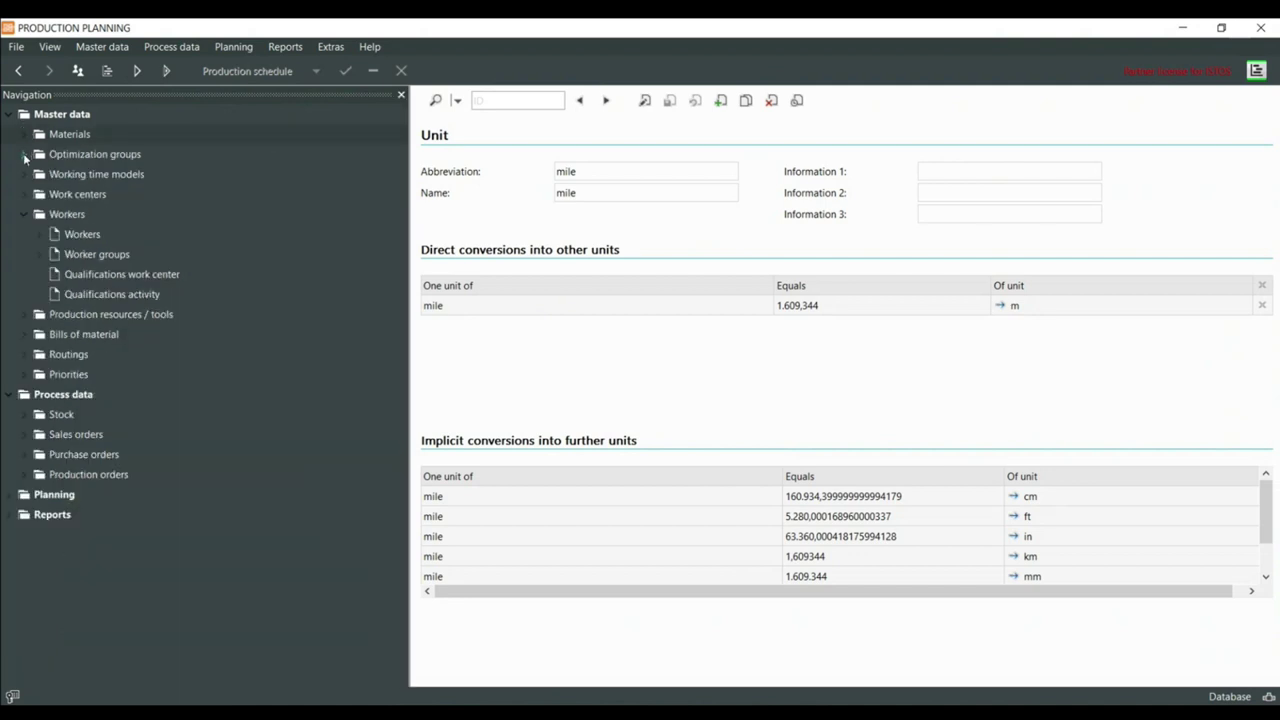
List all optimization groups in the navigation tree and view the materials associated with group 04001 Extern // external
click(24, 155)
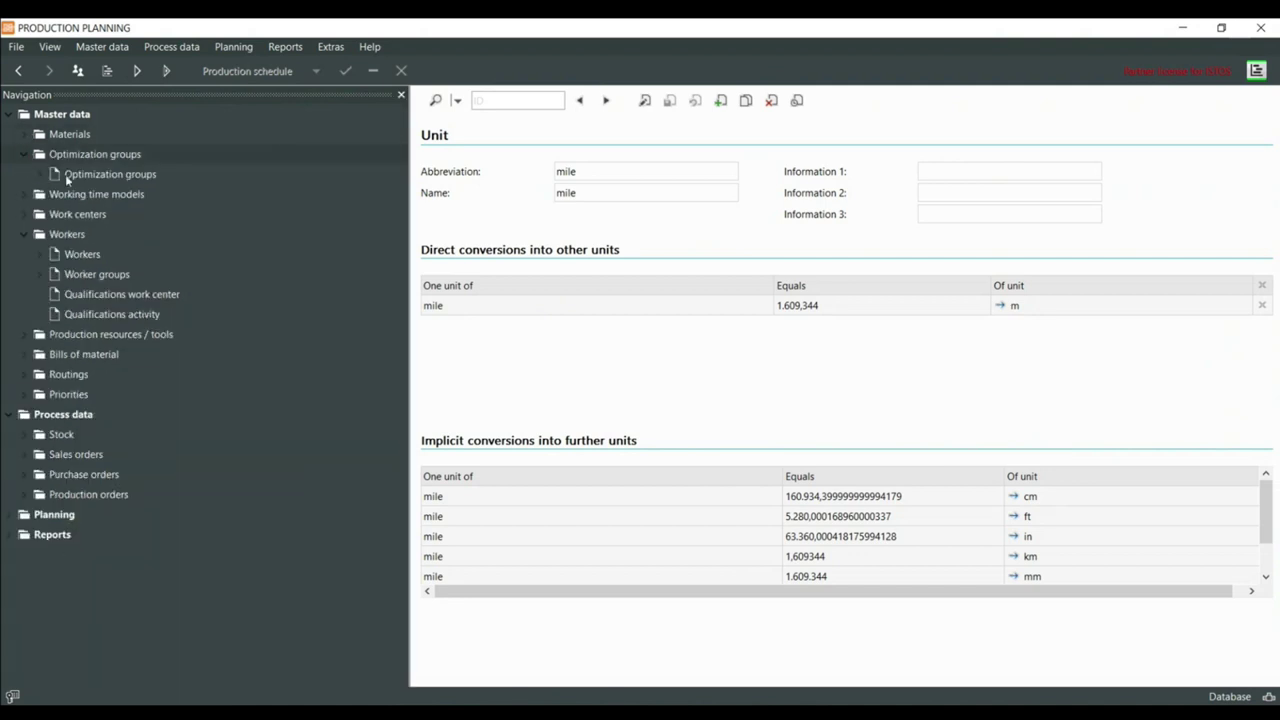
double_click(65, 174)
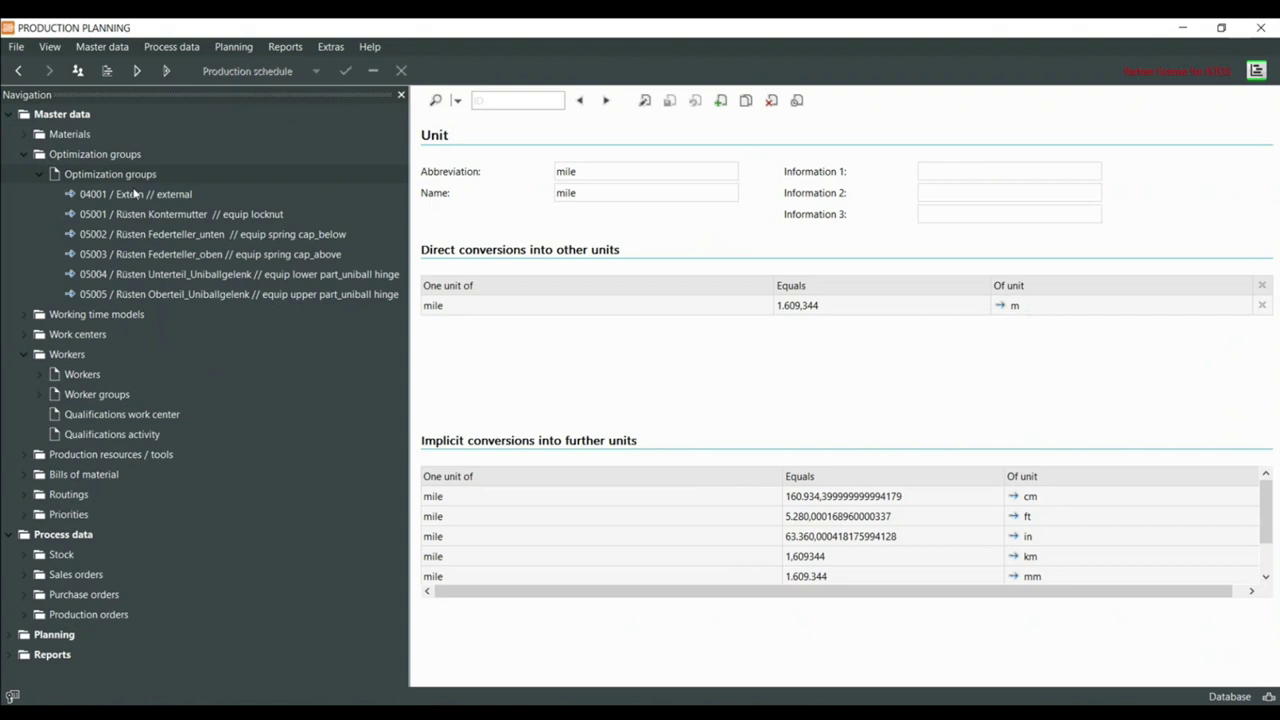
click(151, 194)
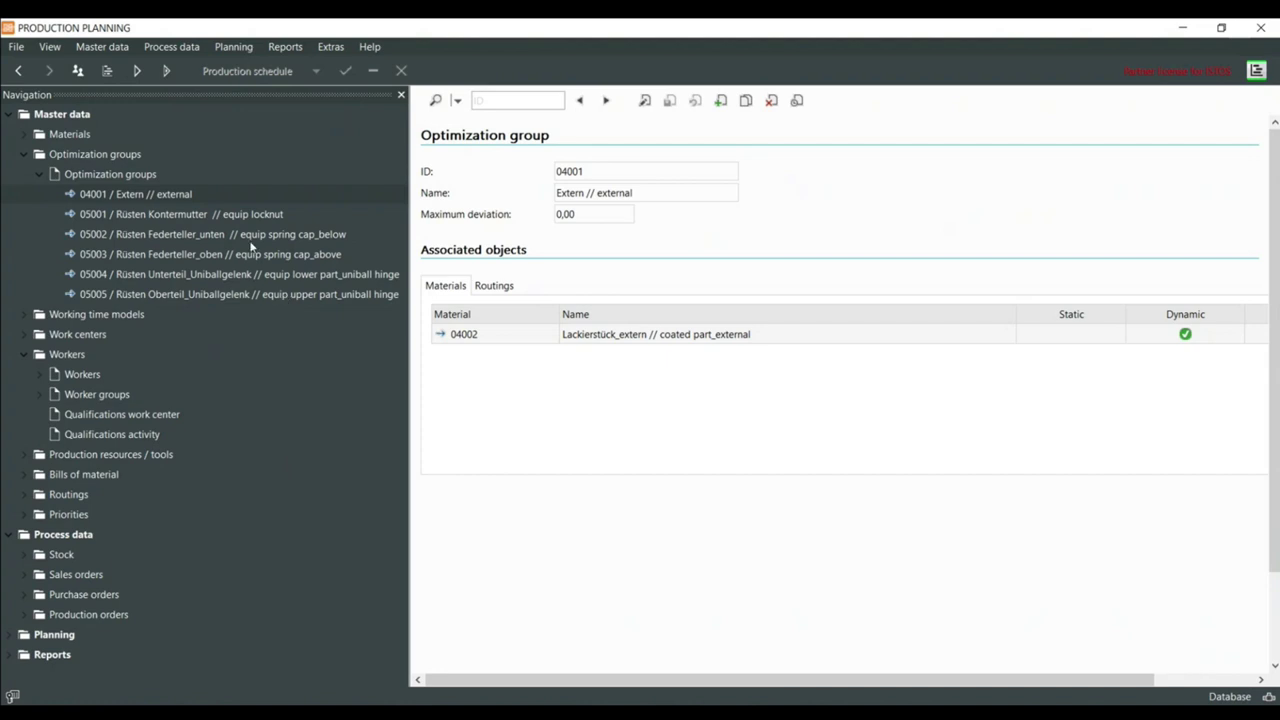
Review the associated materials and routings of optimization group 05001 Rüsten Kontermutter // equip locknut, and collapse the Optimization groups folder
click(198, 216)
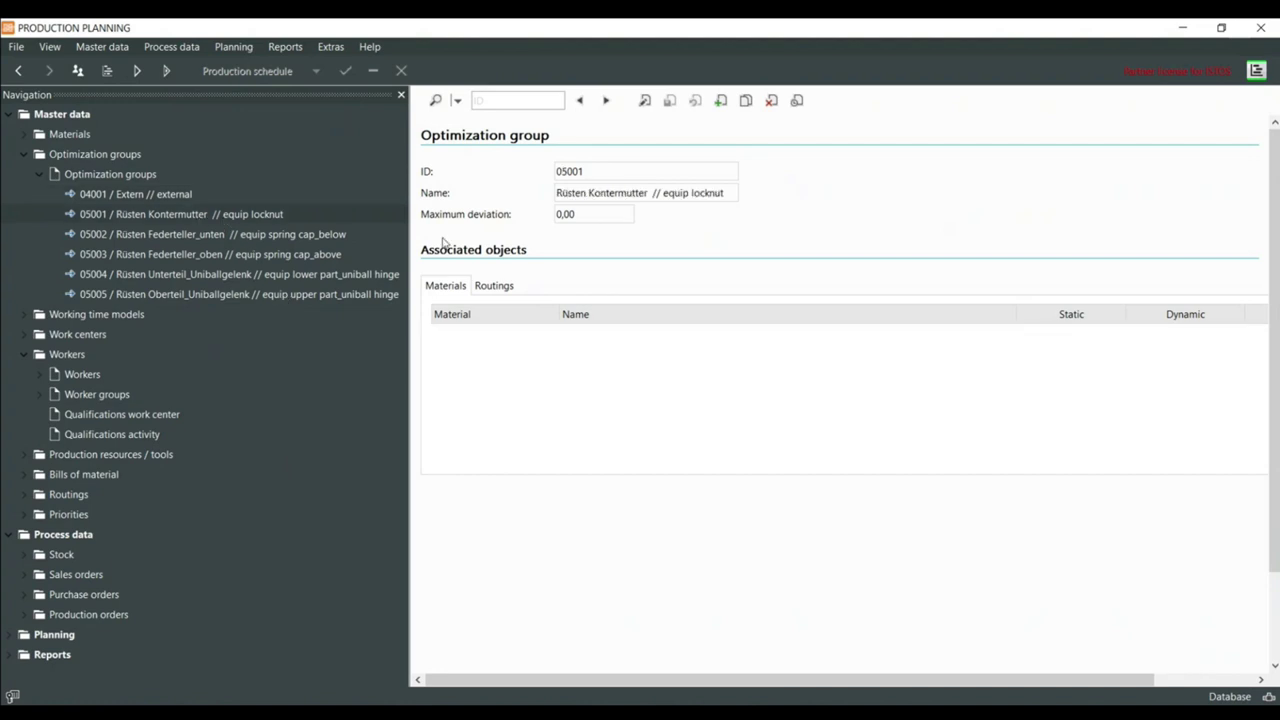
click(500, 287)
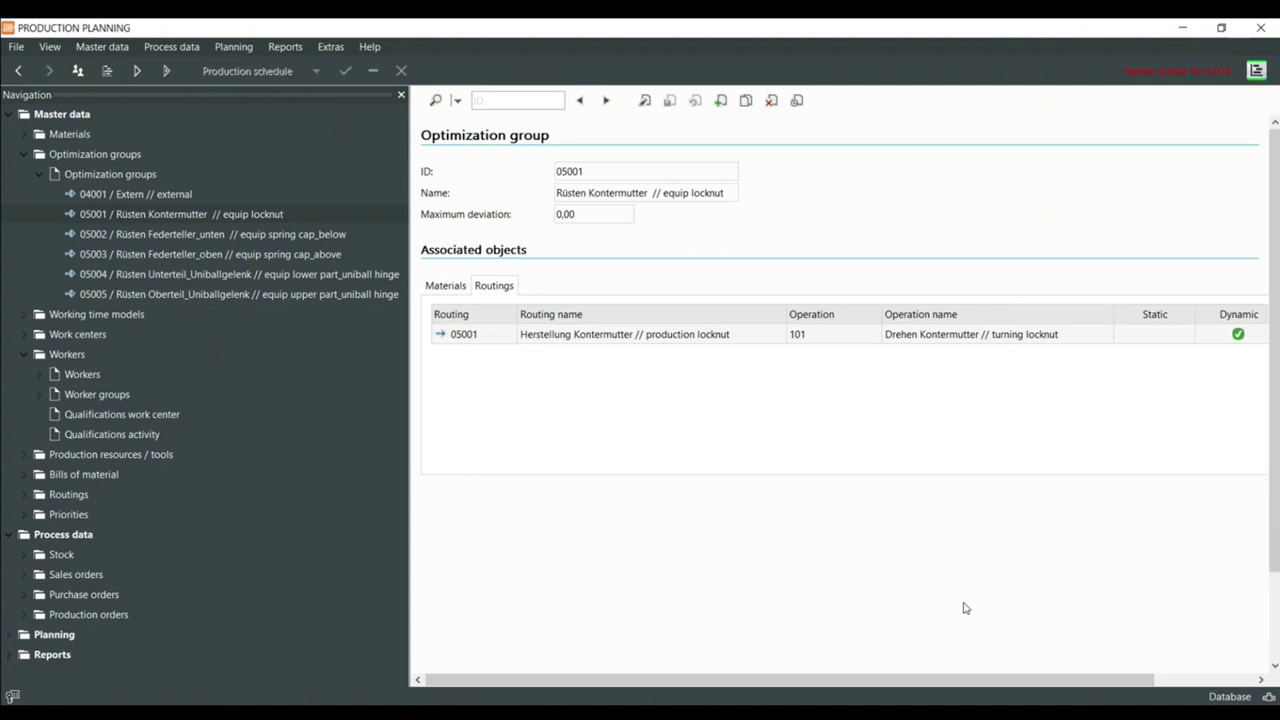
drag(840, 680, 714, 689)
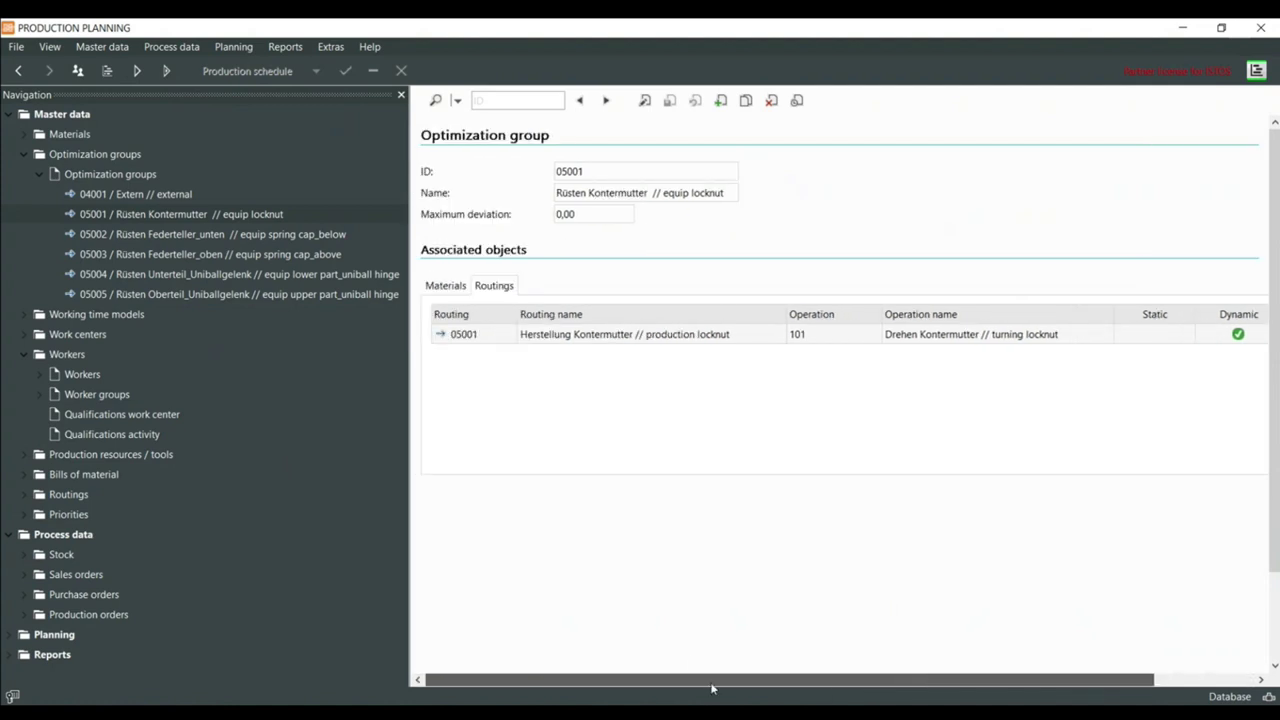
click(445, 288)
click(497, 288)
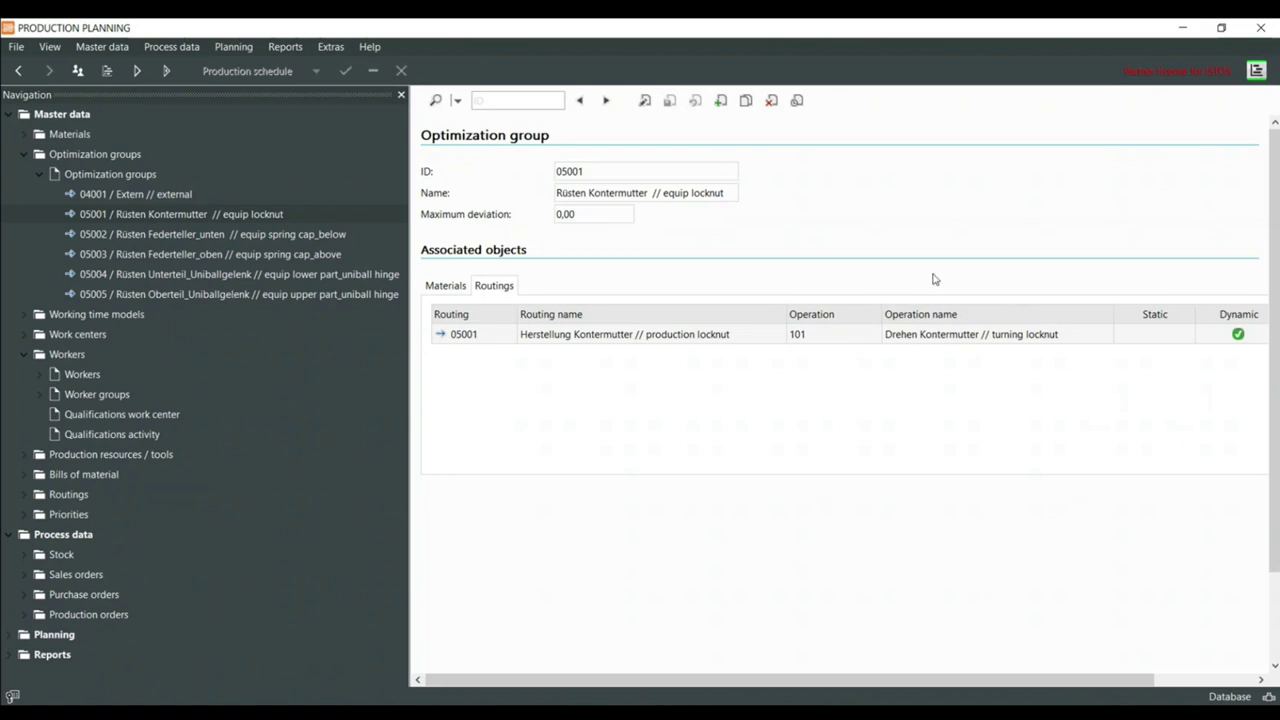
click(26, 156)
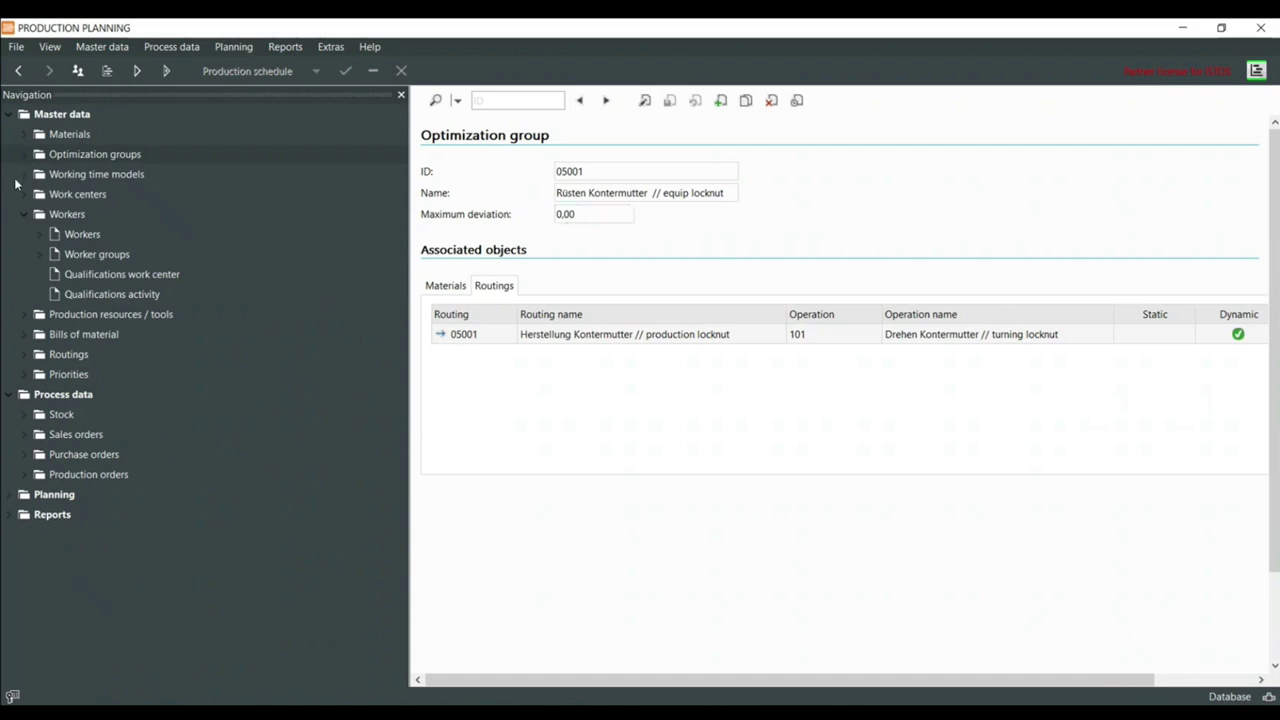
List the shifts and shift models under Working time models and view Monday's intervals of shift 00002 Frühschicht/ 6 Tage // early shift/ 6 days
click(24, 176)
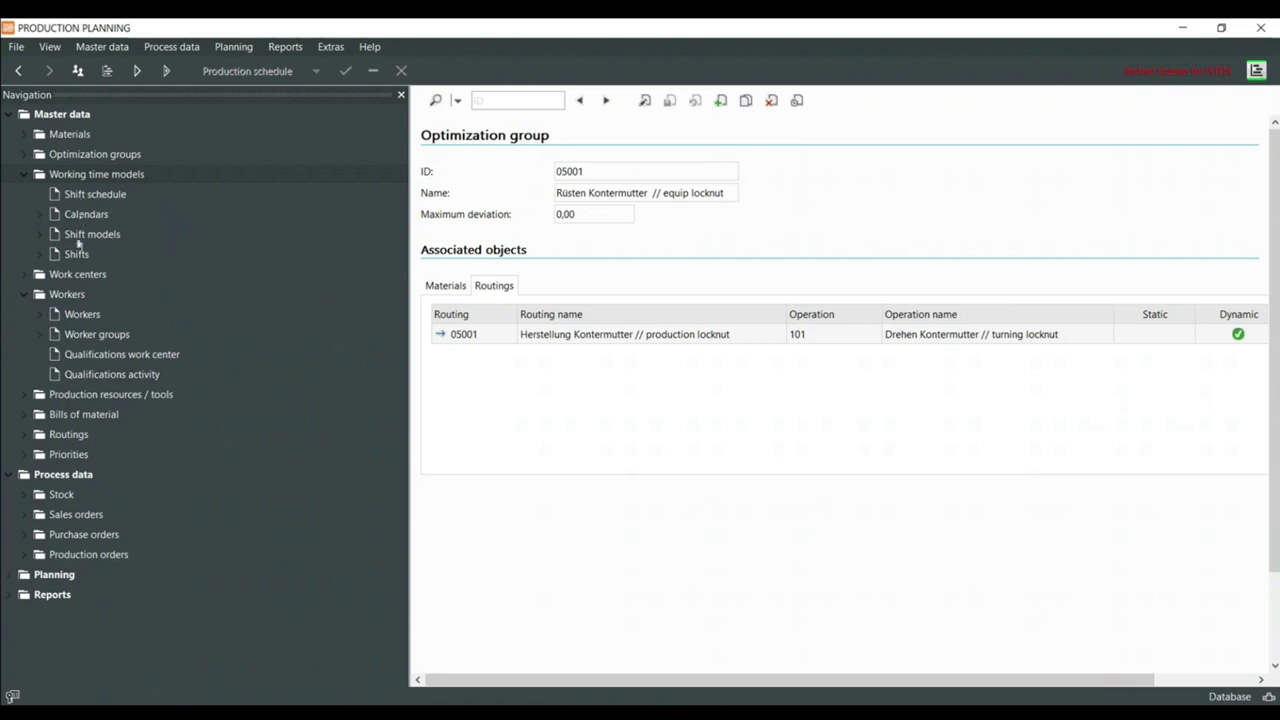
click(40, 255)
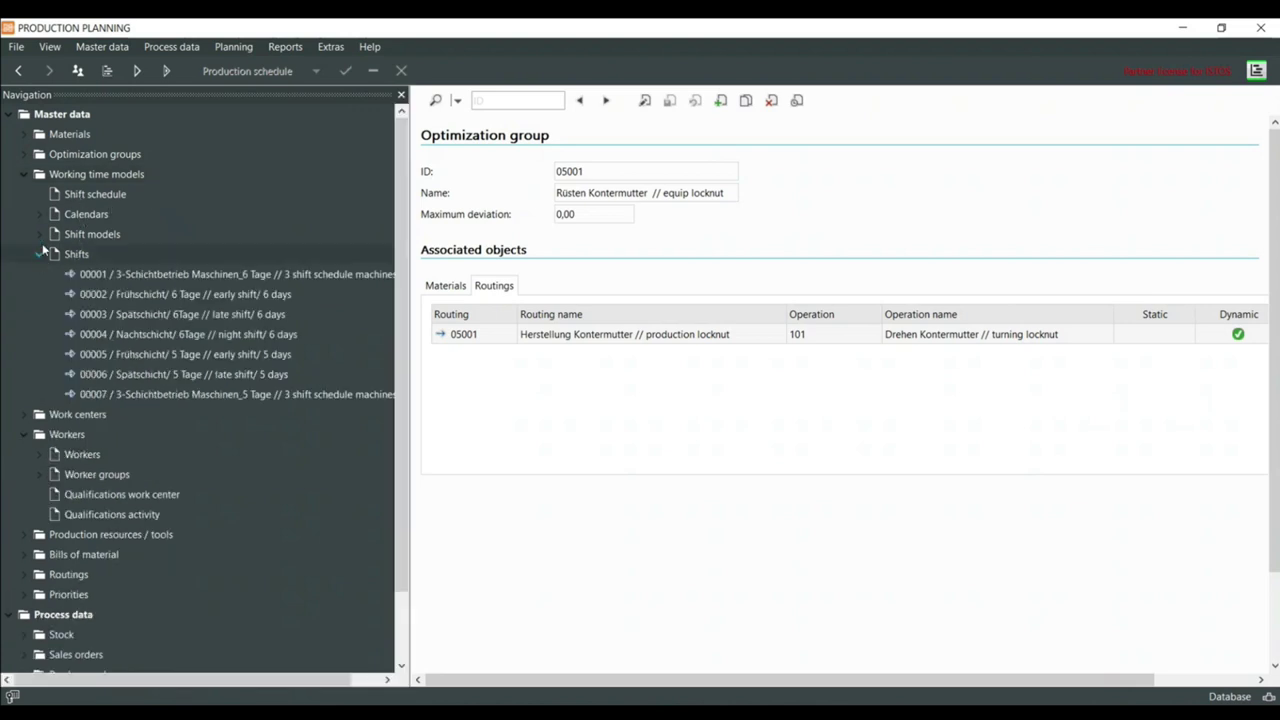
click(41, 235)
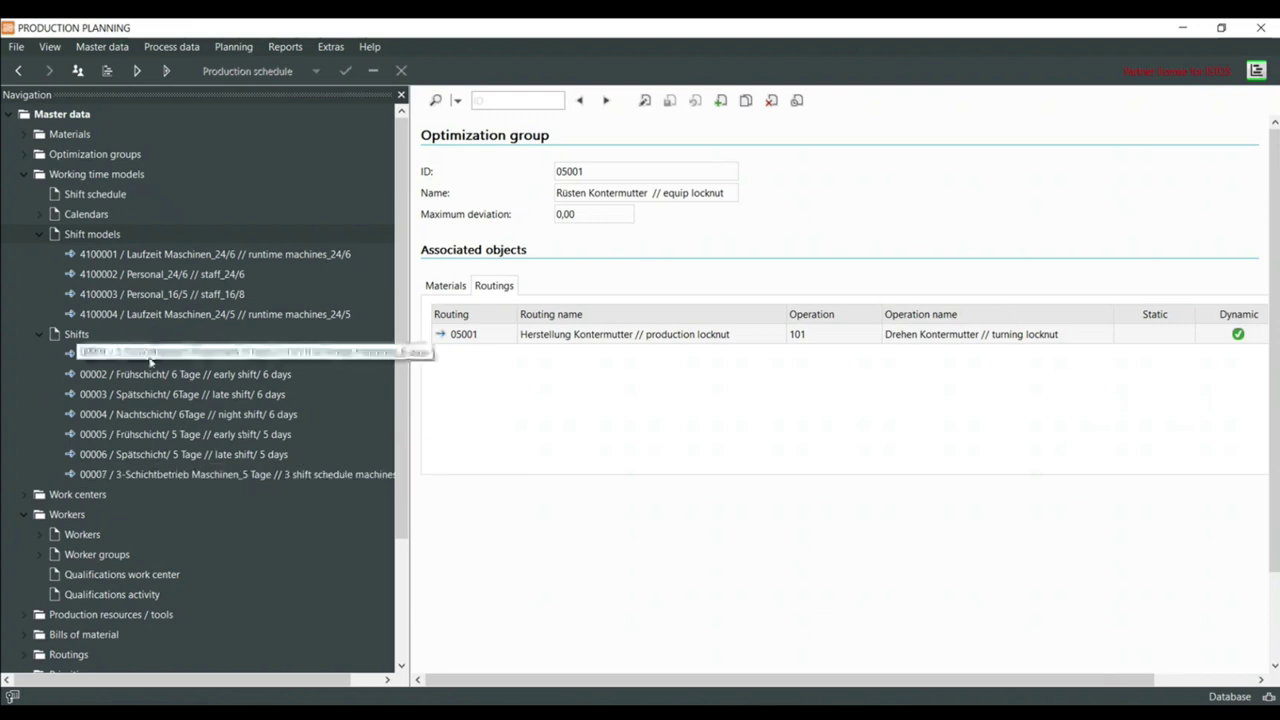
click(245, 374)
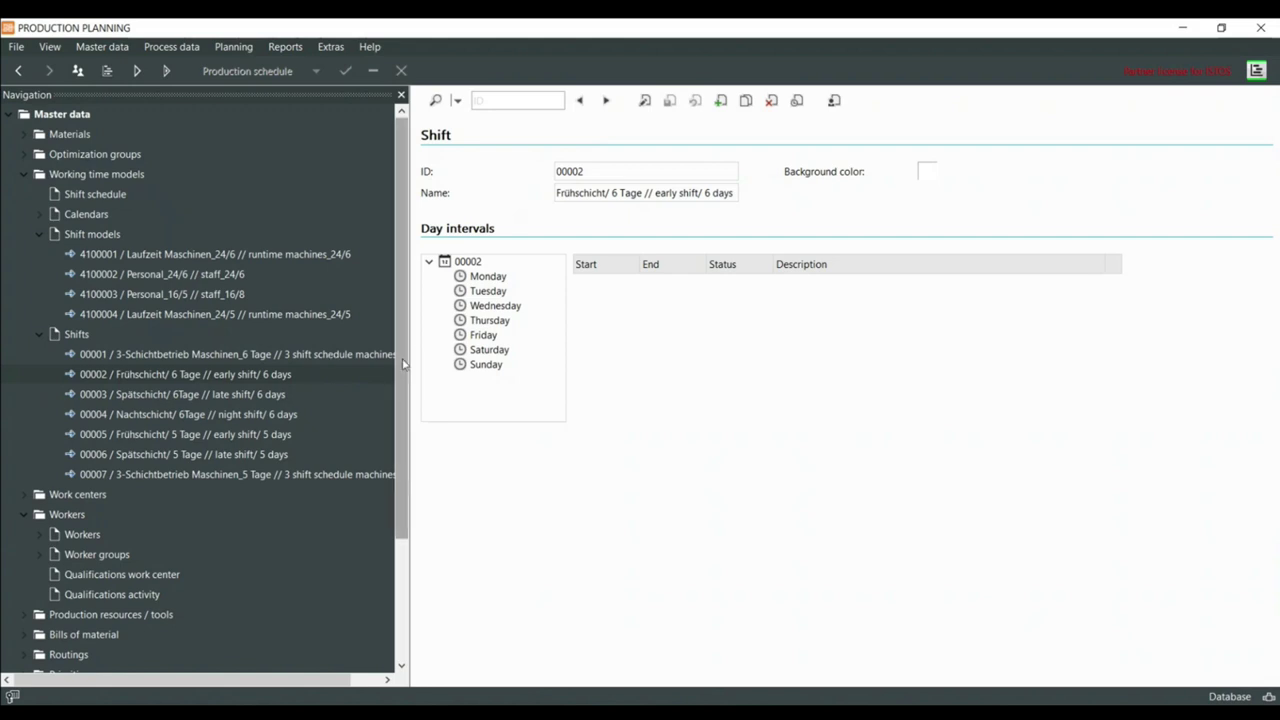
click(492, 279)
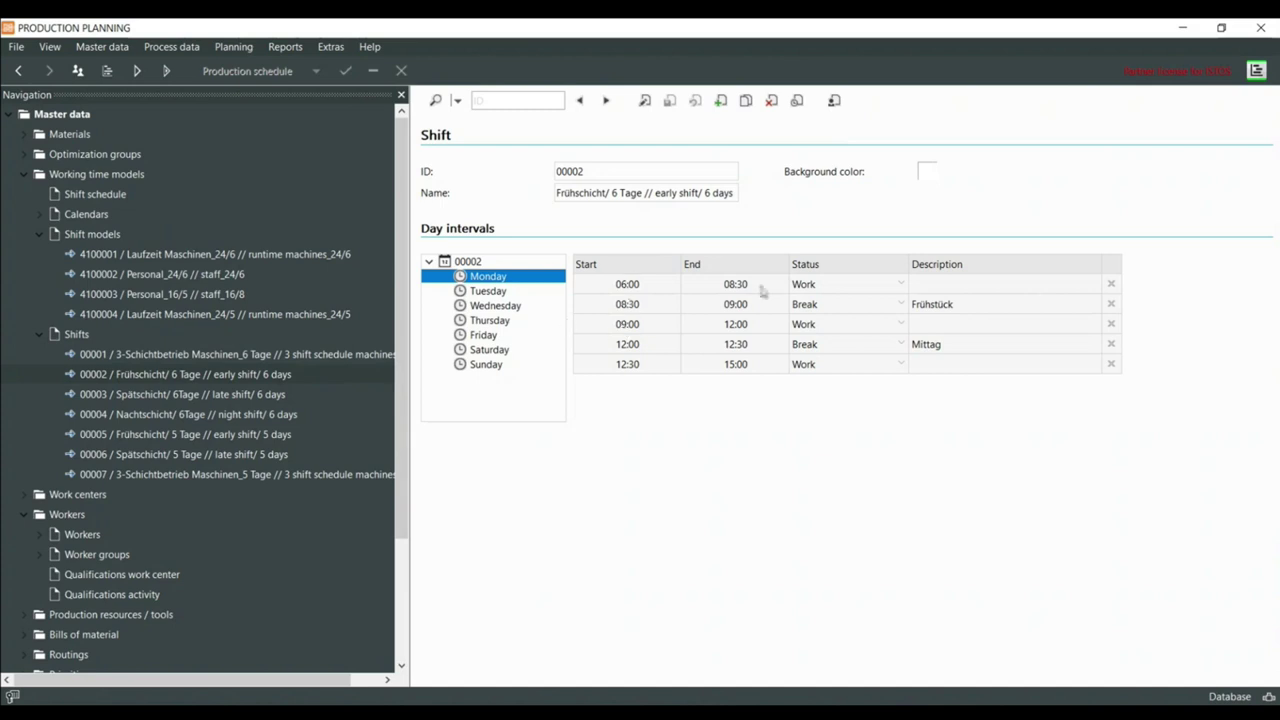
View Saturday's intervals of shift 00002 and open shift 00004 Nachtschicht/ 6Tage // night shift/ 6 days
click(493, 354)
drag(493, 357, 503, 280)
click(178, 412)
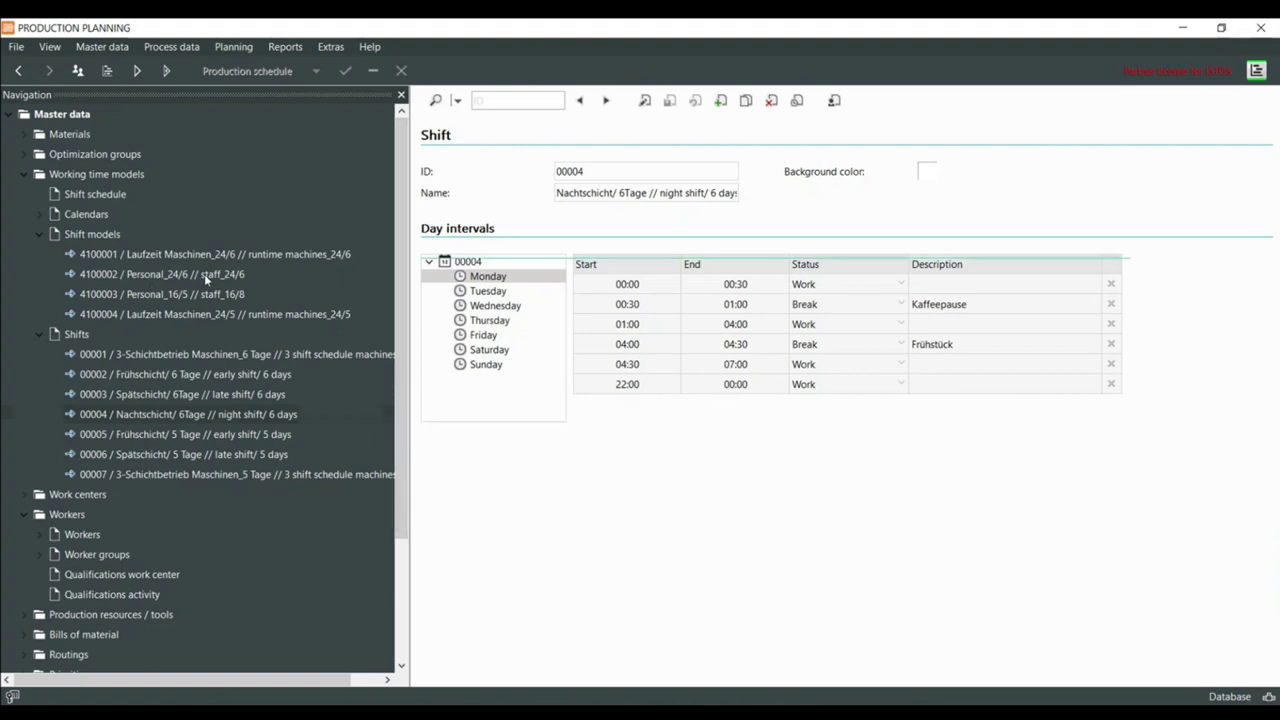
Open shift model 4100002 Personal_24/6 // staff_24/6 and examine its name and the daily intervals of all its assigned shifts
click(204, 274)
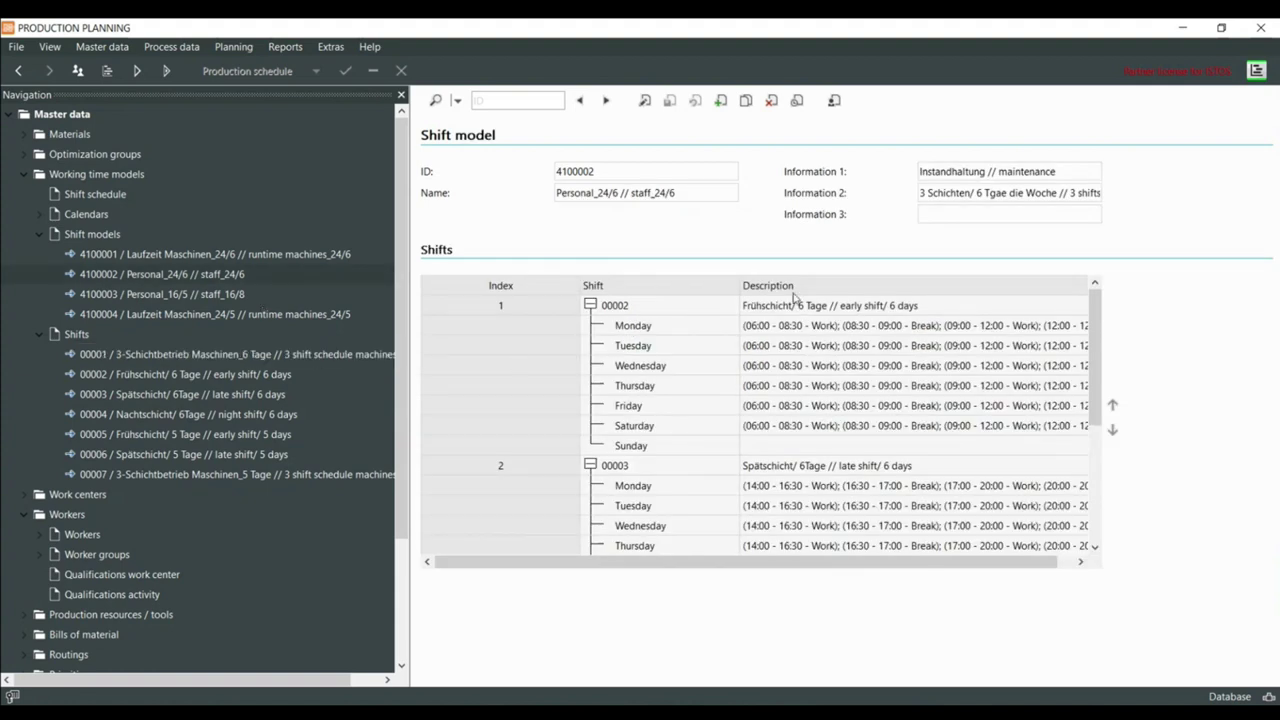
drag(558, 193, 705, 191)
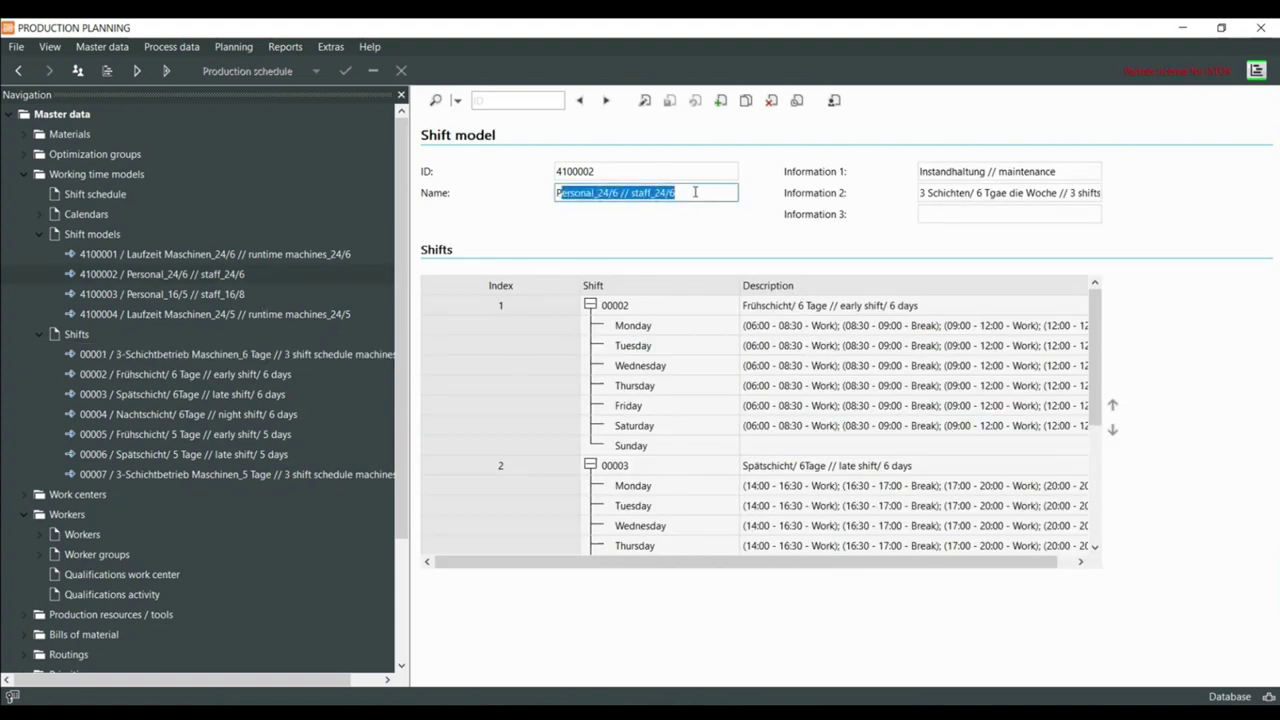
click(696, 192)
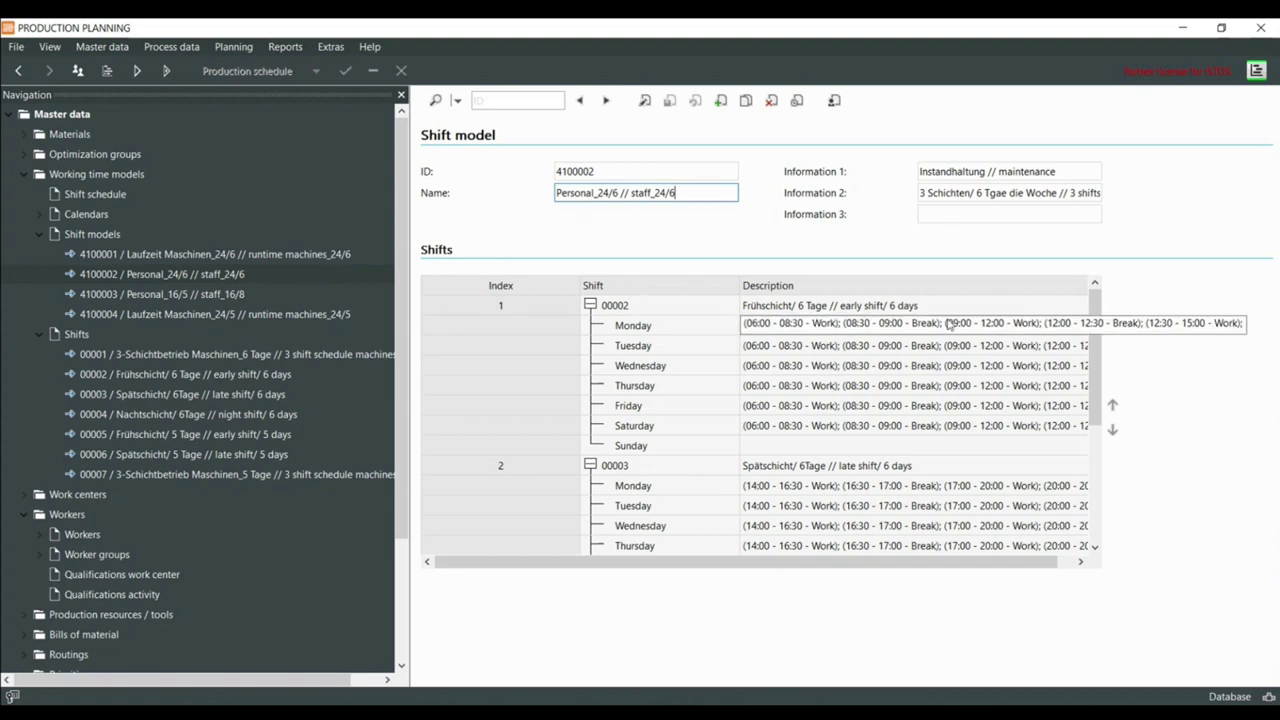
scroll(617, 343, down, 1)
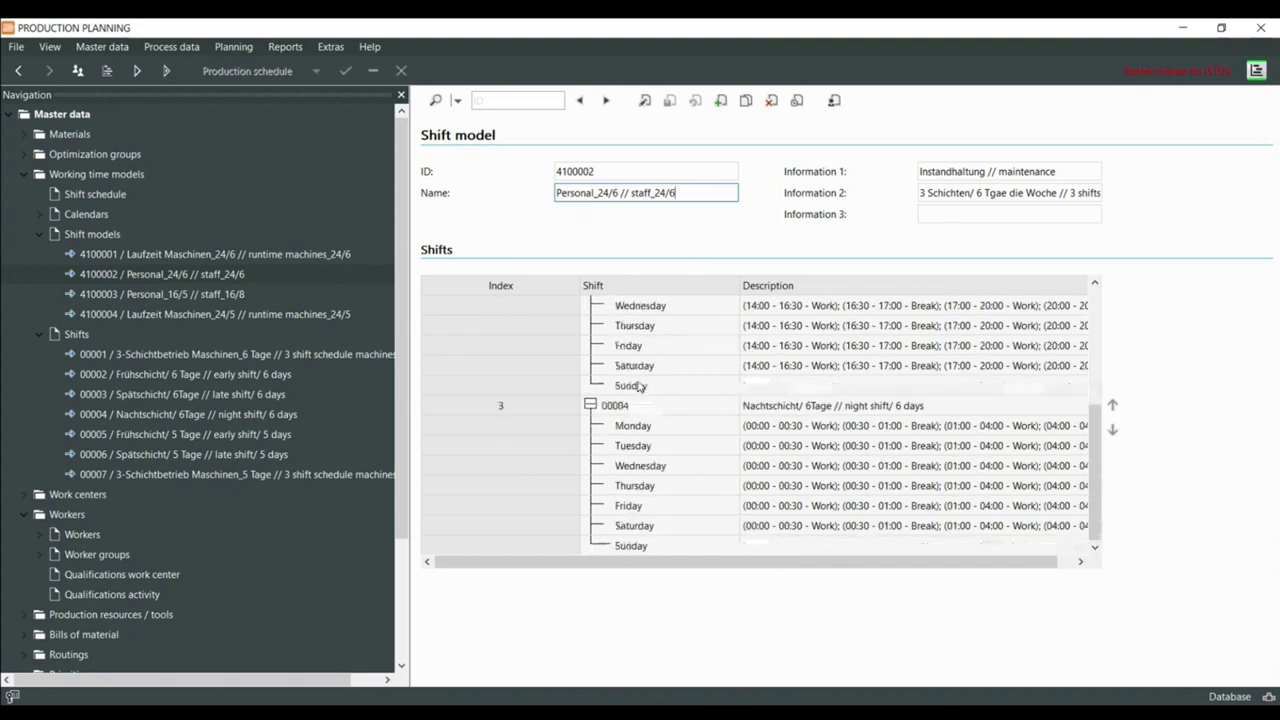
scroll(645, 385, down, 1)
scroll(870, 375, down, 2)
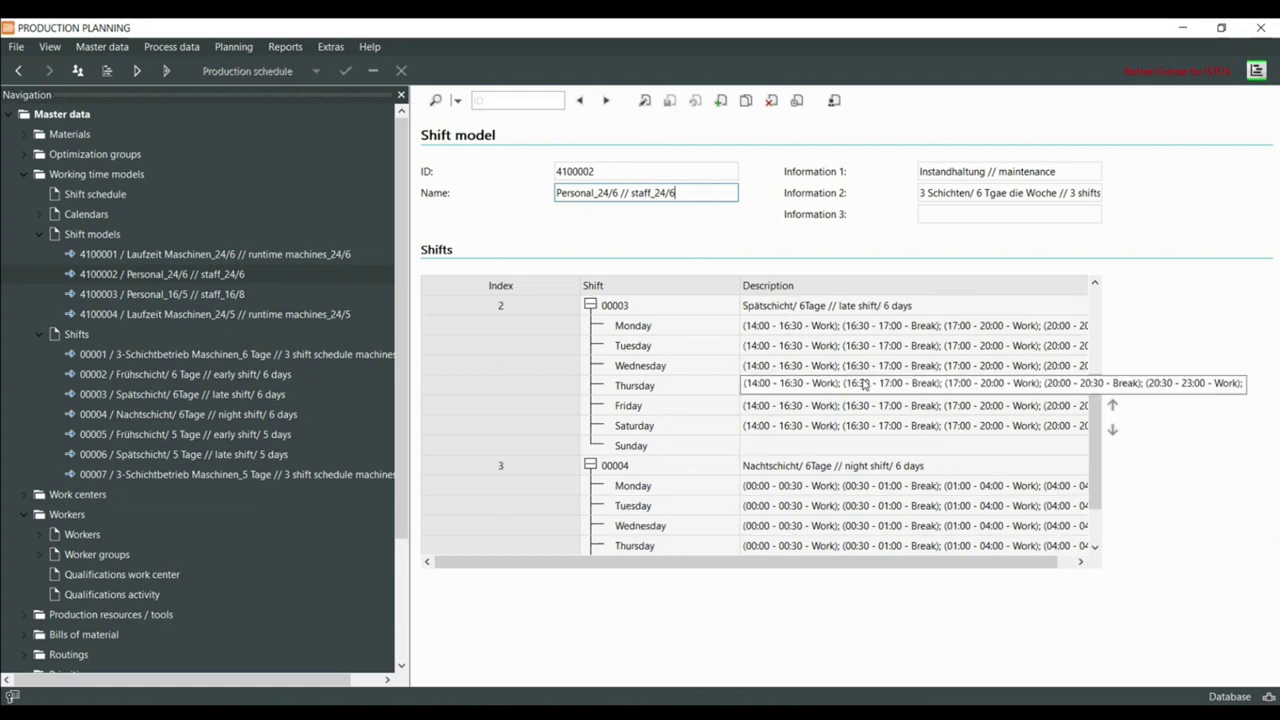
scroll(895, 425, up, 4)
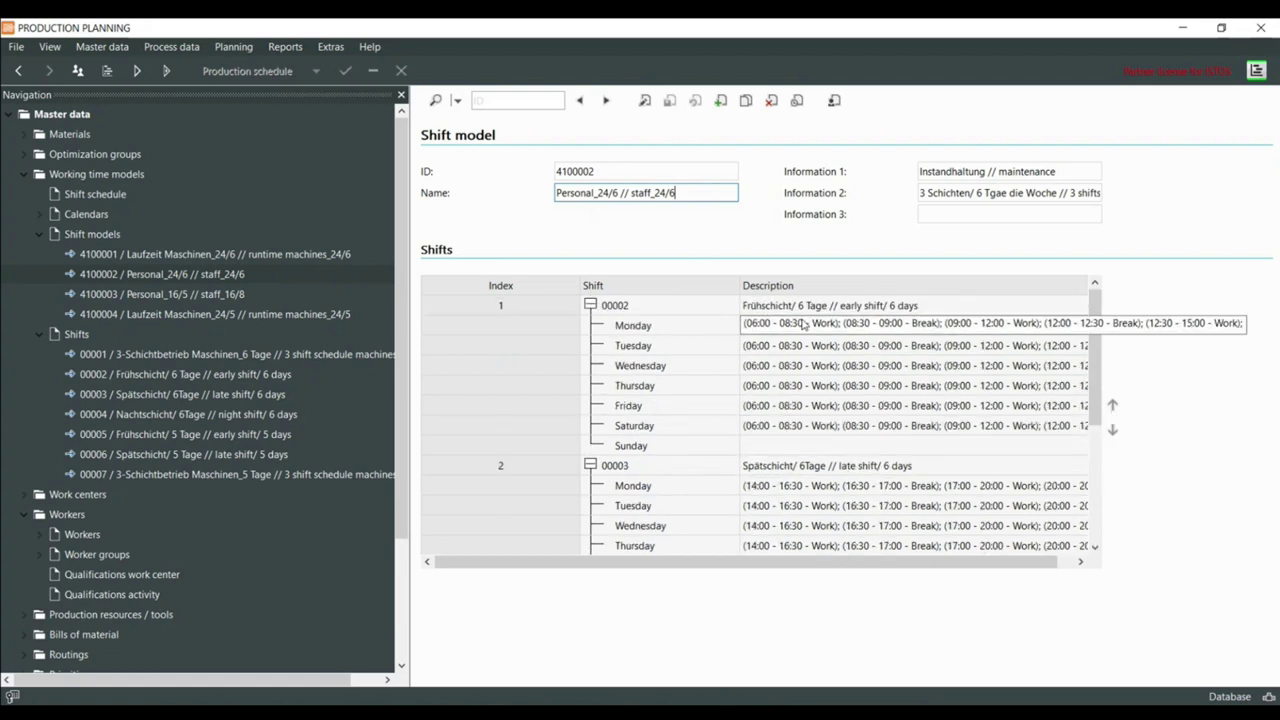
scroll(895, 330, down, 4)
scroll(865, 465, up, 4)
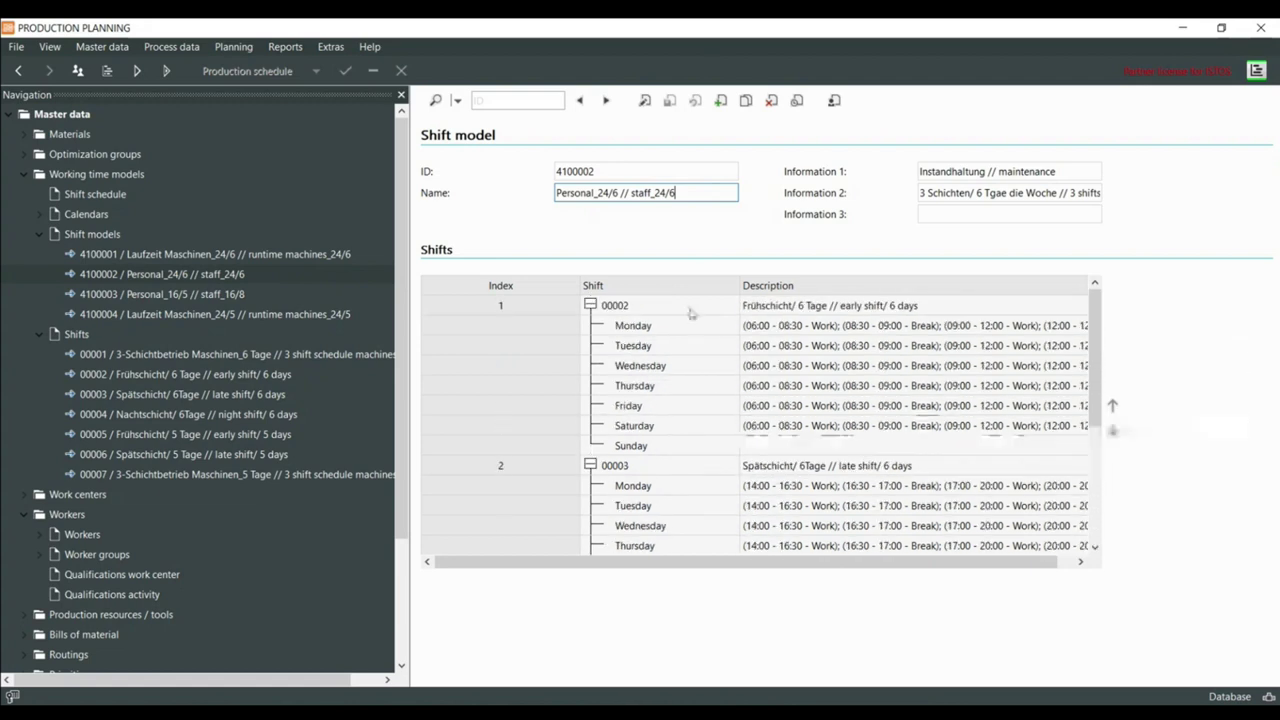
scroll(860, 380, down, 4)
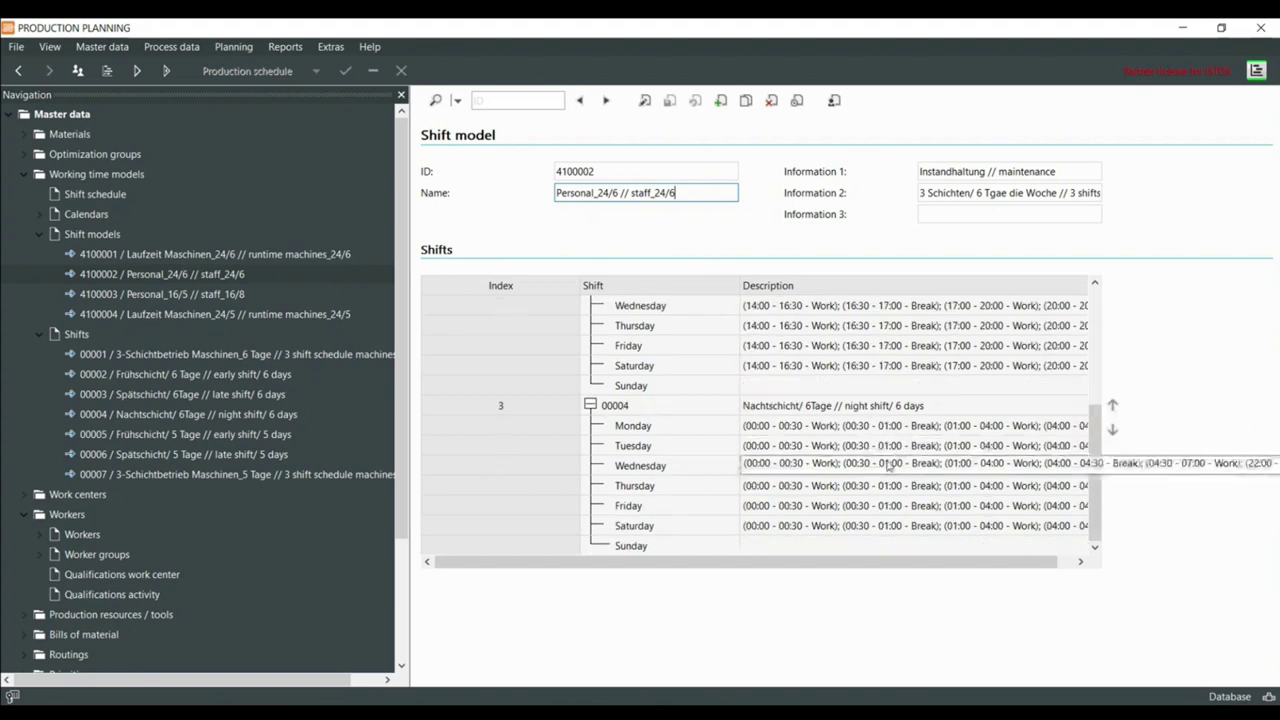
scroll(886, 457, up, 3)
scroll(789, 420, up, 1)
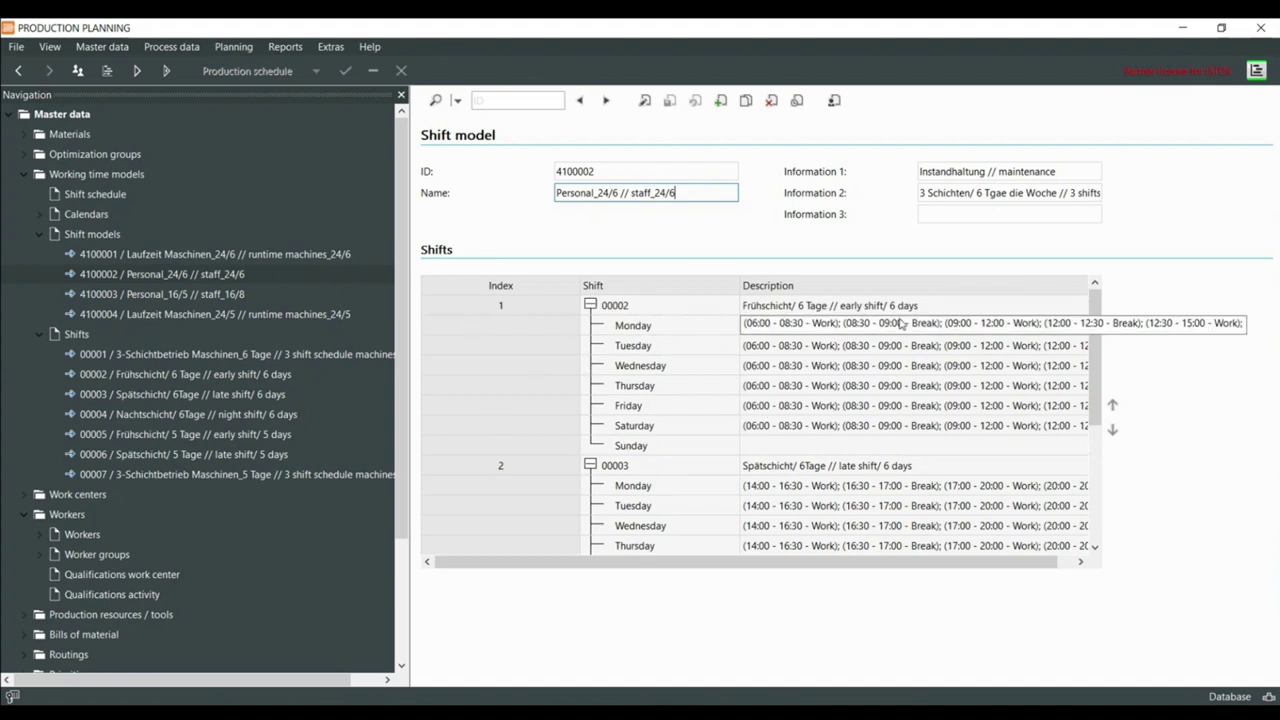
scroll(704, 350, down, 1)
scroll(705, 376, up, 1)
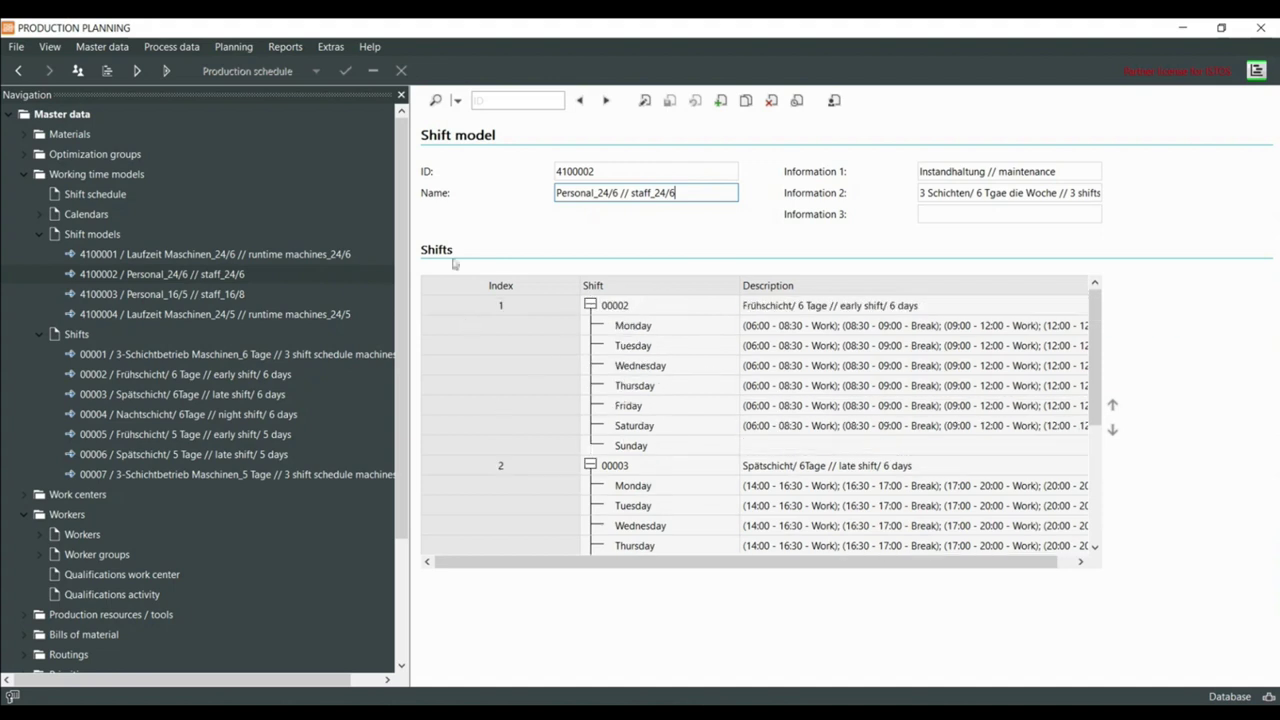
Examine the rotation order of early, late and night shifts in the staff_24/6 model, comparing their work and break times
drag(691, 194, 557, 194)
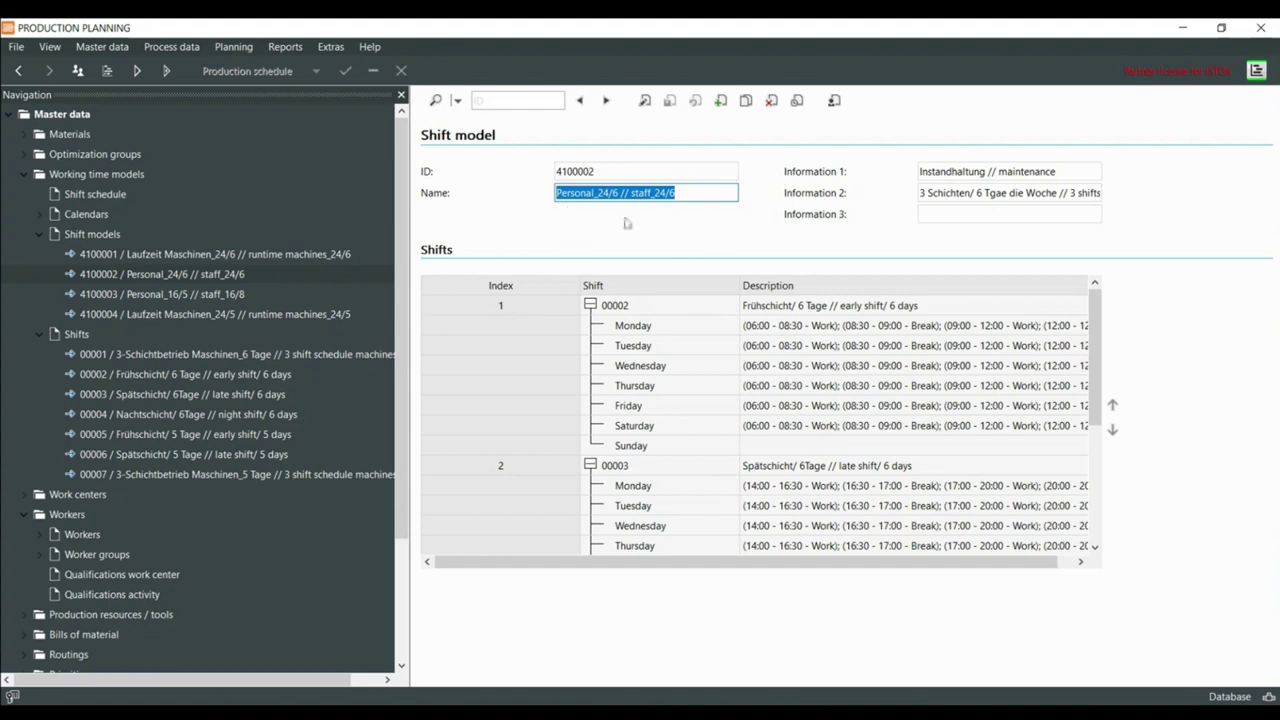
click(689, 190)
drag(684, 192, 520, 197)
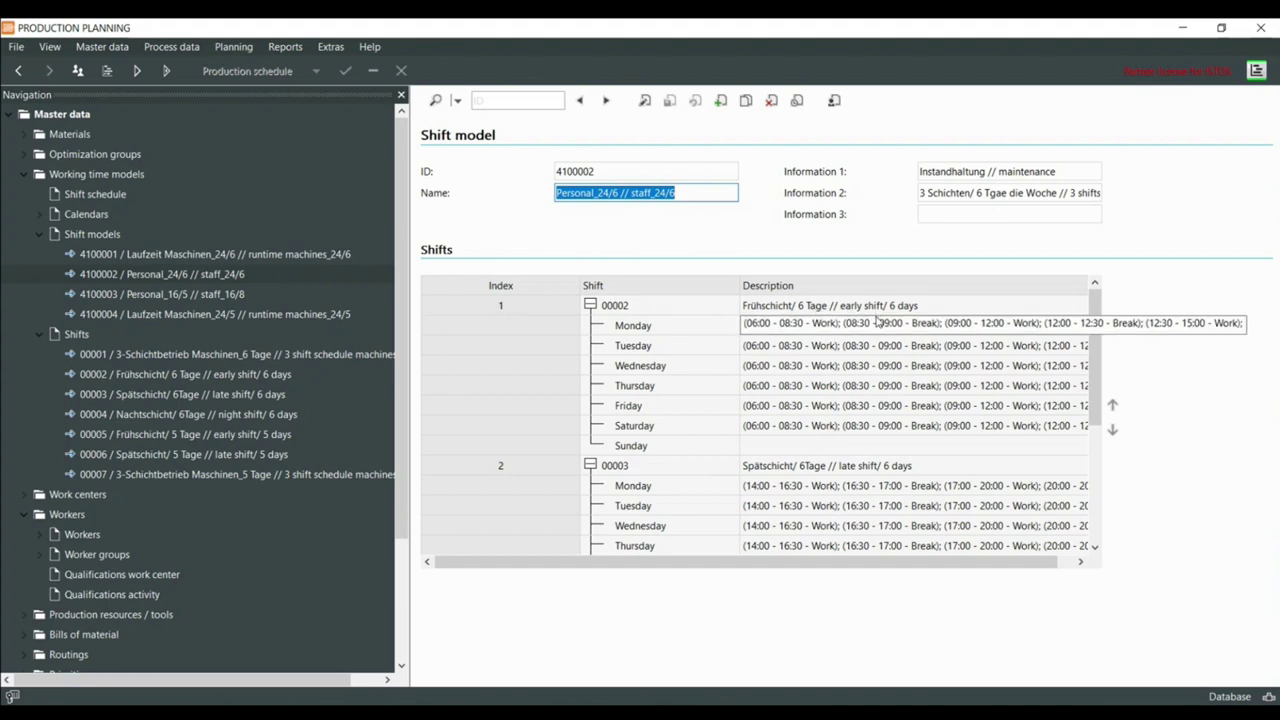
scroll(876, 325, down, 1)
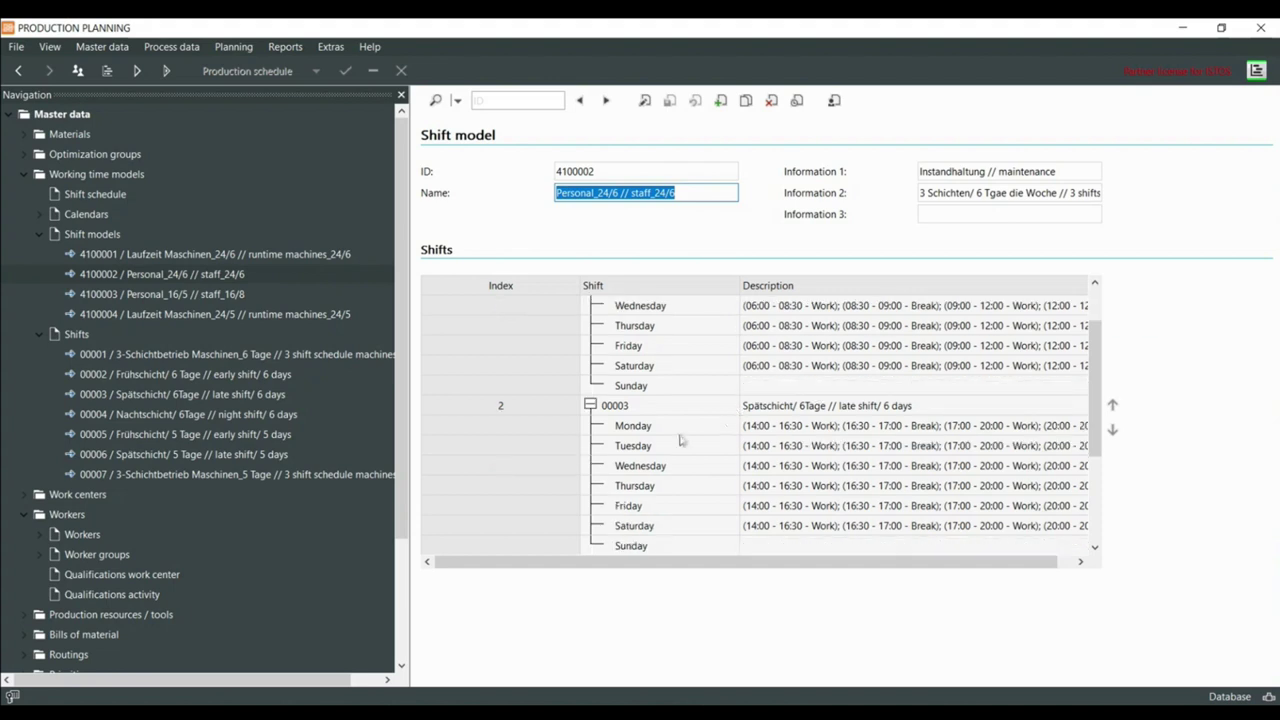
scroll(806, 425, down, 2)
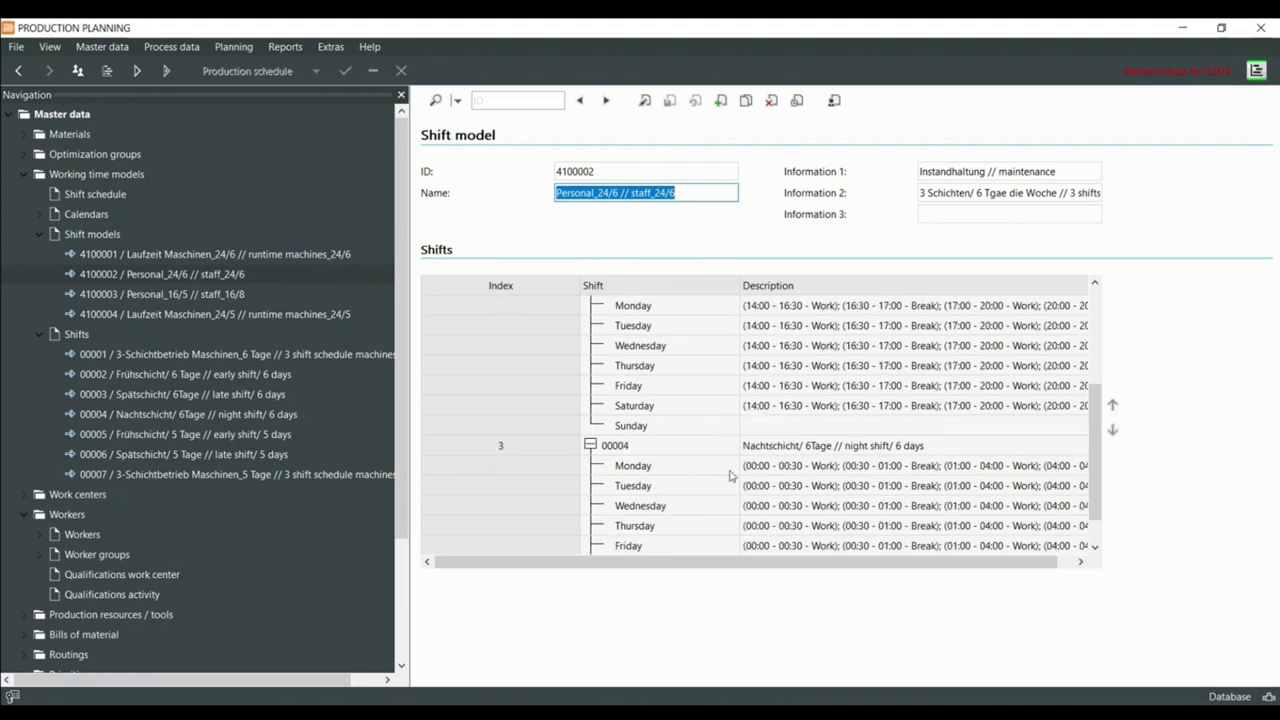
scroll(880, 455, down, 1)
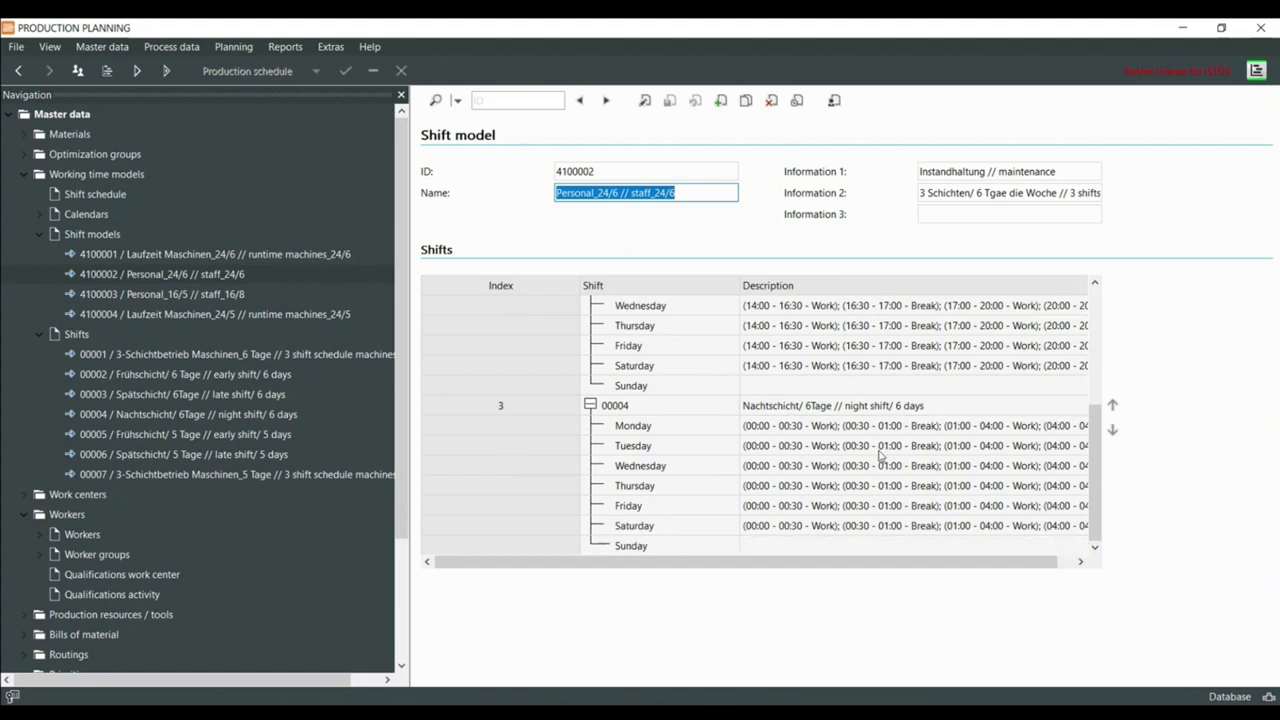
scroll(830, 450, up, 4)
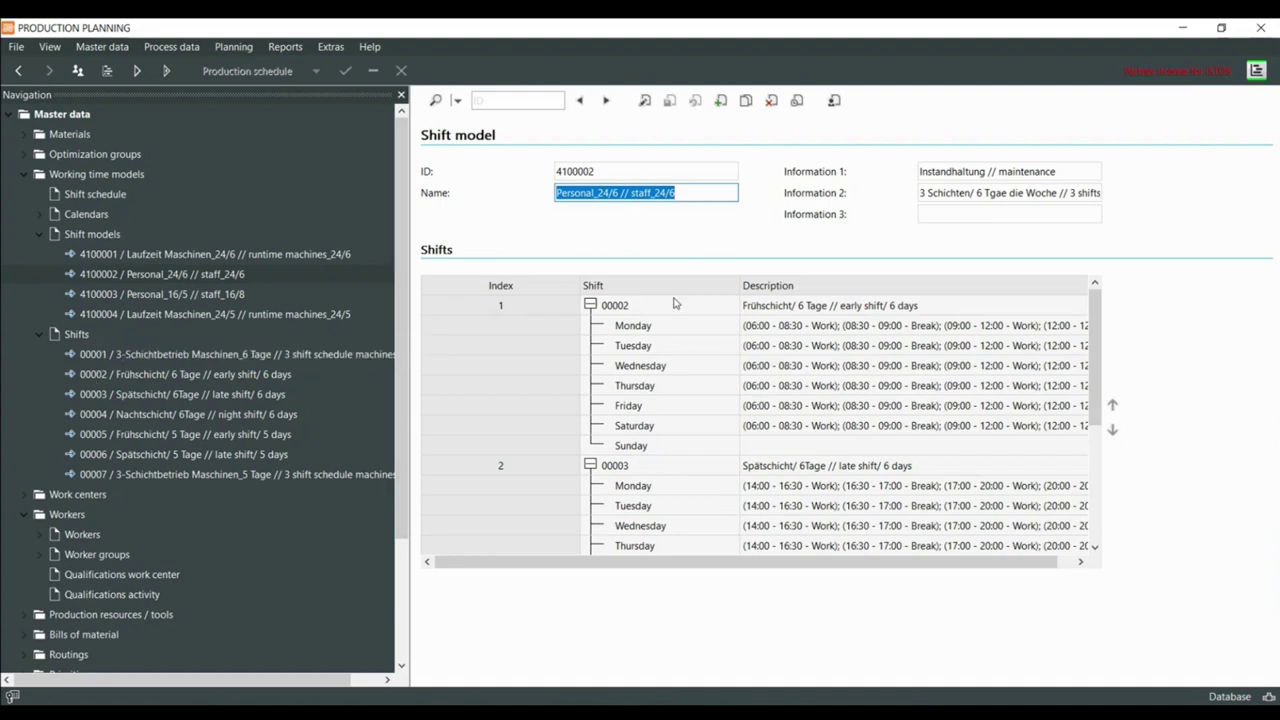
scroll(830, 380, down, 4)
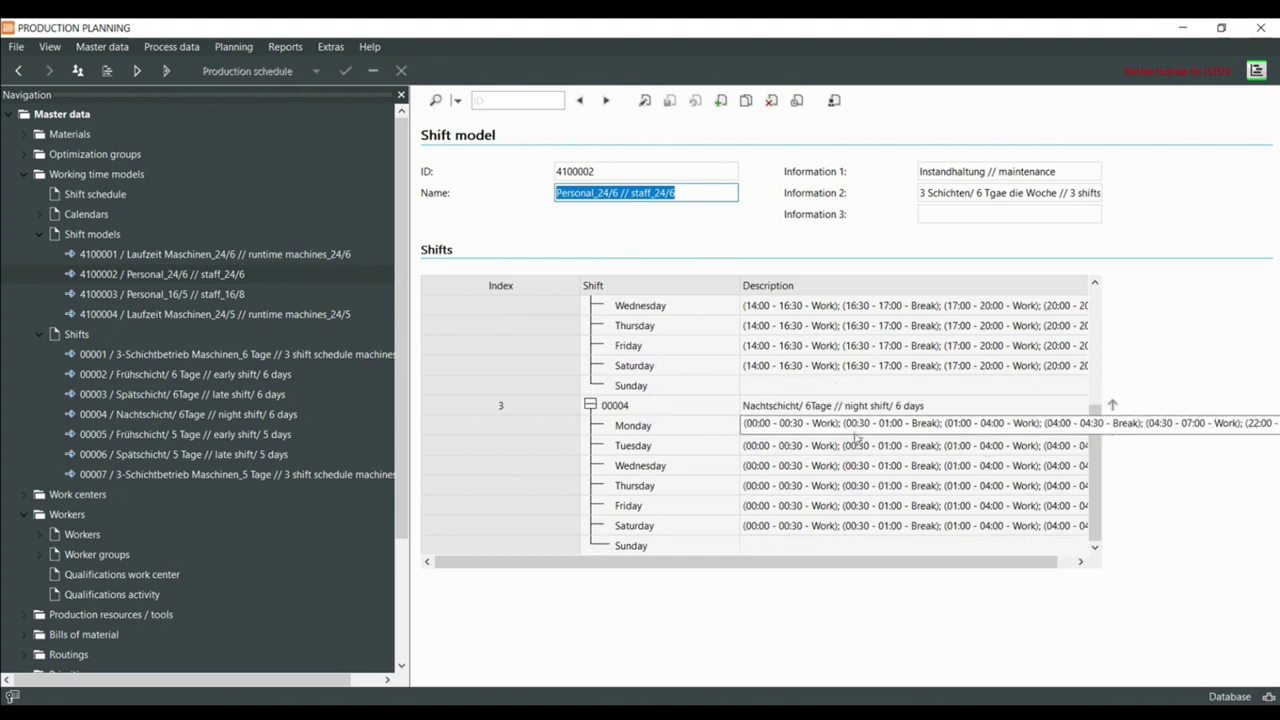
scroll(912, 428, up, 1)
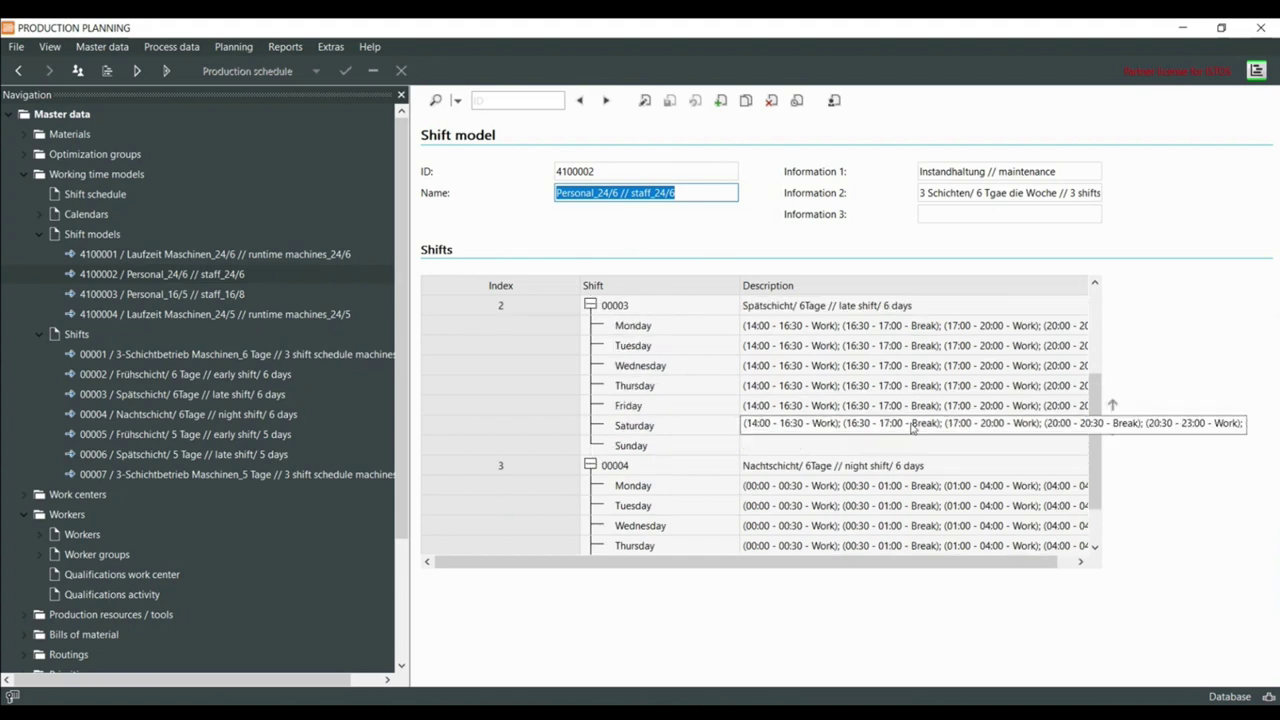
scroll(912, 428, up, 3)
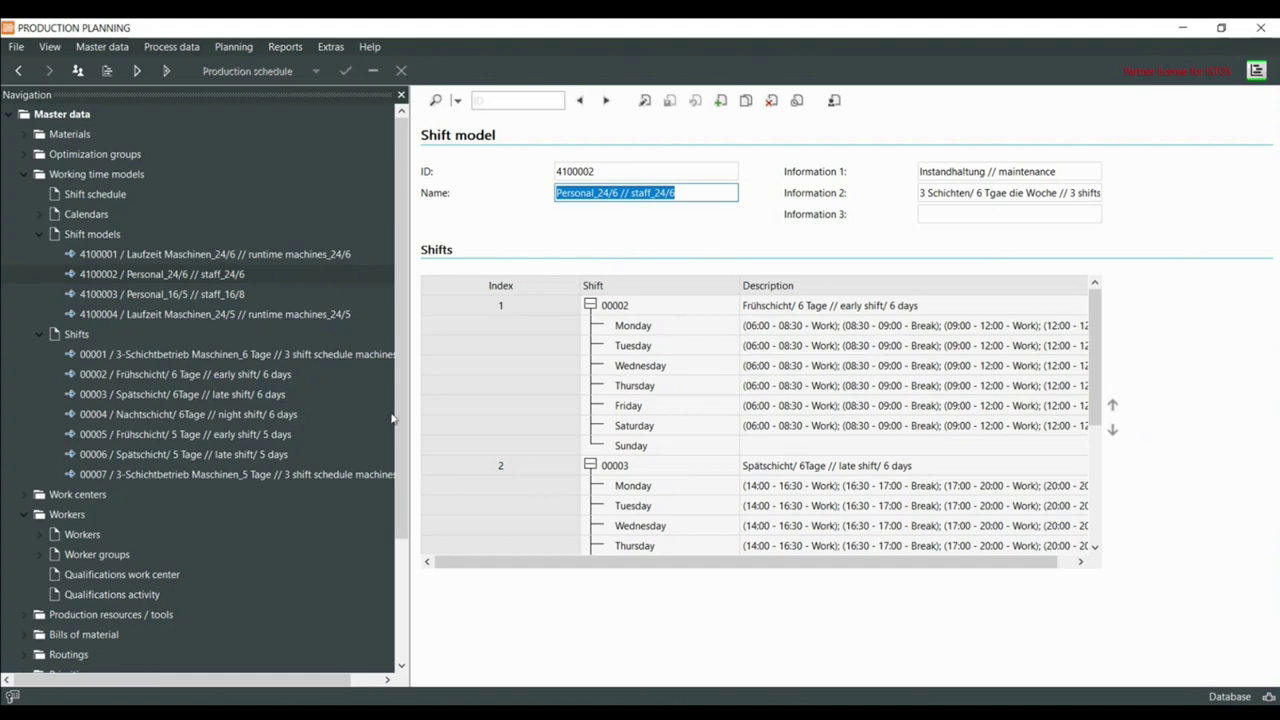
View shift model 4100004 Laufzeit Maschinen_24/5 // runtime machines_24/5, and collapse the Working time models folder with its lists
click(275, 315)
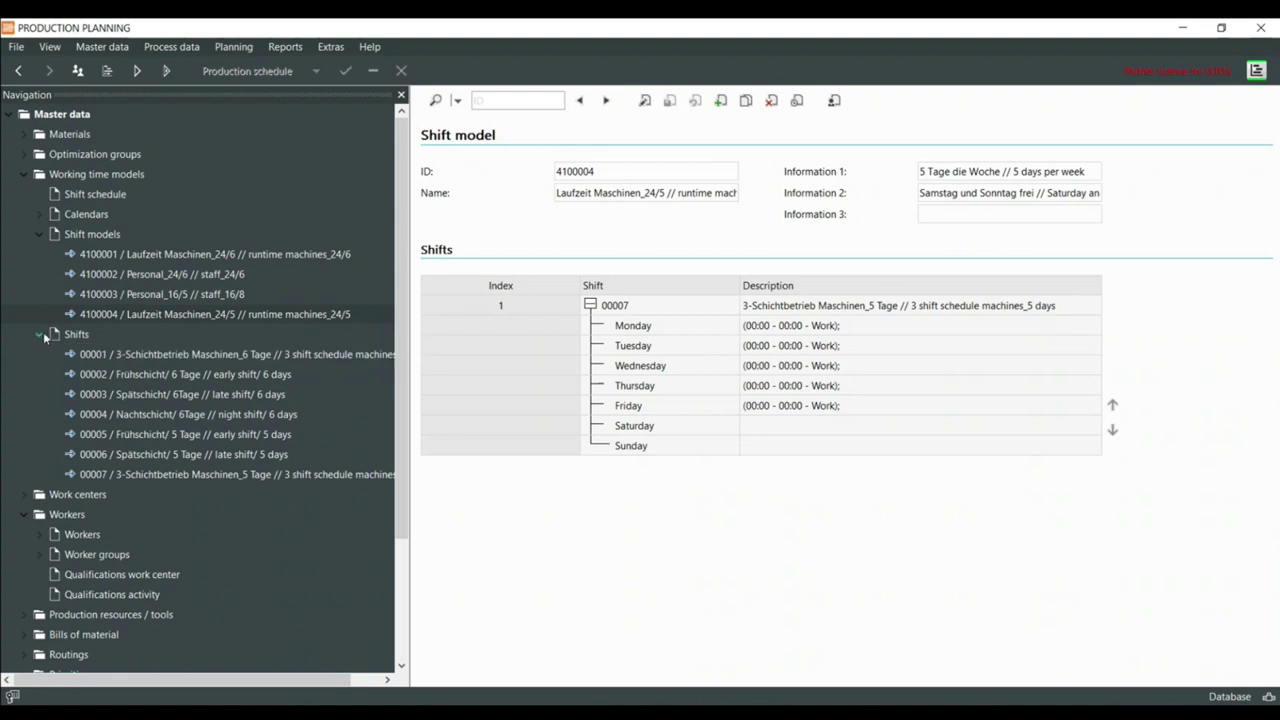
click(38, 236)
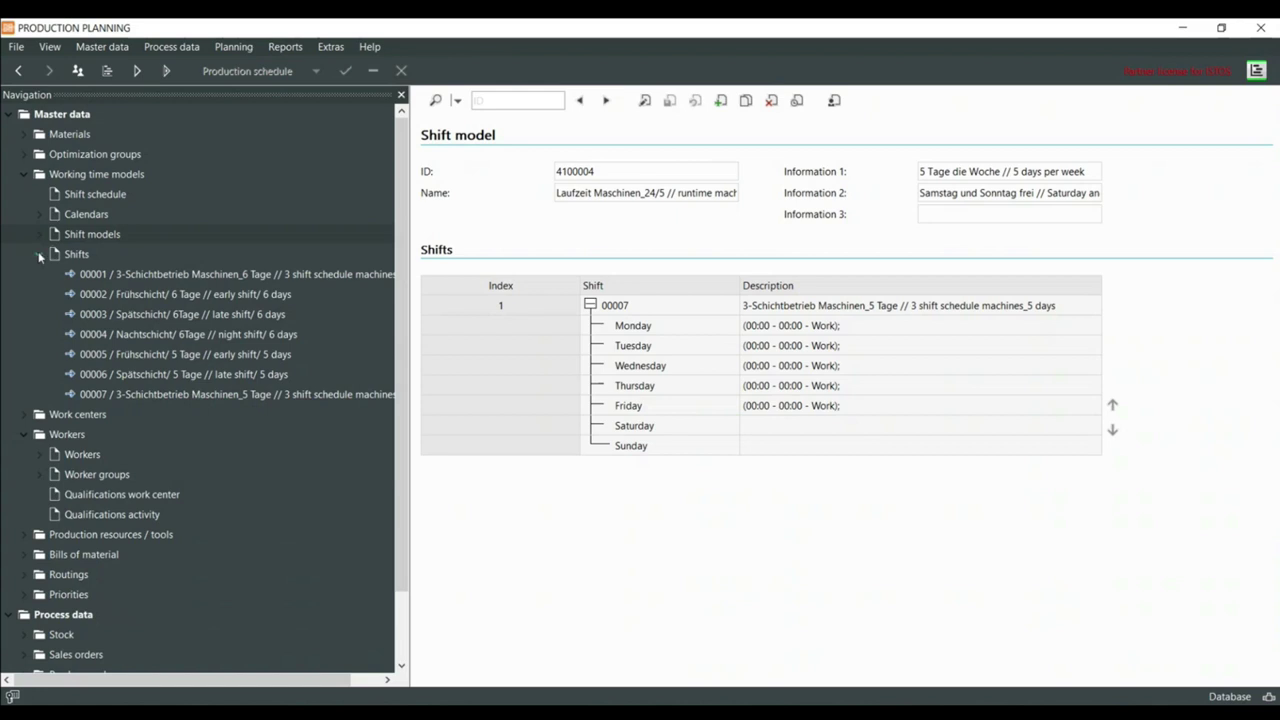
click(38, 253)
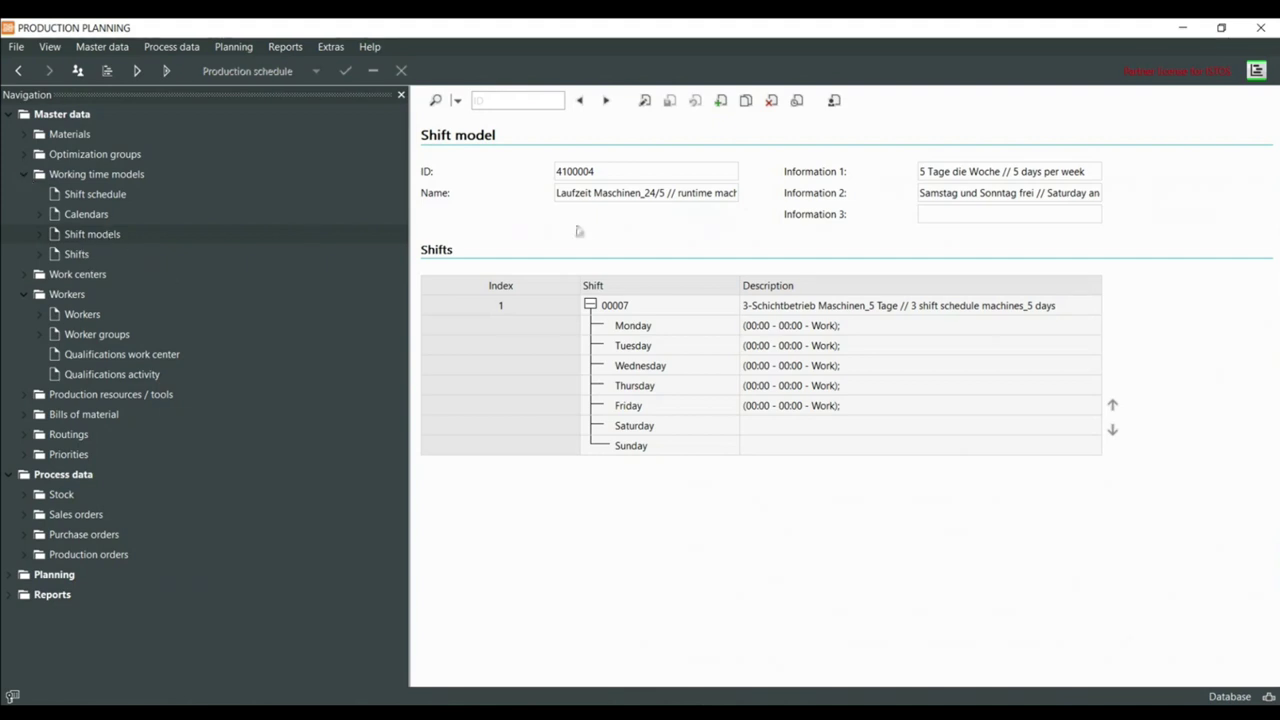
click(24, 176)
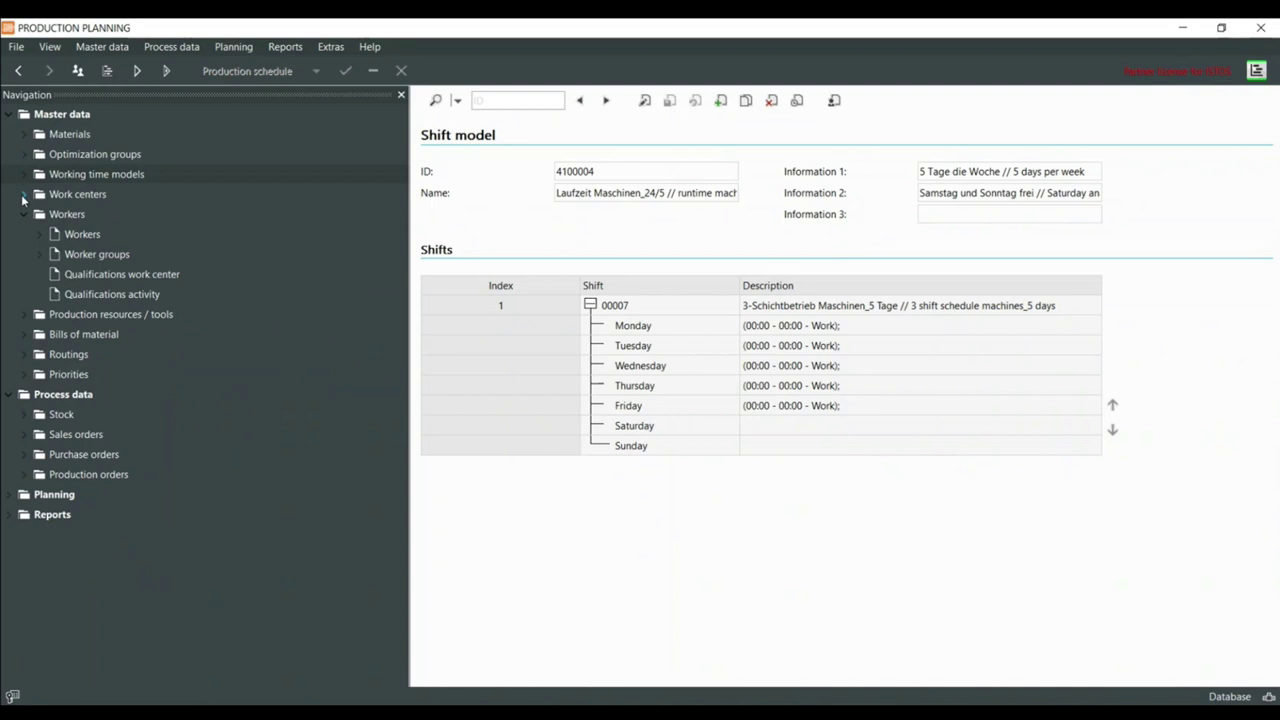
Open work center 03001 from the Work centers folder and review its speed factor and the shift model's starting shift
click(23, 196)
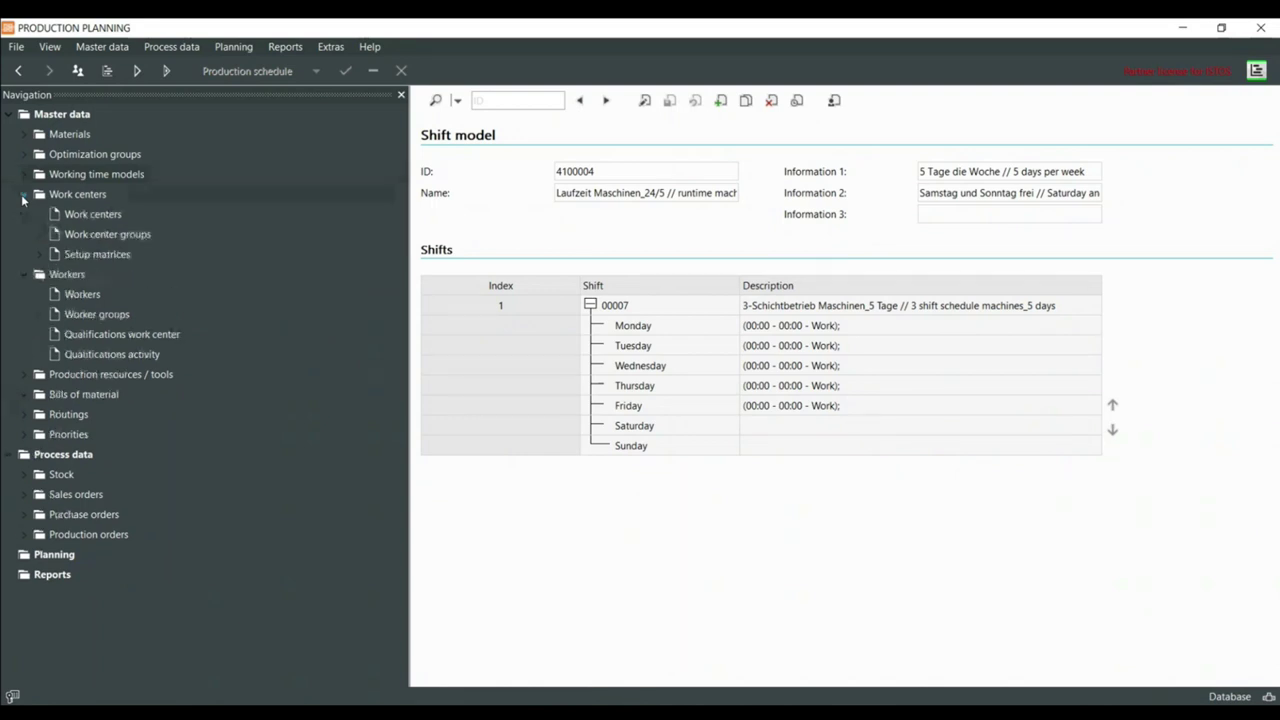
click(92, 214)
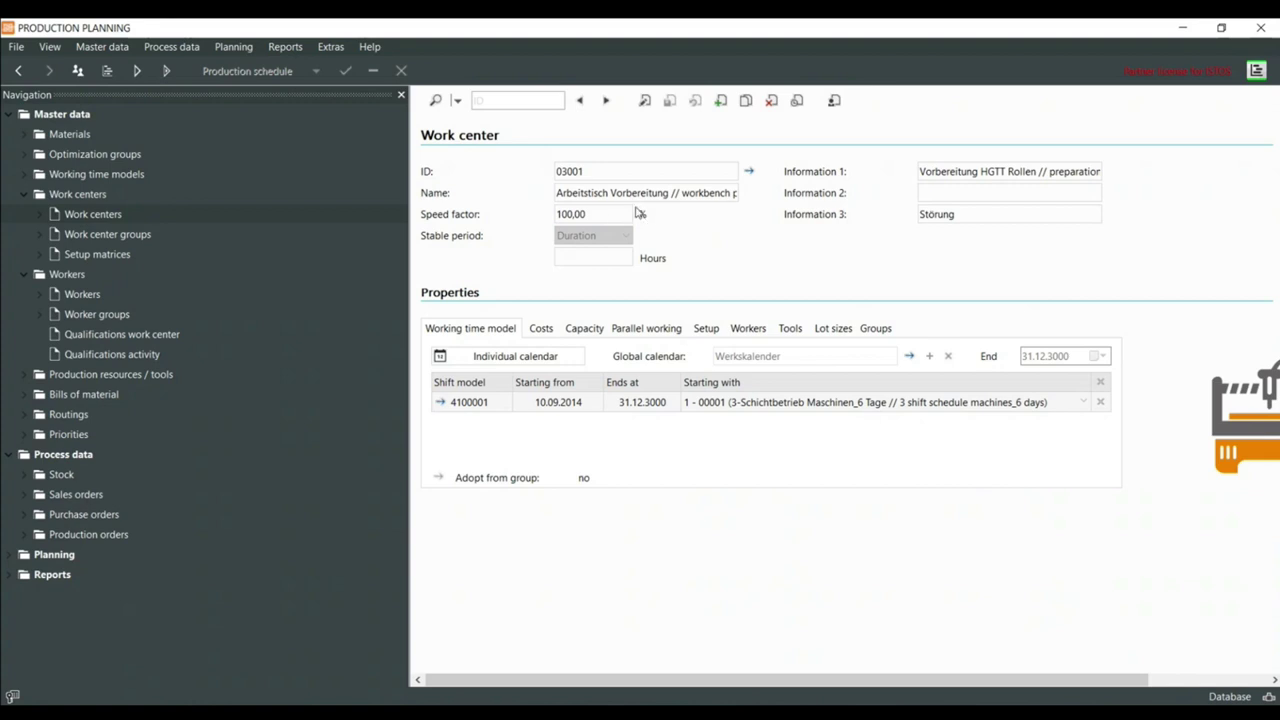
click(583, 217)
key(Tab)
click(577, 216)
click(658, 232)
click(745, 403)
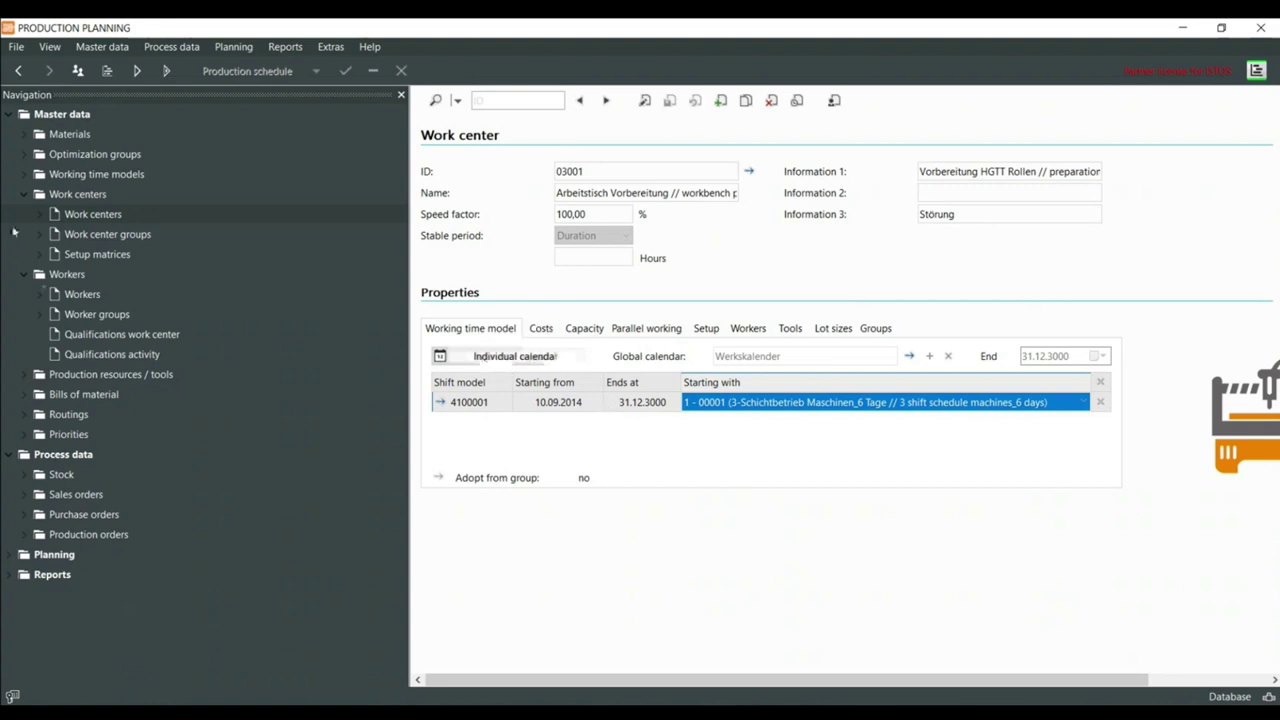
View the individual calendar intervals of work center 03001 and close the calendar dialog
click(27, 175)
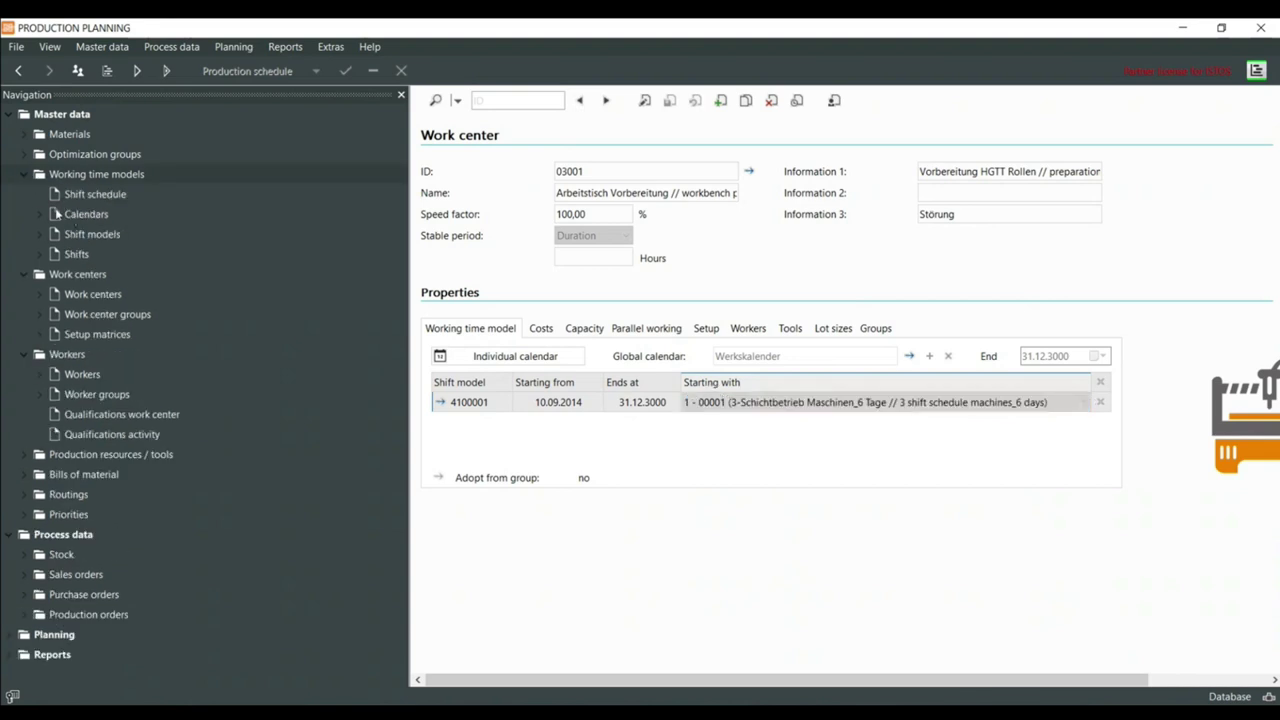
click(27, 175)
click(490, 356)
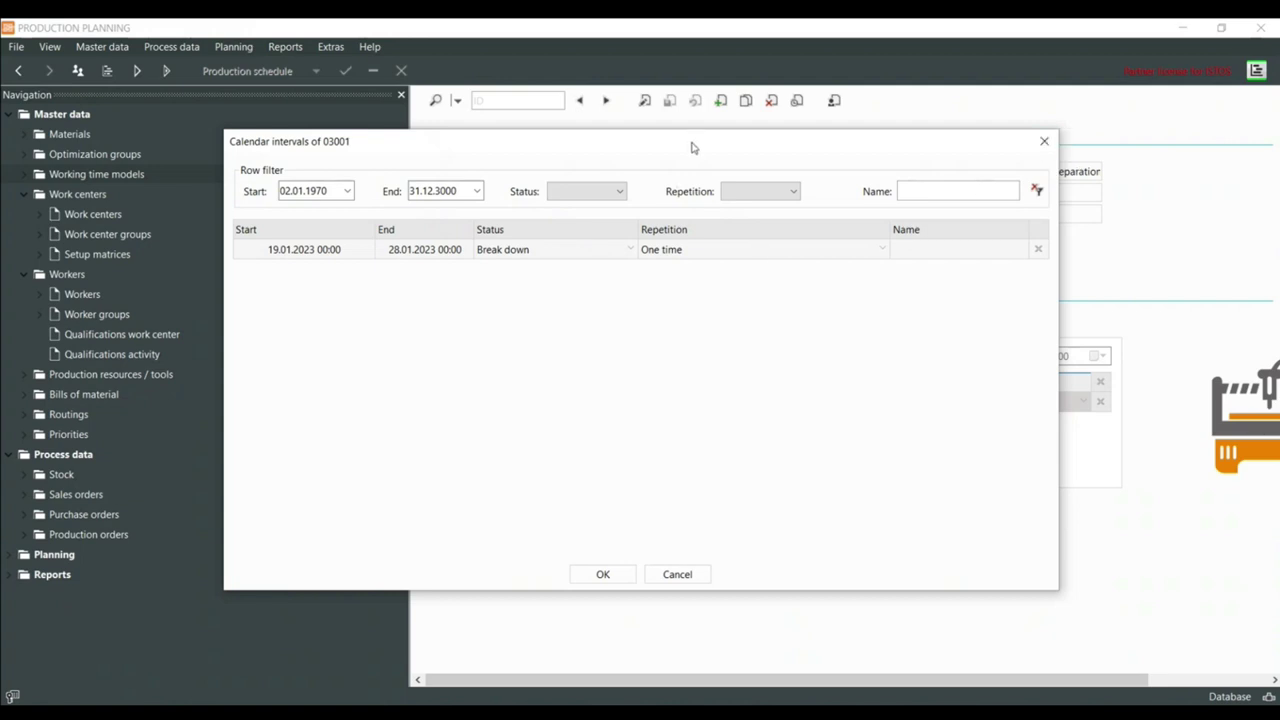
drag(692, 148, 804, 135)
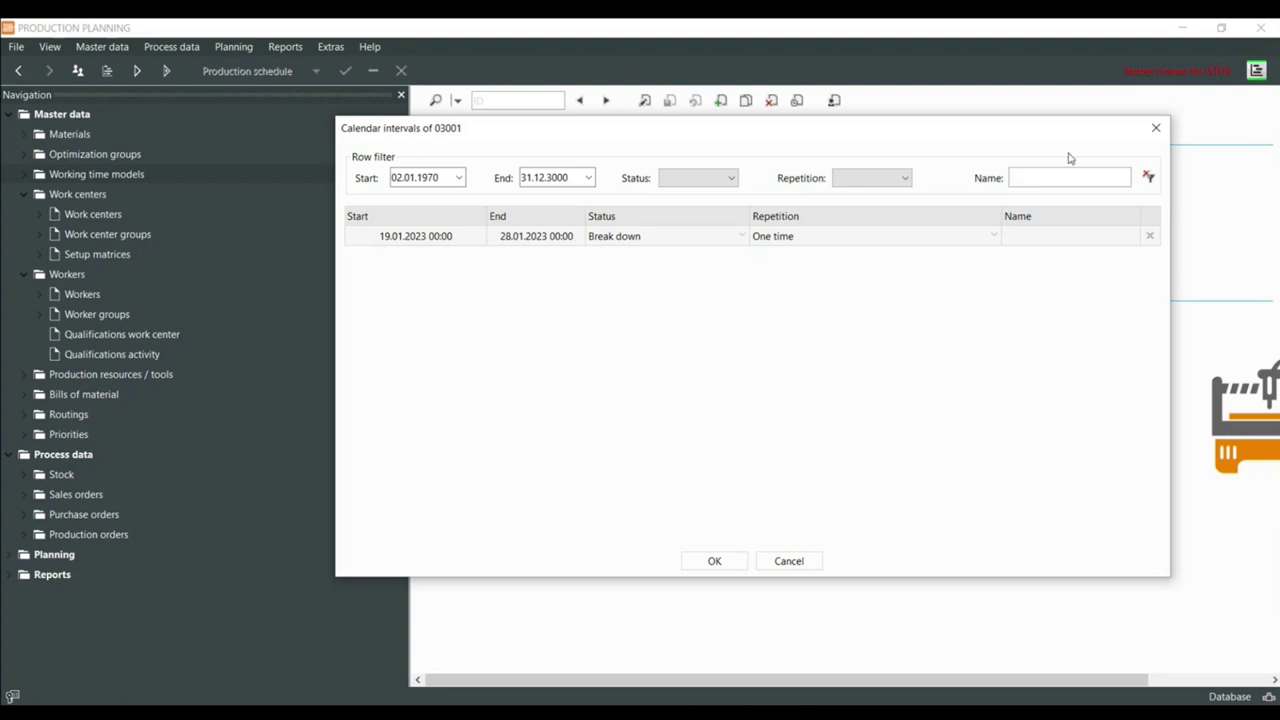
click(1152, 133)
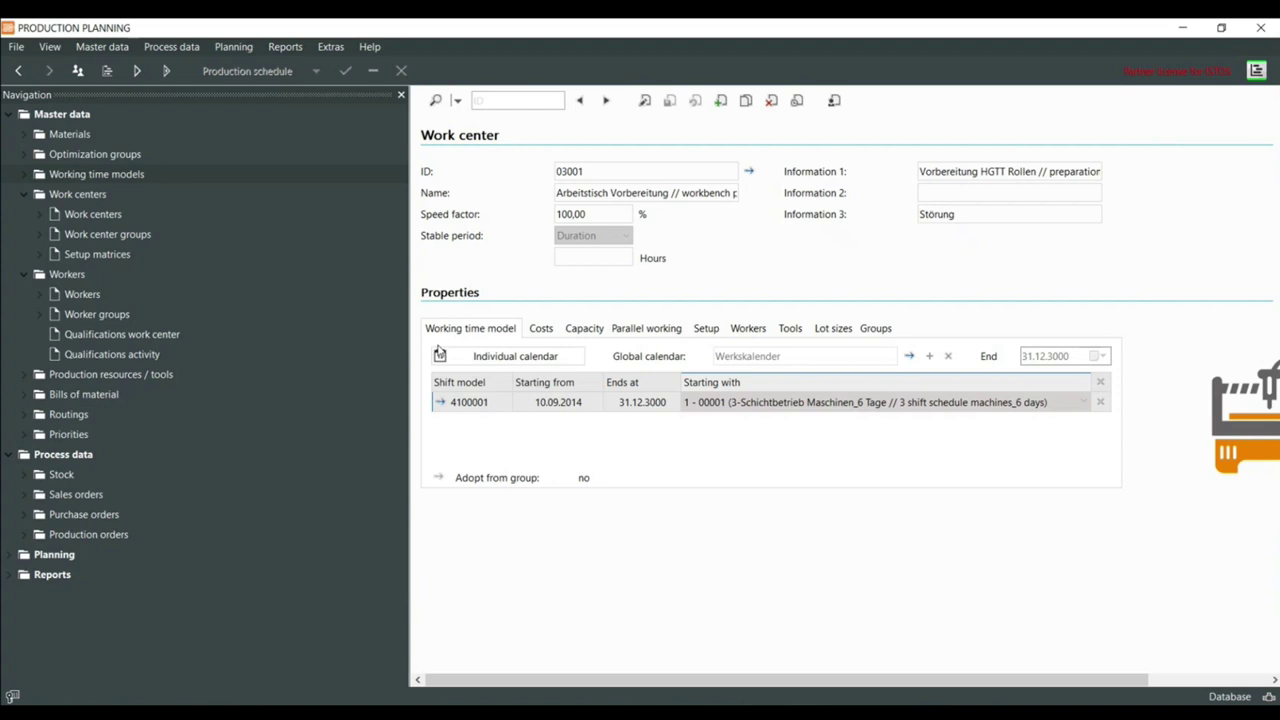
Review the costs and capacity properties of work center 03001
click(81, 213)
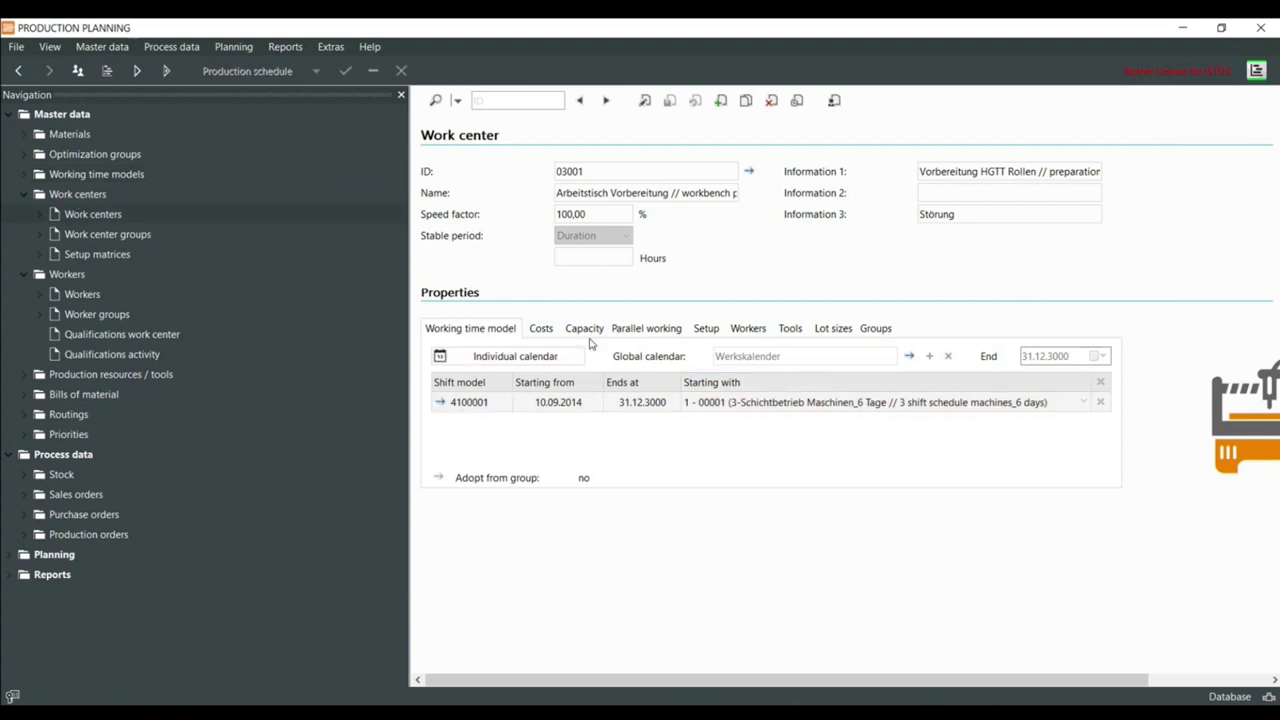
click(541, 330)
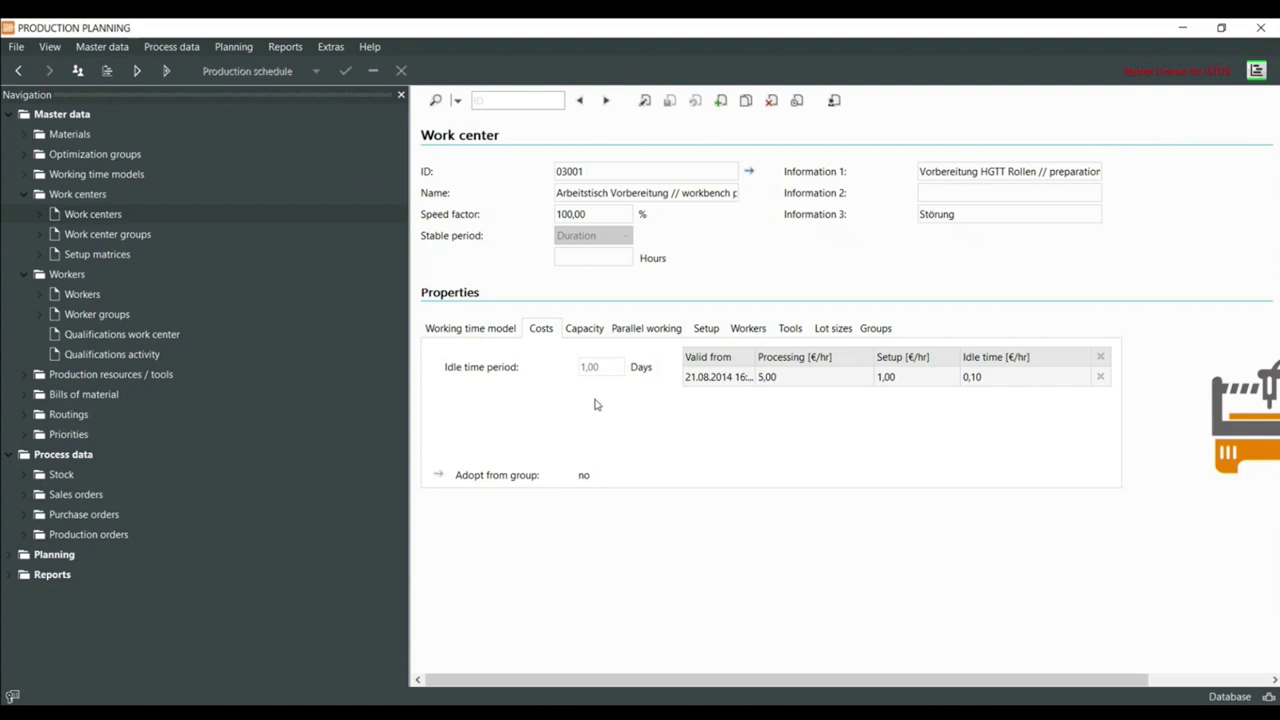
click(584, 330)
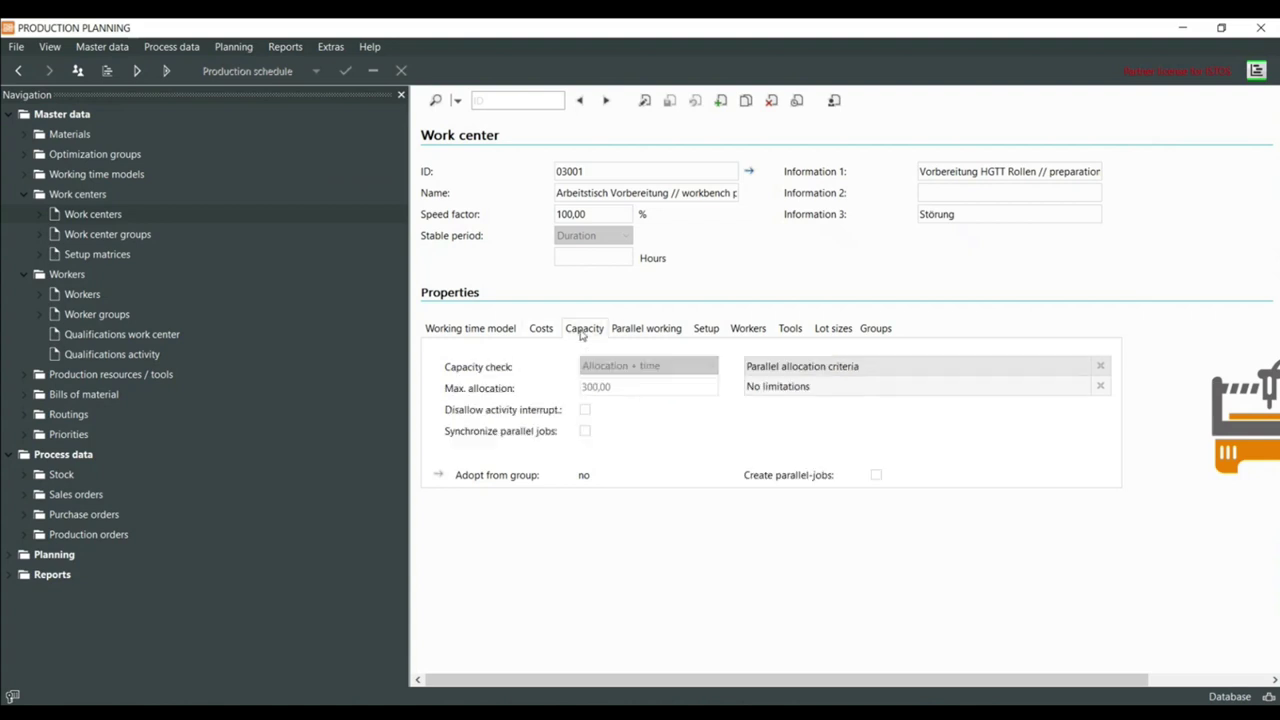
Make work center 03001 editable and examine its capacity check options and maximum allocation
click(645, 100)
click(700, 368)
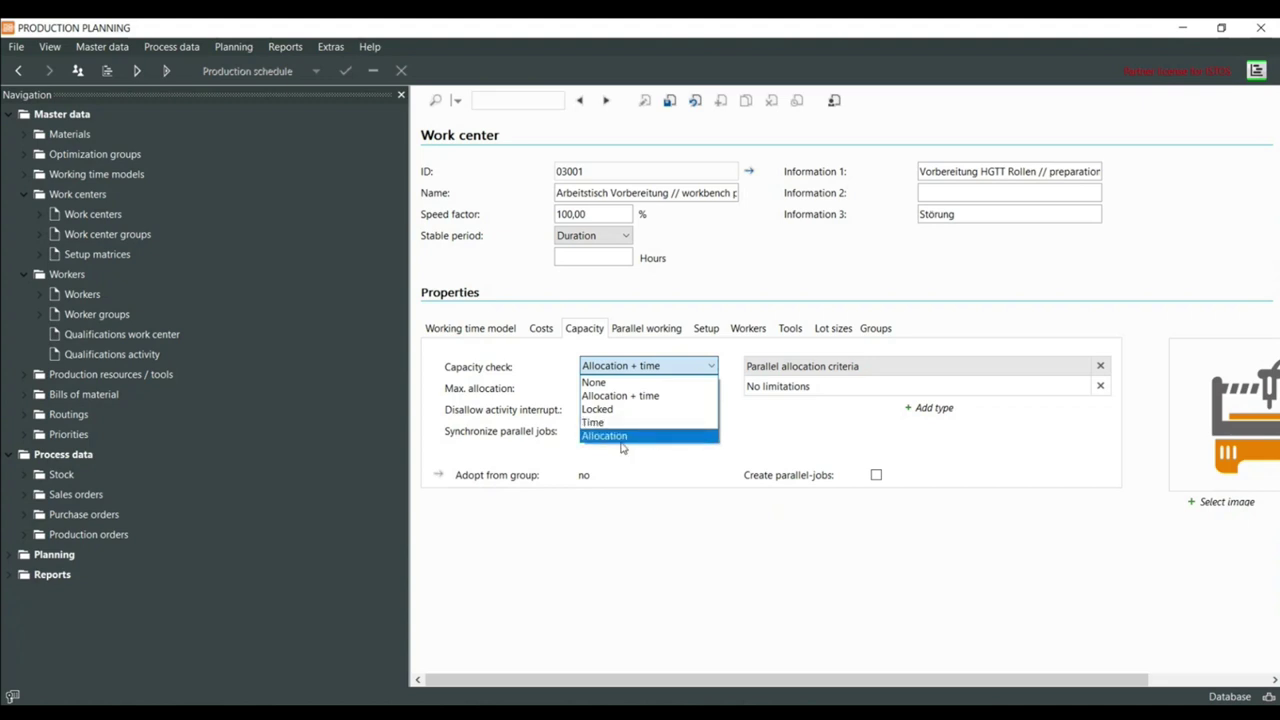
click(527, 366)
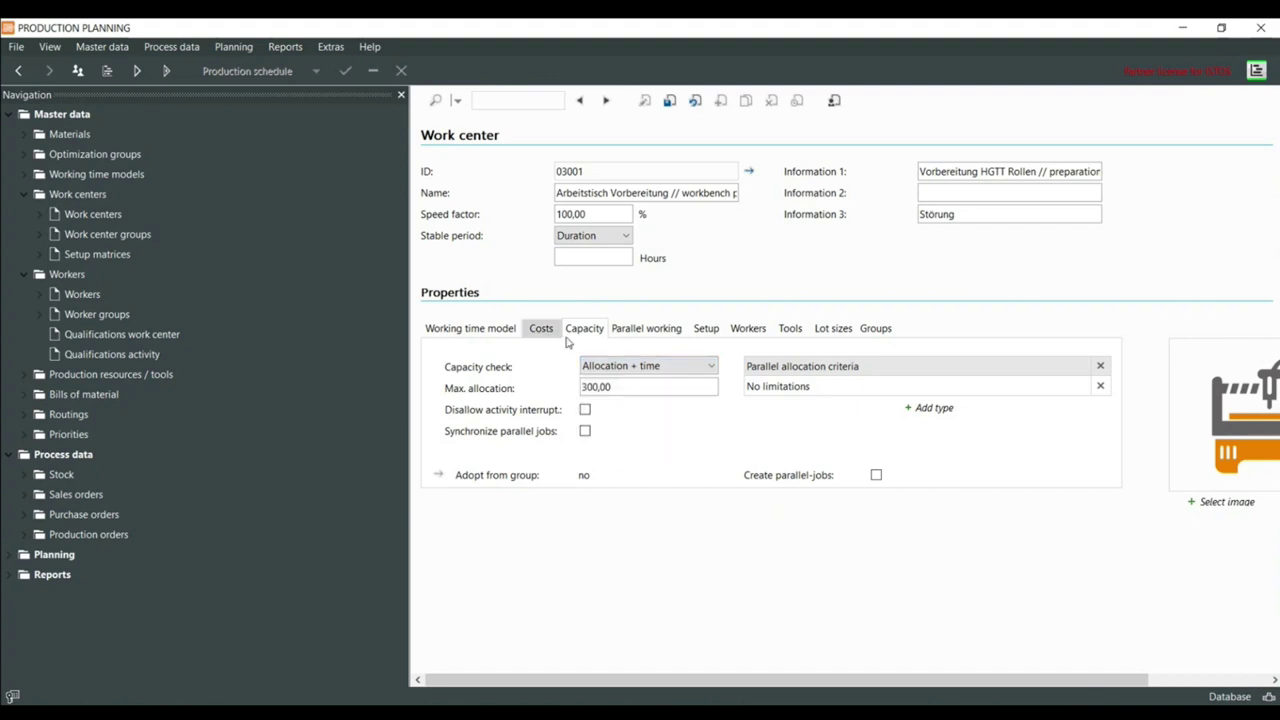
double_click(597, 387)
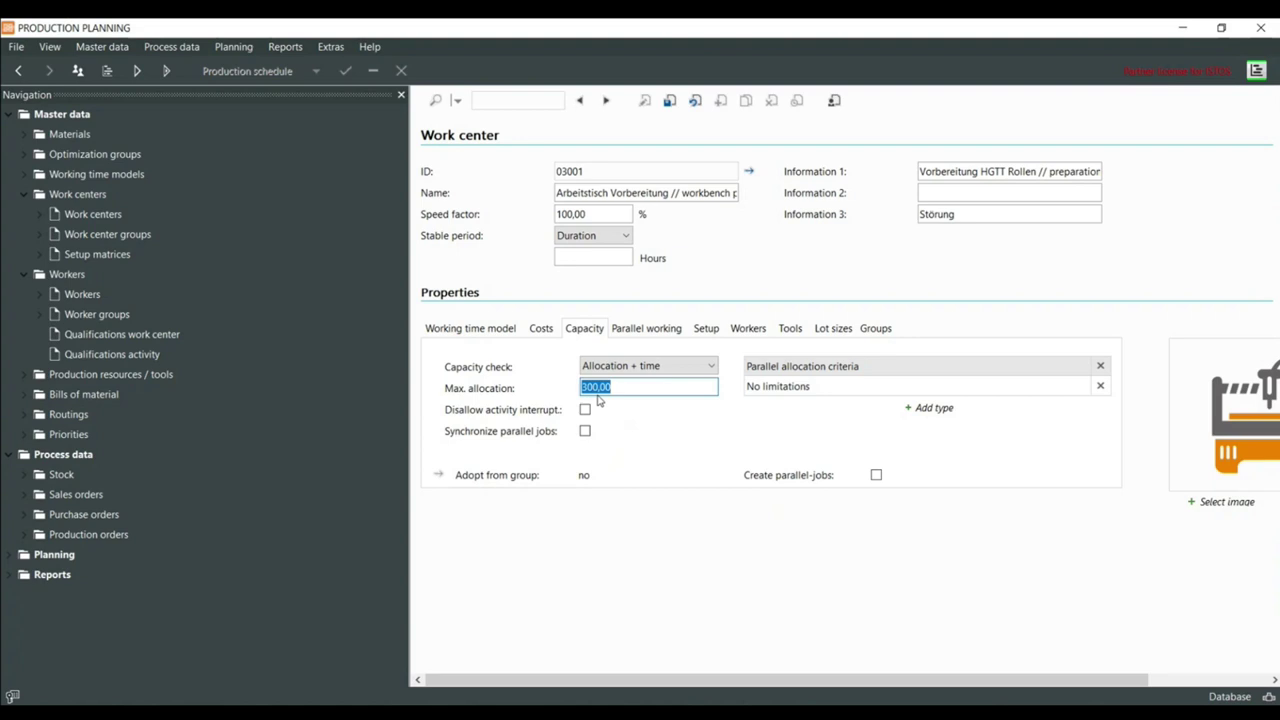
Try the capacity check Allocation, switch it back to Allocation + time, and discard the edits to work center 03001
click(635, 366)
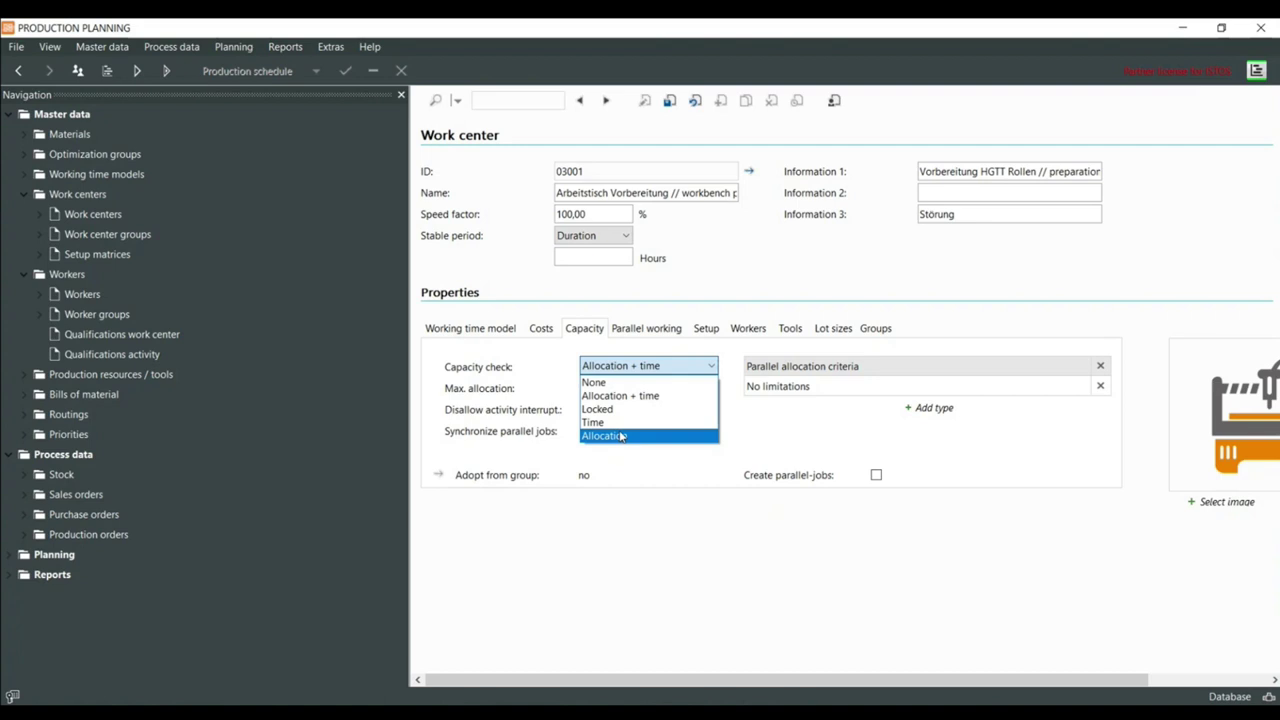
click(618, 436)
click(590, 390)
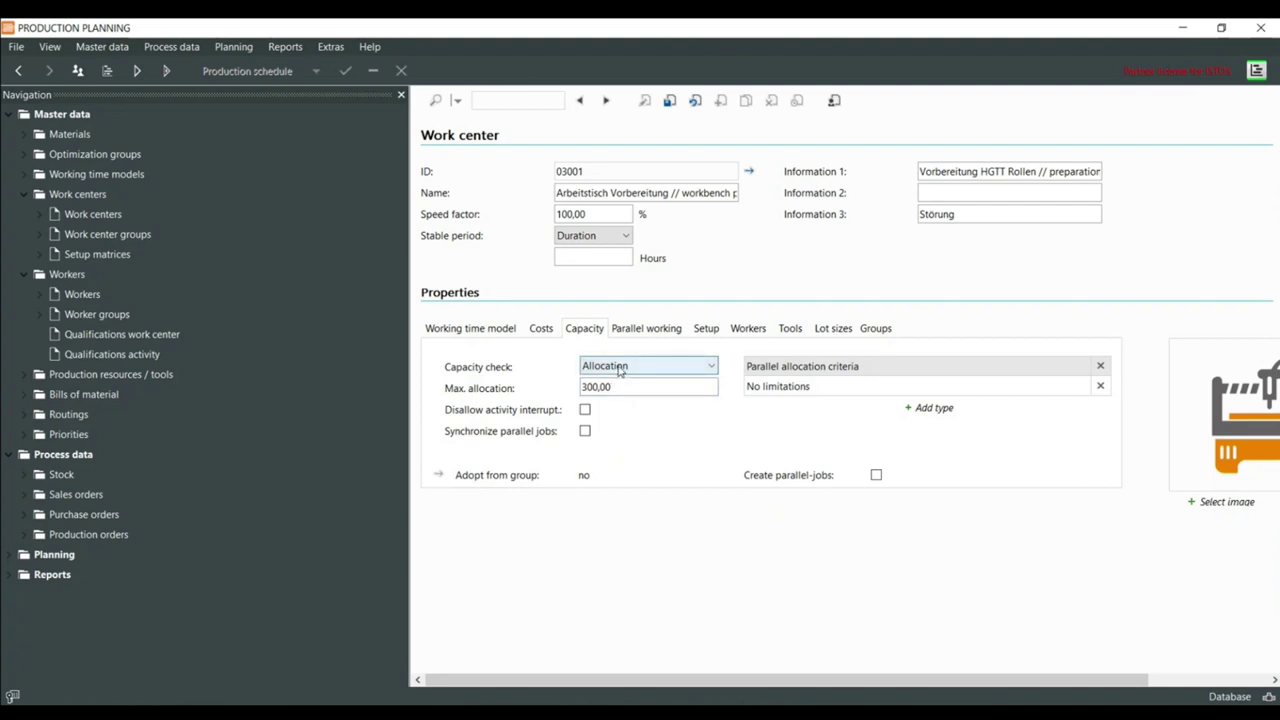
click(620, 370)
click(641, 396)
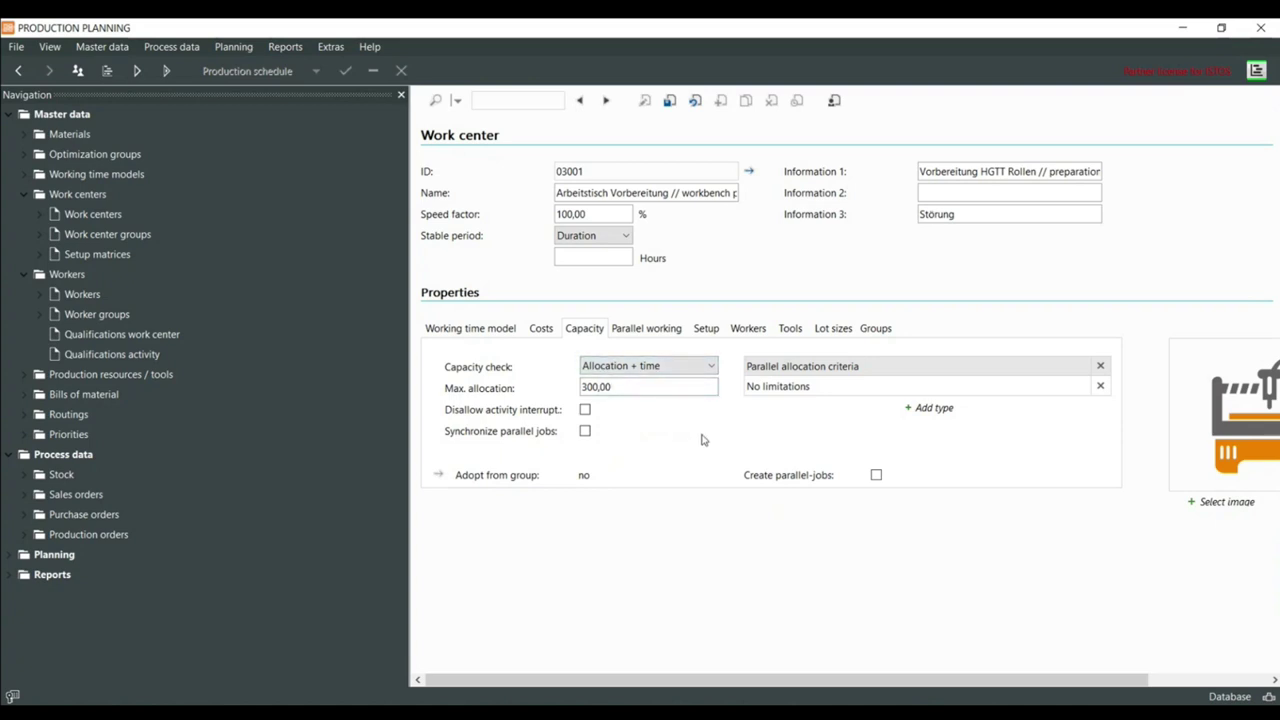
click(692, 104)
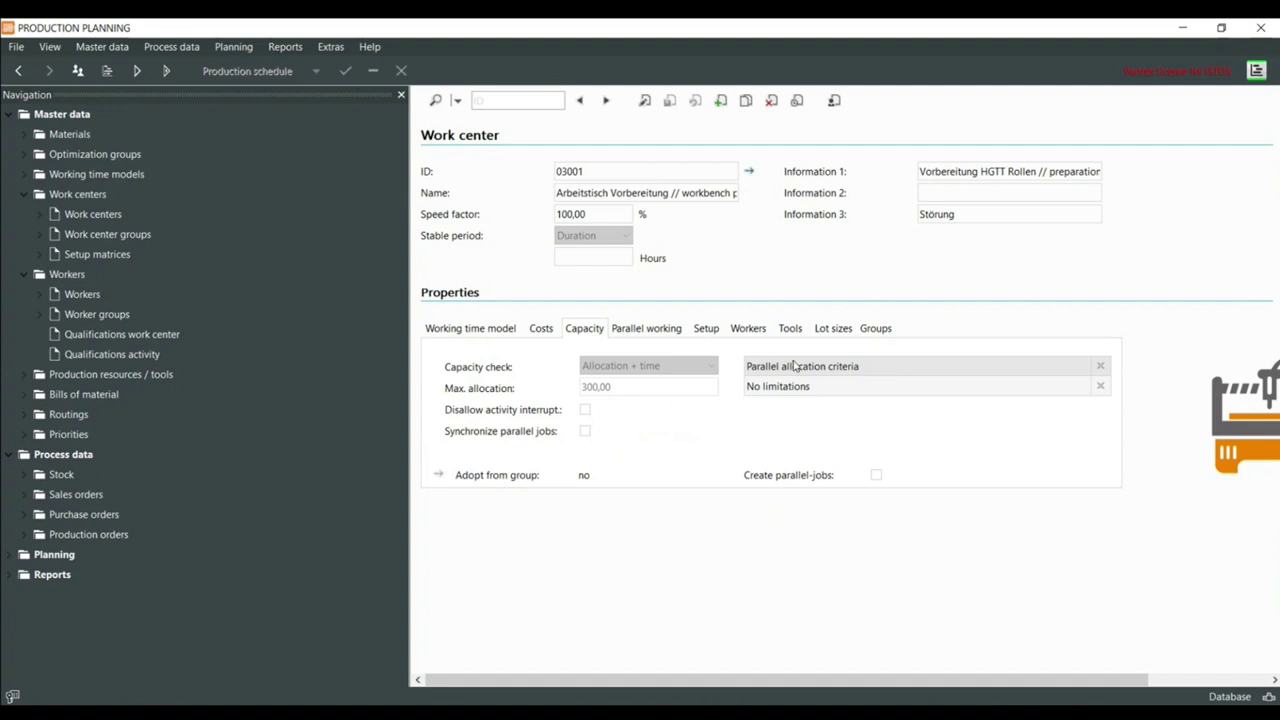
Review the parallel working, setup and workers properties of work center 03001
click(628, 330)
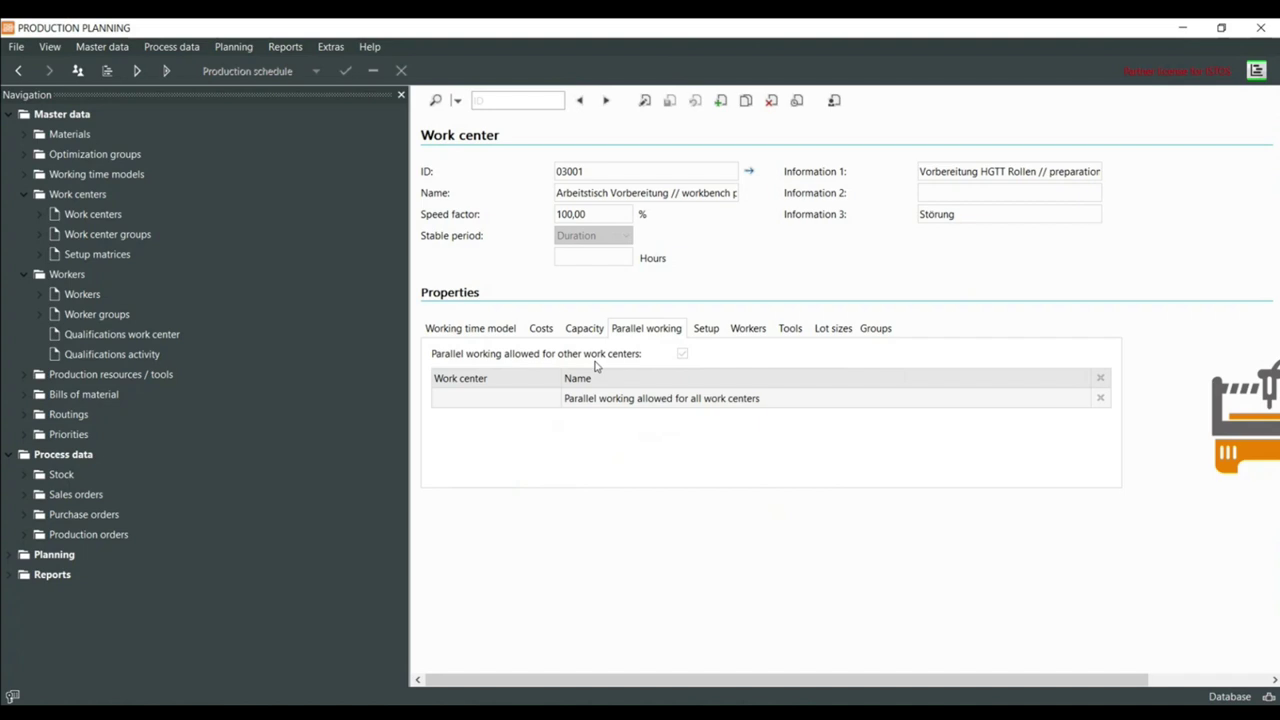
click(682, 355)
click(707, 331)
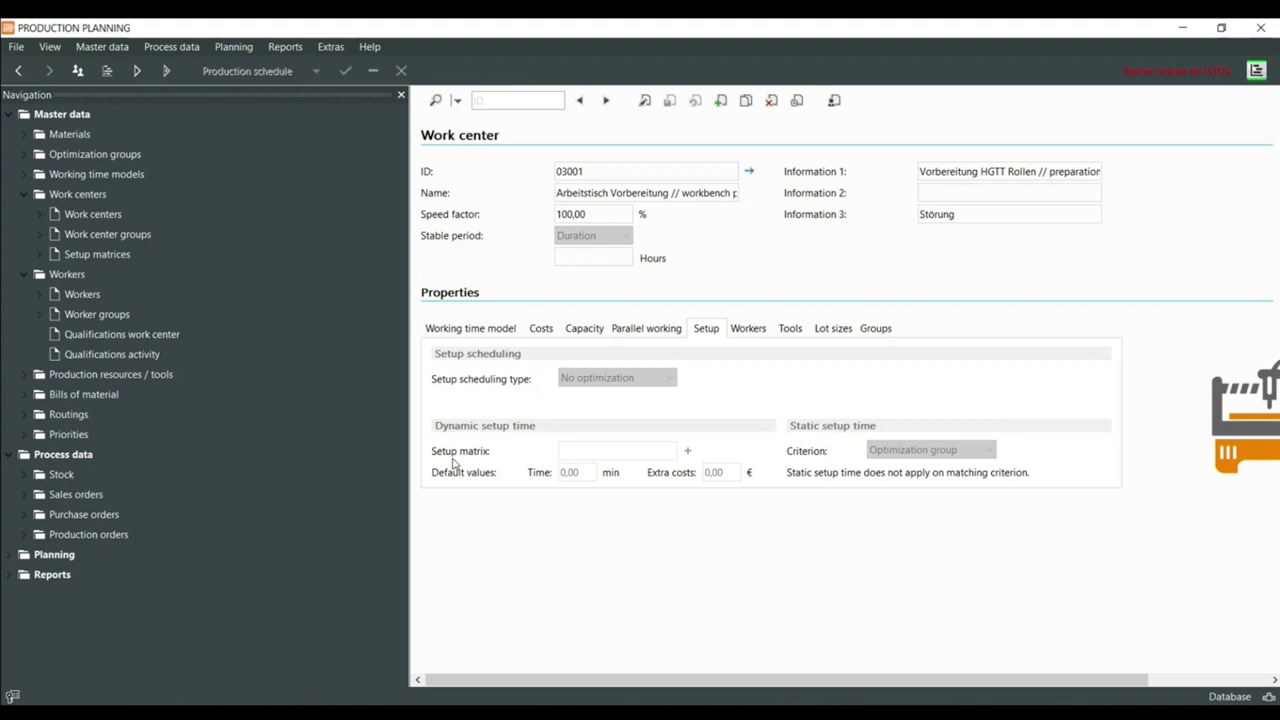
click(757, 334)
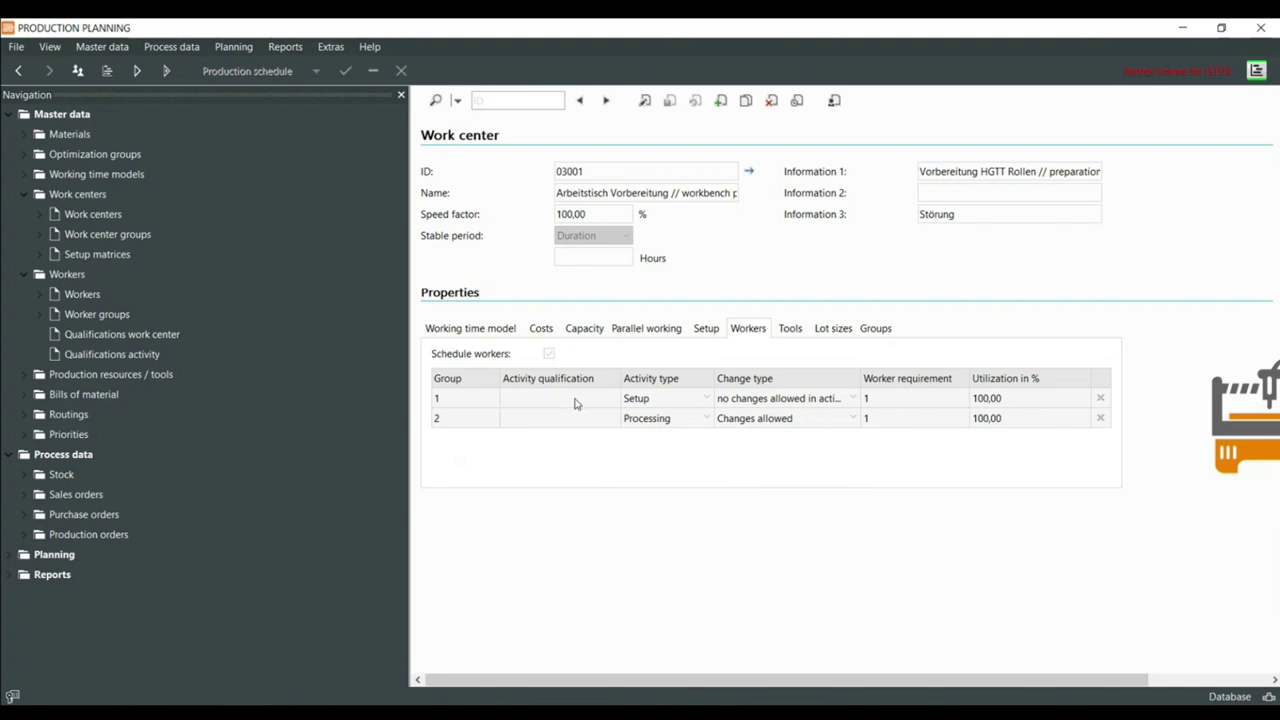
Review the tools of work center 03001 with the tool name column widened, and its lot size properties
click(792, 330)
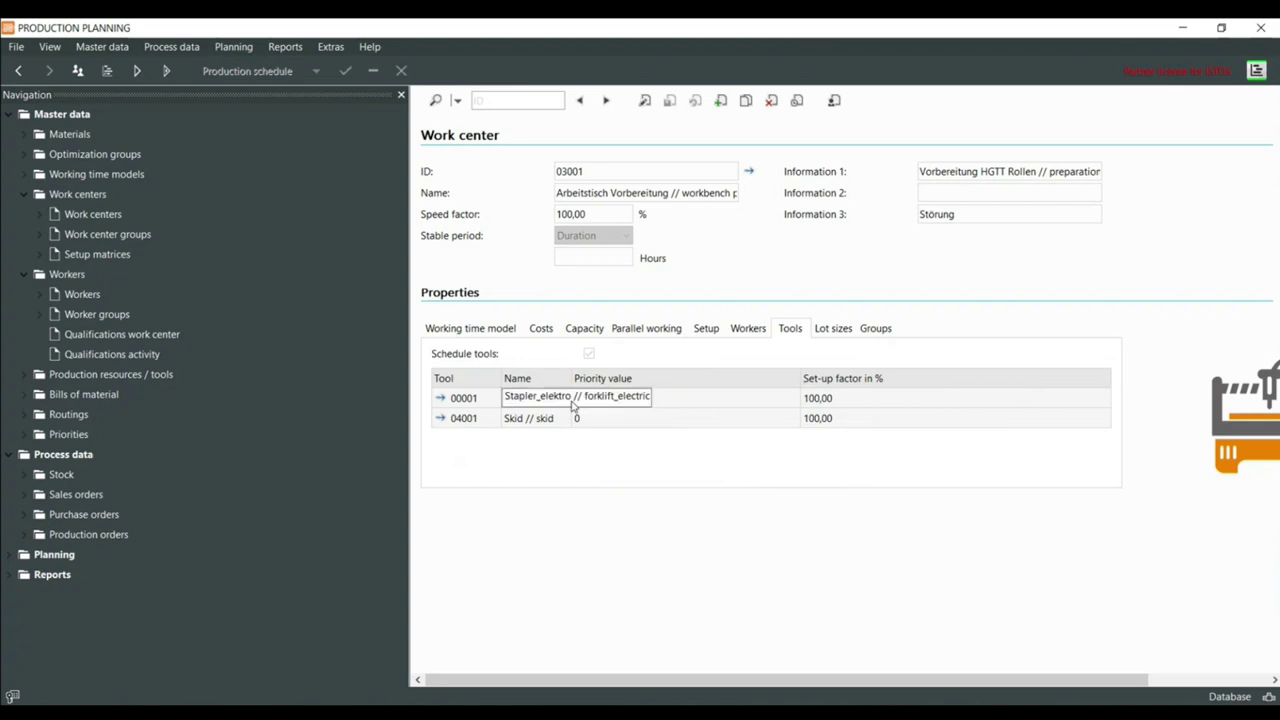
drag(570, 377, 727, 372)
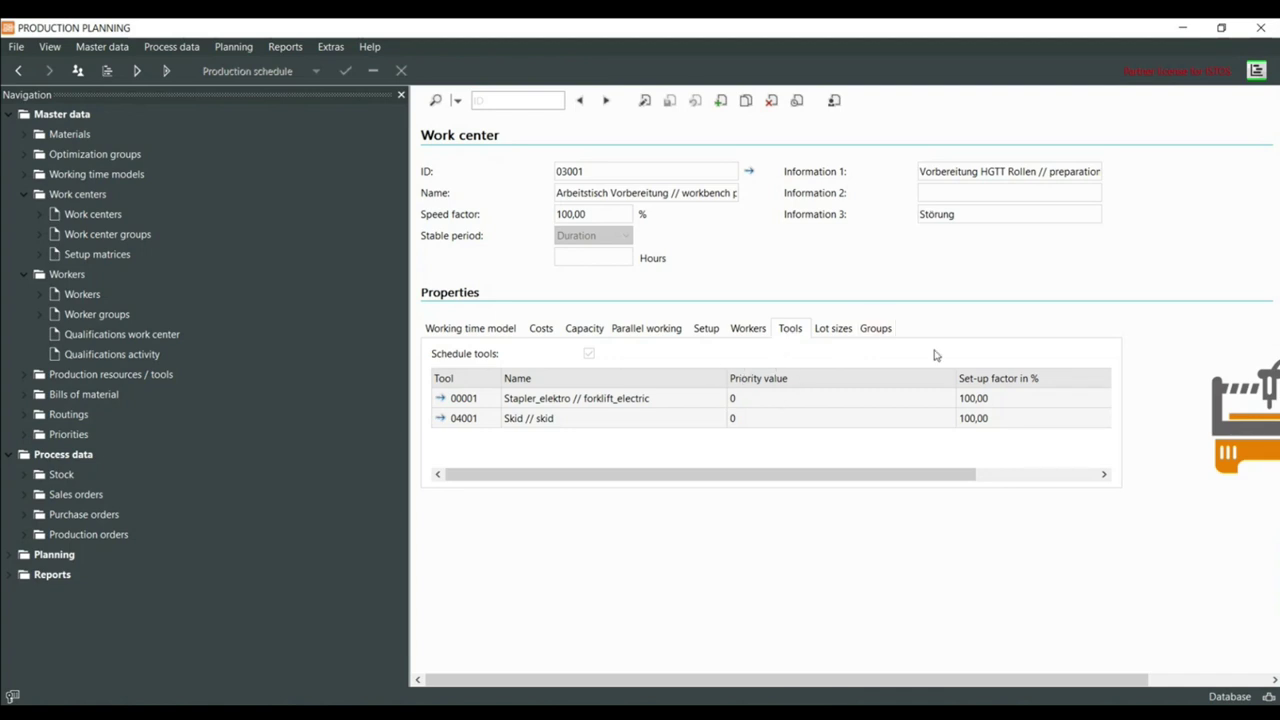
click(835, 338)
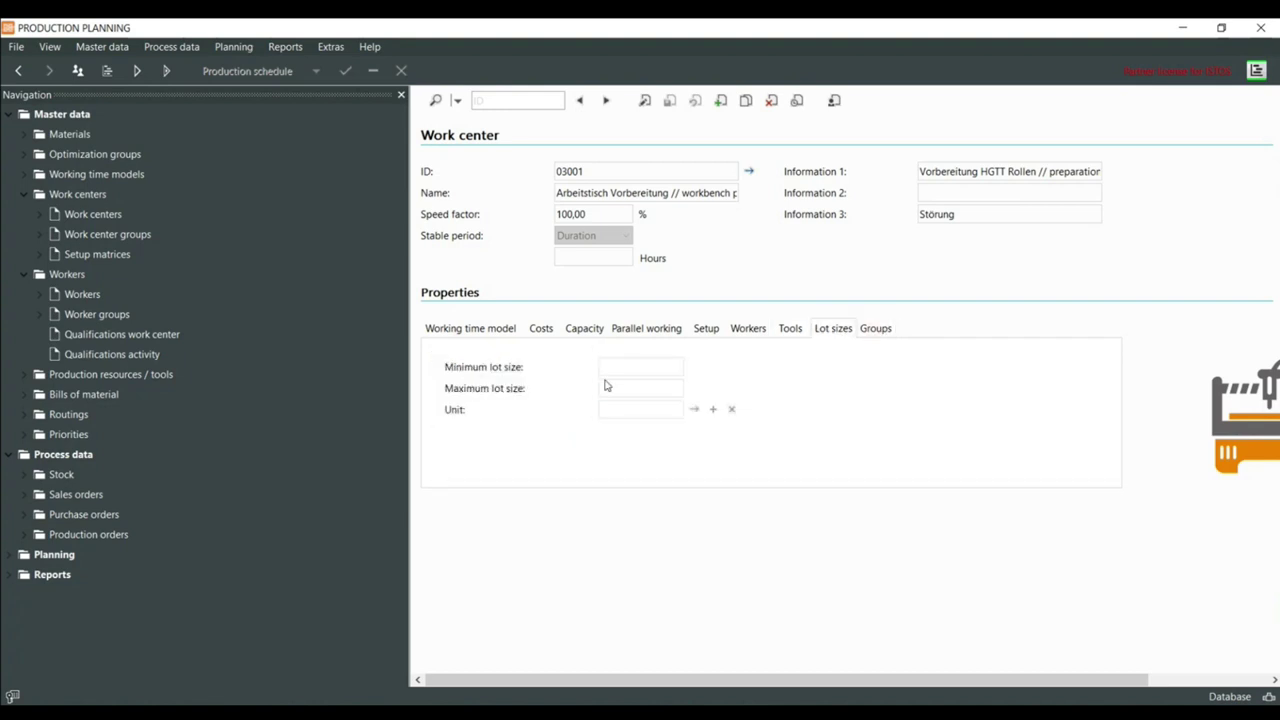
click(651, 411)
View the conversions of the units mile and m under Materials, return to work center 03001 and collapse the units list
click(24, 134)
click(41, 154)
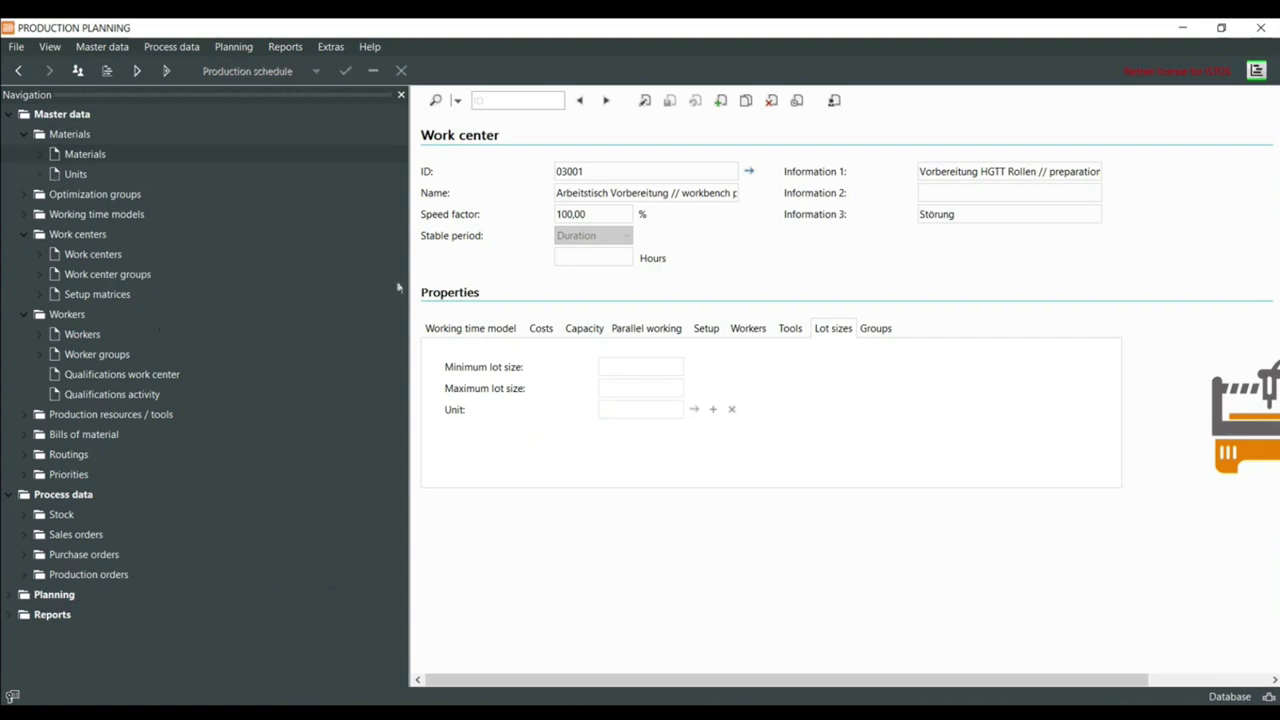
click(38, 176)
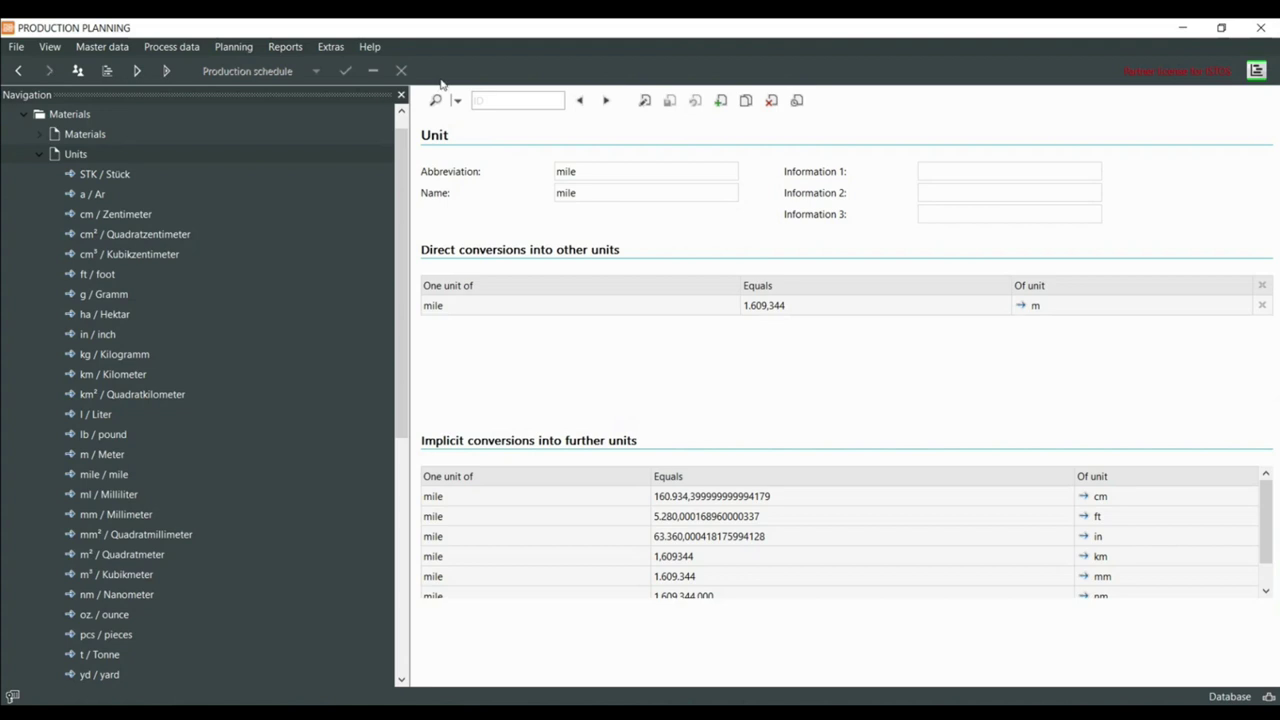
click(579, 100)
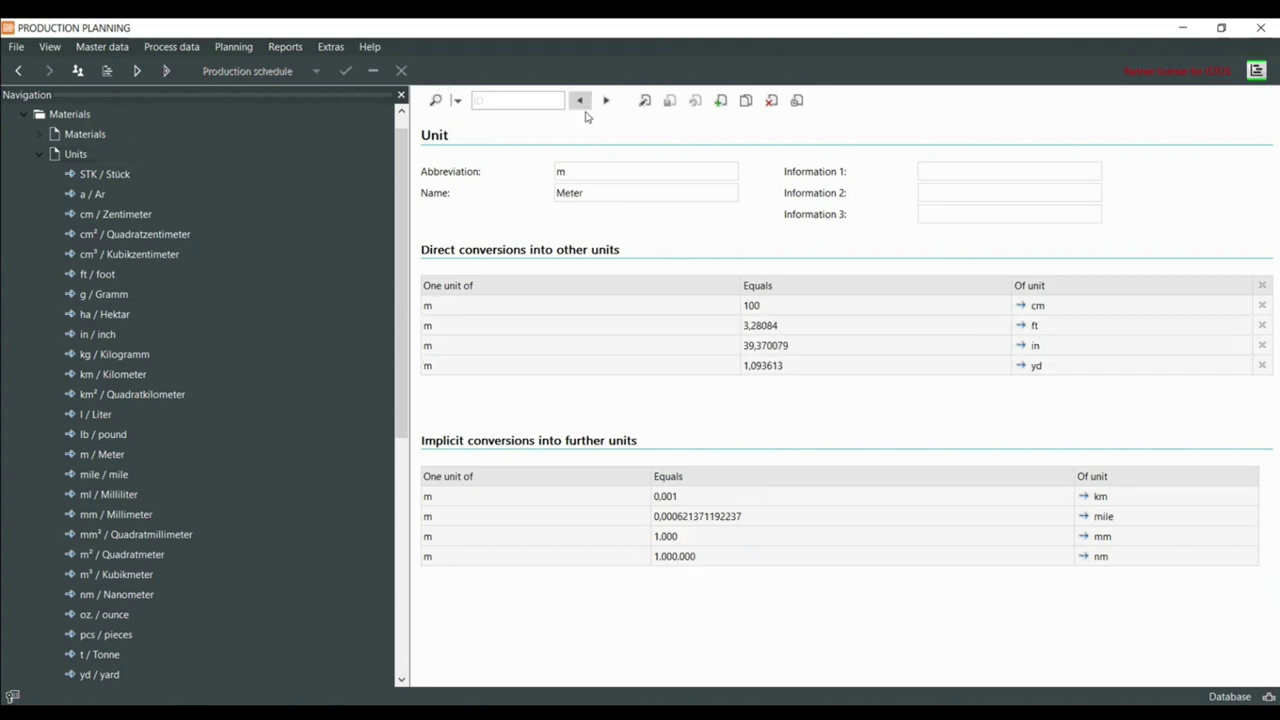
click(18, 70)
click(18, 70)
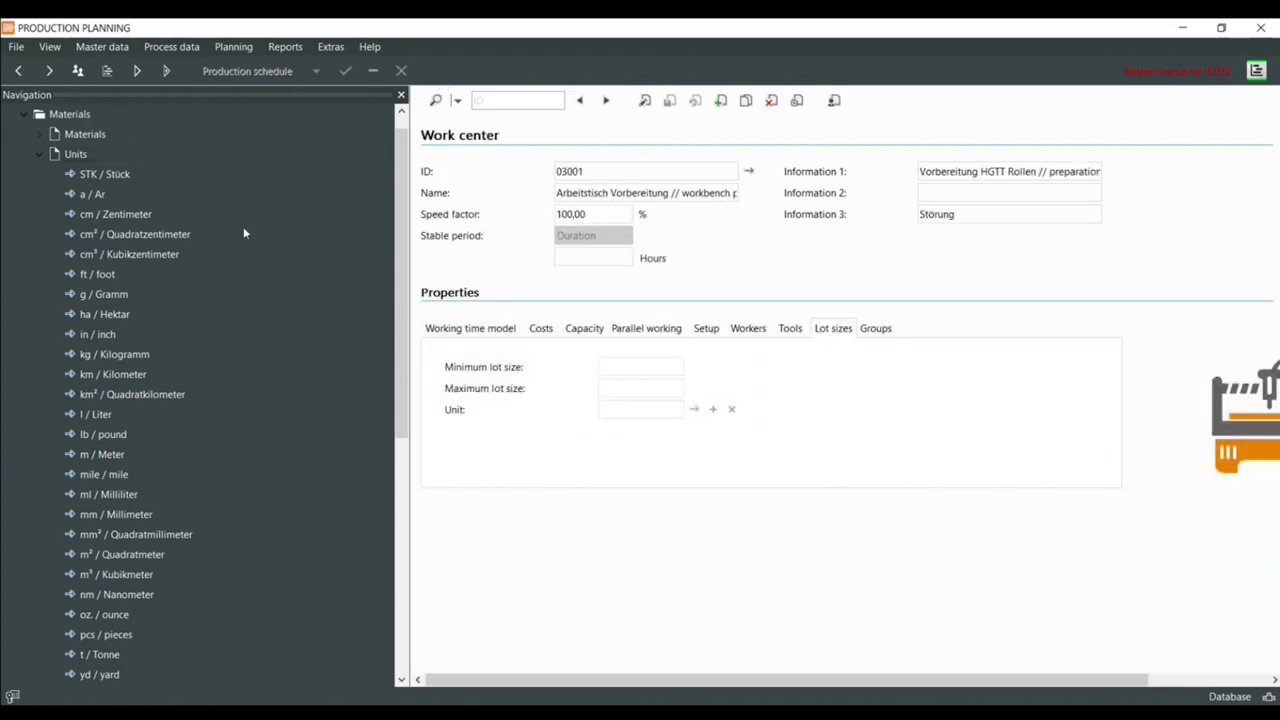
click(55, 155)
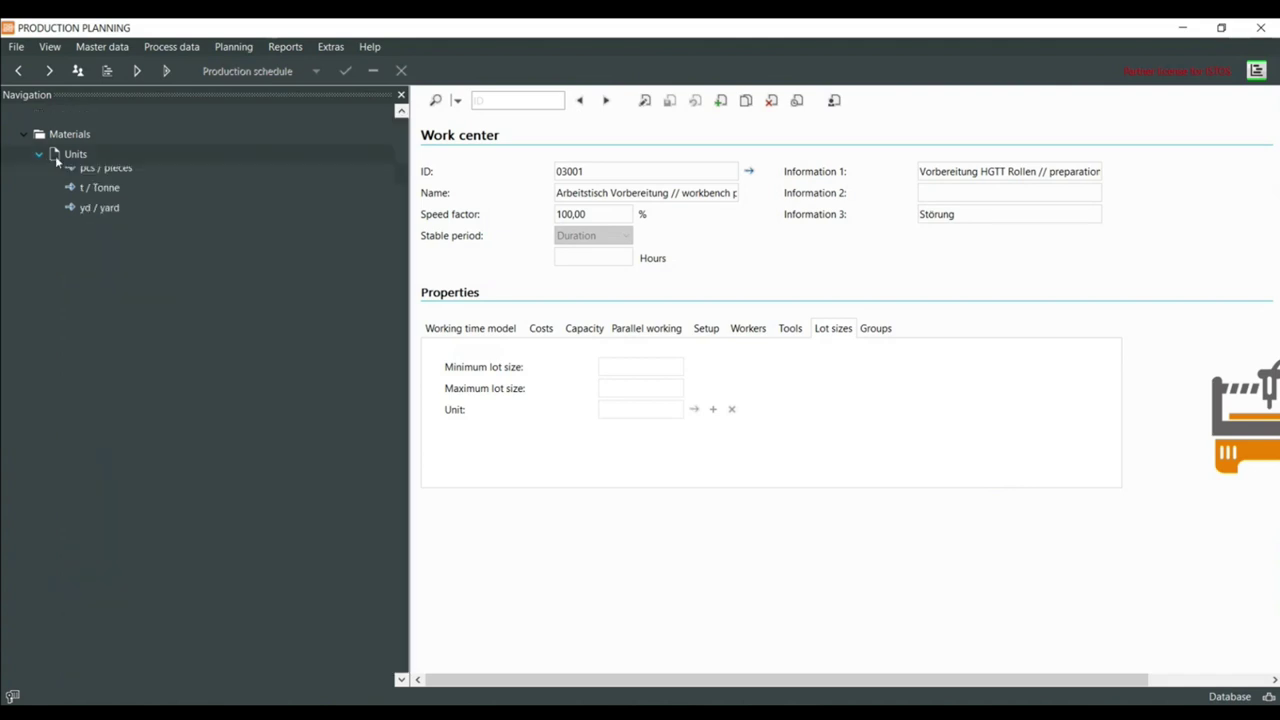
Review the group membership of work center 03001 and expand the lists of worker groups, work center groups and setup matrices
click(875, 329)
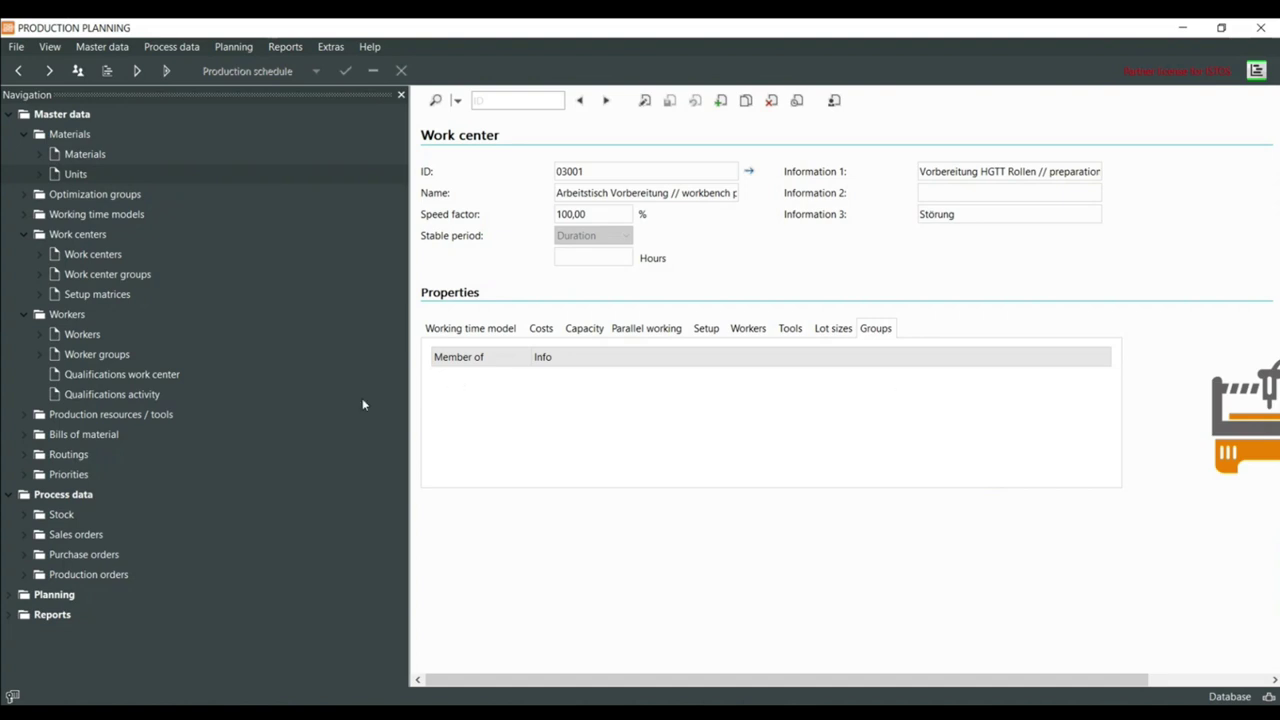
click(45, 356)
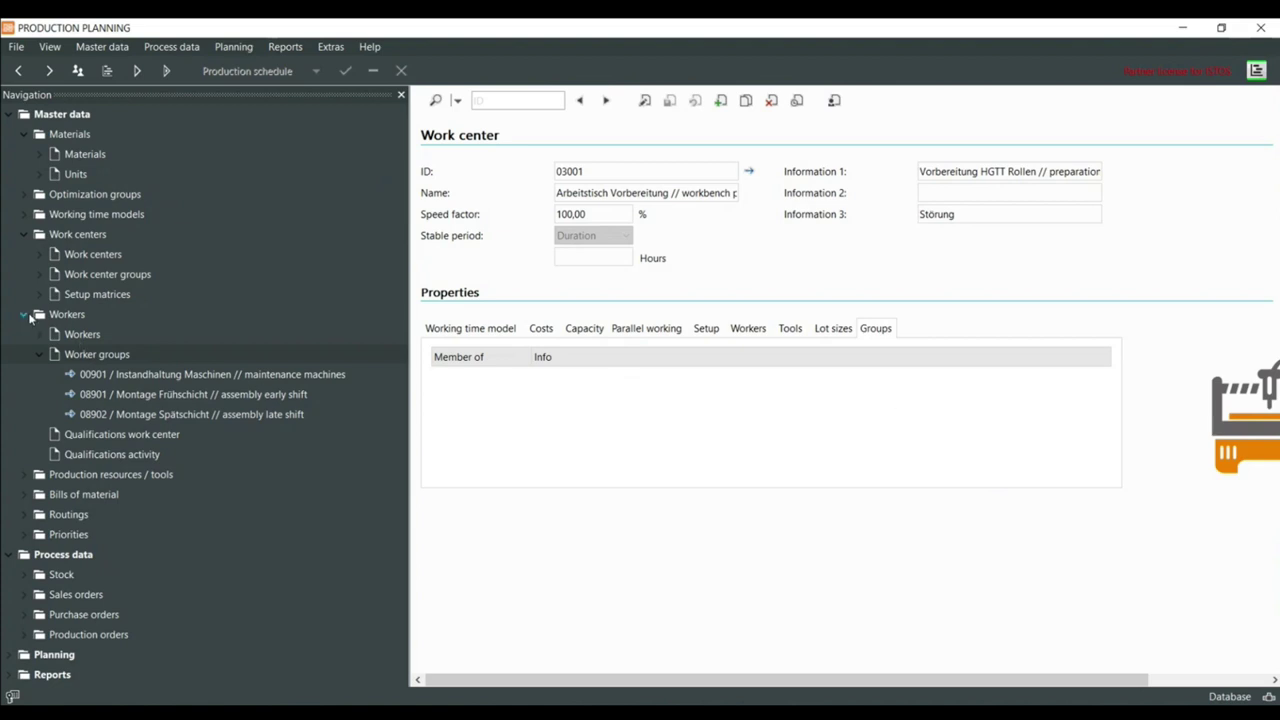
click(40, 276)
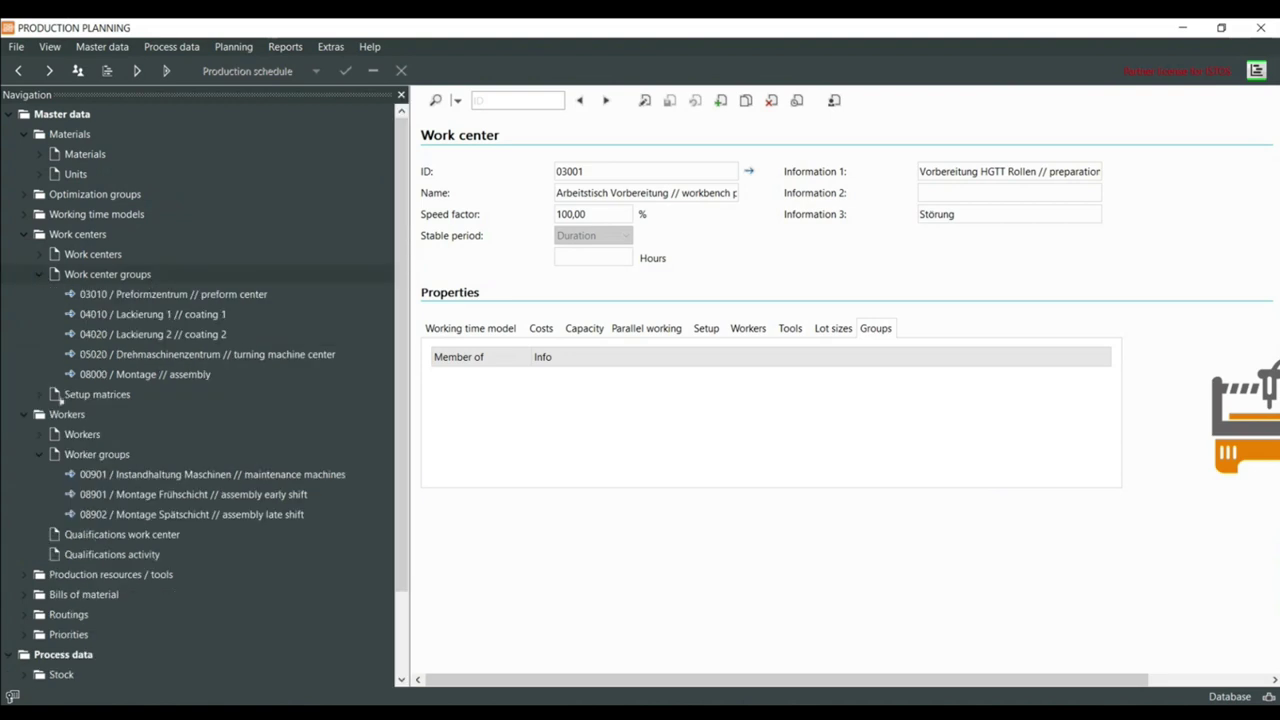
click(45, 396)
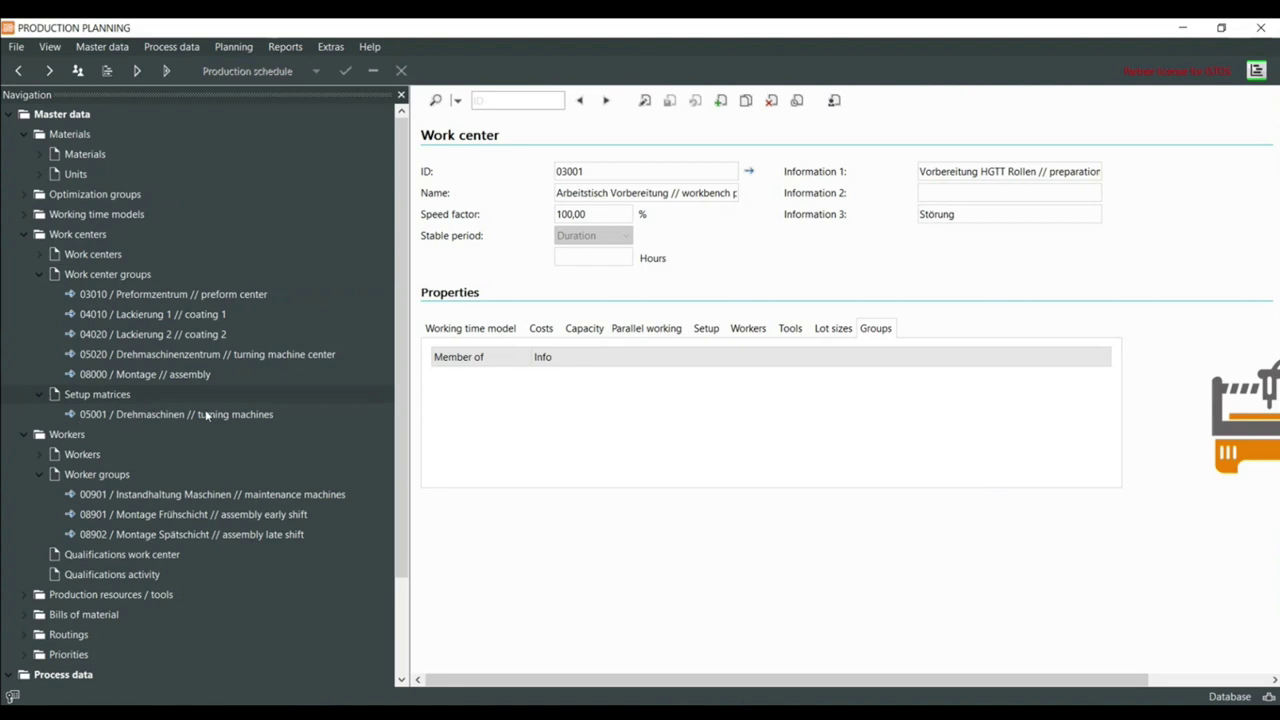
Open setup matrix 05001 Drehmaschinen // turning machines and sort its setup efforts by column 05001 in ascending order
click(130, 414)
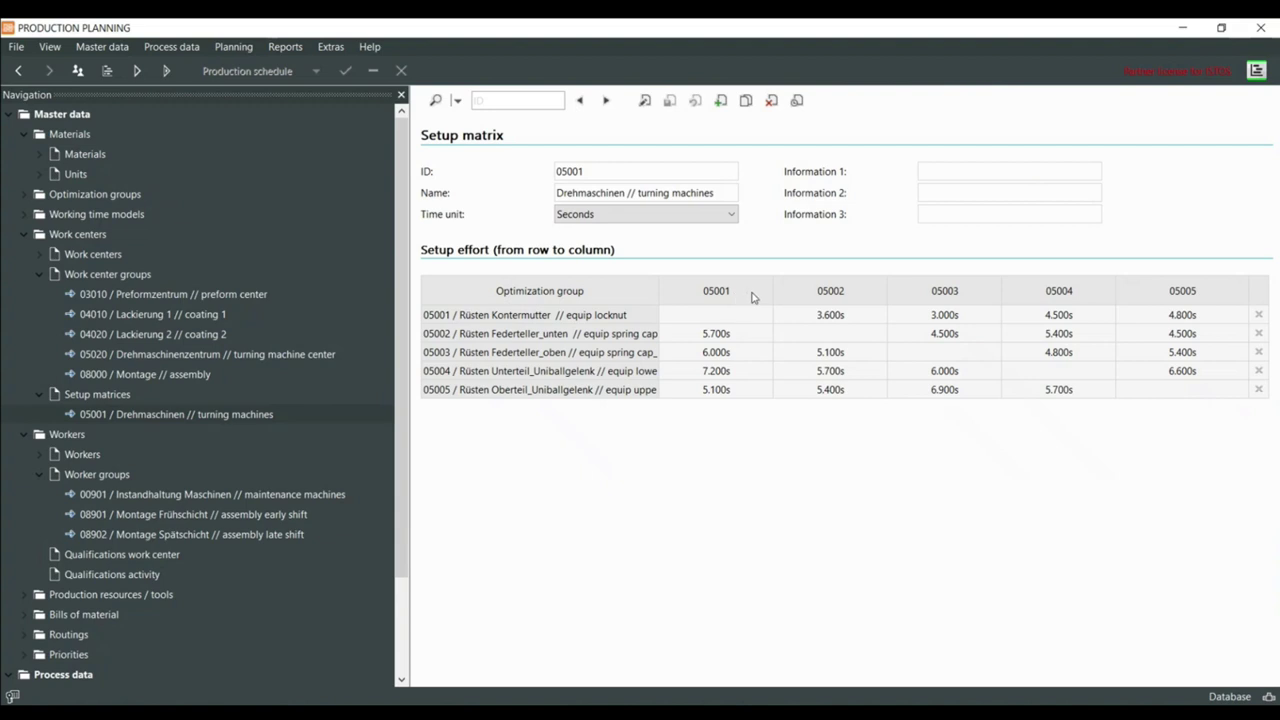
click(719, 298)
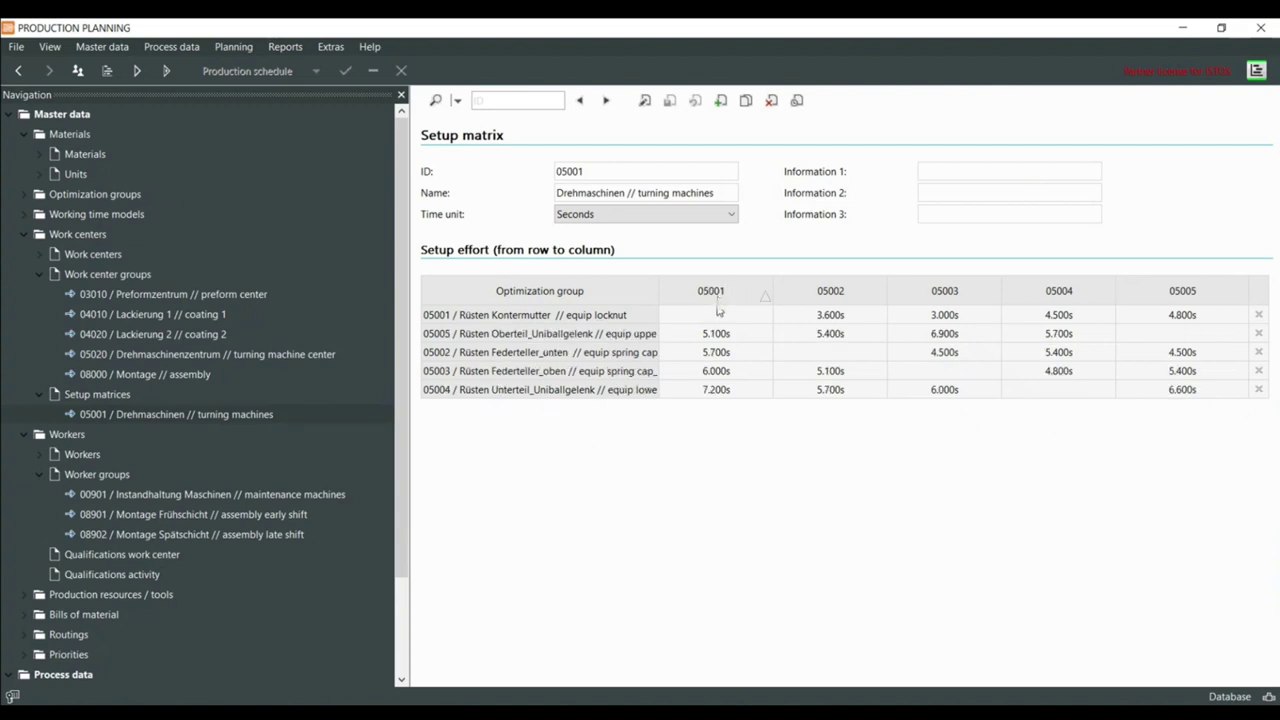
click(717, 303)
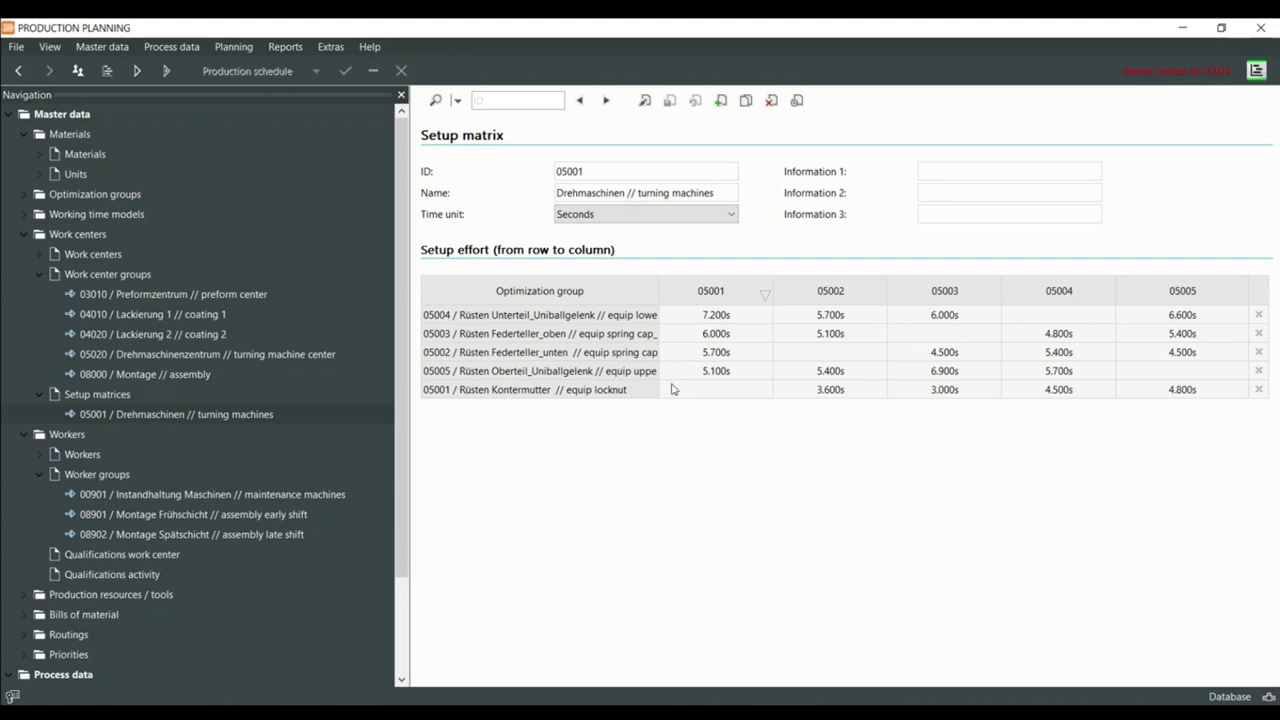
click(735, 302)
Widen the Optimization group column and examine the setup times from groups 05001 and 05005 to group 05002
click(733, 316)
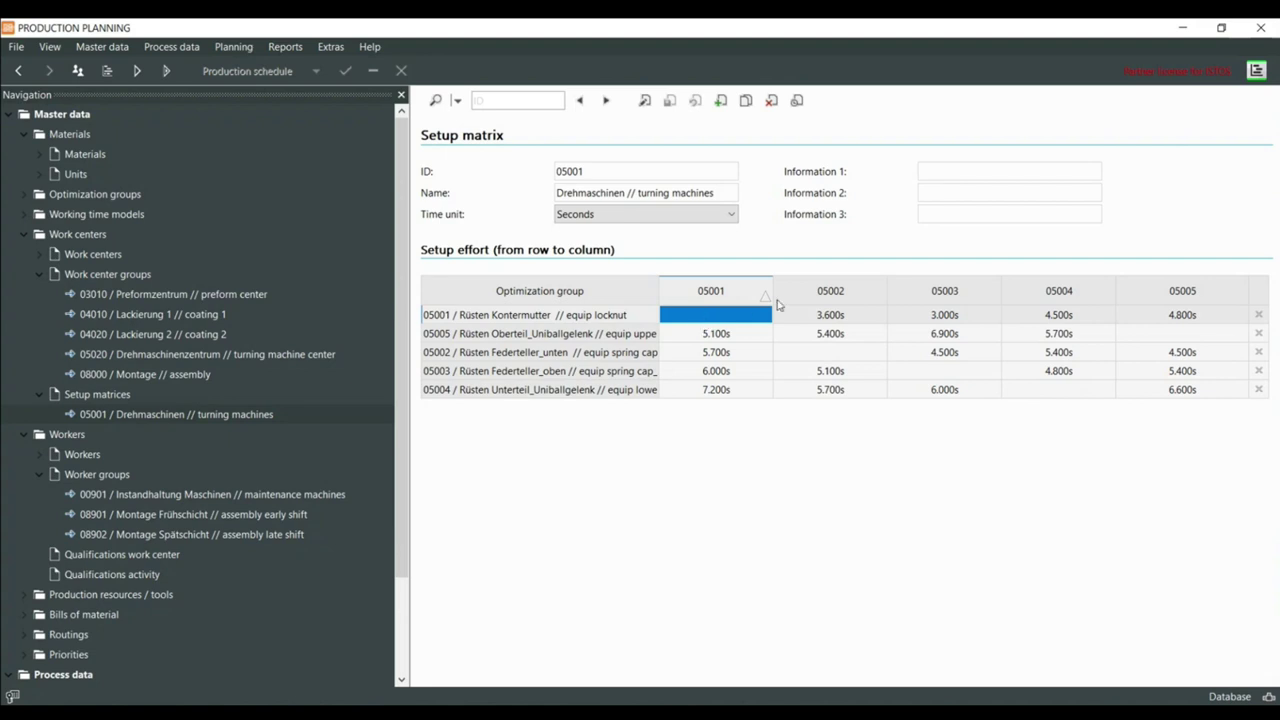
click(831, 318)
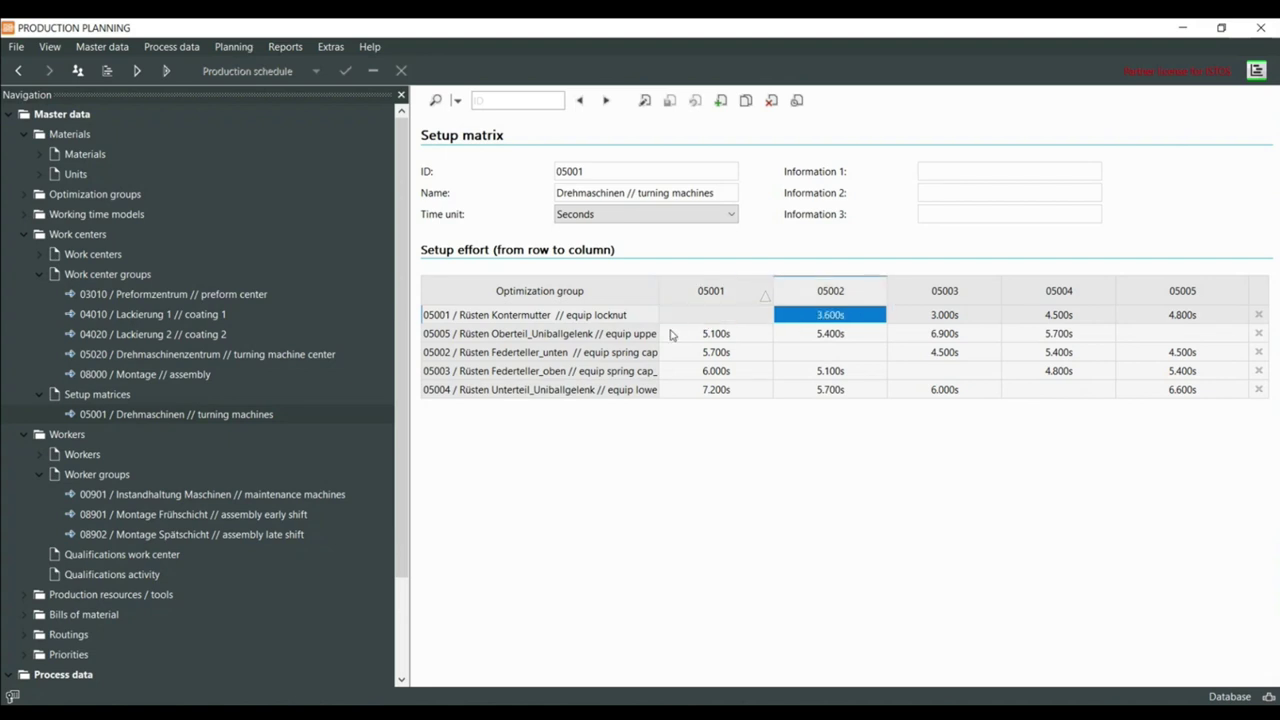
drag(660, 297, 718, 298)
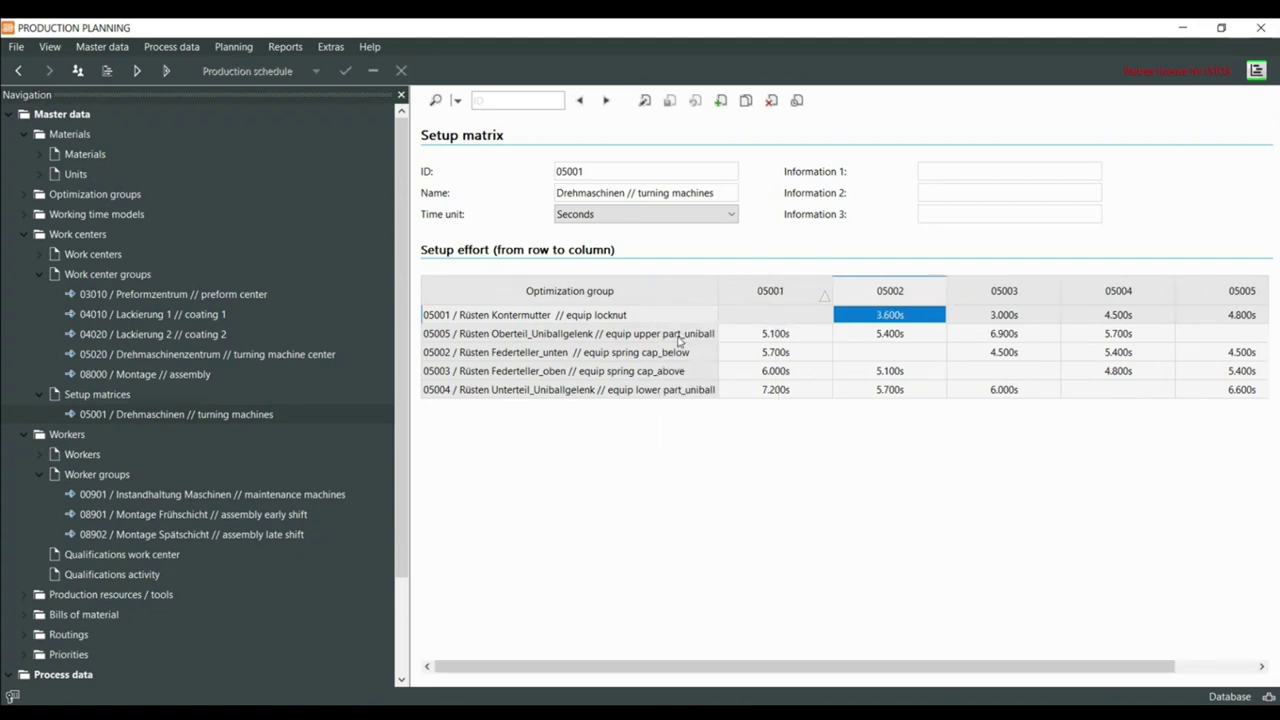
click(886, 339)
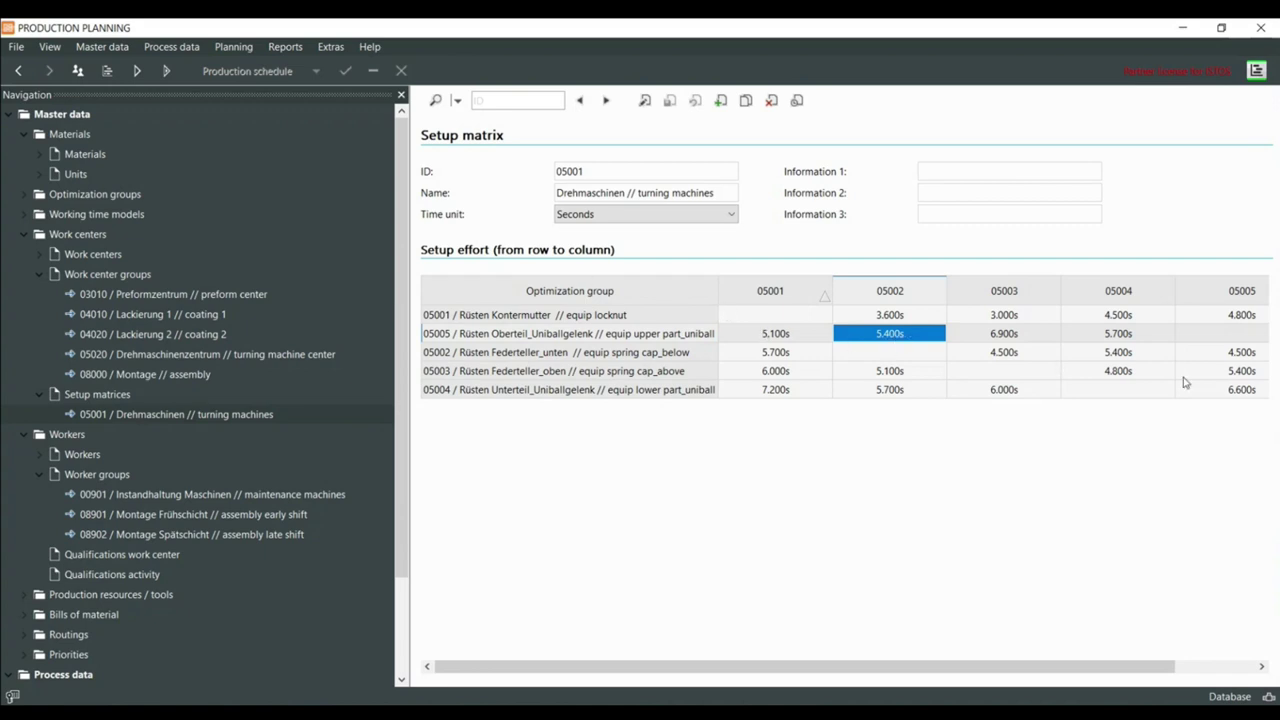
drag(1050, 666, 897, 680)
Open the first worker in the Workers list, narrow the navigation pane, and review the worker's ID, name and information fields
click(41, 455)
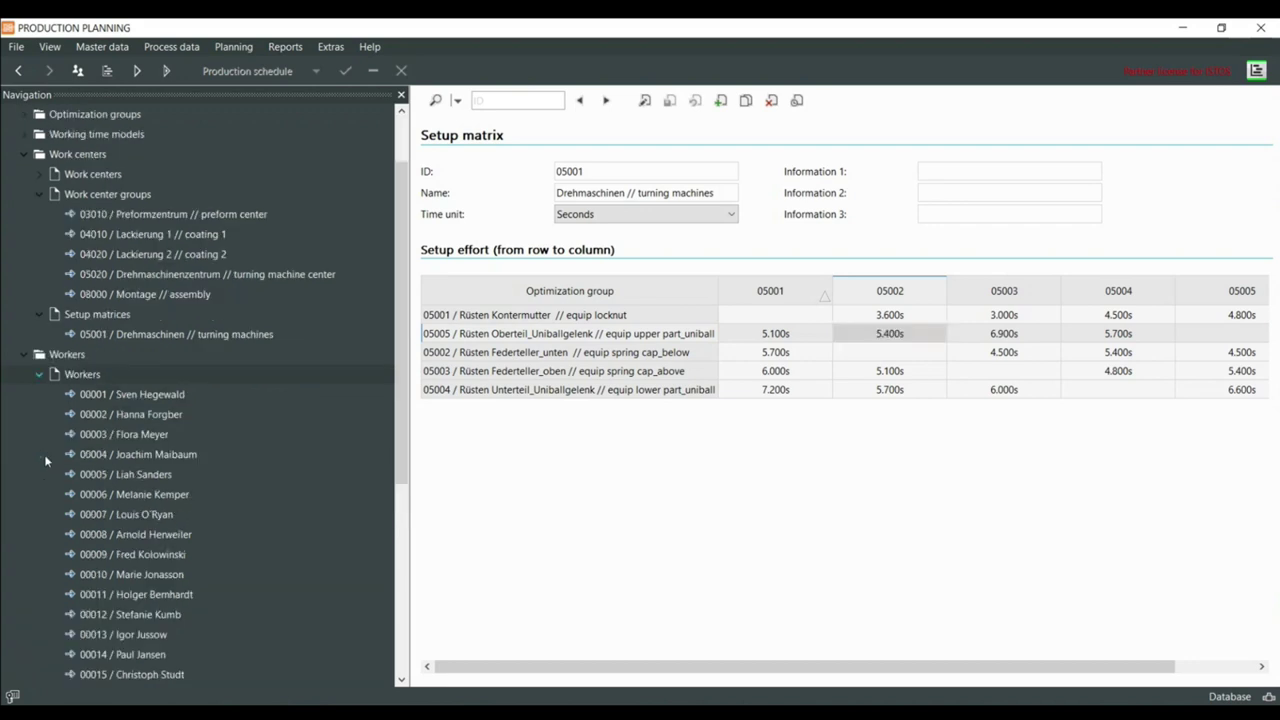
click(149, 400)
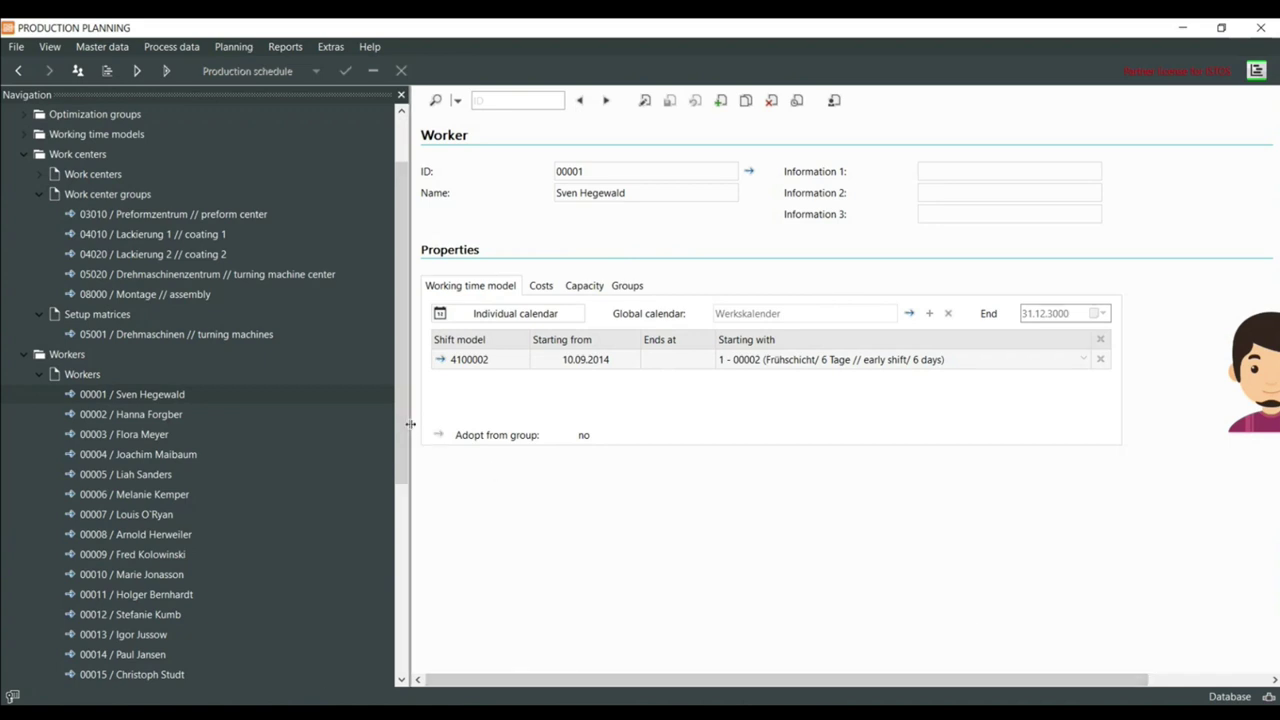
drag(409, 425, 318, 425)
double_click(512, 171)
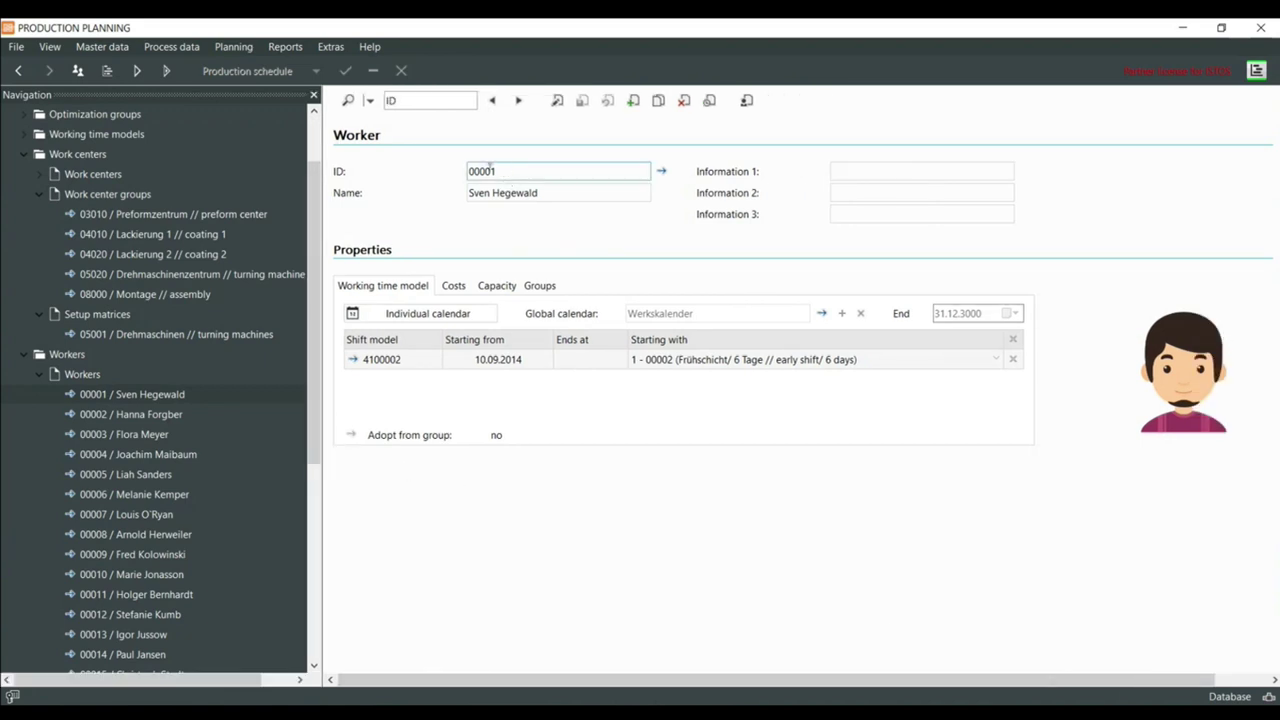
click(551, 191)
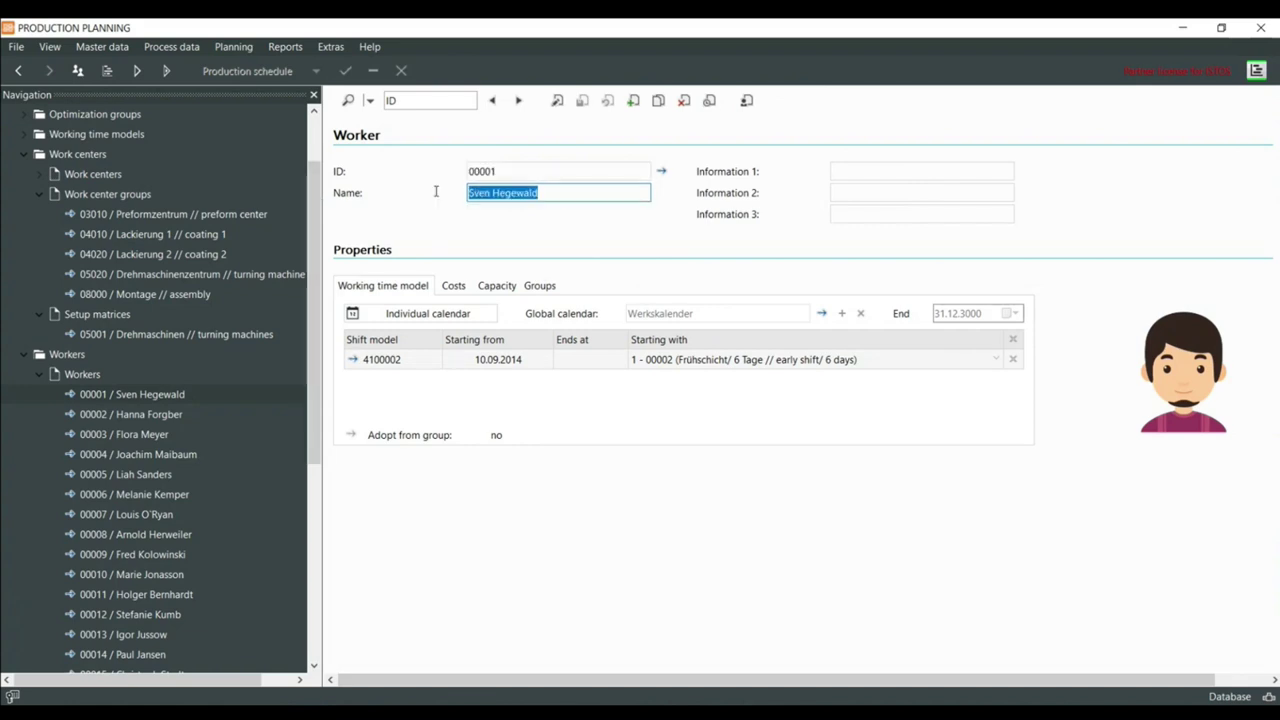
click(900, 170)
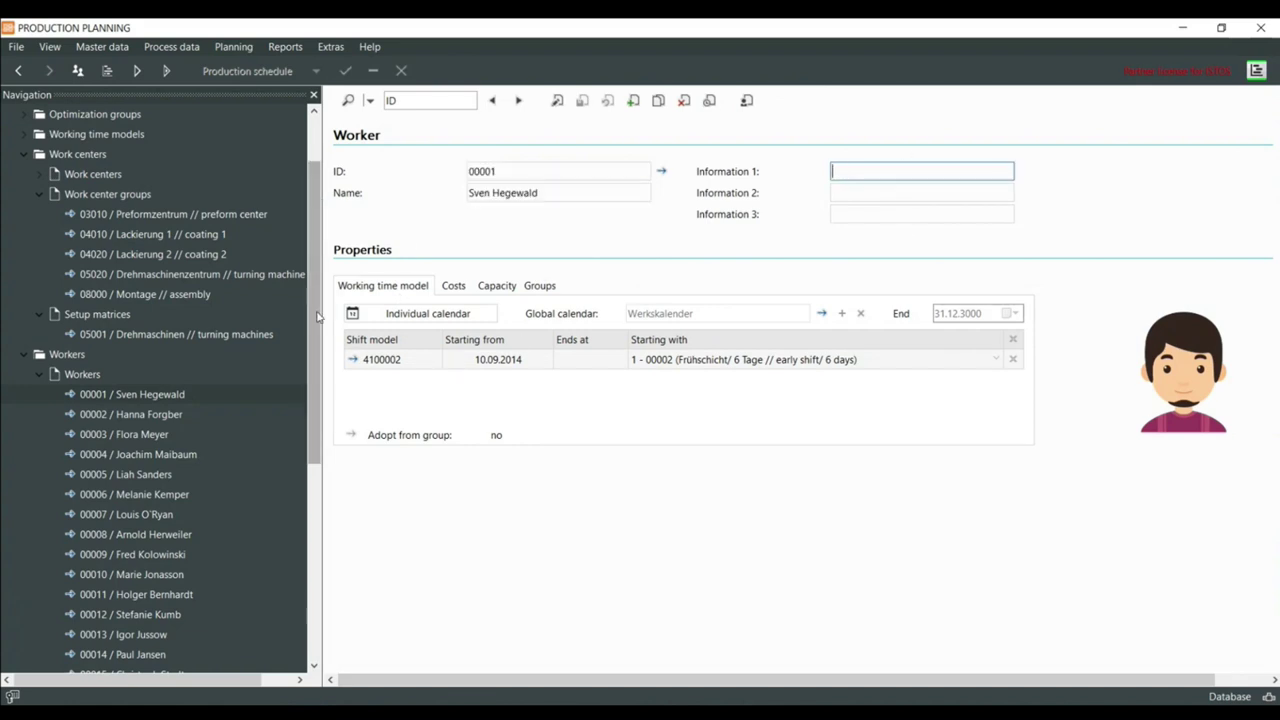
Review the worker's costs, capacity and groups properties and return to the working time model
click(453, 286)
click(497, 286)
click(539, 286)
click(497, 286)
click(415, 287)
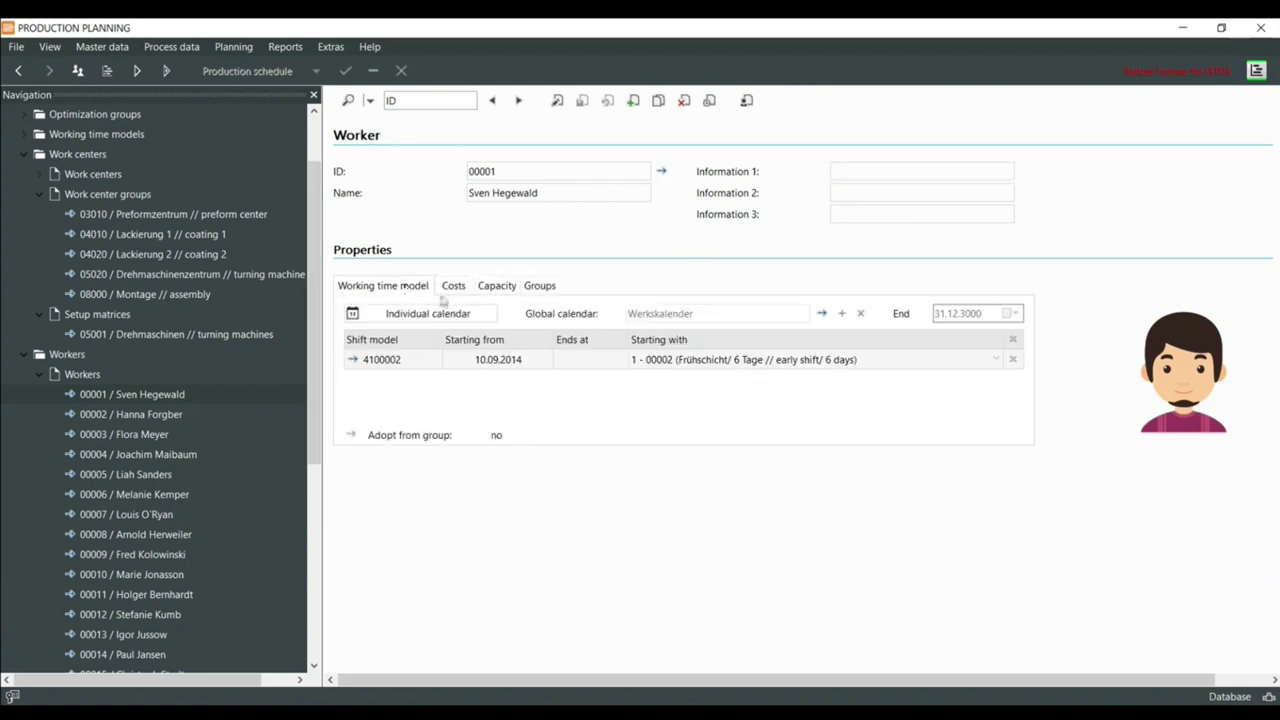
Review the worker's costs and capacity properties, finishing on the costs
click(456, 287)
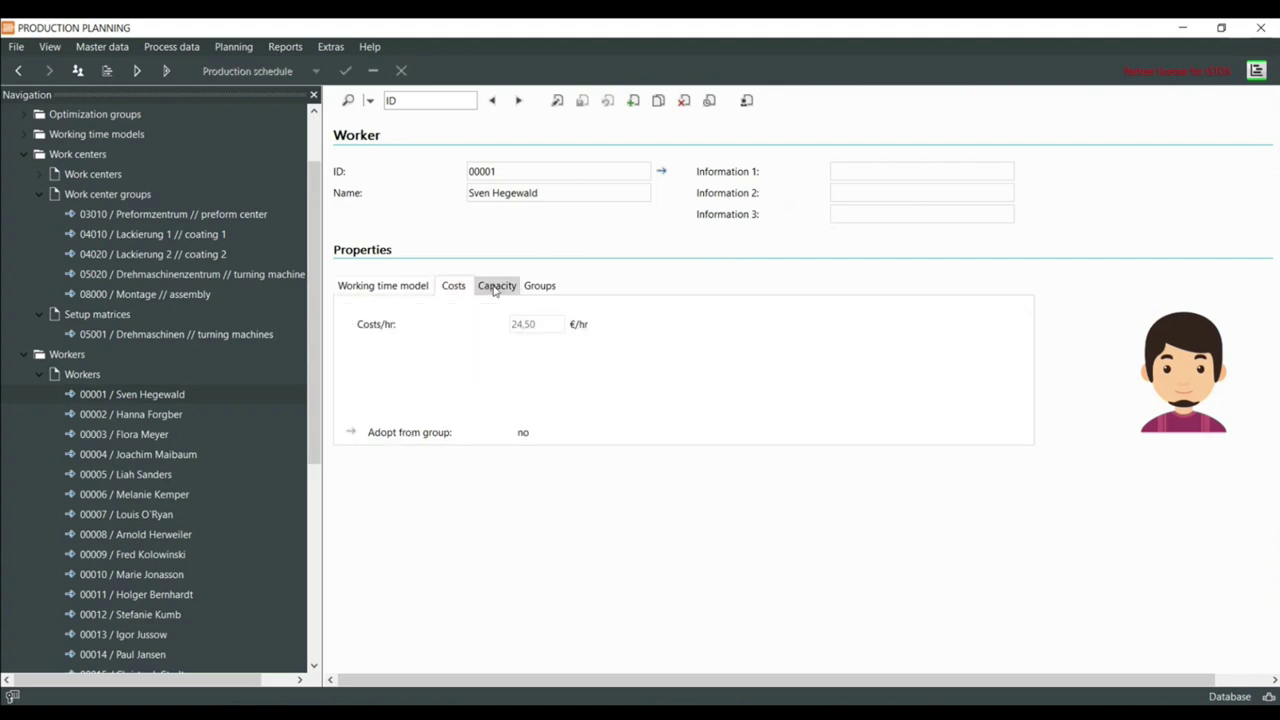
click(497, 287)
click(455, 287)
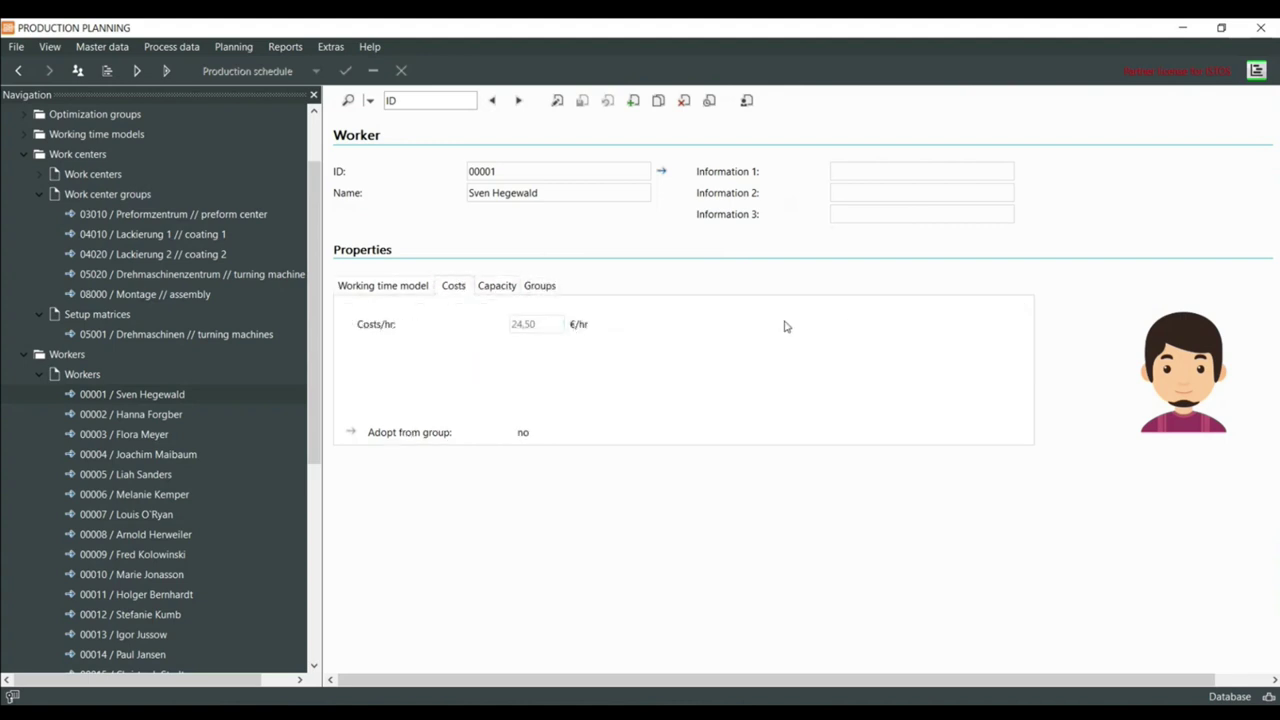
Collapse the Workers and Worker groups lists in the navigation tree and open the work center qualifications matrix
click(41, 374)
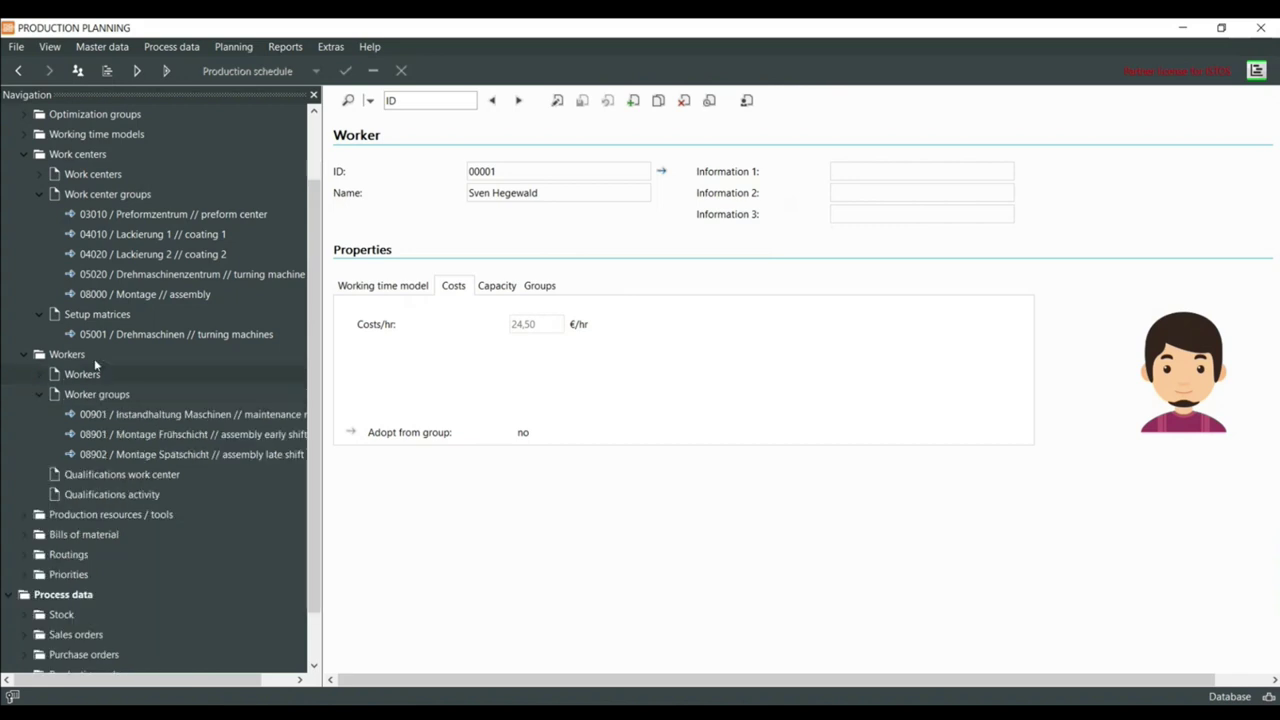
click(40, 395)
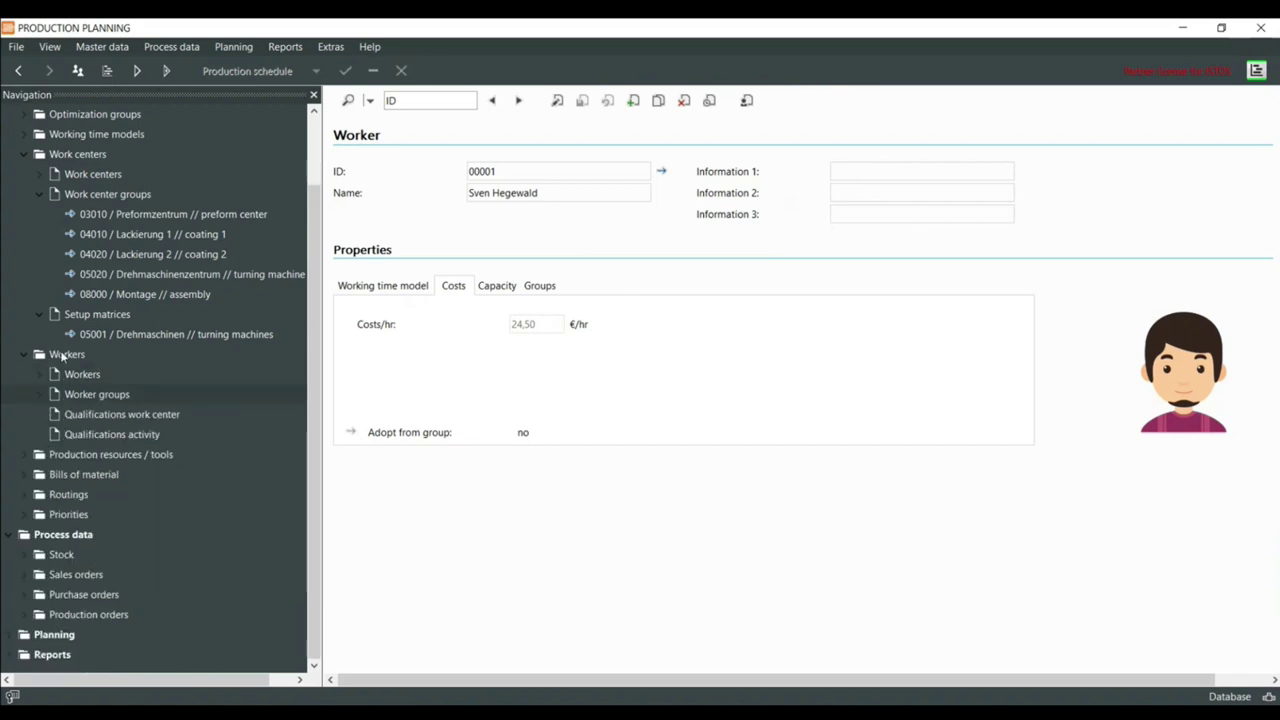
click(98, 416)
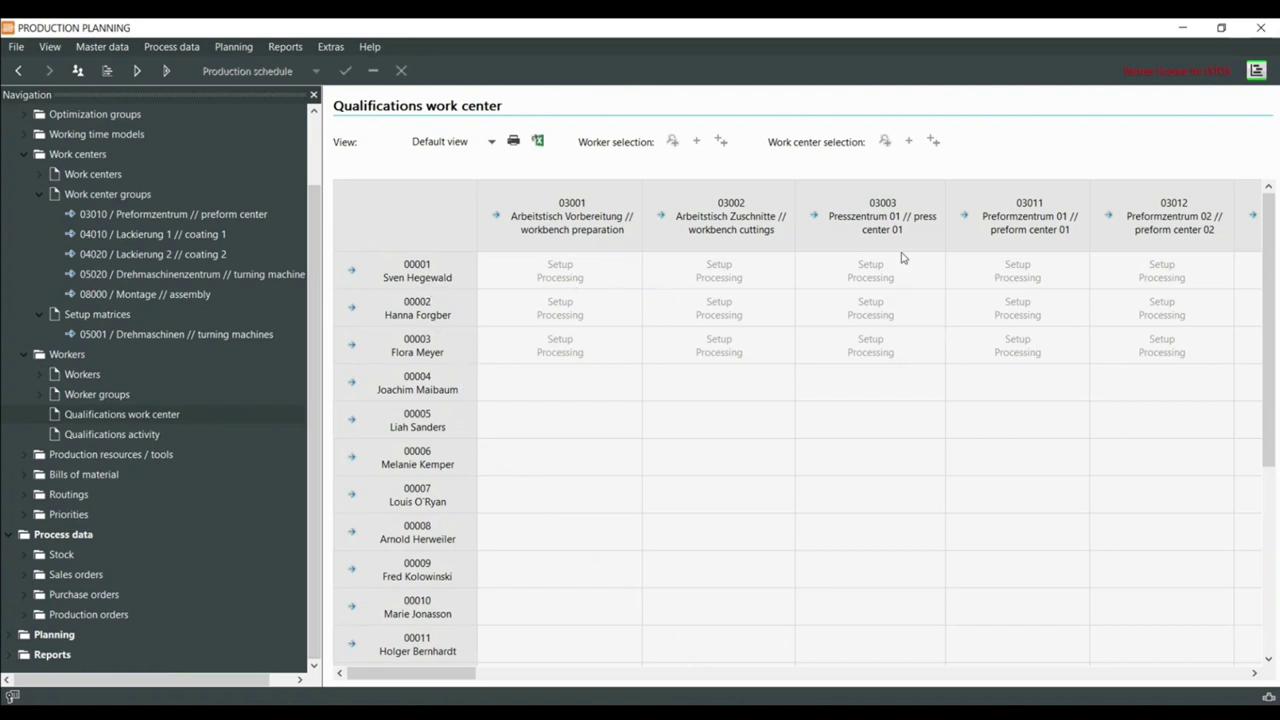
Select the fifth worker's cell for work center 03011 and examine the setup and processing qualifications of all workers and worker groups
click(1024, 414)
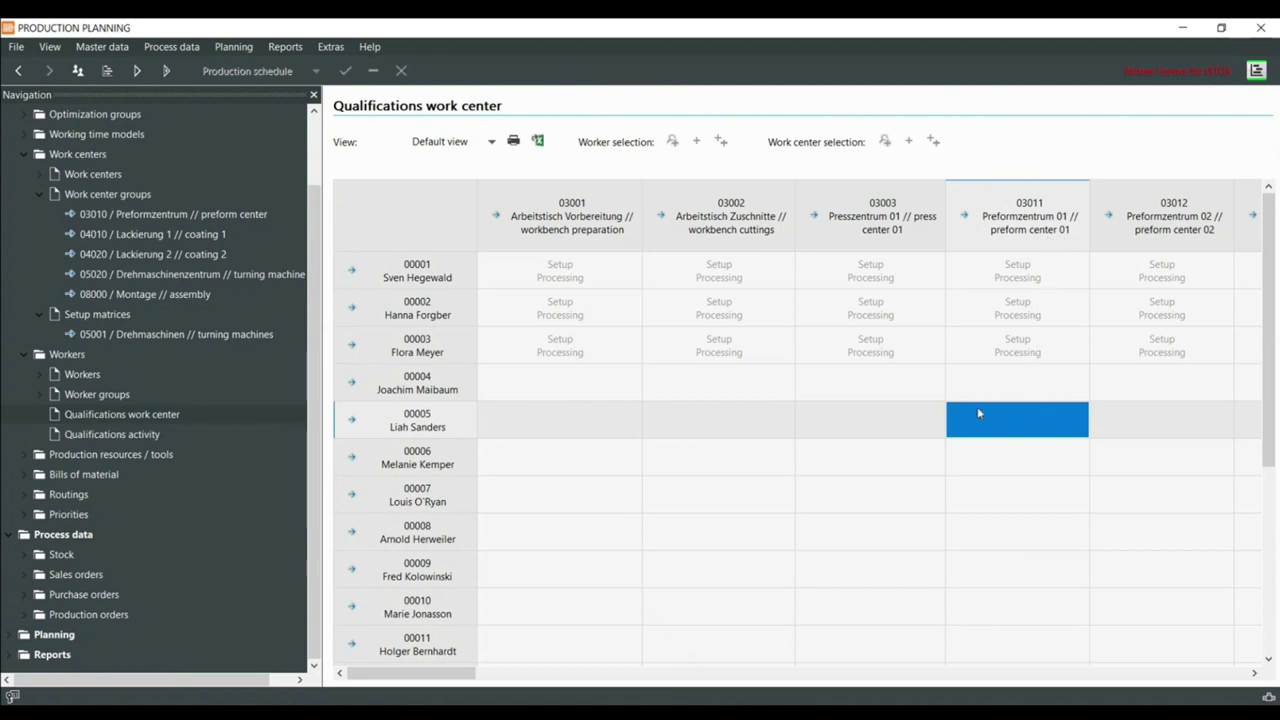
scroll(1000, 390, down, 2)
scroll(1018, 382, up, 1)
scroll(580, 318, down, 5)
scroll(640, 456, up, 5)
scroll(502, 558, down, 5)
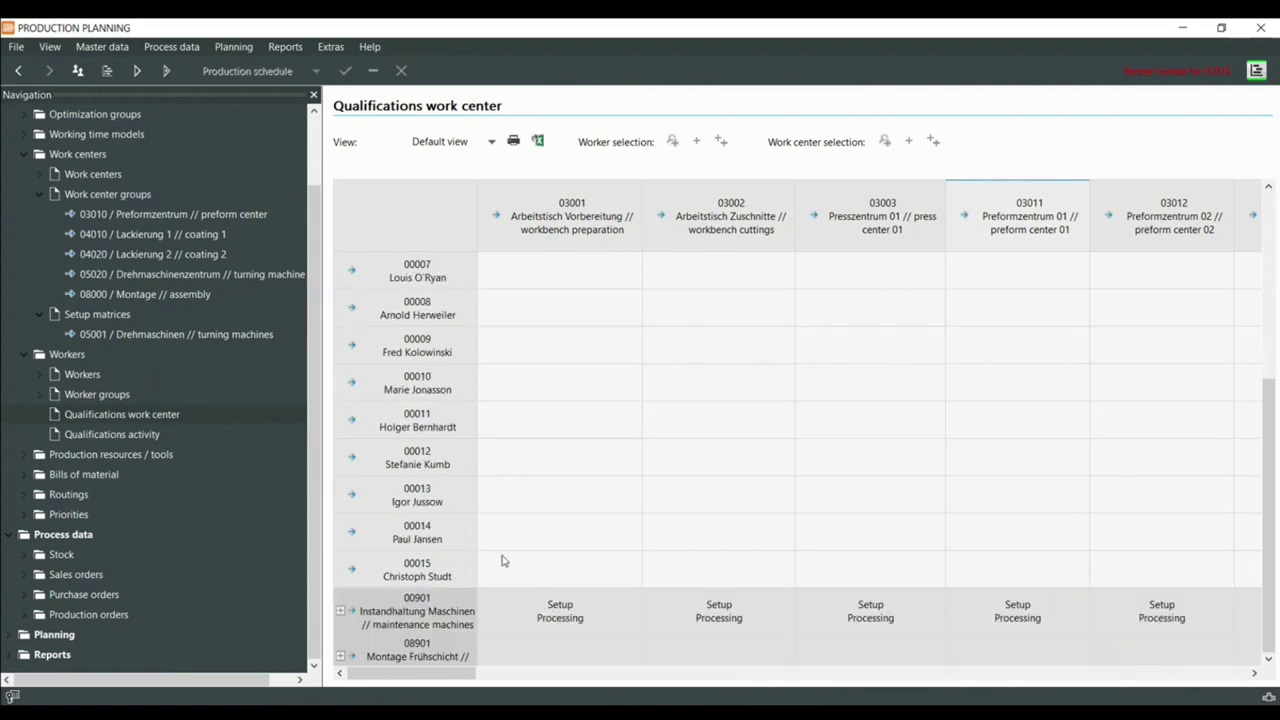
scroll(404, 492, up, 5)
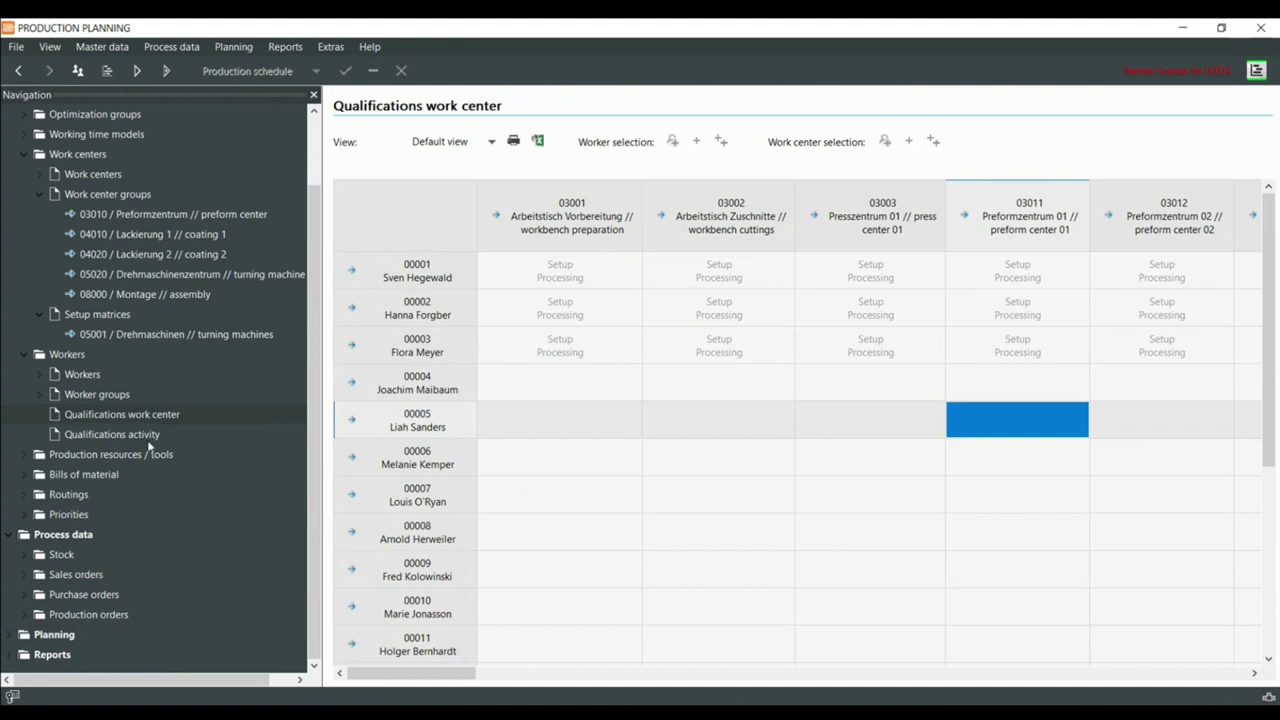
Examine the activity qualifications matrix, compare it with the work center qualifications, and return to the activity qualifications
click(100, 434)
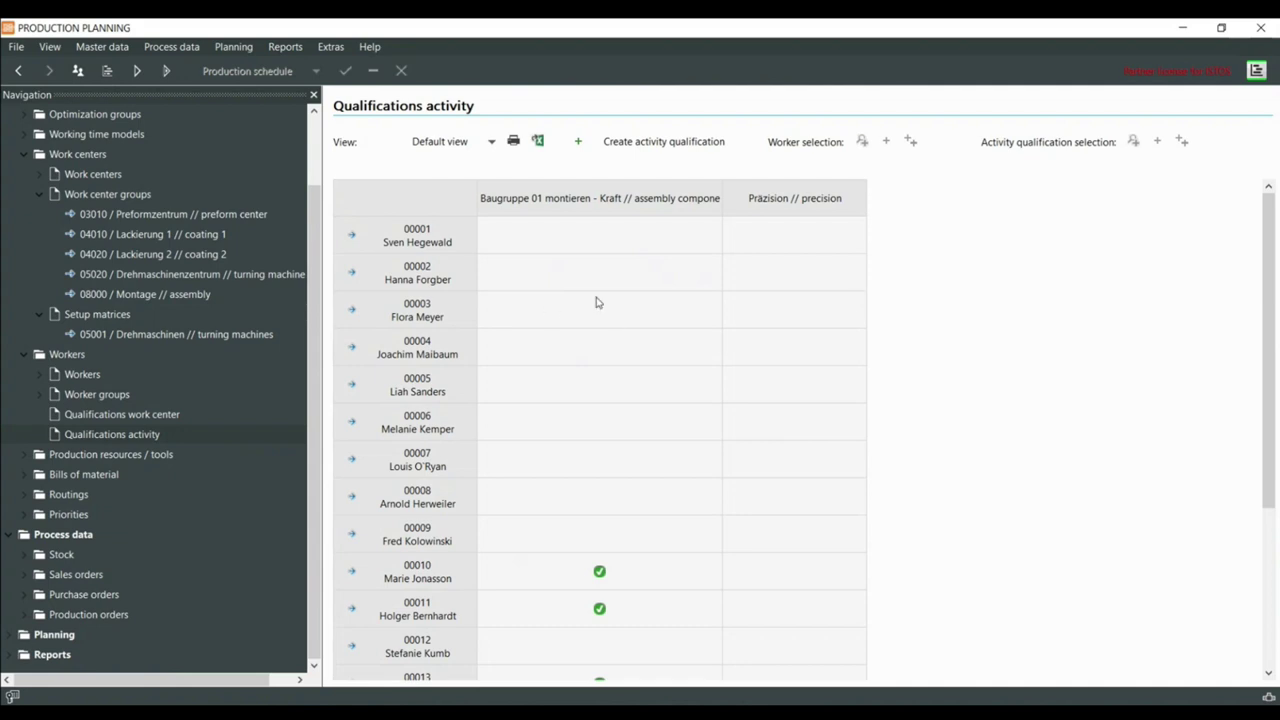
scroll(717, 290, down, 5)
scroll(717, 290, up, 5)
click(152, 416)
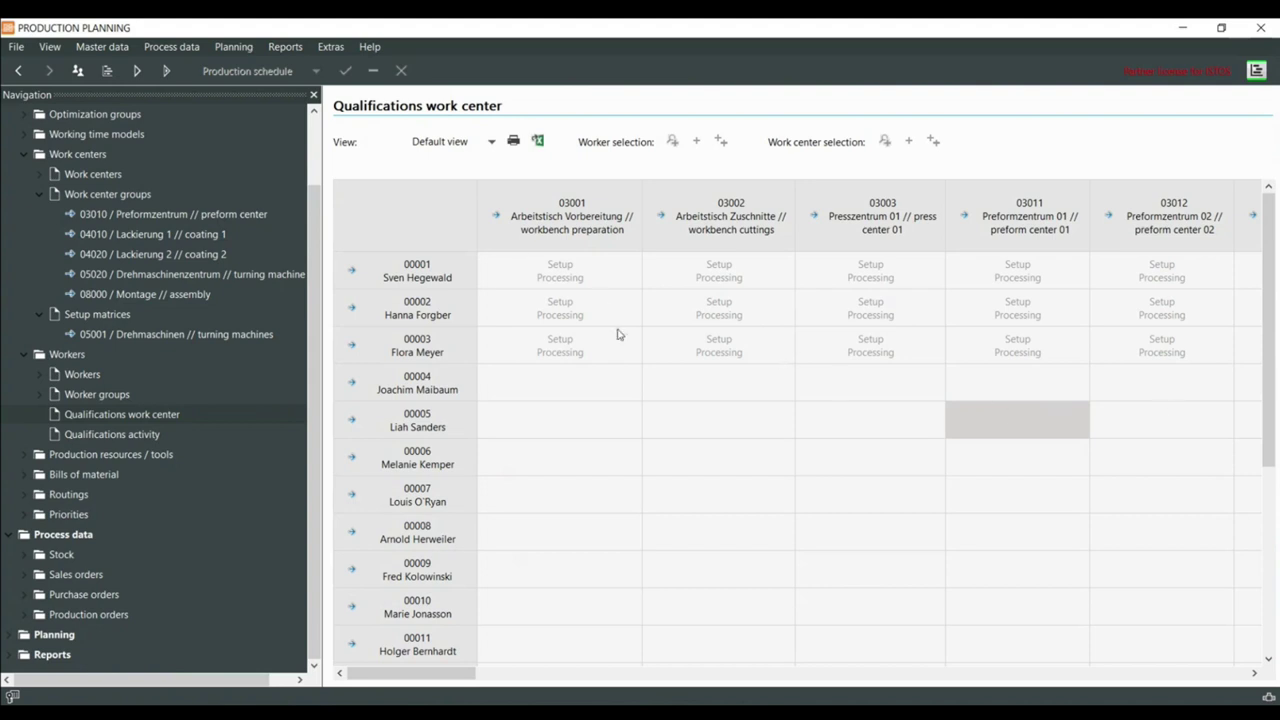
click(112, 436)
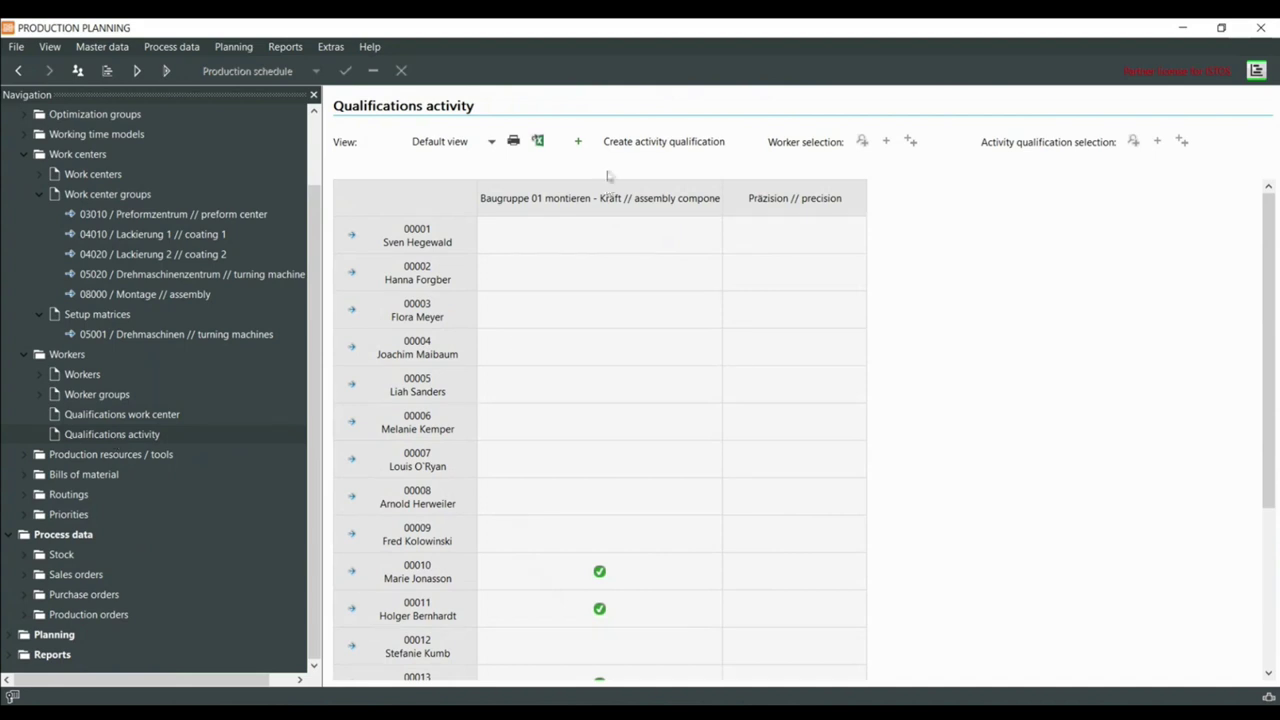
Create a new activity qualification with the description training
click(694, 147)
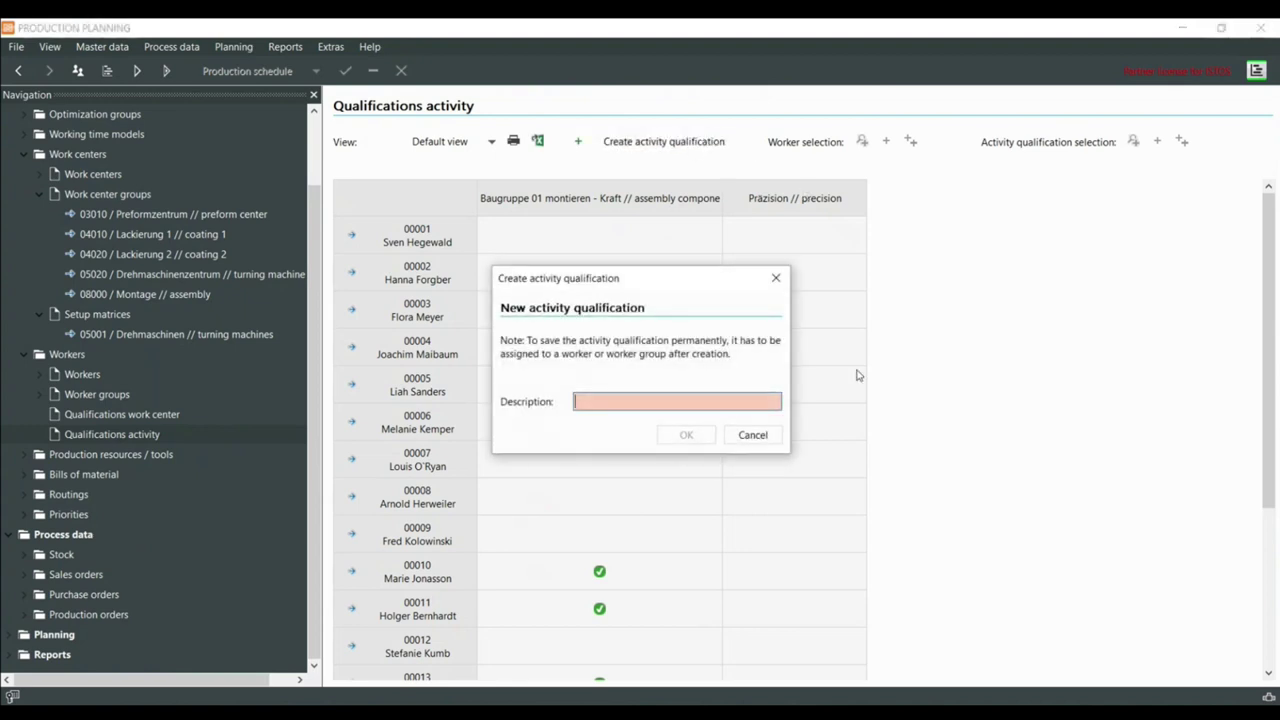
text(training)
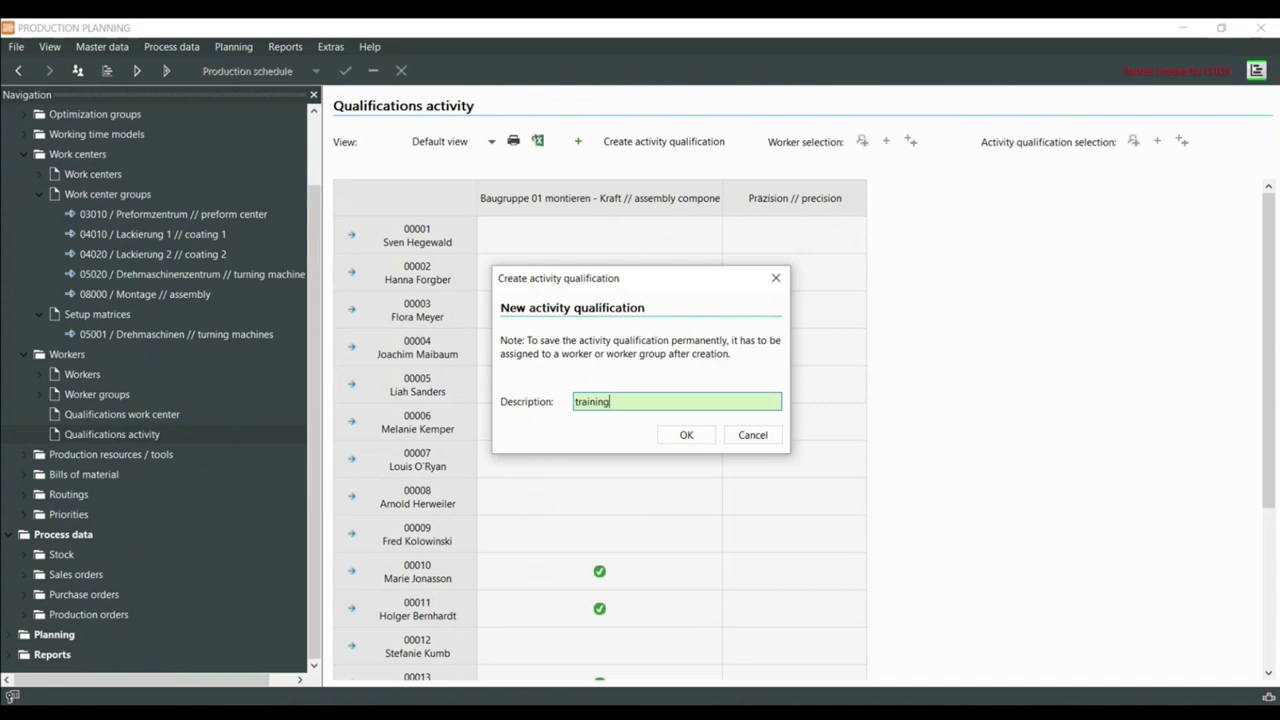
key(Return)
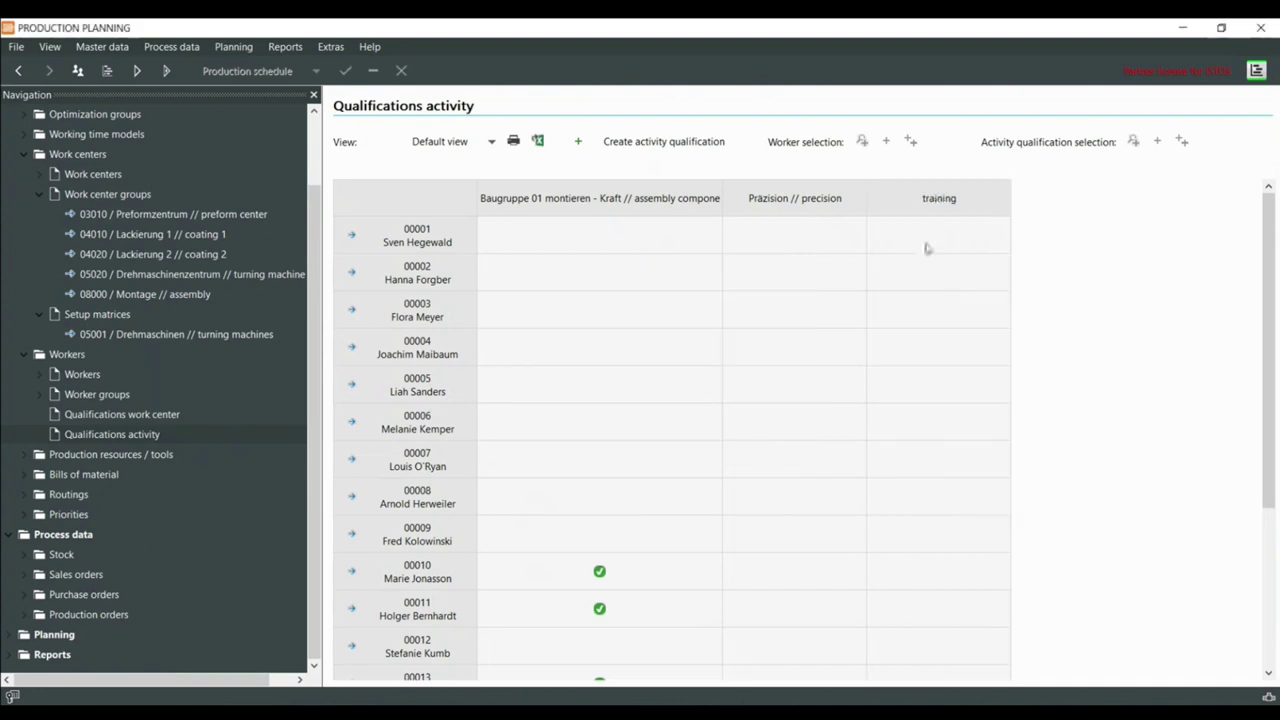
Assign the training qualification to the third through seventh workers in the matrix and select the whole training column
click(930, 372)
scroll(957, 511, down, 3)
drag(958, 462, 953, 423)
scroll(953, 420, up, 3)
drag(954, 311, 969, 456)
key(space)
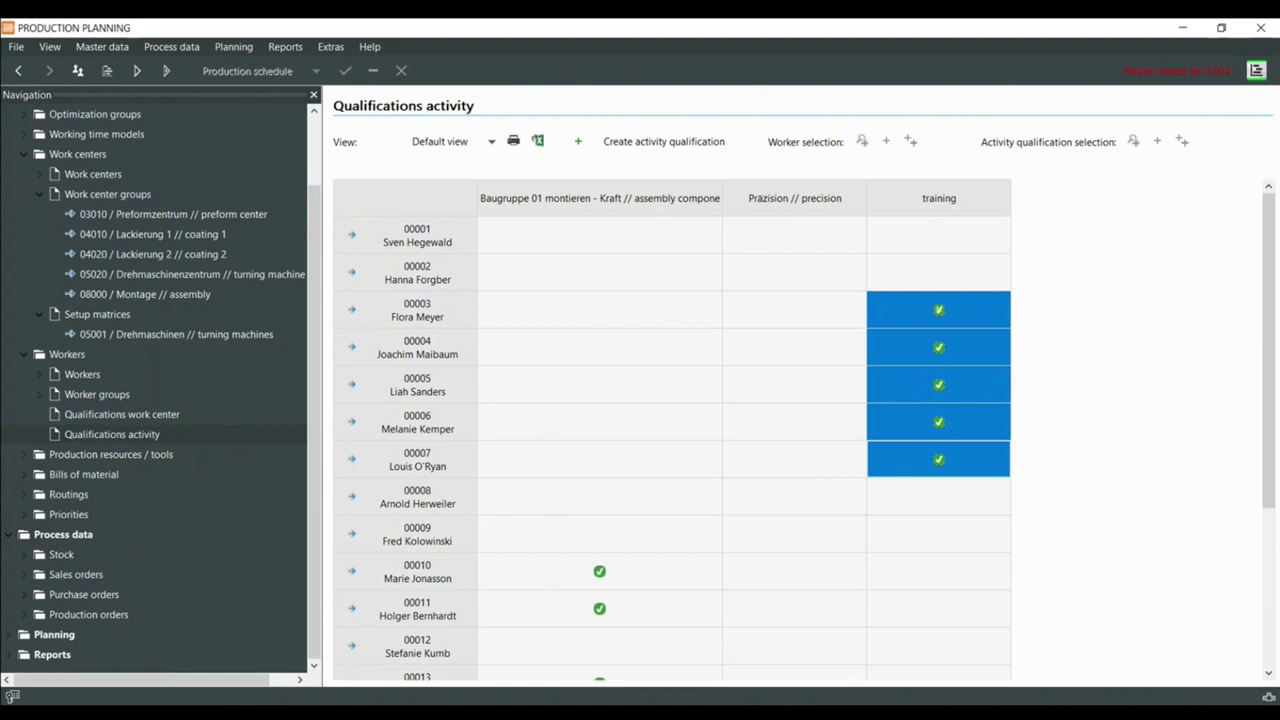
click(951, 195)
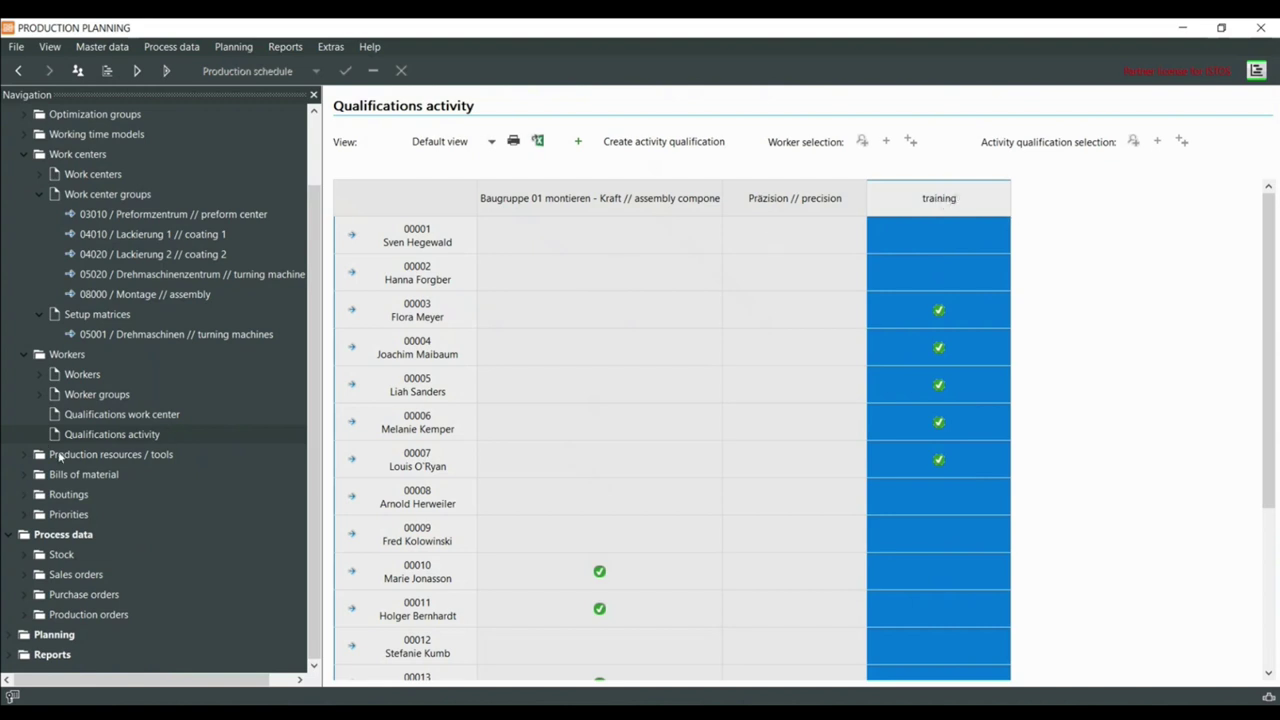
Open routing 05001 Herstellung Kontermutter, select activity 3 / Processing of operation 101, and display the operation's worker requirements
click(25, 495)
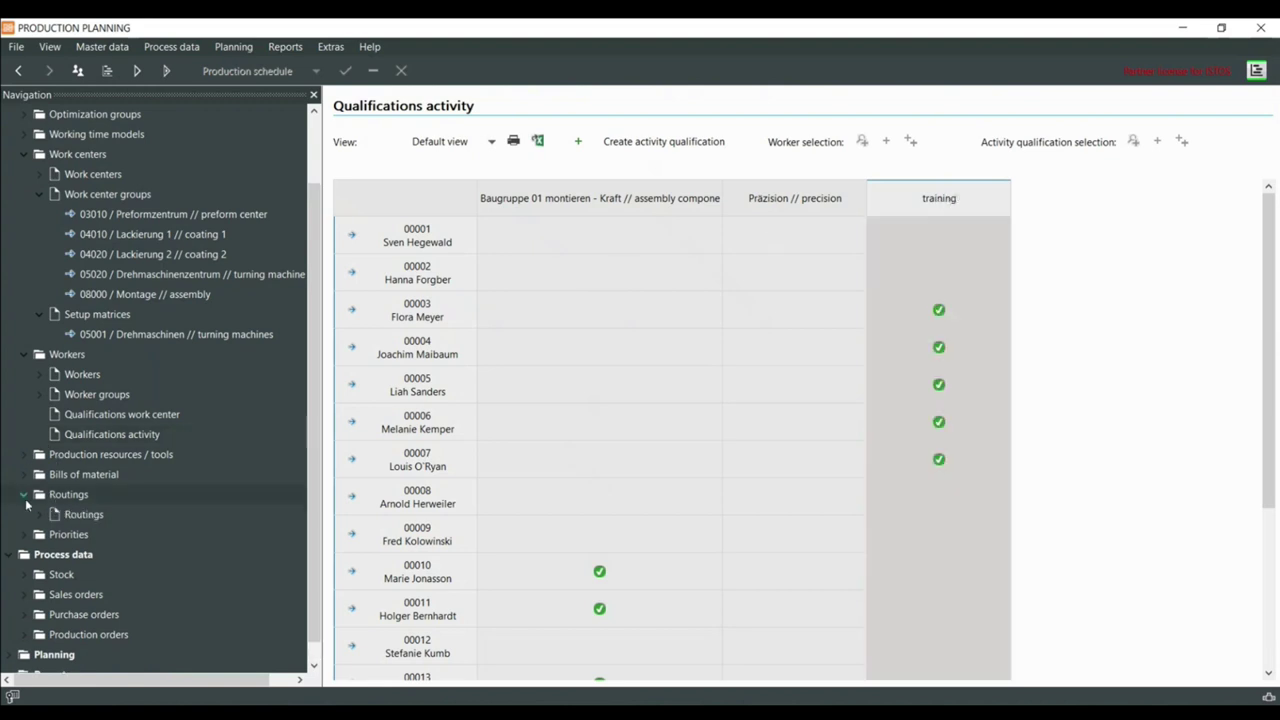
click(40, 514)
click(150, 434)
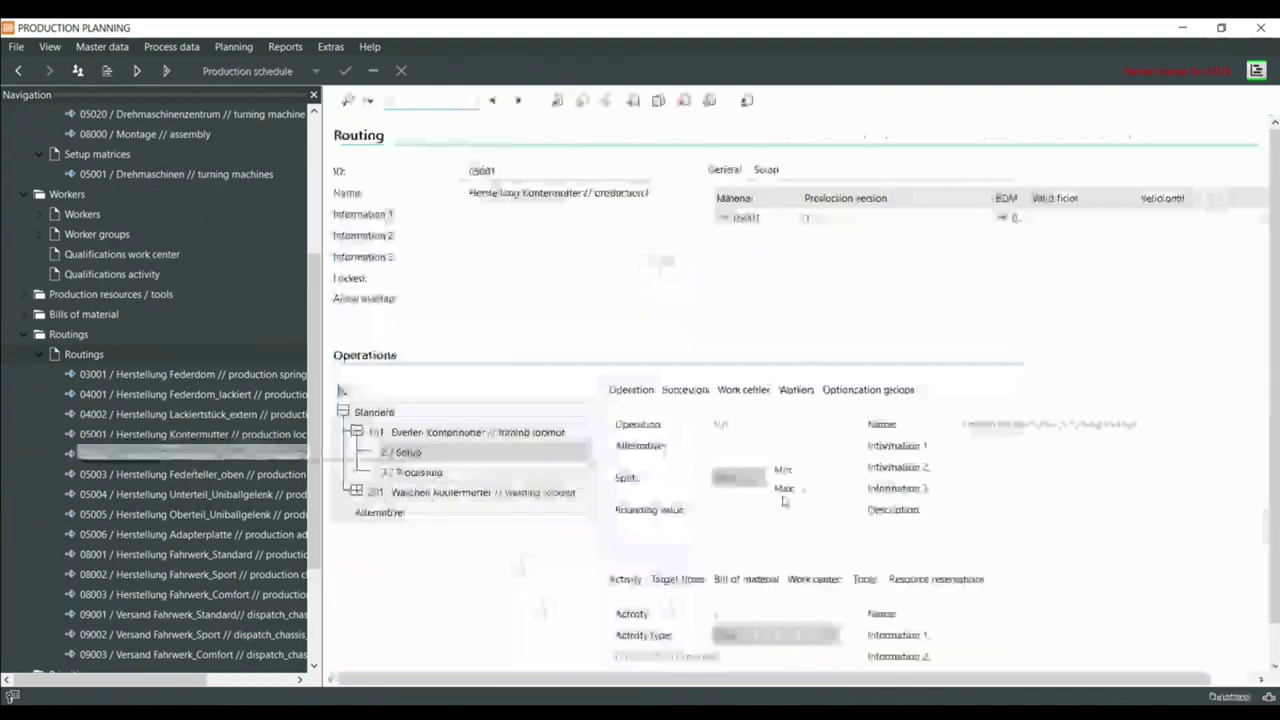
click(430, 476)
scroll(533, 452, down, 1)
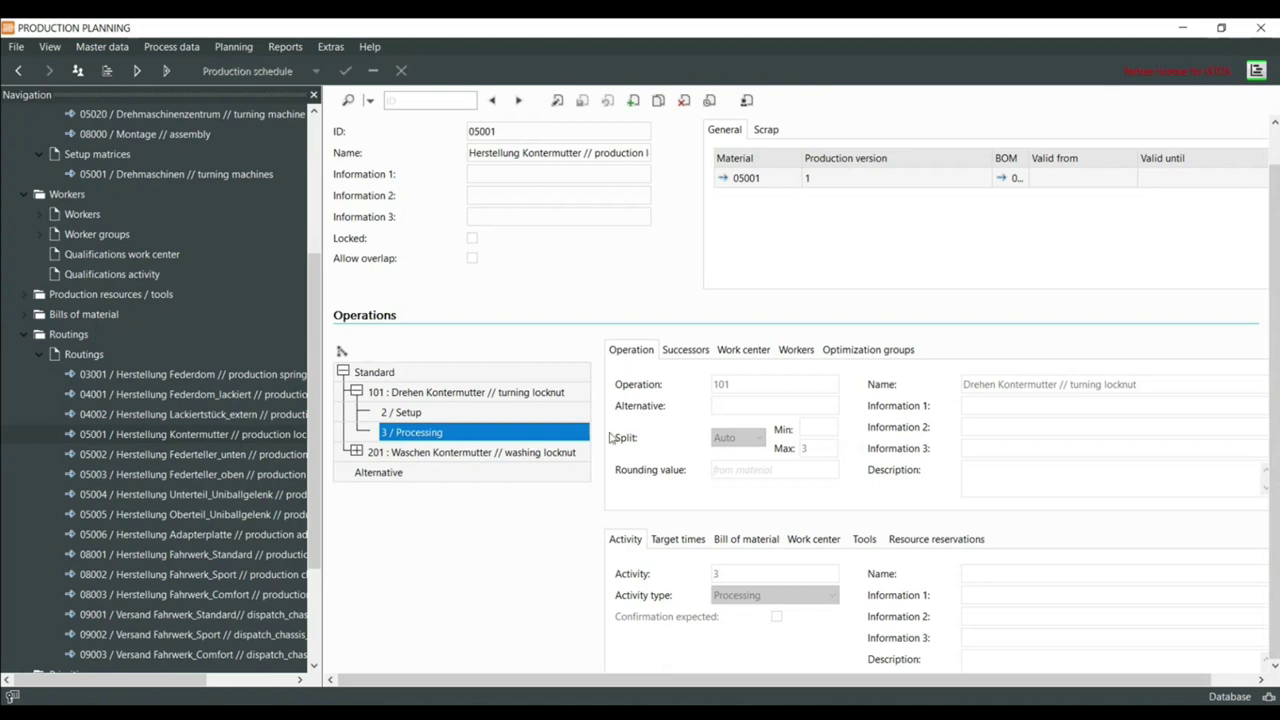
click(796, 351)
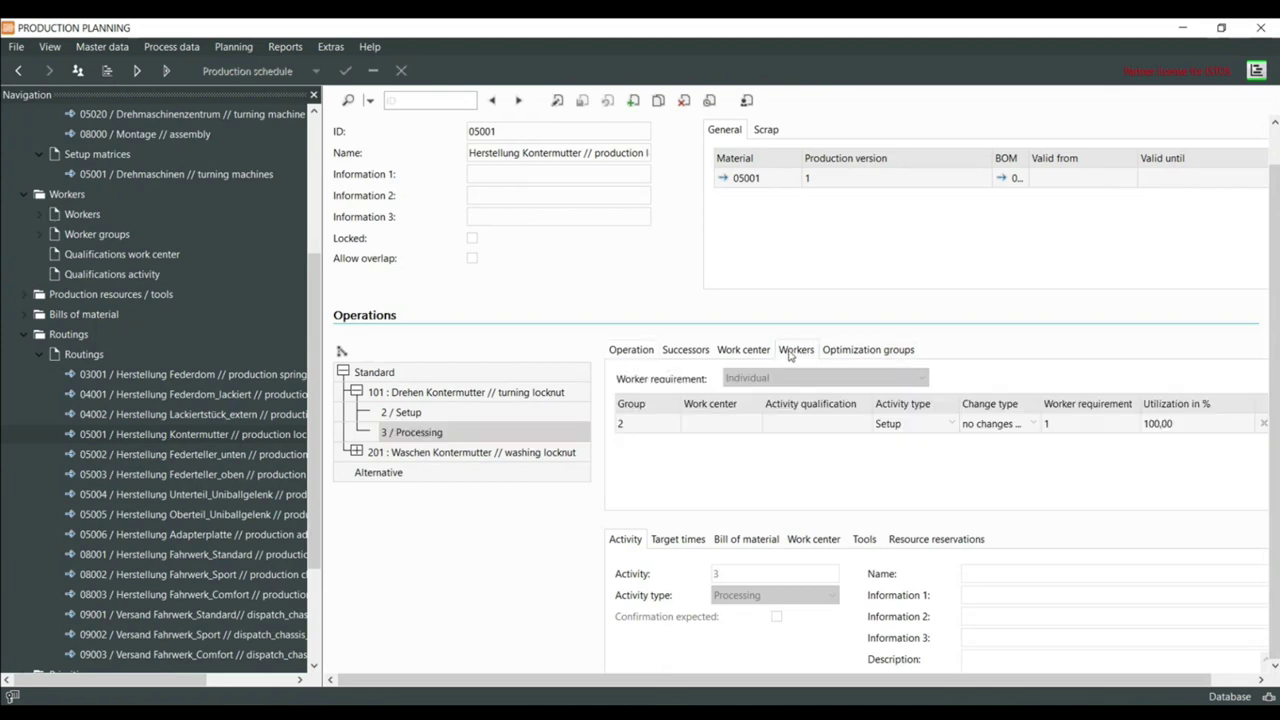
Edit the routing, add the existing qualification training to the group 2 worker requirement, and discard the changes
click(558, 101)
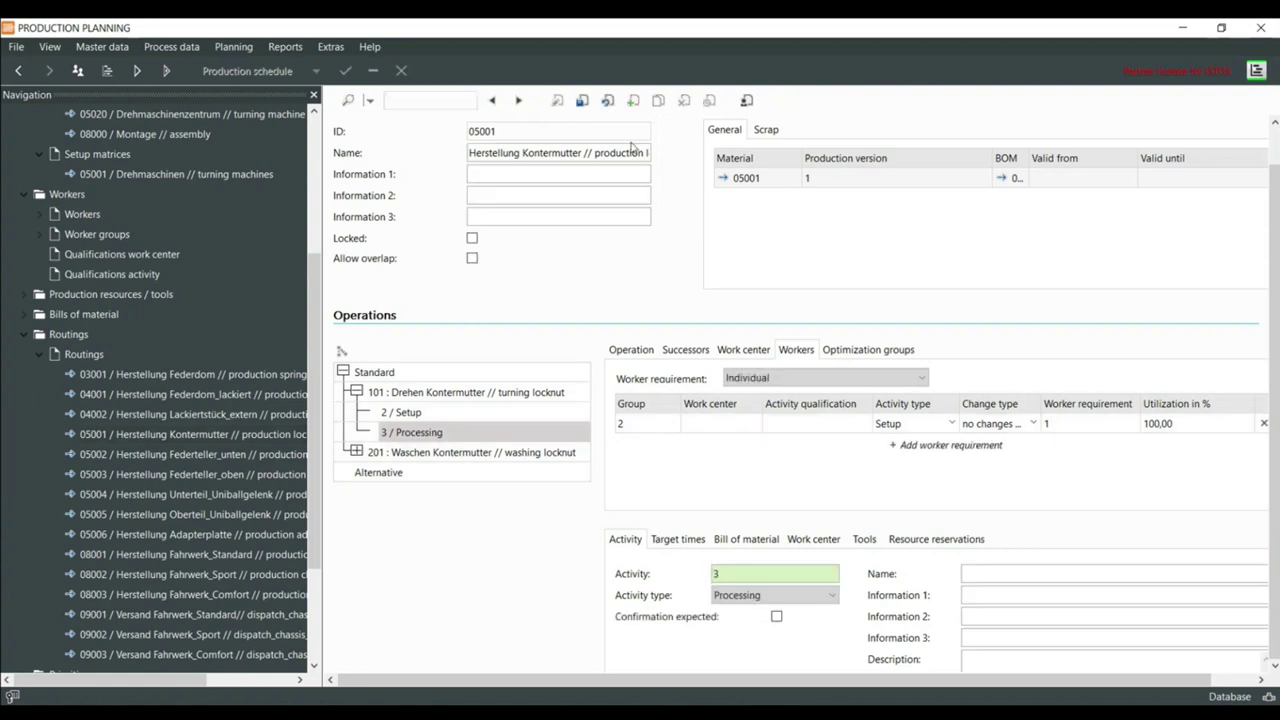
click(793, 425)
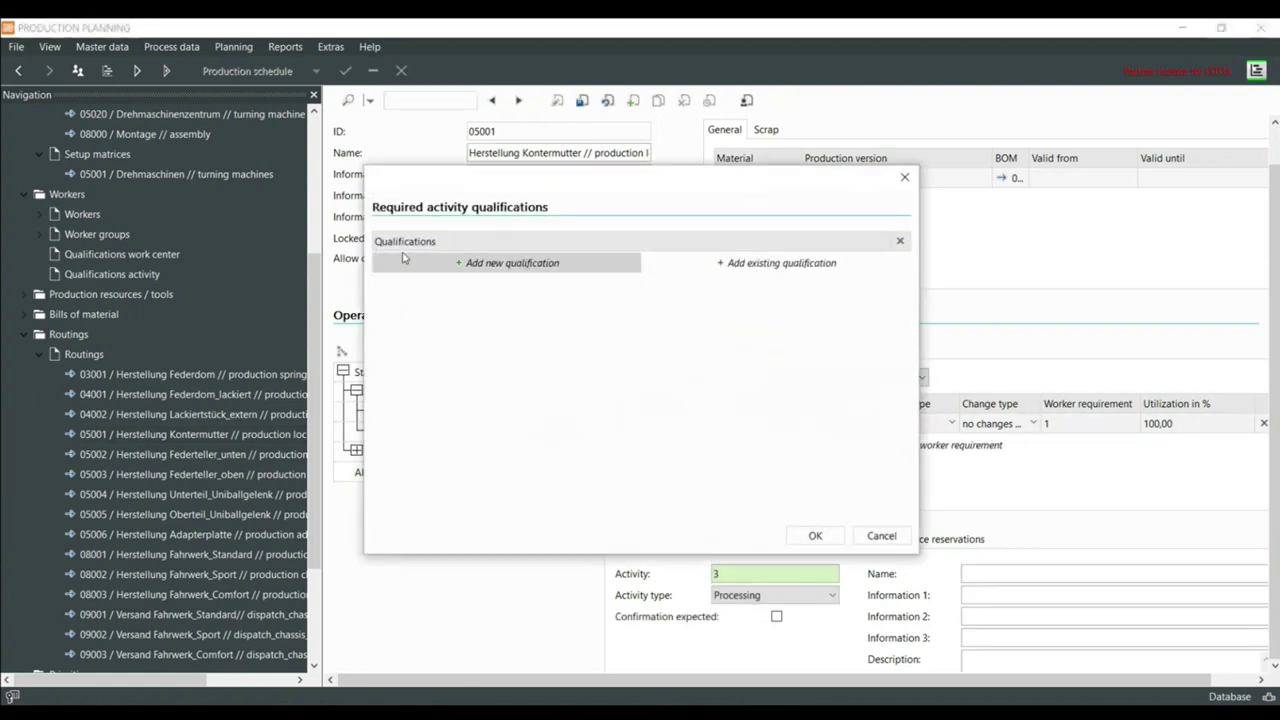
click(740, 263)
double_click(414, 502)
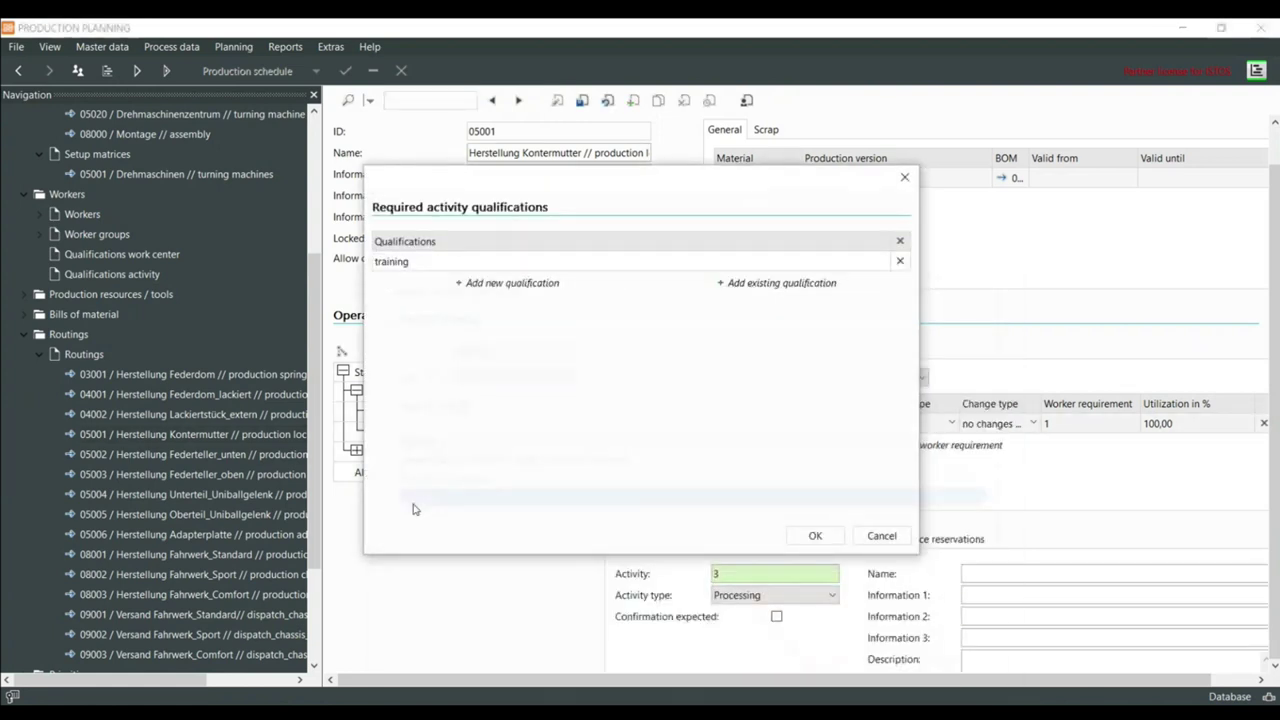
click(815, 536)
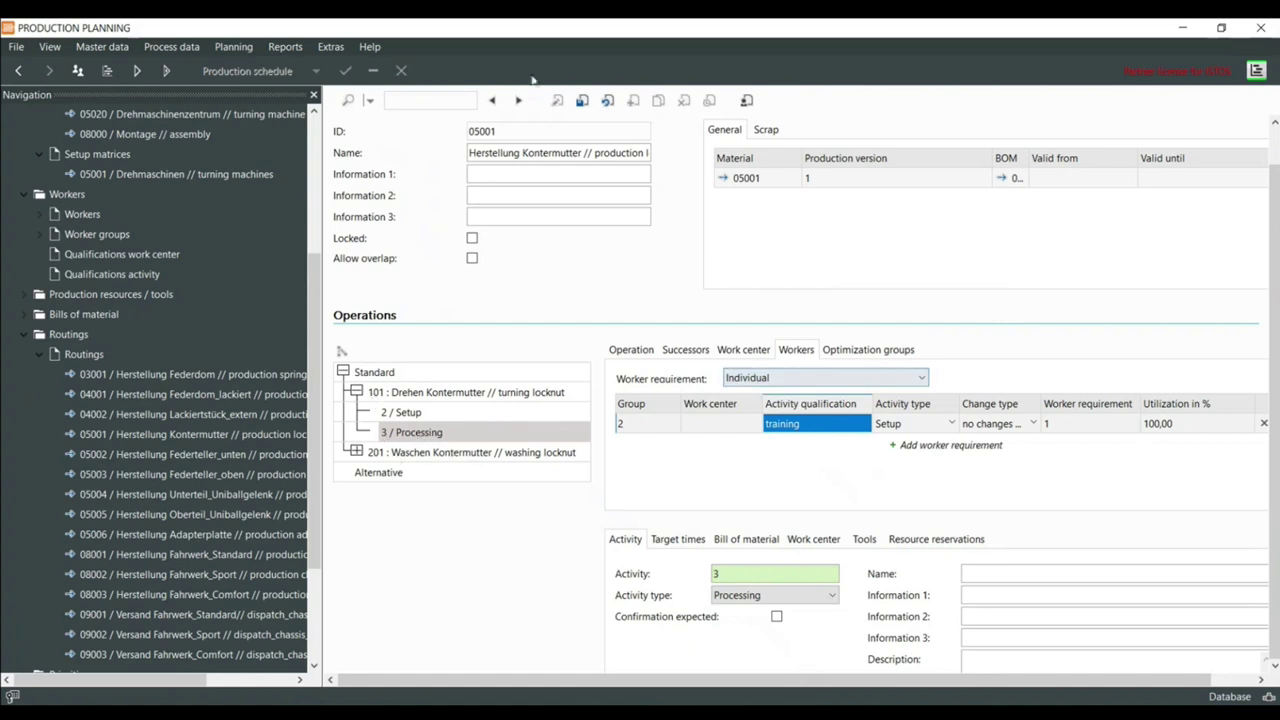
click(607, 100)
Collapse the Work centers and Materials folders under Master data in the navigation tree
scroll(144, 326, up, 2)
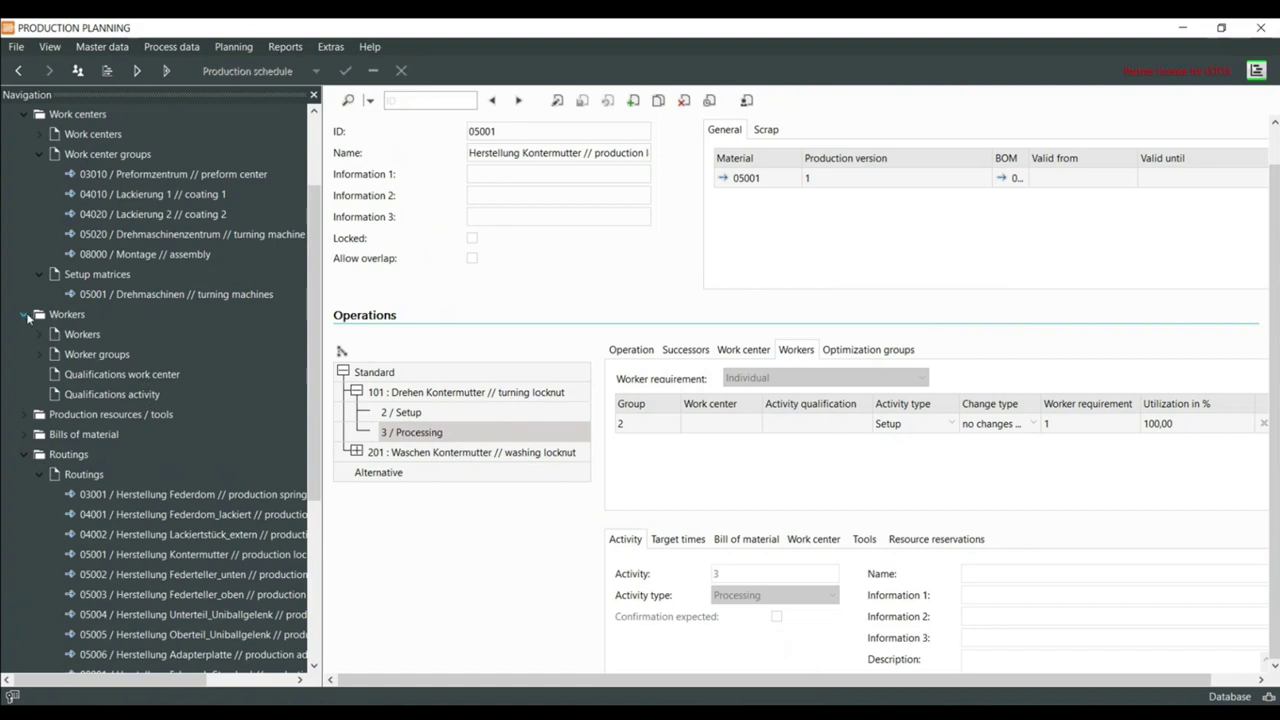
click(24, 114)
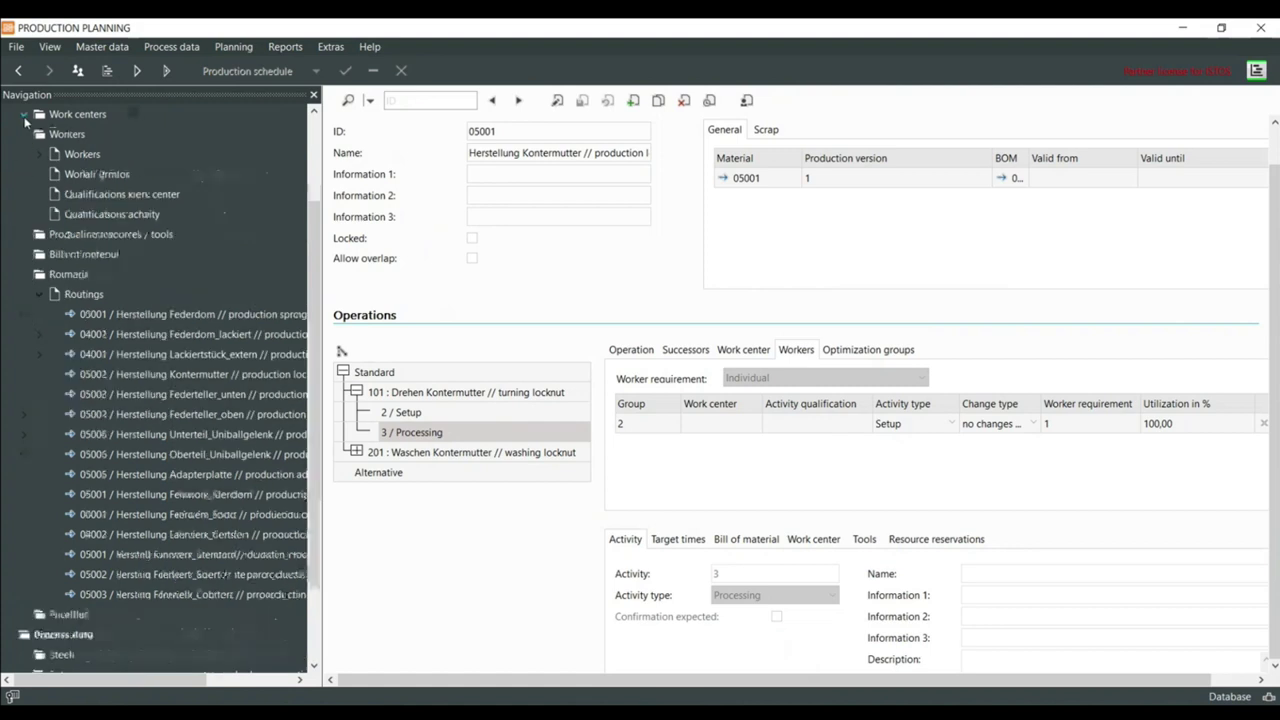
scroll(46, 197, up, 1)
scroll(35, 165, up, 1)
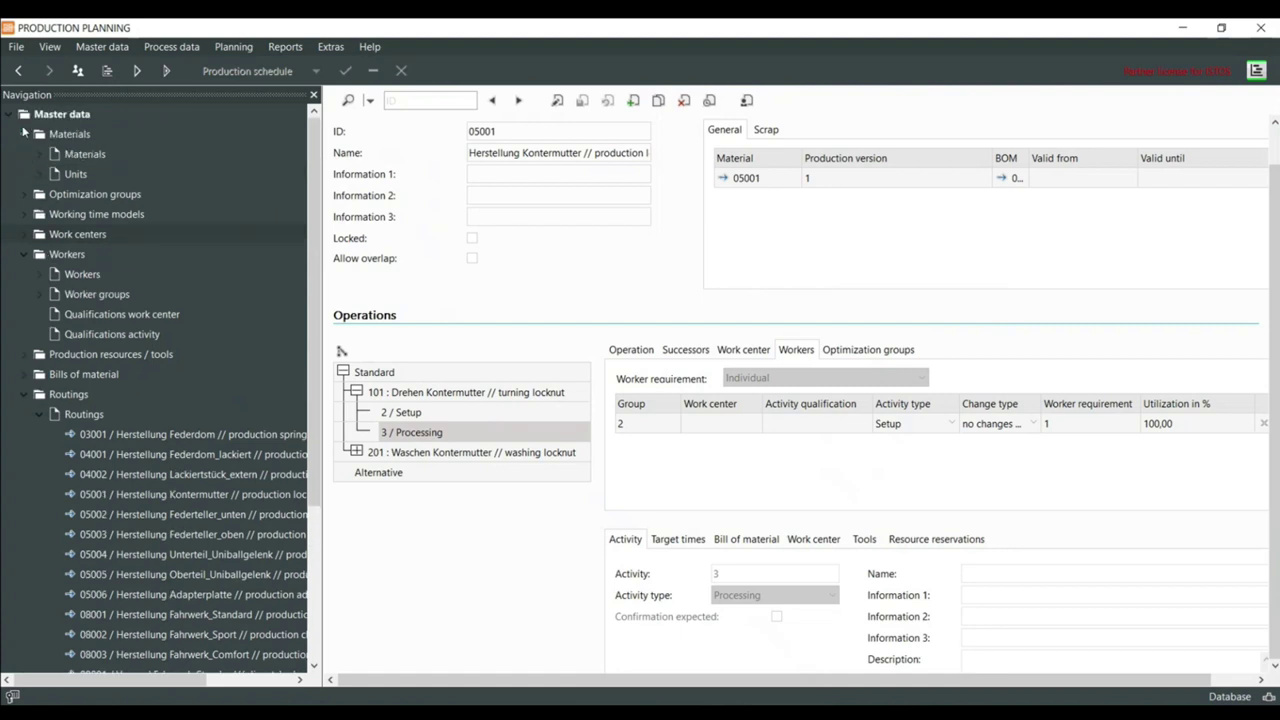
click(24, 134)
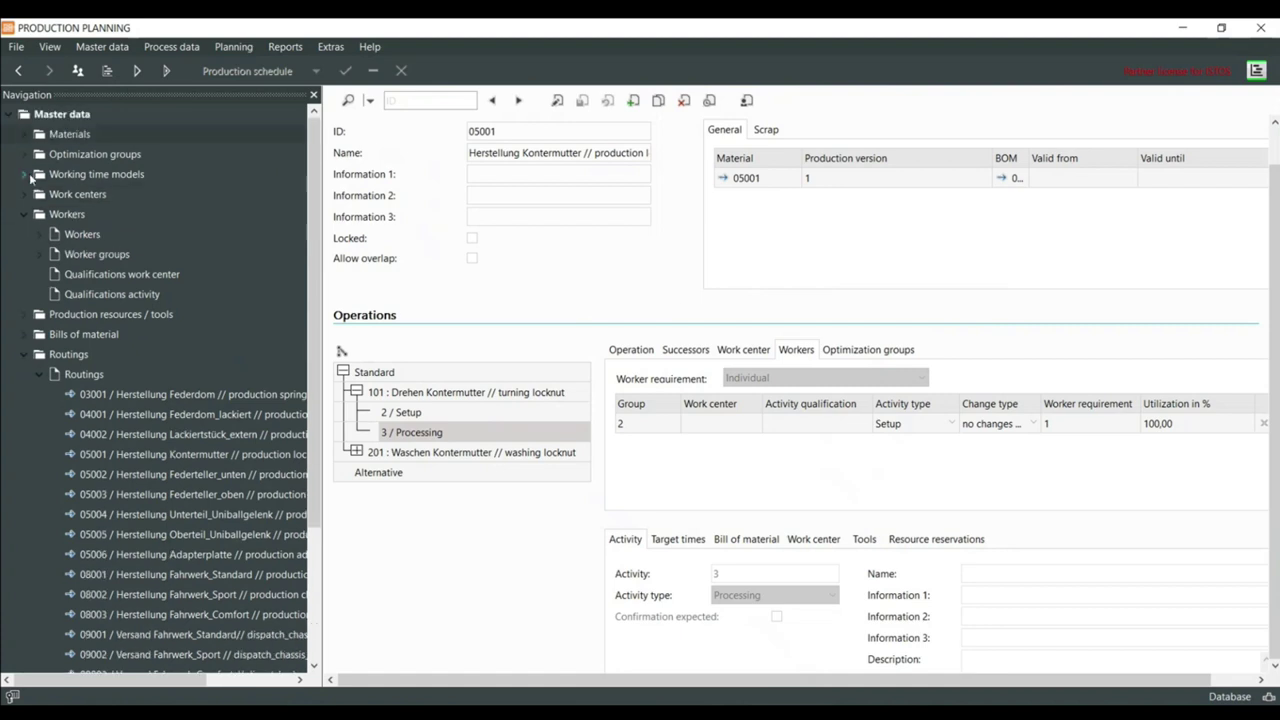
Review the worker qualification matrices for work centers and for activities
click(122, 278)
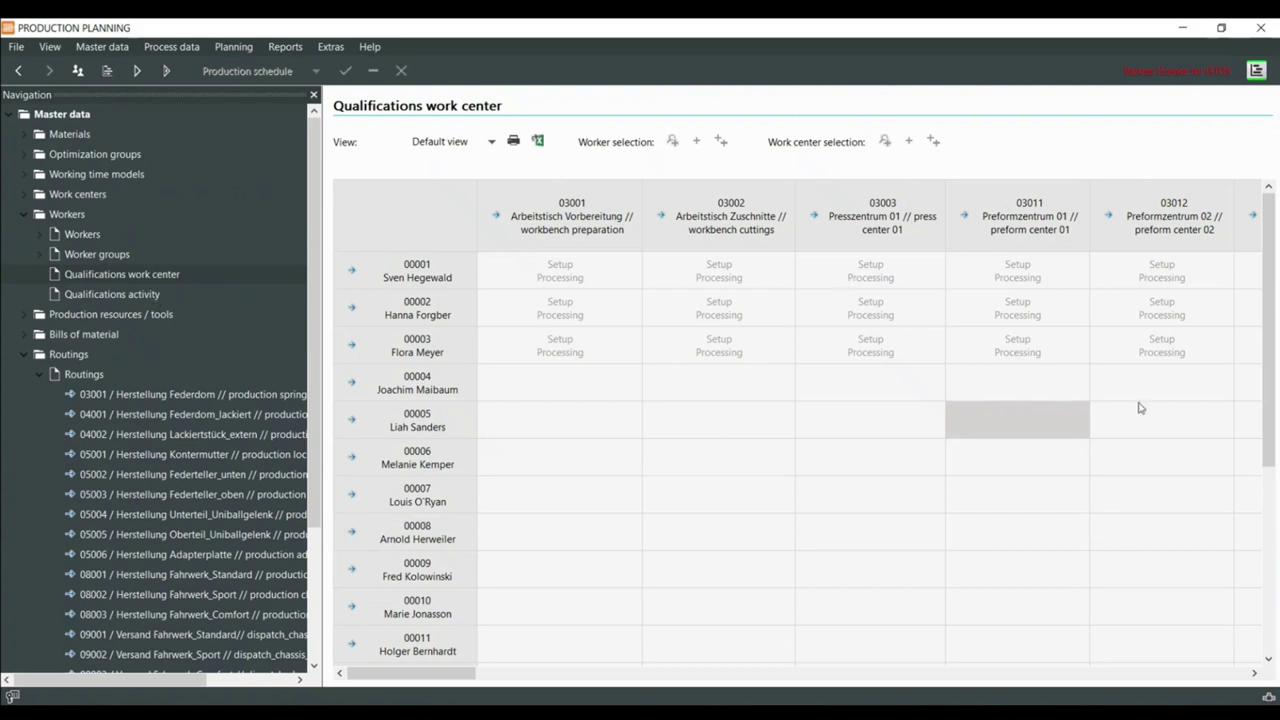
click(72, 300)
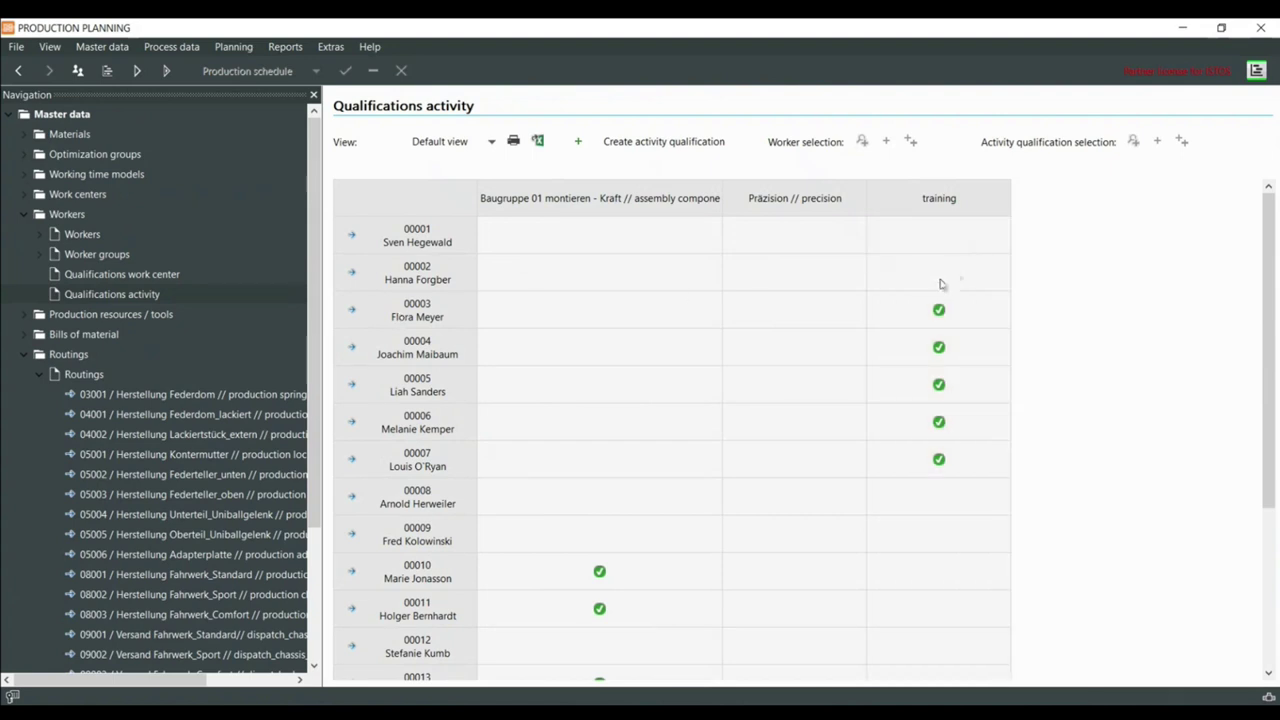
scroll(937, 280, down, 5)
scroll(912, 380, up, 5)
Open the production resource 03013 (cutter 60 deg) and widen the navigation tree to show the full entry names
click(25, 215)
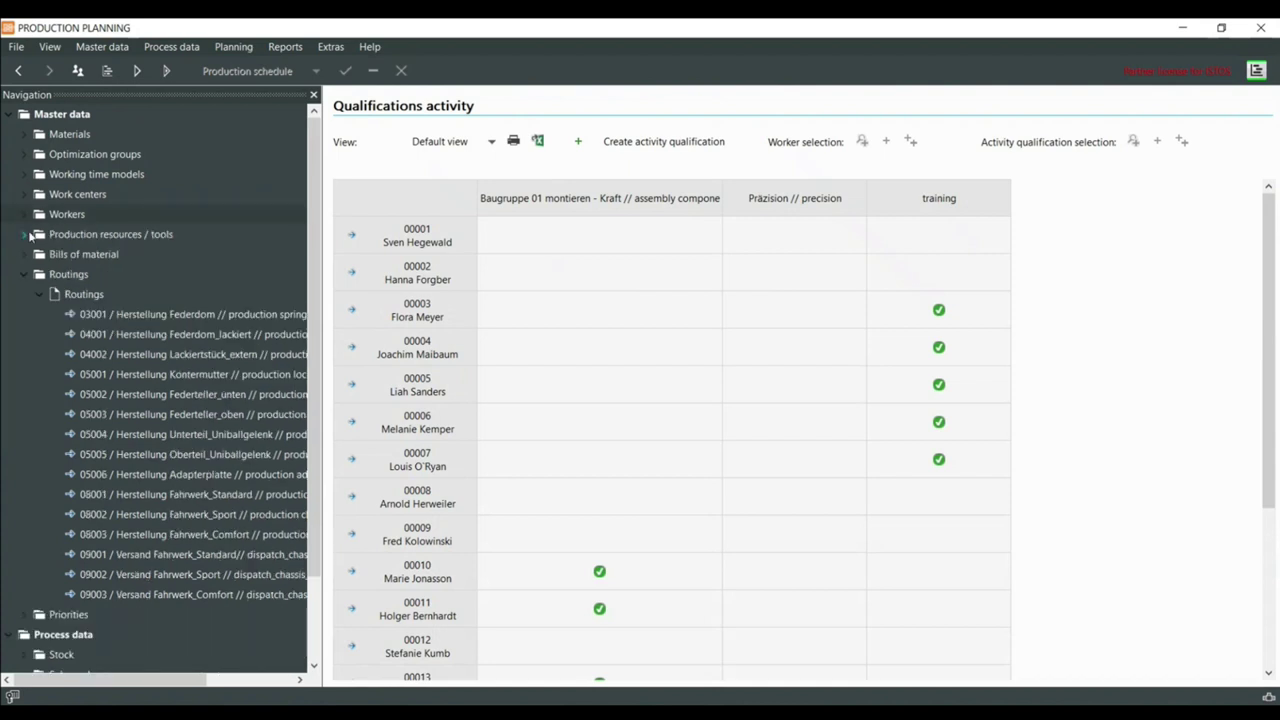
click(25, 234)
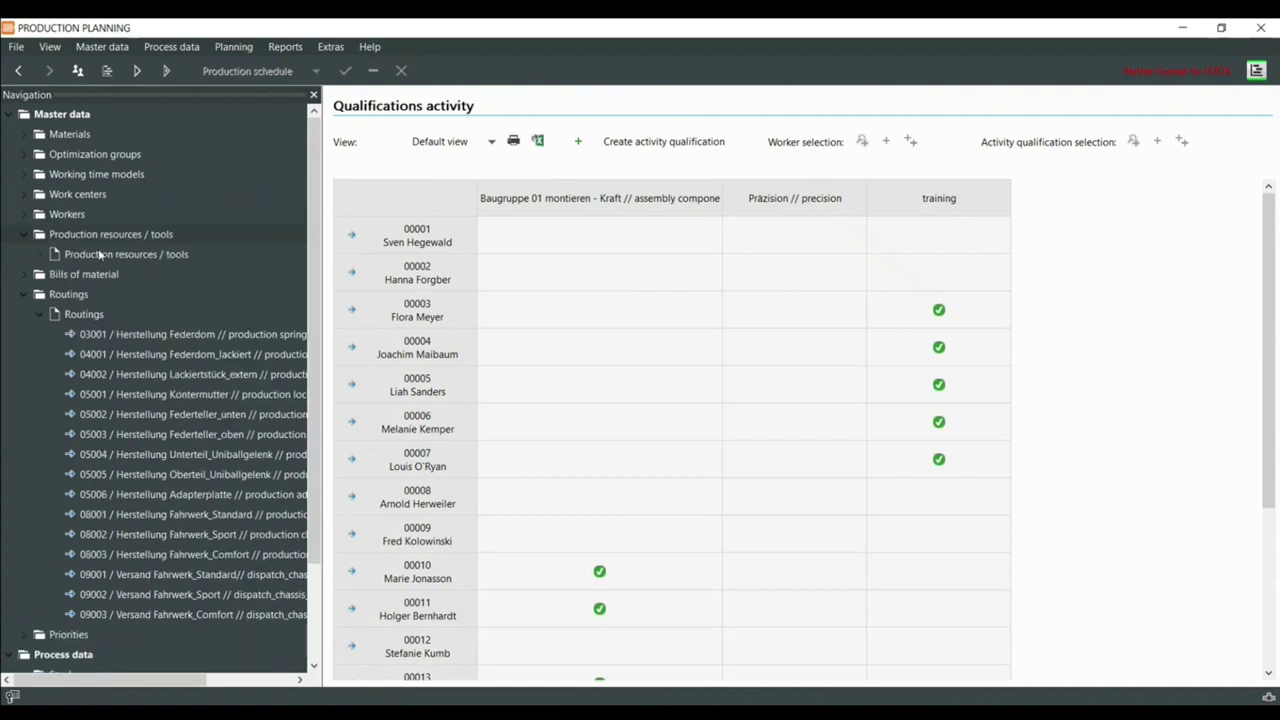
click(90, 254)
click(148, 333)
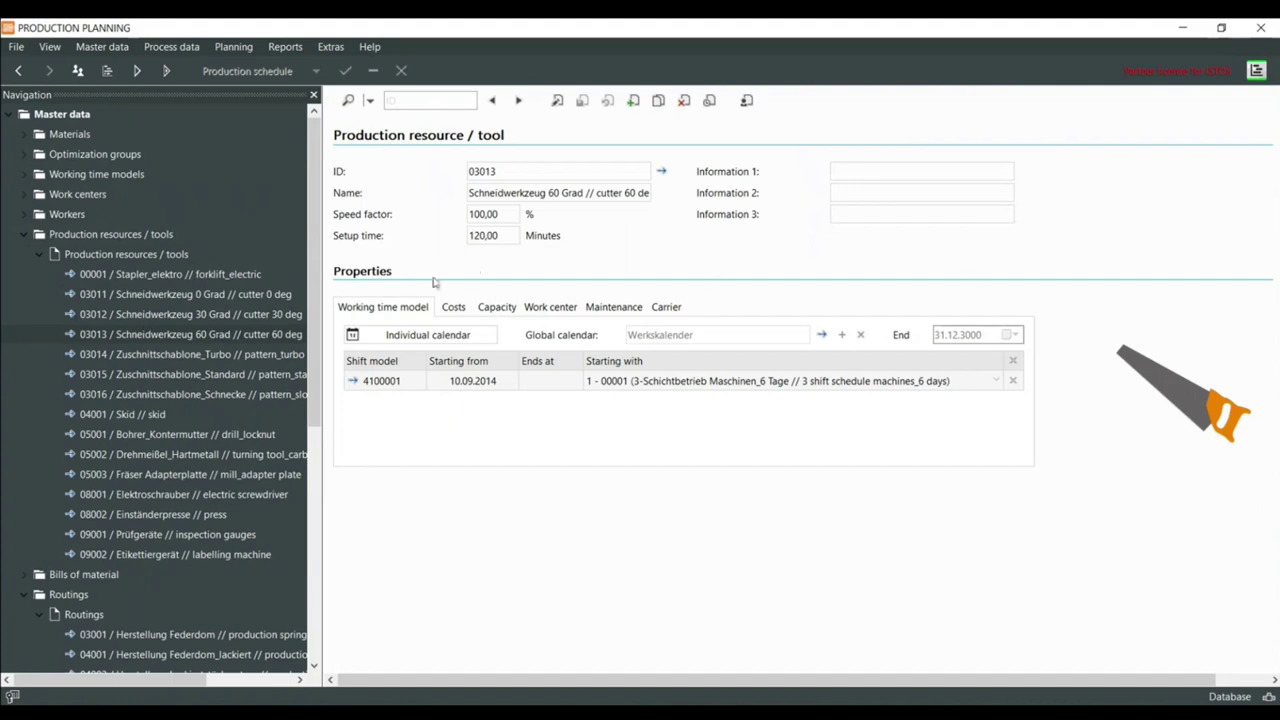
drag(321, 283, 458, 281)
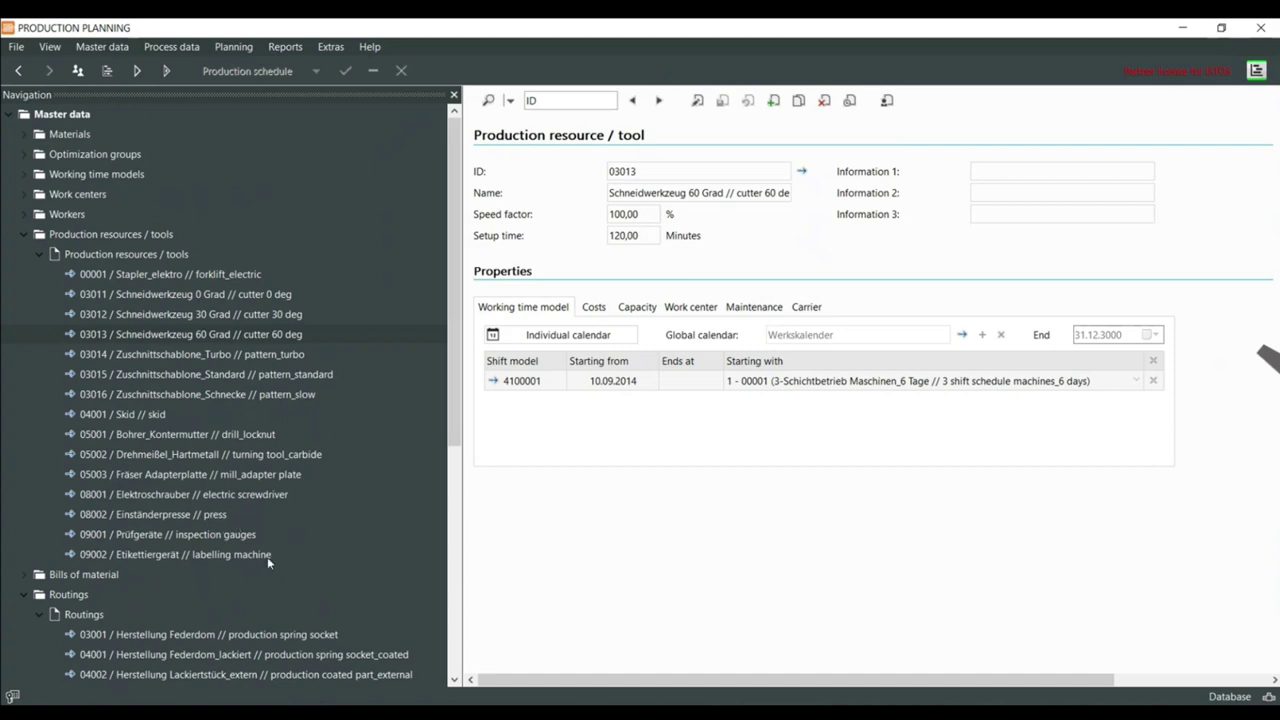
Examine the cutter's setup time, speed factor, costs, capacity, work center, maintenance and carrier properties
double_click(652, 238)
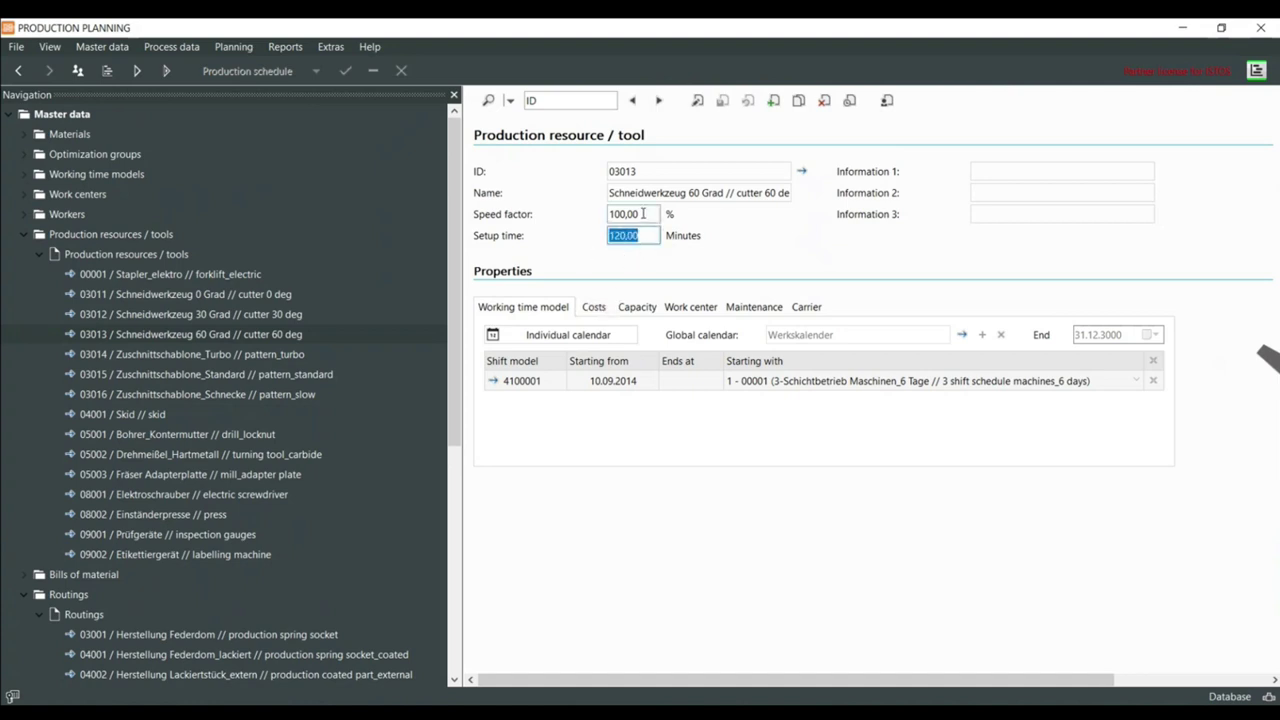
double_click(631, 214)
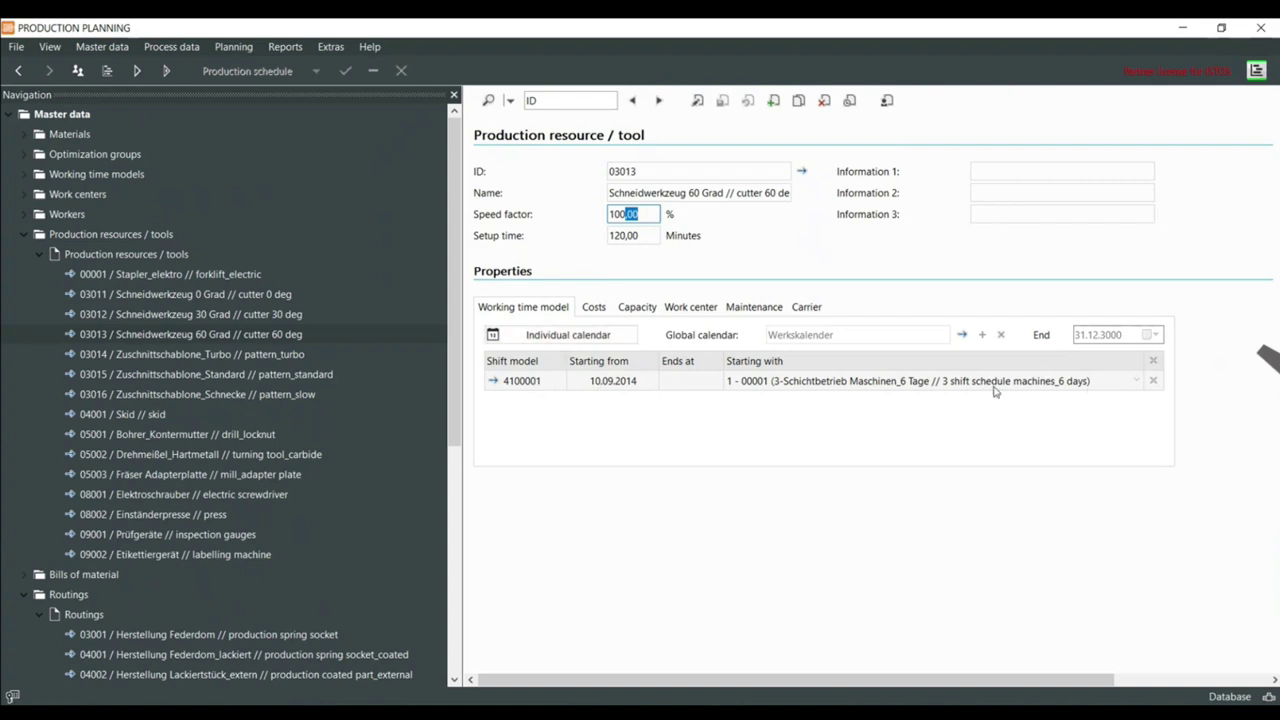
click(592, 307)
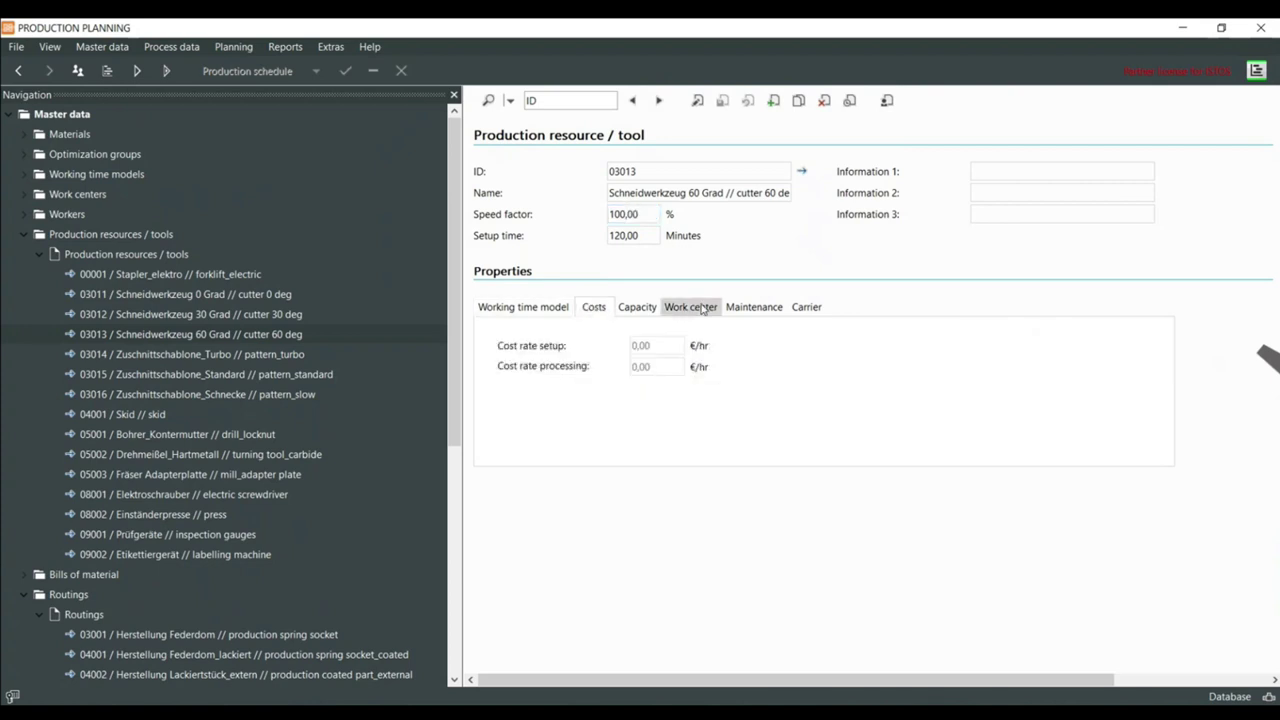
click(641, 308)
click(703, 309)
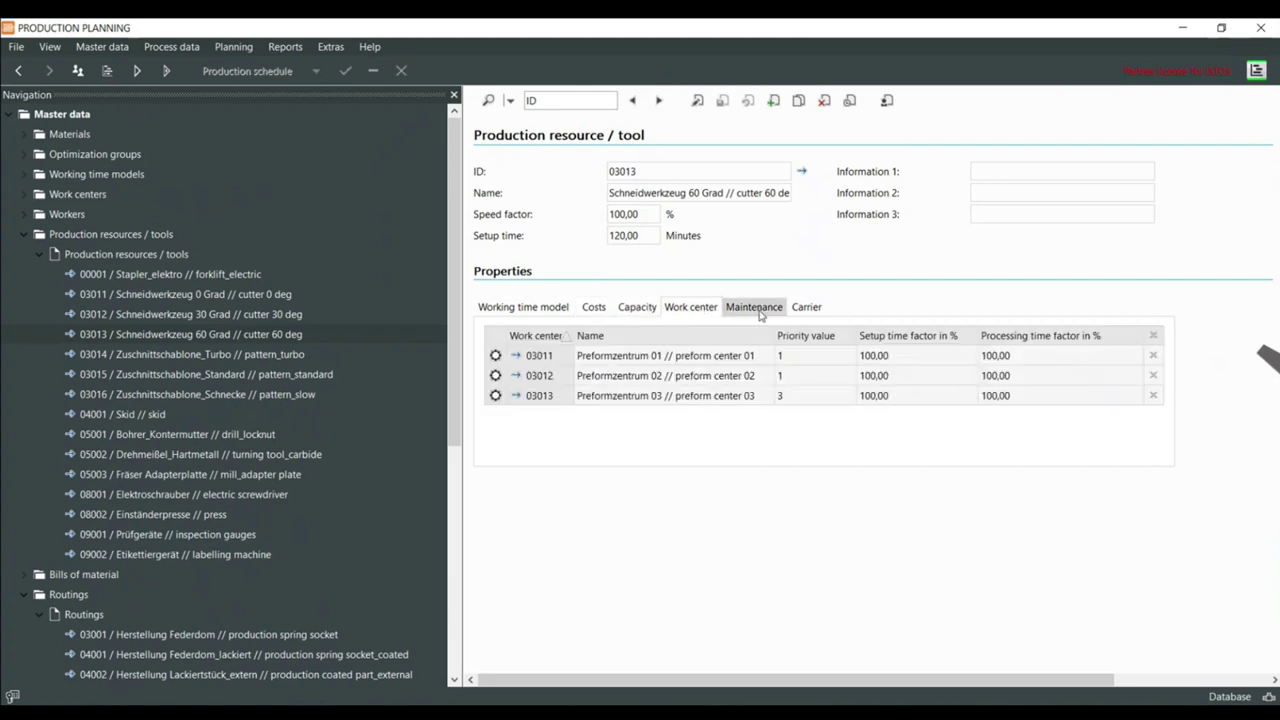
click(641, 306)
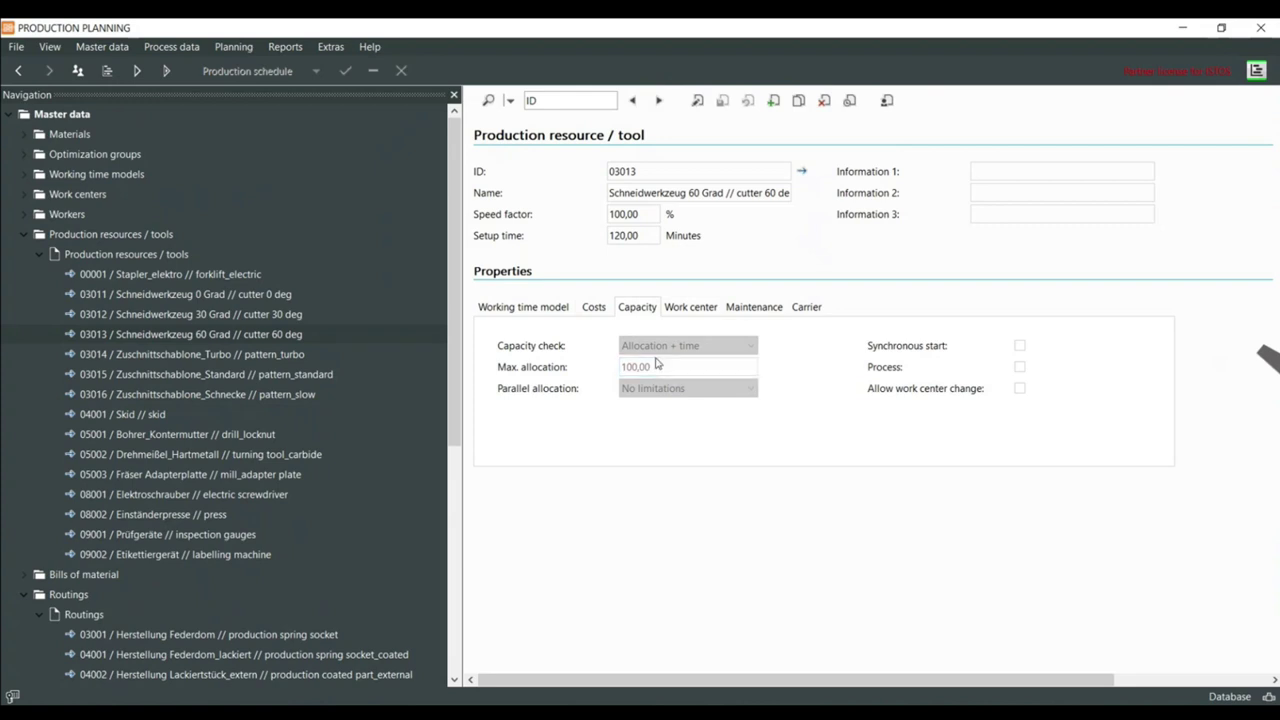
click(682, 307)
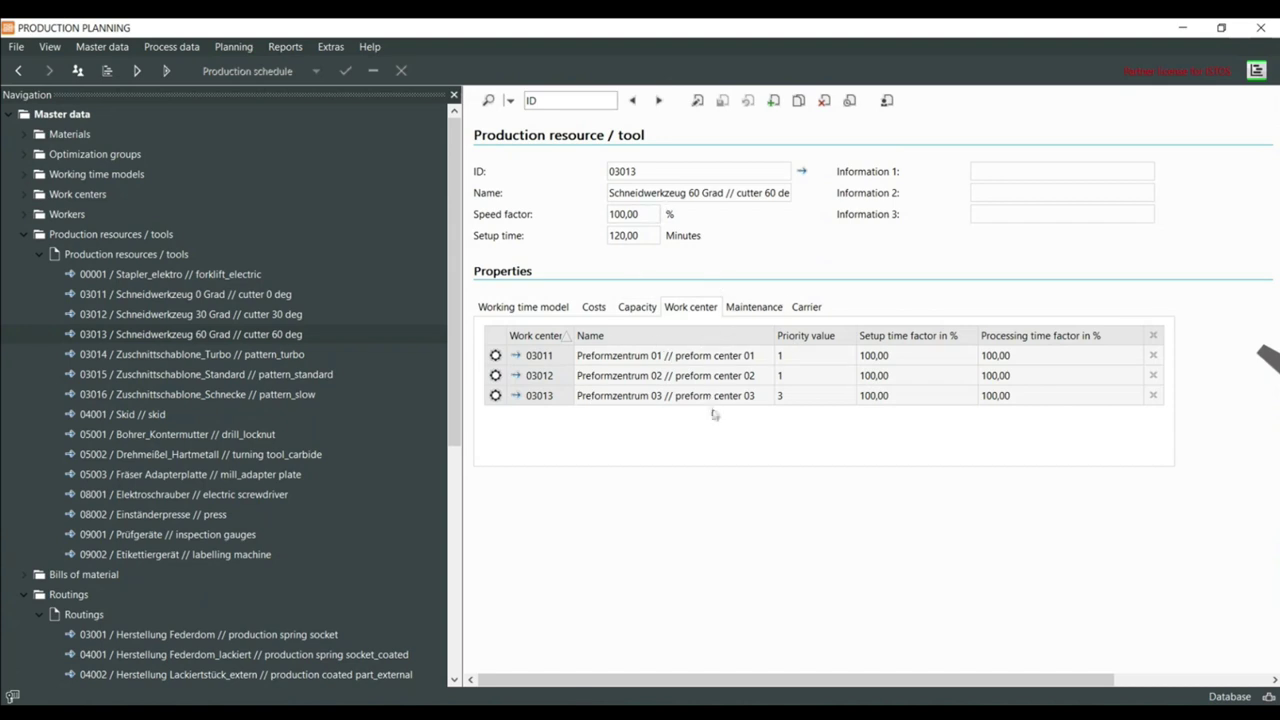
click(748, 309)
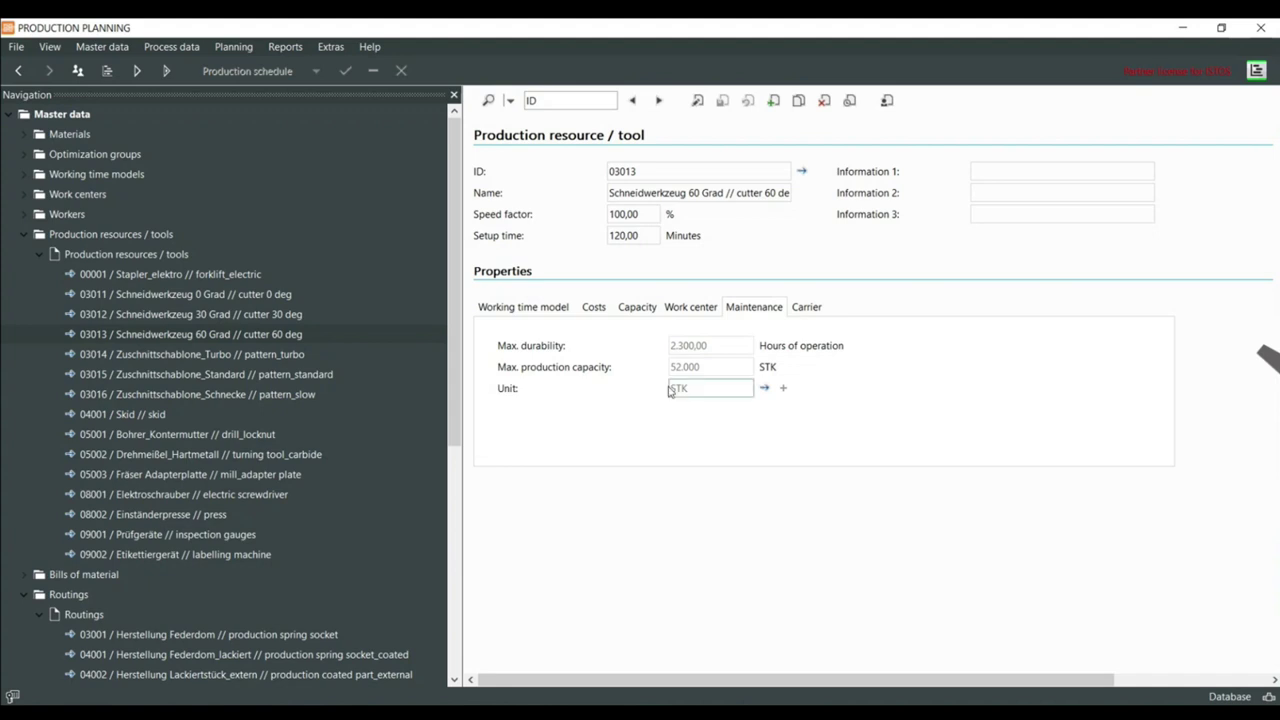
click(805, 307)
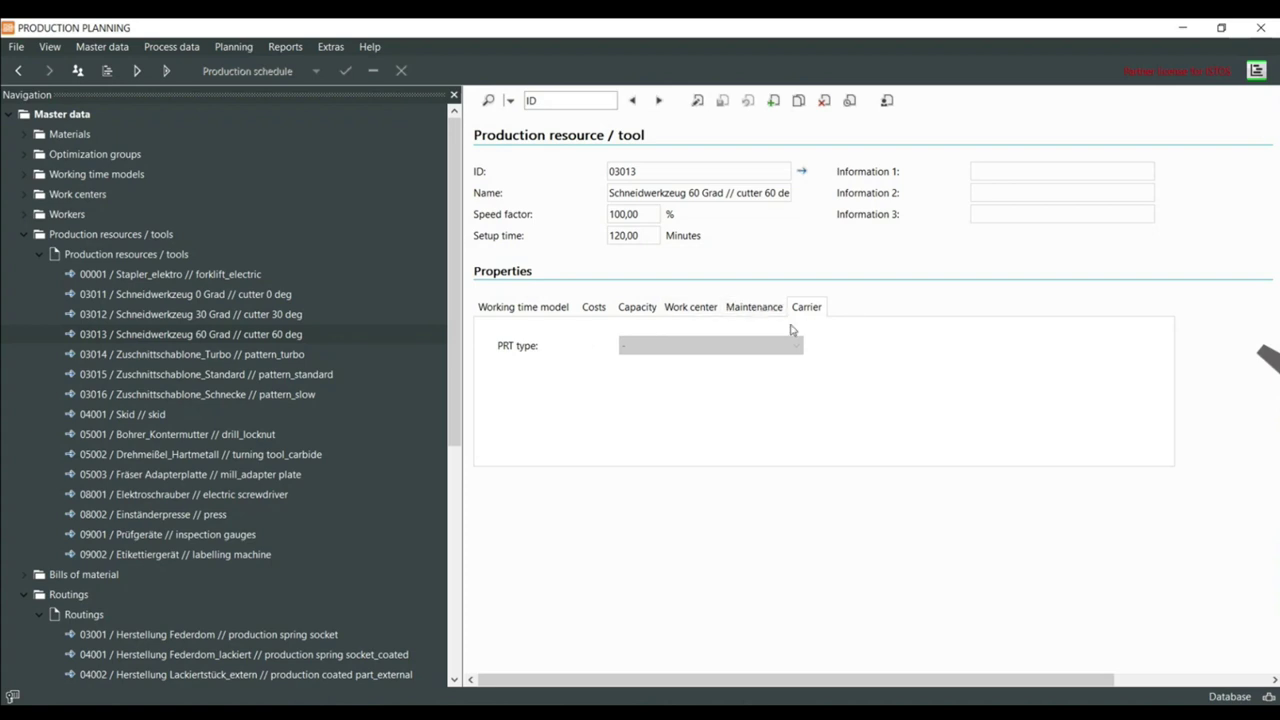
click(511, 310)
Collapse the production resources and open the bill of material 03001 for the spring socket
click(24, 234)
click(23, 256)
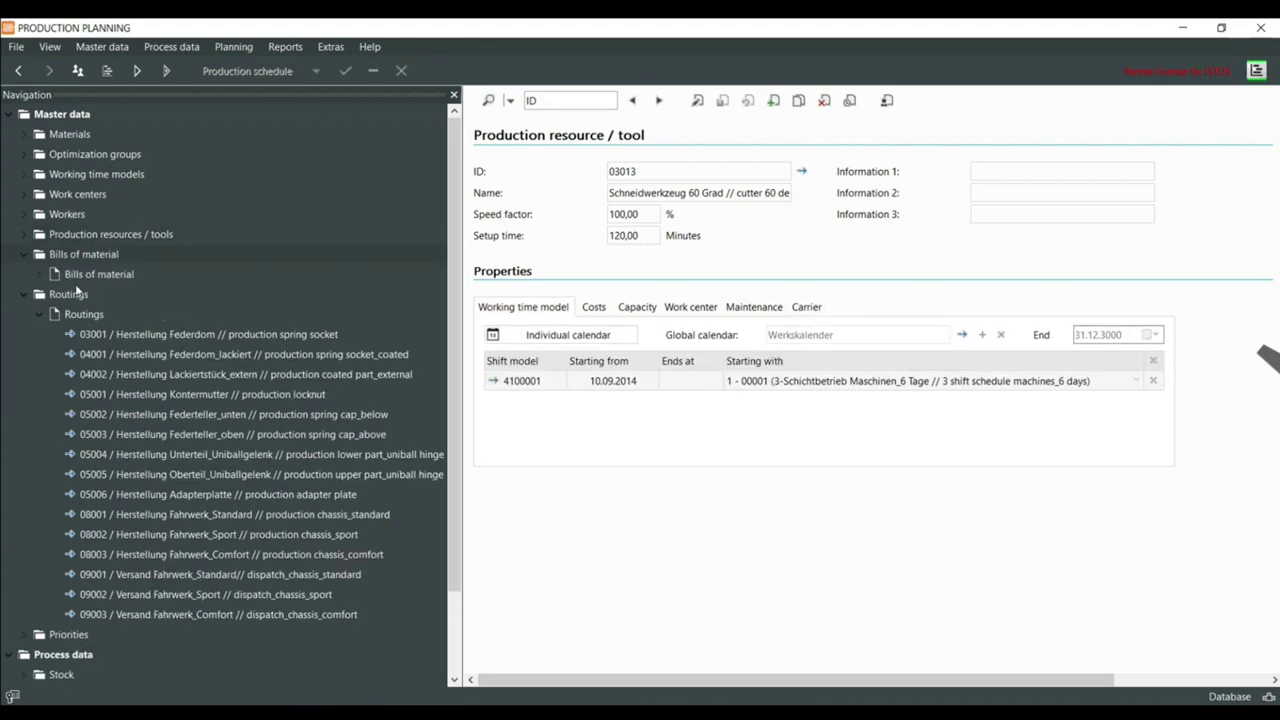
click(40, 275)
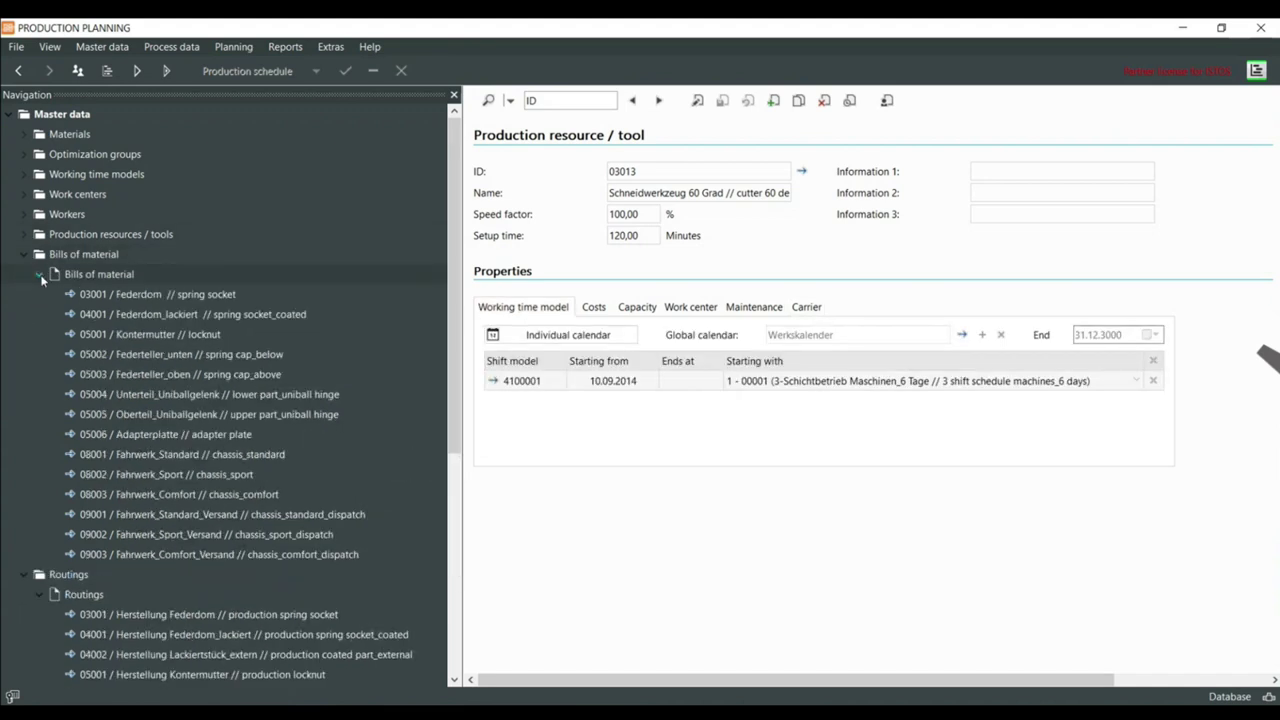
click(195, 302)
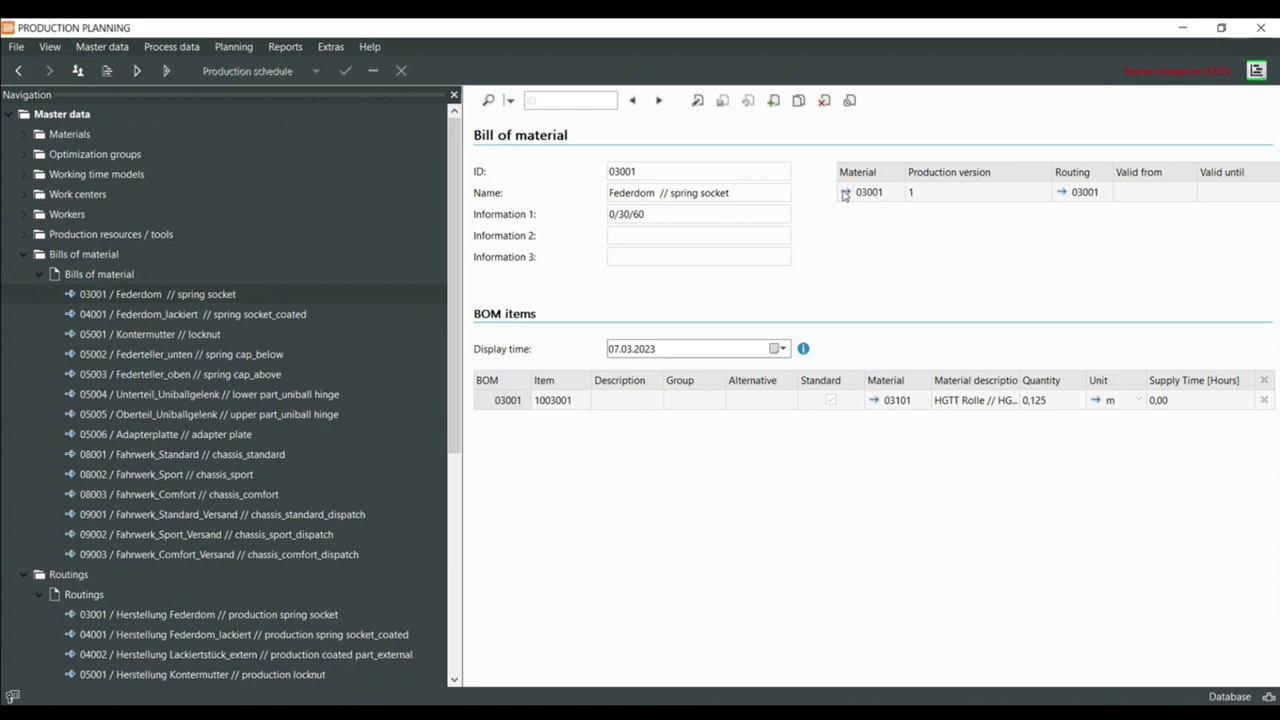
View the material record linked to the spring socket's bill of material and return to the bill's ID
click(855, 192)
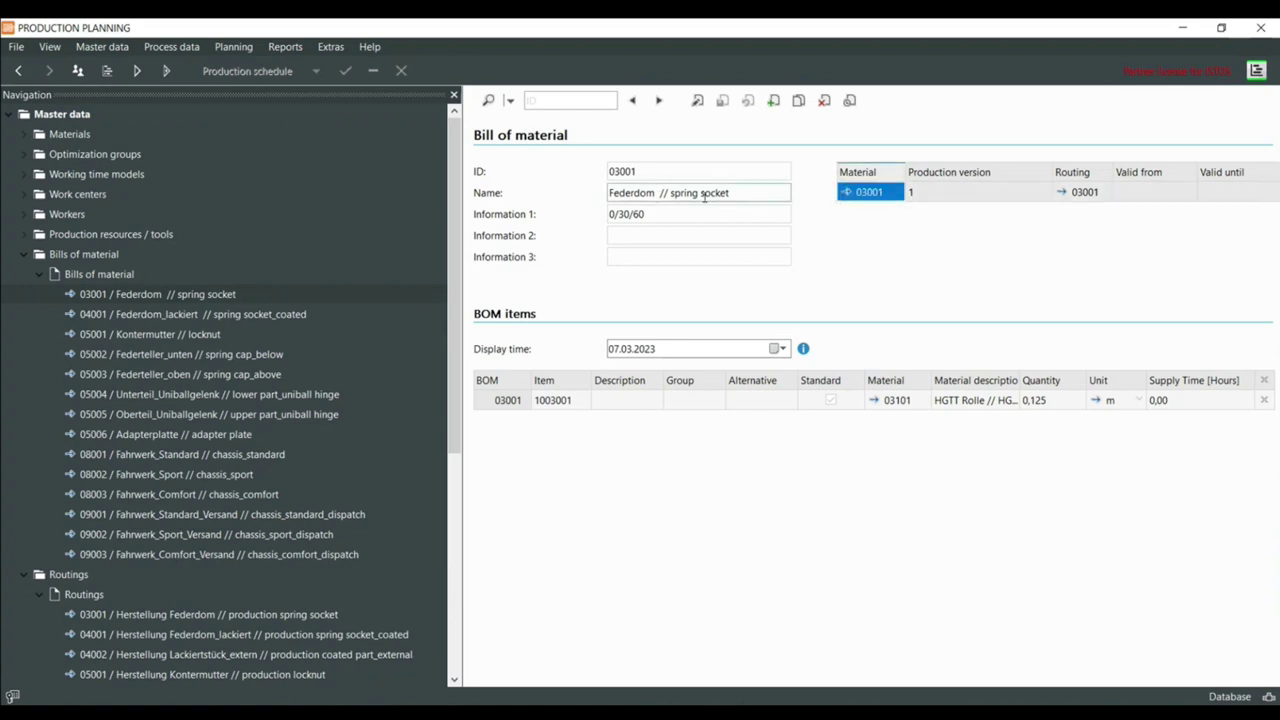
click(846, 193)
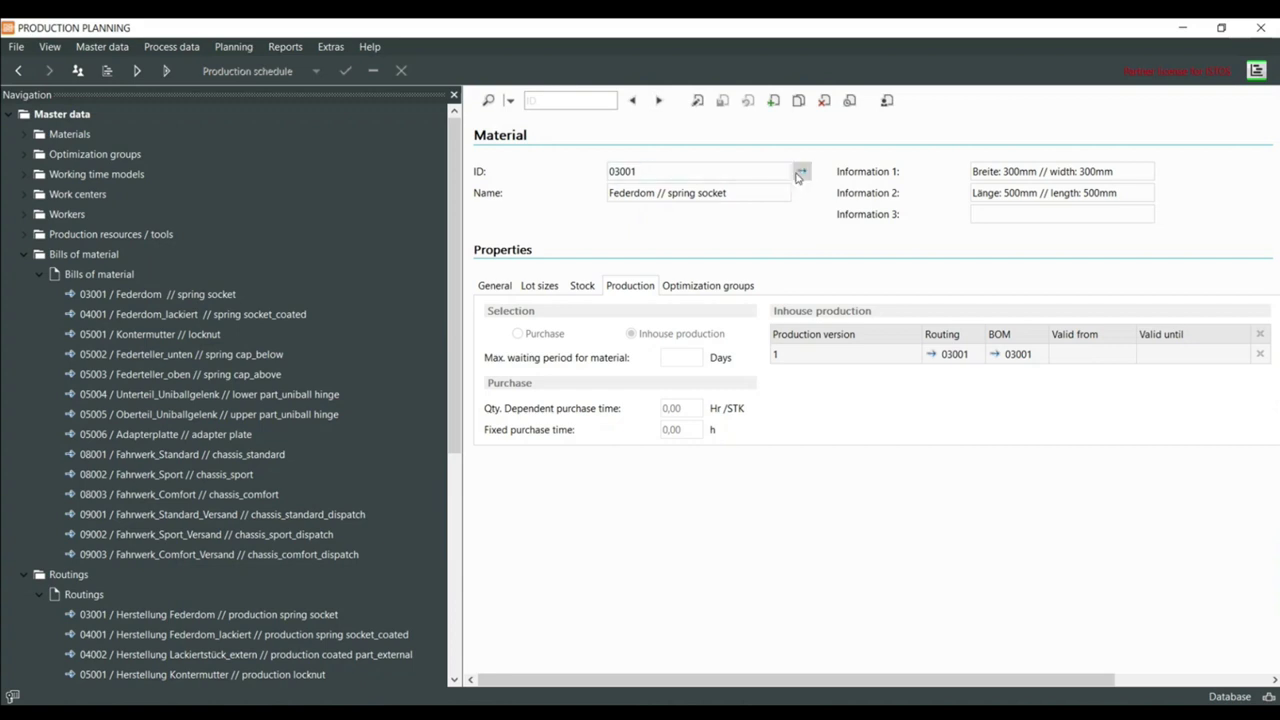
click(632, 100)
click(18, 70)
click(18, 70)
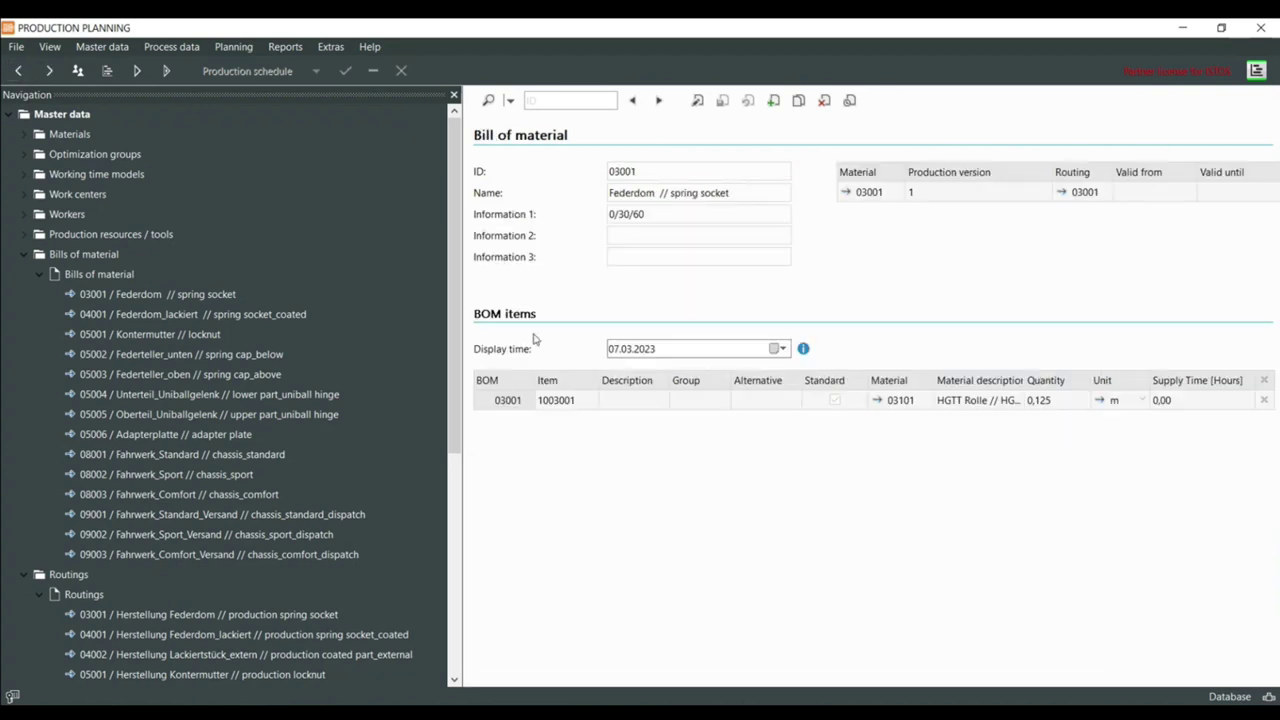
double_click(668, 170)
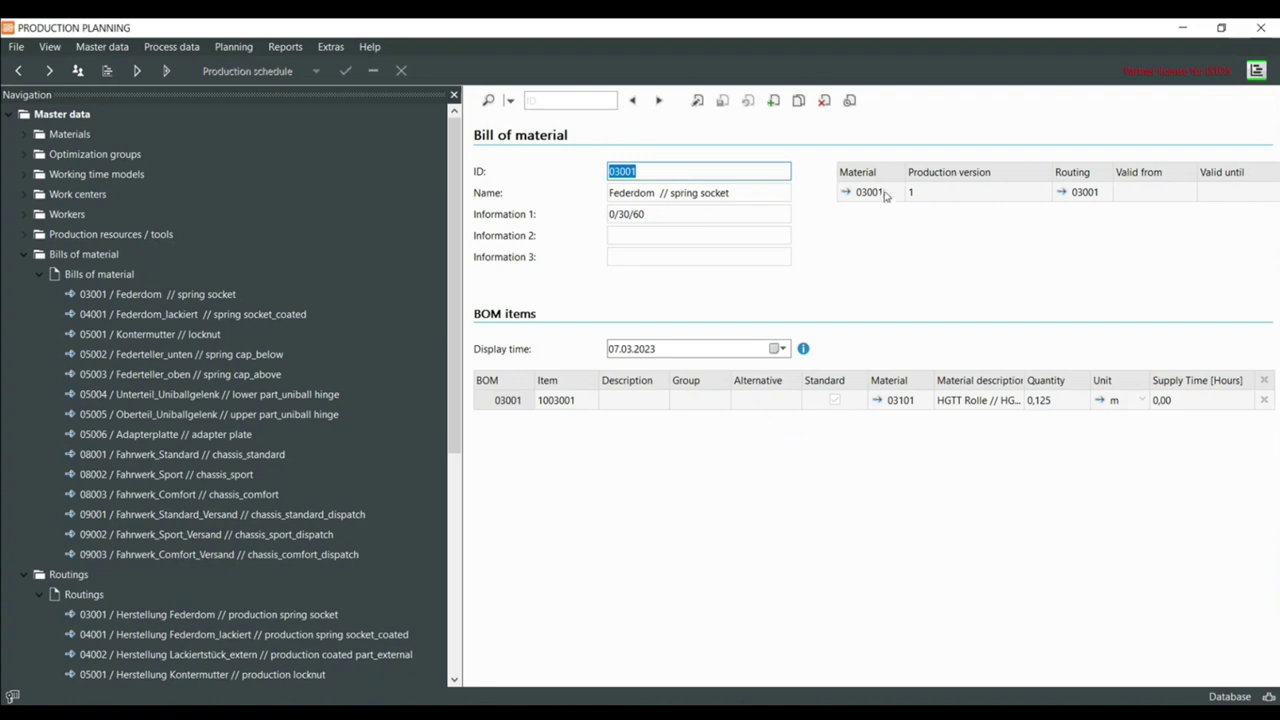
List all materials in the navigation tree and view the record of BOM item material 03101 before returning to the bill of material
click(29, 137)
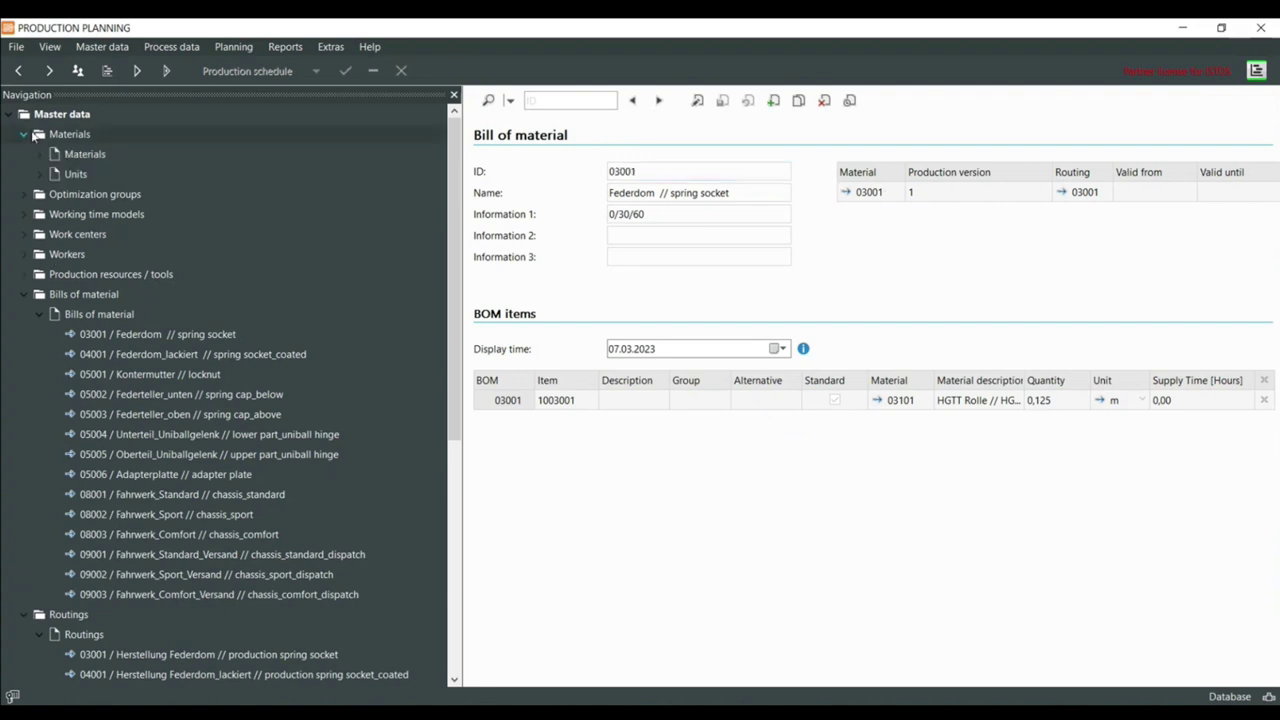
click(41, 154)
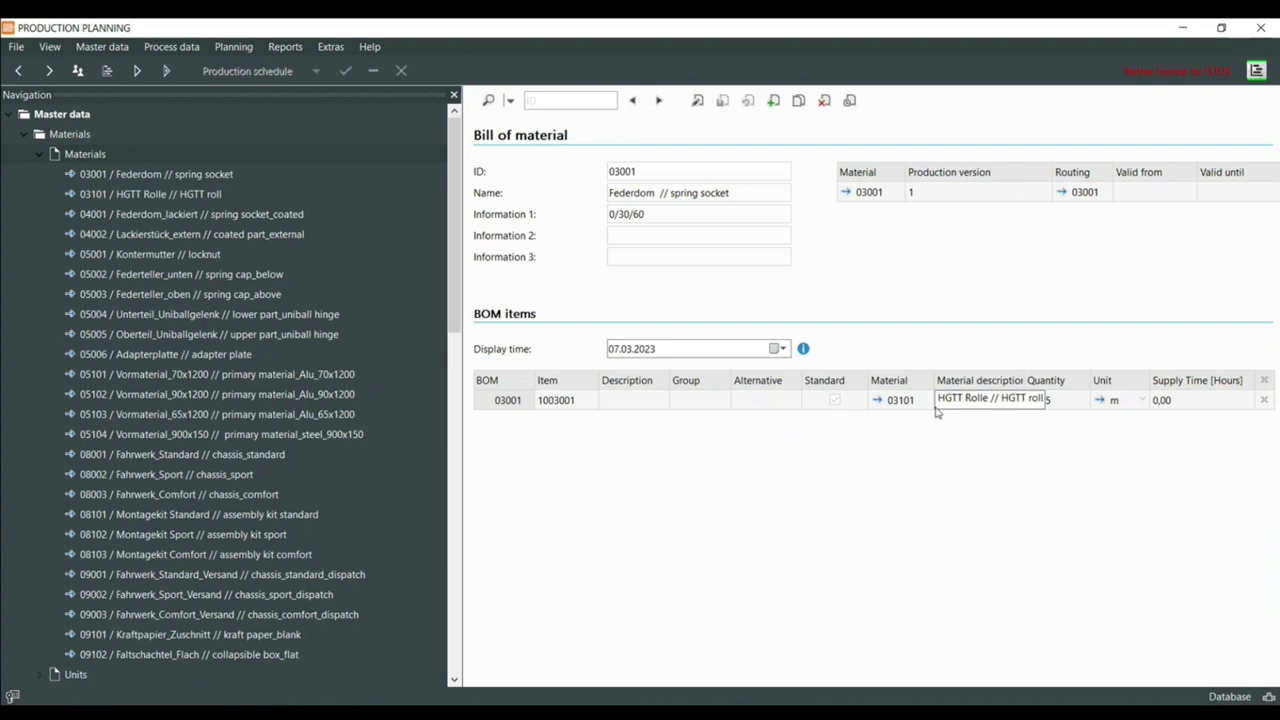
click(890, 402)
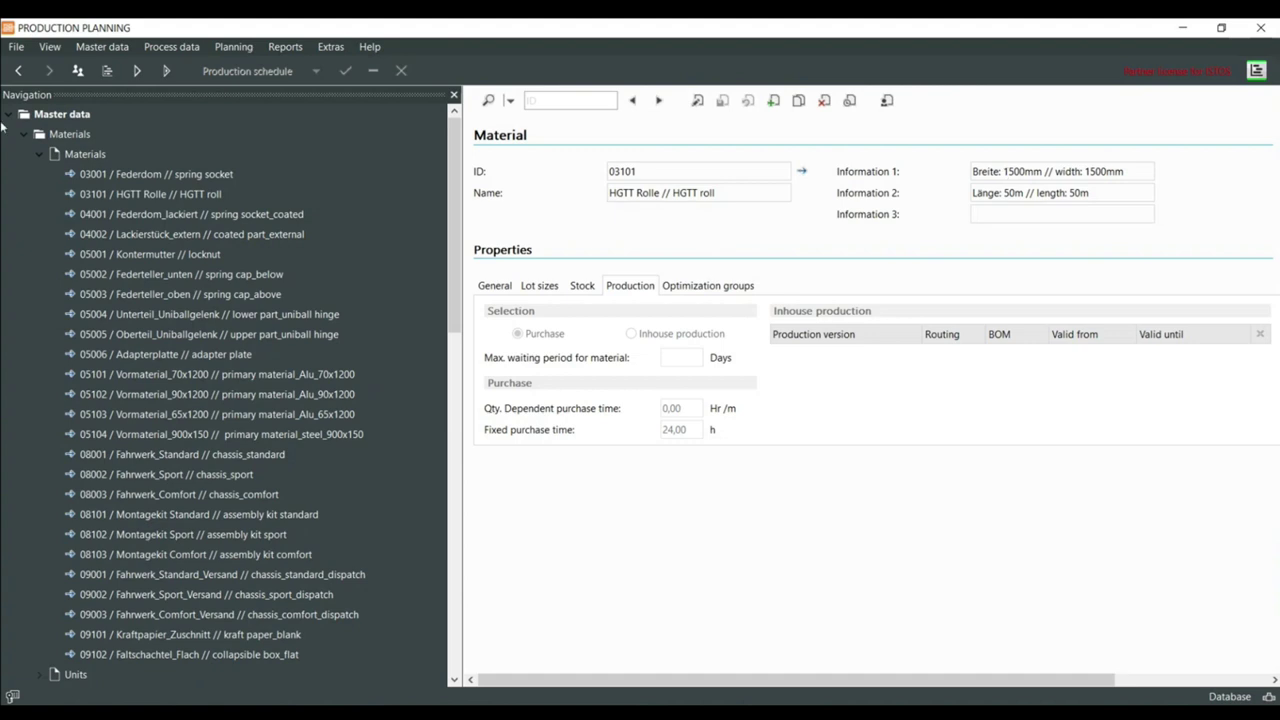
click(19, 70)
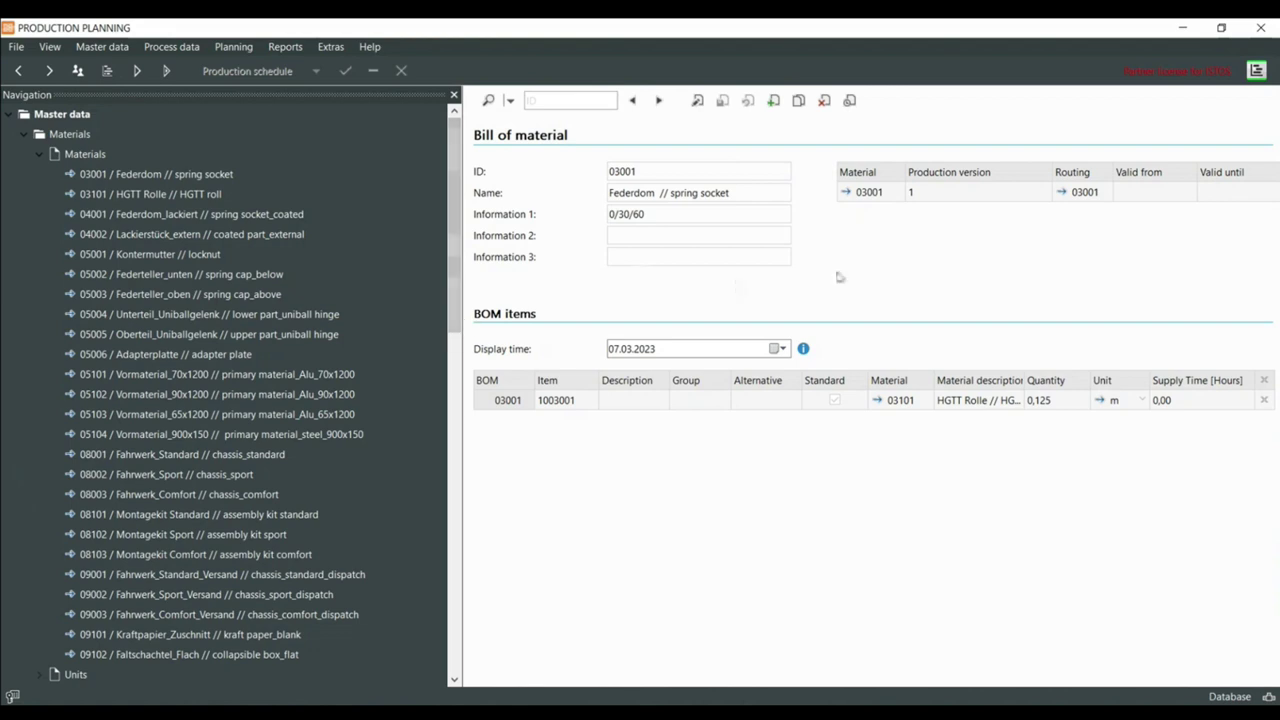
Look through the list of materials from the spring socket to the collapsible box and collapse it
scroll(153, 222, down, 1)
scroll(162, 296, up, 1)
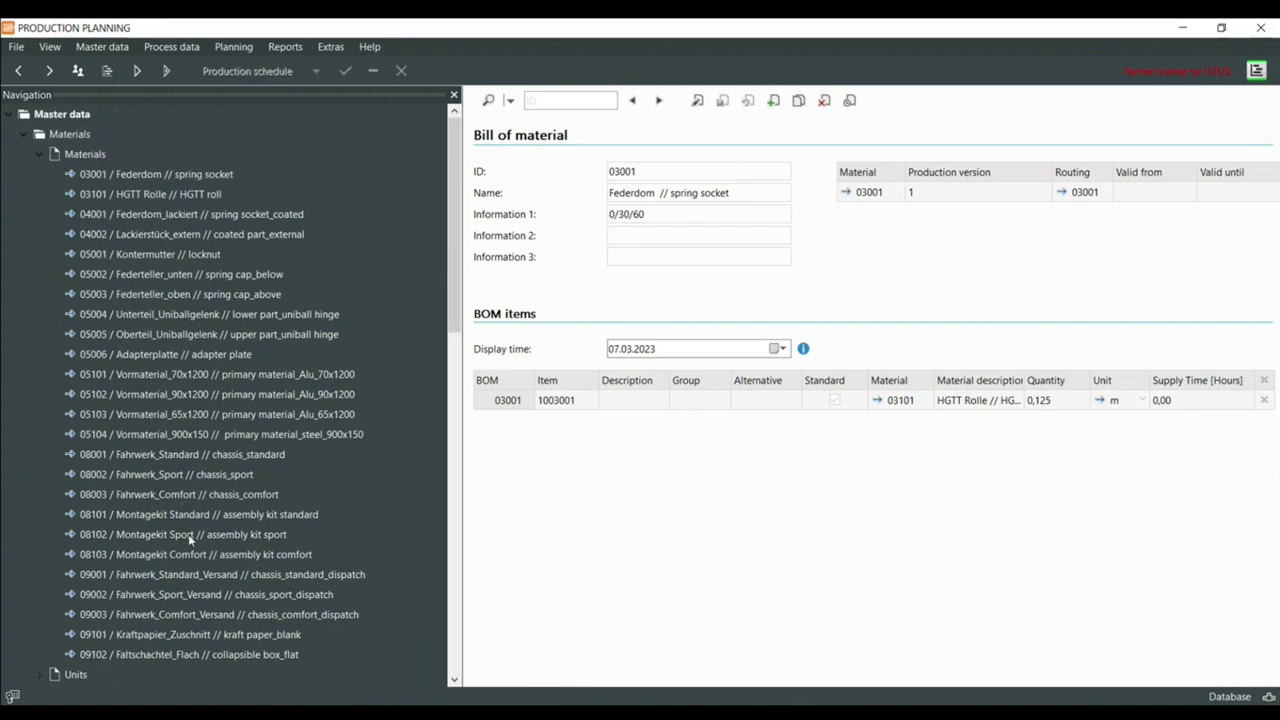
scroll(254, 330, down, 1)
scroll(210, 314, up, 1)
scroll(212, 411, down, 1)
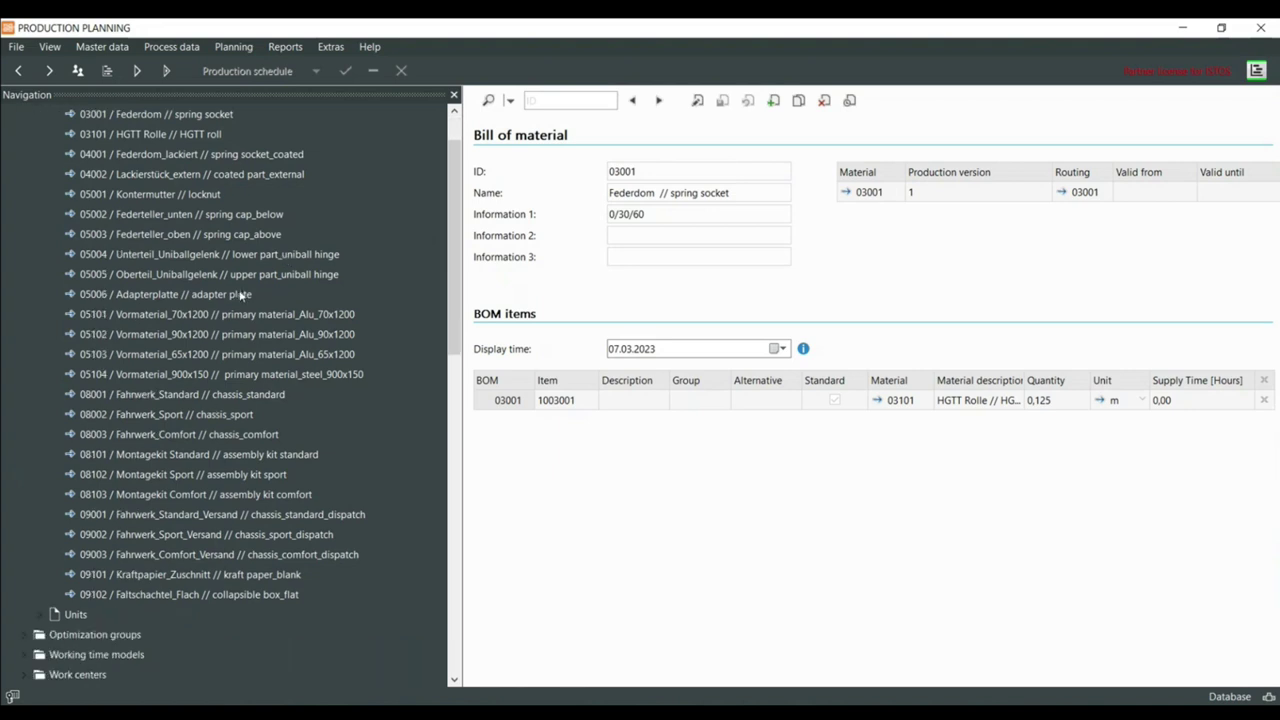
scroll(250, 300, up, 1)
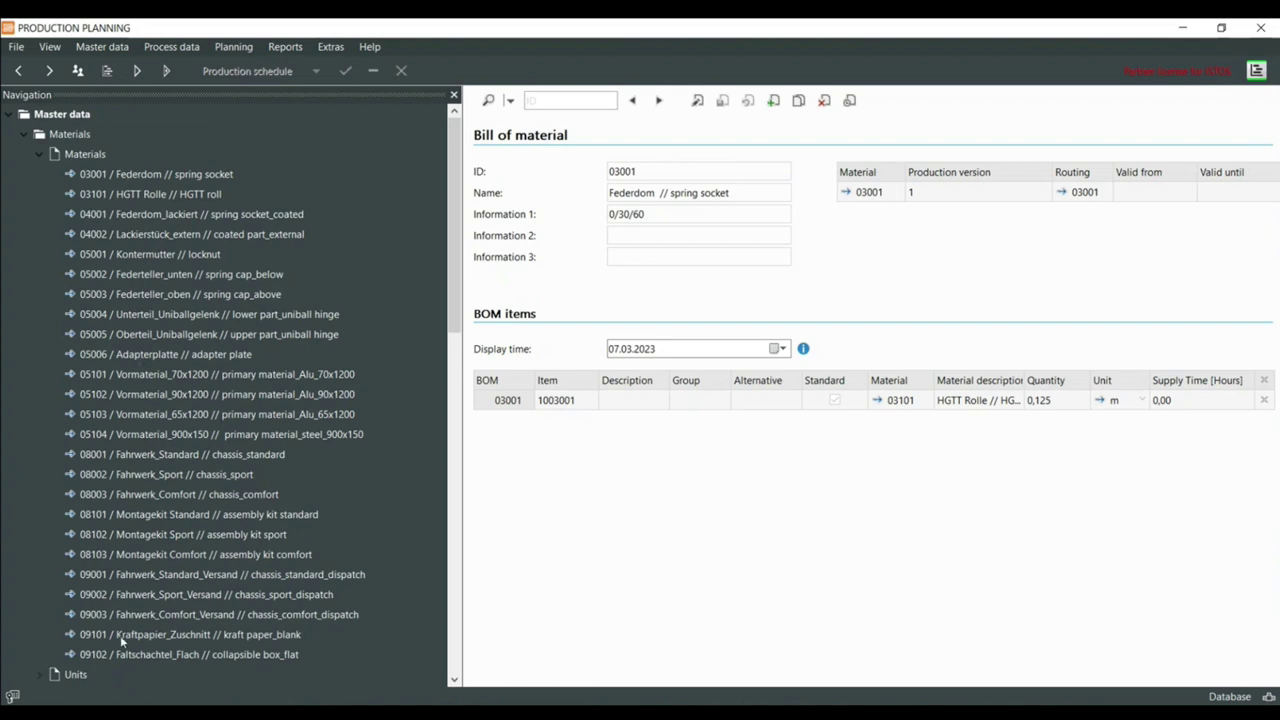
click(39, 155)
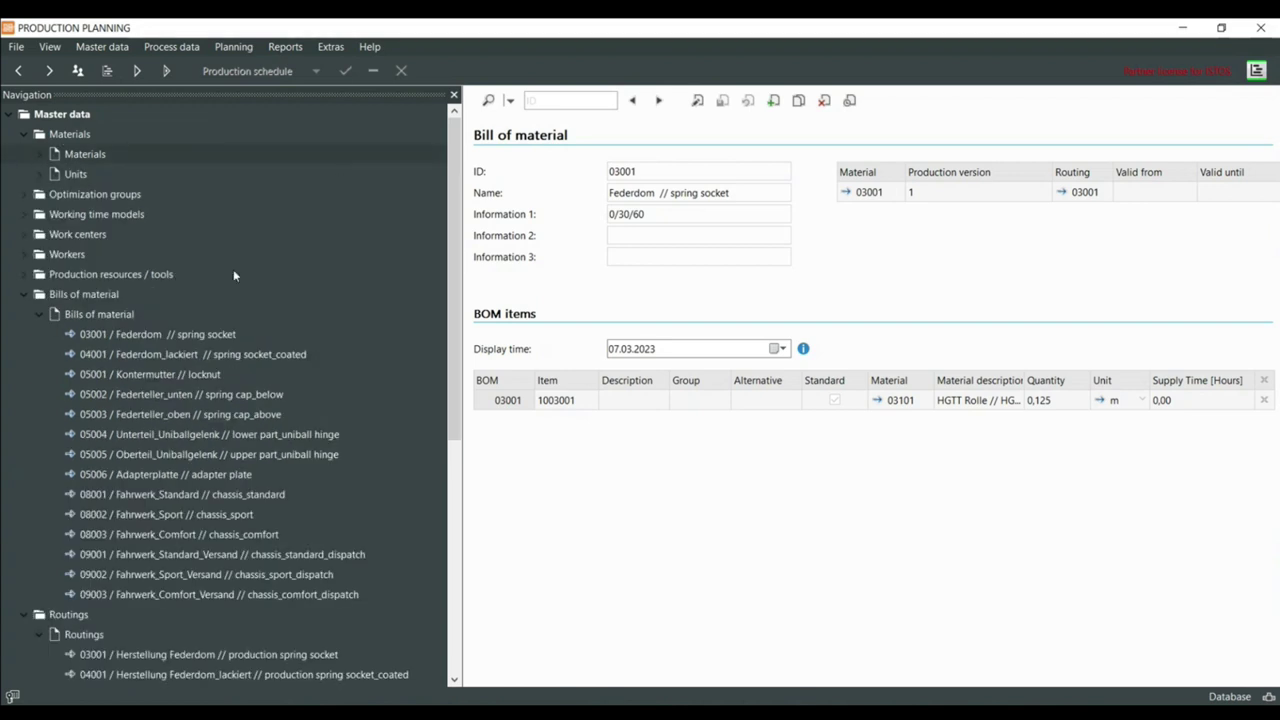
View the bills of material for the adapter plate, the spring cap above and the upper part of the uniball hinge
click(169, 474)
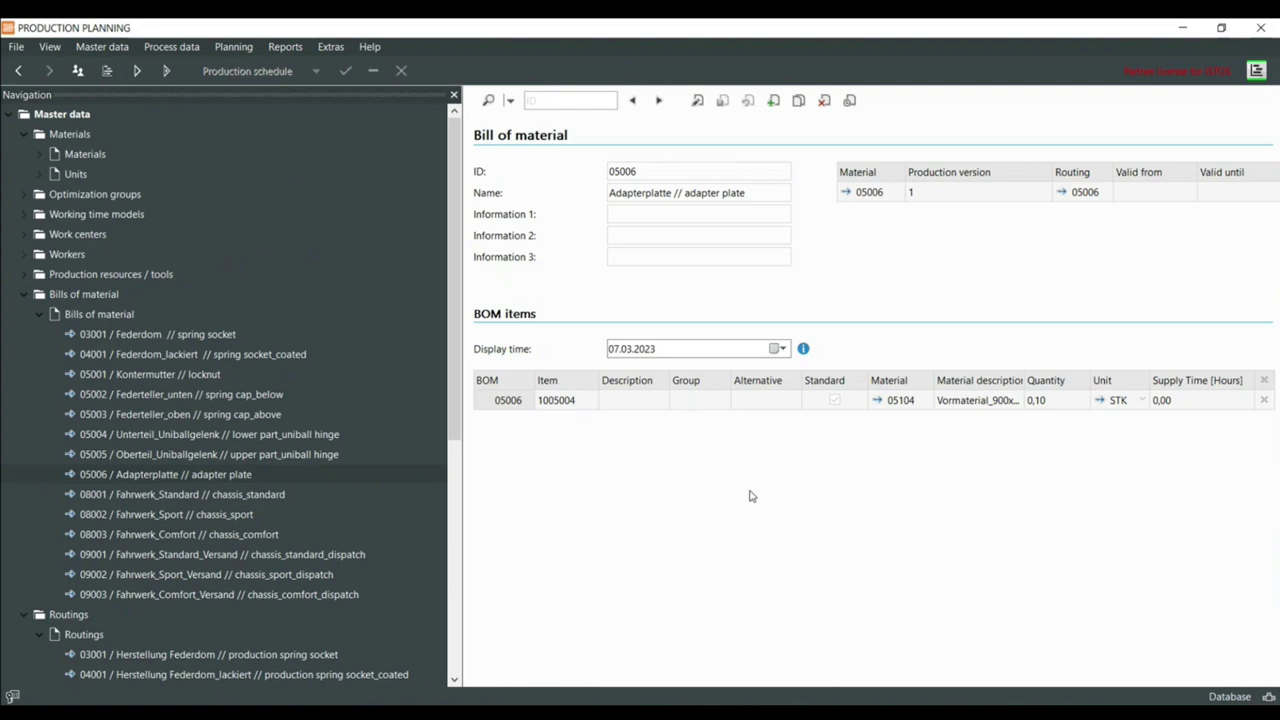
click(175, 416)
click(187, 453)
Expand the chassis comfort item in bill of material 09003 and widen the material description column to show the full names
click(160, 594)
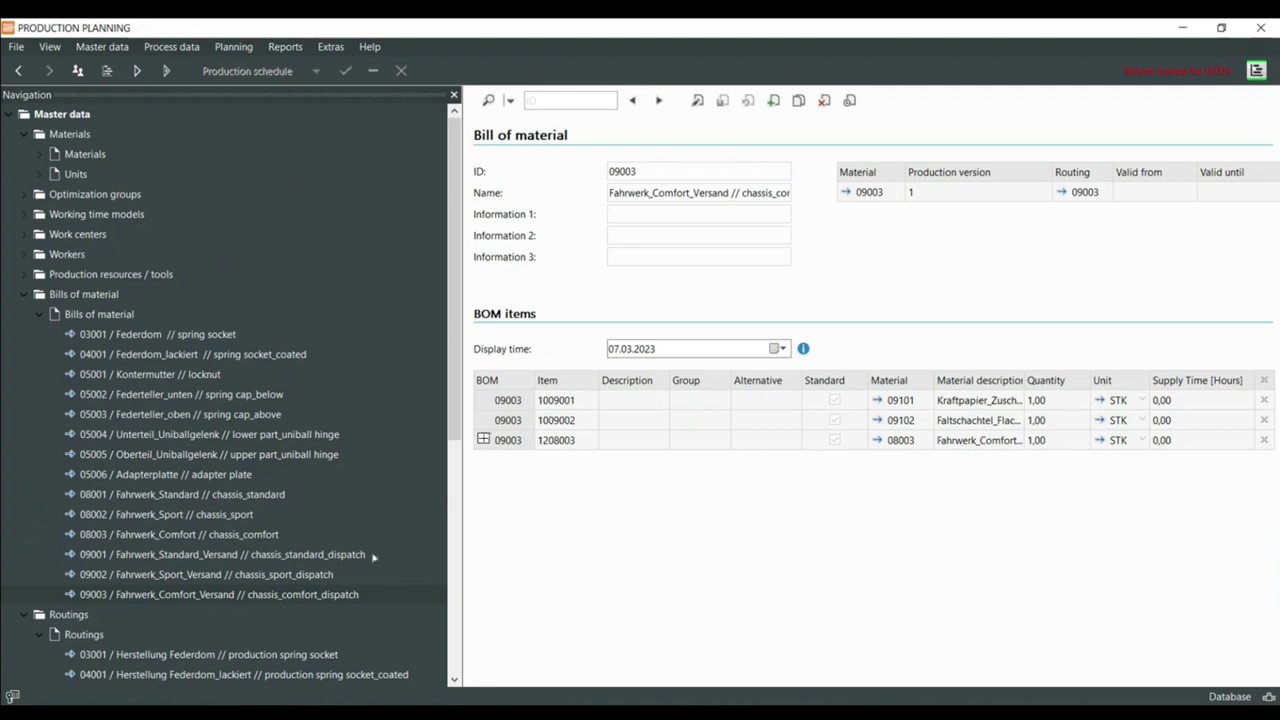
click(483, 440)
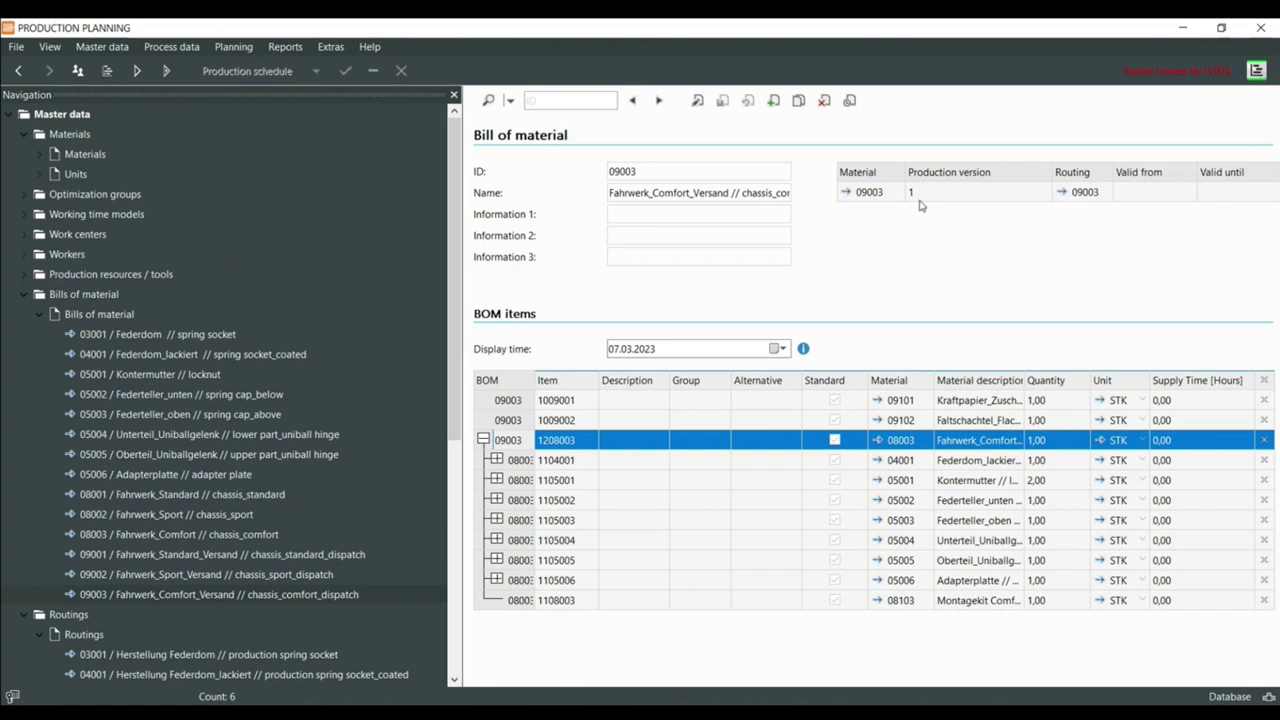
click(567, 384)
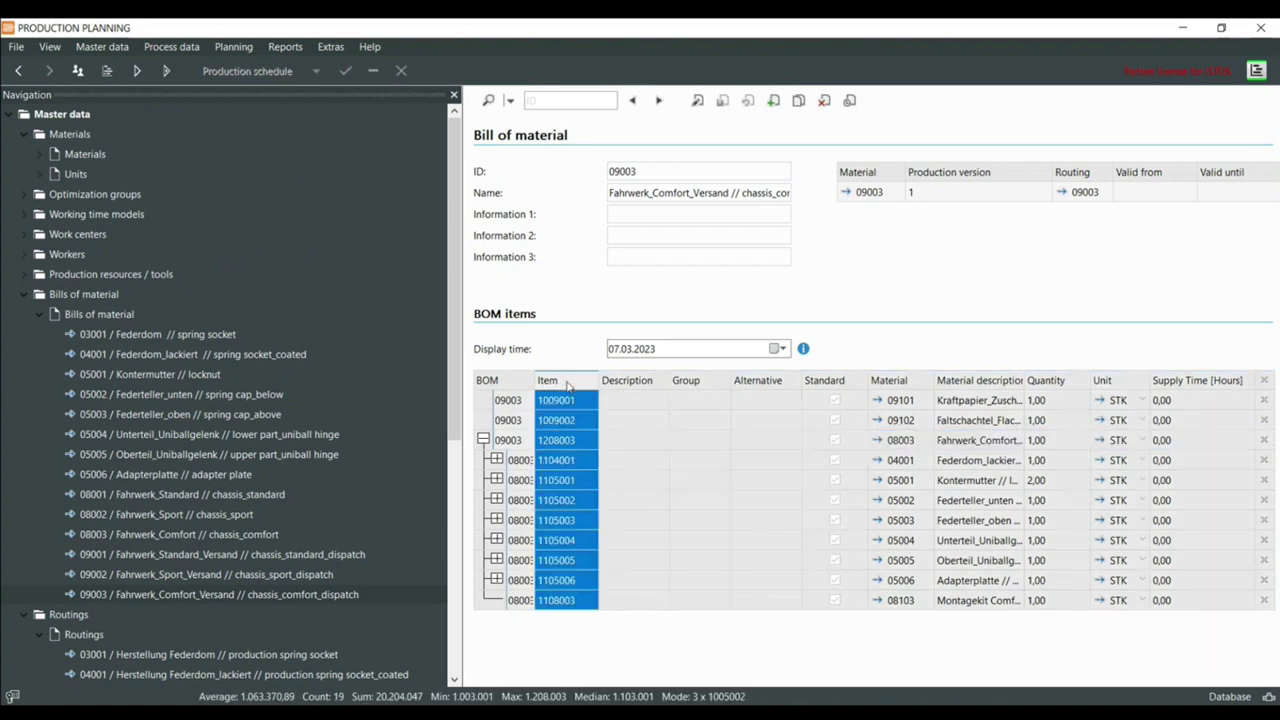
click(900, 386)
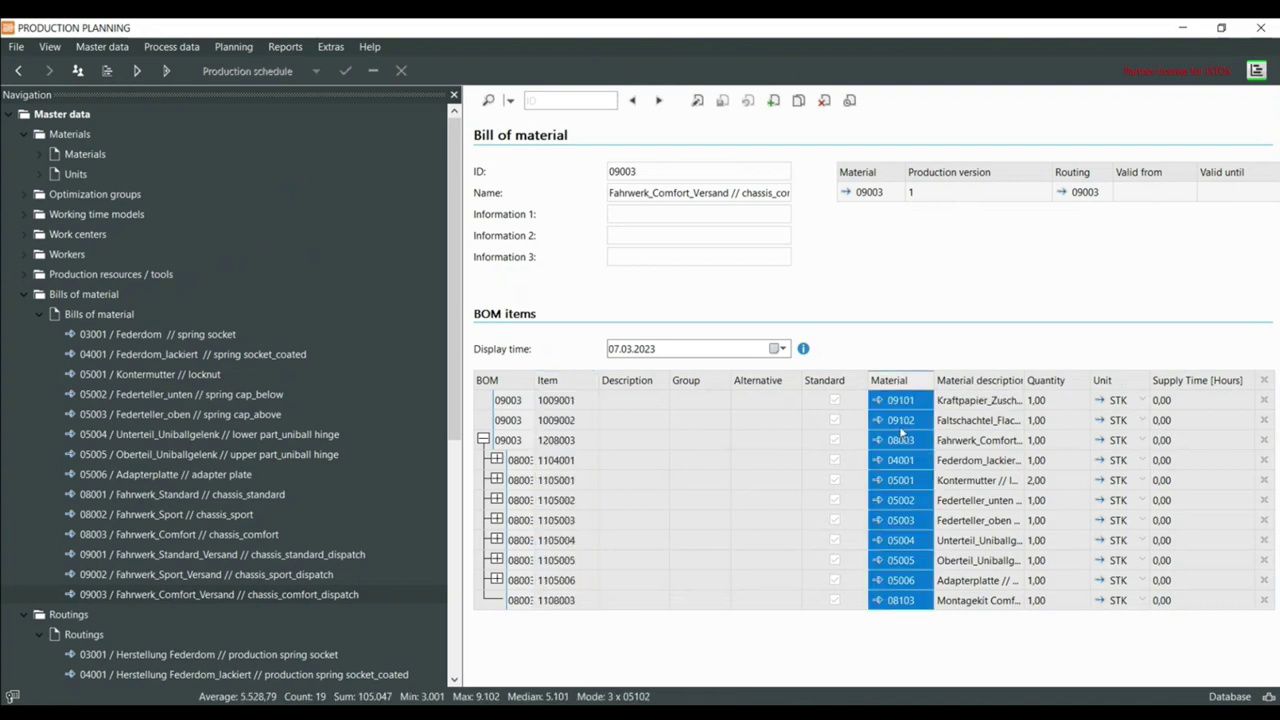
drag(1024, 380, 1176, 380)
drag(959, 672, 1123, 660)
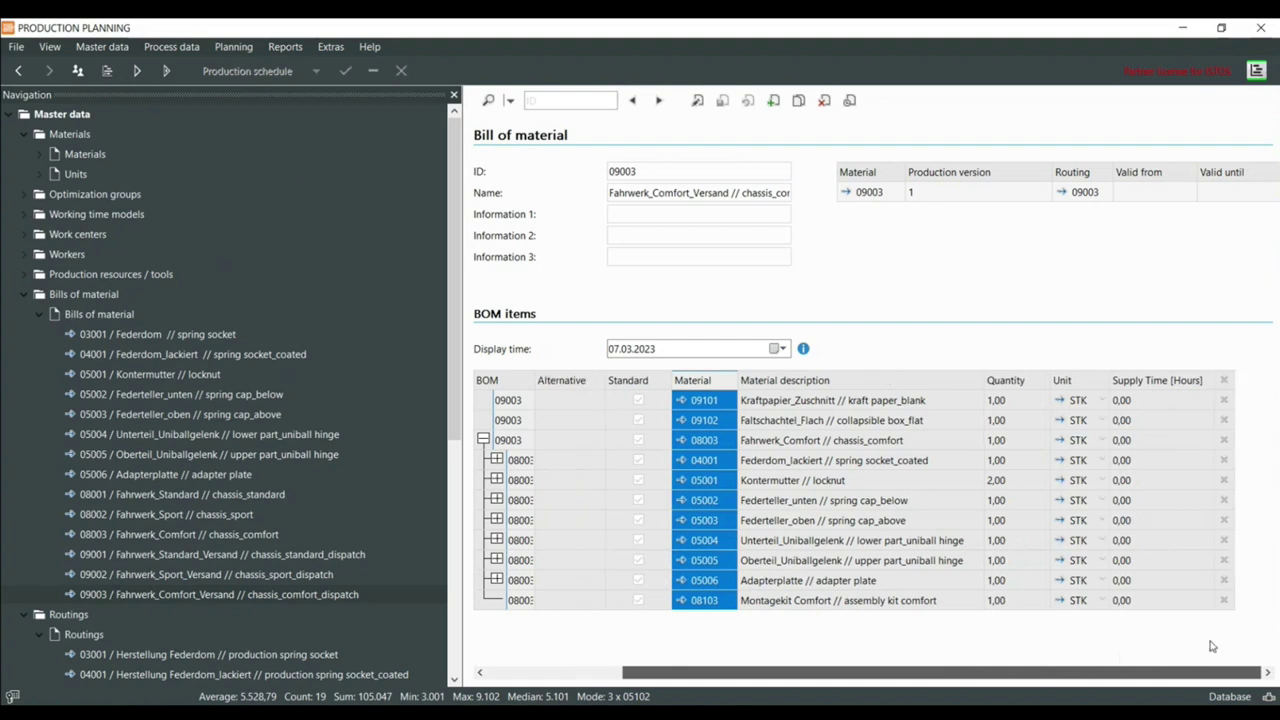
Collapse the chassis comfort item in bill of material 09003, review the top-level items, and expand it again
click(483, 440)
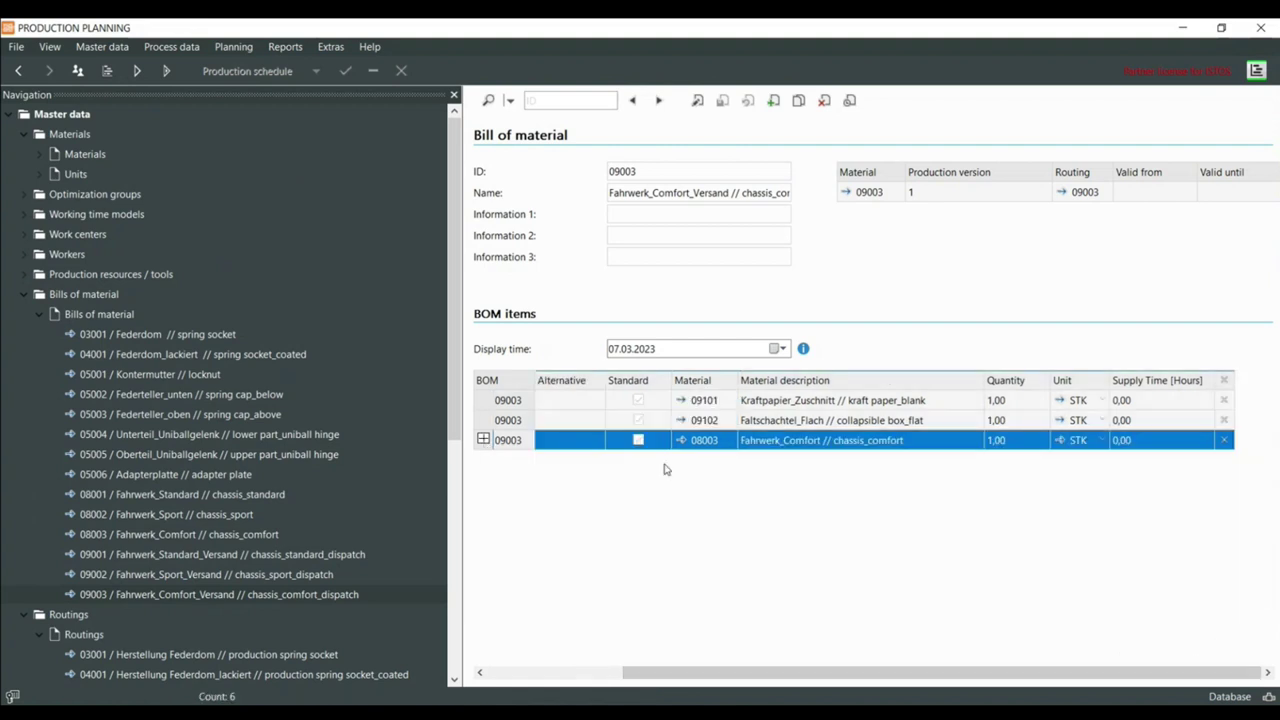
click(840, 400)
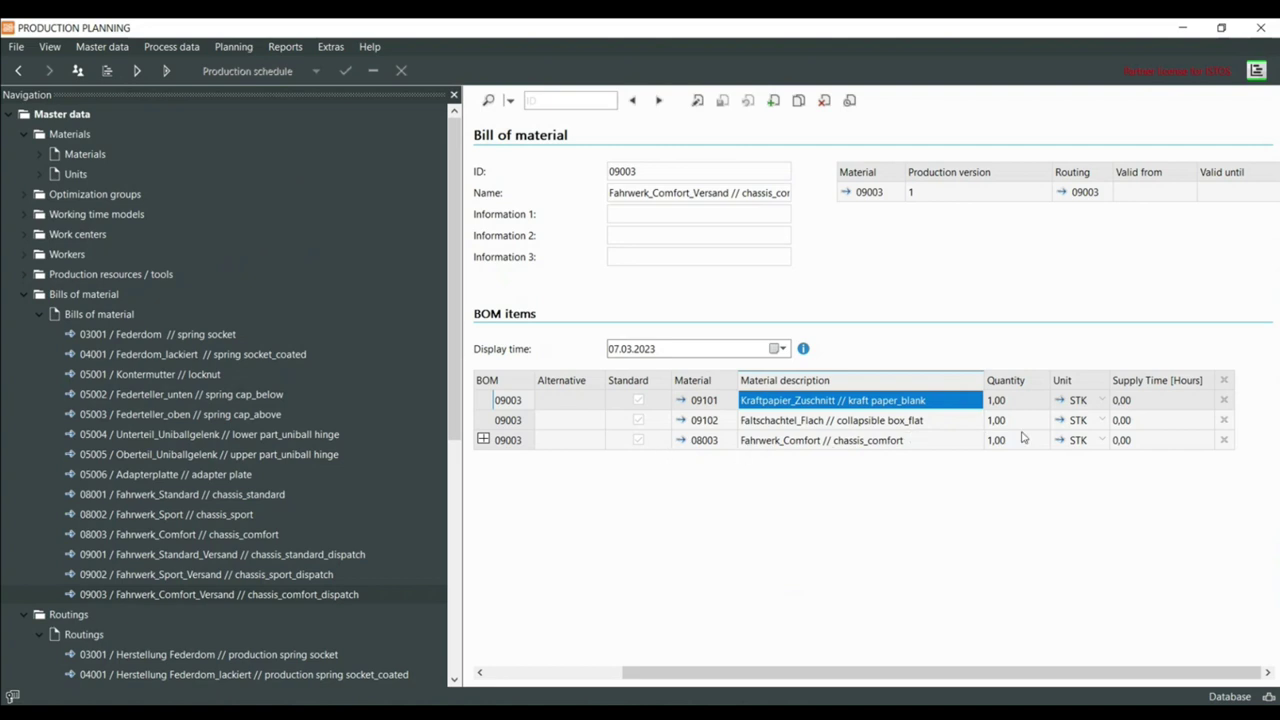
click(863, 446)
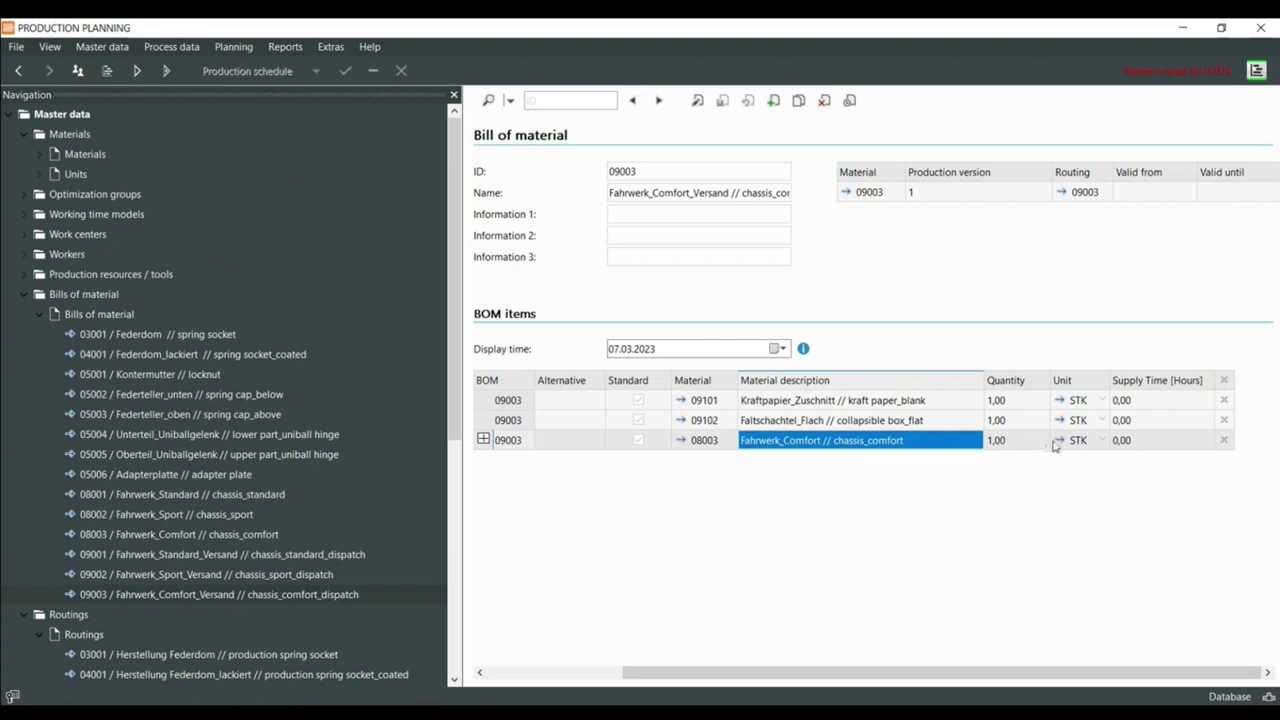
click(484, 440)
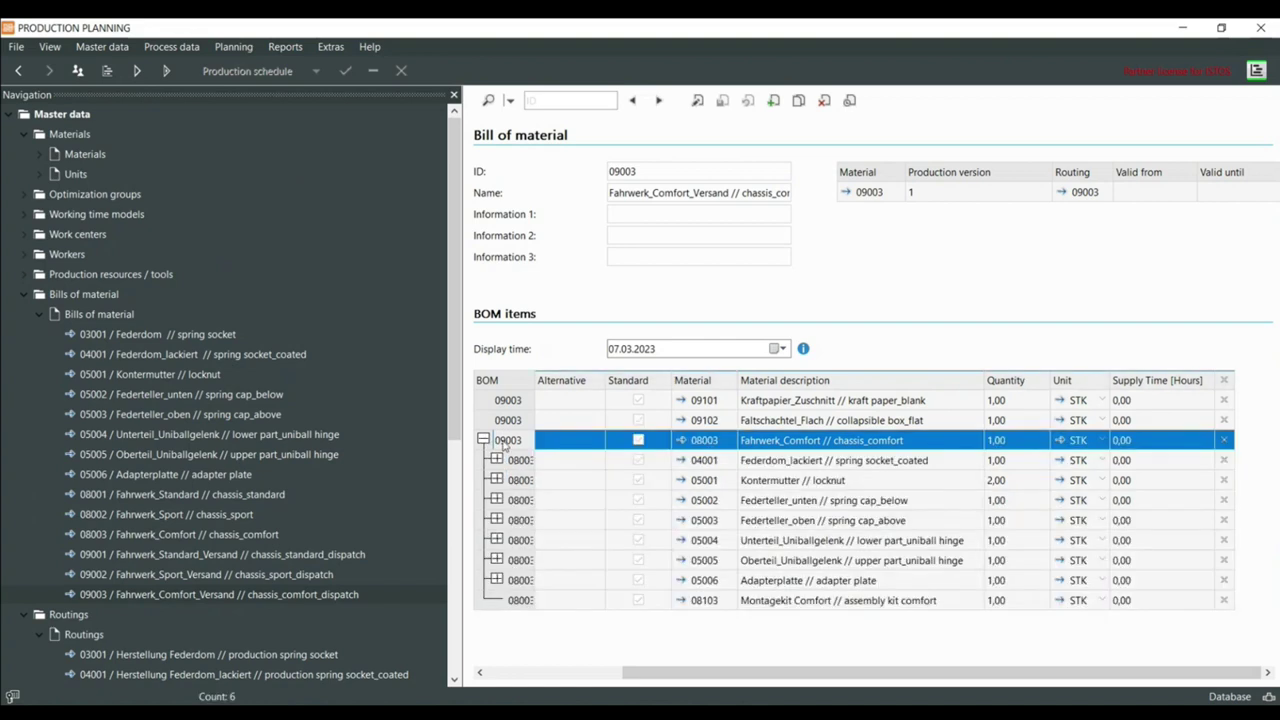
Expand the coated spring socket 04001 and its spring socket 03001 to examine the materials down to the HGTT roll
click(930, 466)
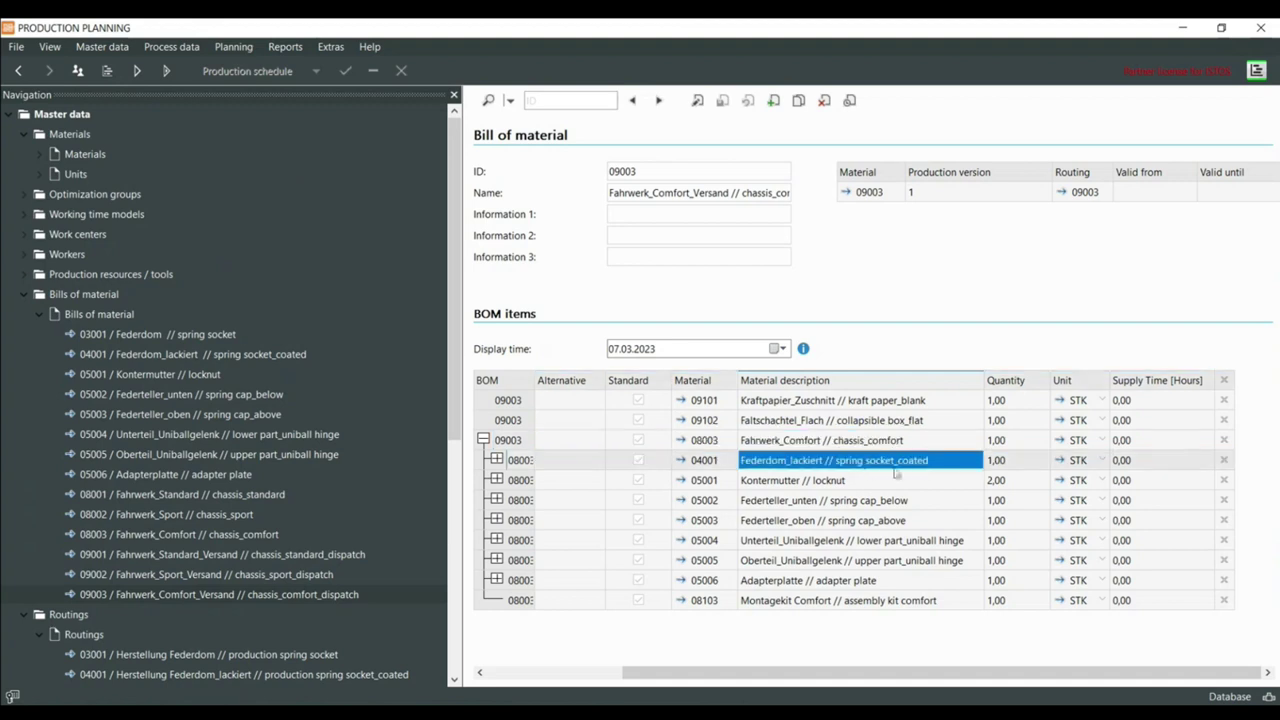
click(498, 460)
click(510, 480)
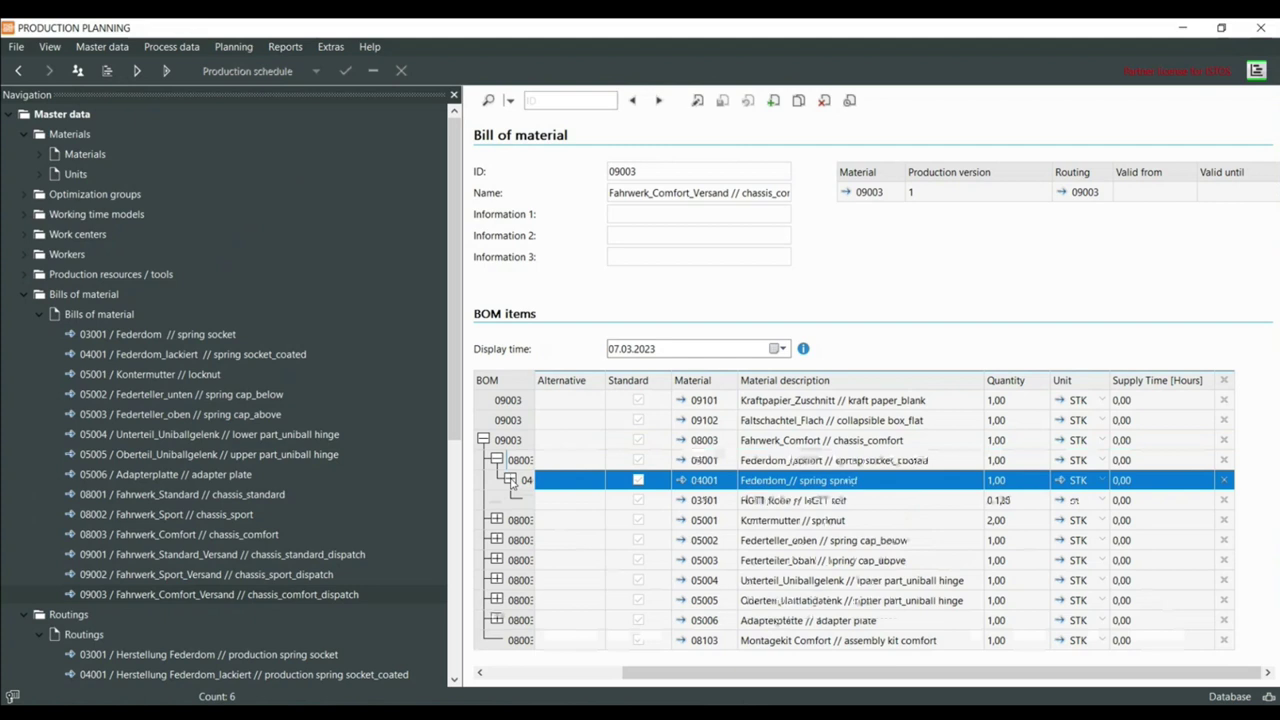
click(868, 503)
click(868, 486)
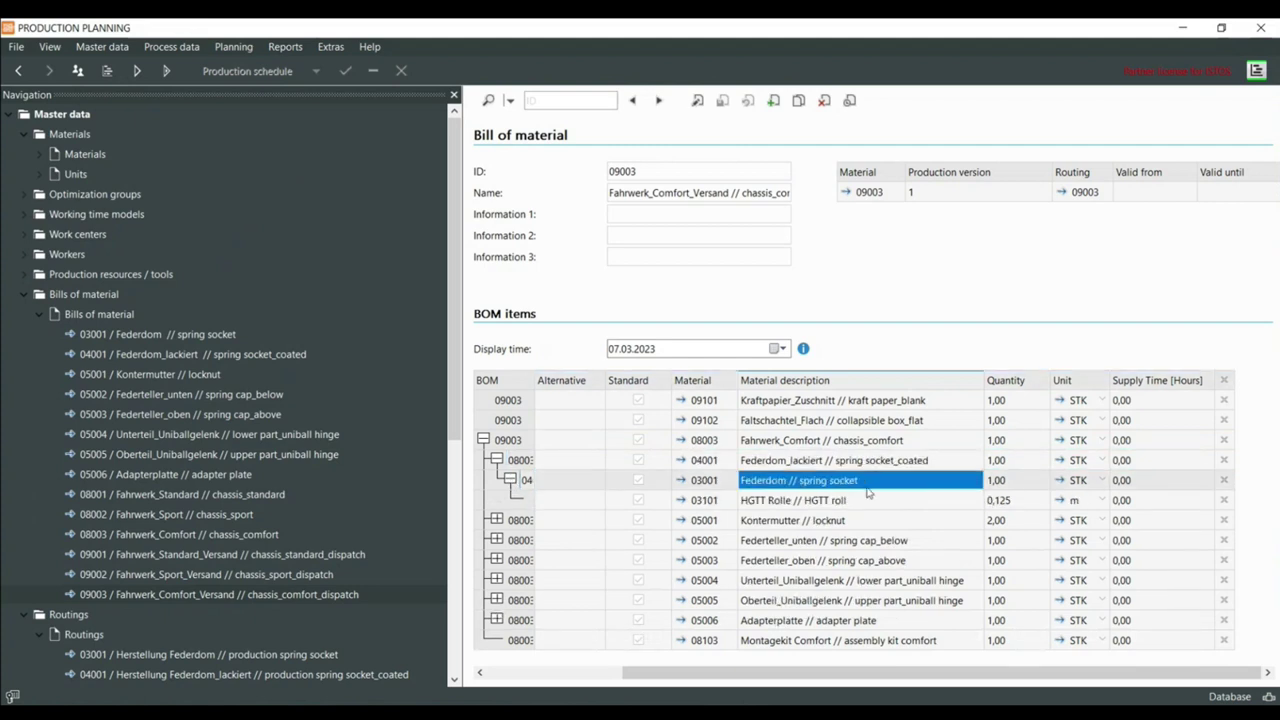
click(862, 460)
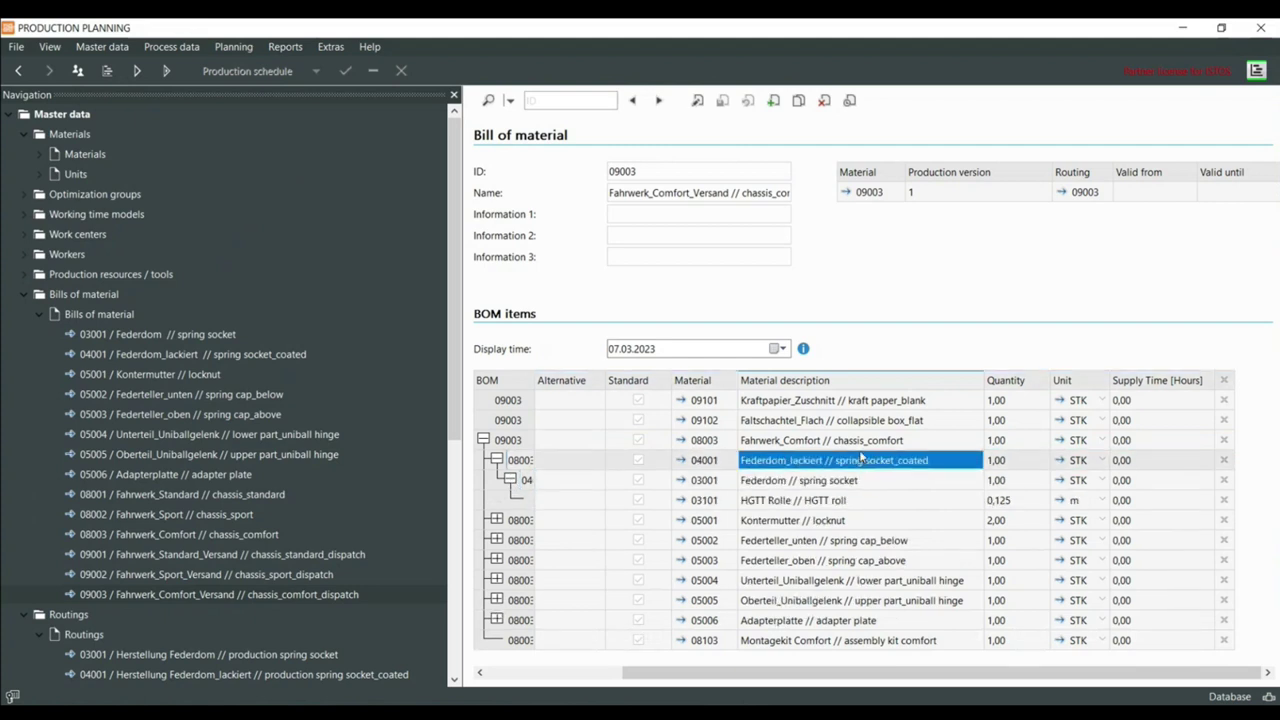
Collapse the coated spring socket and expand the locknut, both spring caps, both uniball hinge parts and the adapter plate
click(497, 460)
click(497, 480)
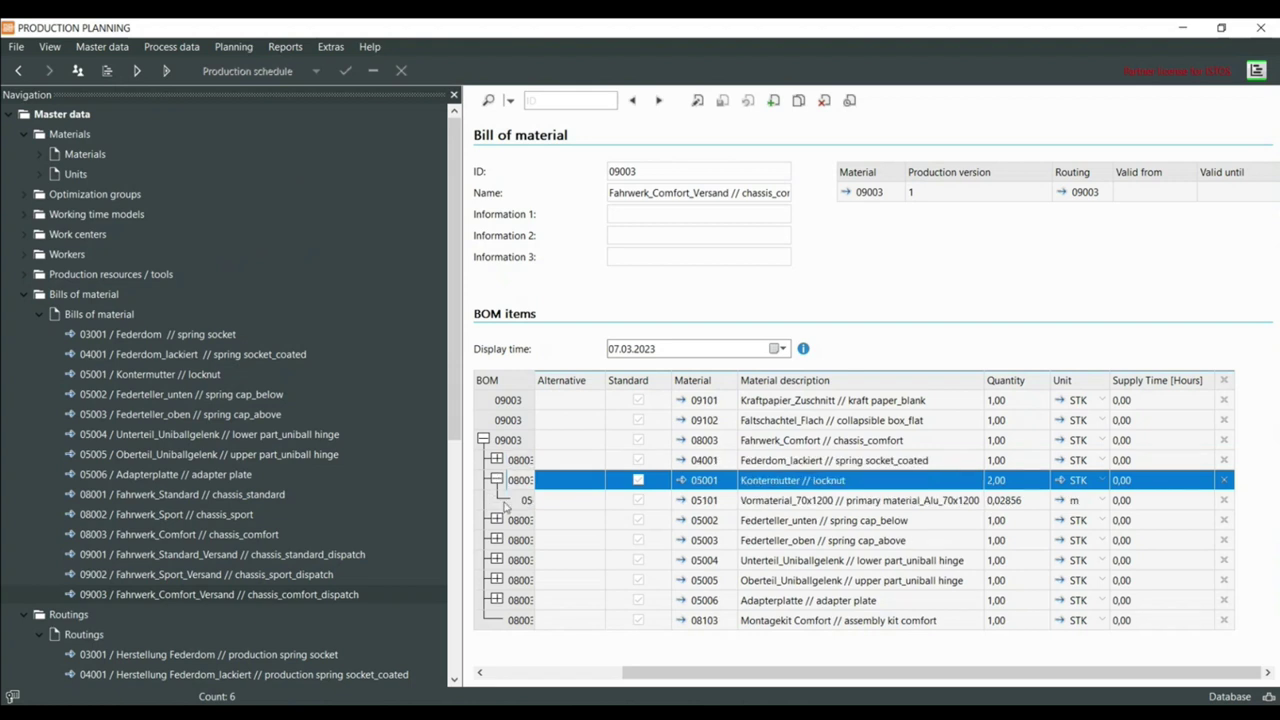
click(497, 520)
click(497, 560)
click(497, 600)
click(497, 640)
scroll(498, 640, down, 1)
click(497, 620)
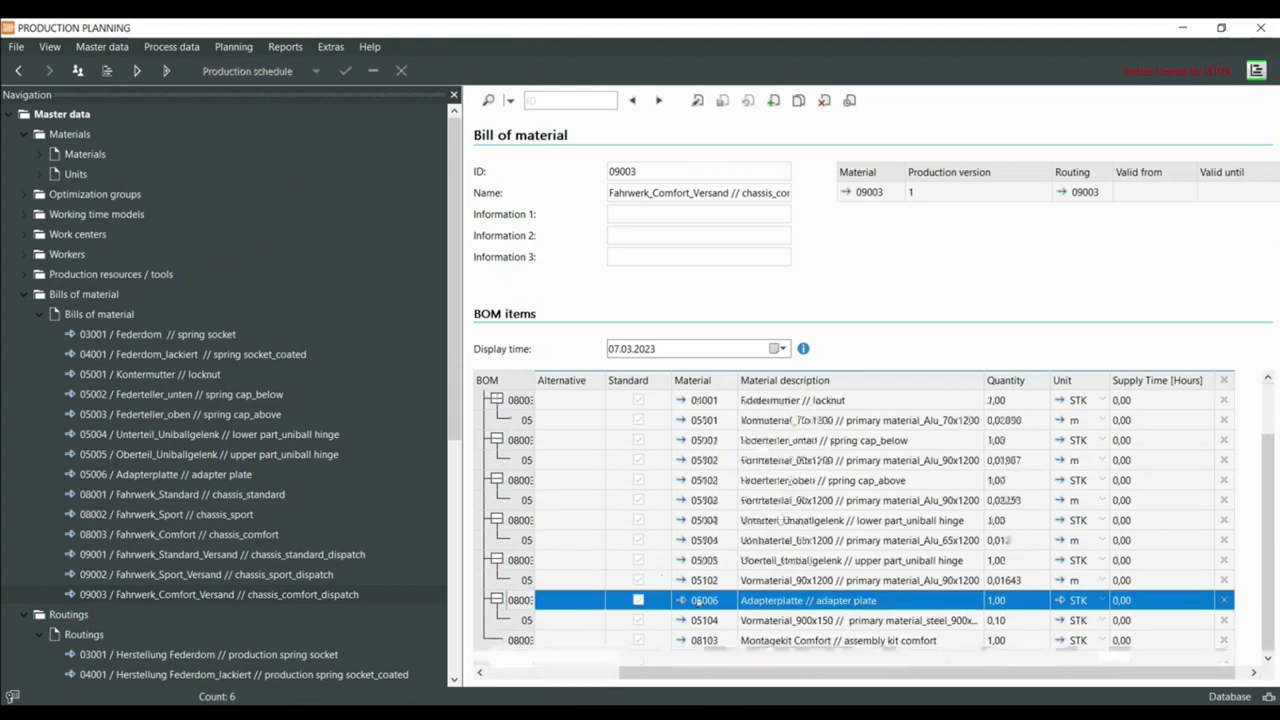
Expand the coated spring socket again and look through the complete multi-level list of BOM items
scroll(500, 620, up, 2)
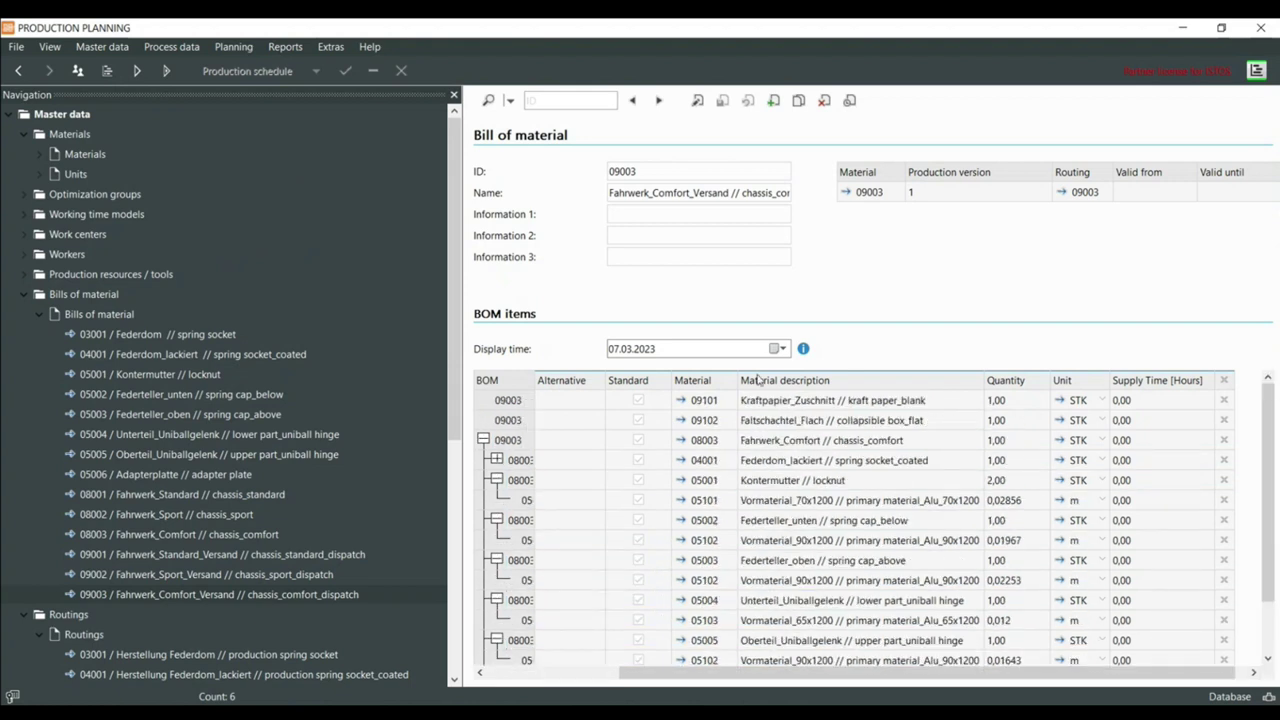
click(497, 460)
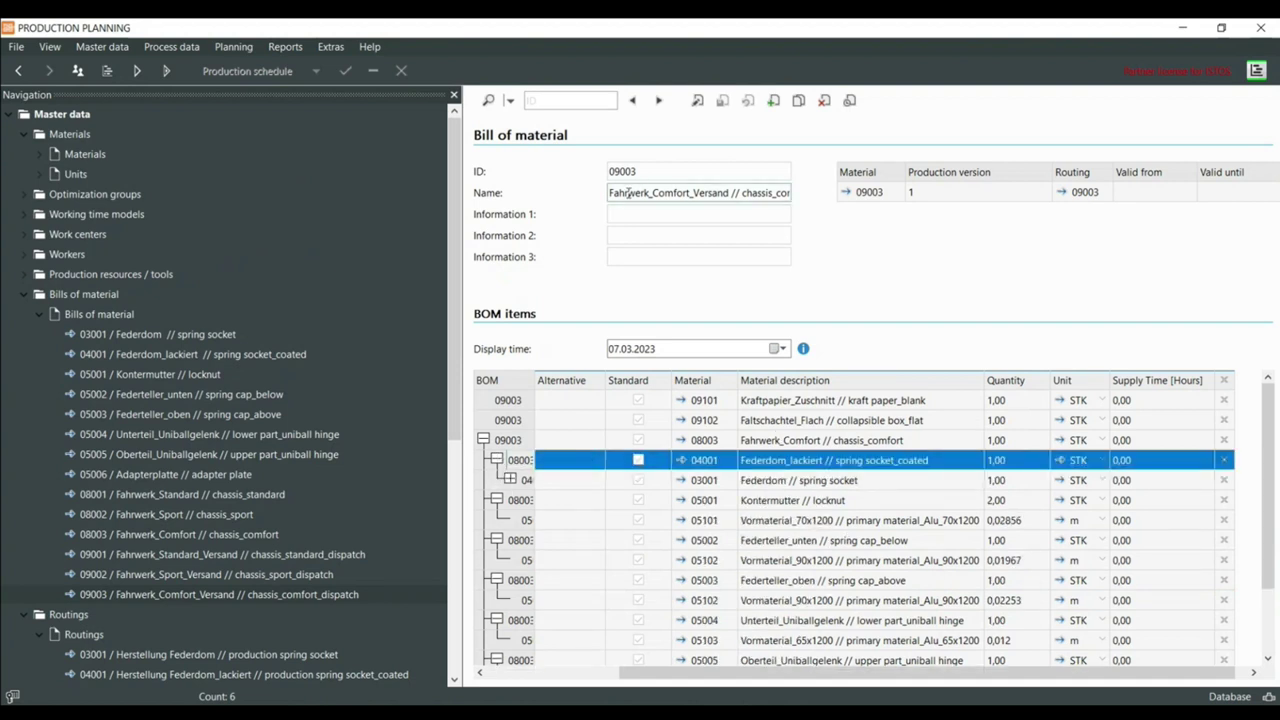
scroll(1050, 470, down, 1)
scroll(1000, 530, down, 1)
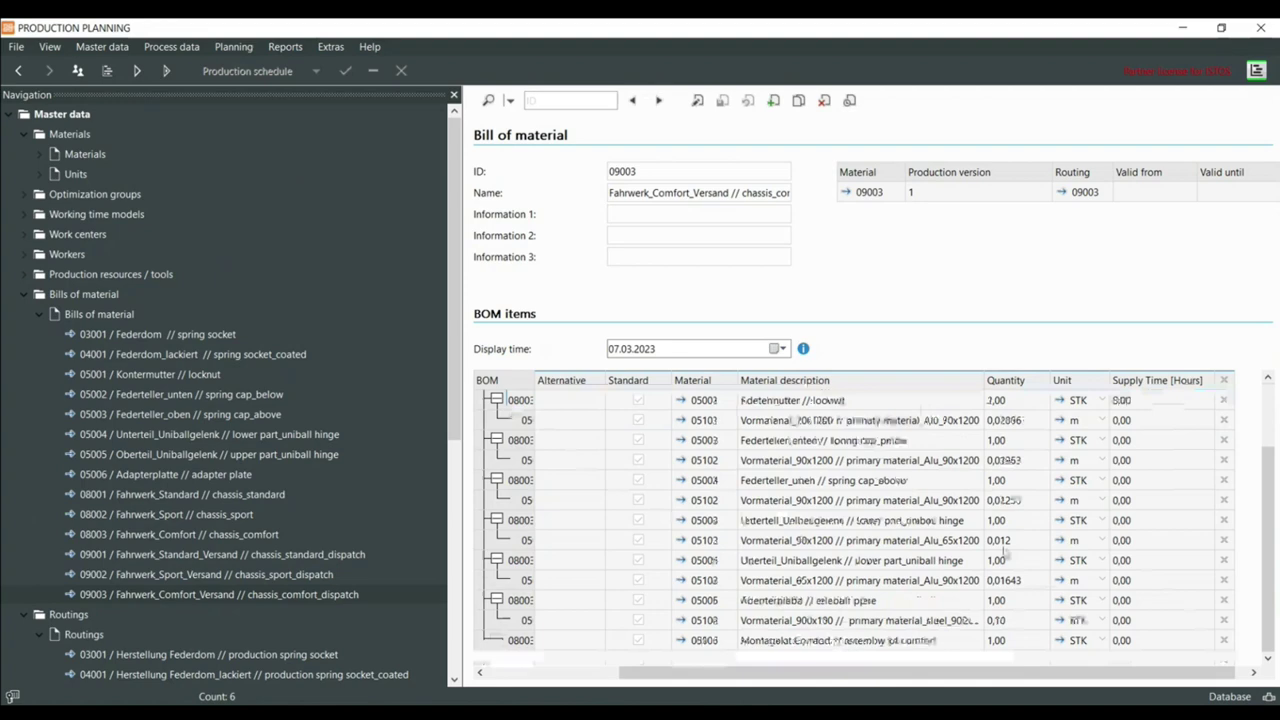
scroll(980, 450, up, 2)
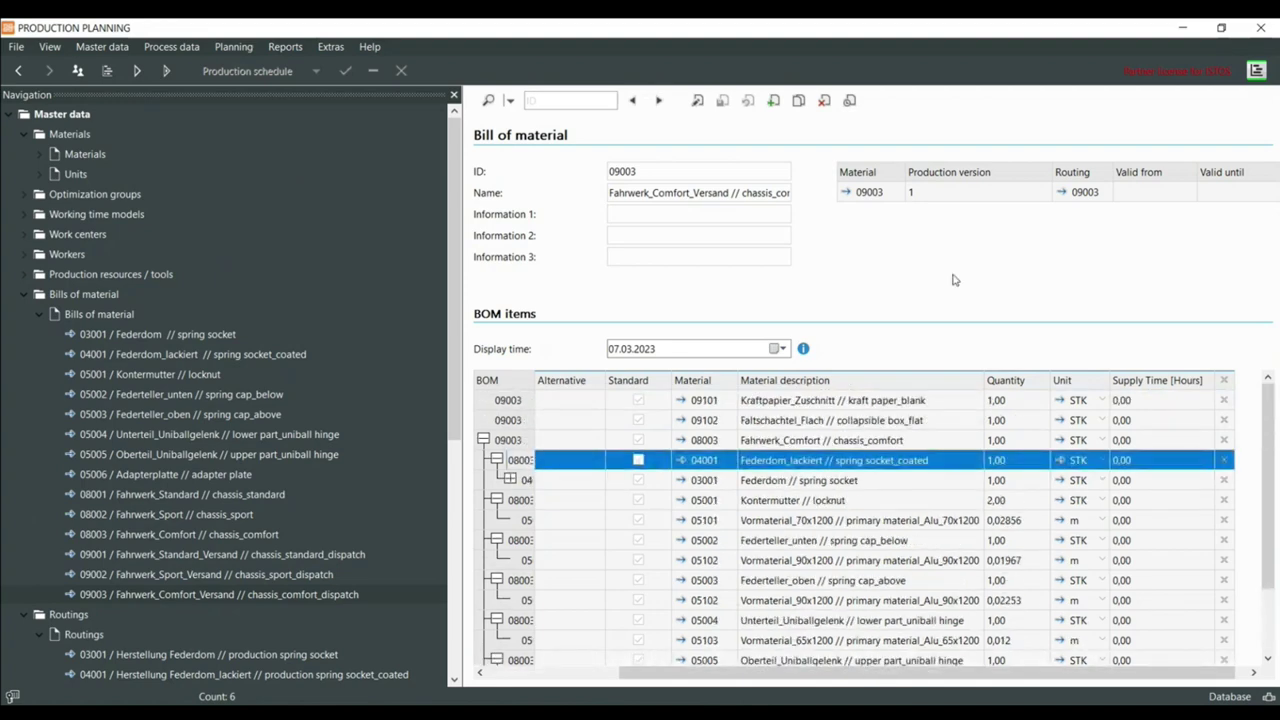
Open the routing linked to bill of material 09003 and expand its packing operation 201
click(1062, 194)
click(1062, 193)
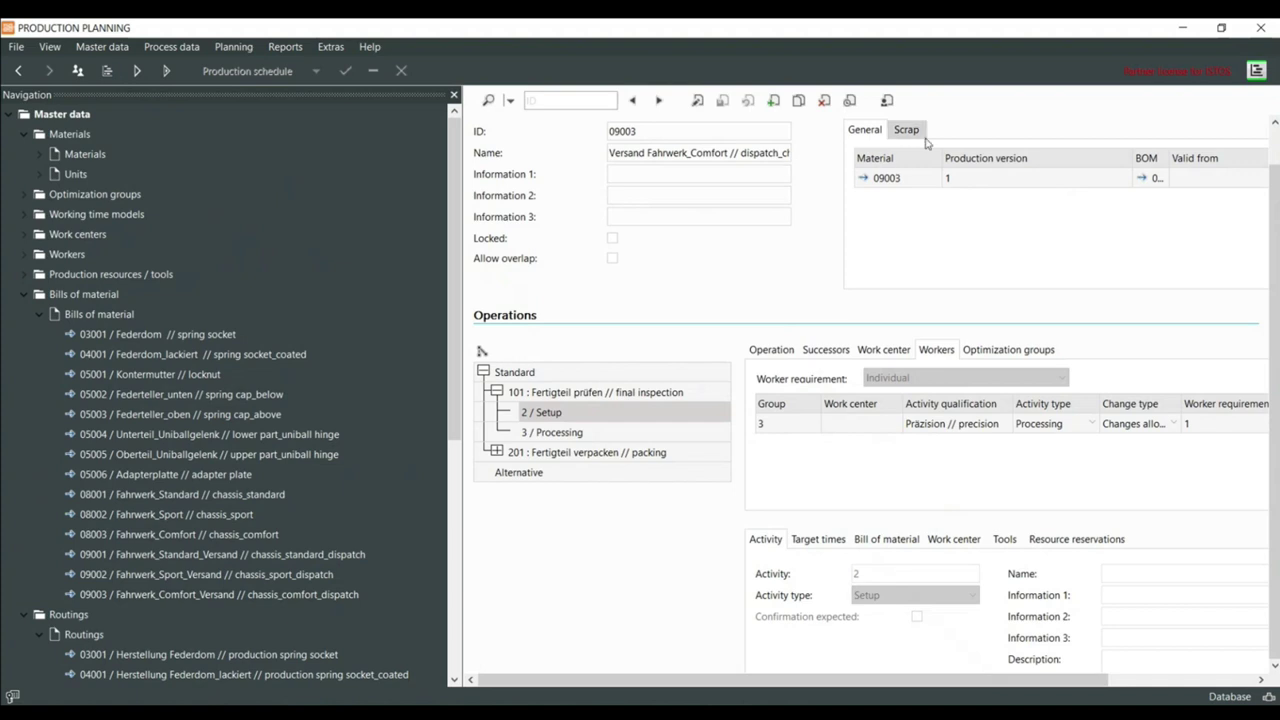
click(496, 453)
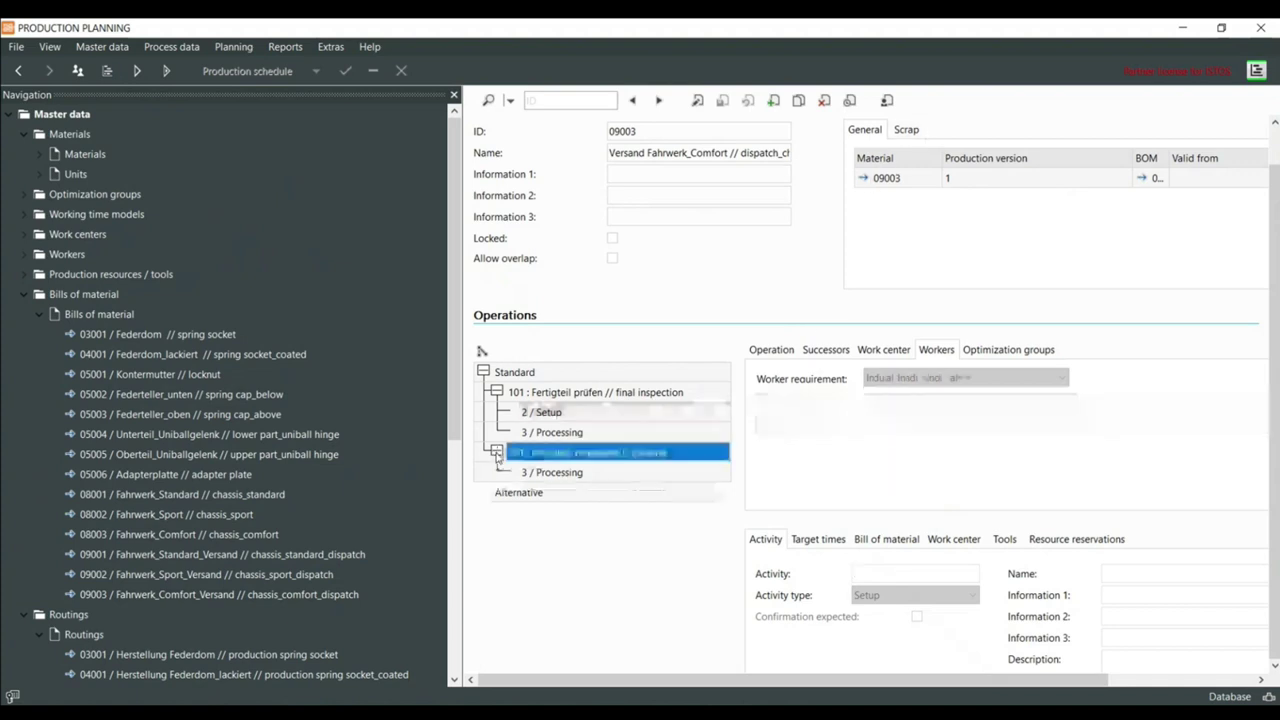
Look through the worker requirements of final inspection 101 and packing 201 together with their setup and processing activities
click(567, 411)
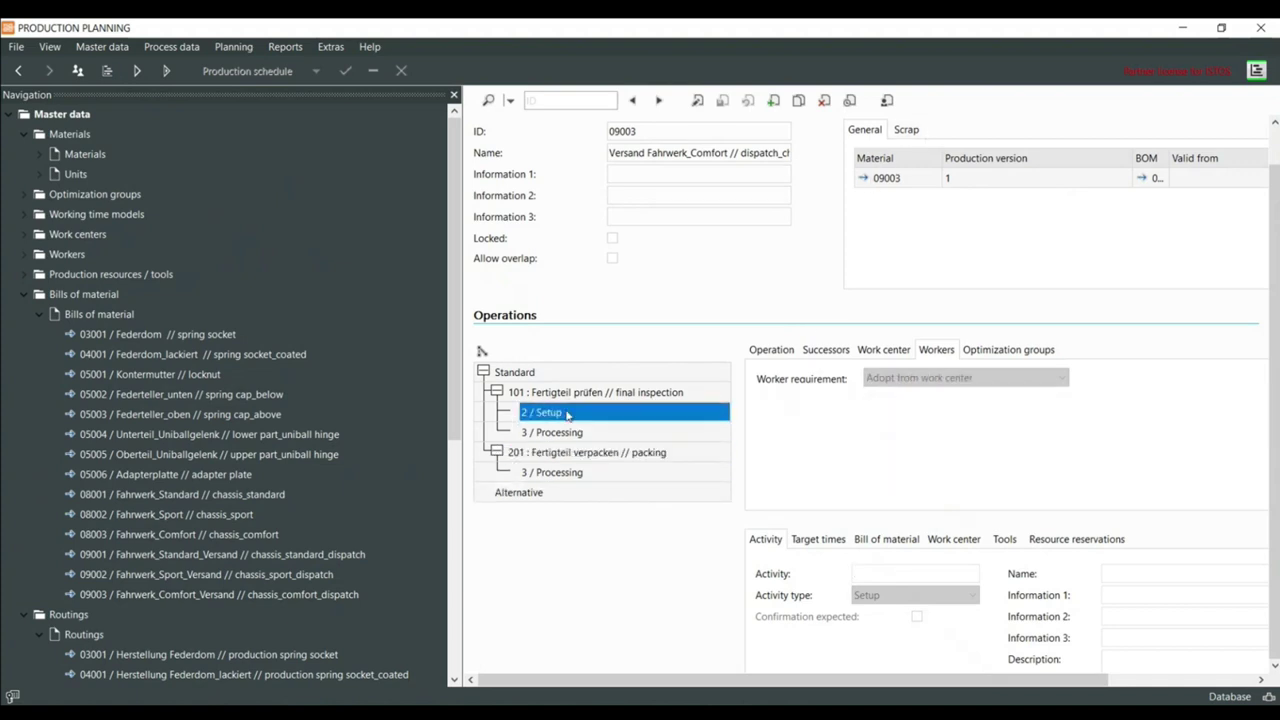
click(572, 432)
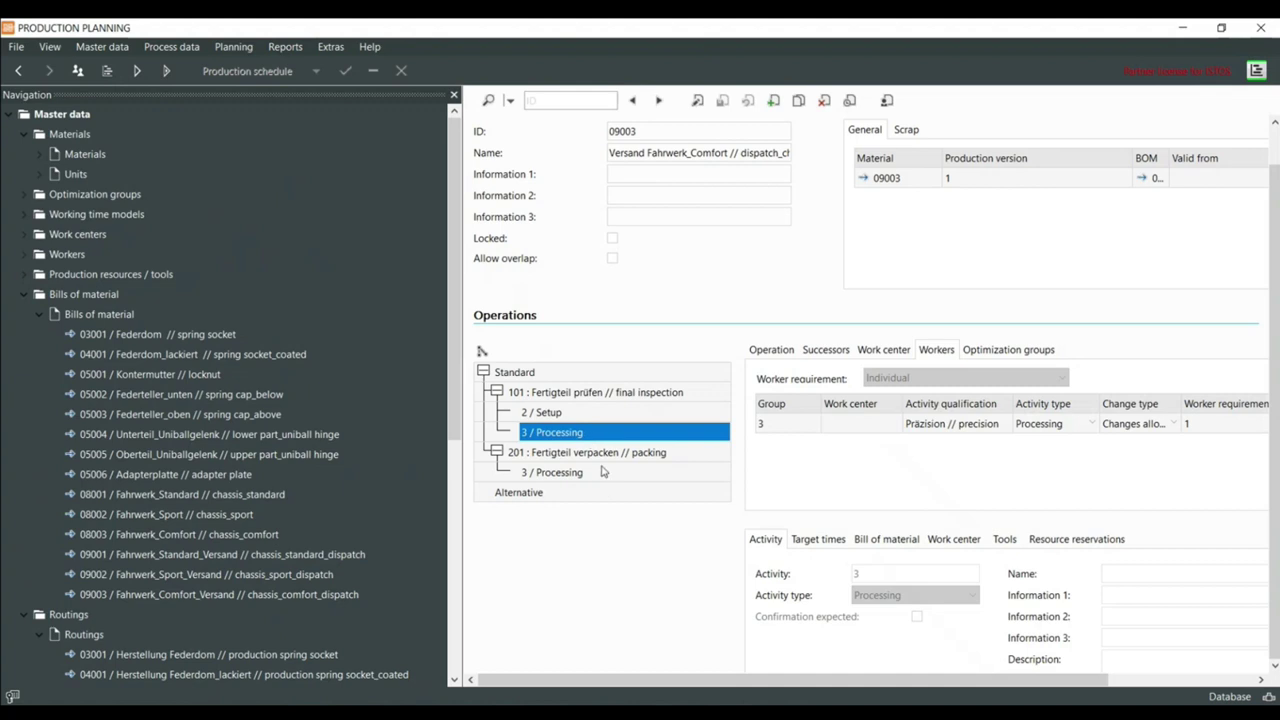
click(586, 396)
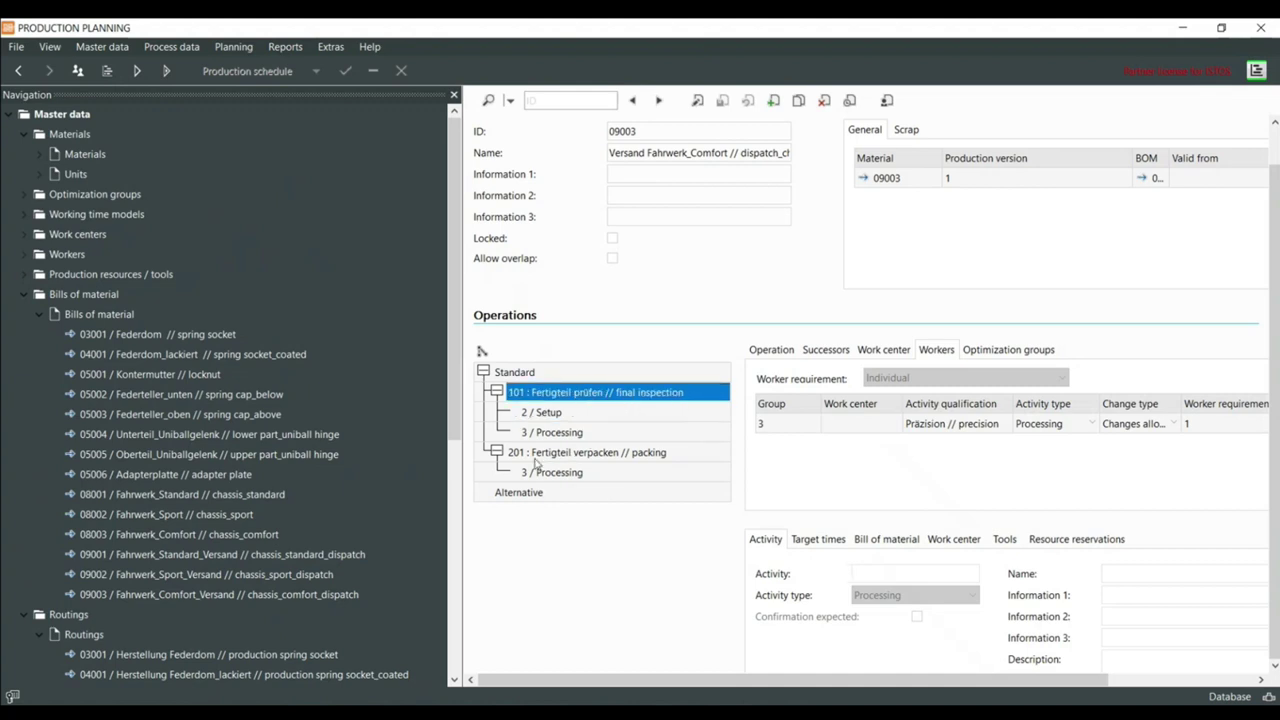
click(611, 452)
click(597, 473)
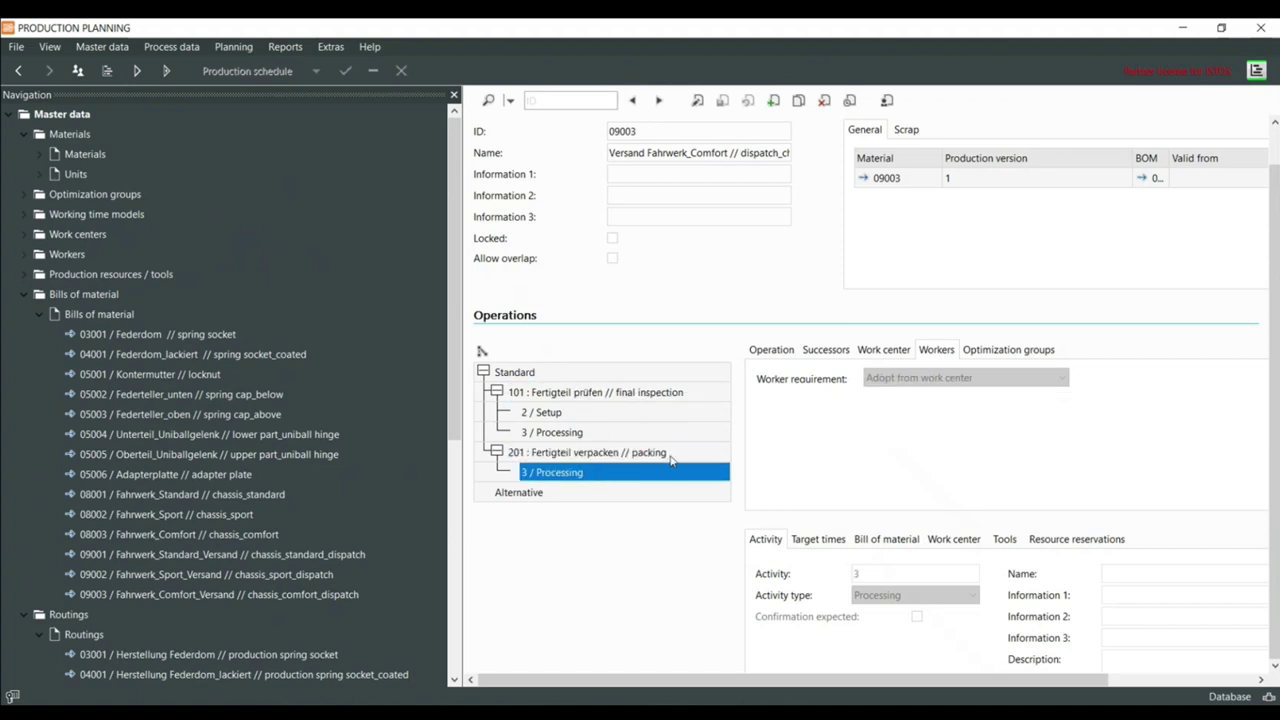
click(670, 453)
click(669, 392)
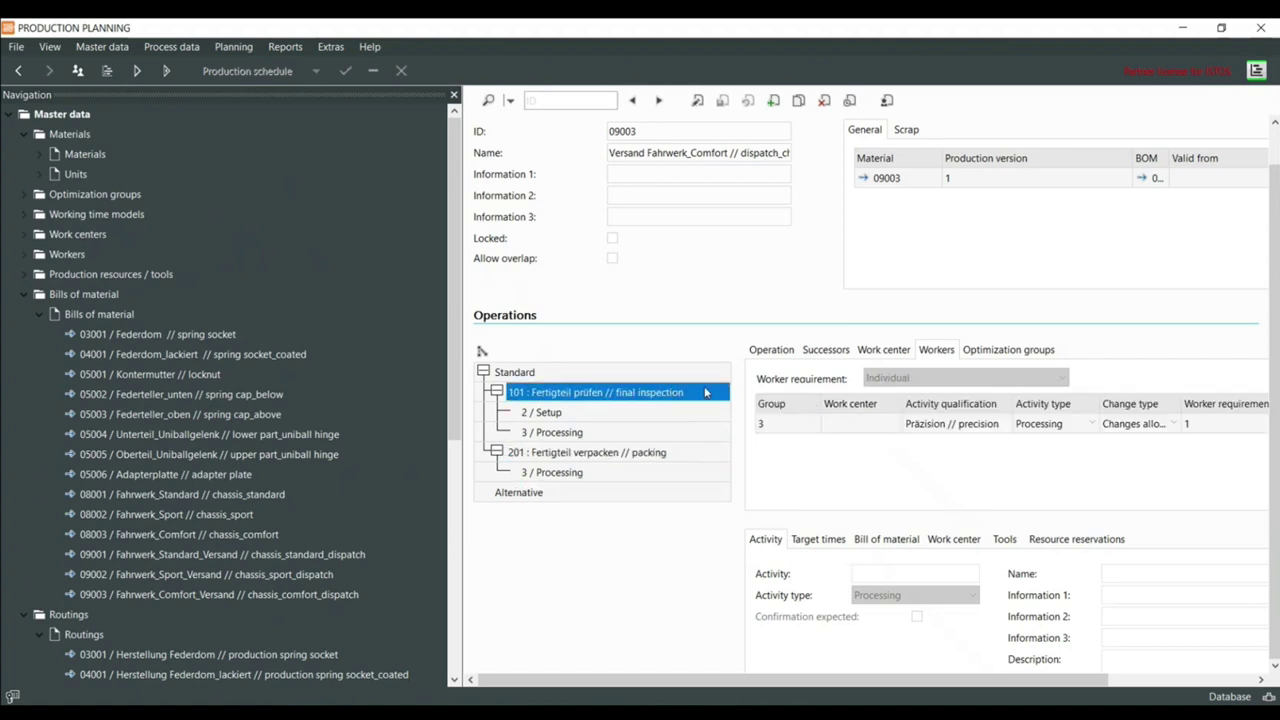
View the operation details and target times for the processing activity of final inspection 101
click(604, 438)
click(786, 358)
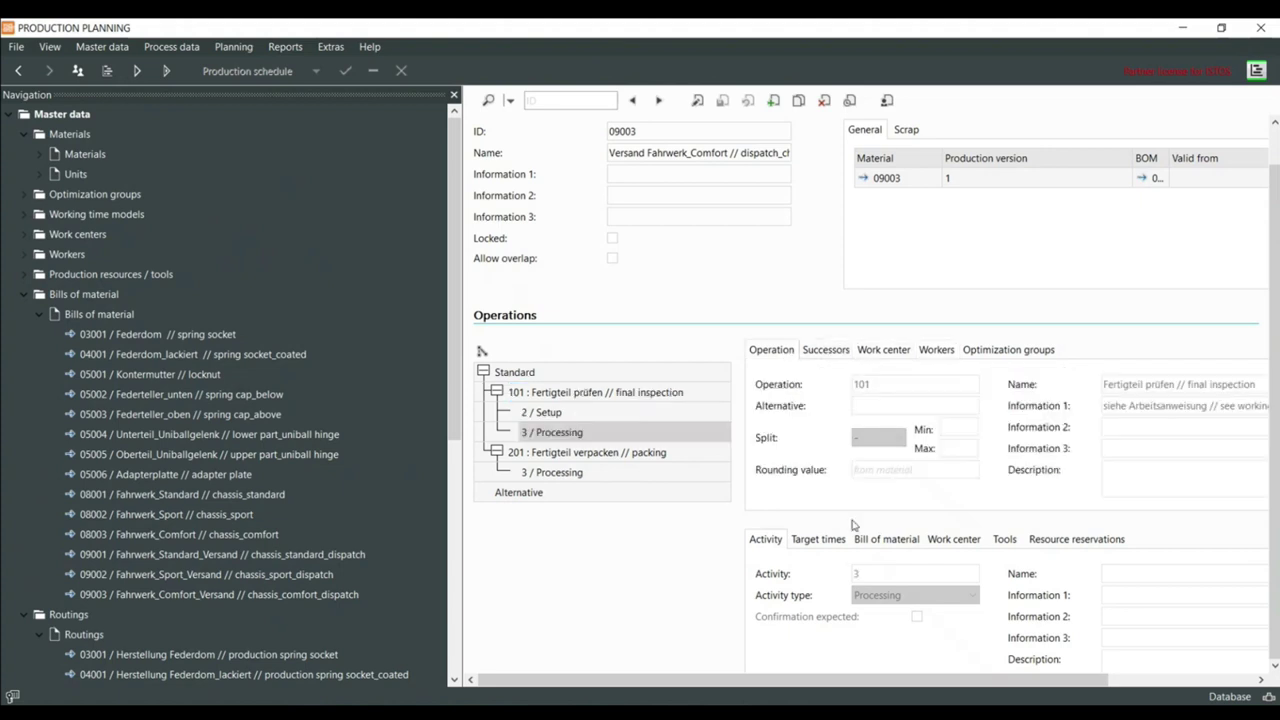
click(818, 539)
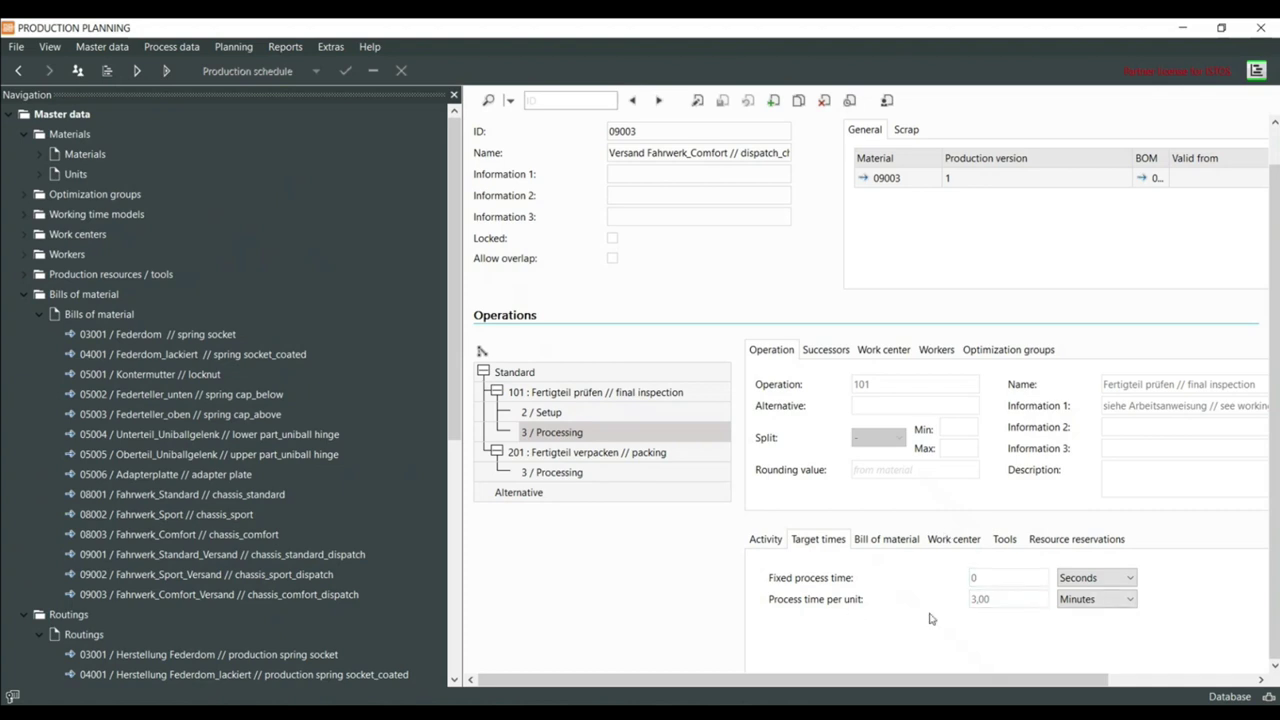
Check the fixed process time and the process time per unit of the final inspection's setup activity
click(563, 413)
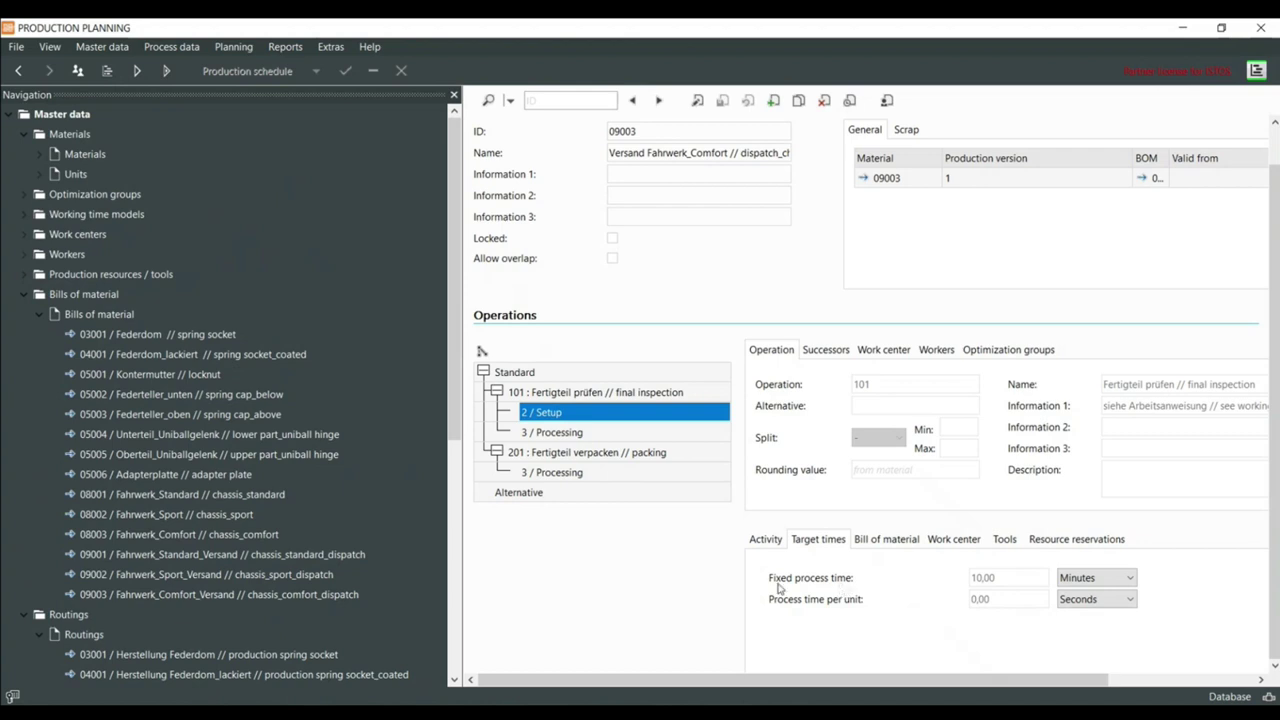
click(983, 598)
click(1023, 580)
click(988, 582)
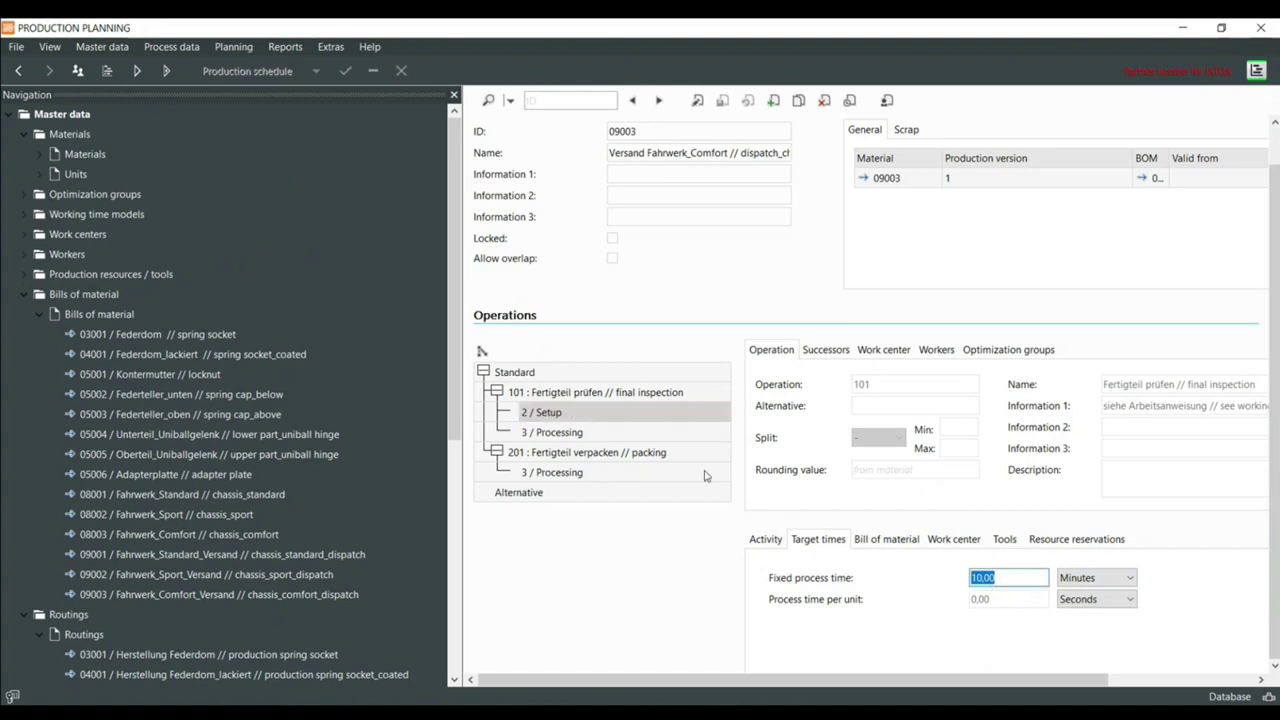
click(974, 597)
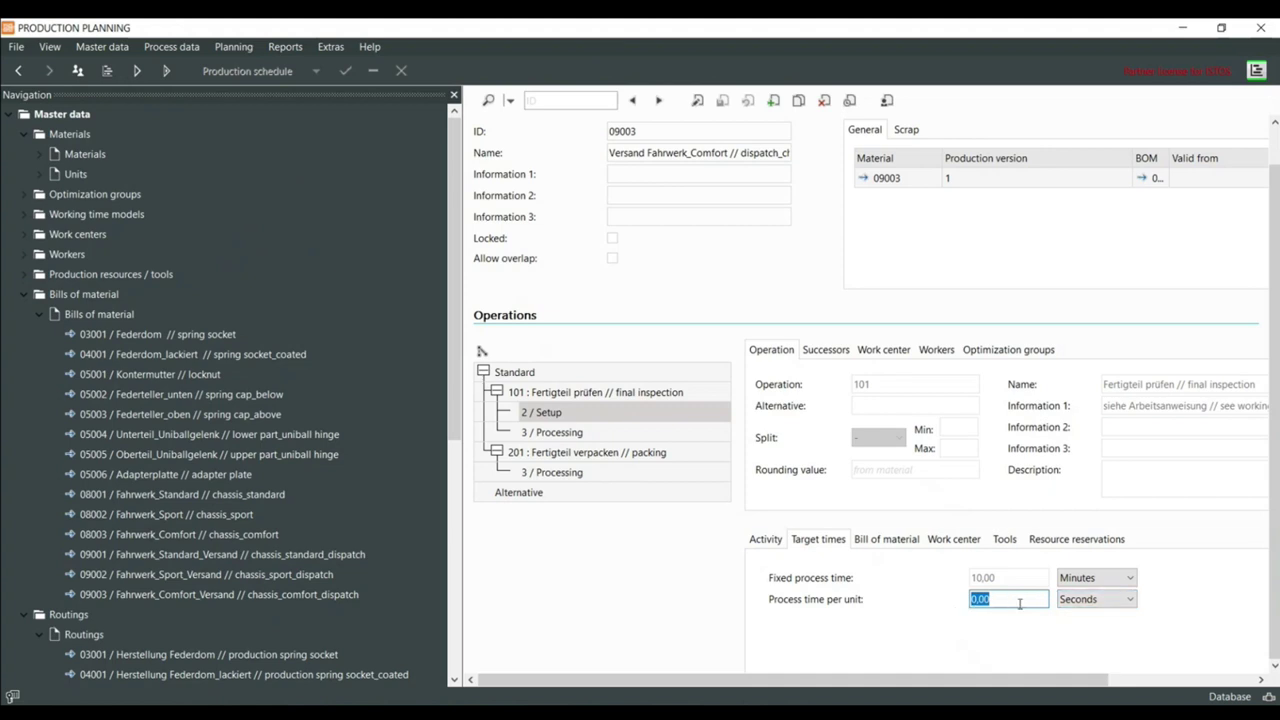
Check the process time per unit of the final inspection's processing activity
click(563, 436)
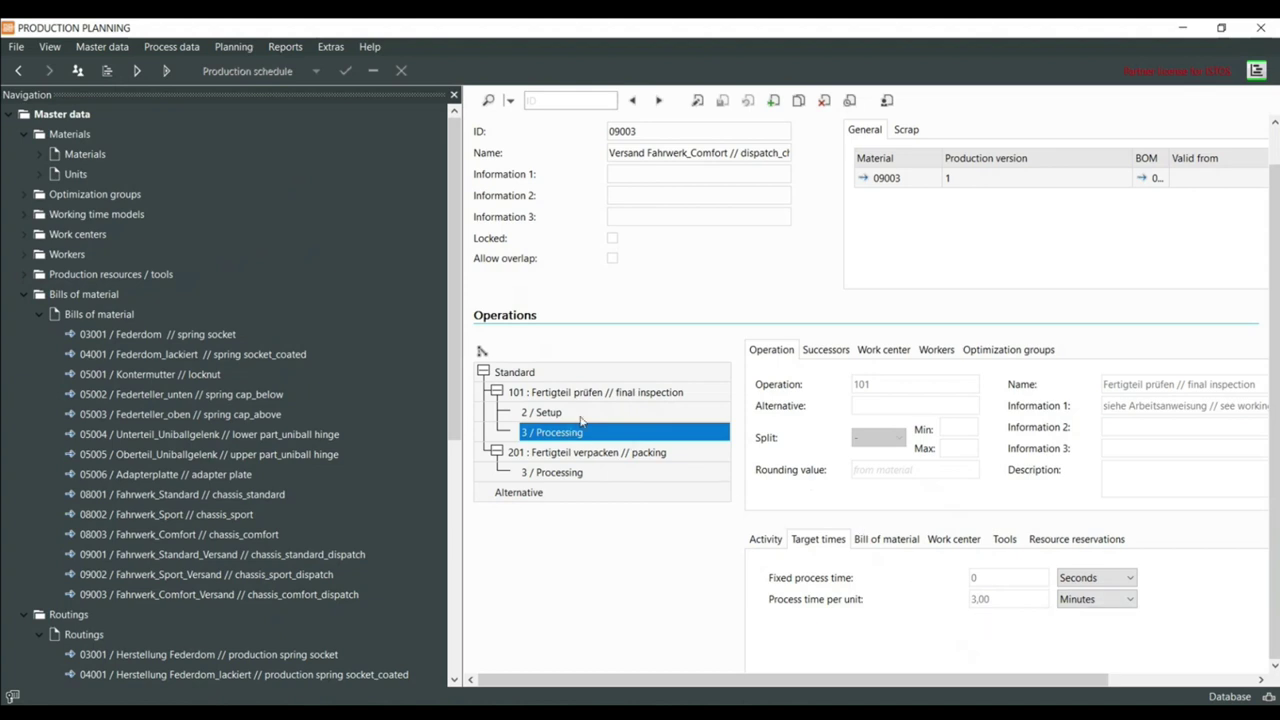
click(973, 598)
click(789, 523)
click(1011, 601)
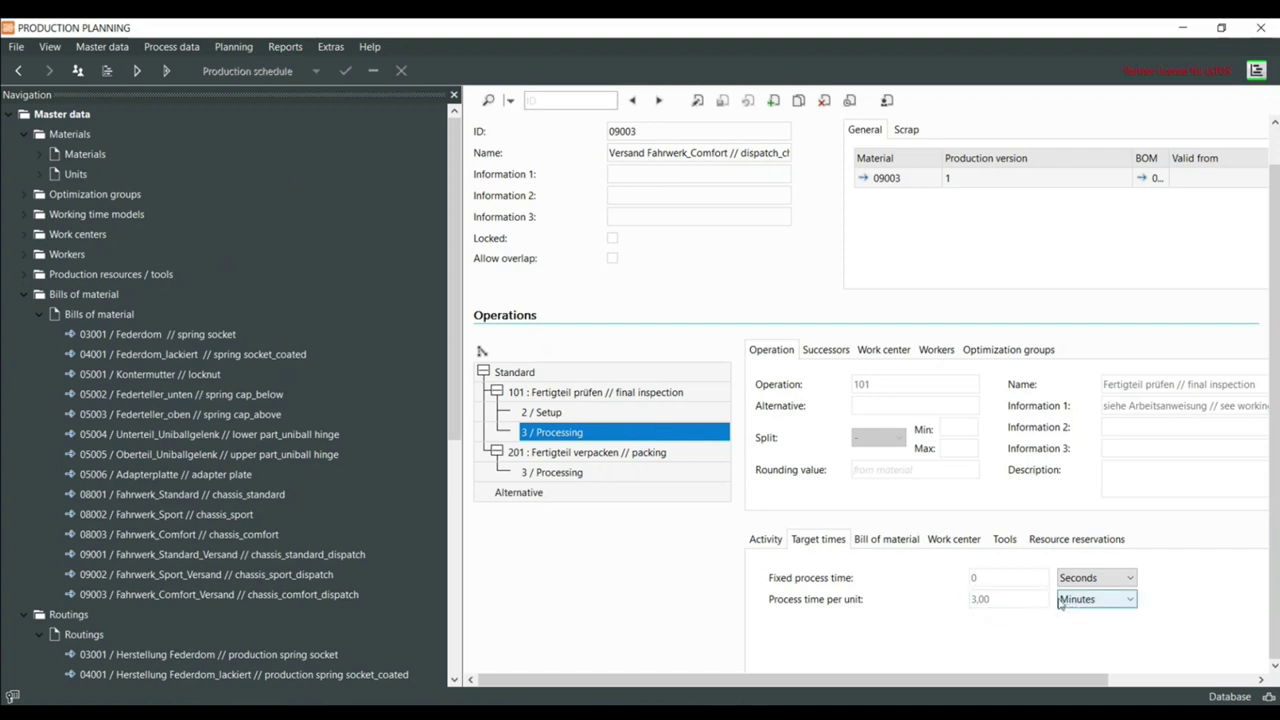
double_click(1022, 600)
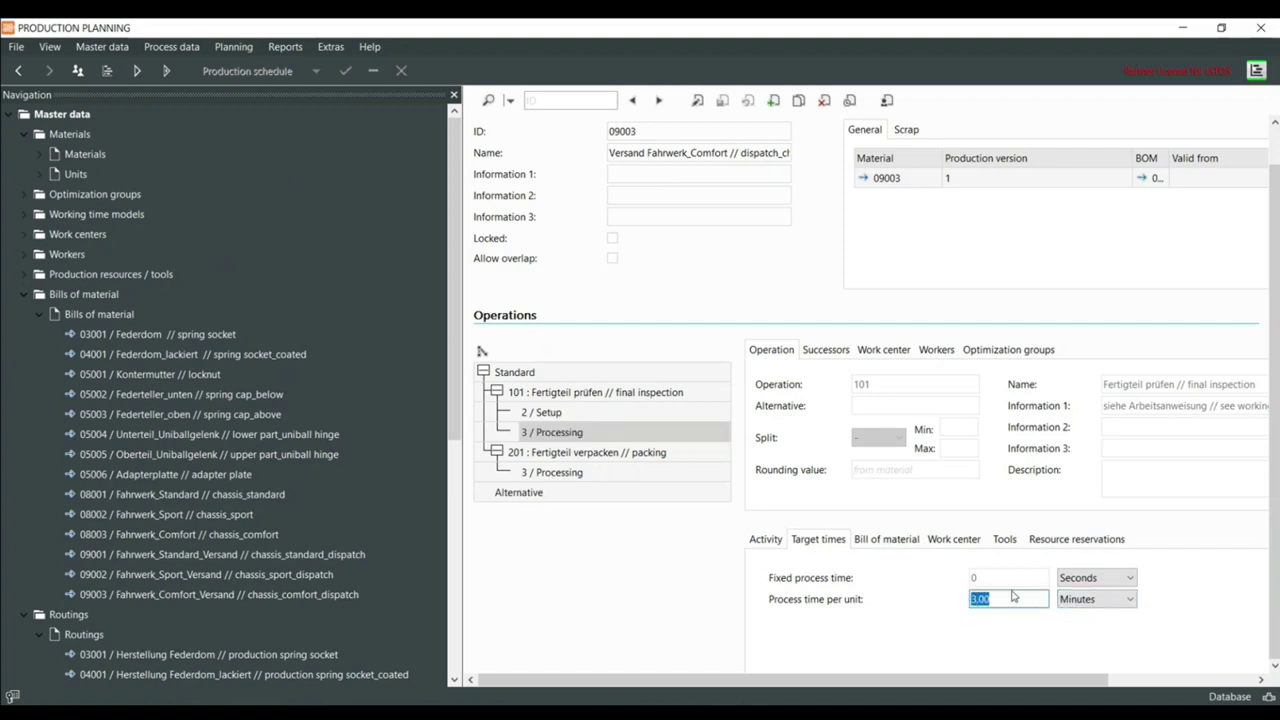
Compare the fixed setup time of the final inspection with the process time per unit of packing 201
click(602, 413)
double_click(971, 577)
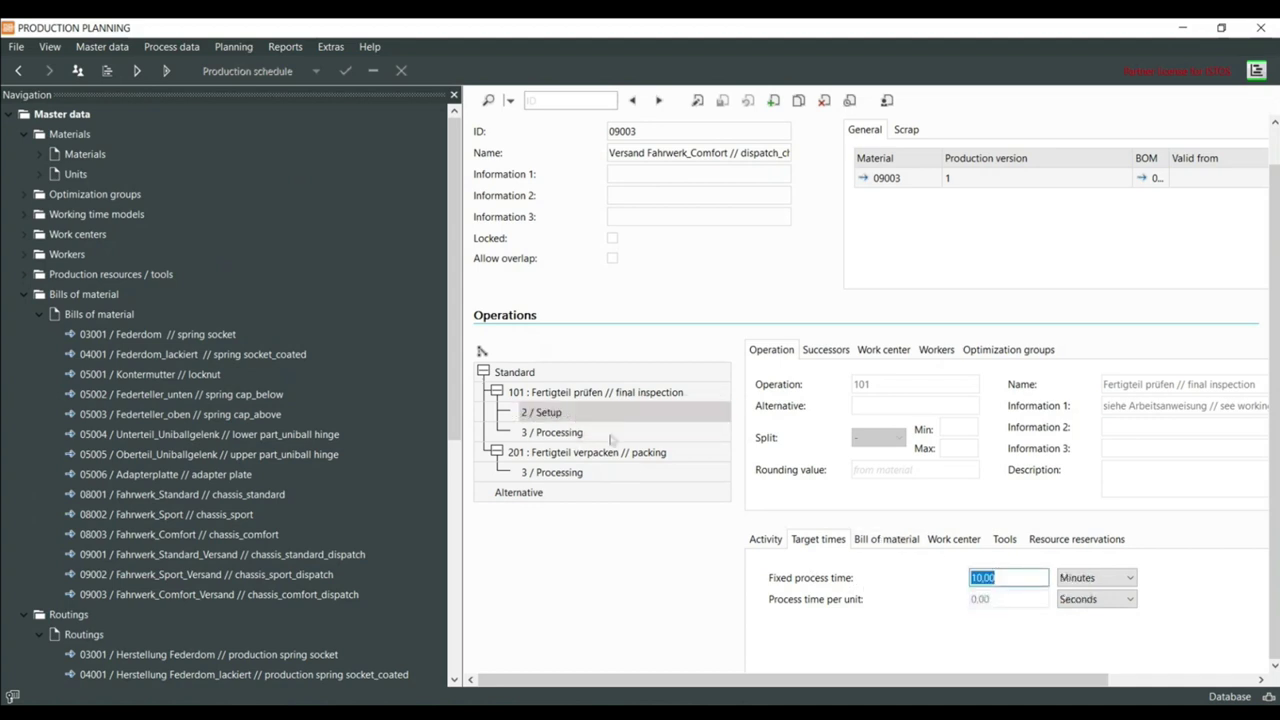
click(565, 472)
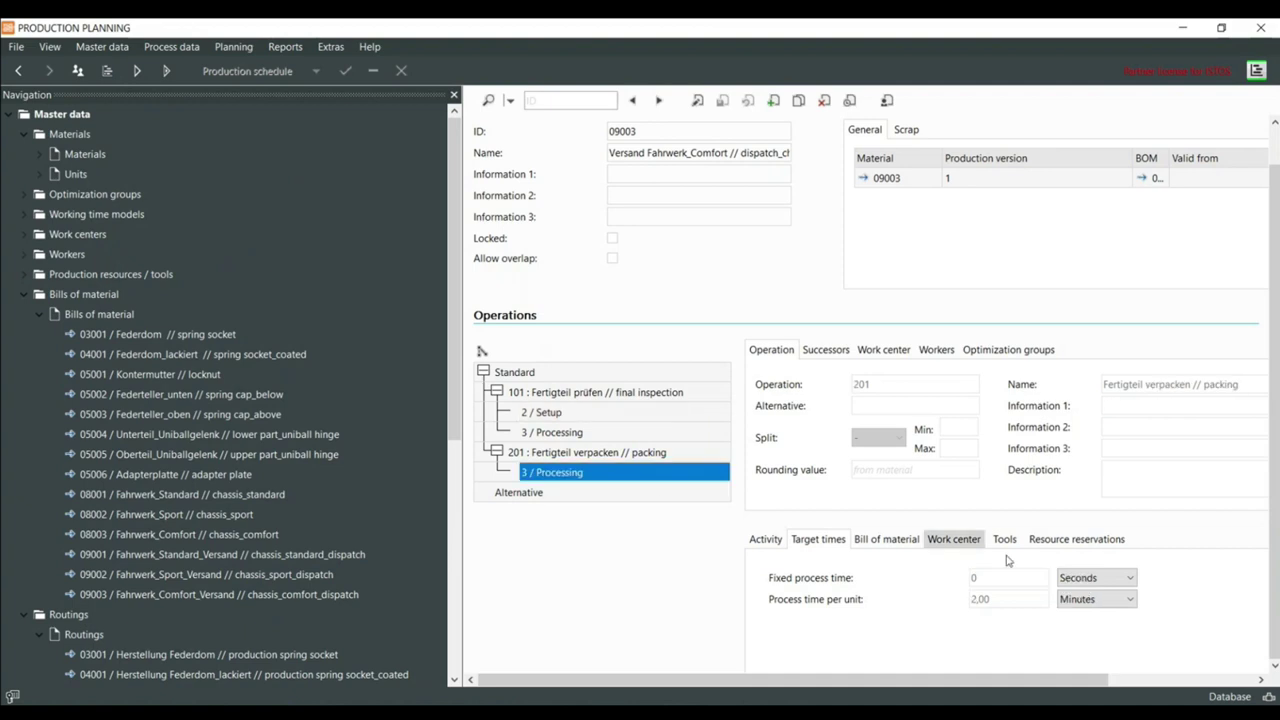
double_click(990, 599)
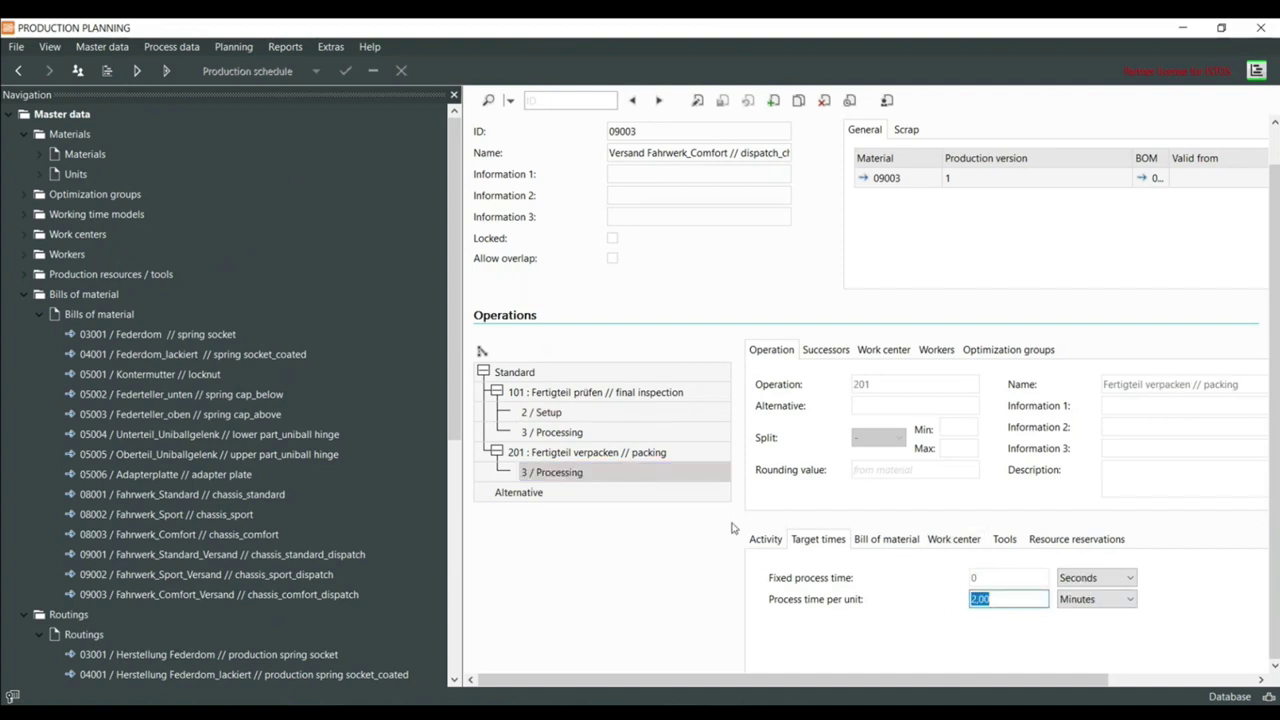
View the bills of material for the spring cap below (05002) and the spring cap above (05003)
scroll(170, 280, down, 4)
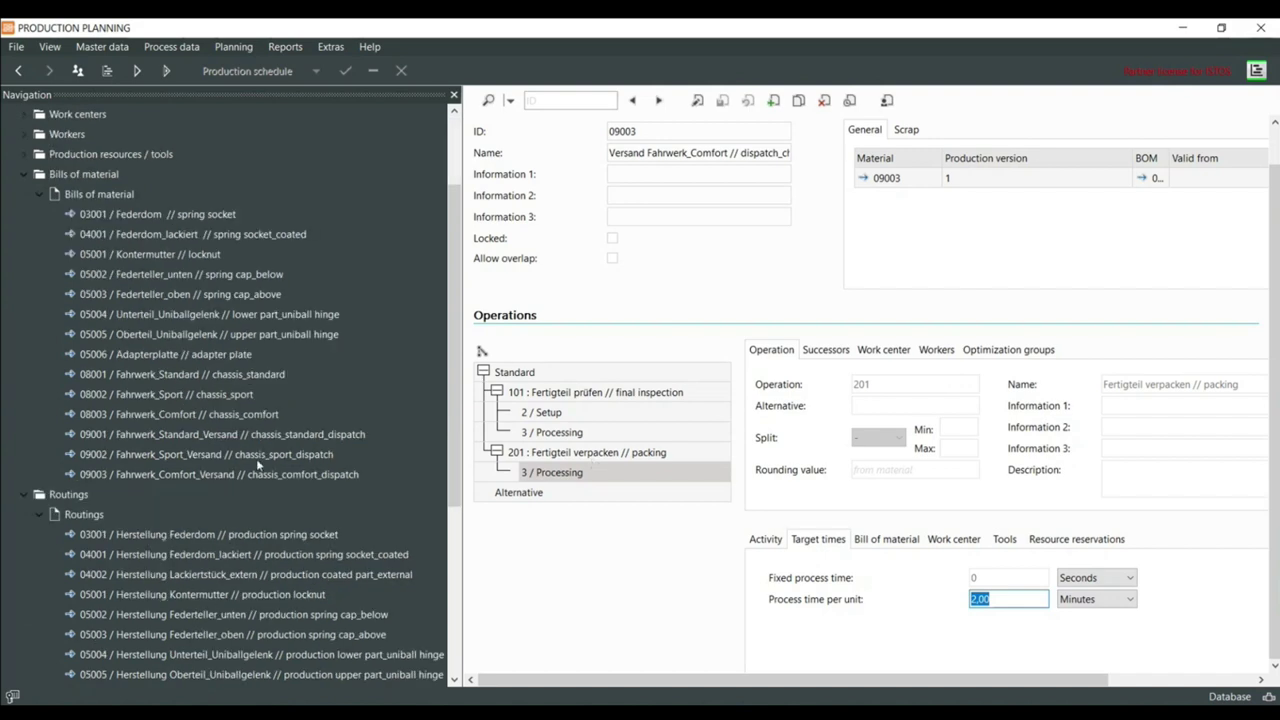
scroll(185, 285, up, 2)
click(188, 275)
click(208, 295)
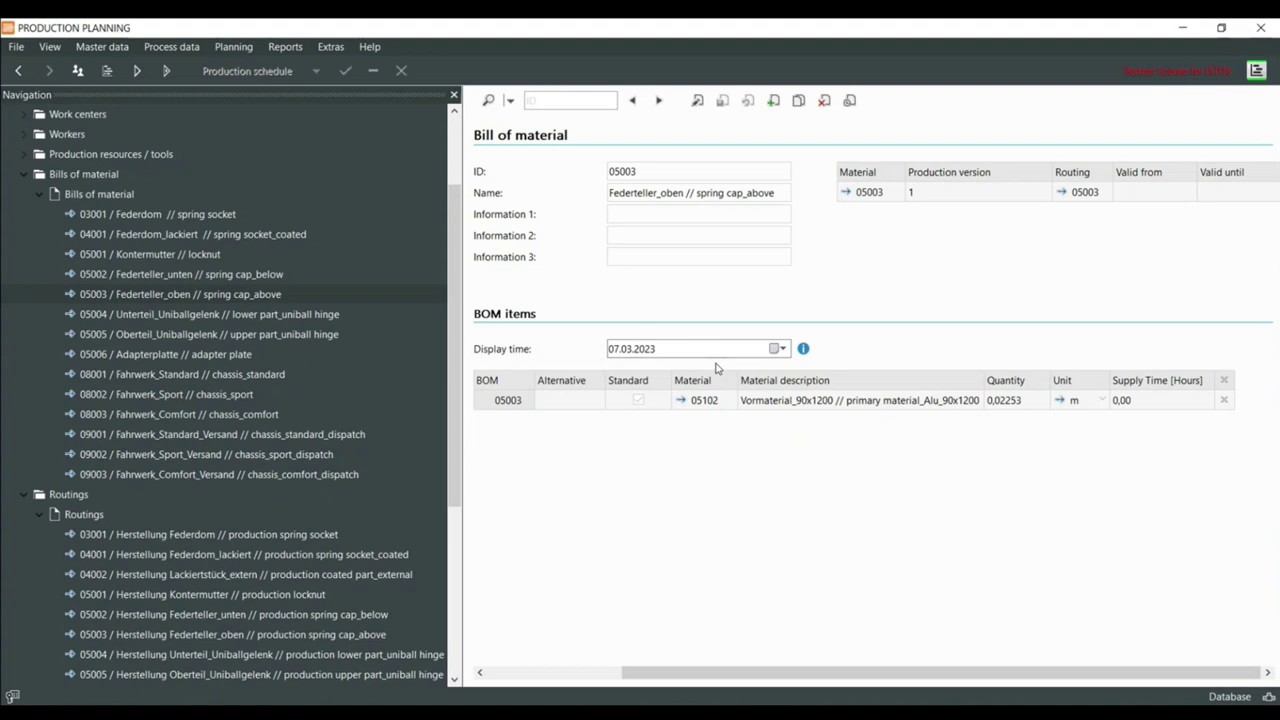
click(698, 236)
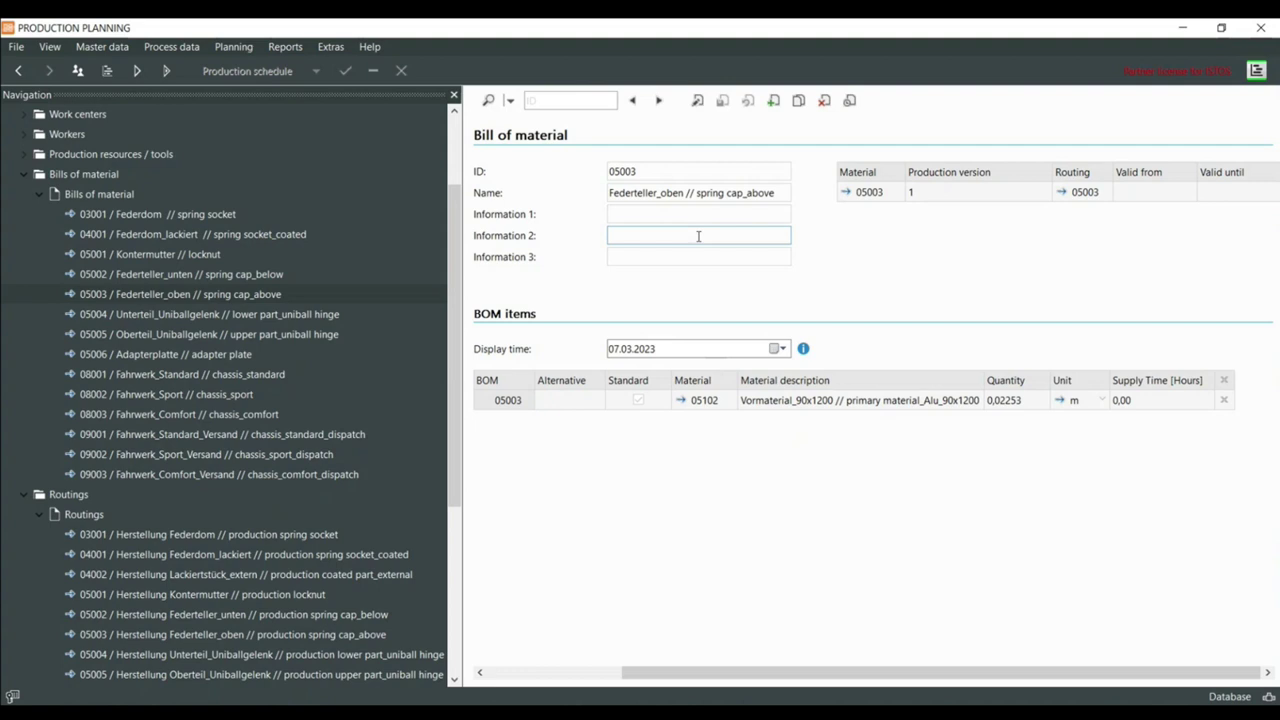
Collapse the bills of material, routings and materials branches and expand the list of priorities
click(39, 176)
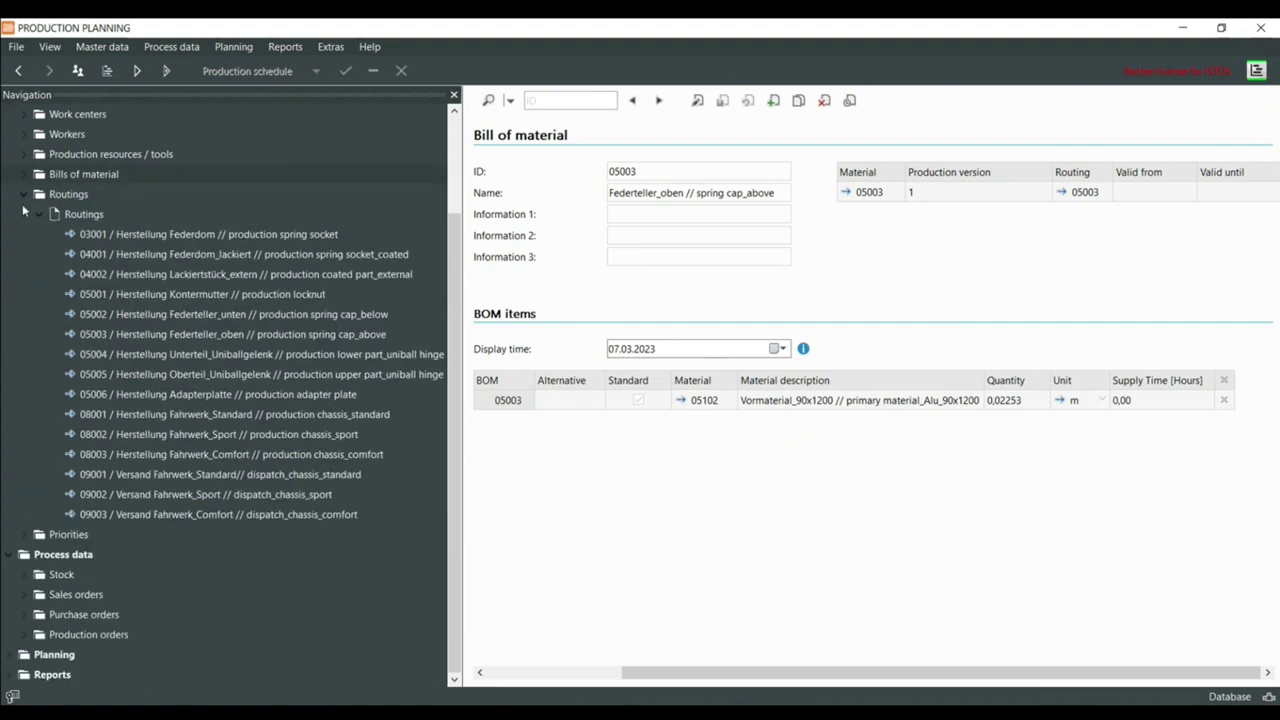
click(23, 194)
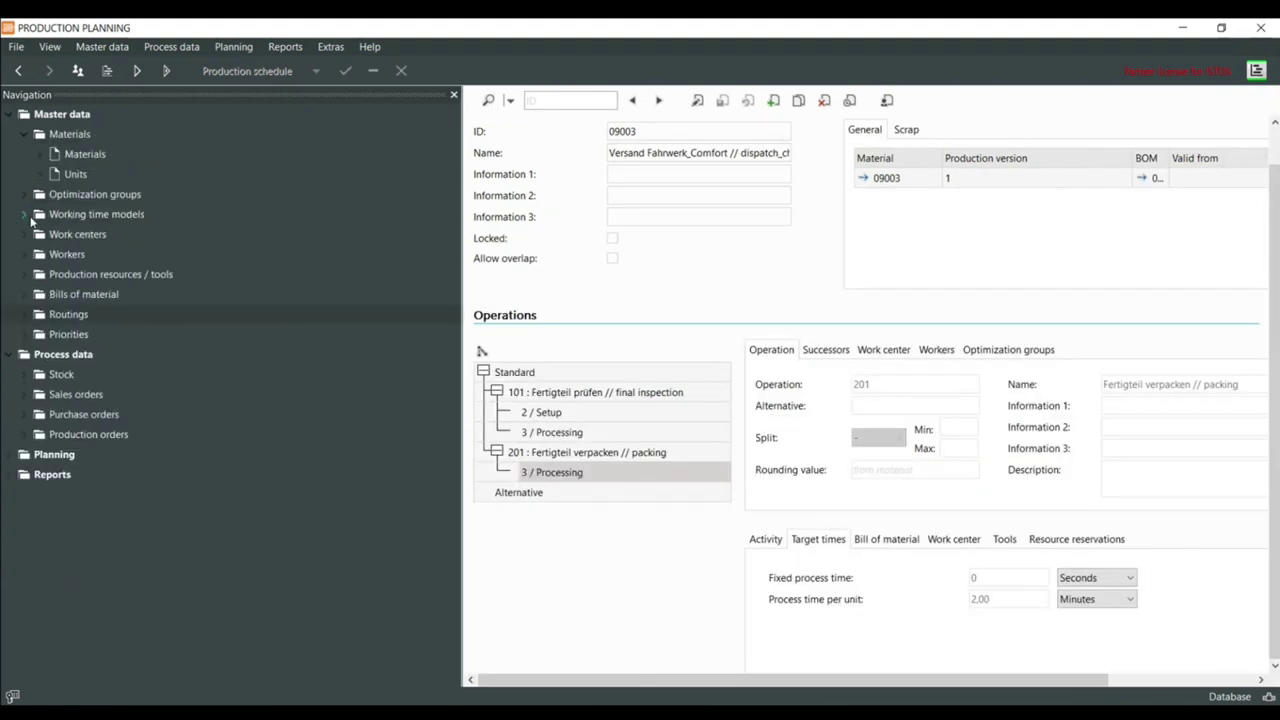
click(30, 138)
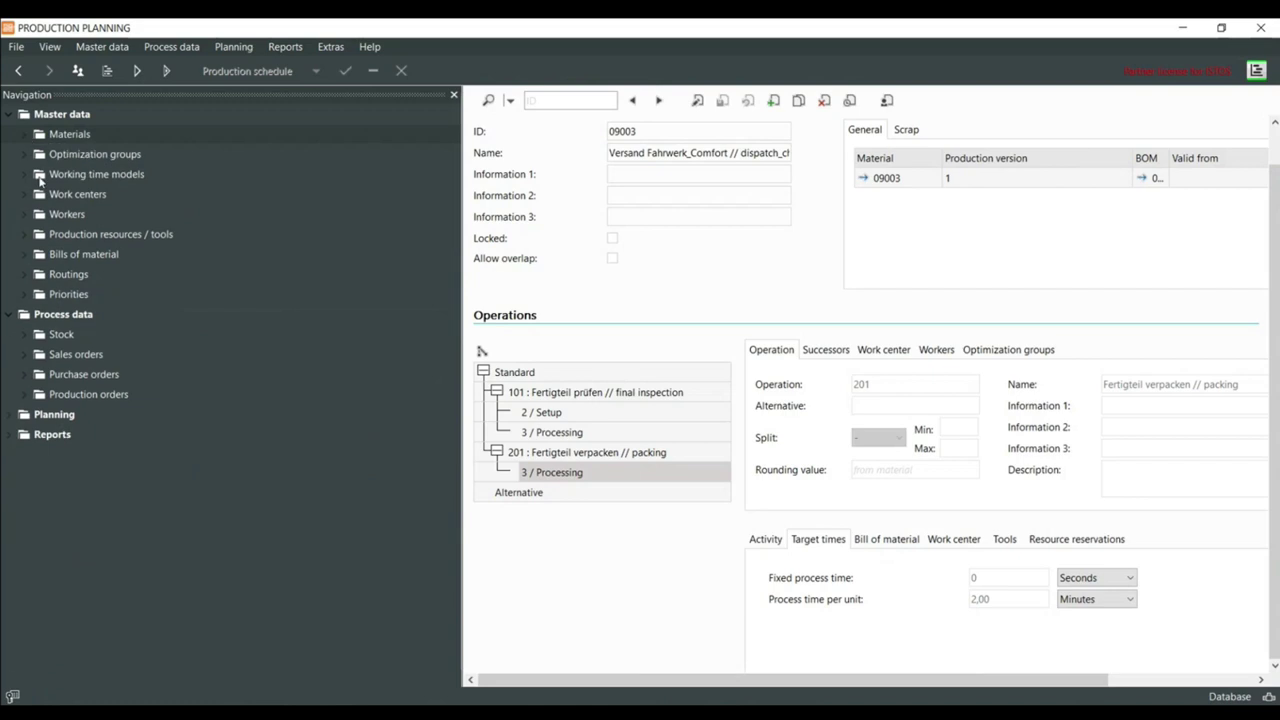
click(24, 295)
click(42, 314)
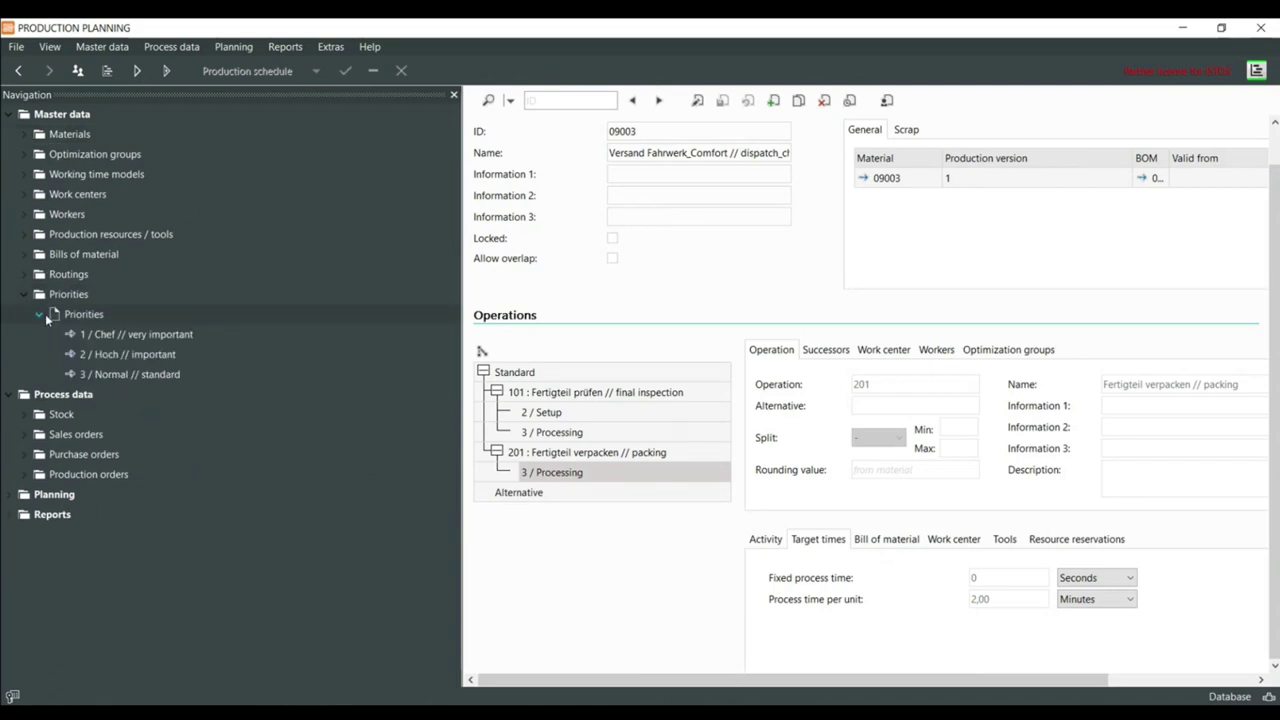
View the values and lateness costs of the very important, important and standard priorities
click(172, 336)
click(633, 216)
click(169, 358)
click(690, 195)
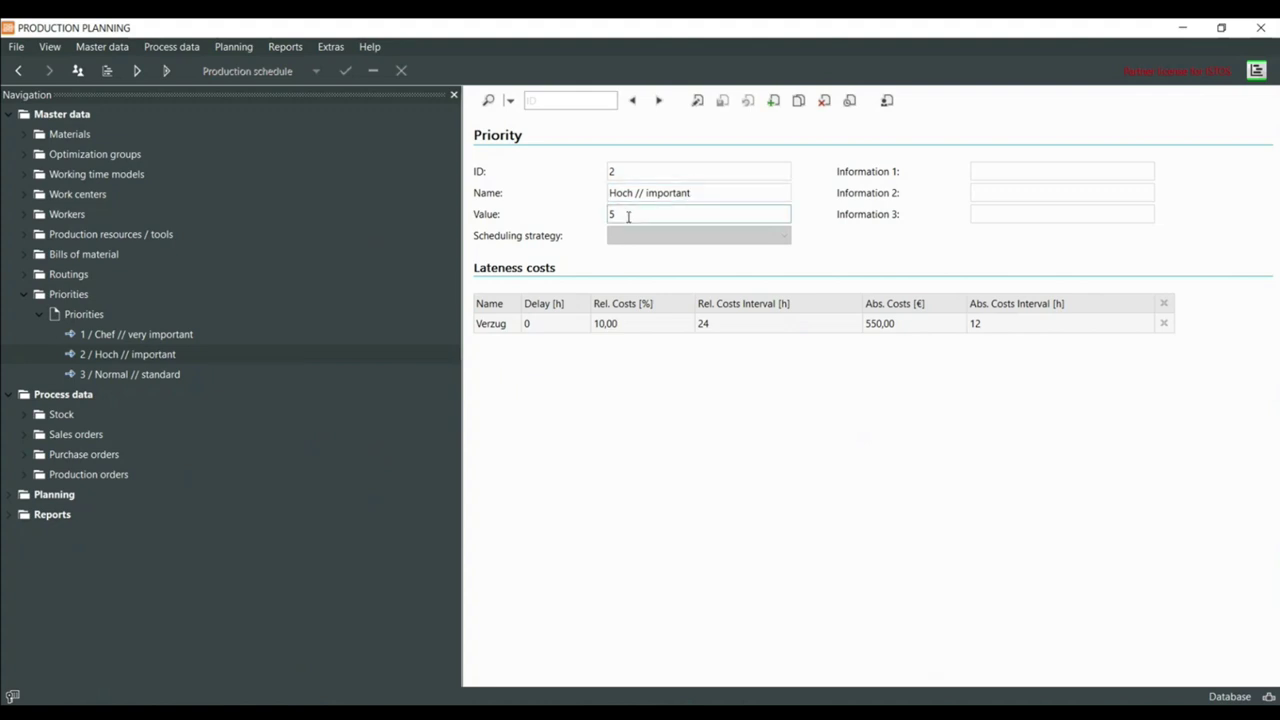
click(171, 376)
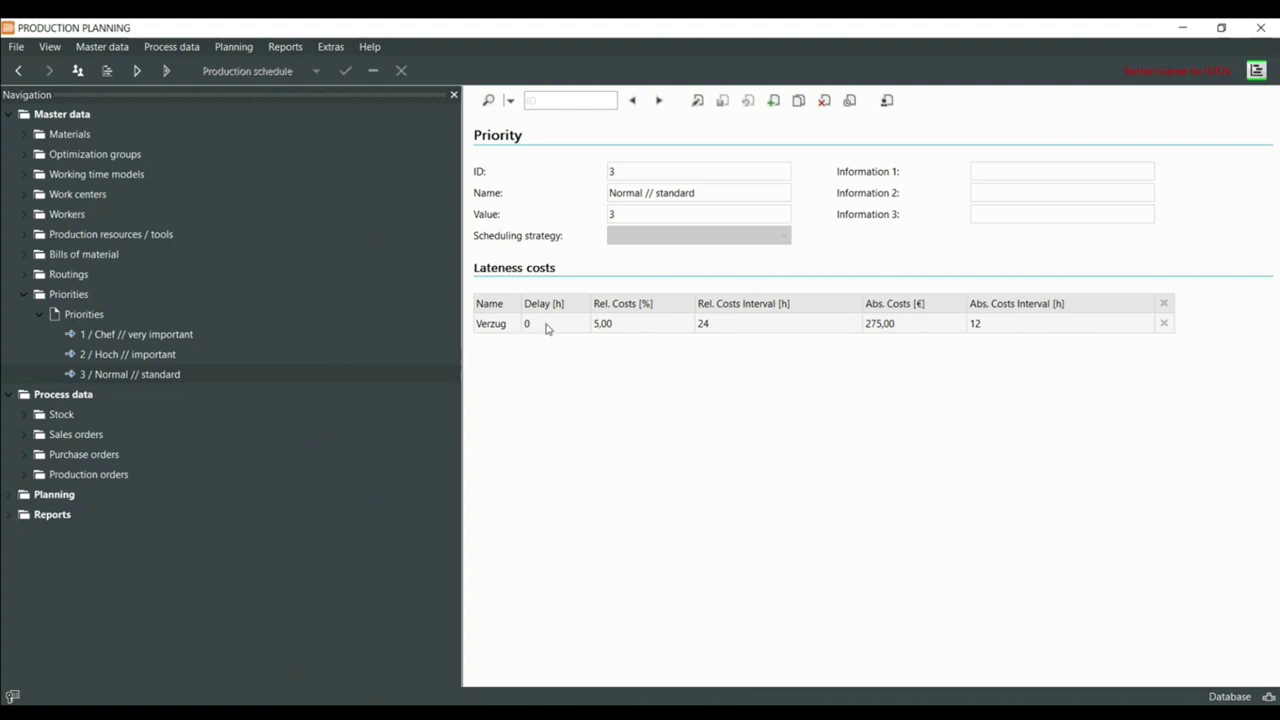
click(190, 335)
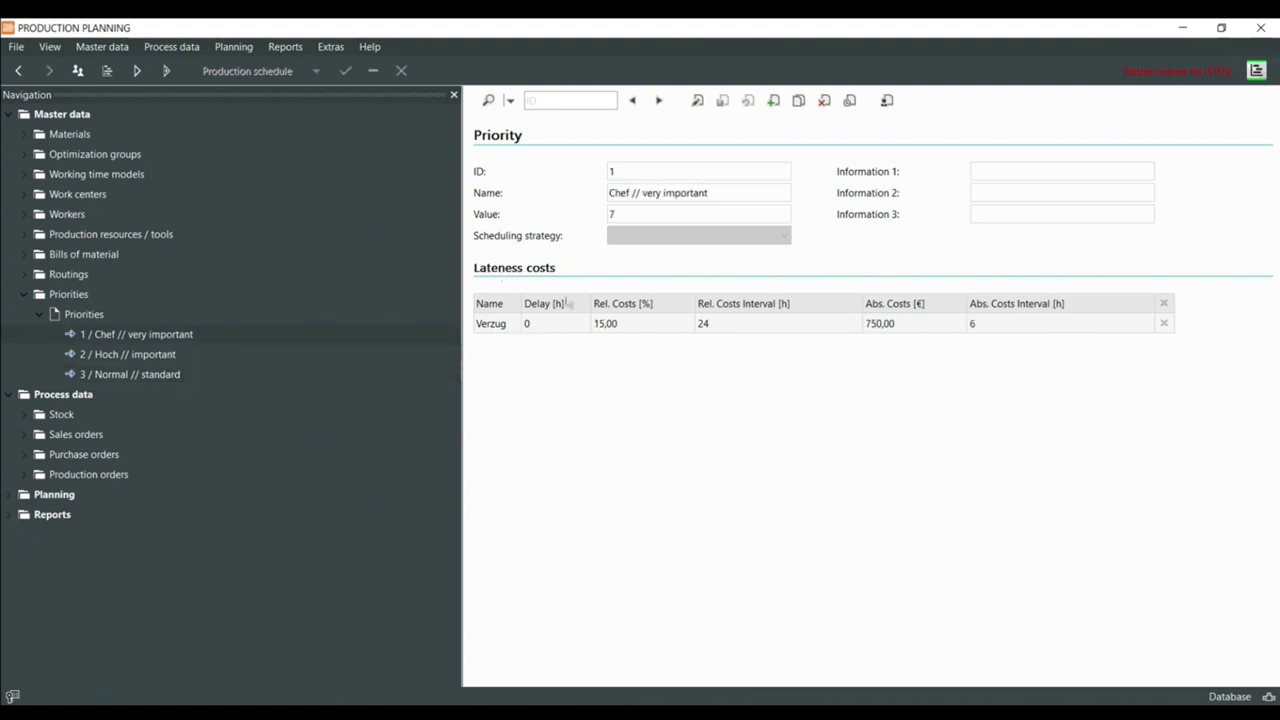
Check the delay setting of the very important priority and compare its lateness costs with the important and standard priorities
click(529, 328)
text(.)
key(BackSpace)
click(146, 357)
key(Up)
key(Down)
key(Down)
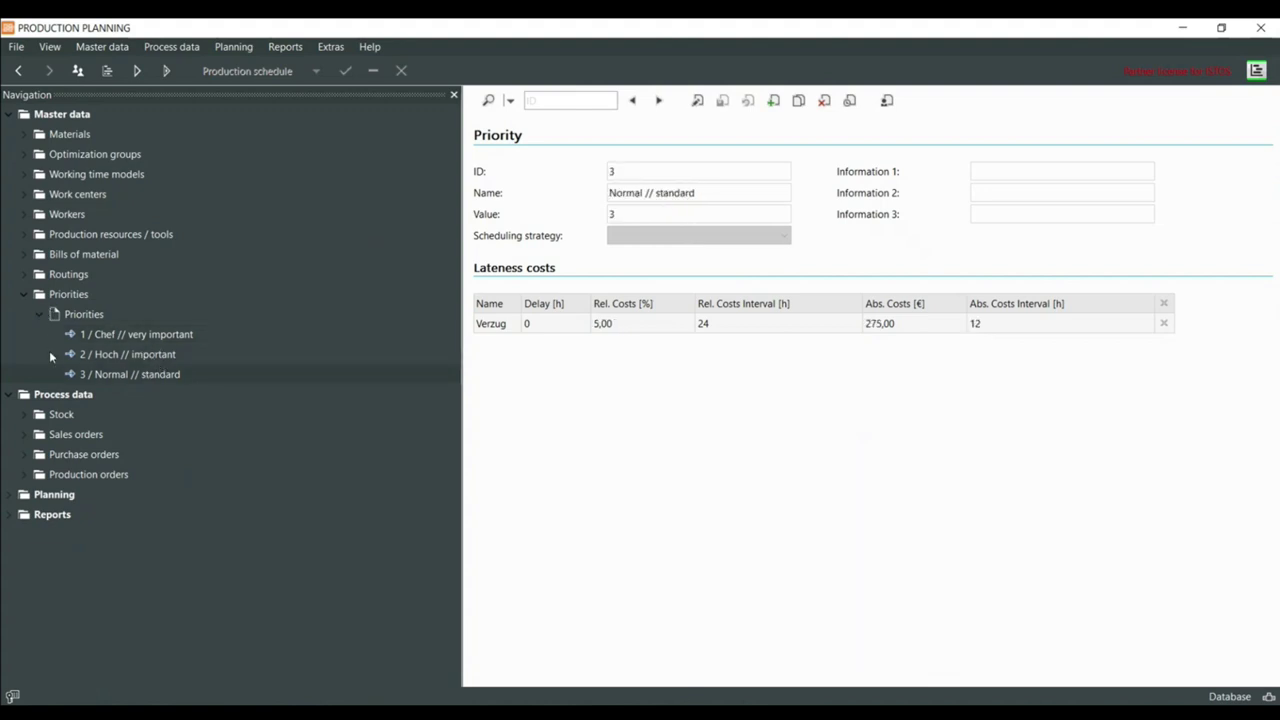
Collapse the priorities branch and narrow the navigation area to widen the record view
click(26, 294)
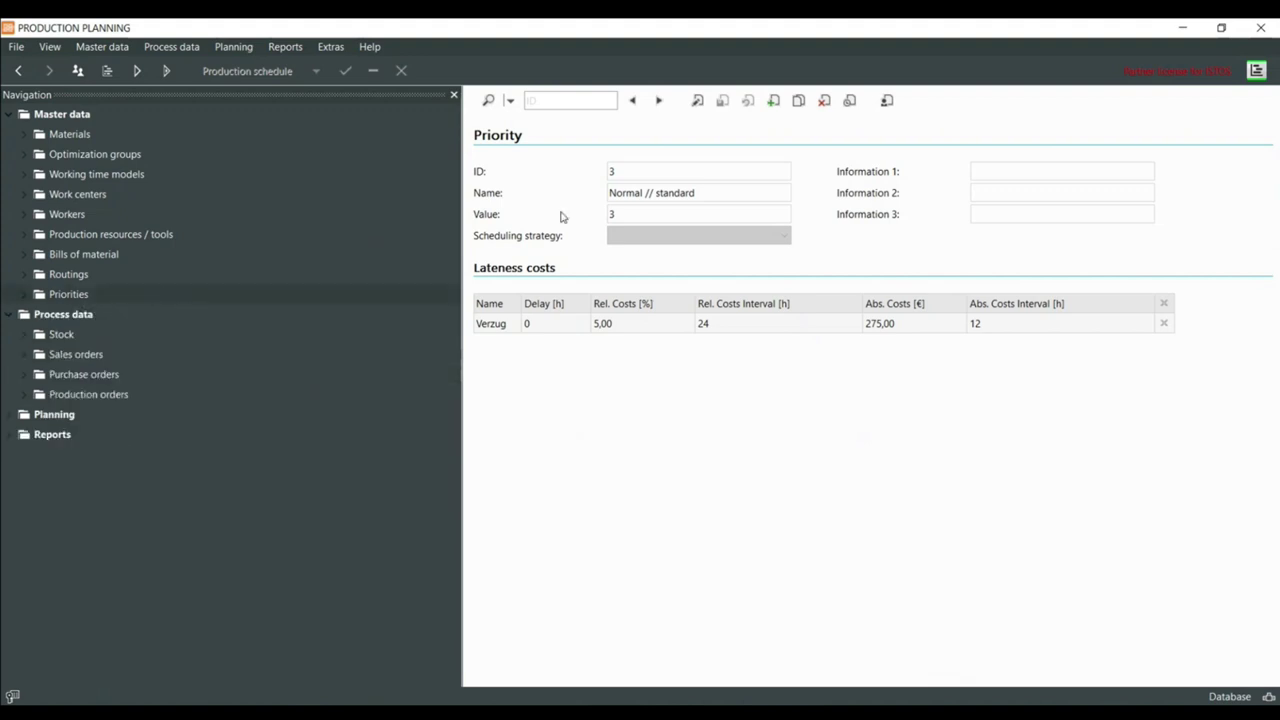
click(620, 218)
key(Return)
drag(467, 230, 250, 231)
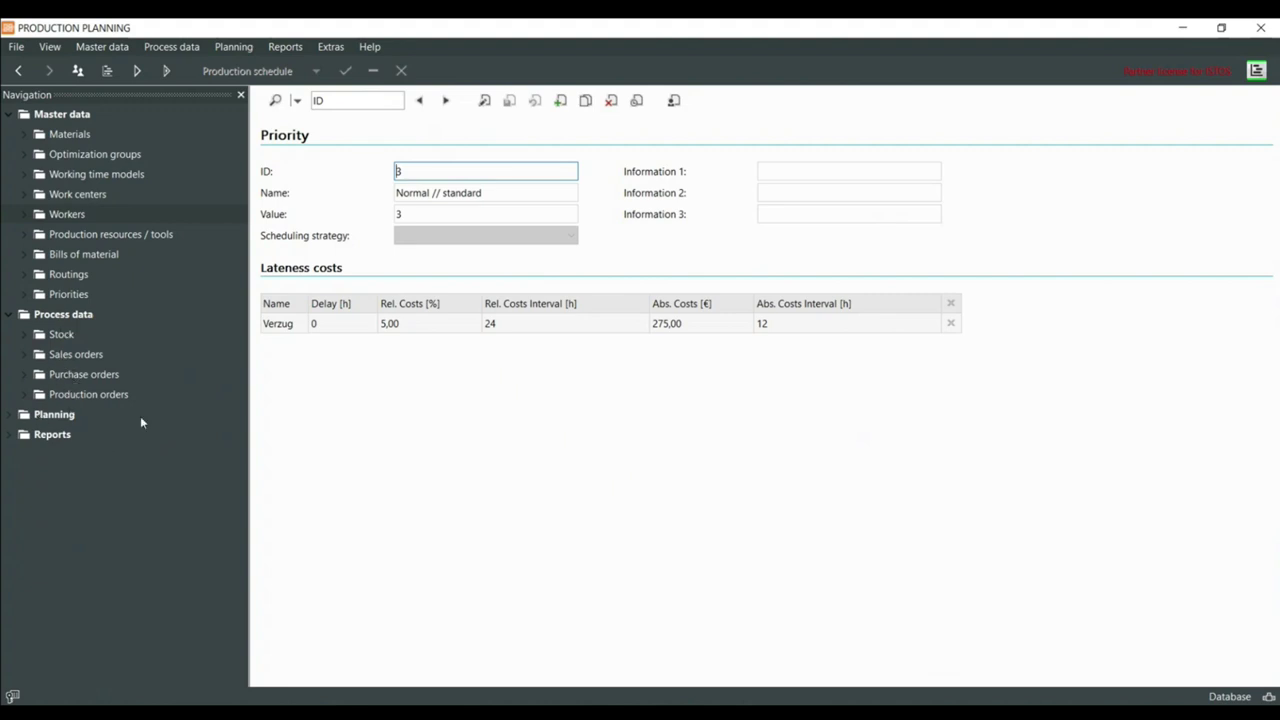
View the planning model parameters and the automatic planning properties
click(10, 415)
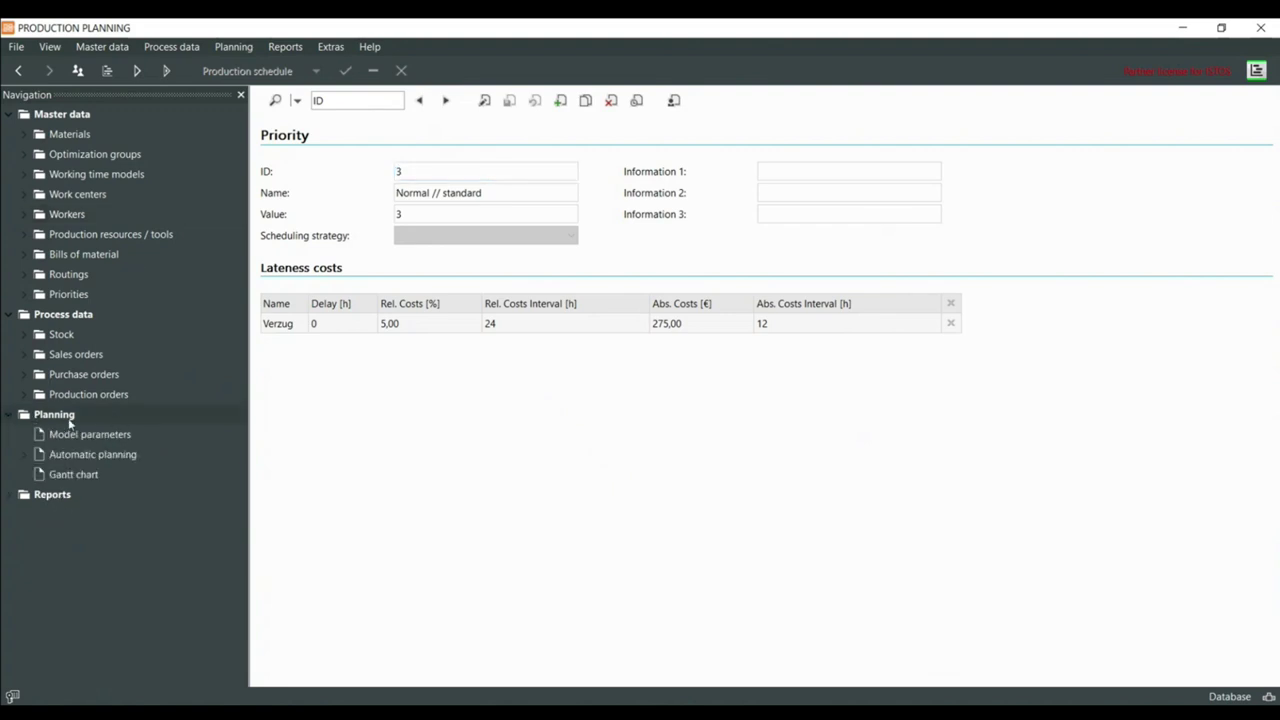
click(95, 436)
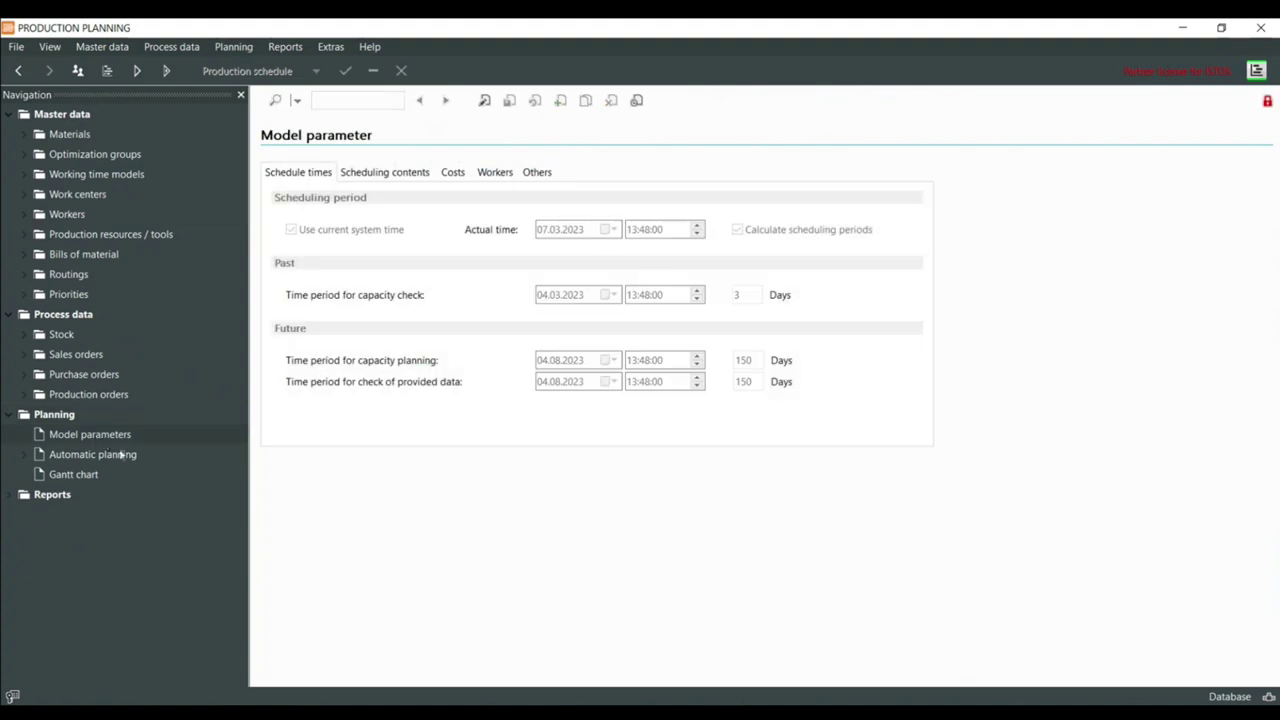
click(110, 458)
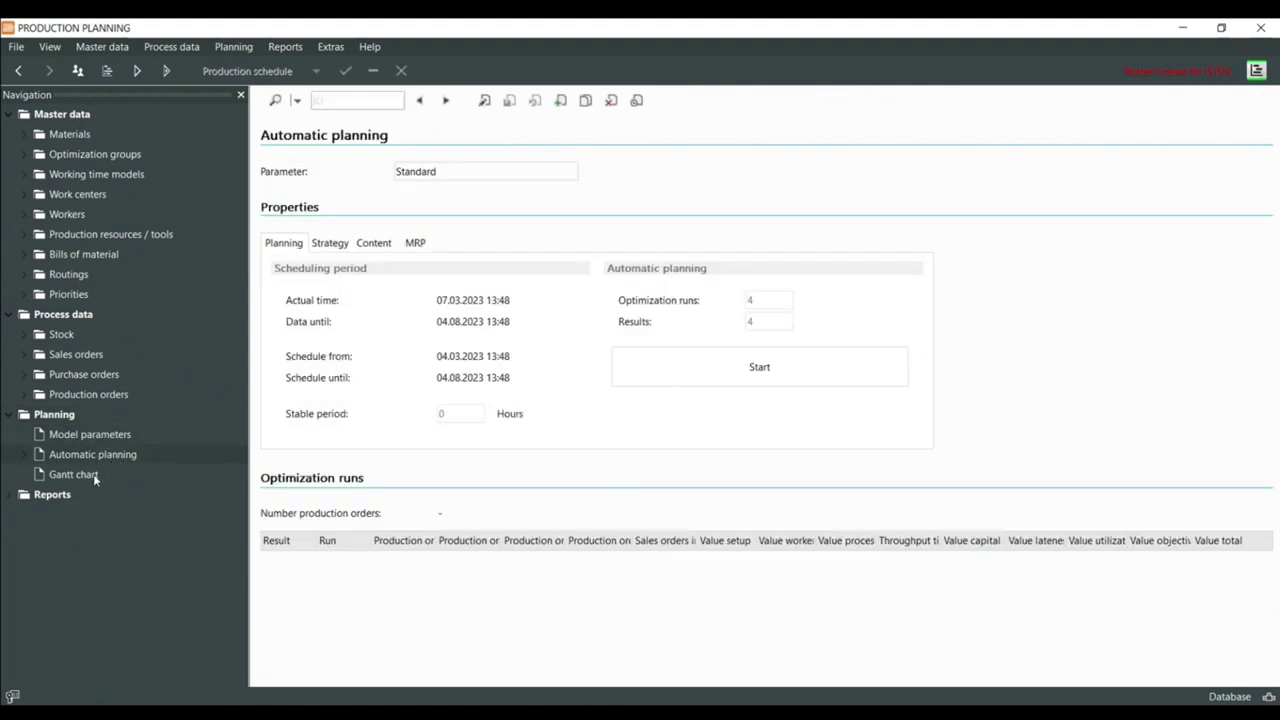
Show the production schedule's Gantt chart and change its colouring to Default colors
click(95, 477)
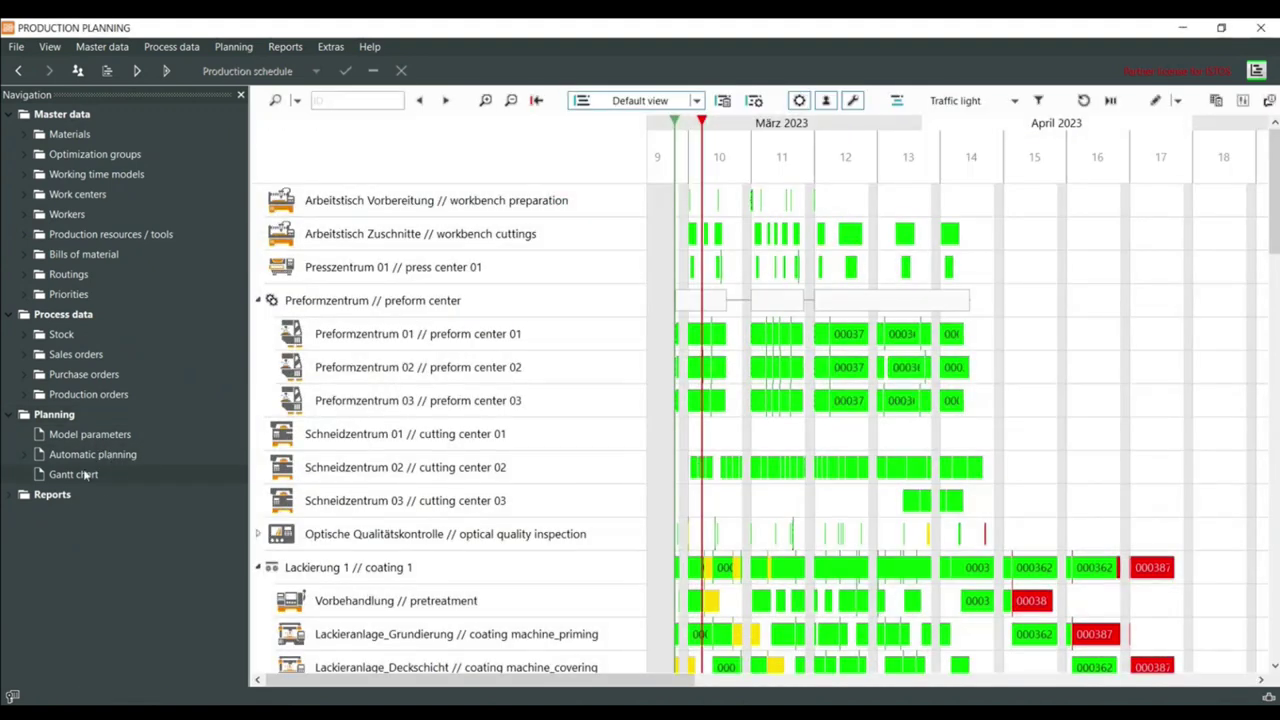
drag(1083, 328, 1165, 573)
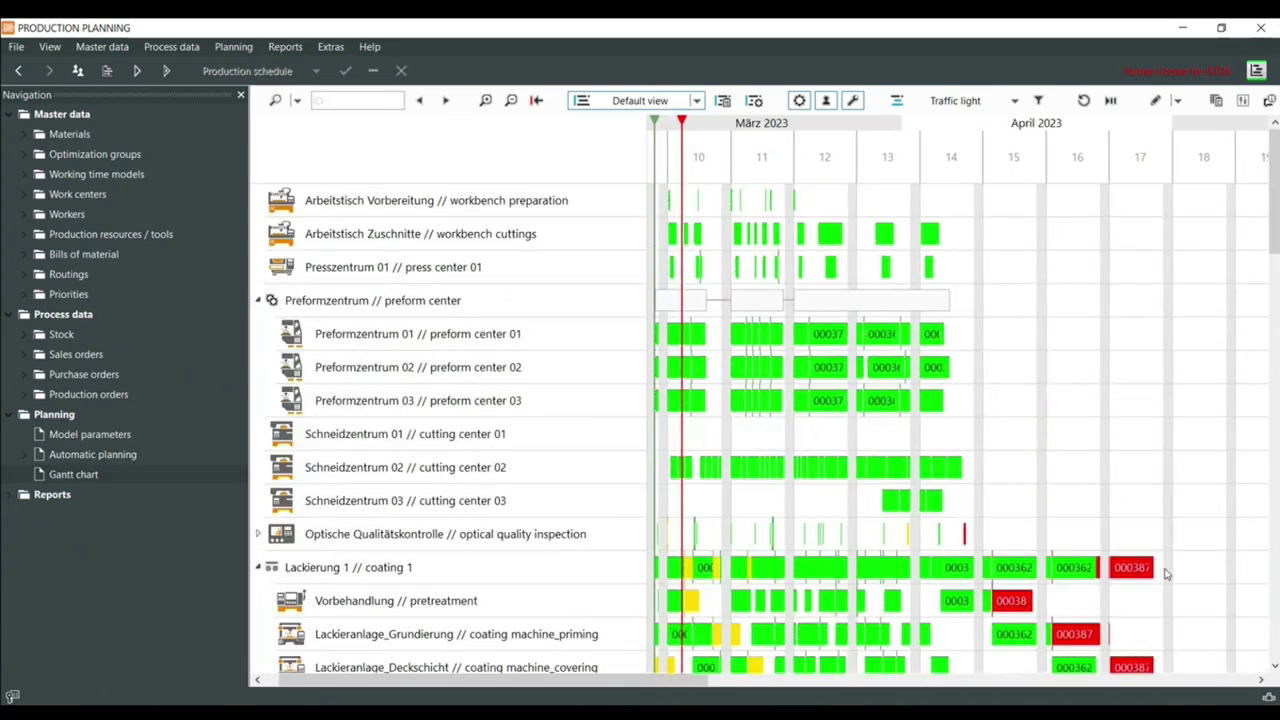
click(958, 101)
click(962, 127)
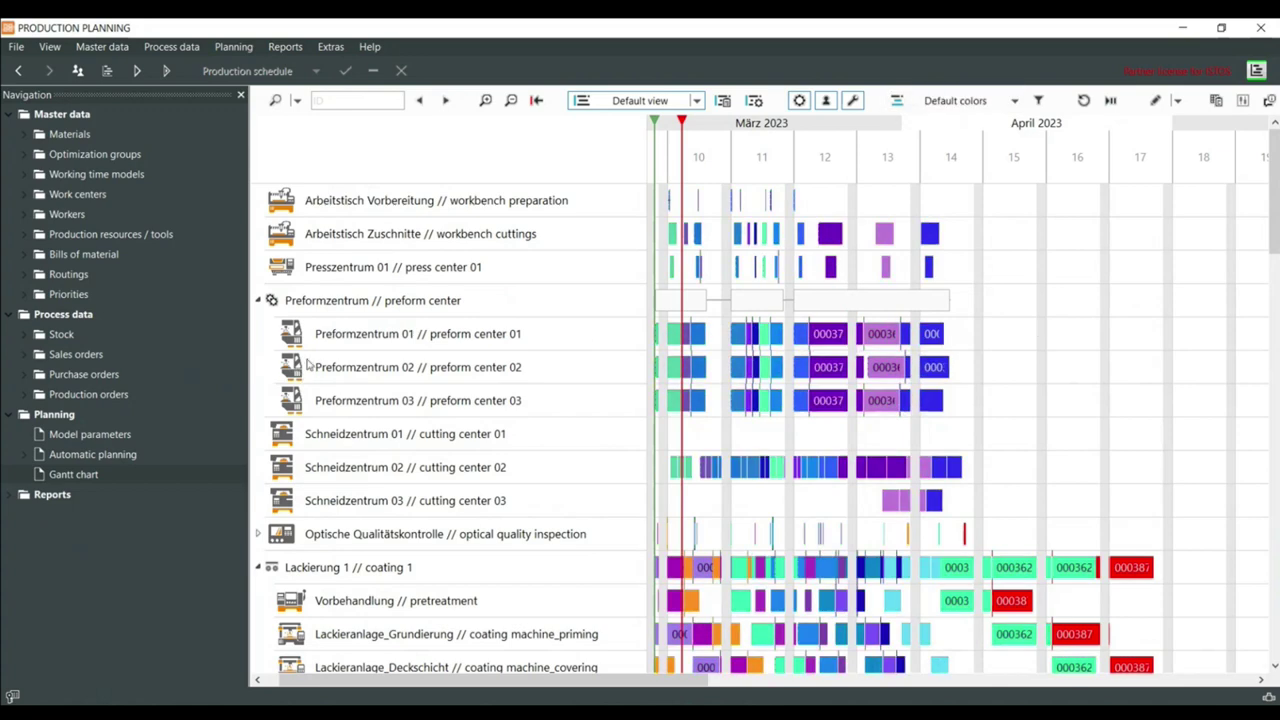
Make the automatic planning properties editable and try 10 optimization runs with 3 results
click(88, 453)
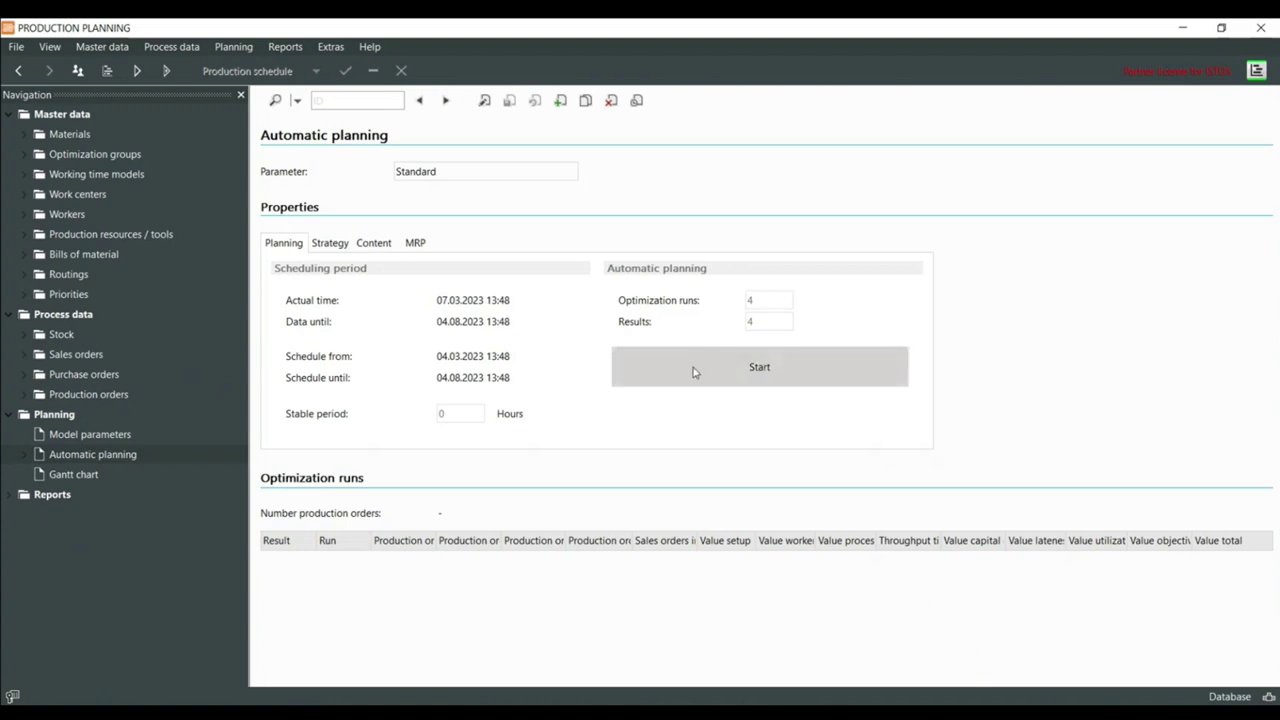
click(485, 101)
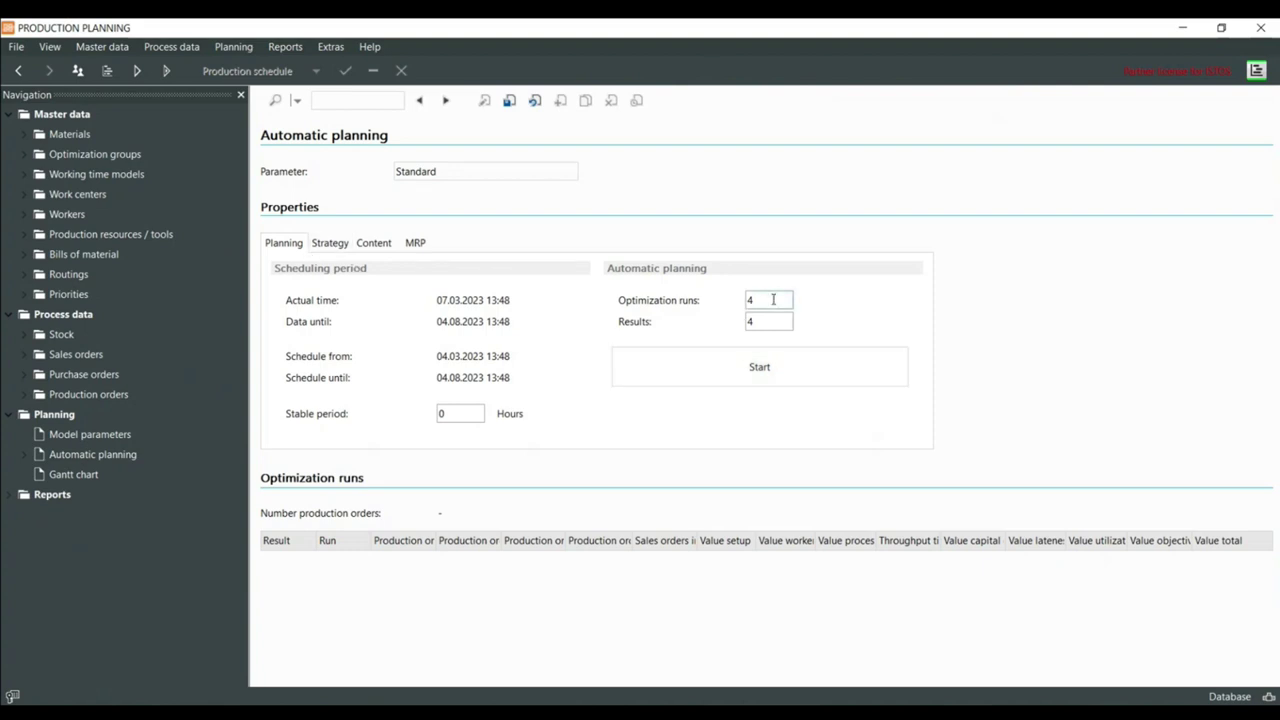
drag(772, 301, 630, 308)
text(10)
drag(784, 322, 733, 322)
text(3)
Try a weight of 100 for the utilization optimization goal in the planning strategy and set it back to 50
click(322, 247)
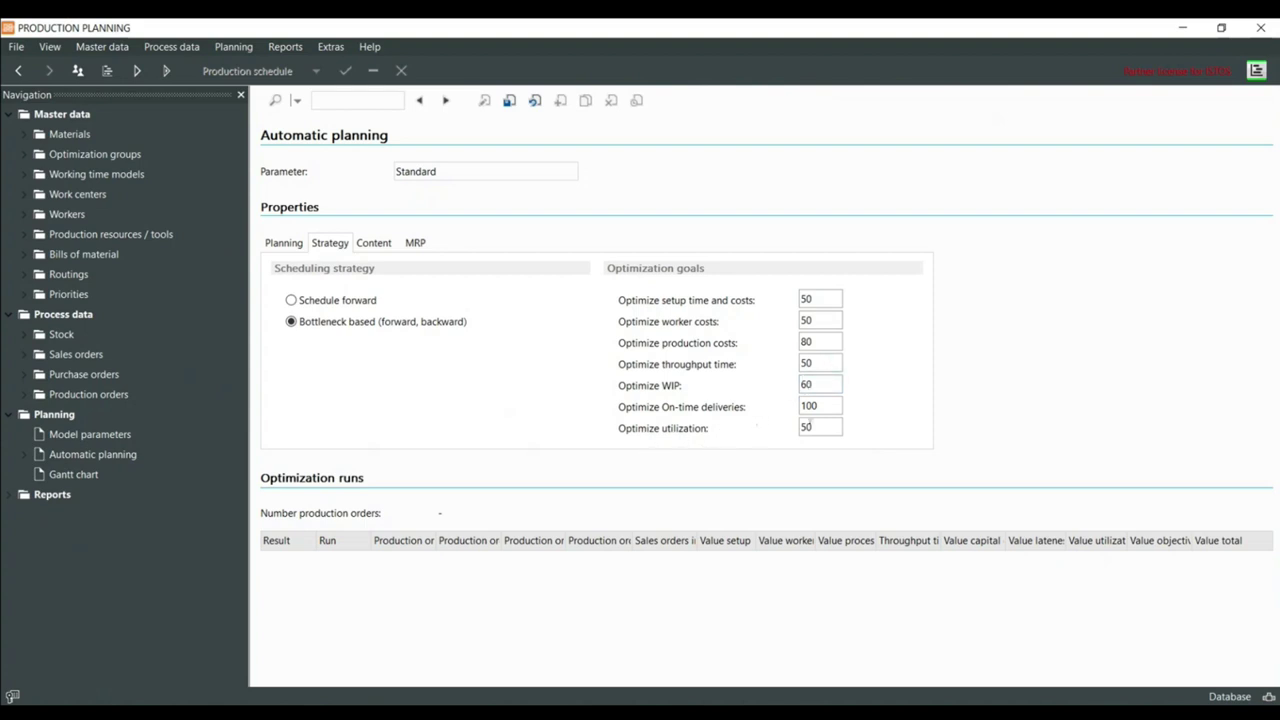
click(820, 427)
key(BackSpace)
key(BackSpace)
text(100)
drag(825, 427, 794, 428)
text(50)
Try a weight of 10 for the setup time and costs goal, set it back to 50 and finish editing
click(826, 300)
drag(826, 300, 684, 305)
text(10)
key(ctrl+a)
text(50)
click(509, 100)
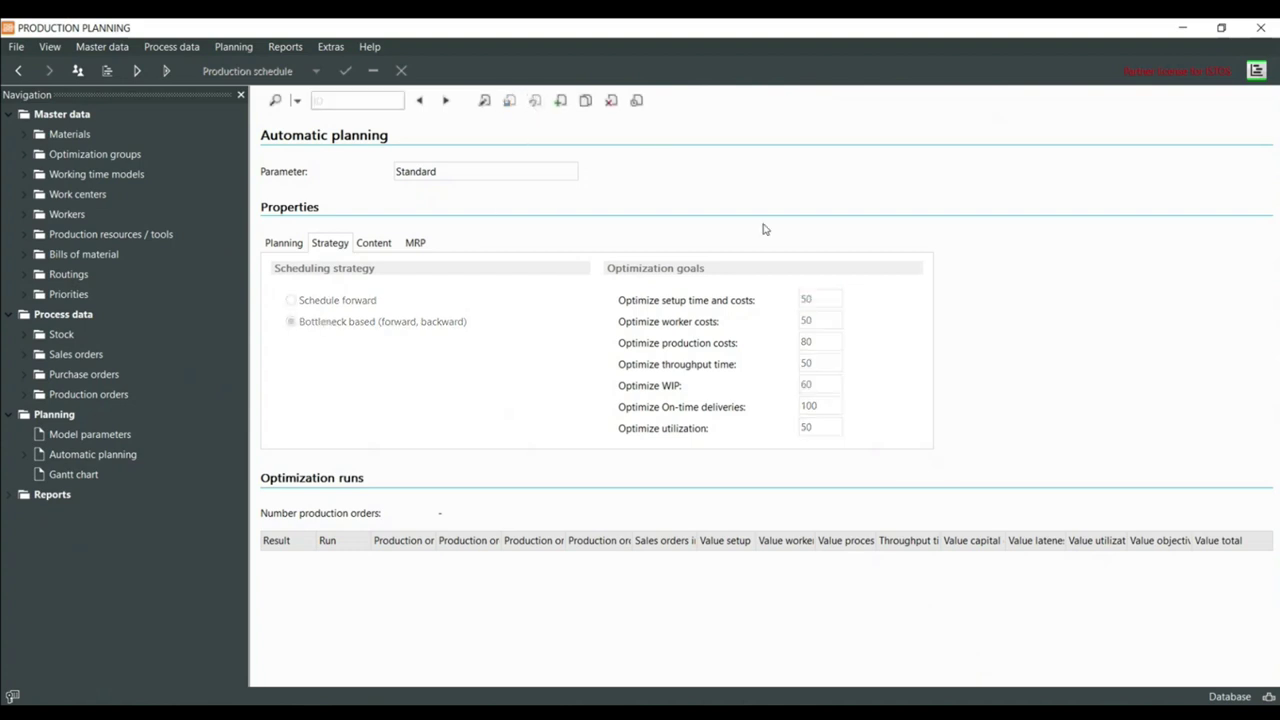
Examine the planning types and the material requirement planning options of the automatic planning
click(374, 243)
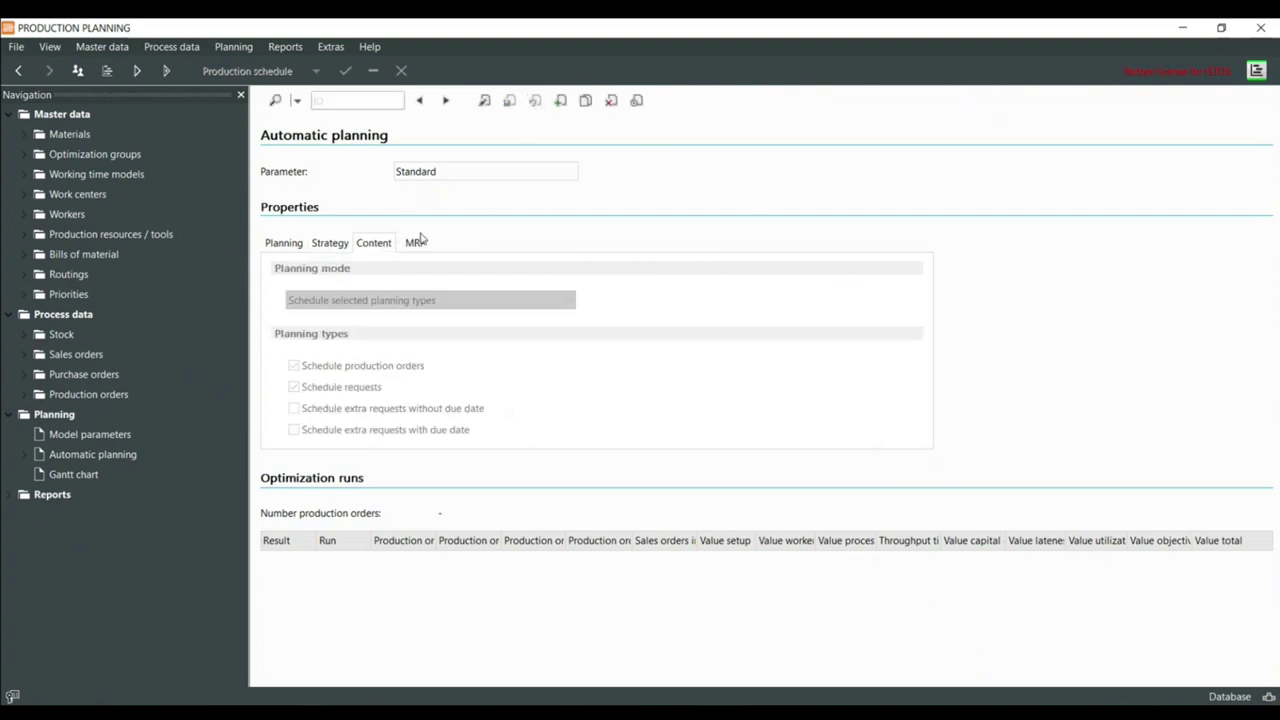
click(432, 244)
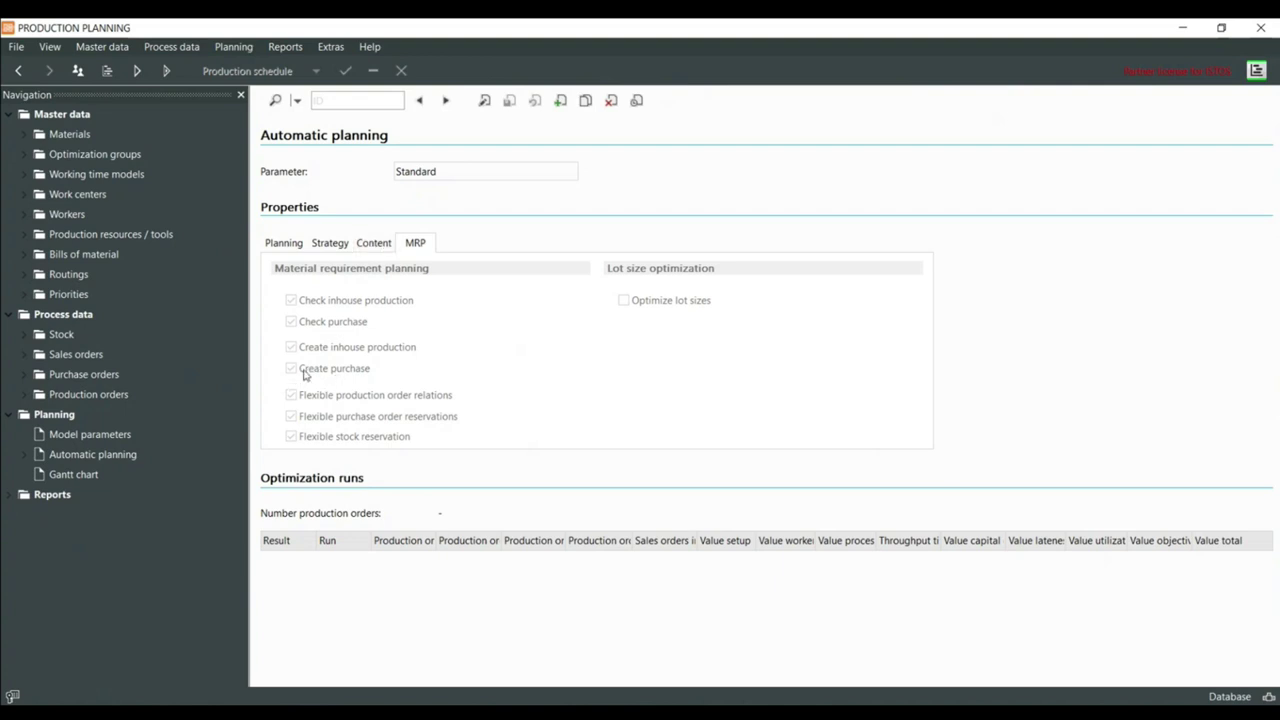
click(372, 246)
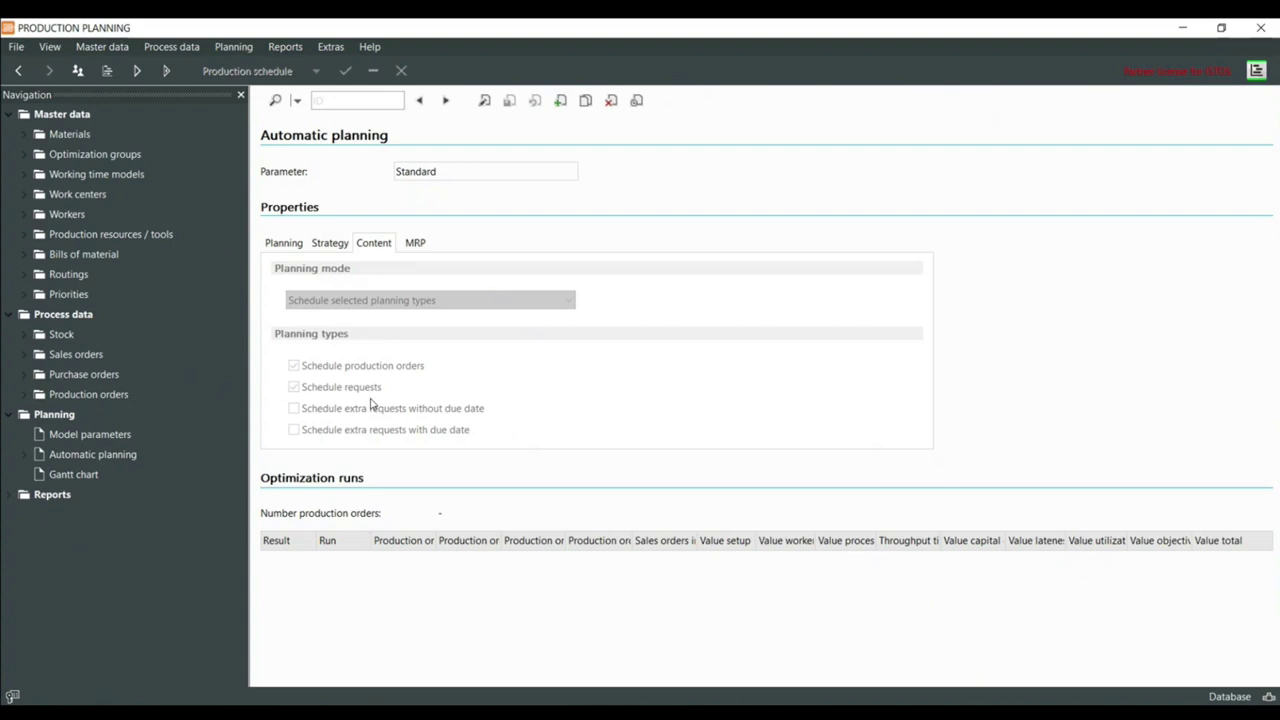
Recheck the planning content and start the automatic planning with the Standard parameters
click(284, 243)
click(370, 245)
click(284, 243)
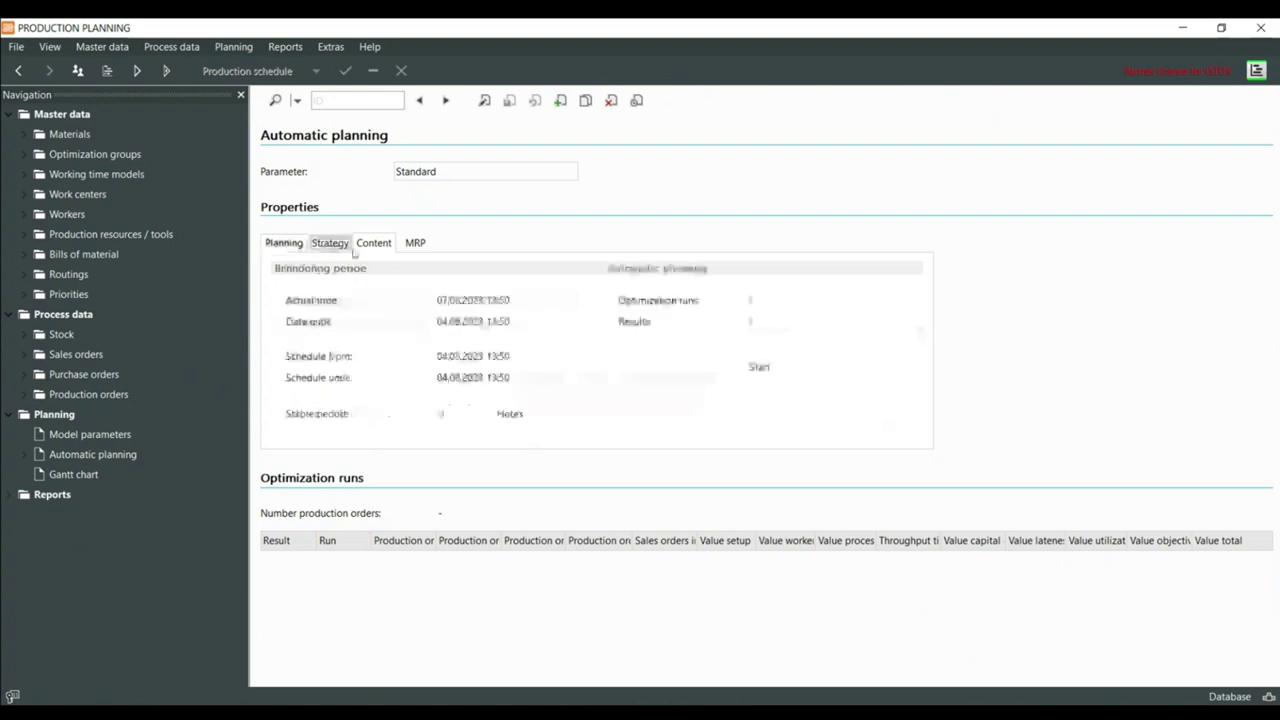
click(757, 369)
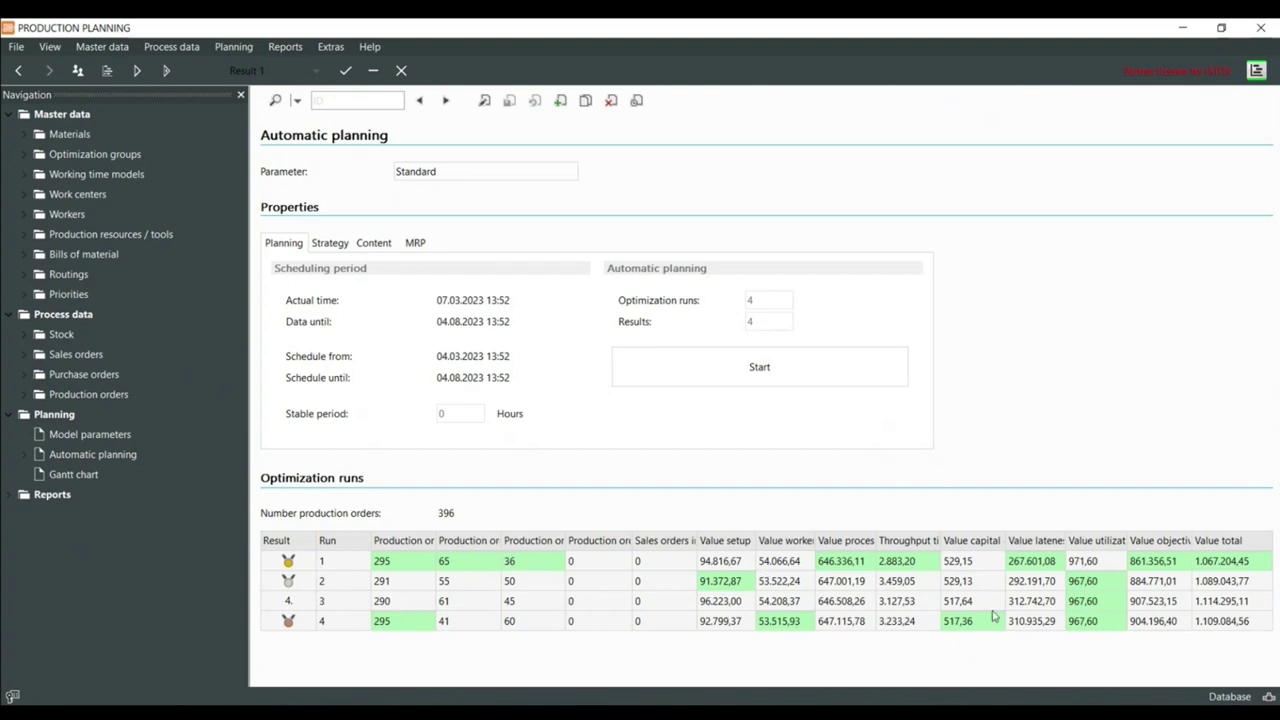
Compare the key figures of the four optimization runs by going through the ranked results
click(297, 567)
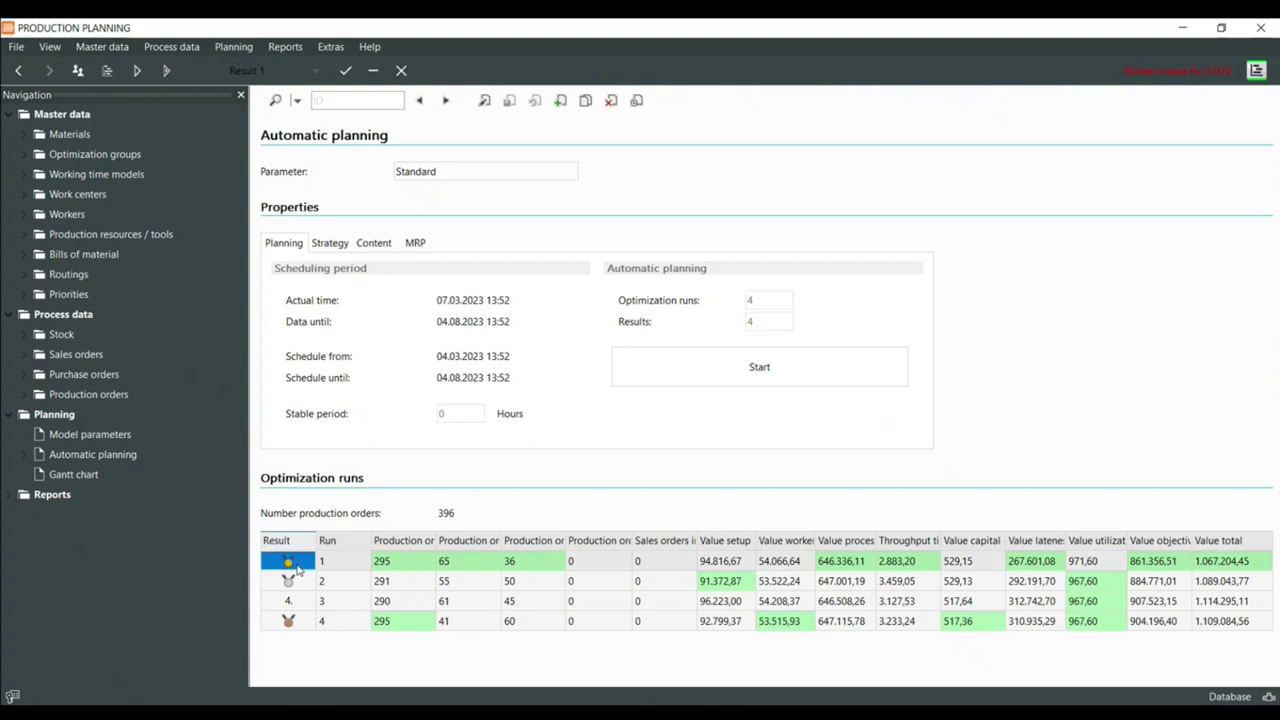
click(300, 584)
click(295, 626)
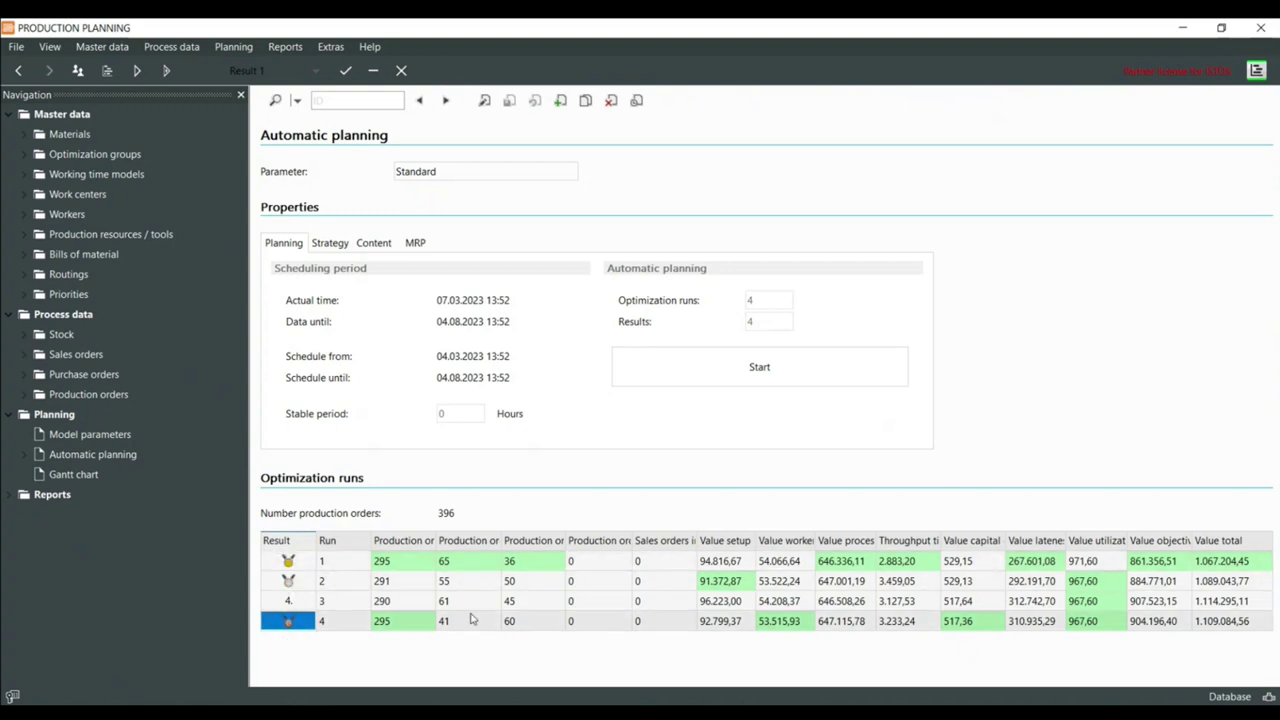
click(288, 602)
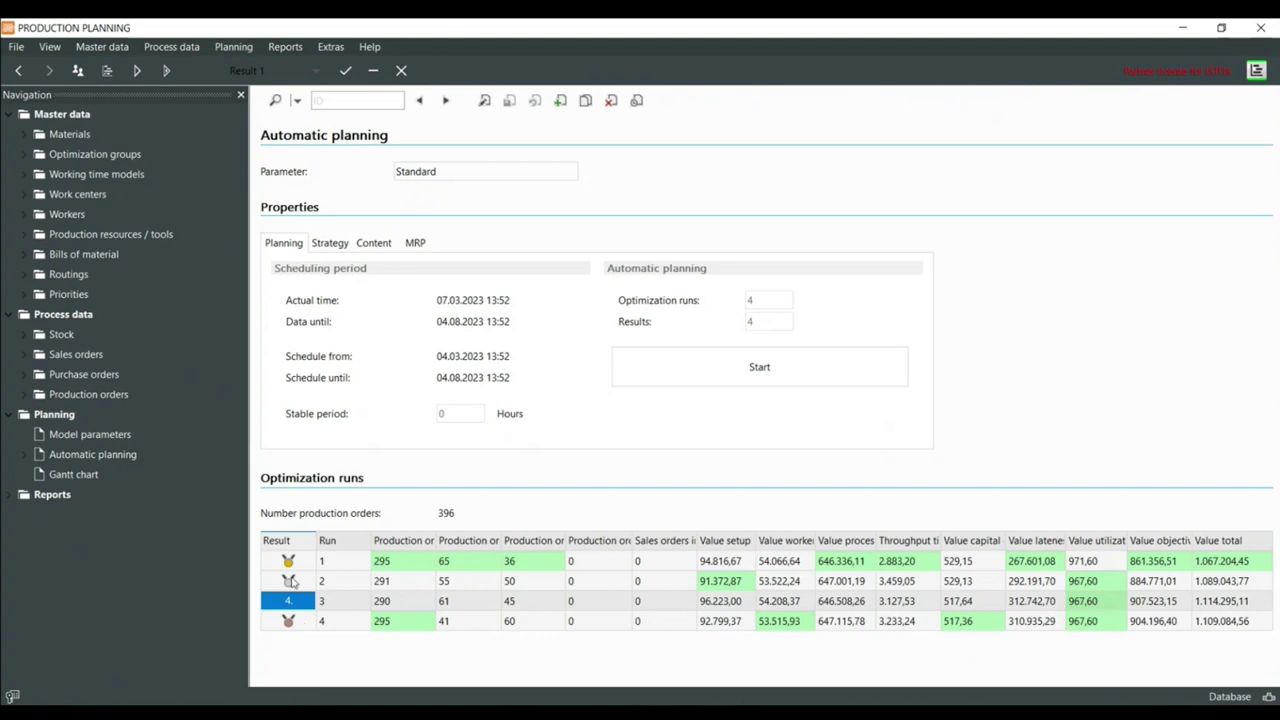
click(289, 581)
click(289, 621)
click(294, 564)
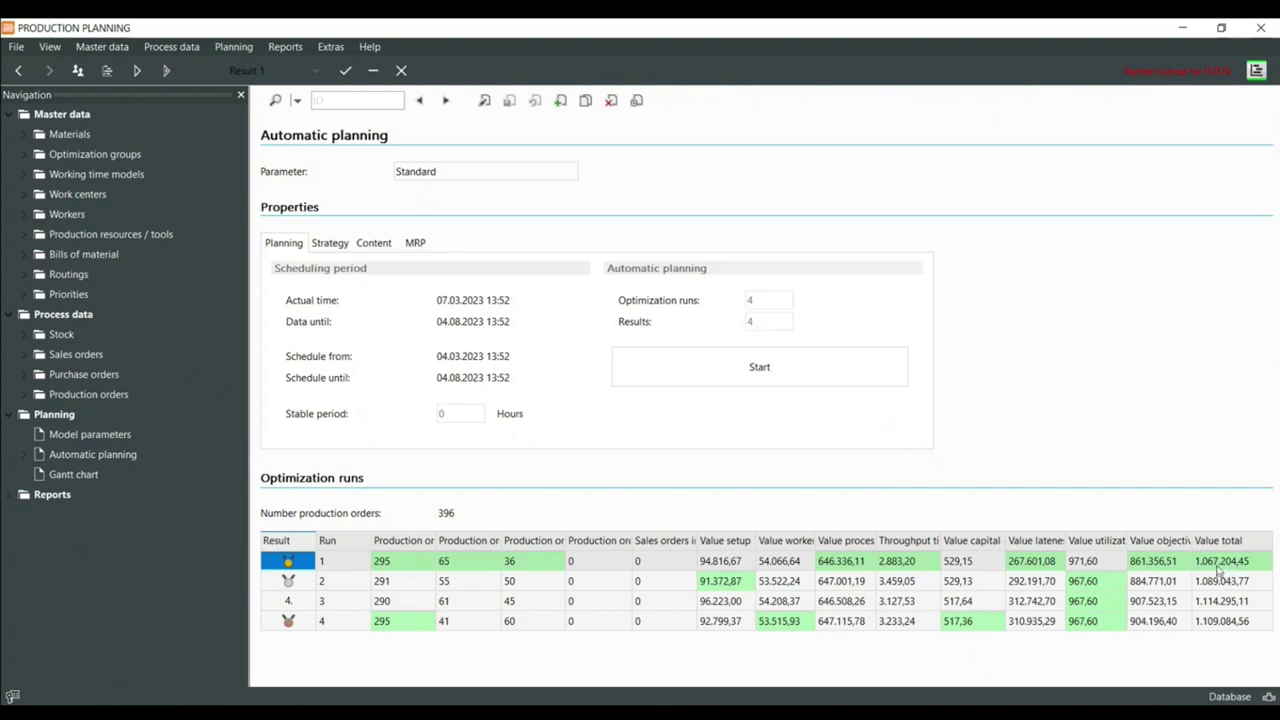
Check the total value of optimization run 1 and show its schedule in the Gantt chart
click(1221, 565)
click(300, 563)
click(106, 70)
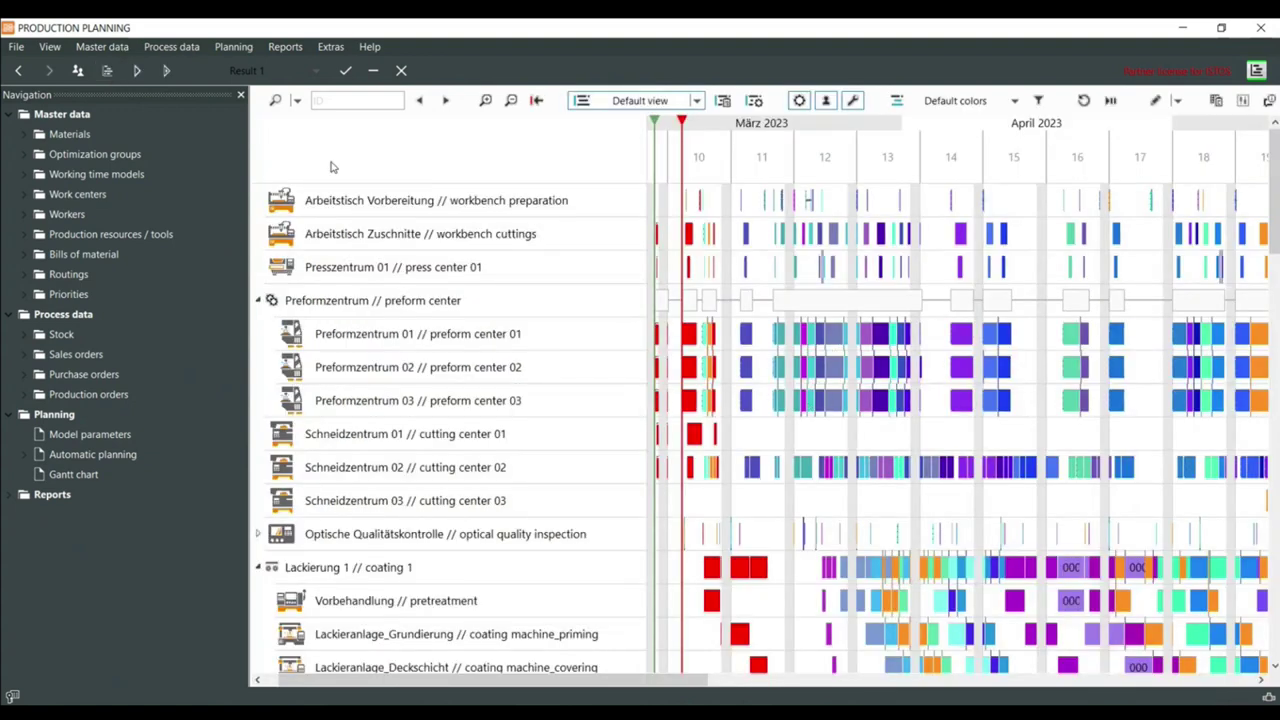
List the planning results available for display and return to the automatic planning overview
click(287, 74)
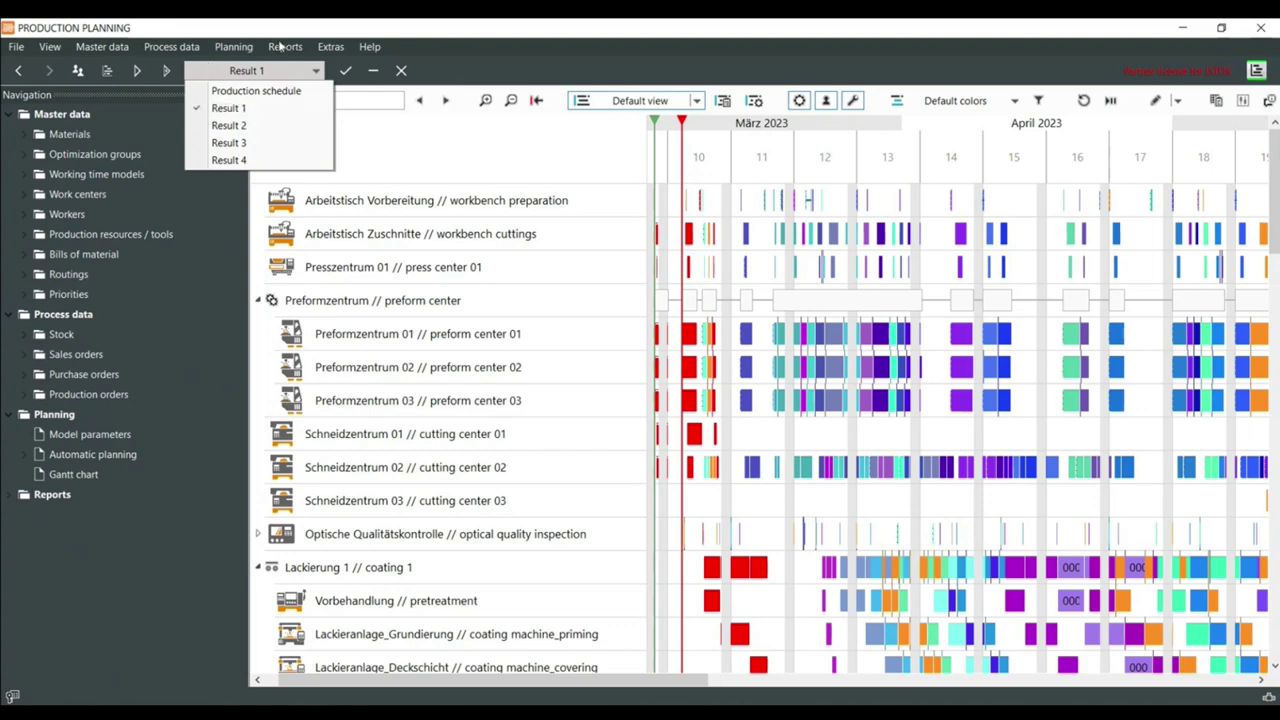
click(234, 46)
click(233, 46)
click(262, 83)
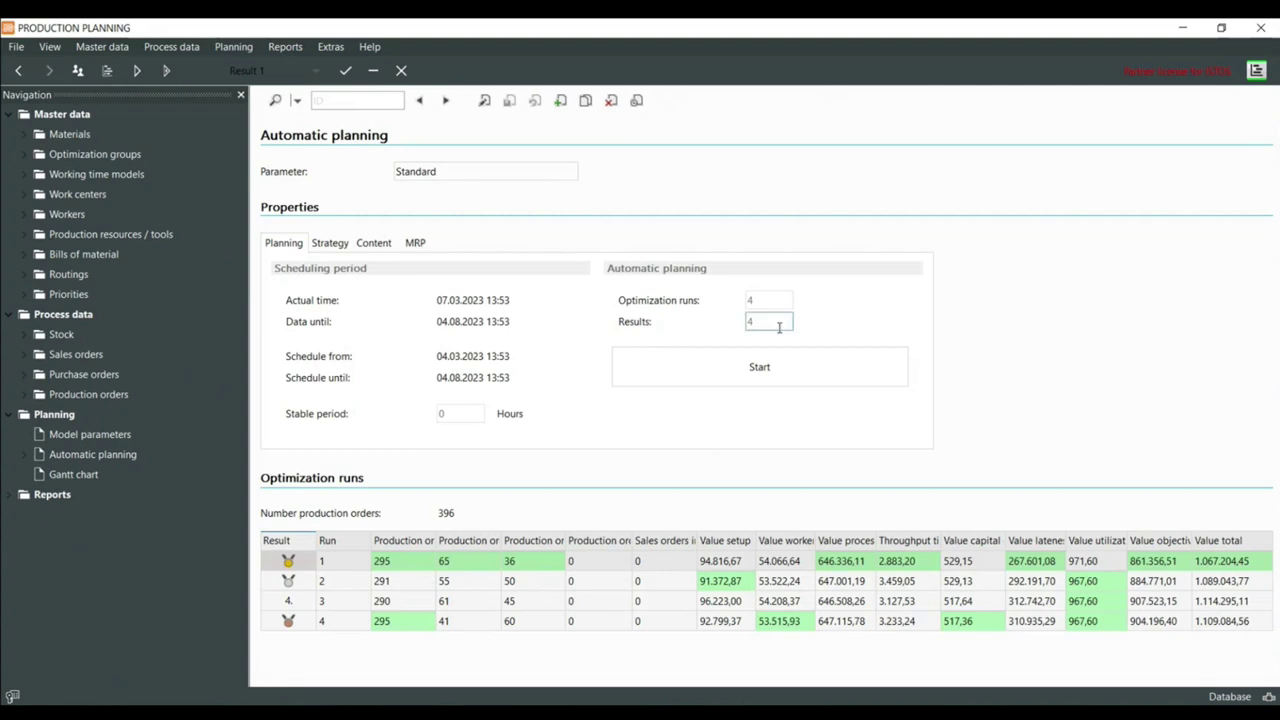
Compare the configured number of results with the planning results offered for selection
double_click(750, 321)
click(250, 70)
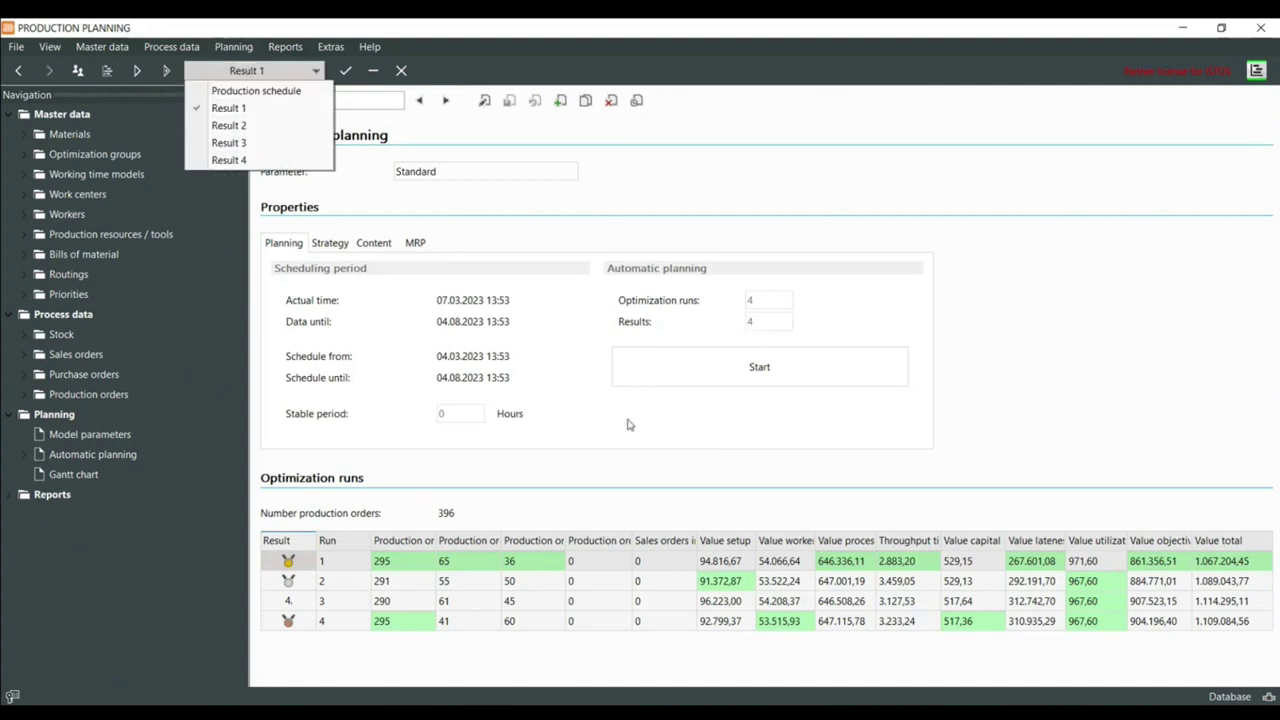
click(783, 323)
click(749, 321)
click(292, 70)
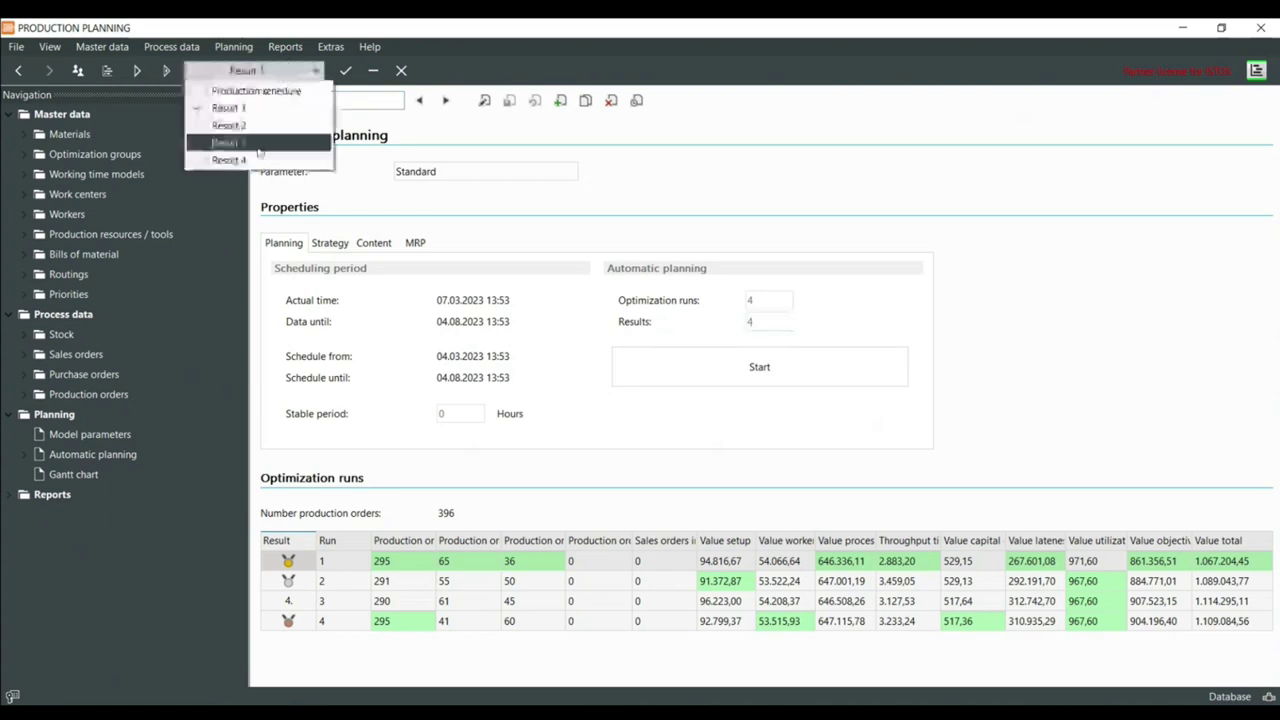
click(886, 220)
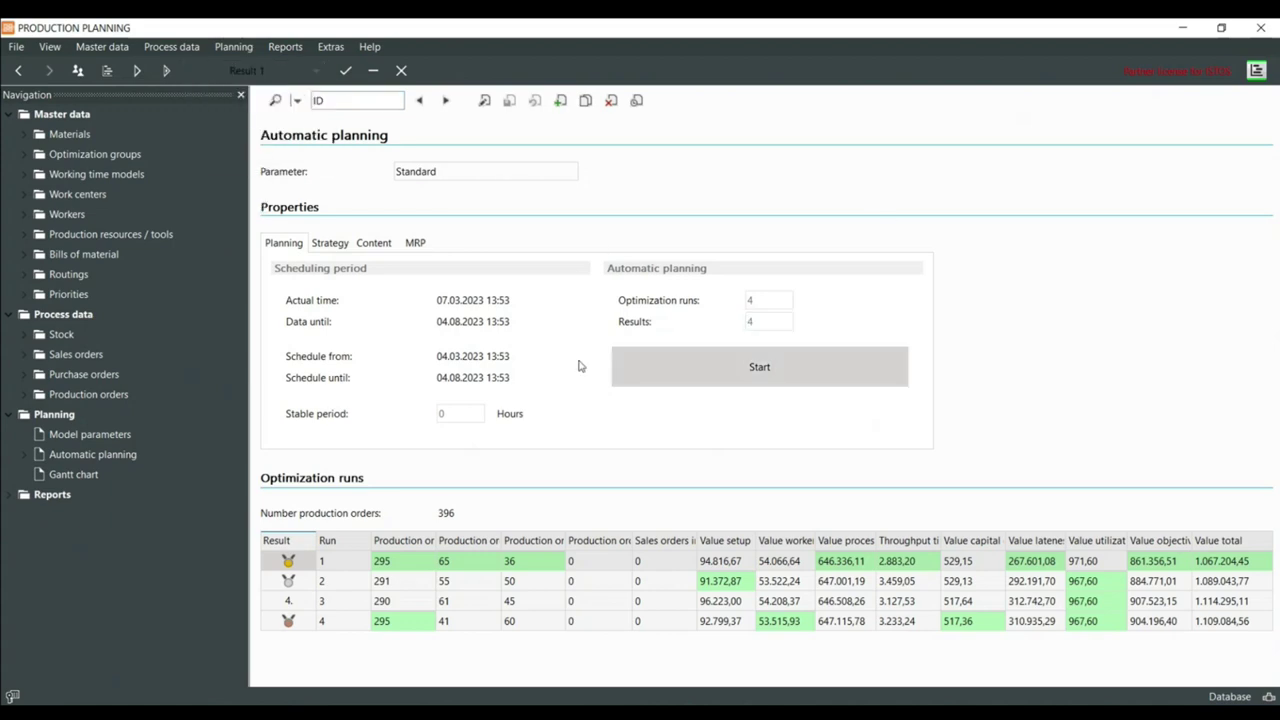
Compare the schedules of Result 2, Result 3 and Result 4 with Result 1 in the Gantt chart
click(132, 72)
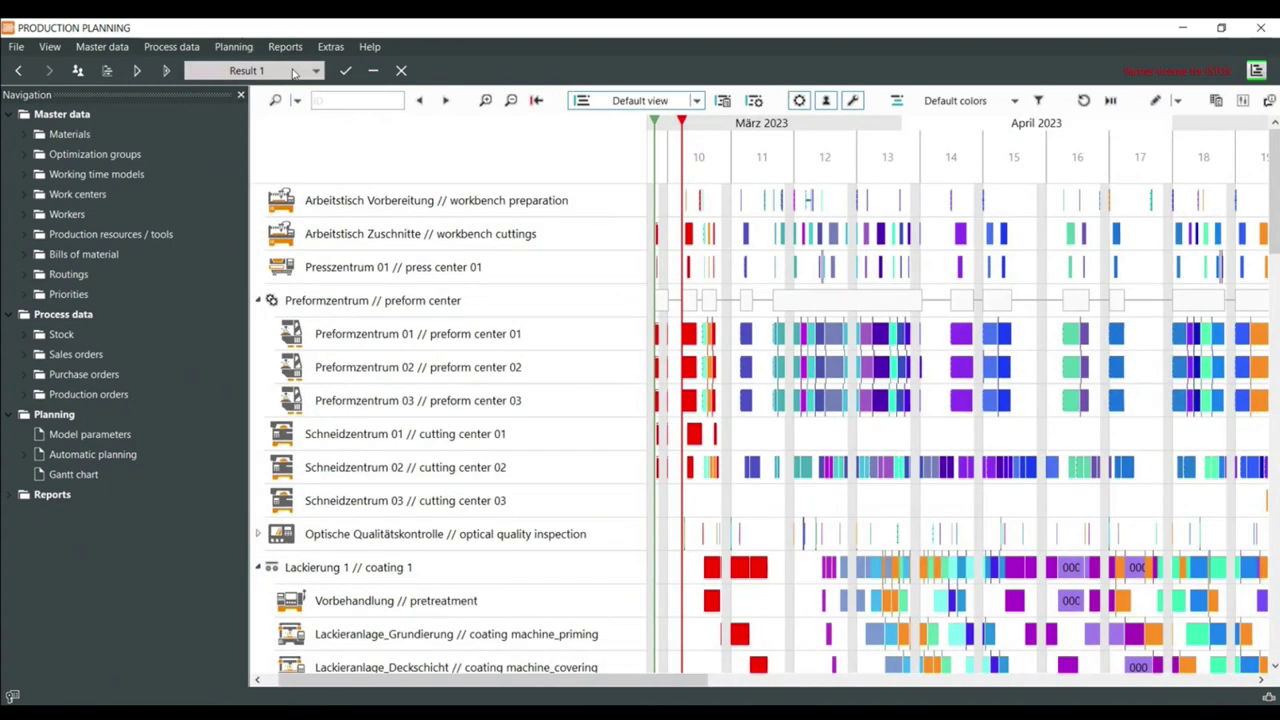
scroll(823, 295, down, 3)
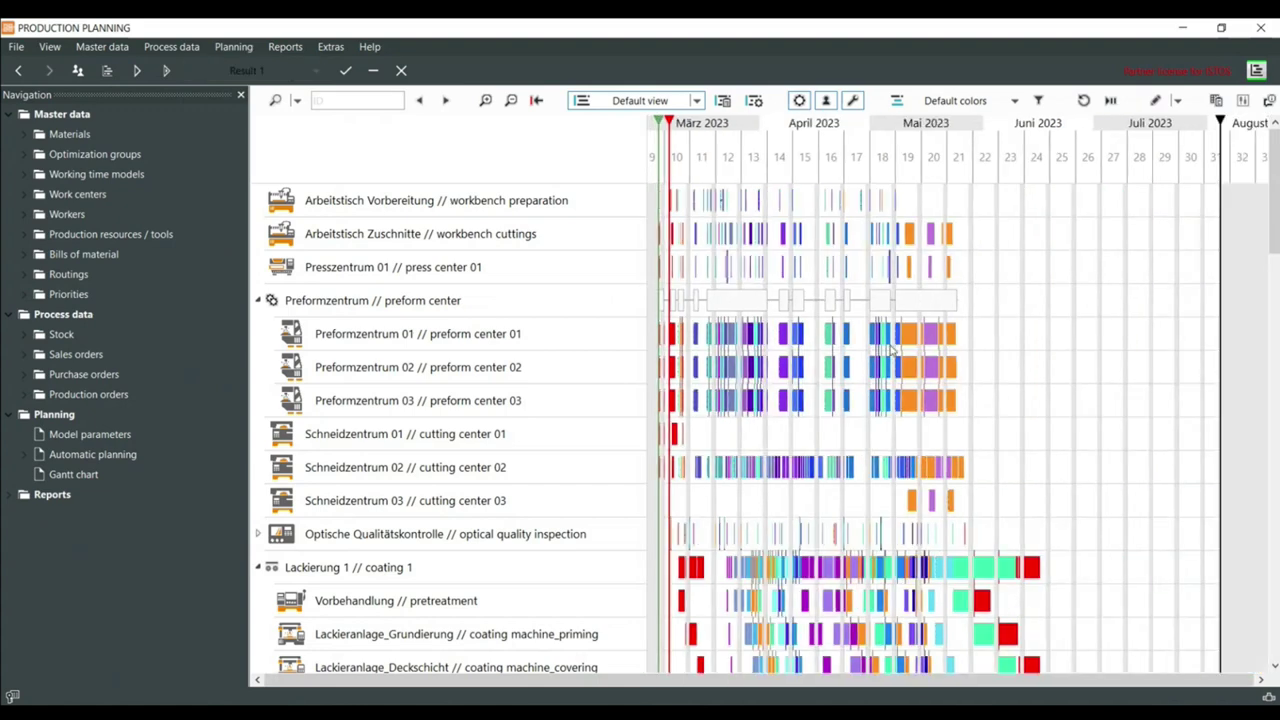
click(276, 74)
click(256, 126)
click(252, 78)
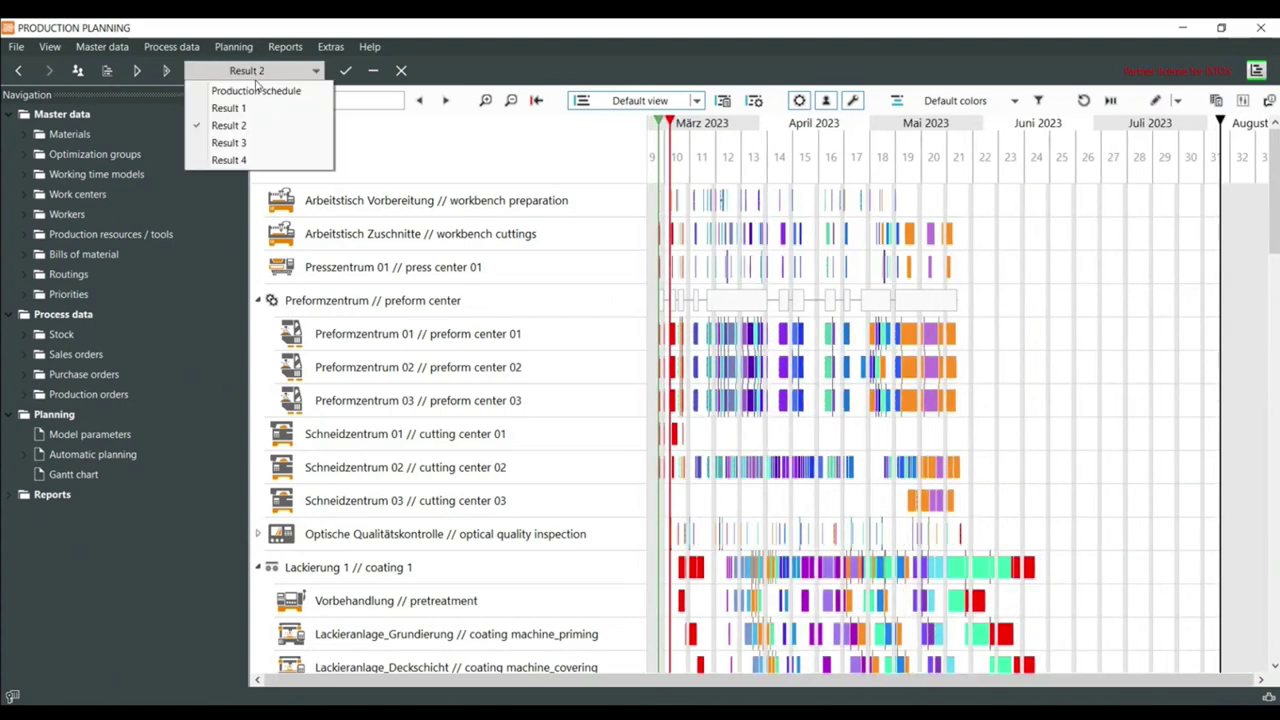
click(230, 142)
click(252, 70)
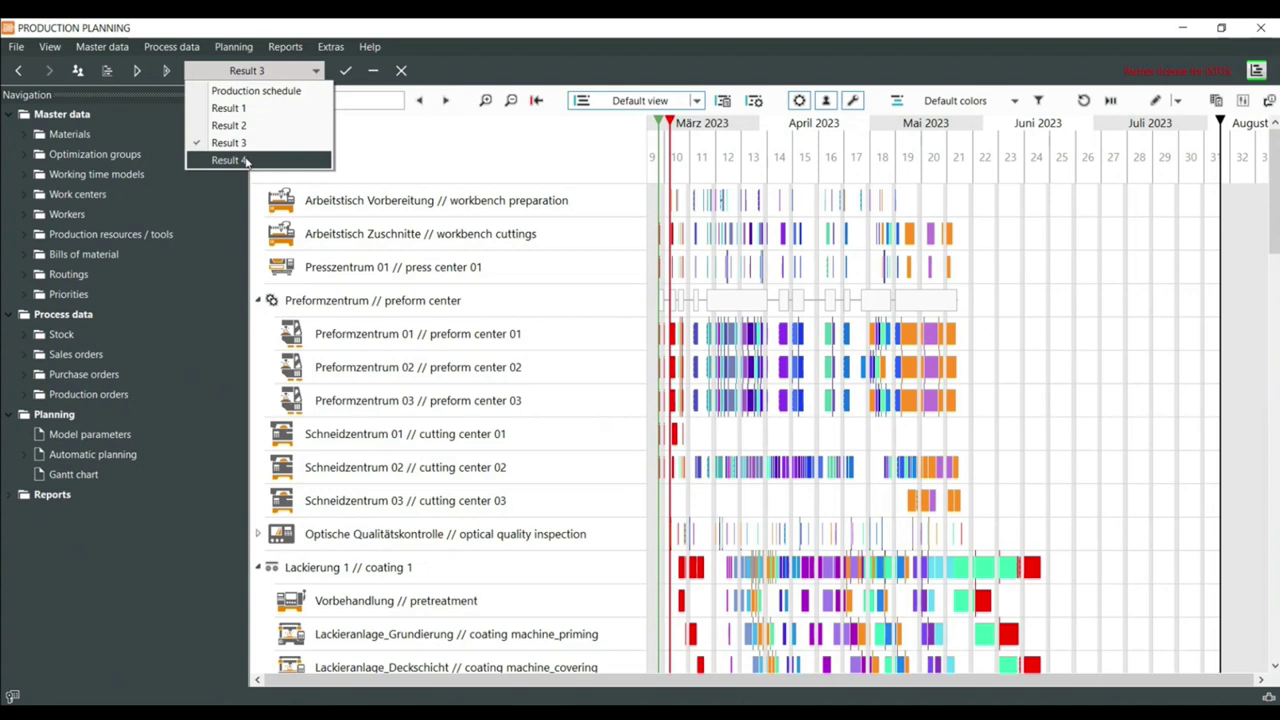
click(232, 160)
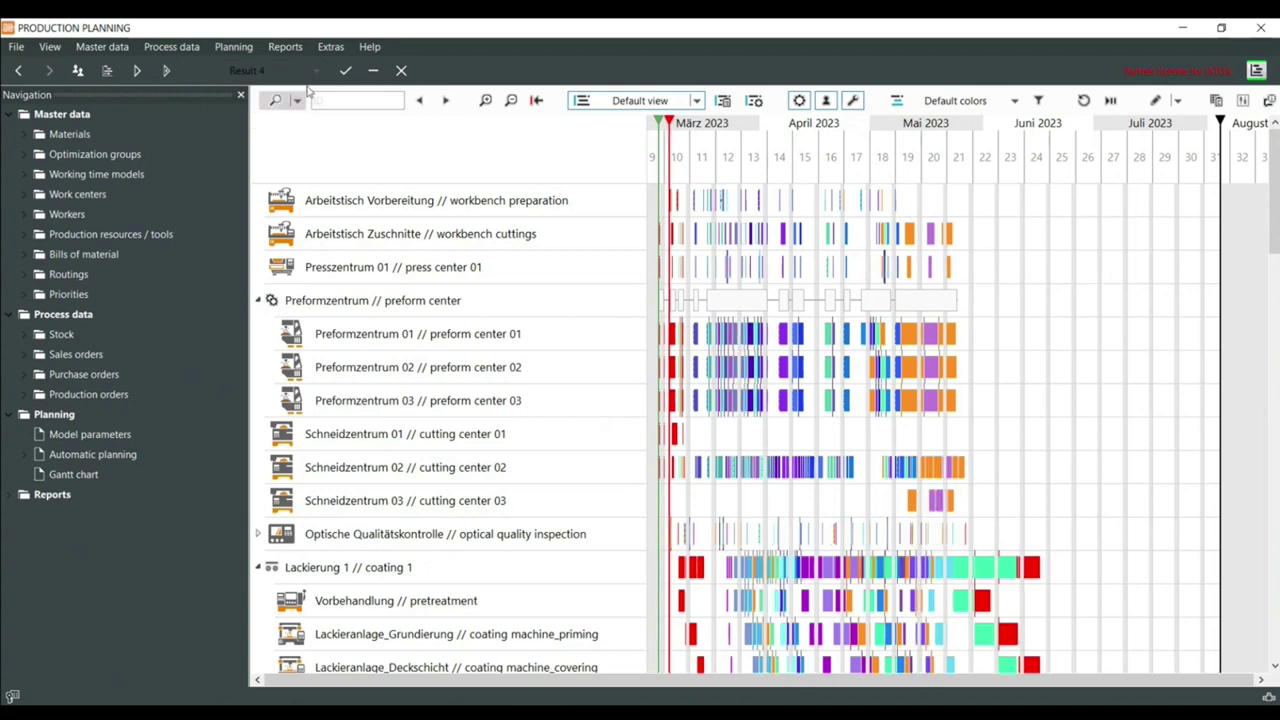
Display Result 1 again and save it as the production schedule, discarding the additional results
click(252, 70)
click(243, 108)
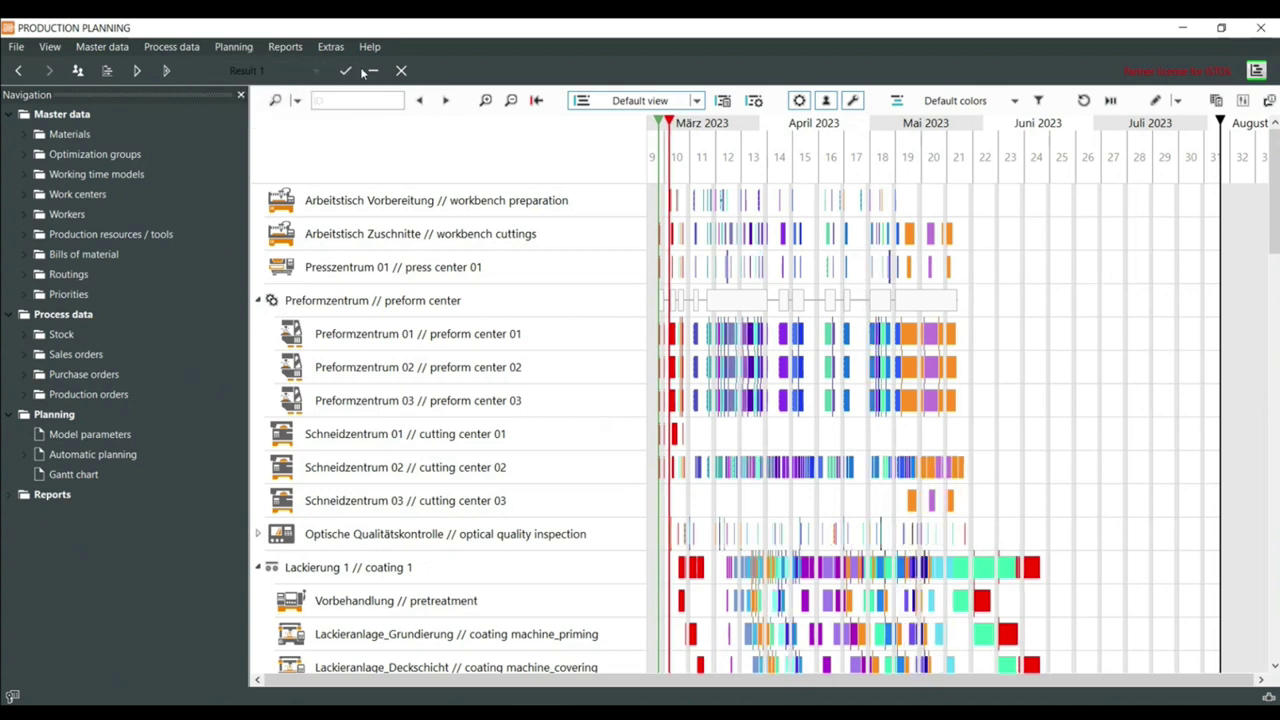
click(343, 72)
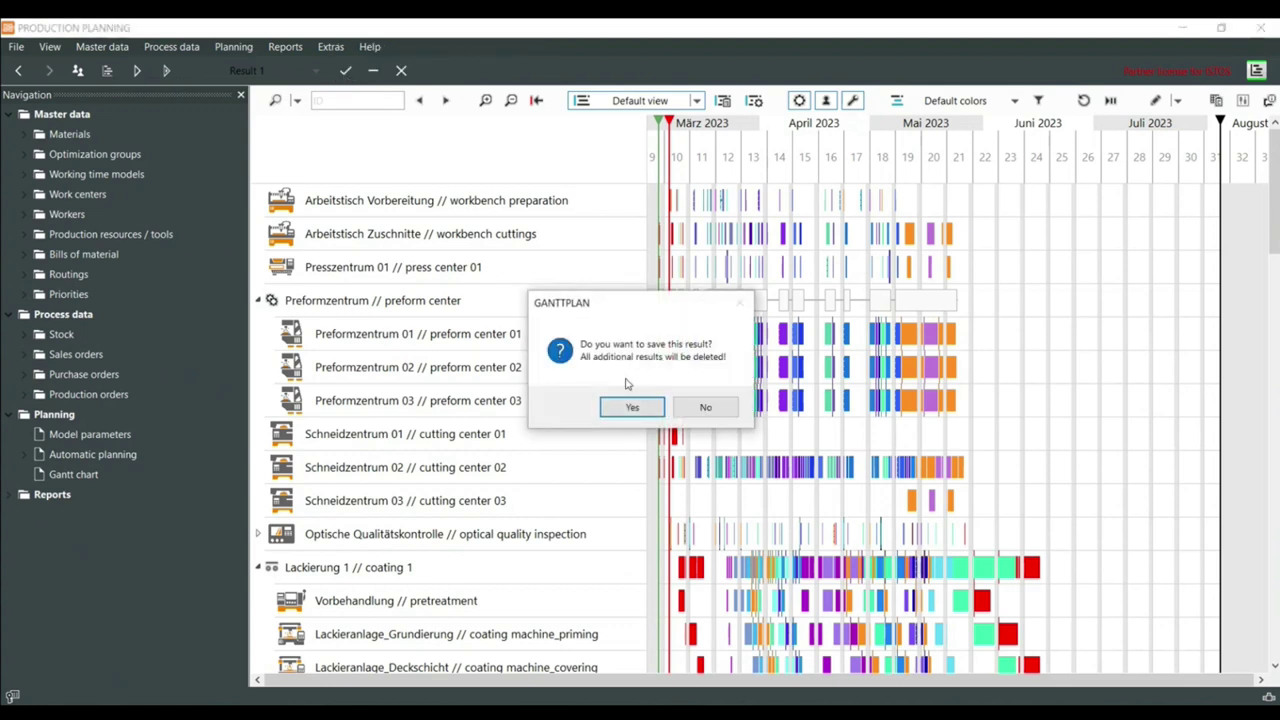
click(601, 409)
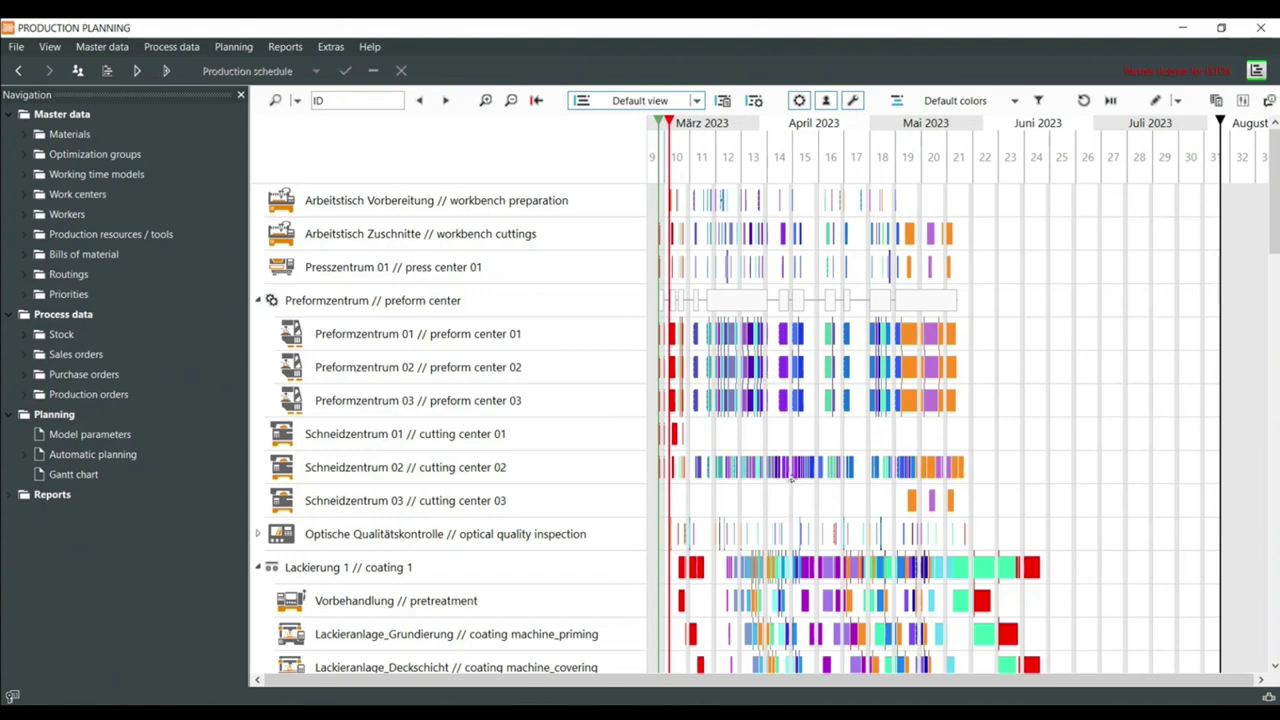
Examine the saved production schedule from its start, including the linked operations of the red order across the preform and cutting centers
ctrl+scroll(707, 349, up, 4)
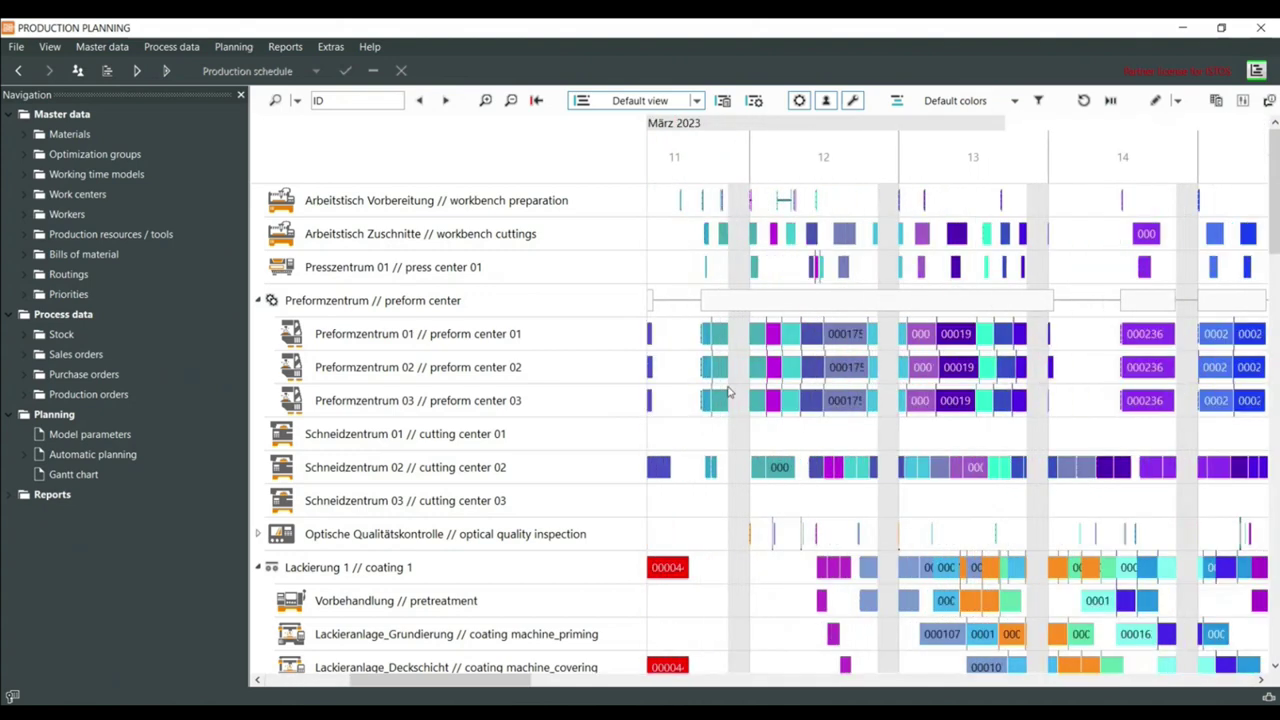
ctrl+scroll(767, 408, up, 2)
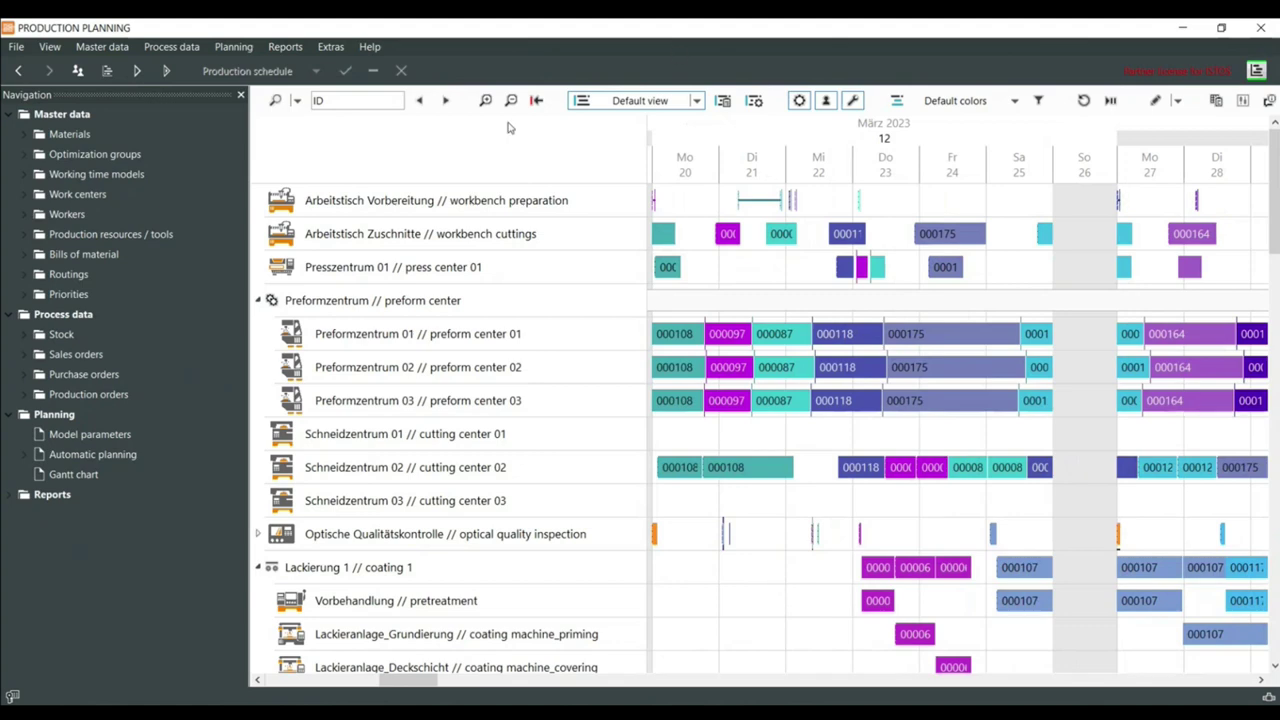
click(536, 100)
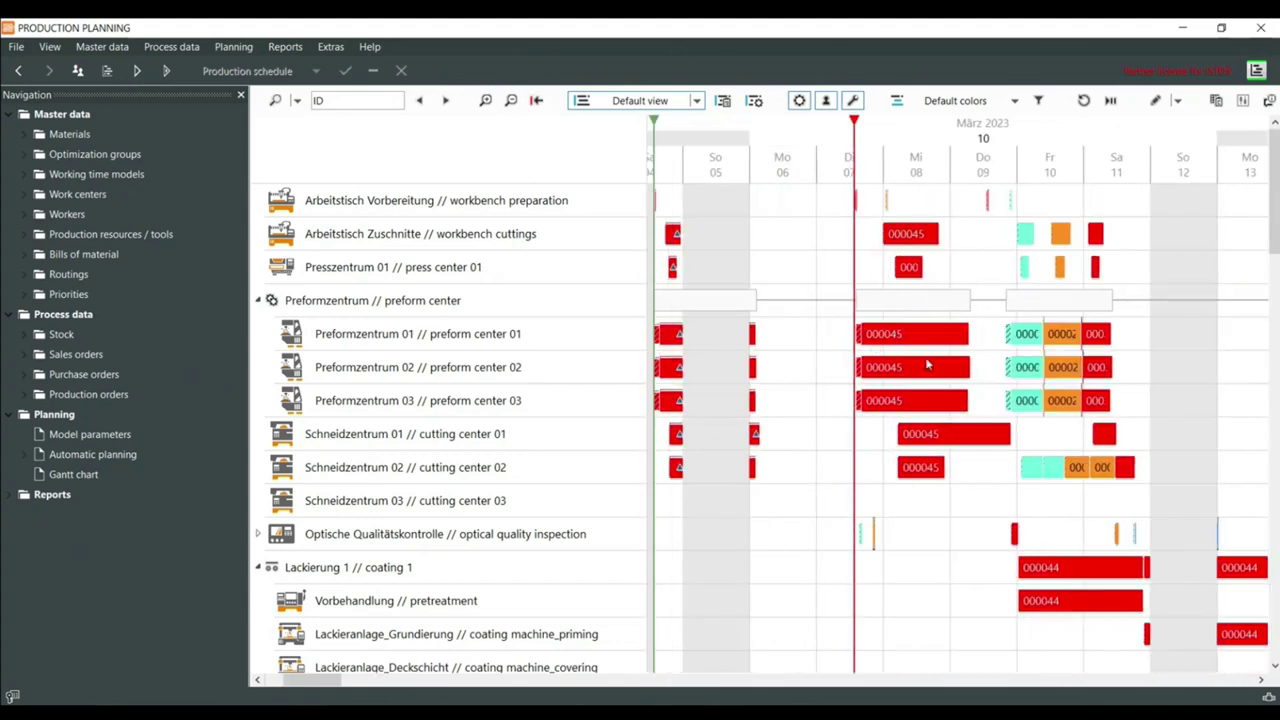
ctrl+scroll(927, 366, down, 3)
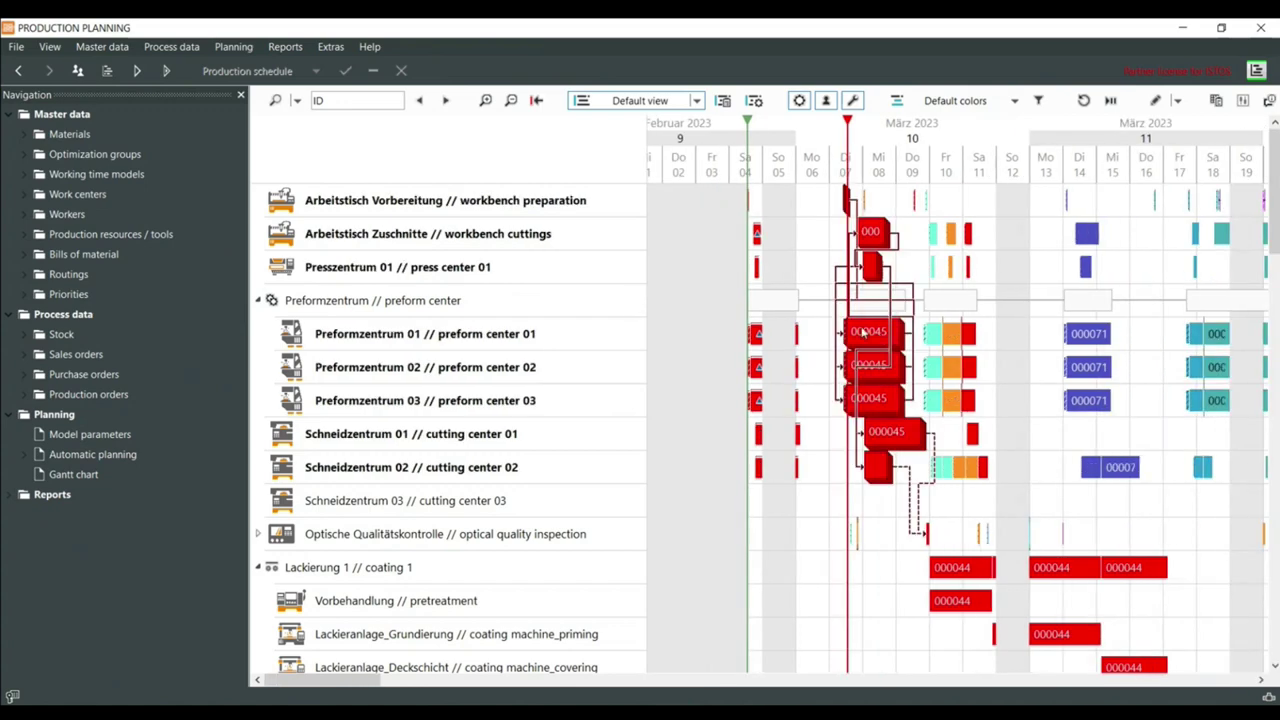
scroll(869, 328, right, 2)
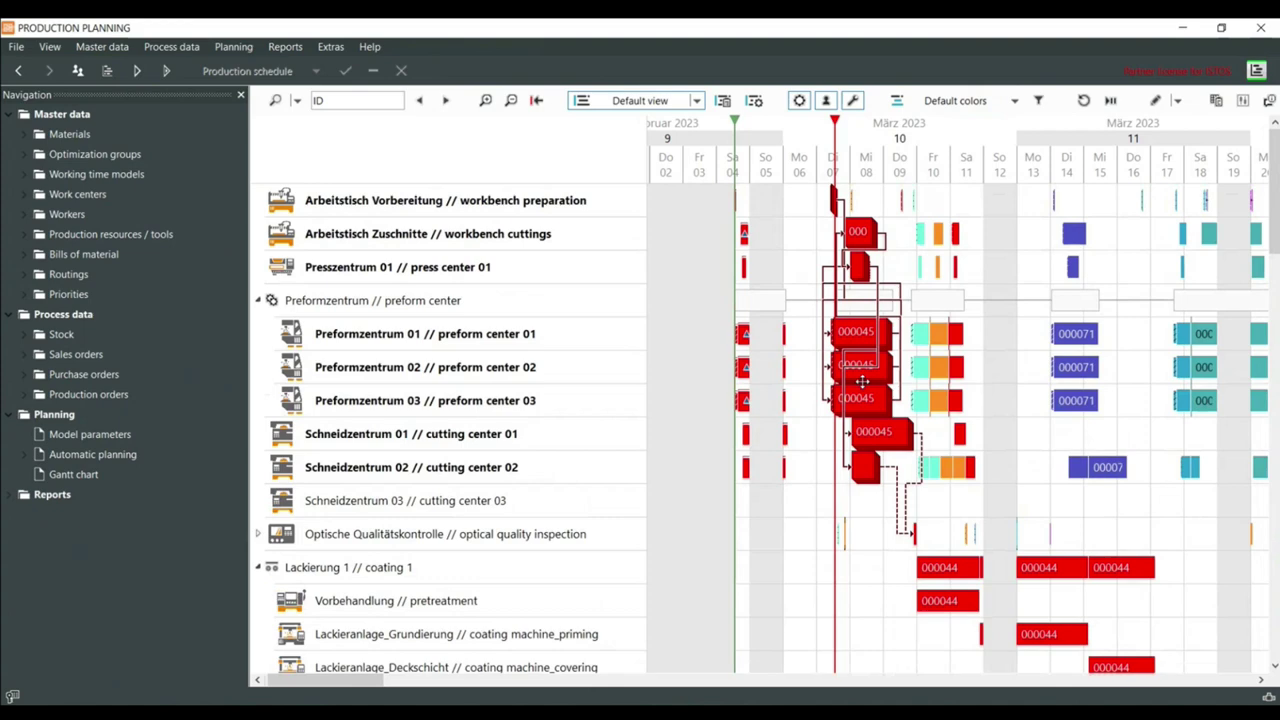
scroll(845, 440, up, 1)
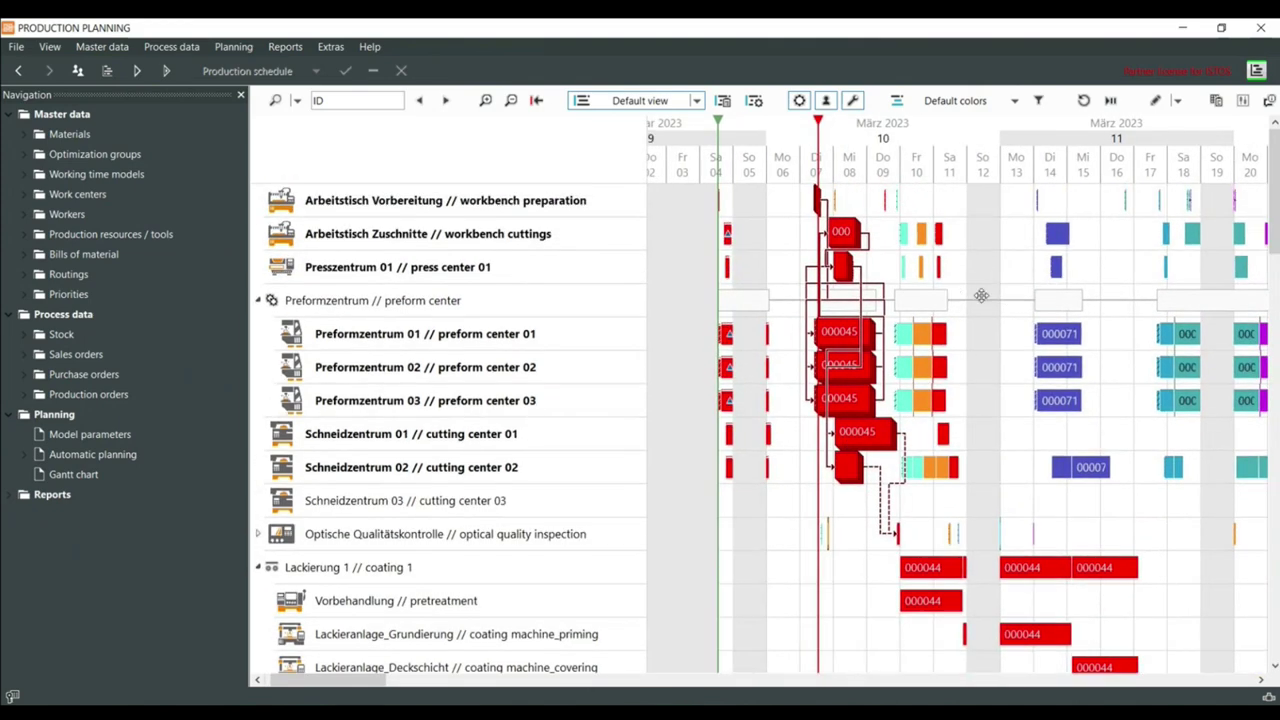
ctrl+scroll(966, 354, up, 4)
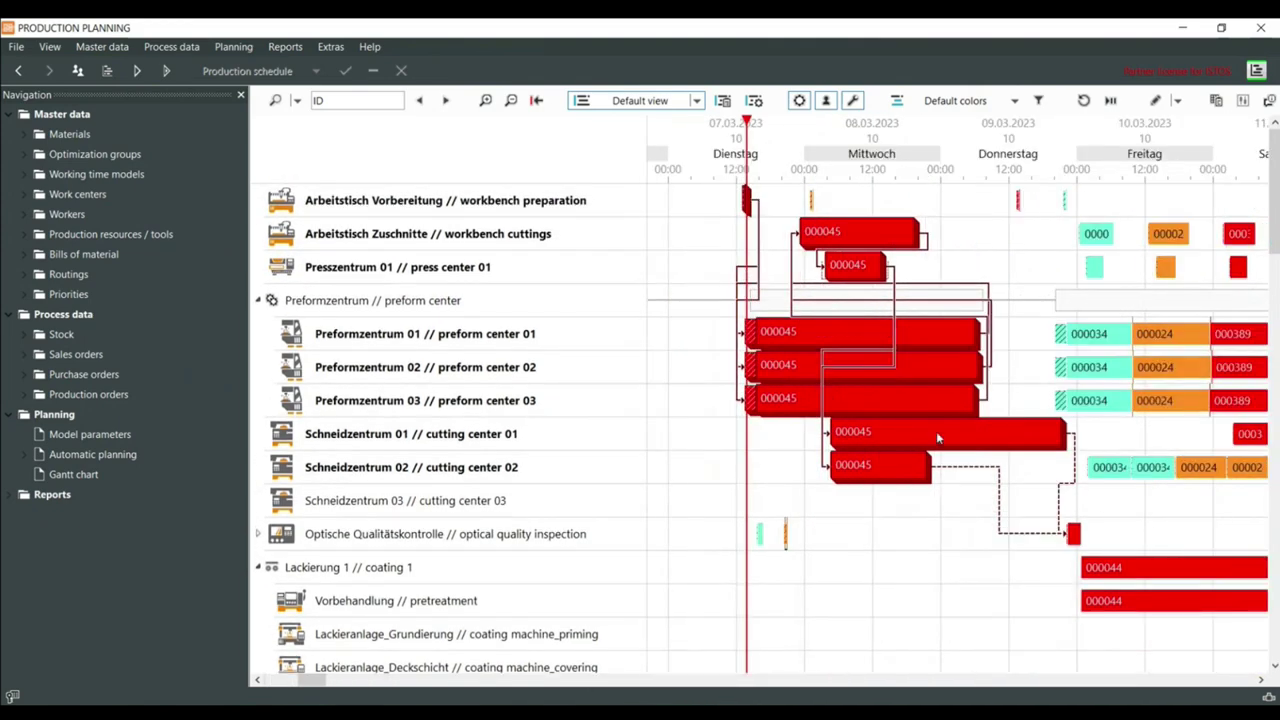
ctrl+scroll(938, 437, down, 5)
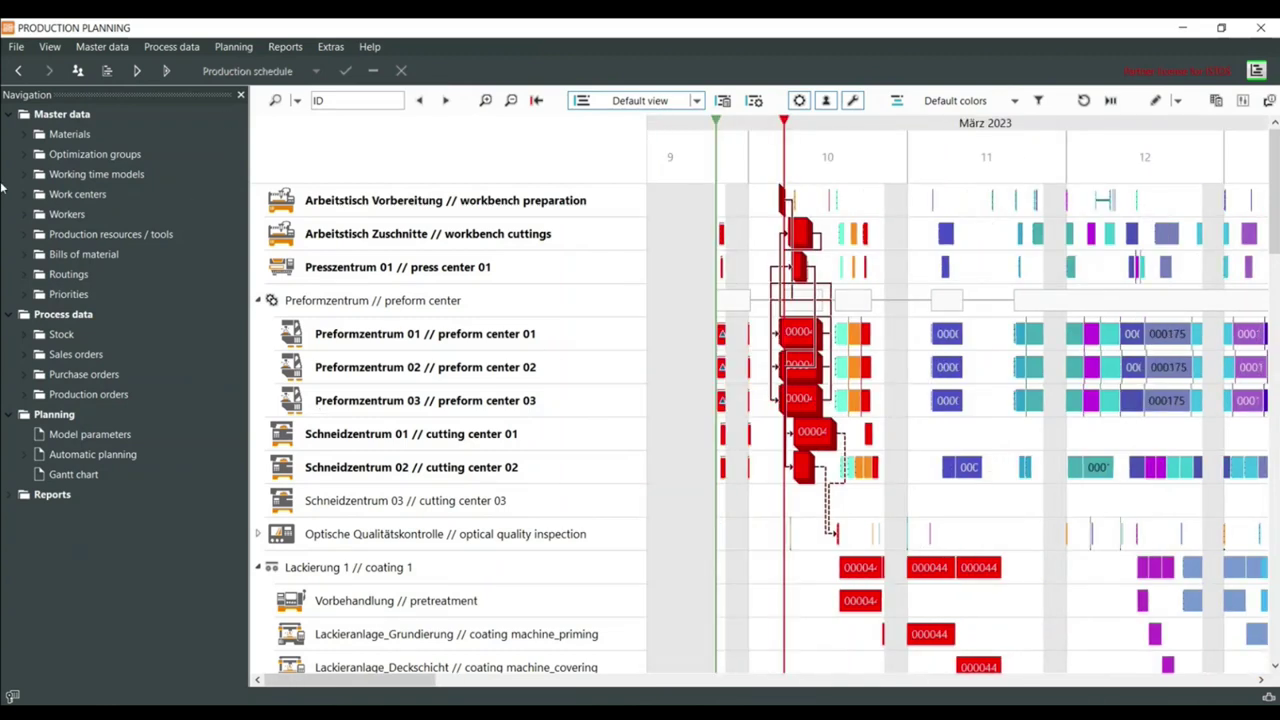
Create a new planning result from the production schedule, then request saving it and decline the confirmation
click(135, 72)
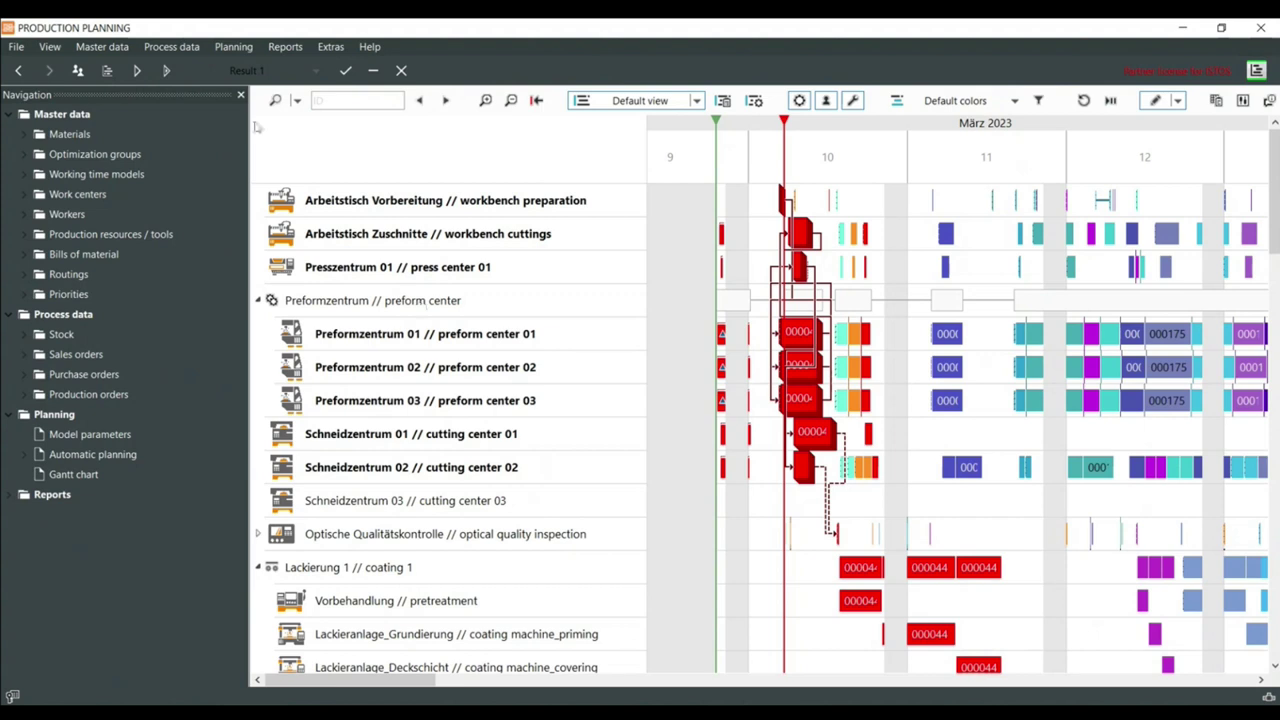
click(347, 73)
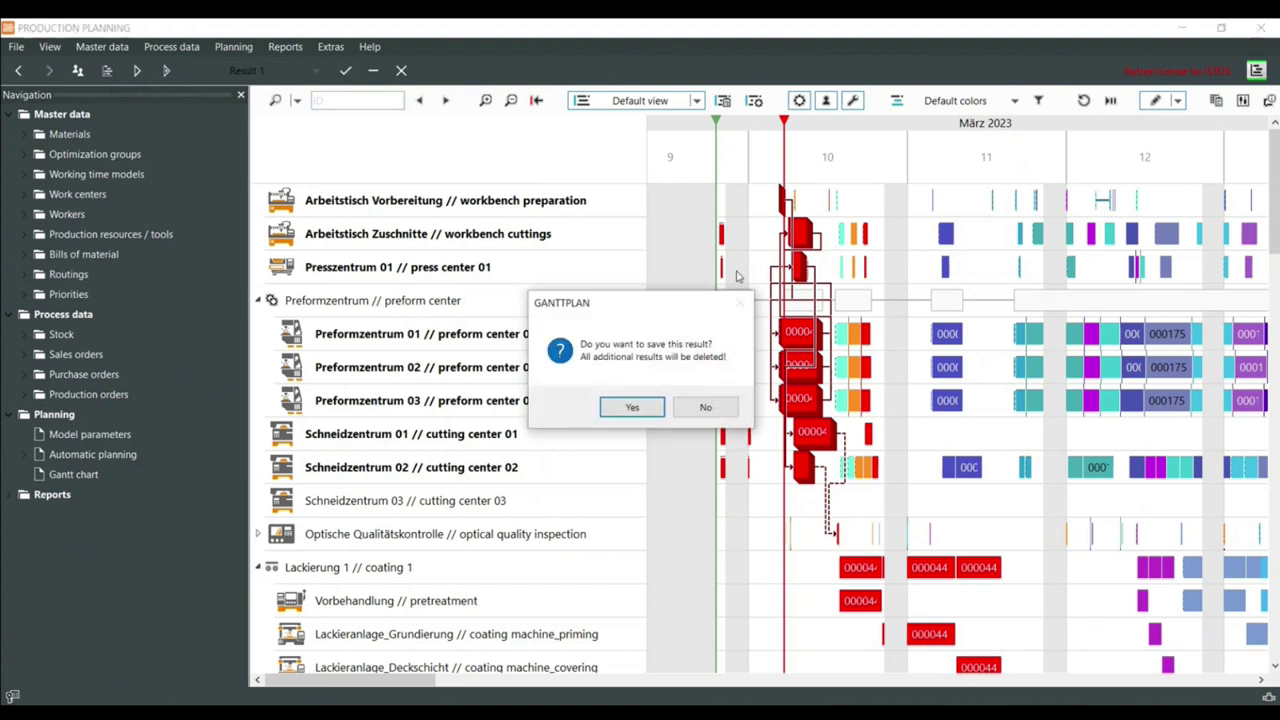
click(706, 405)
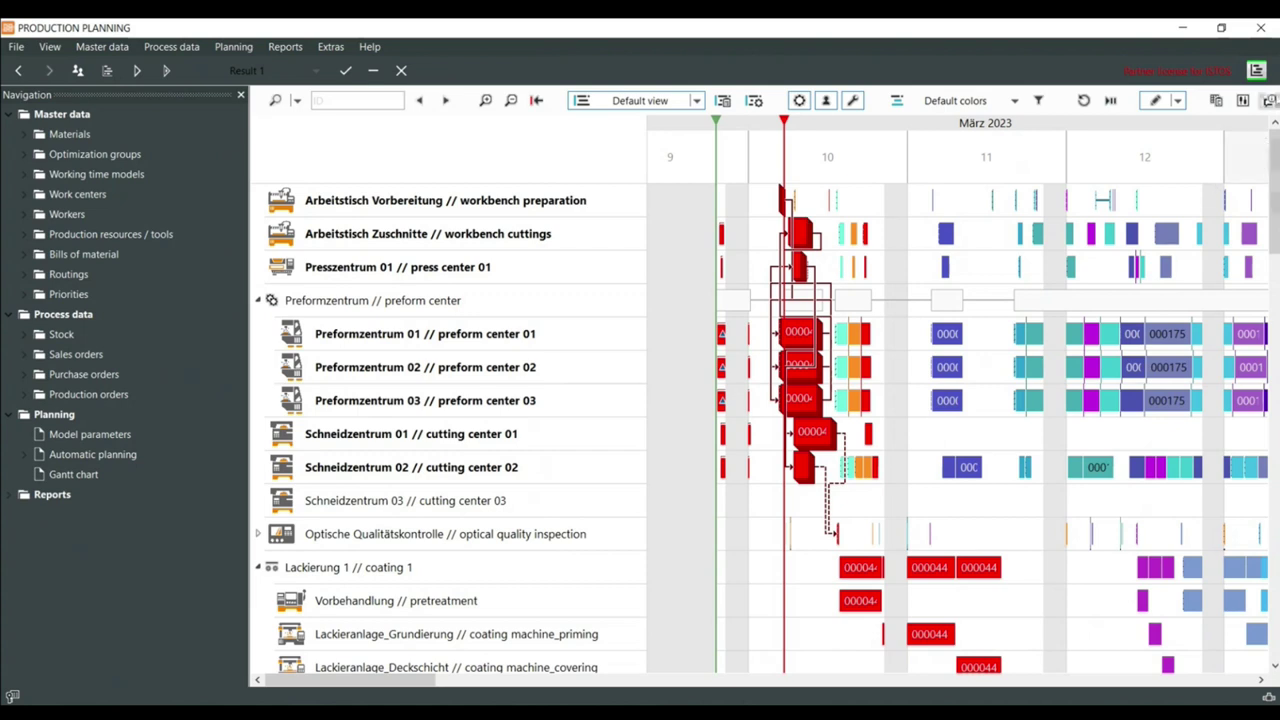
Display the planning preferences and shift the red order's operation on Arbeitstisch Zuschnitte slightly earlier
click(1243, 101)
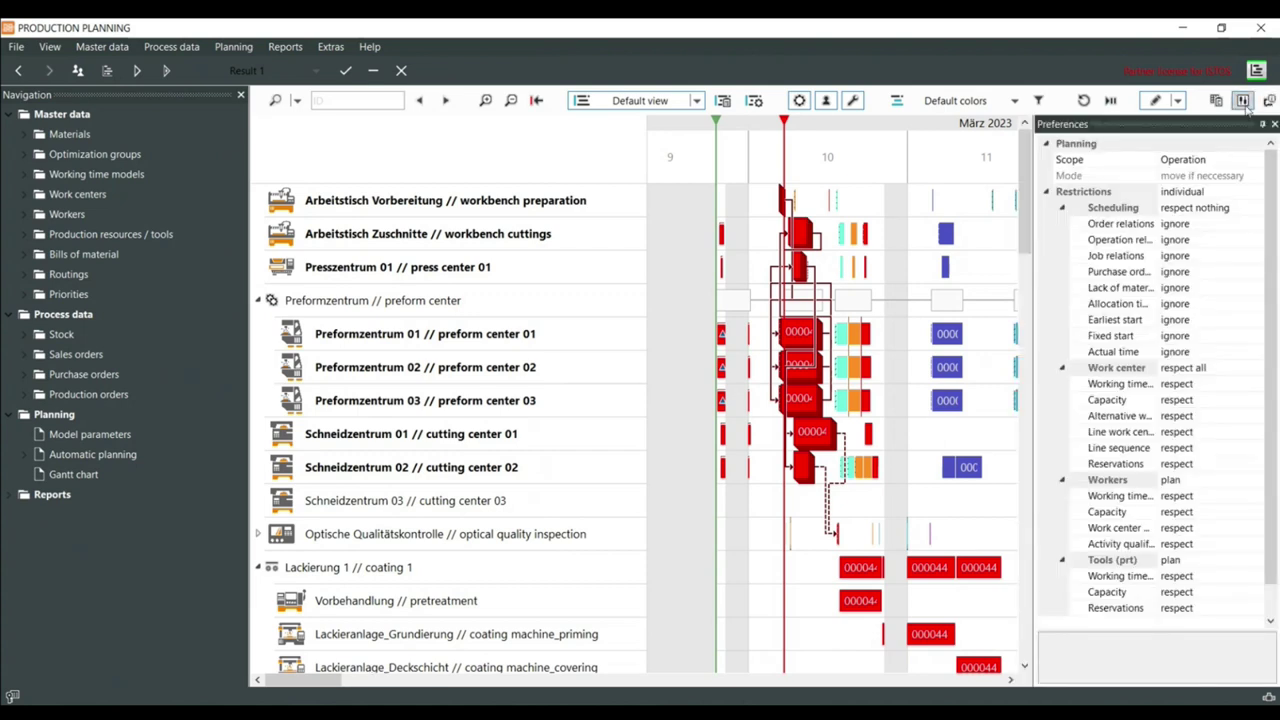
click(1242, 101)
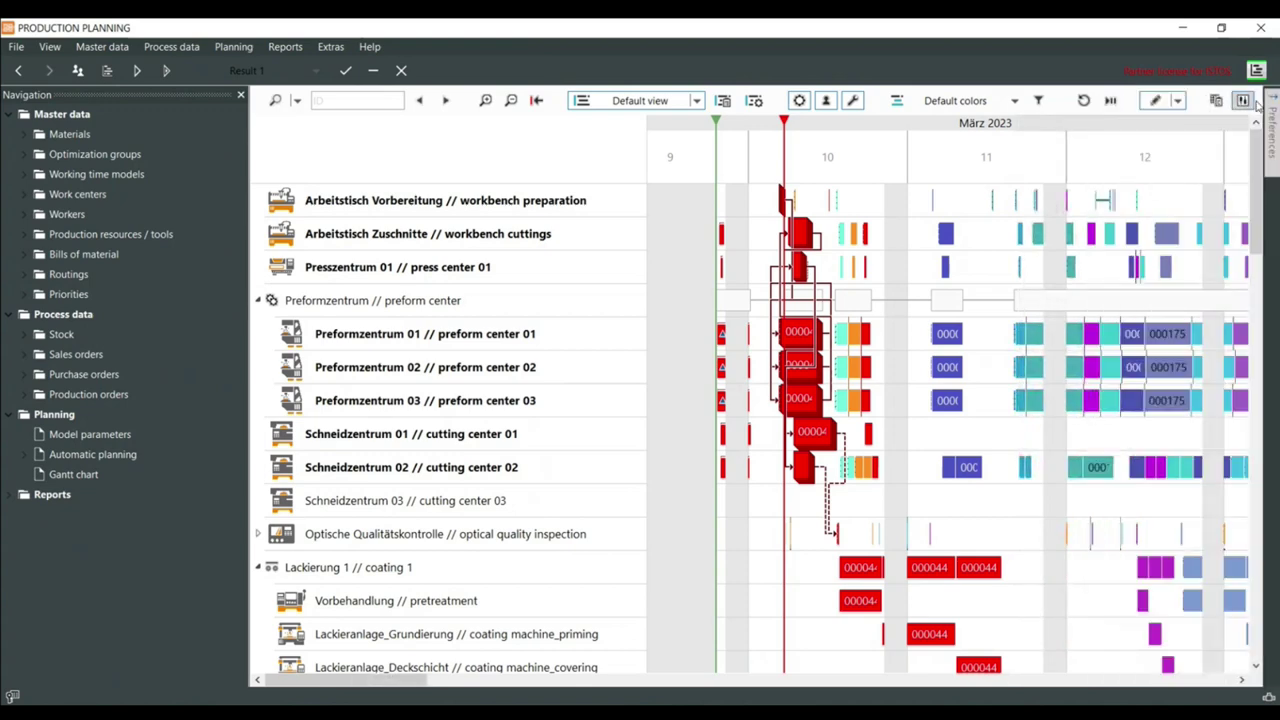
click(1238, 110)
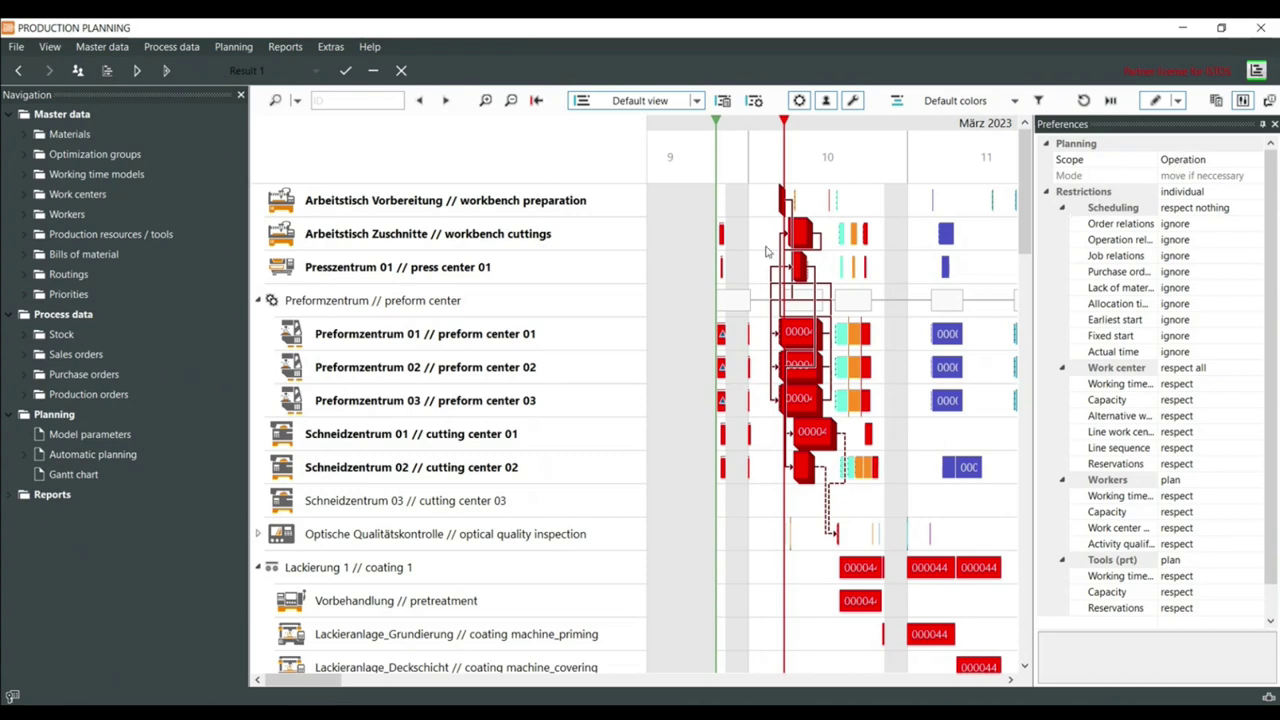
click(808, 236)
mouse_move(808, 234)
mouse_down()
mouse_move(829, 236)
mouse_move(792, 238)
mouse_up()
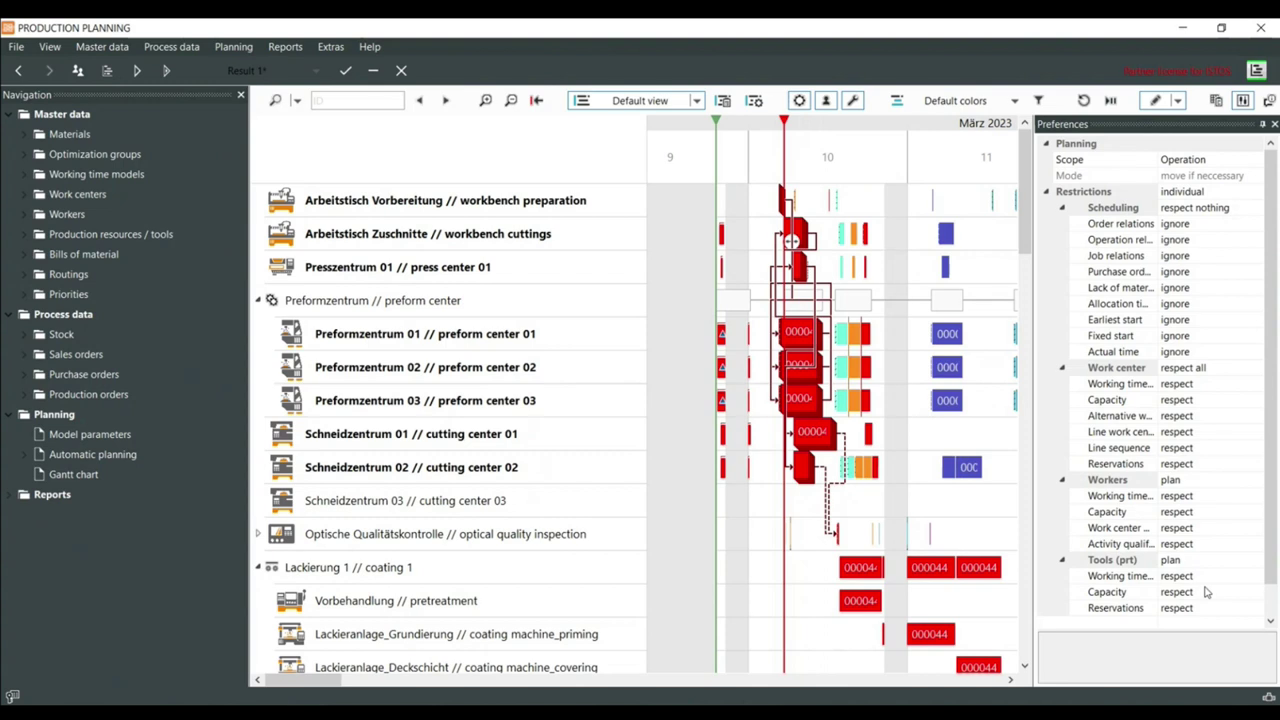
Set the work center restrictions to respect nothing and reposition the red order's operation on Arbeitstisch Zuschnitte
click(1215, 367)
click(1257, 369)
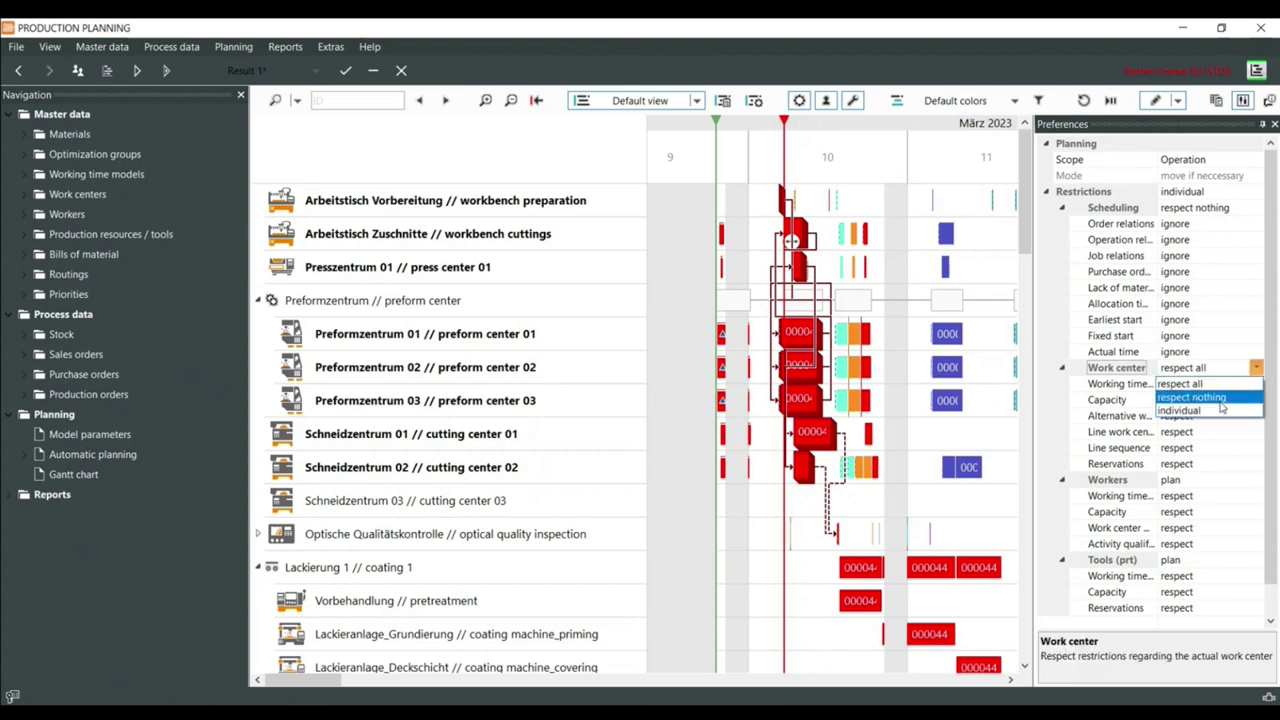
click(1210, 397)
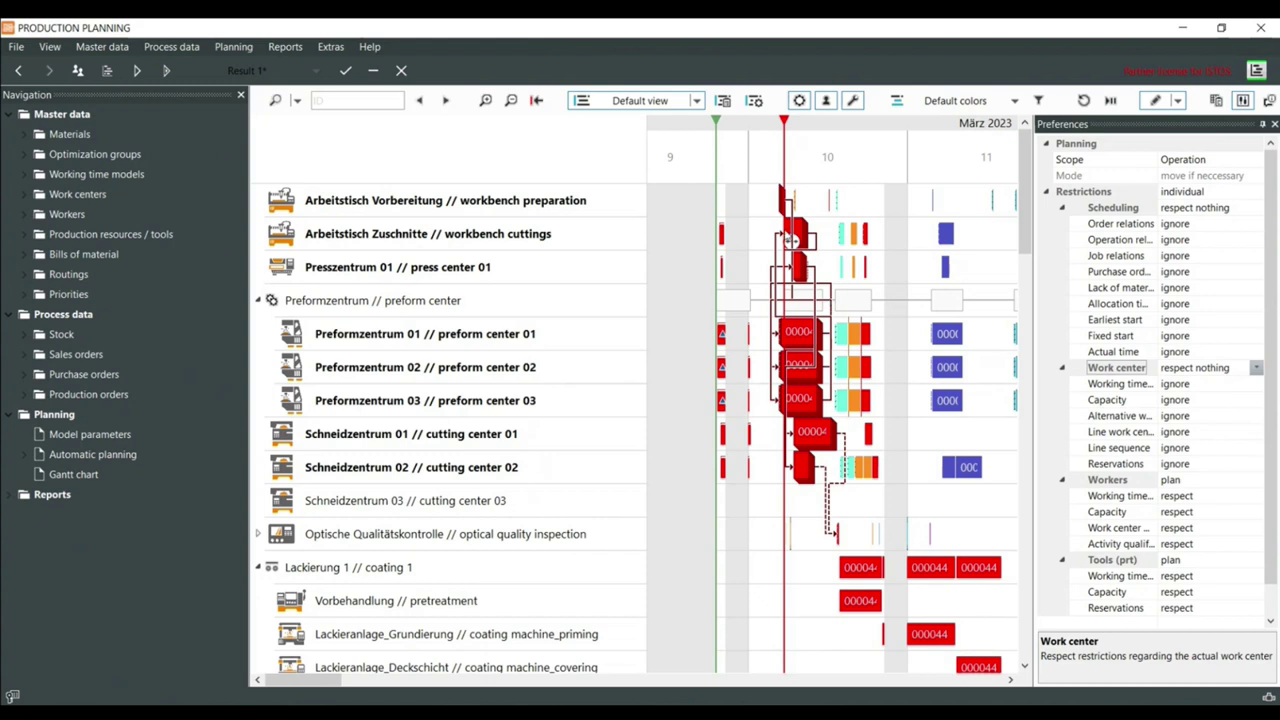
mouse_move(793, 238)
mouse_down()
mouse_move(830, 209)
mouse_move(795, 238)
mouse_move(761, 209)
mouse_move(796, 243)
mouse_move(845, 234)
mouse_move(796, 237)
mouse_up()
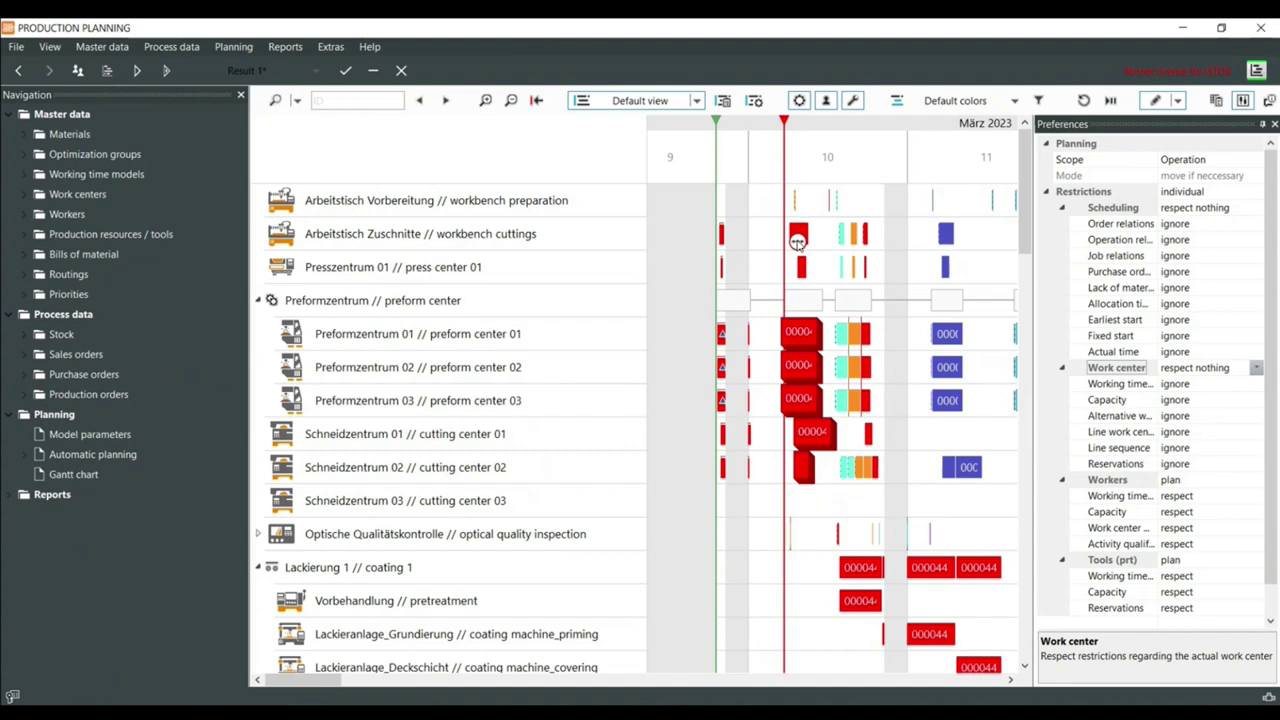
drag(798, 238, 796, 241)
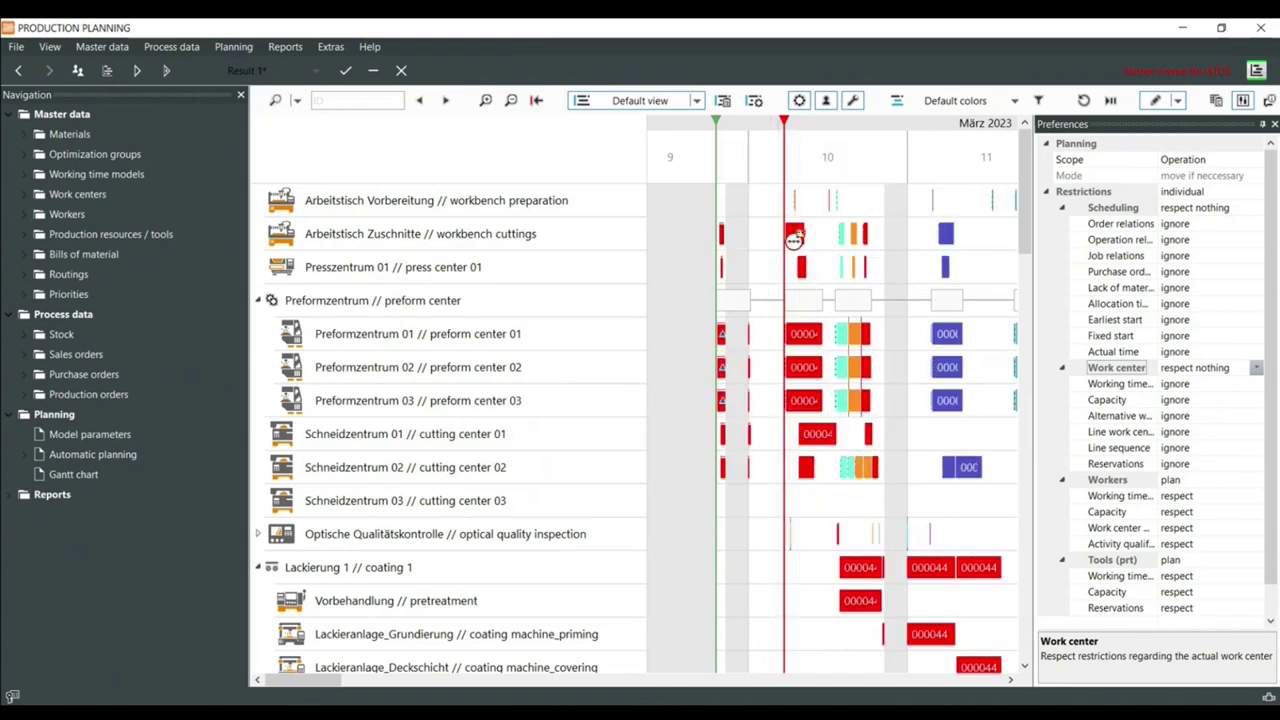
Move the red order's Preformzentrum 01 operation to about 15.03.2023 in week 11, keeping its Preformzentrum 02 operation in week 10
click(807, 370)
drag(811, 443, 964, 332)
drag(805, 327, 893, 267)
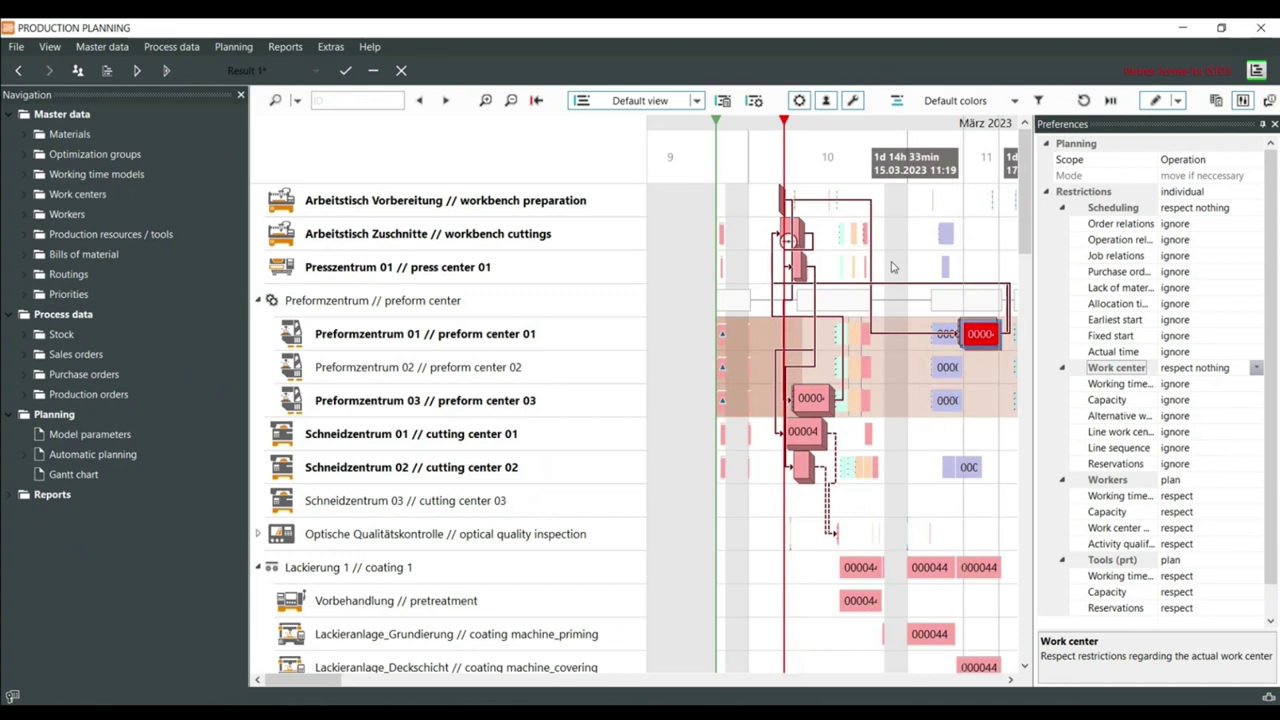
drag(931, 368, 811, 367)
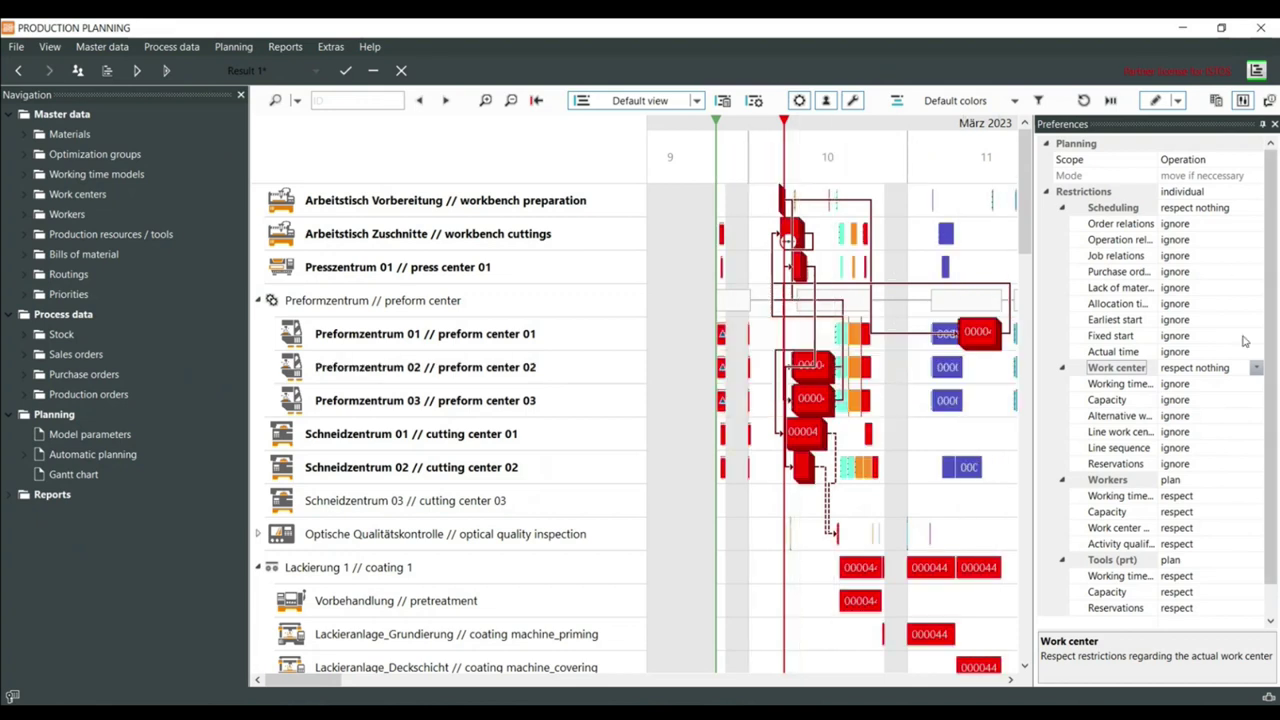
Check the working time model restriction and the options for the alternative work centers restriction
click(1156, 384)
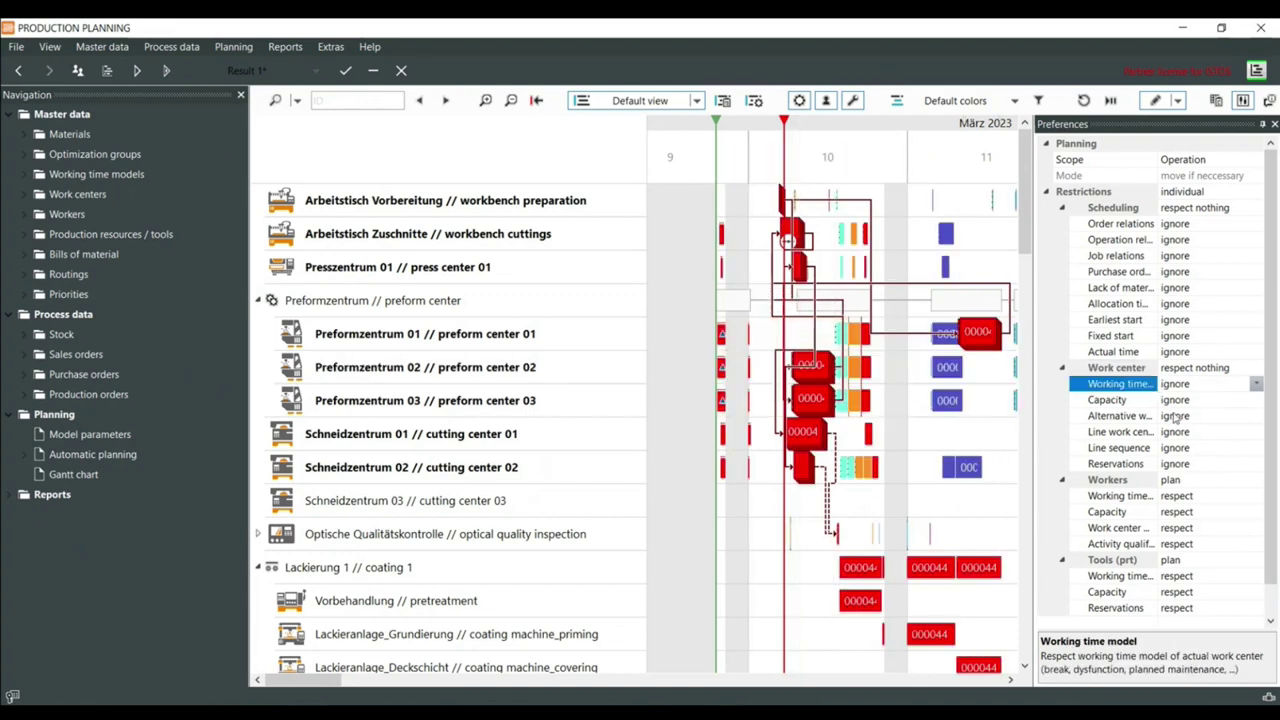
click(1176, 416)
click(1176, 416)
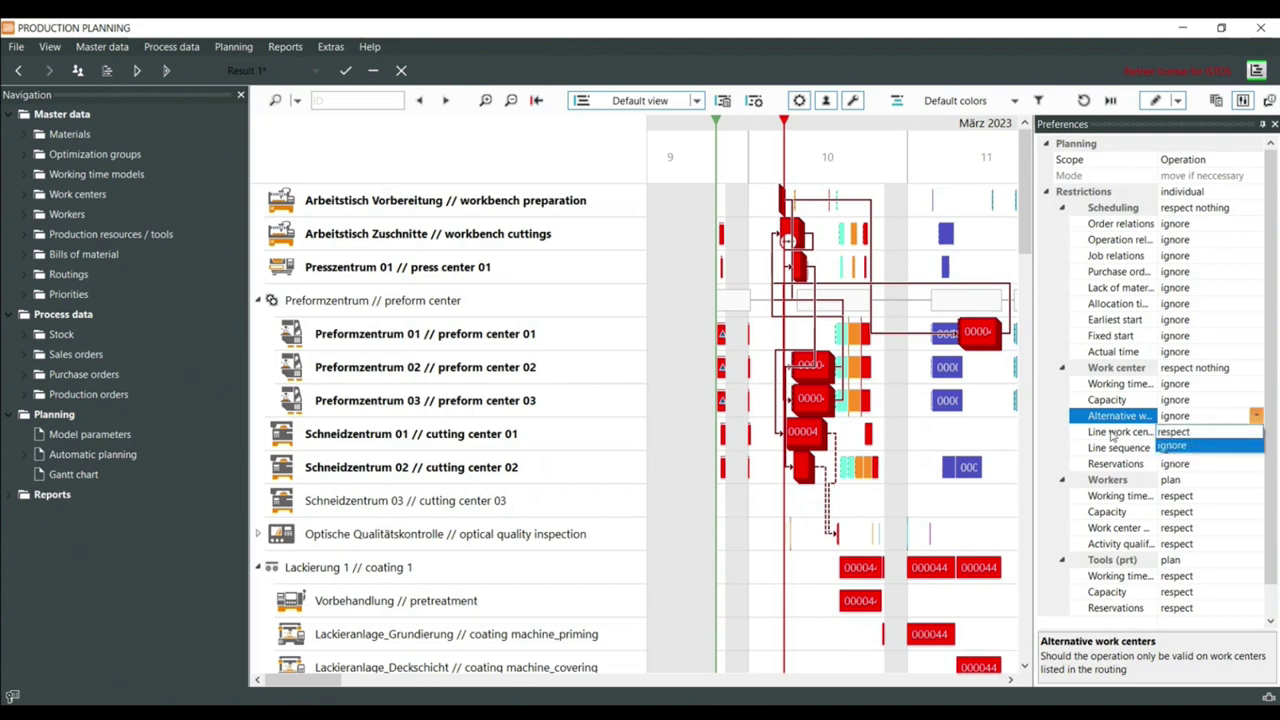
click(1150, 421)
Set the overall planning restrictions to respect nothing and close the preferences
click(1210, 368)
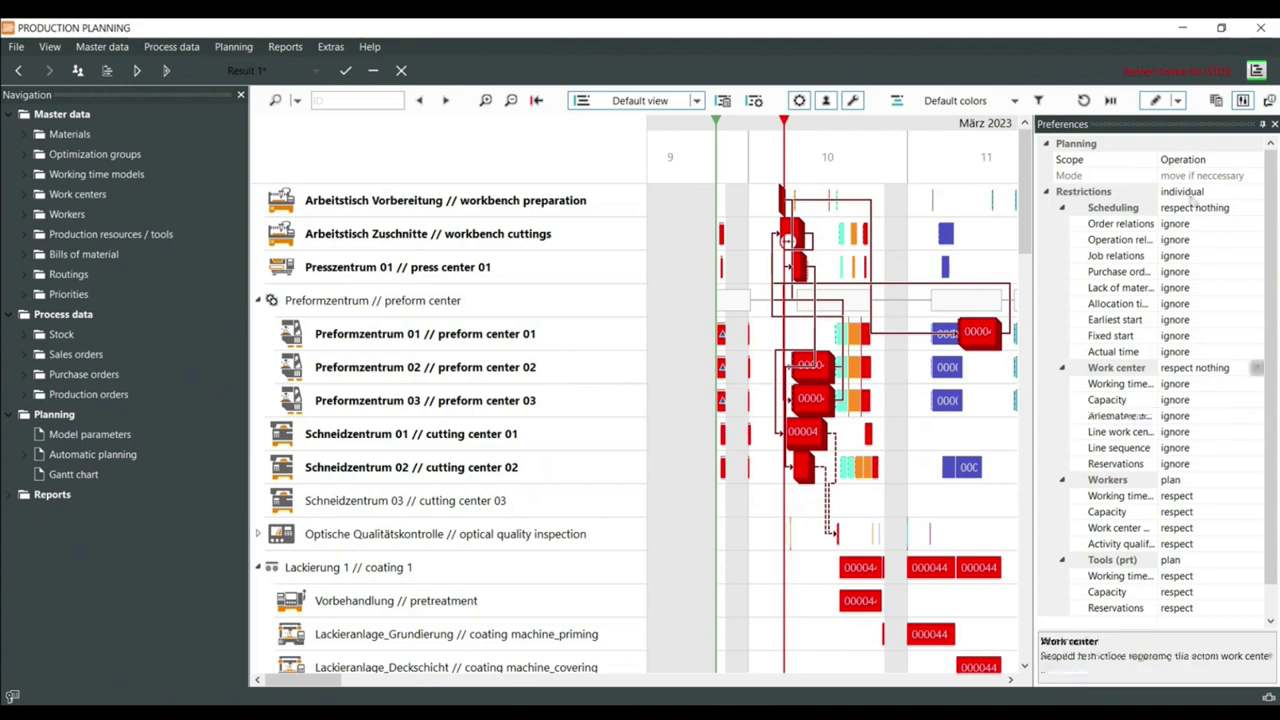
click(1216, 210)
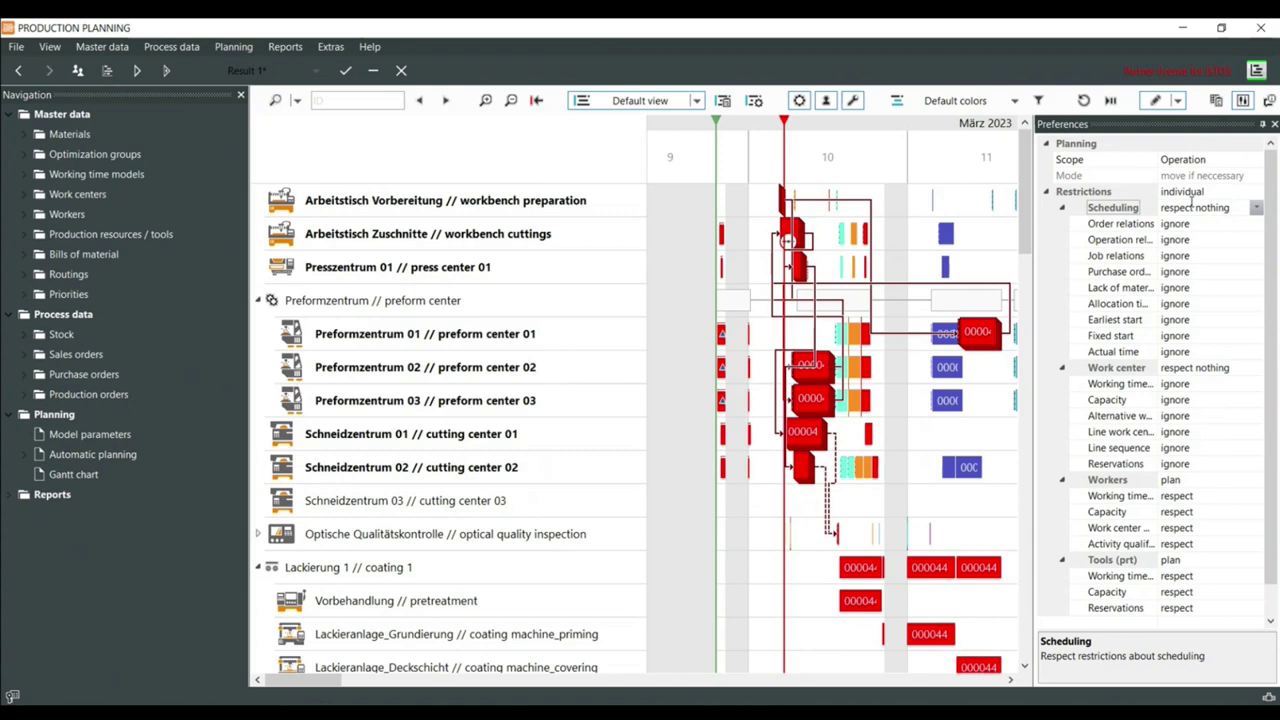
click(1191, 196)
click(1253, 195)
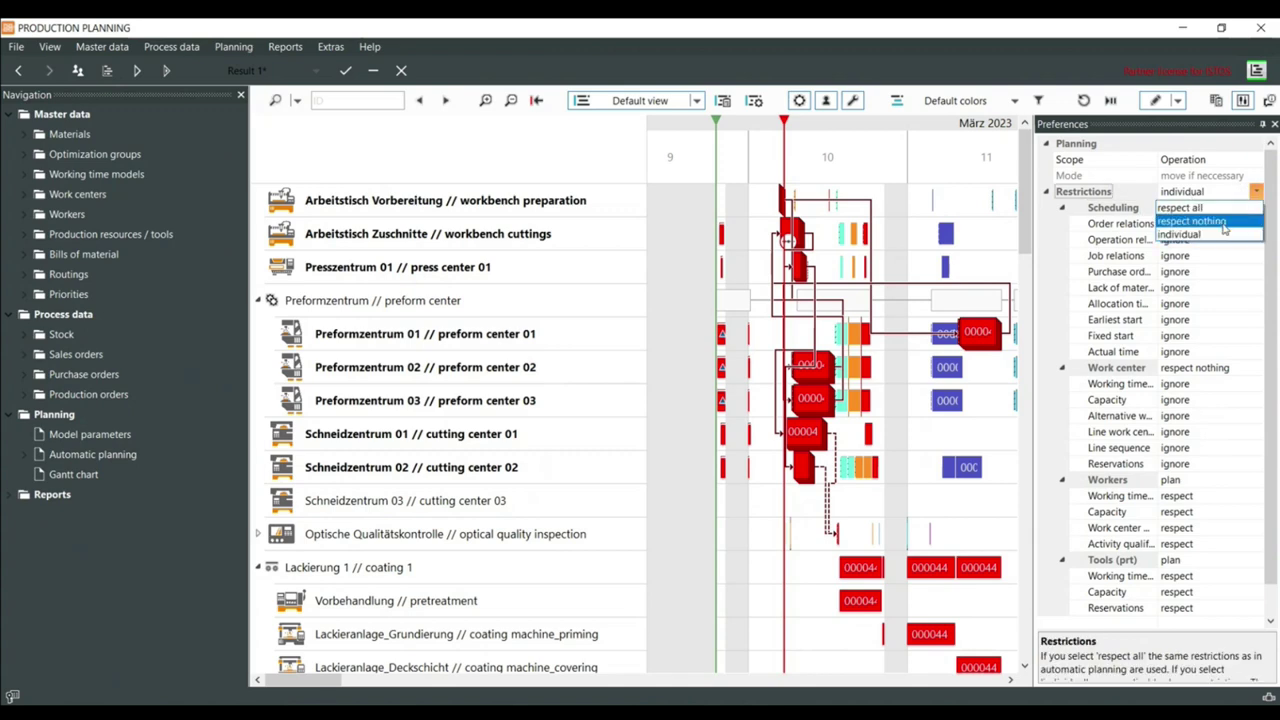
click(1215, 222)
click(1274, 124)
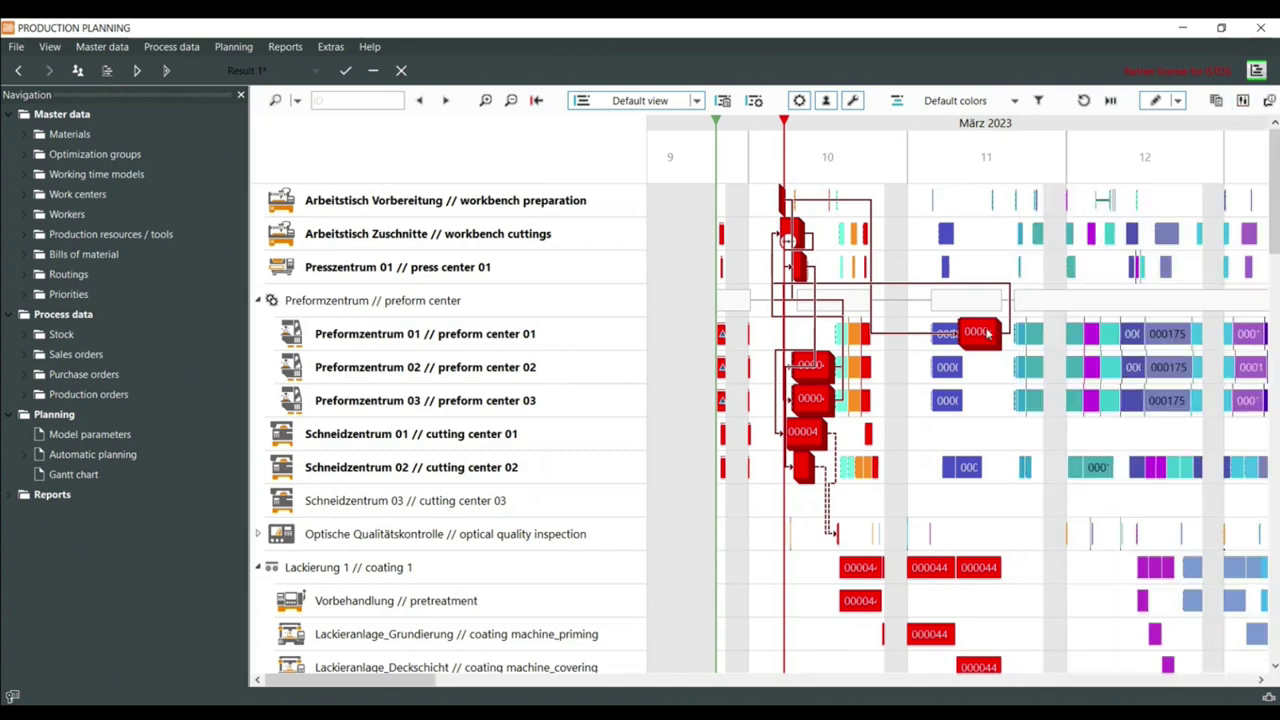
Move the red order's preform operations onto Arbeitstisch Vorbereitung, Presszentrum 01 and Arbeitstisch Zuschnitte, and its Schneidzentrum 02 operation onto Schneidzentrum 01
drag(978, 331, 968, 199)
drag(826, 370, 969, 268)
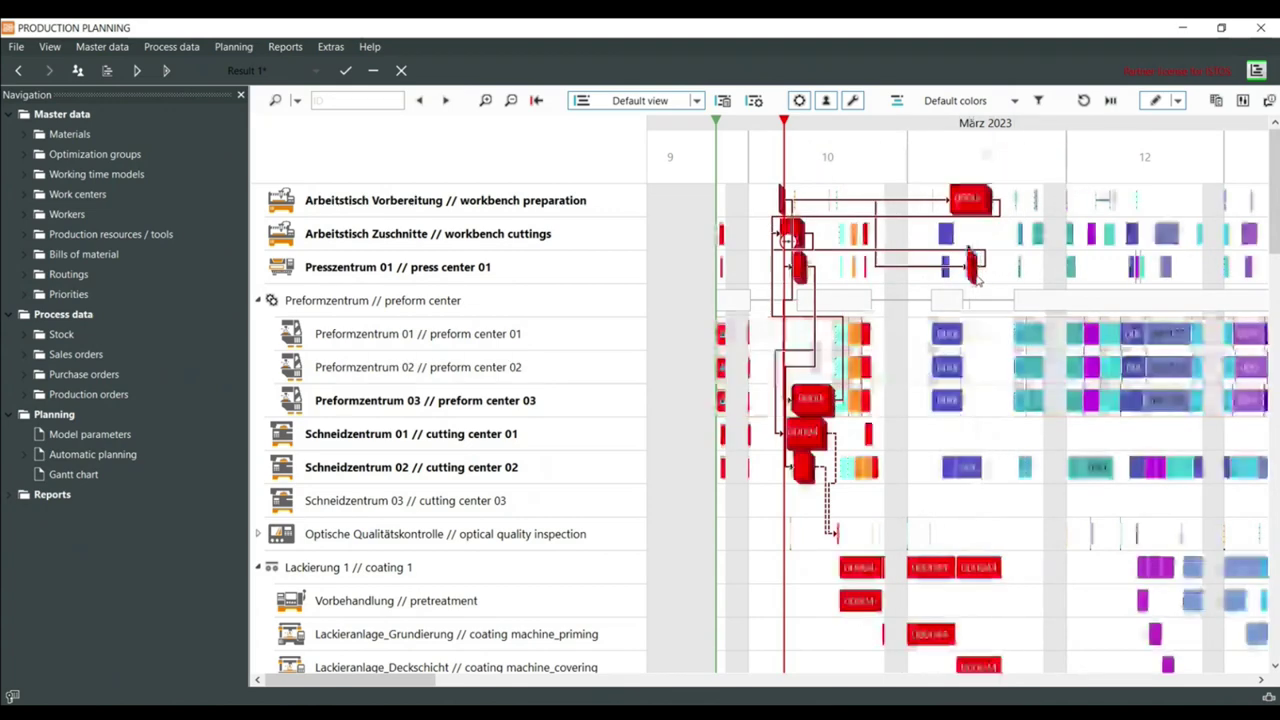
drag(815, 397, 836, 236)
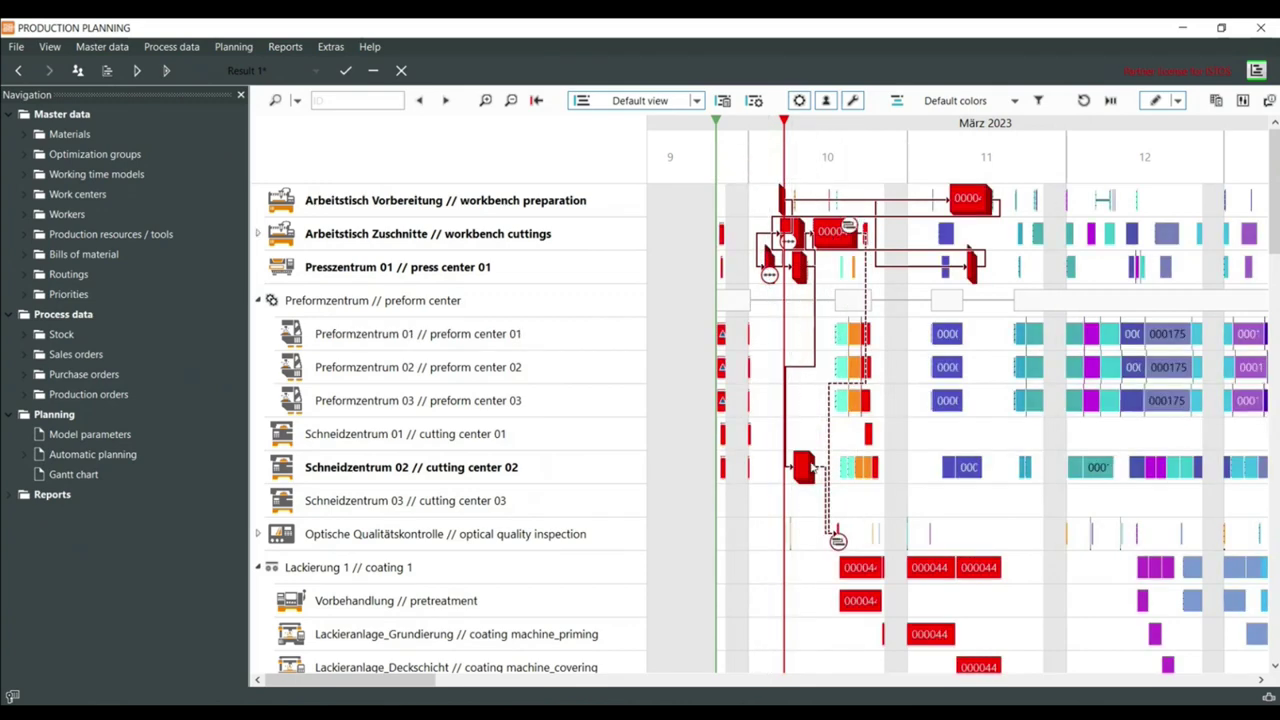
drag(802, 473, 811, 436)
Open routing 03001 from the red production order and review the work centers assigned to operations 101 through 401
double_click(811, 434)
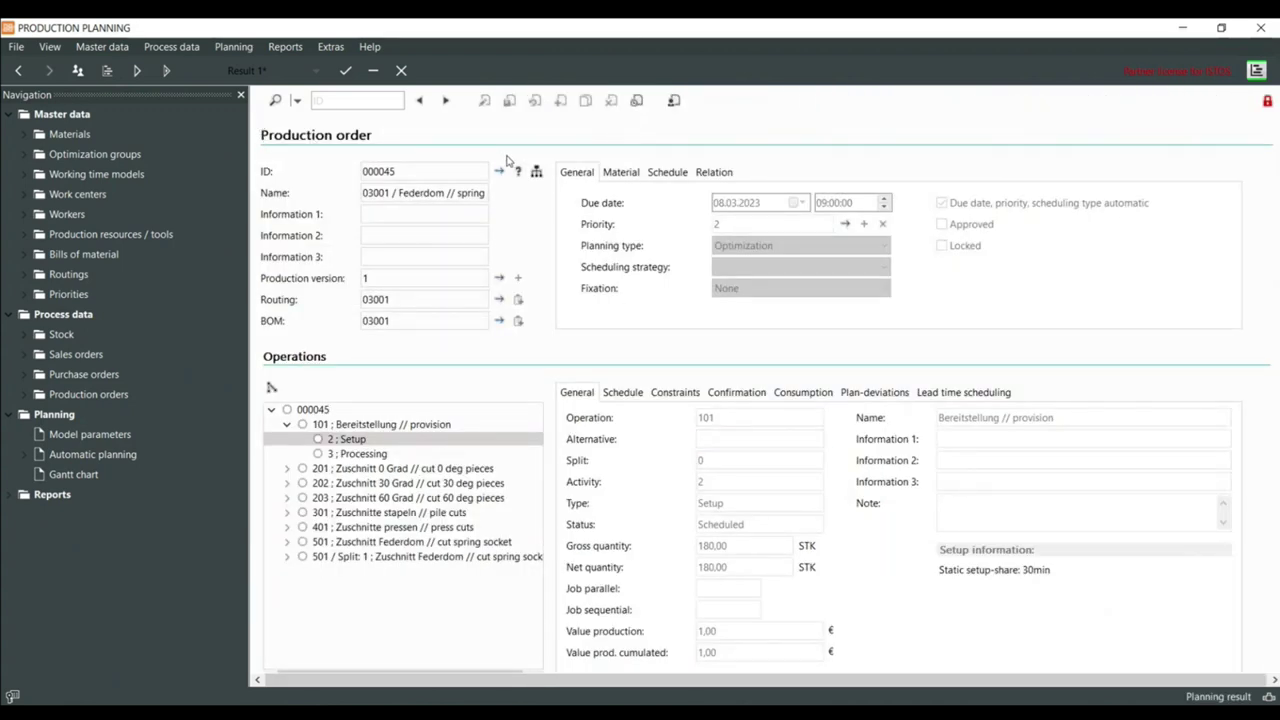
click(499, 300)
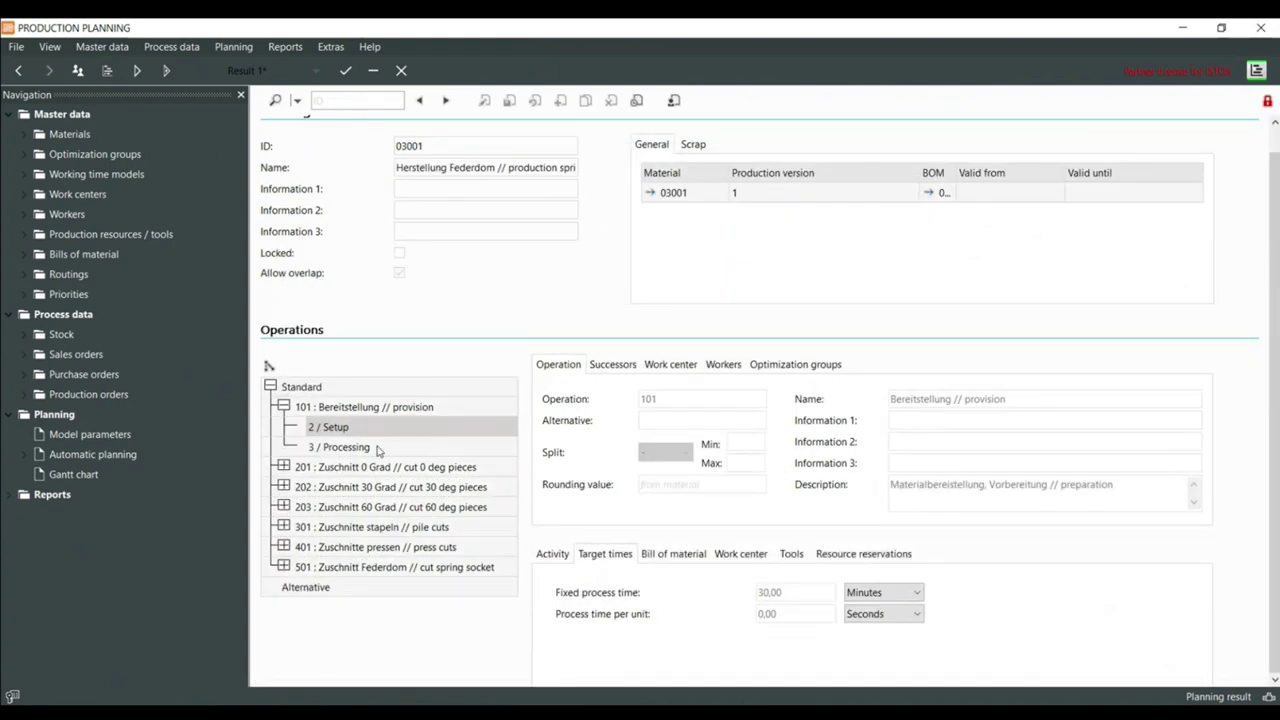
click(670, 365)
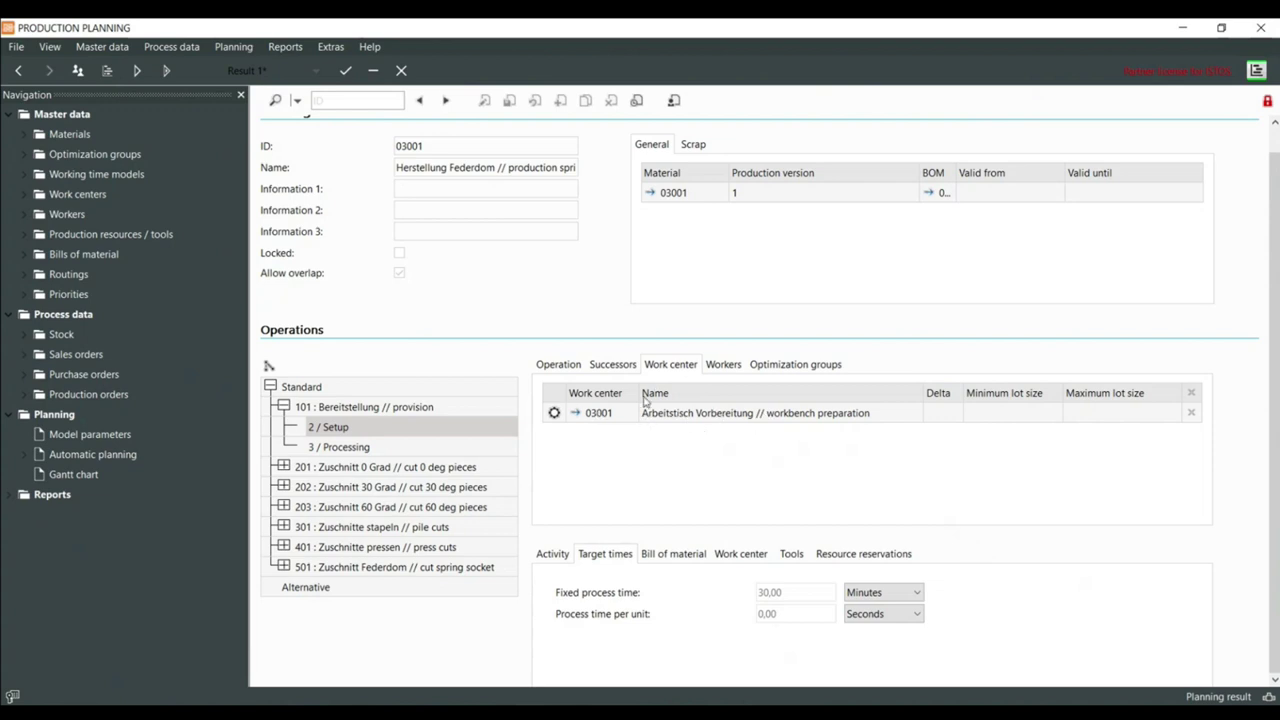
click(390, 447)
click(283, 467)
click(283, 507)
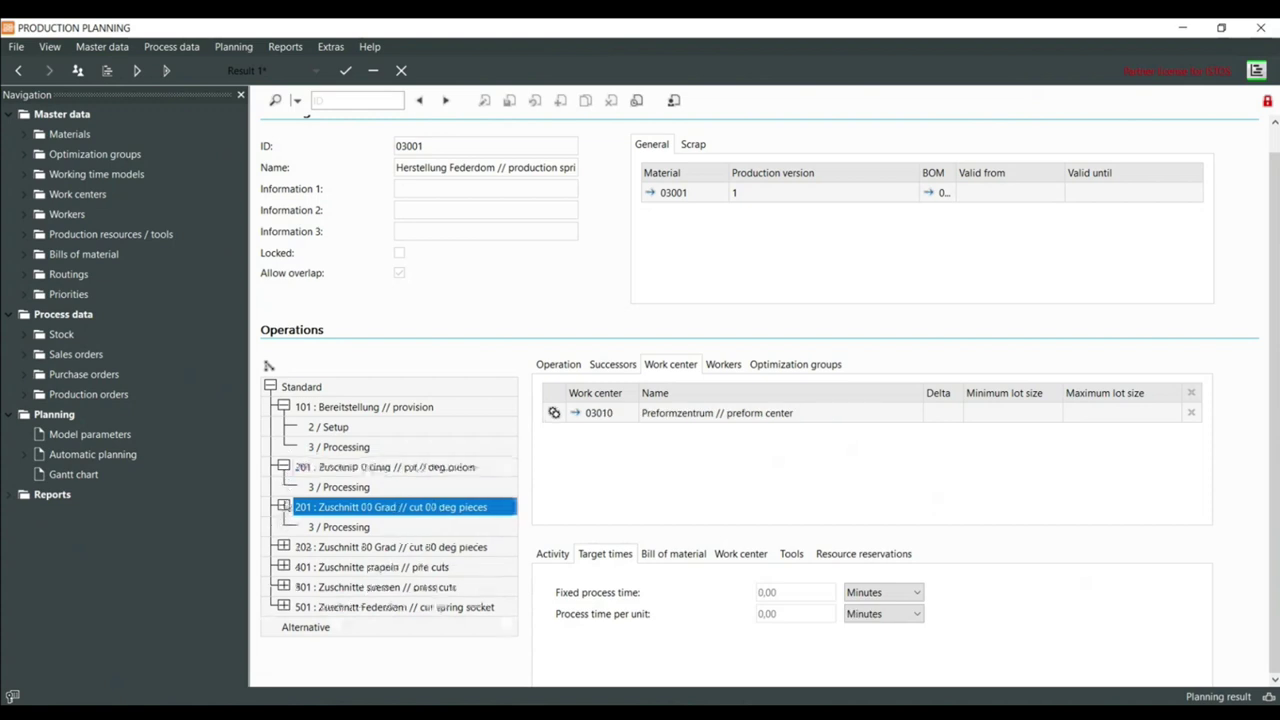
click(283, 547)
click(284, 587)
click(285, 647)
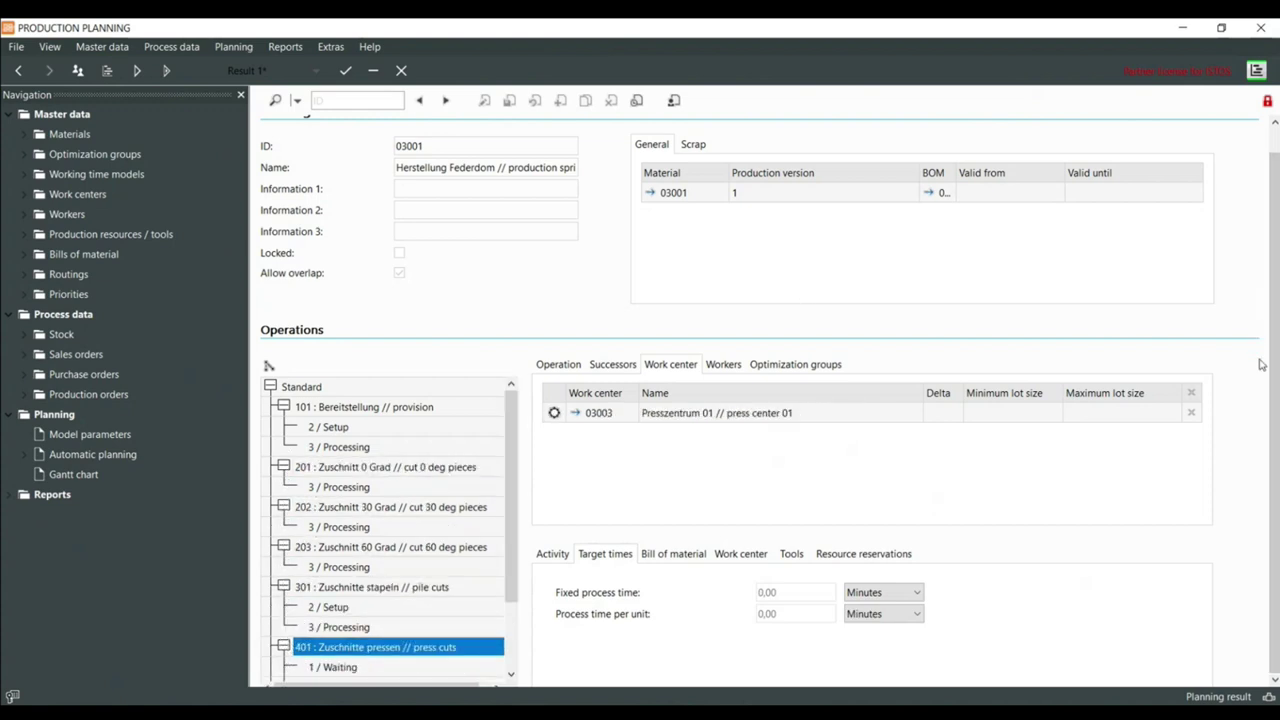
Check the target times of operation 401 (press cuts), comparing its first and last waiting activities
scroll(1100, 394, up, 1)
scroll(800, 378, down, 1)
scroll(362, 427, down, 2)
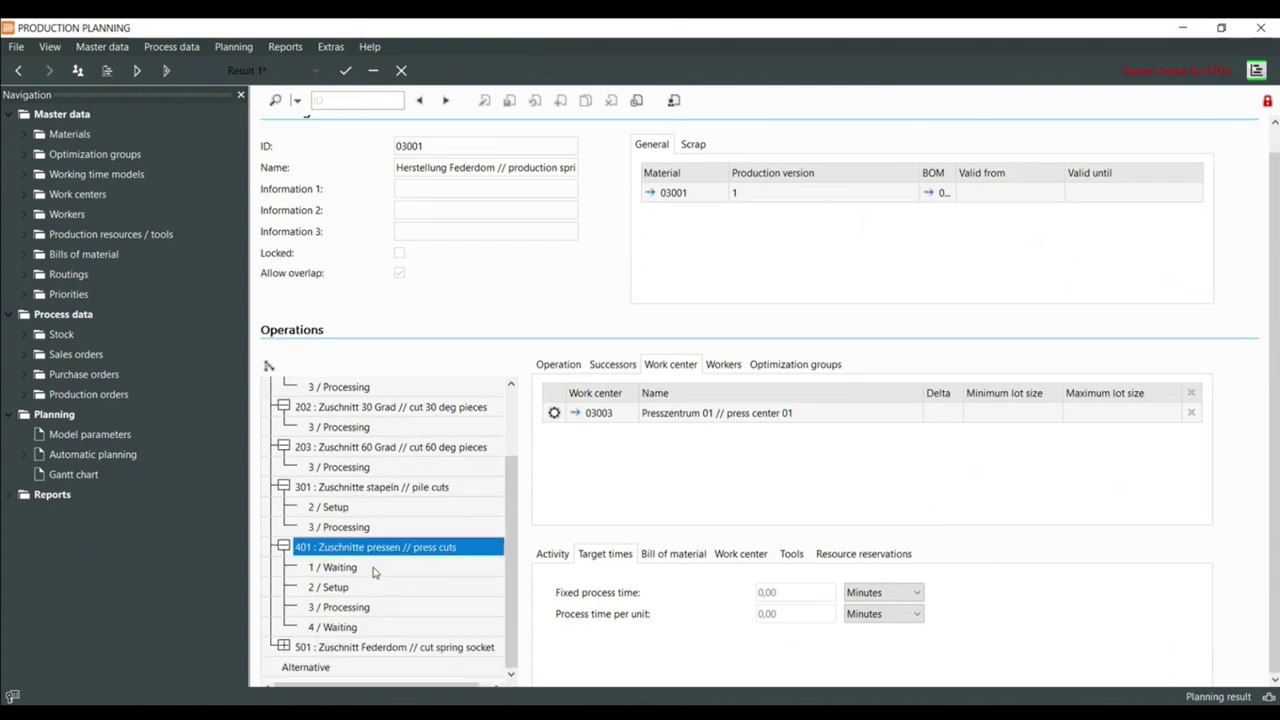
click(374, 569)
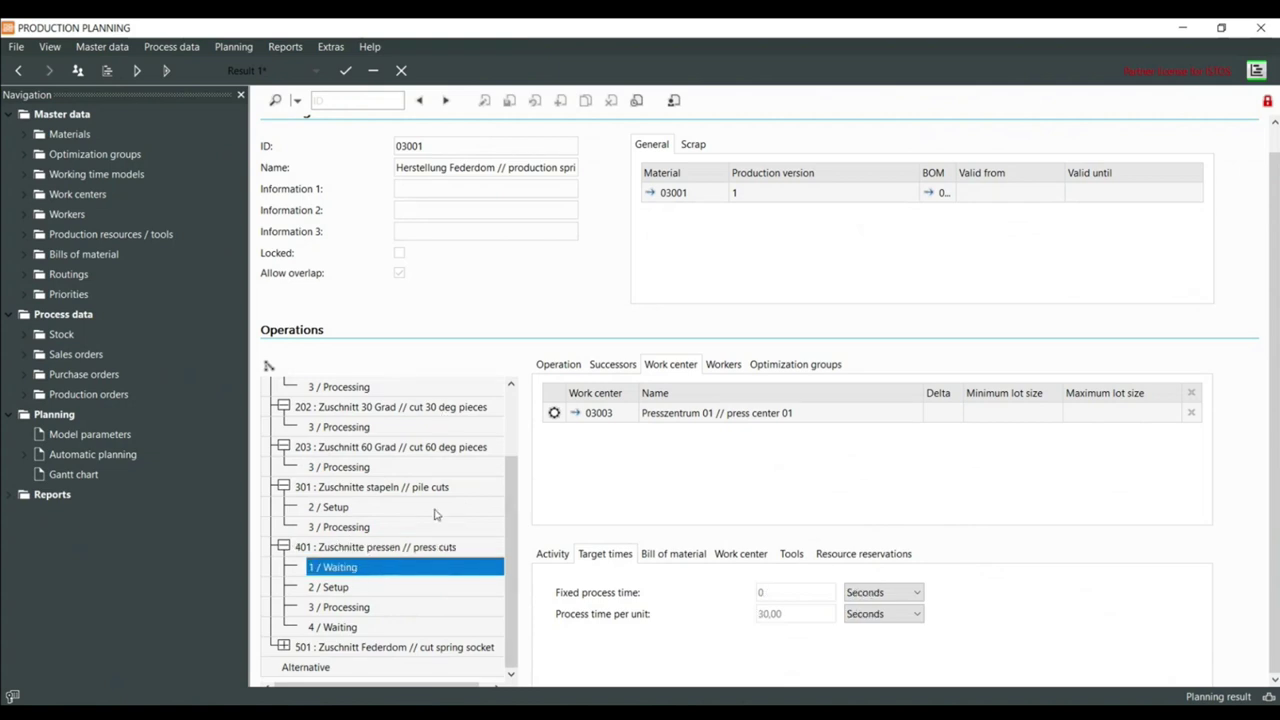
key(Down)
key(Down)
key(Down)
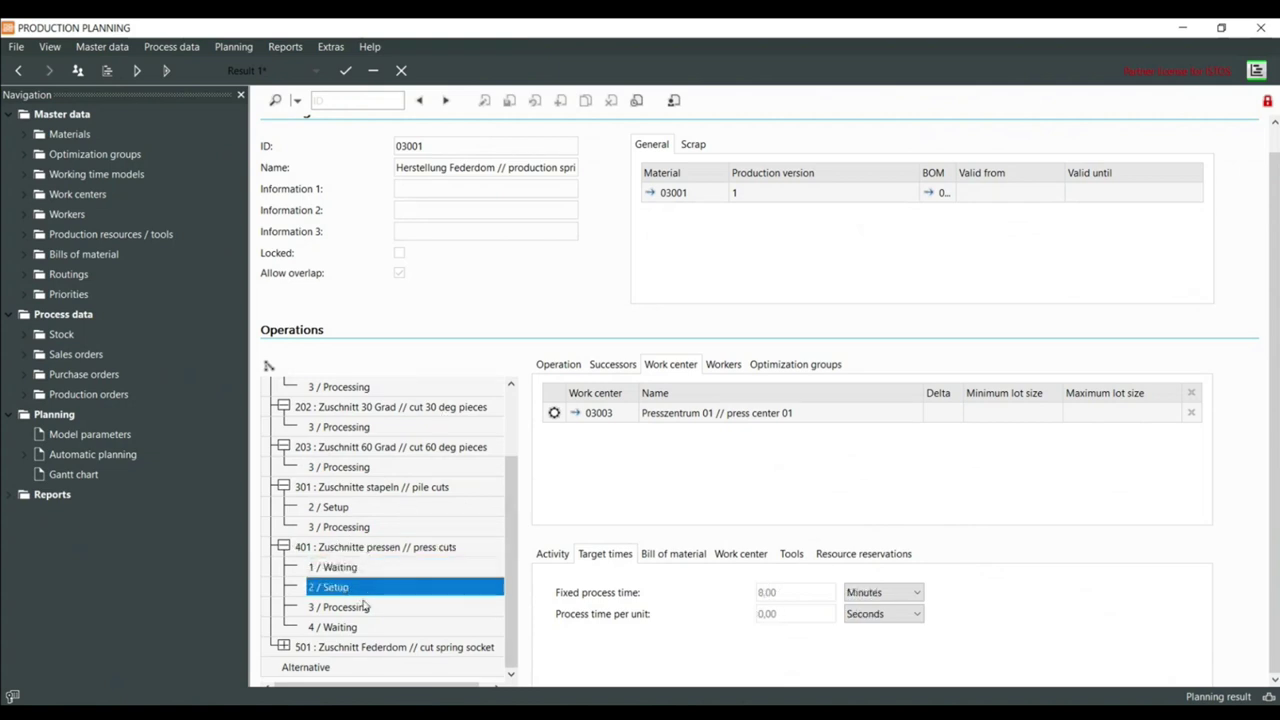
click(328, 567)
click(349, 627)
click(350, 569)
click(349, 629)
click(349, 576)
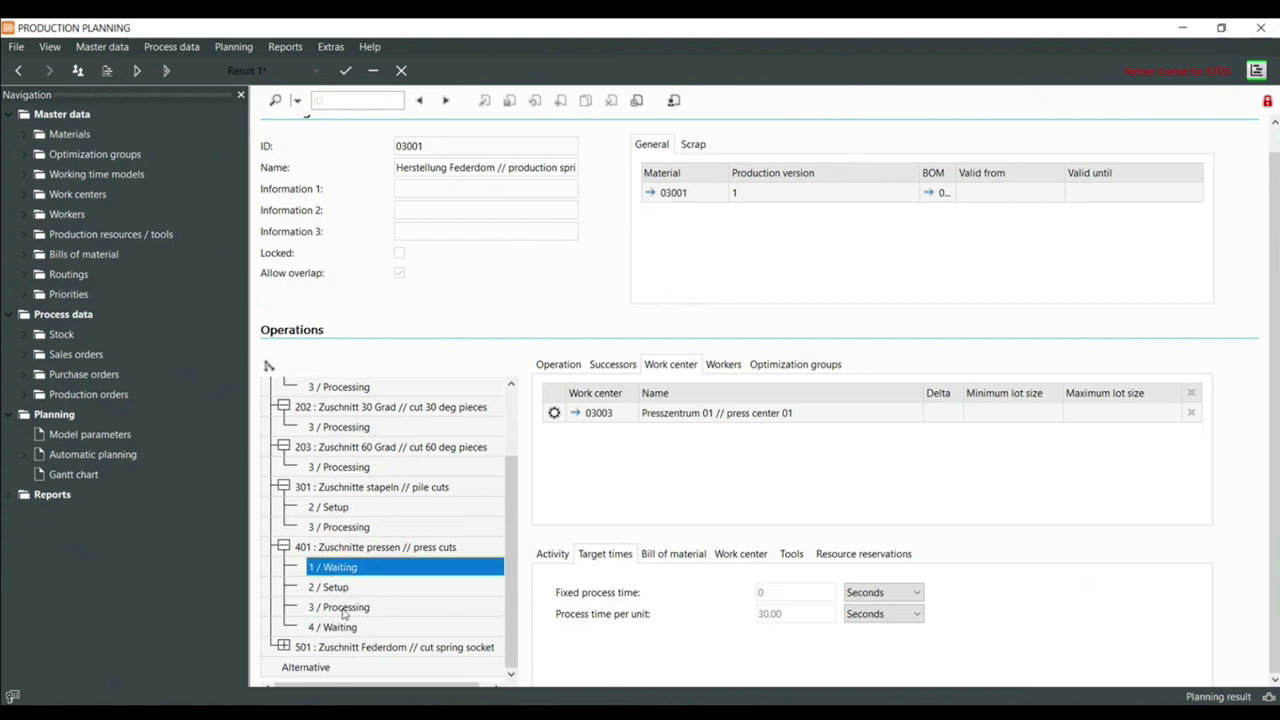
Compare the target times of the setup and processing activities in operation 401
click(345, 610)
click(343, 589)
click(353, 607)
click(348, 588)
click(356, 570)
click(355, 627)
click(355, 607)
click(355, 587)
click(357, 607)
click(358, 588)
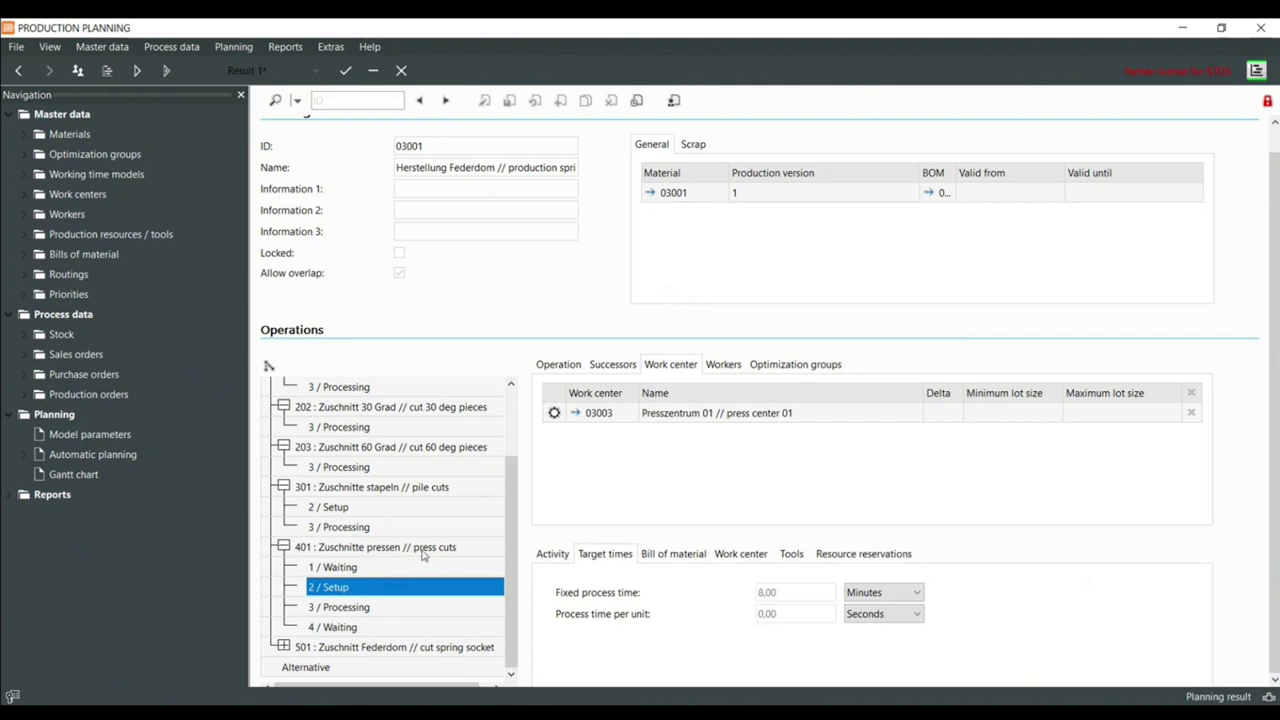
Recheck the two waiting activities of operation 401 and return to the Gantt chart
click(362, 567)
click(345, 627)
click(372, 567)
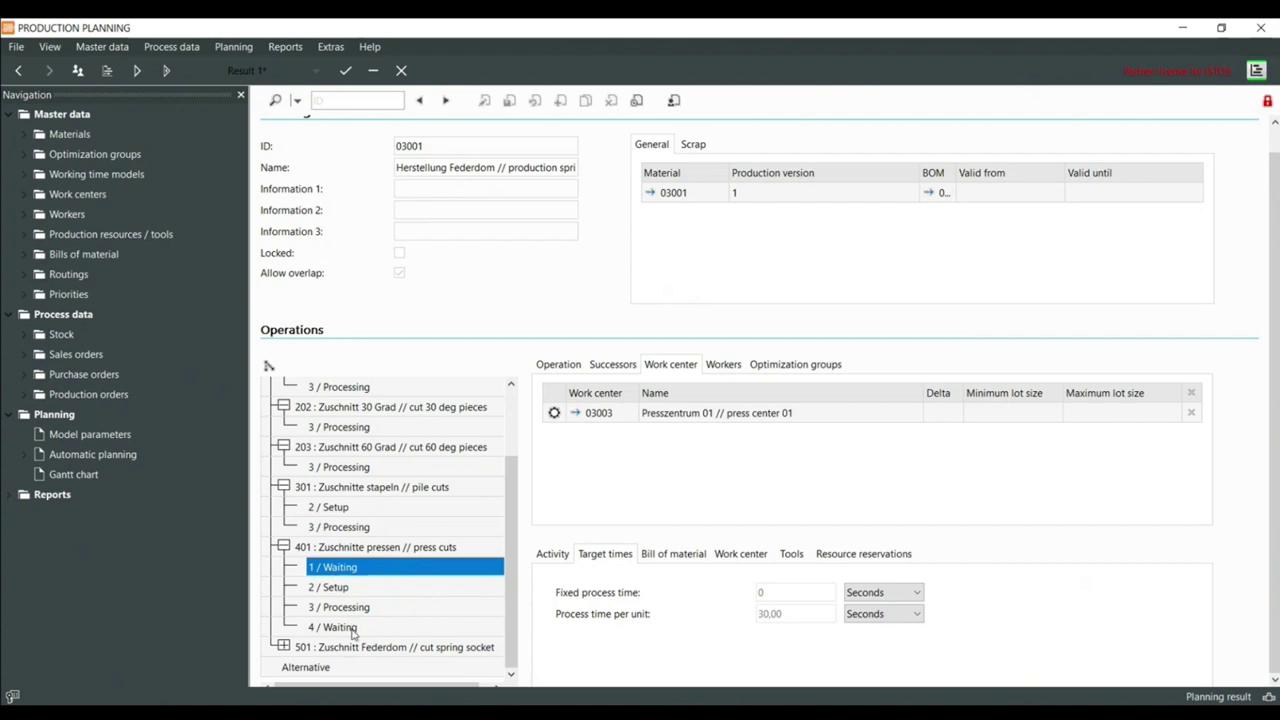
scroll(397, 610, up, 4)
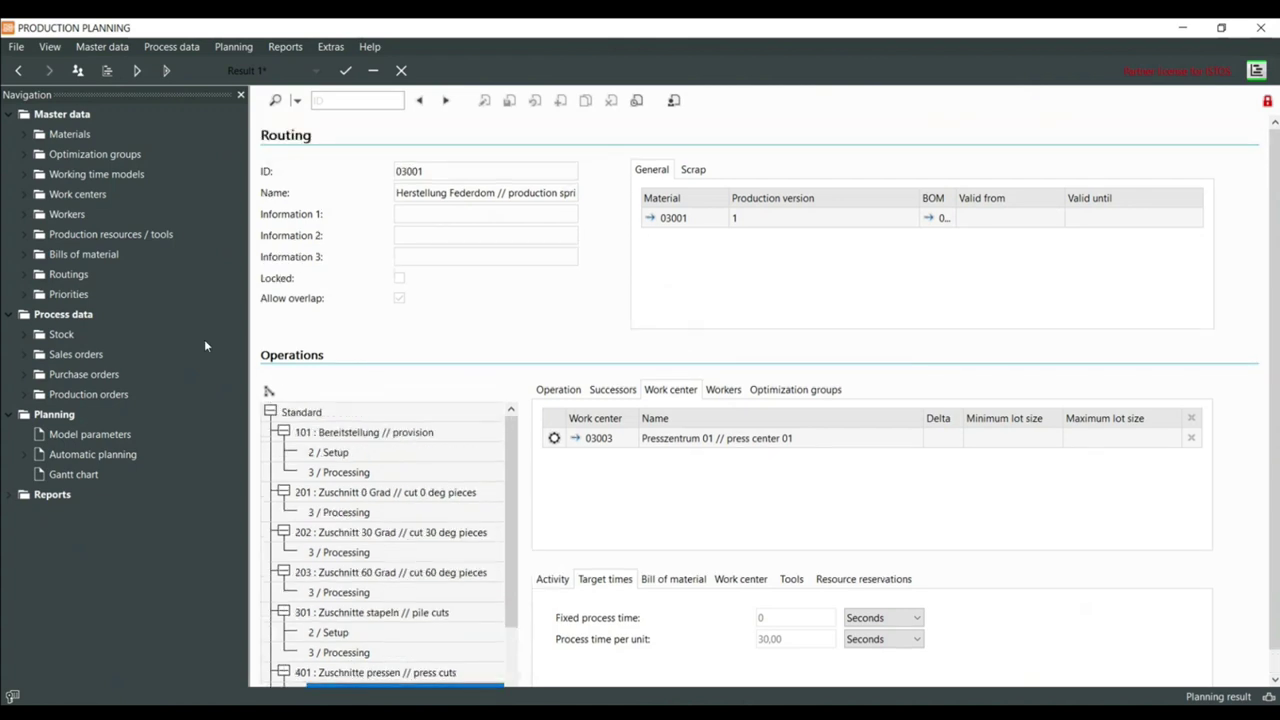
click(139, 75)
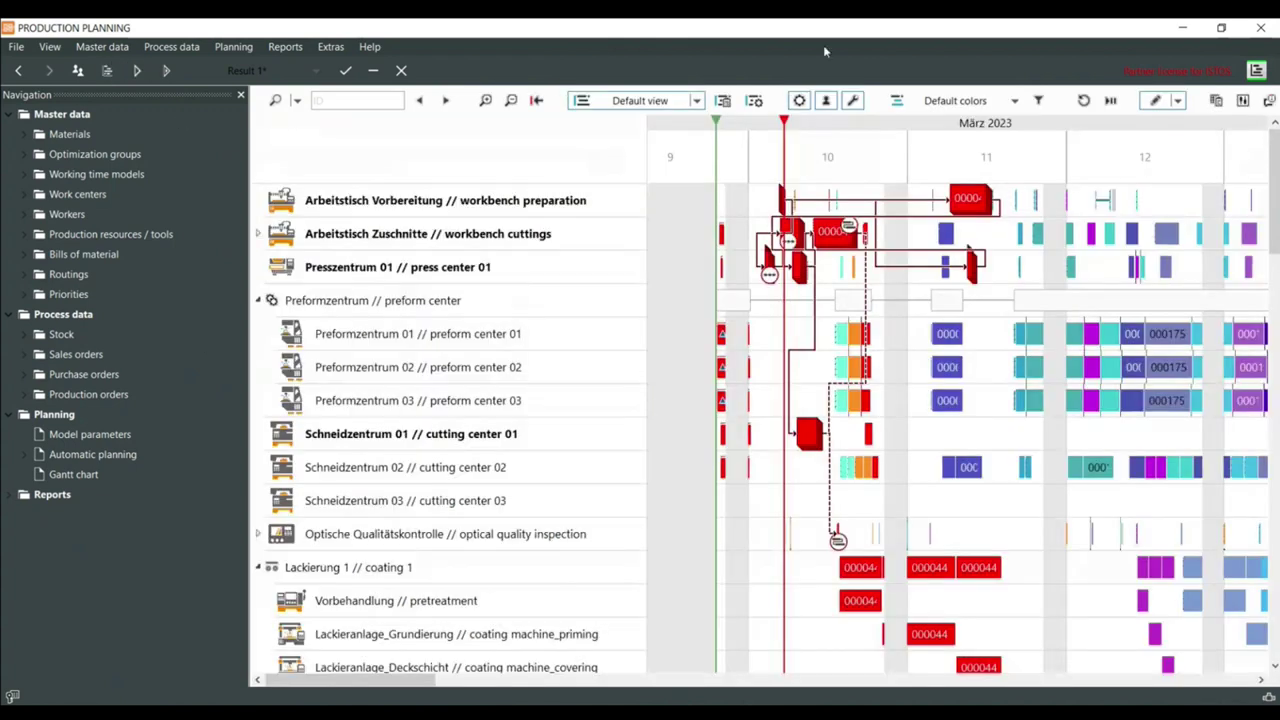
Look at the red production order's details again, and show the planning preferences beside the Gantt chart
drag(830, 240, 972, 280)
double_click(837, 536)
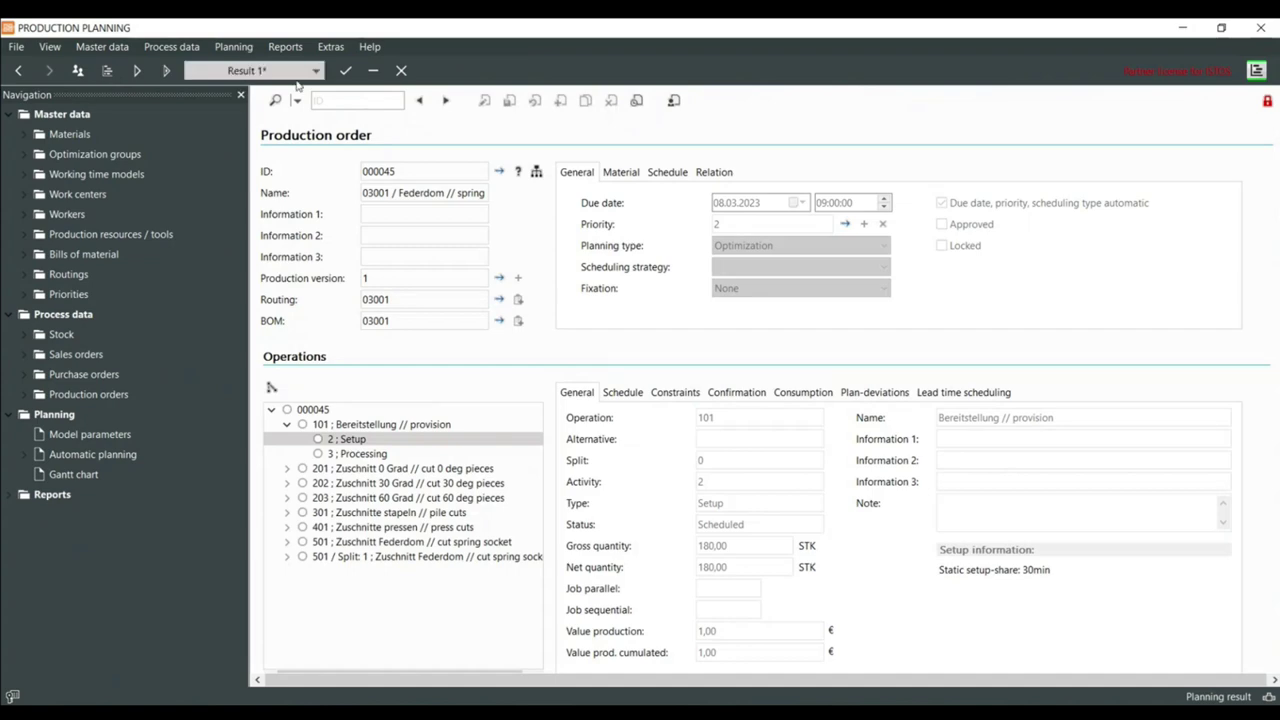
click(18, 70)
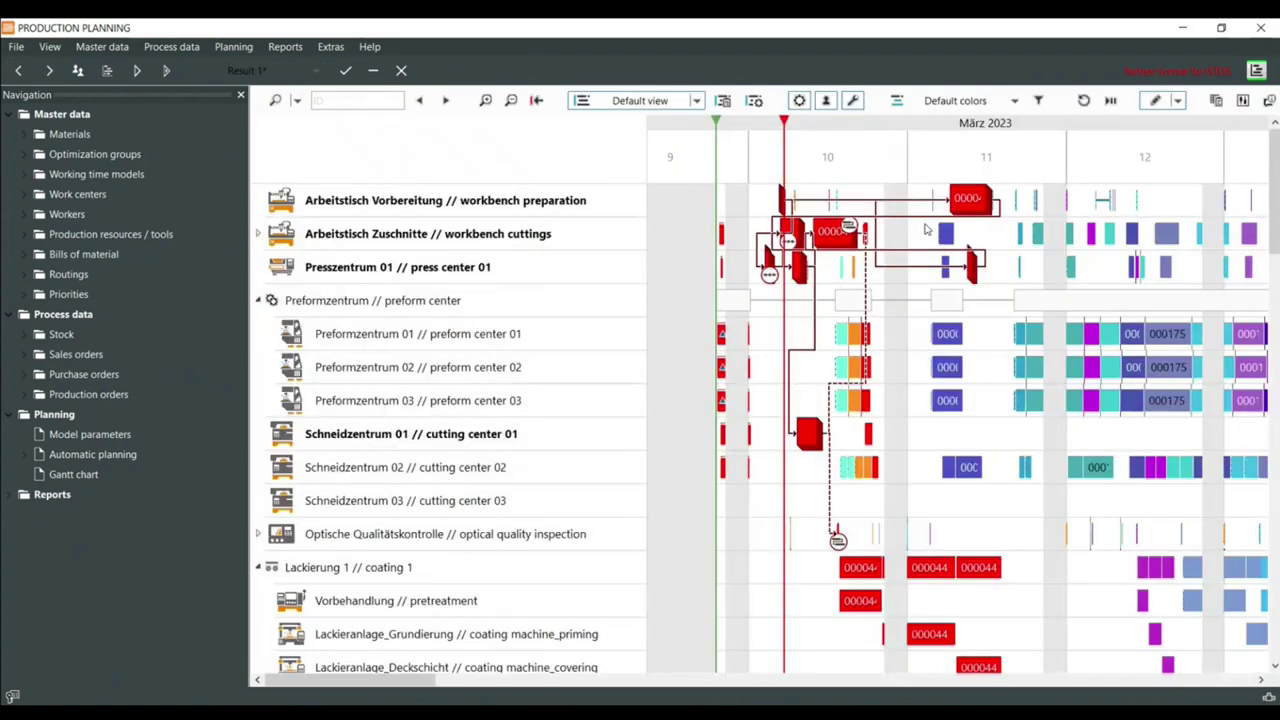
ctrl+scroll(862, 497, down, 2)
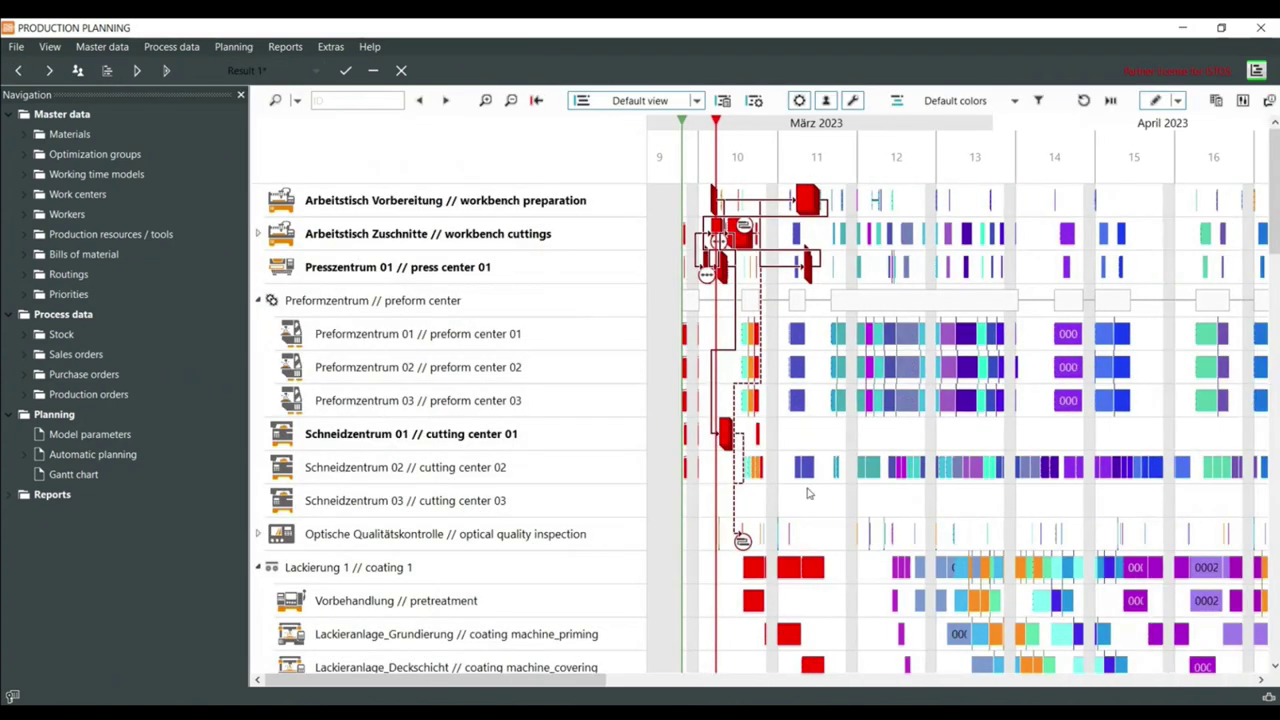
click(1242, 100)
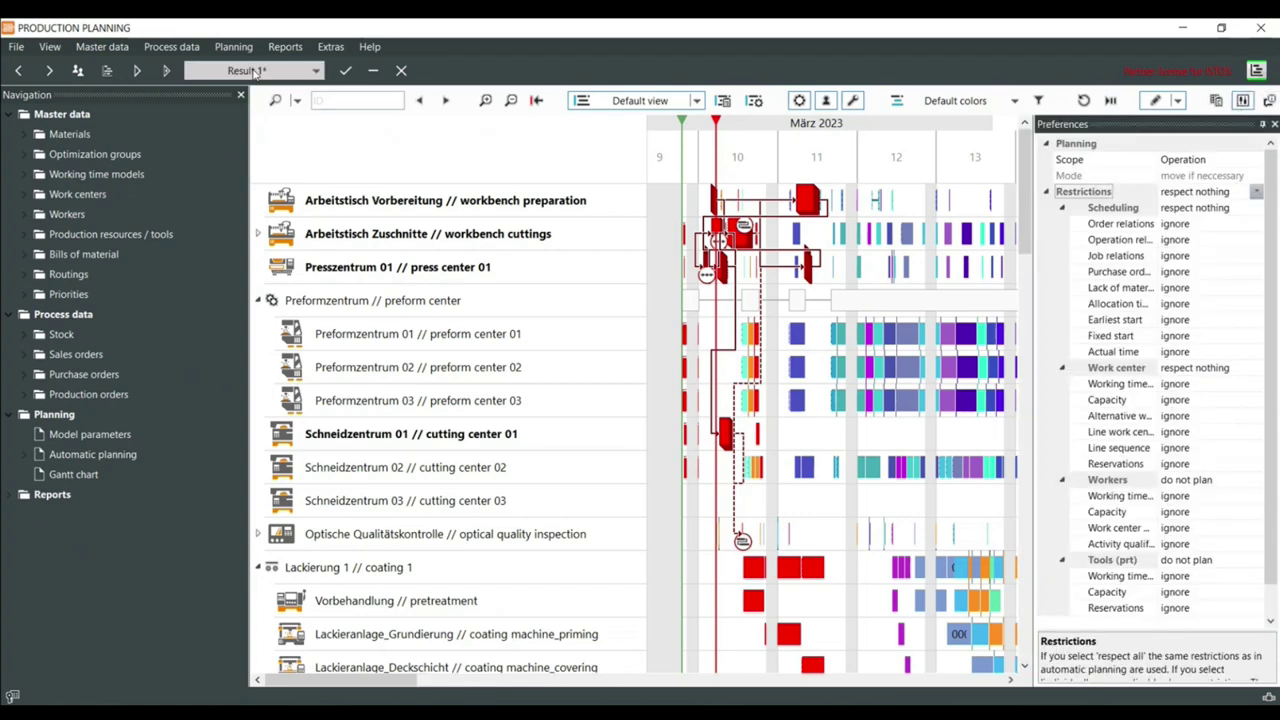
Rerun automatic planning with the unused results deleted, and stop it after the first optimization run
click(166, 70)
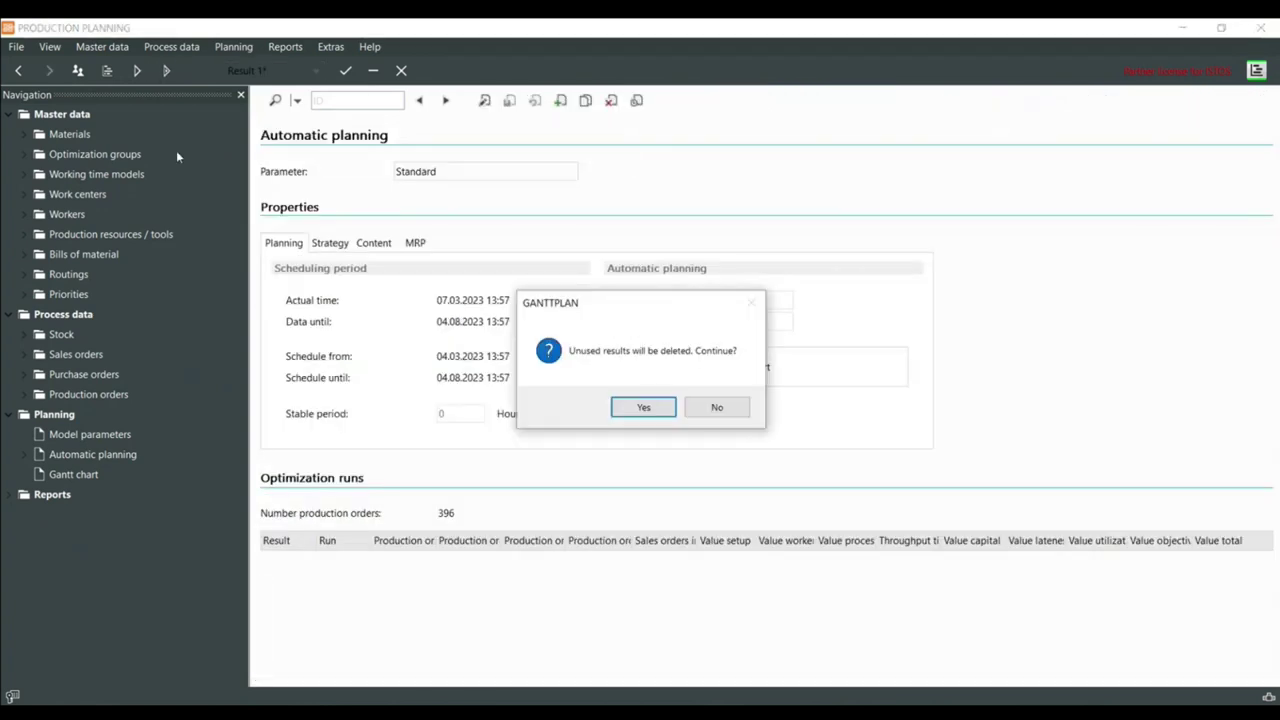
click(670, 410)
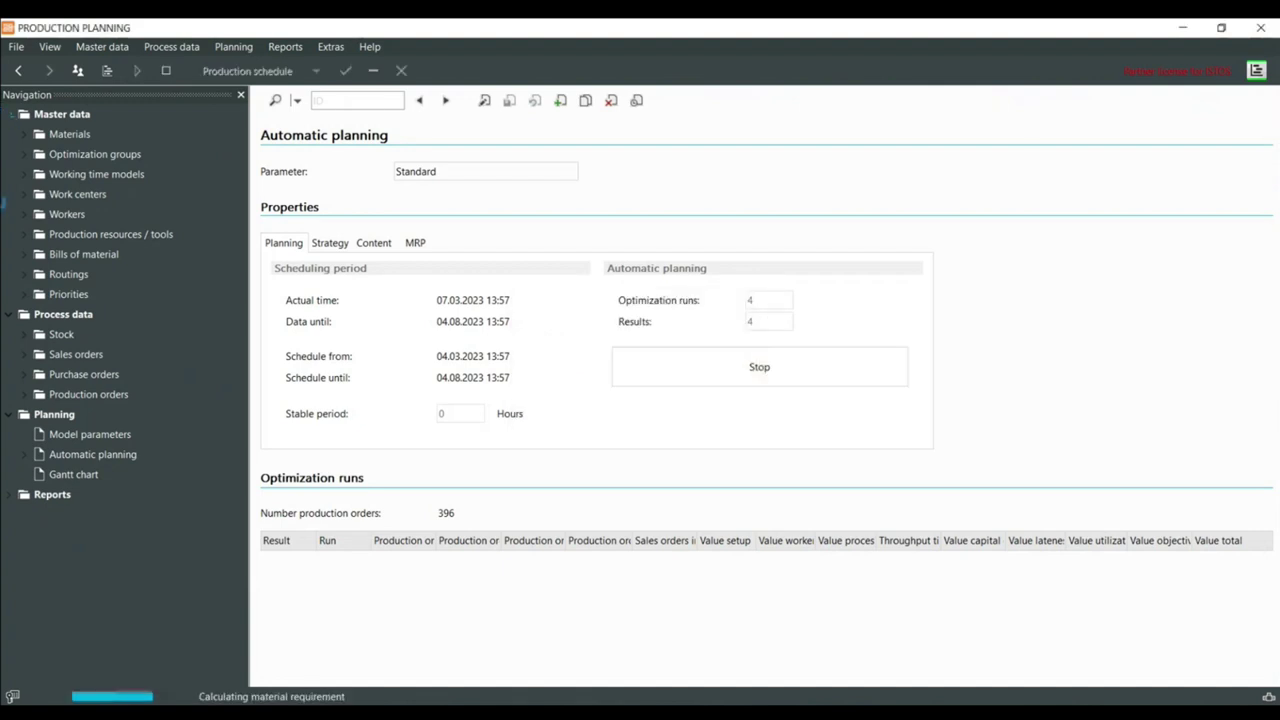
click(752, 368)
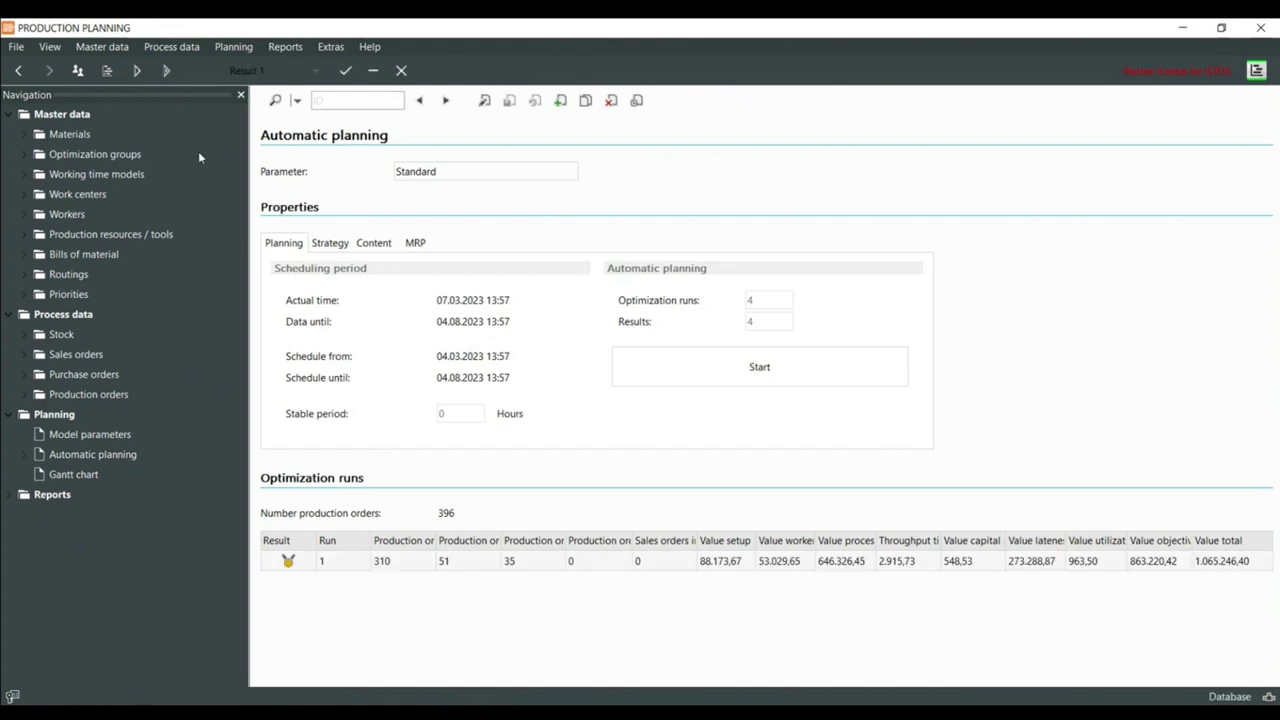
Save Result 1 as the production schedule and open the schedule in the Gantt chart
click(345, 70)
click(622, 405)
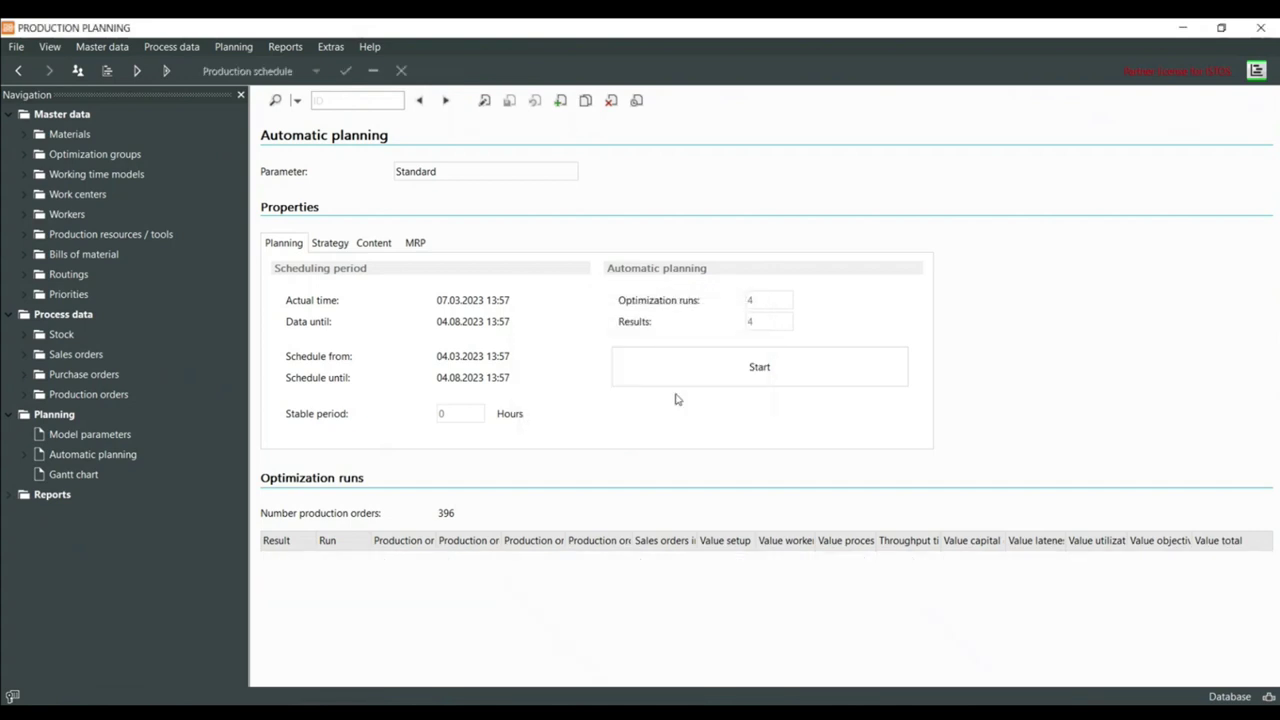
click(107, 70)
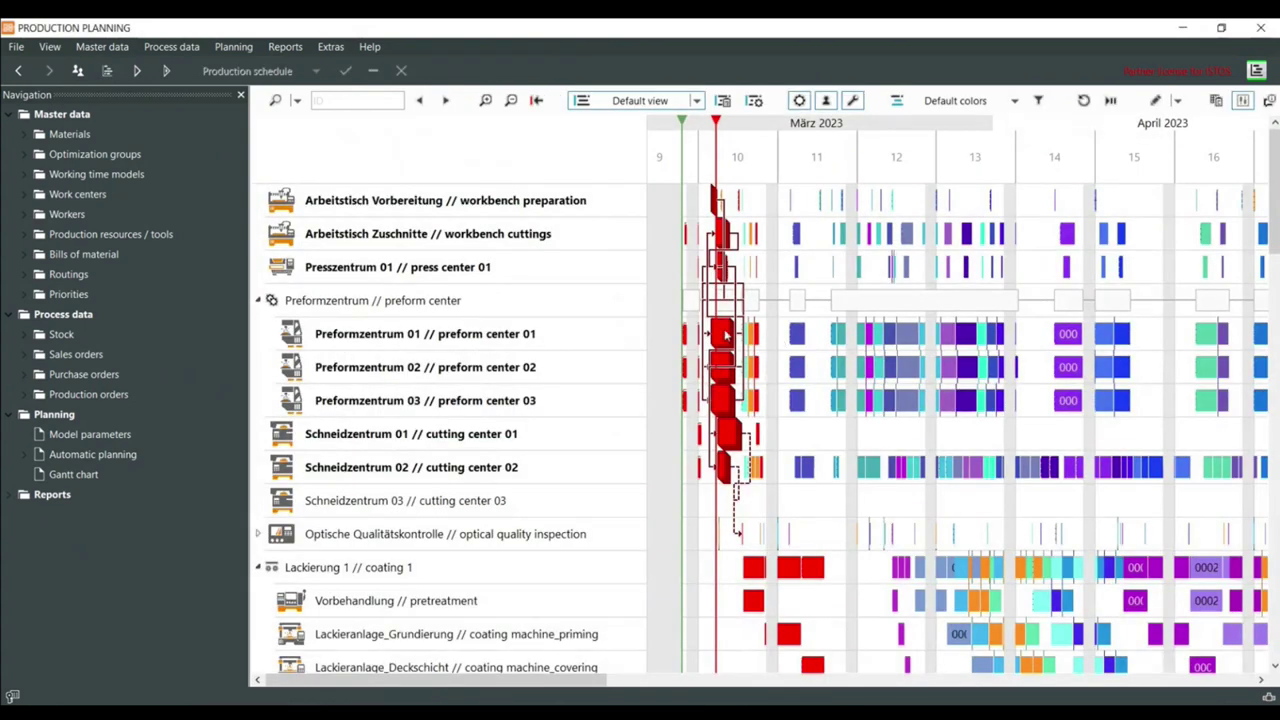
Examine the red order's operations on 08.03.2023 and 09.03.2023 at hourly detail in the Gantt chart
scroll(727, 337, down, 1)
scroll(720, 330, up, 1)
ctrl+scroll(720, 330, up, 1)
ctrl+scroll(720, 330, up, 3)
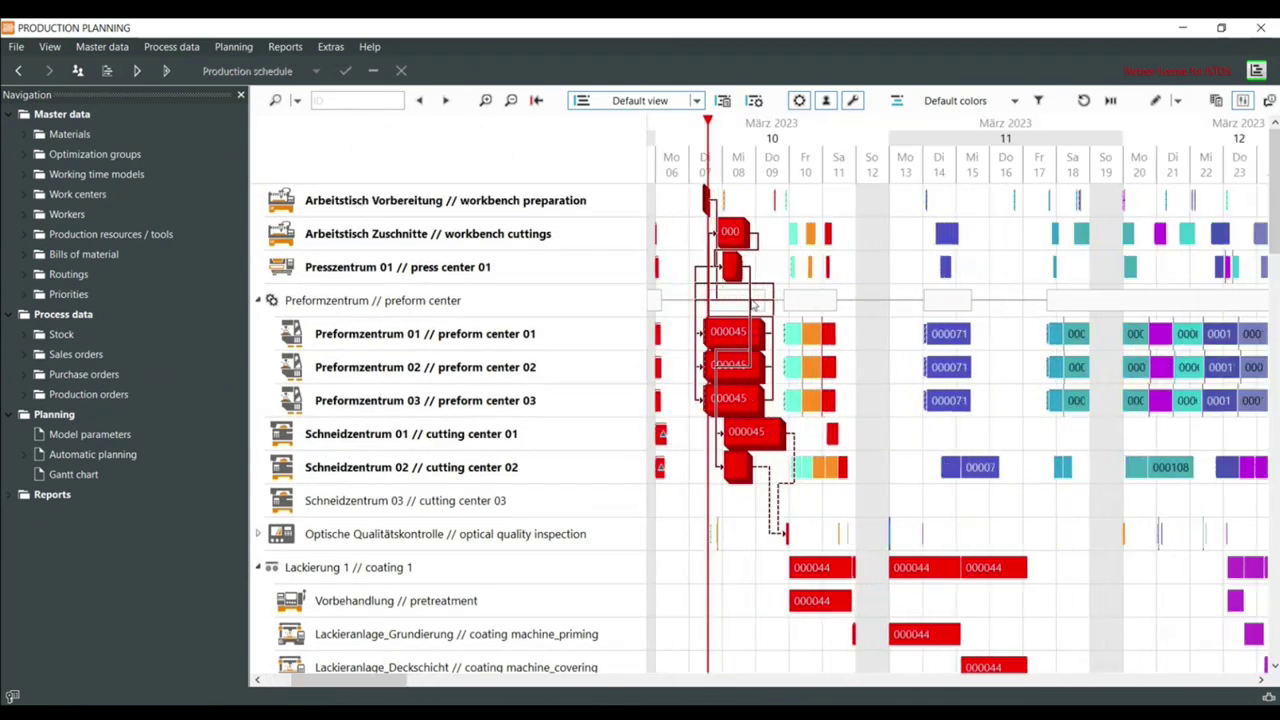
shift+scroll(927, 371, up, 3)
ctrl+scroll(823, 423, up, 3)
scroll(823, 423, down, 1)
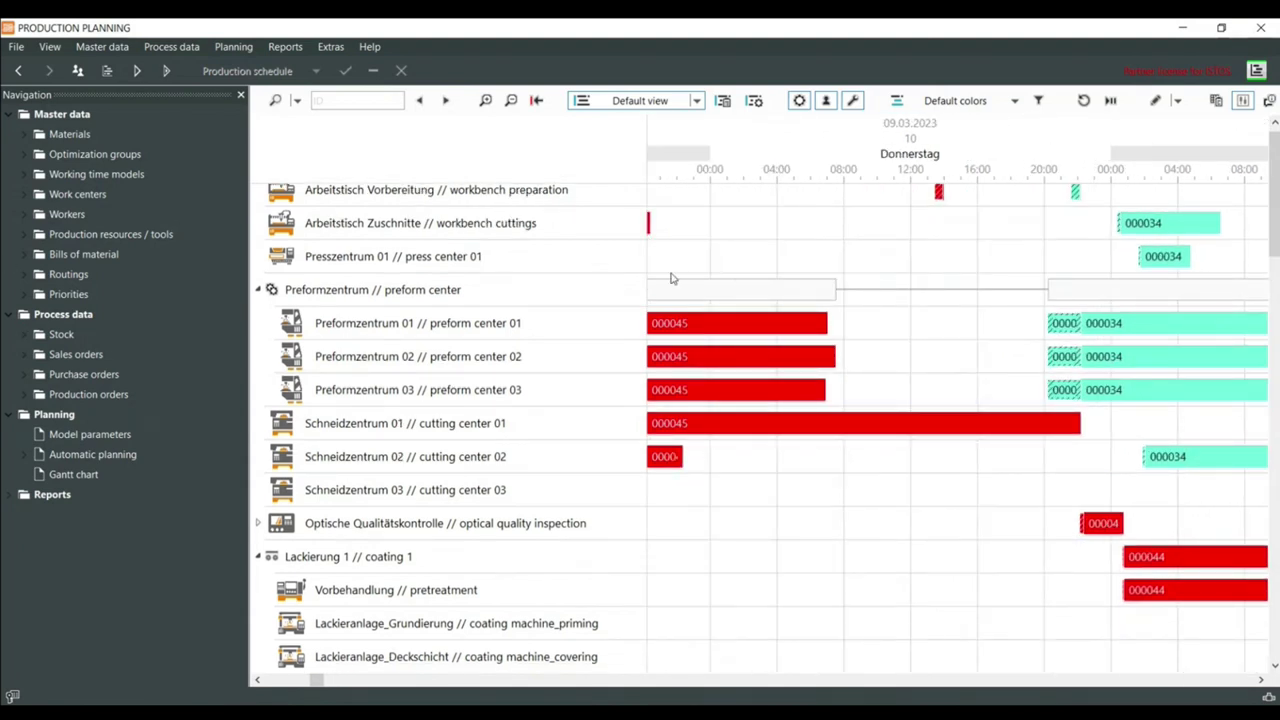
shift+scroll(970, 360, up, 3)
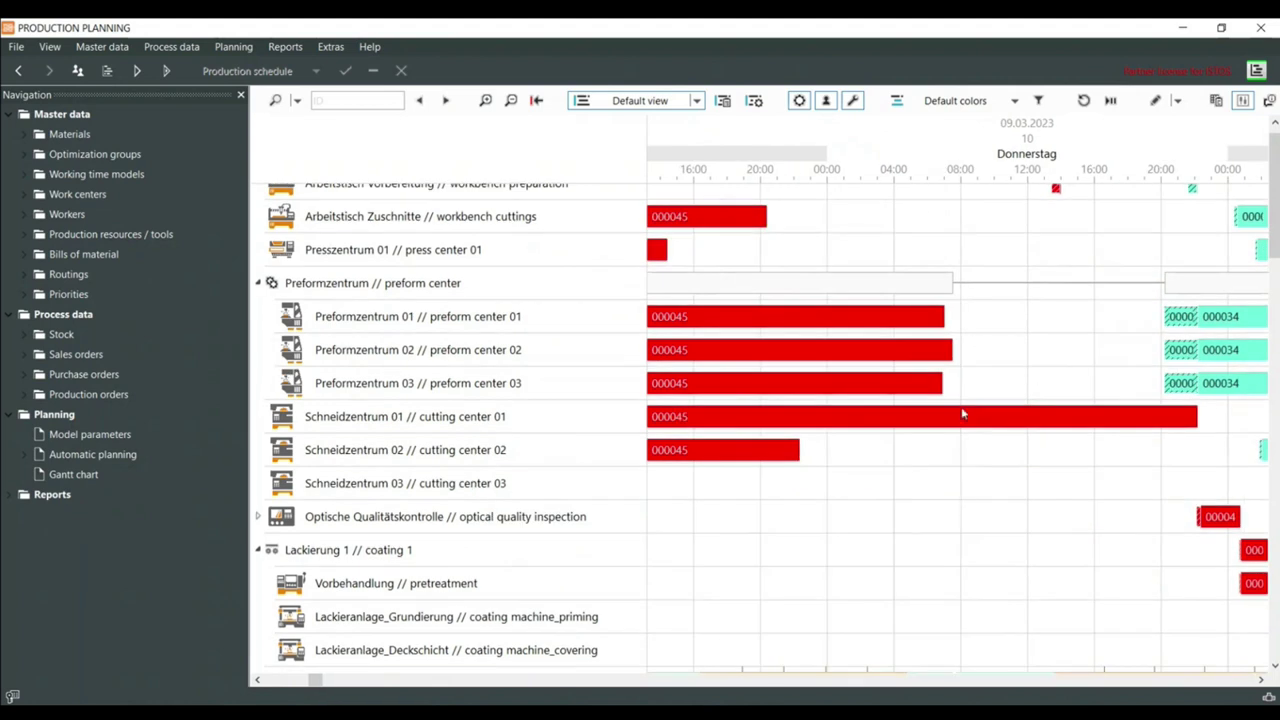
drag(776, 280, 1040, 294)
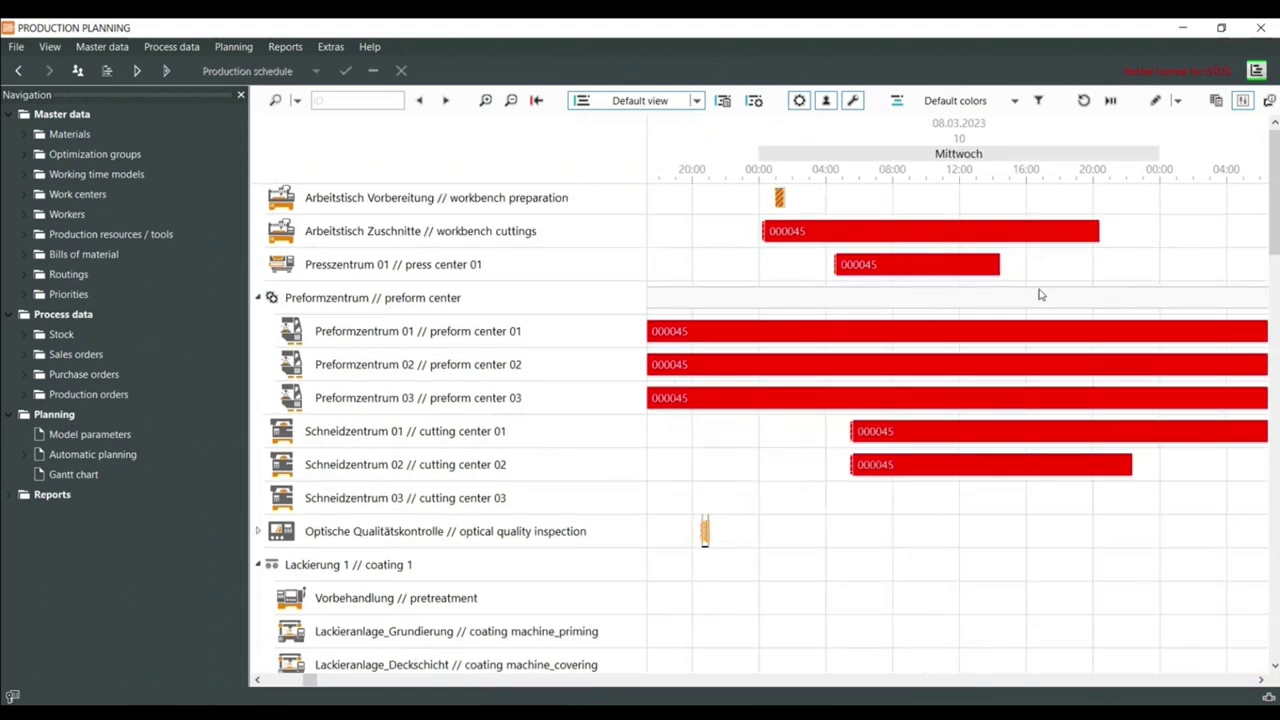
Open the stock record of material 05004 (lower part_uniball hinge) with the navigation widened, and collapse the stock list
click(28, 336)
click(40, 355)
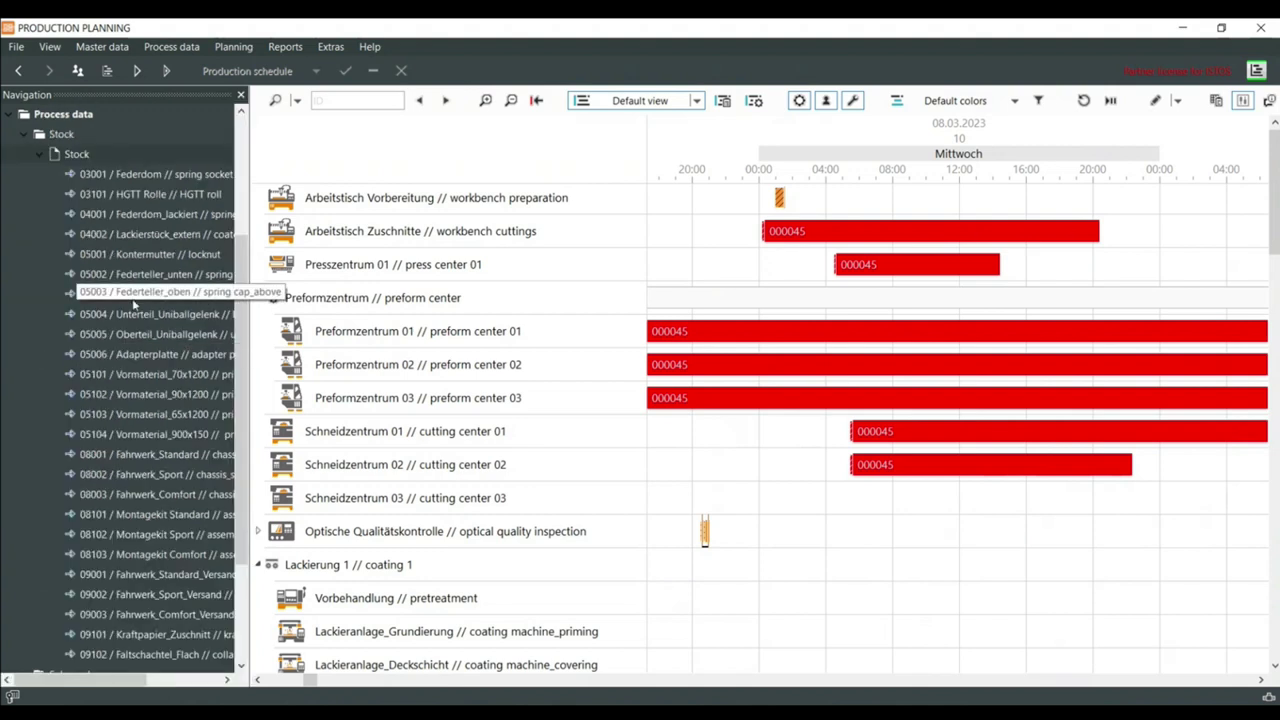
drag(250, 210, 442, 230)
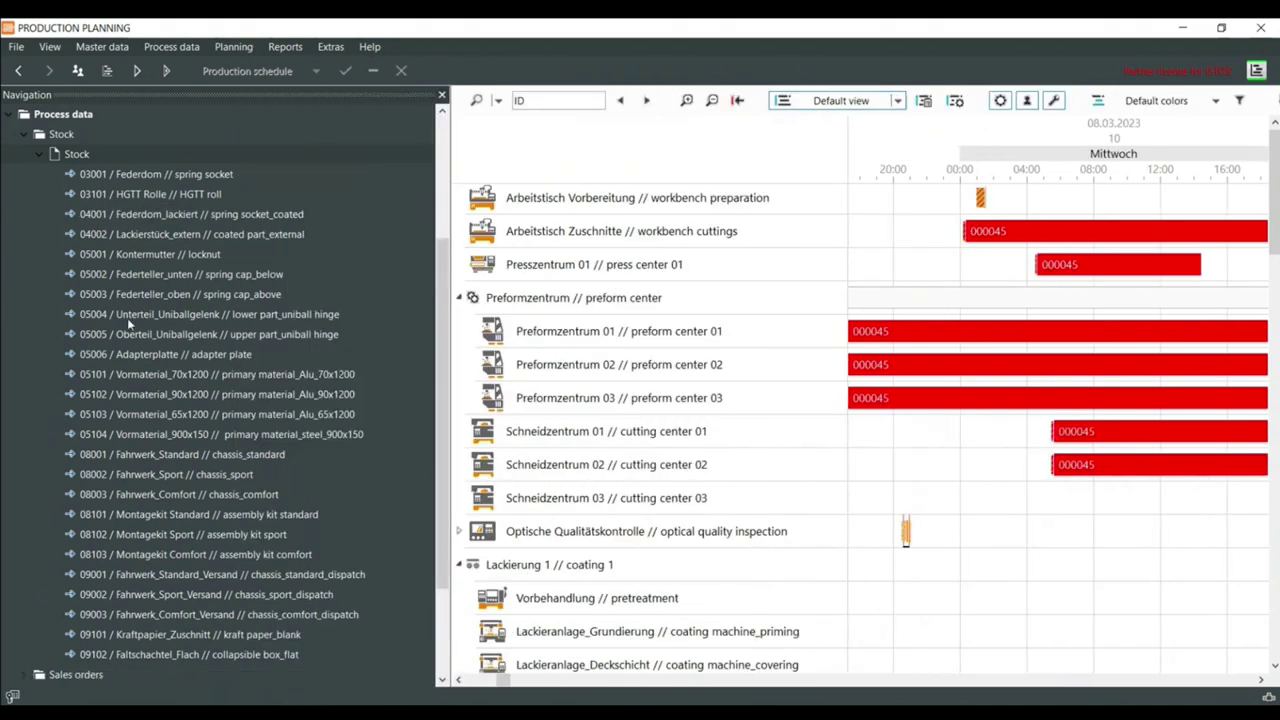
click(180, 314)
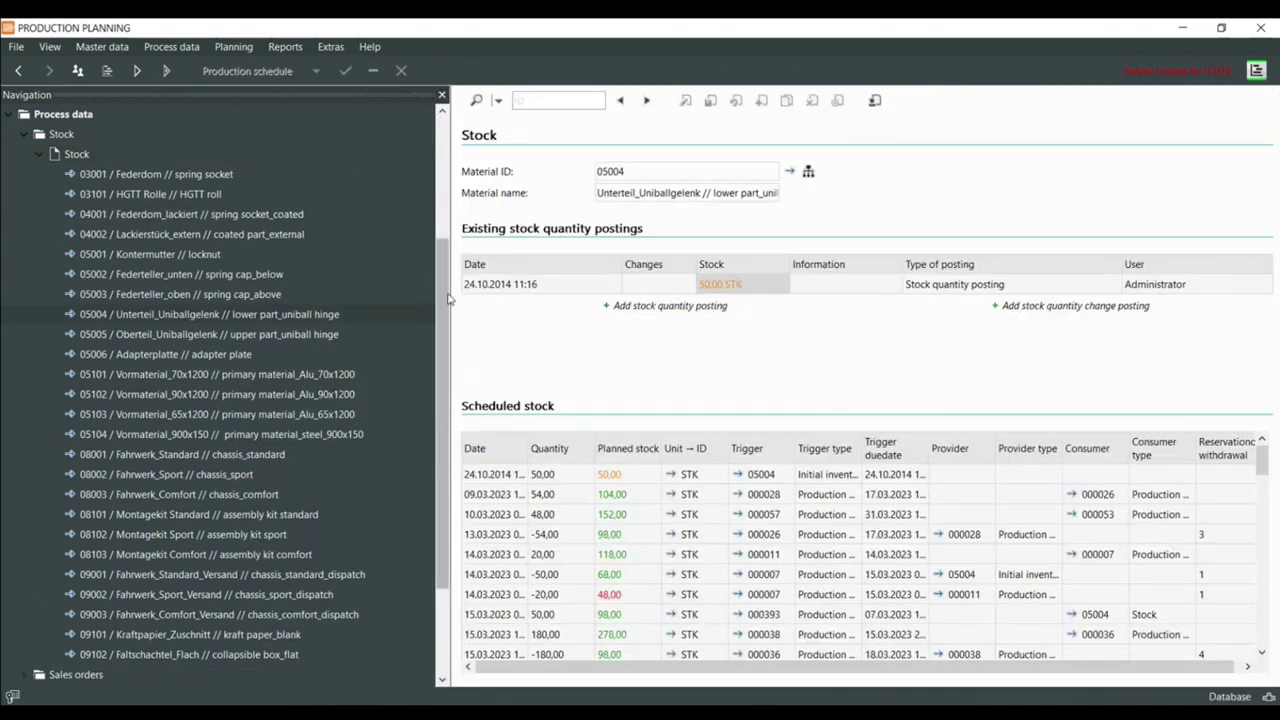
click(44, 152)
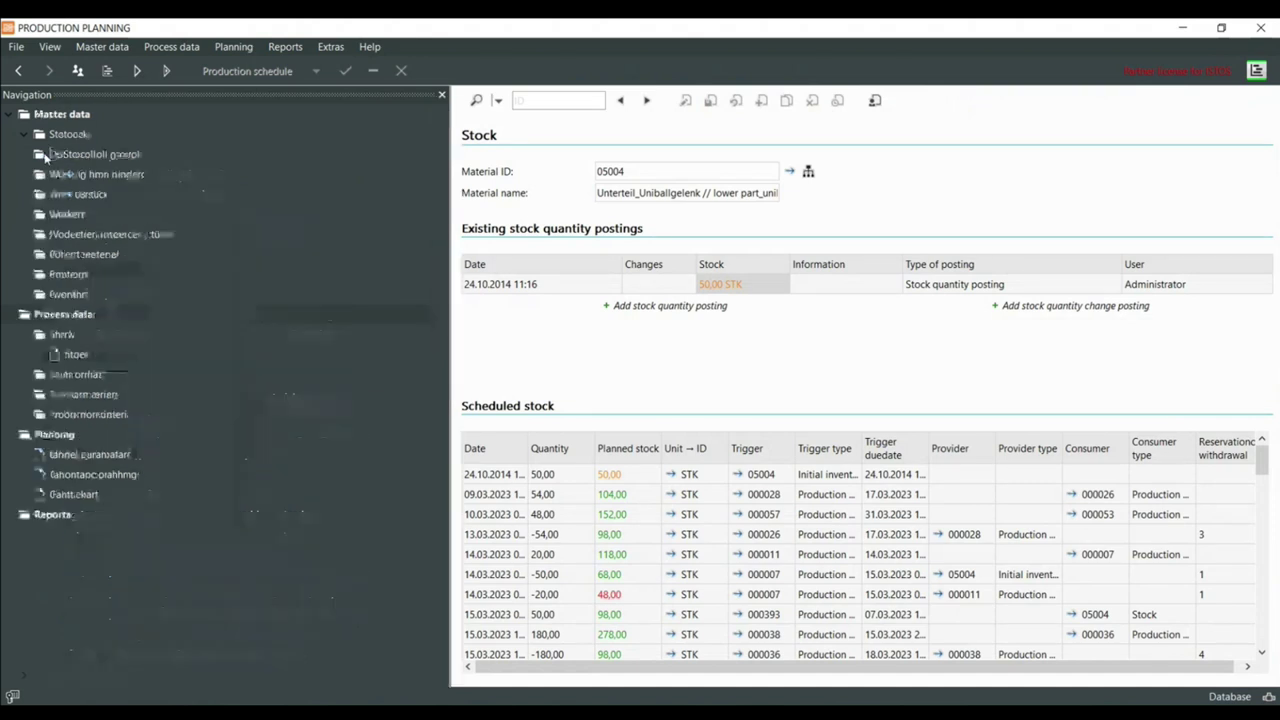
Expand the sales orders list and browse its demands, inquiries and external demands
click(26, 376)
click(40, 395)
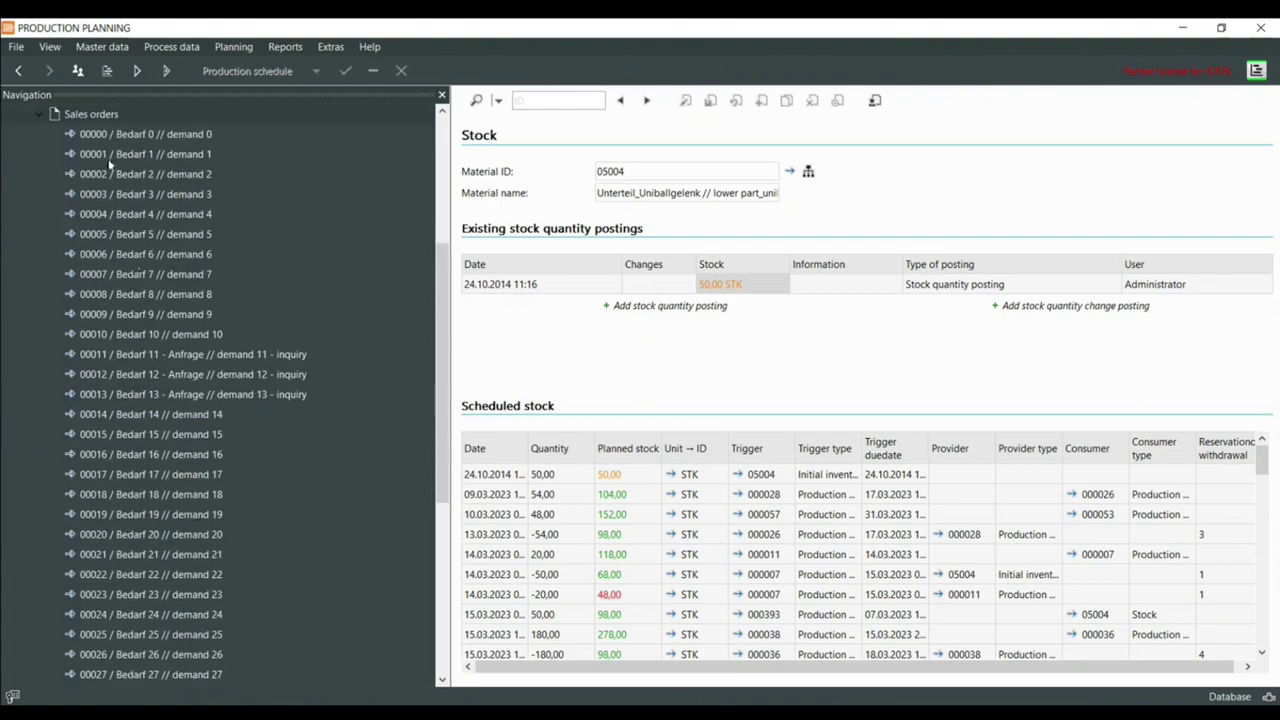
scroll(160, 412, down, 6)
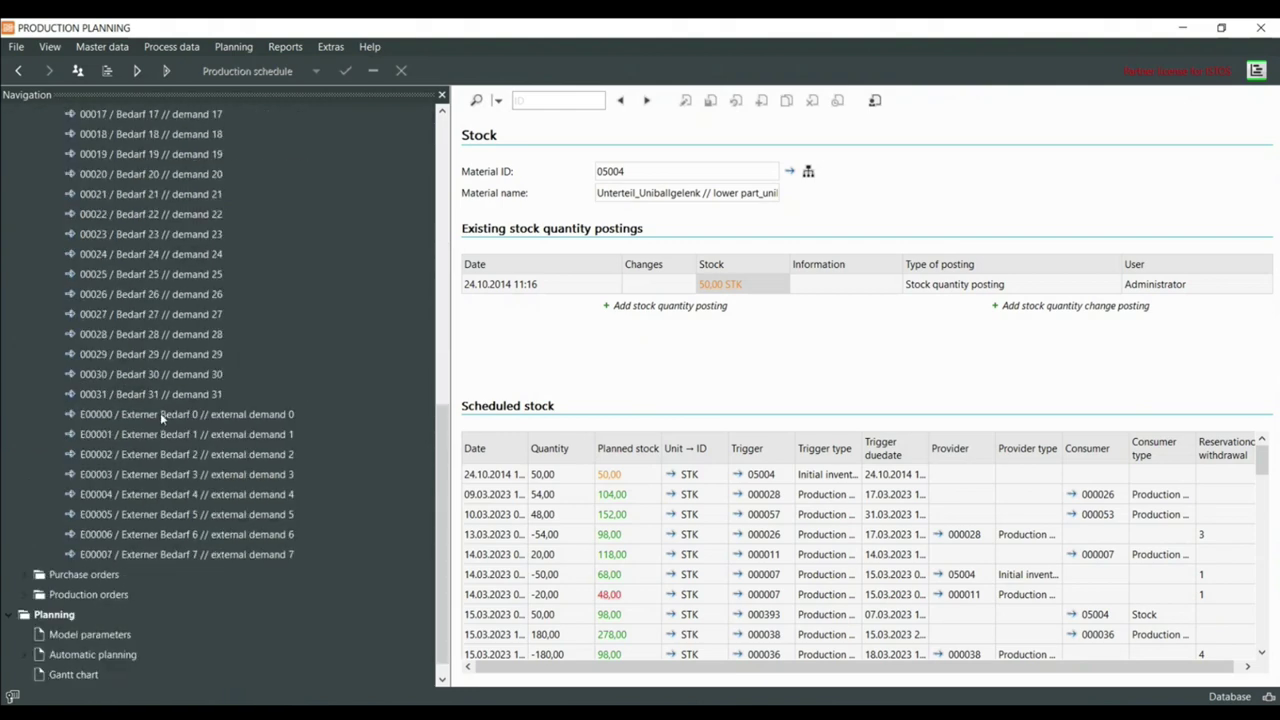
scroll(175, 415, up, 3)
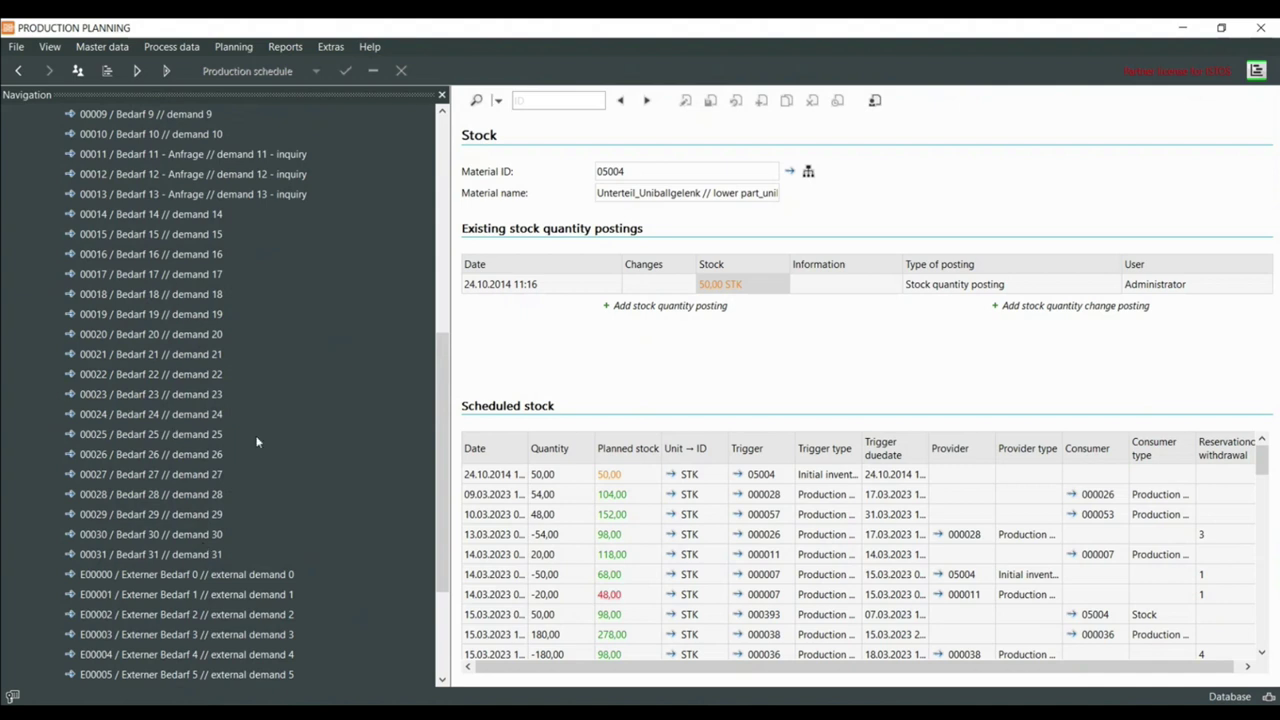
Open the sales order for external demand 3 to view its material input, and collapse the sales orders list
scroll(183, 413, up, 6)
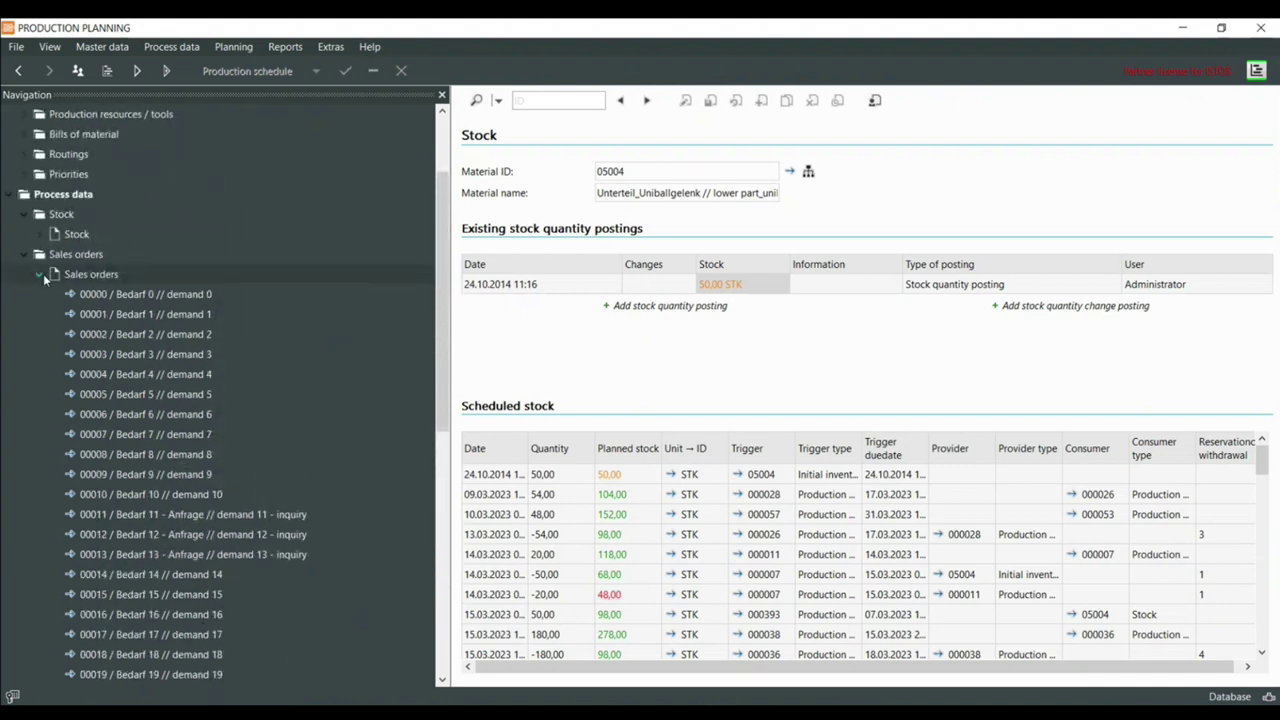
scroll(195, 475, down, 9)
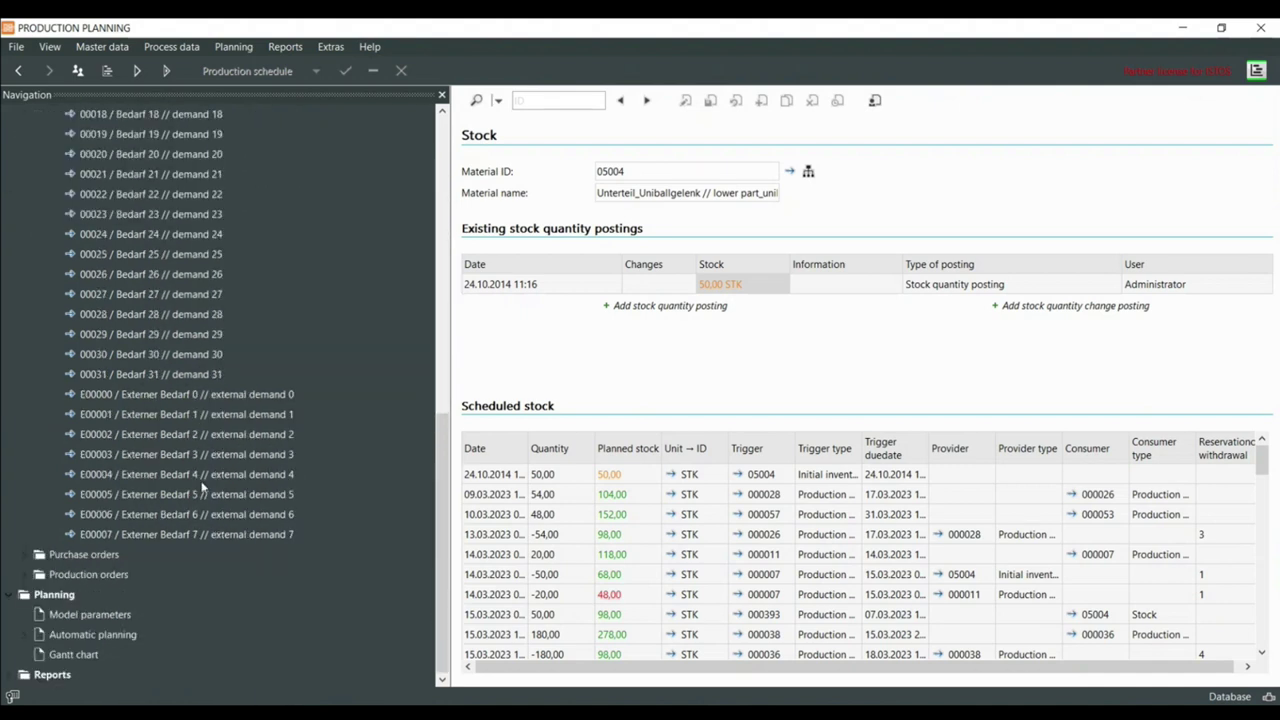
click(251, 454)
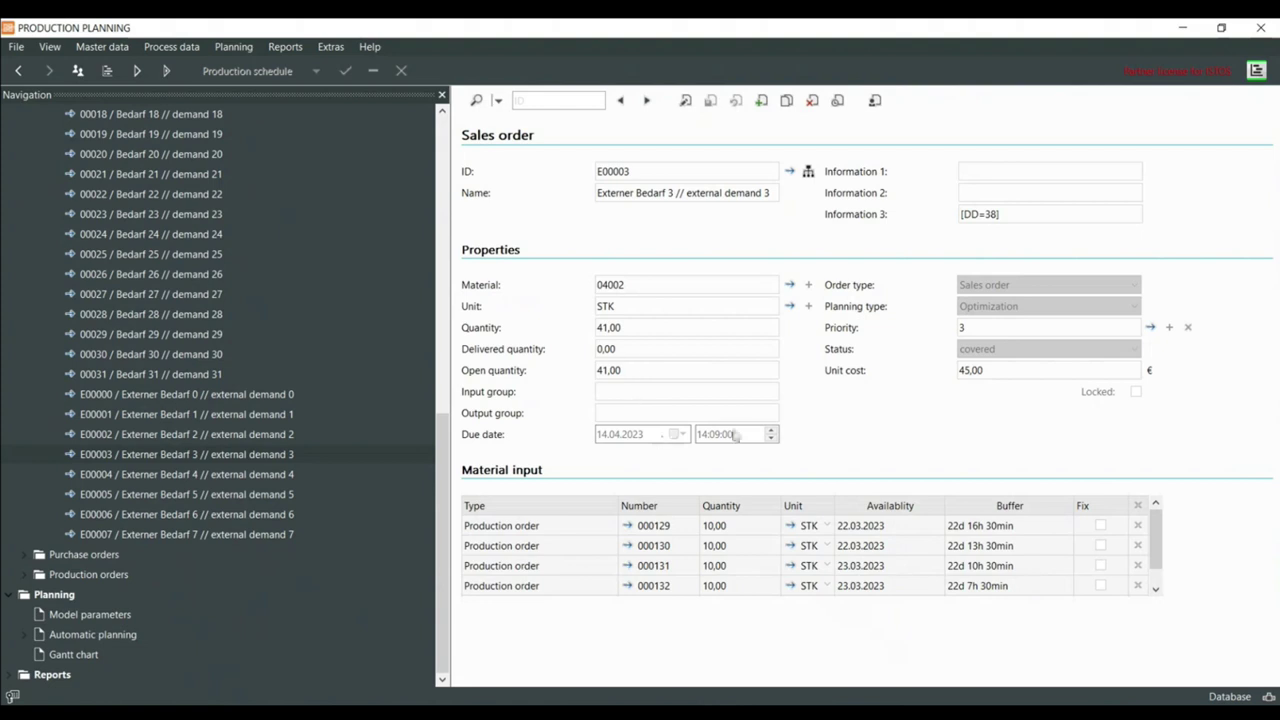
scroll(247, 300, up, 8)
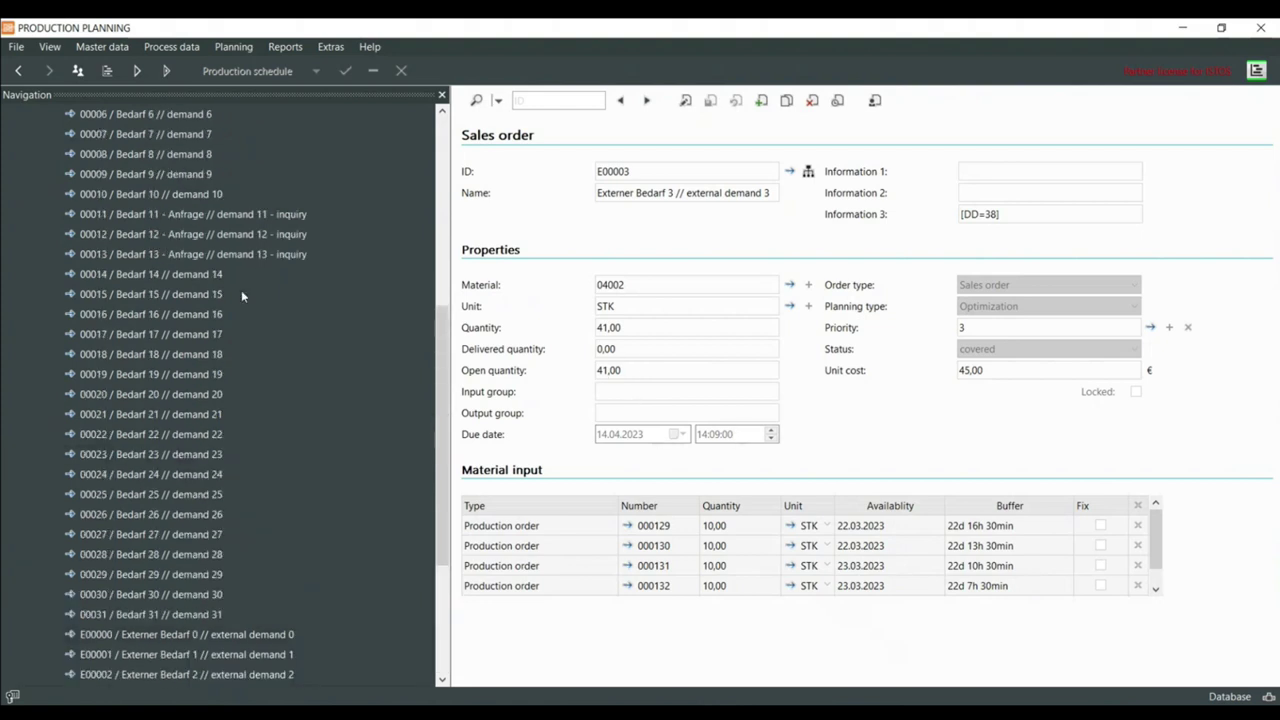
click(40, 216)
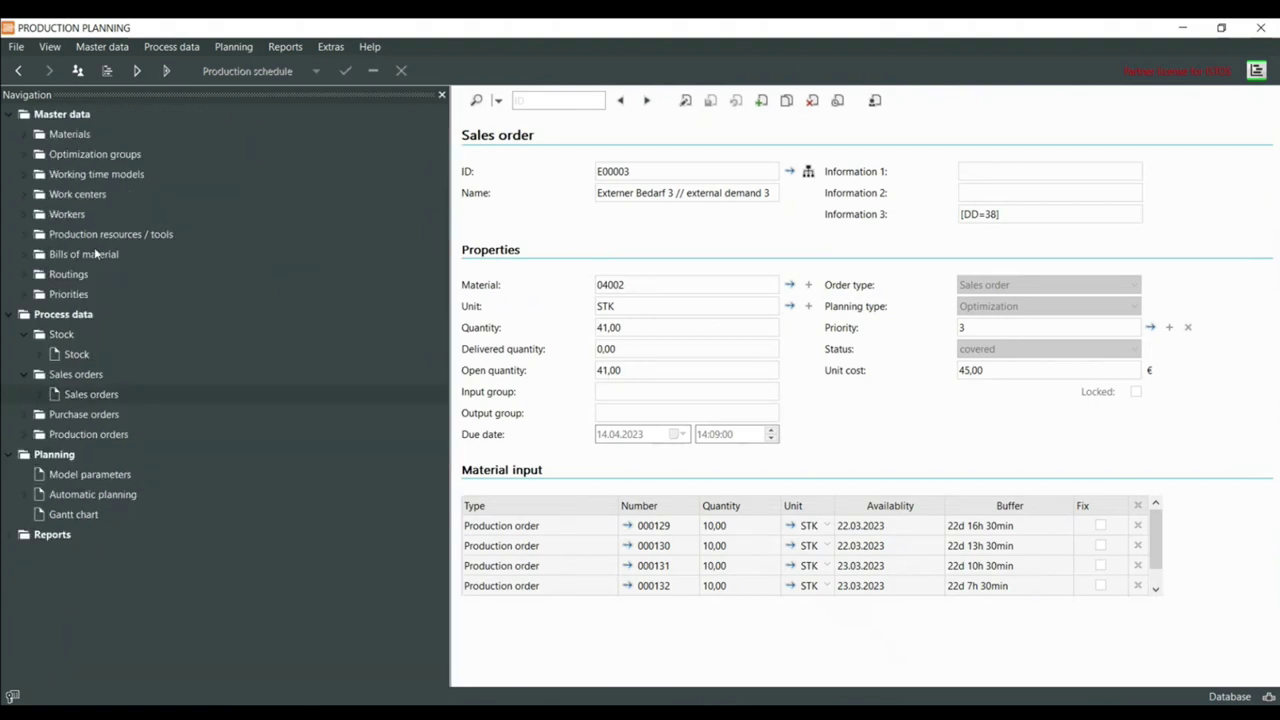
Expand the purchase orders, open the one for 200 STK of material 09101, and look through its material output list
click(28, 414)
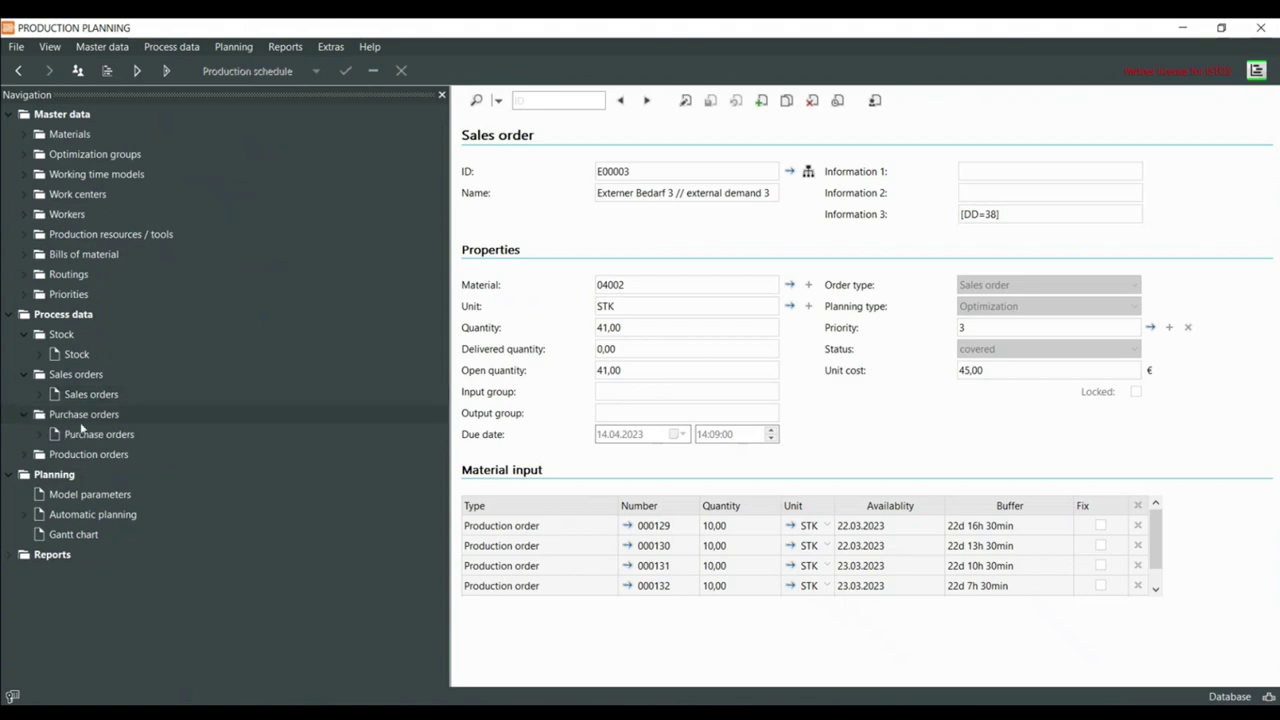
click(40, 434)
click(112, 374)
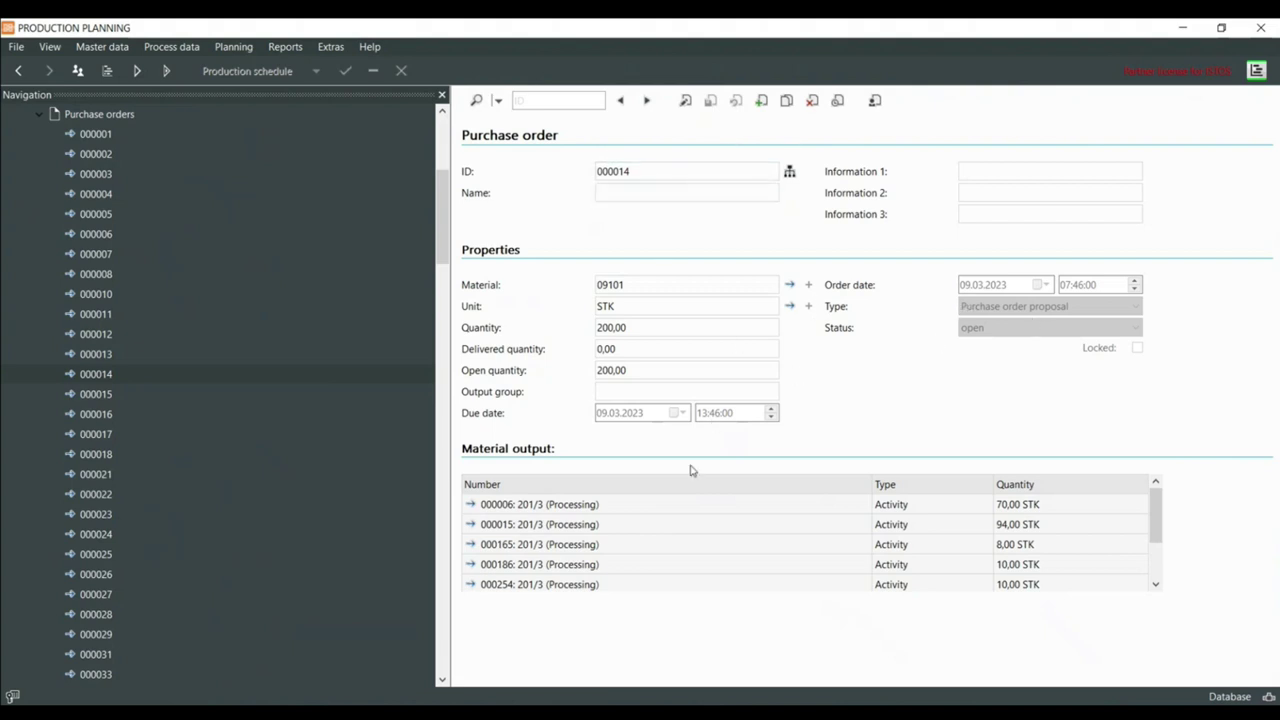
scroll(800, 505, down, 2)
scroll(885, 540, up, 2)
scroll(556, 531, down, 1)
scroll(500, 545, down, 1)
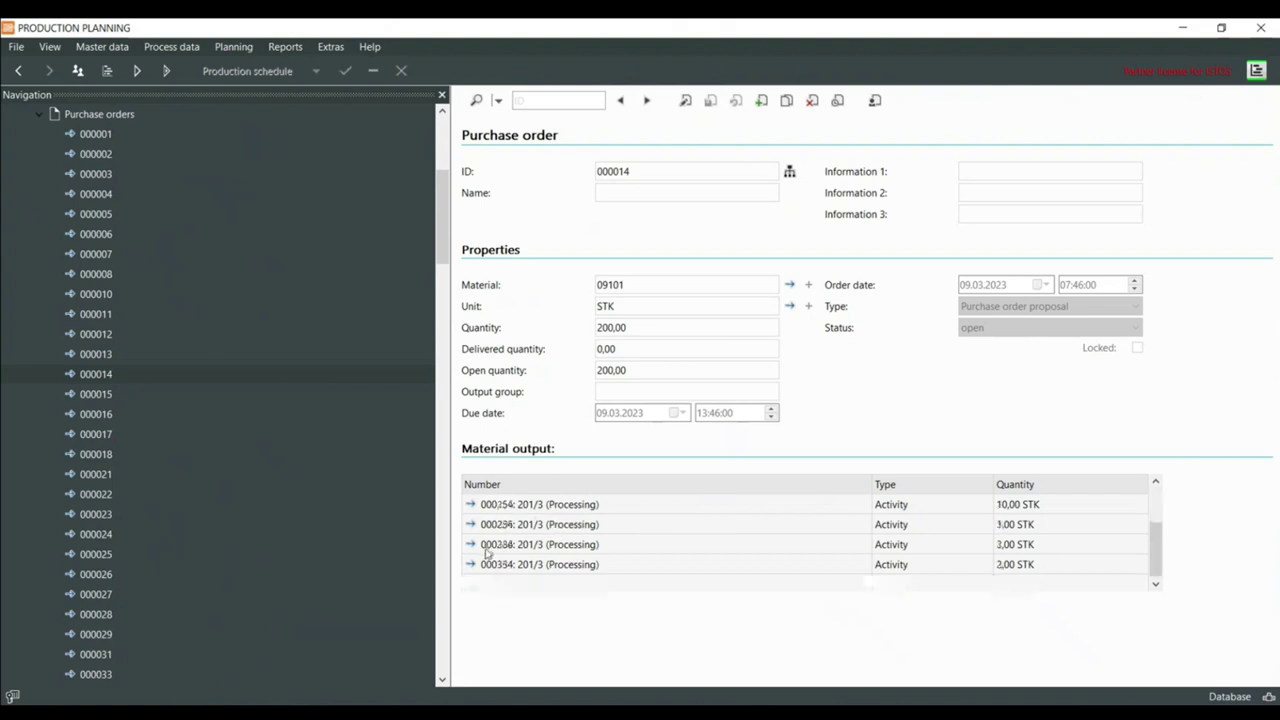
Open the production order of the last listed activity, view its material record 09001, and step to the previous material
click(472, 566)
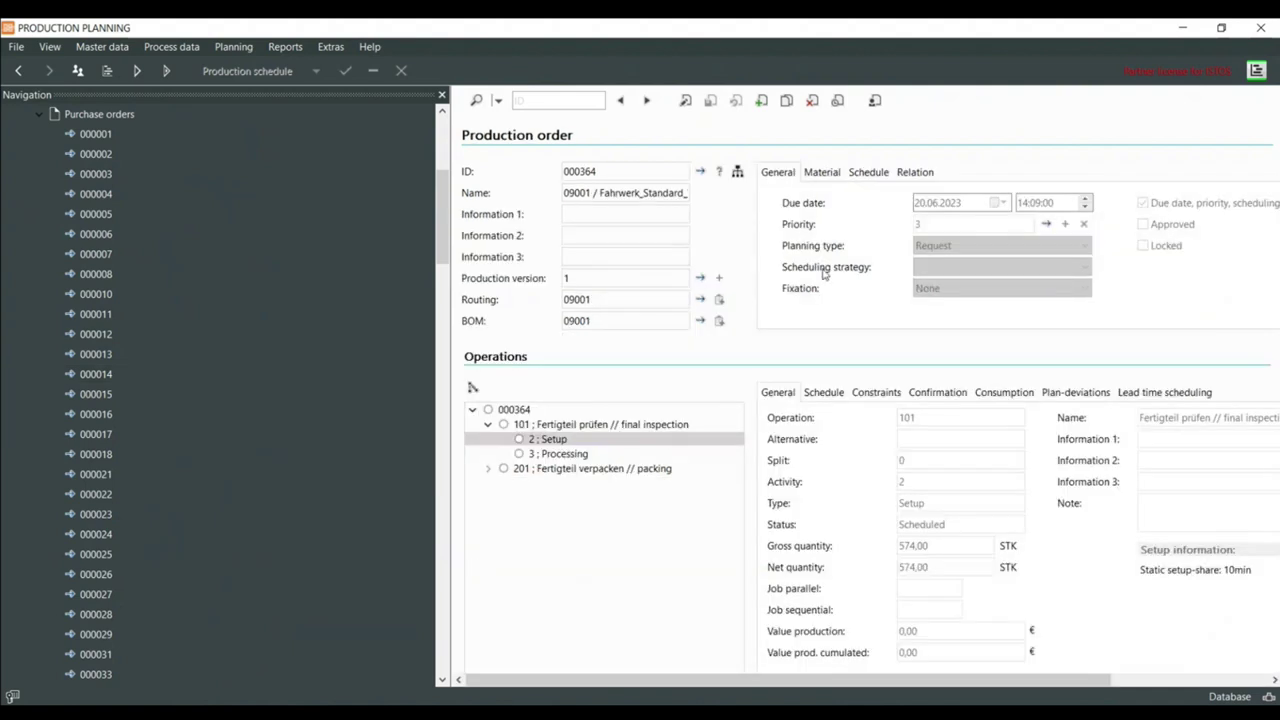
click(822, 173)
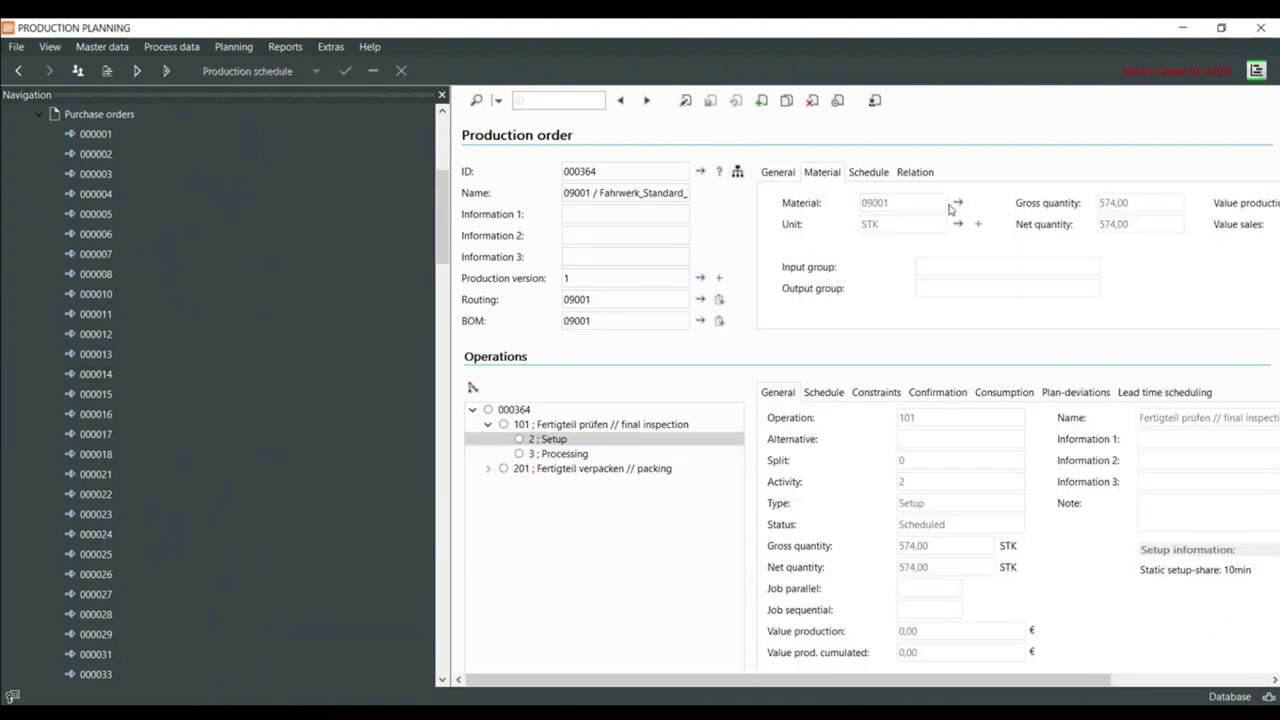
click(957, 203)
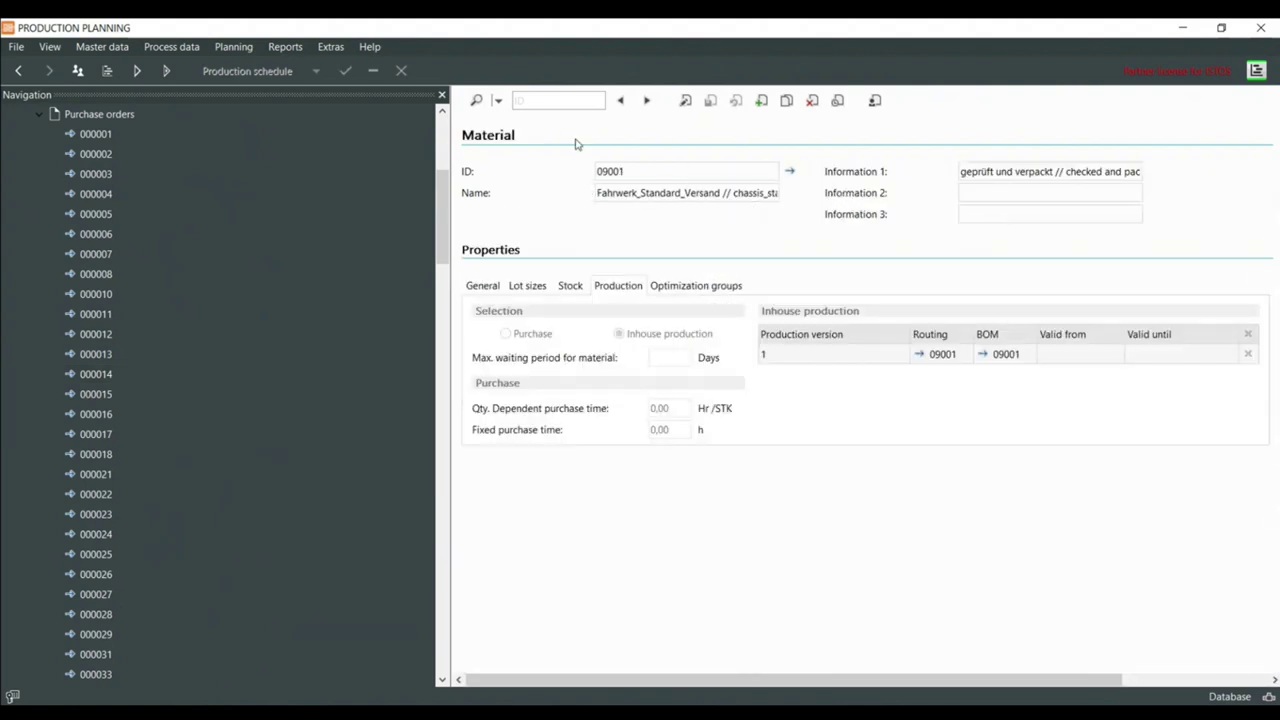
click(621, 100)
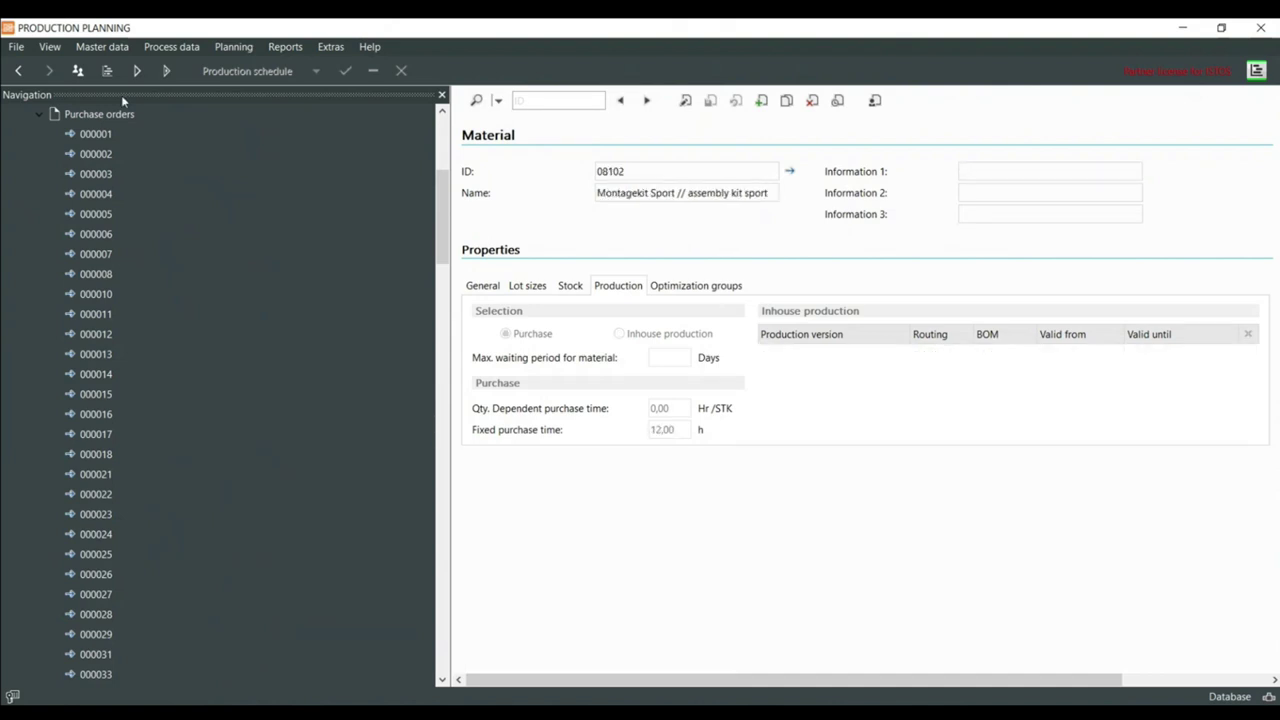
Return to the purchase order for material 09101 and highlight its quantity
click(16, 70)
click(16, 70)
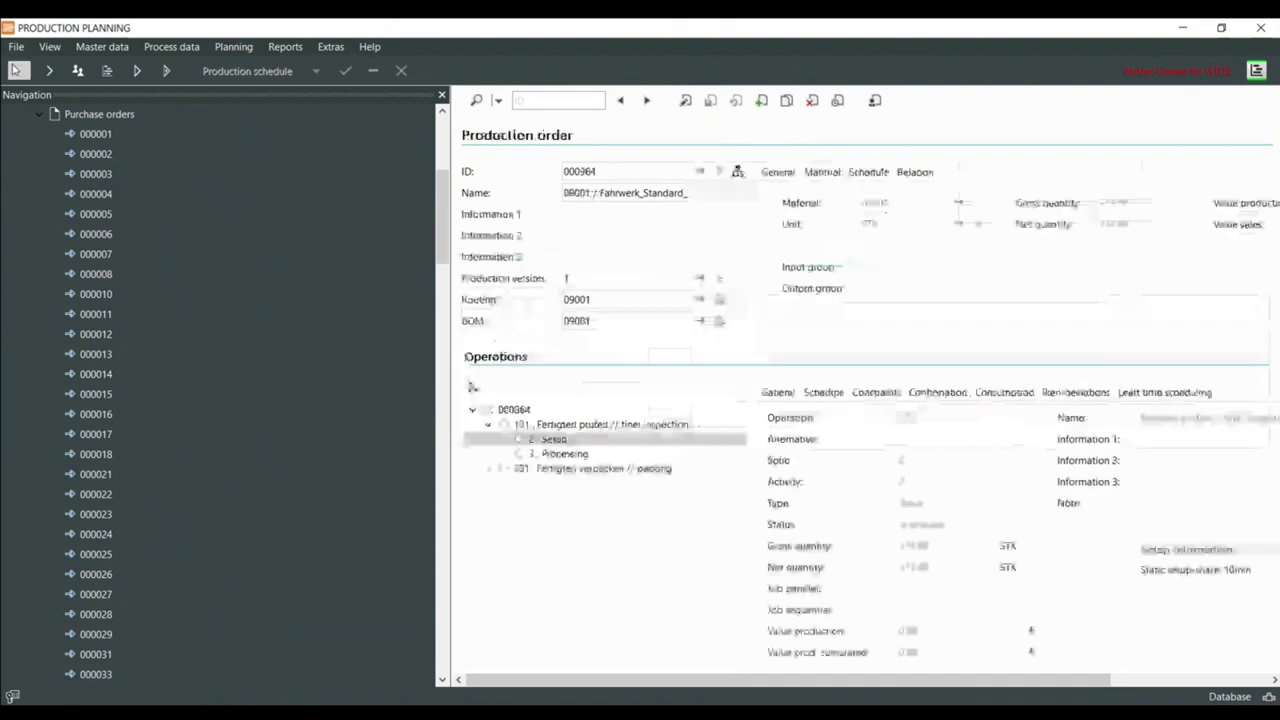
click(20, 71)
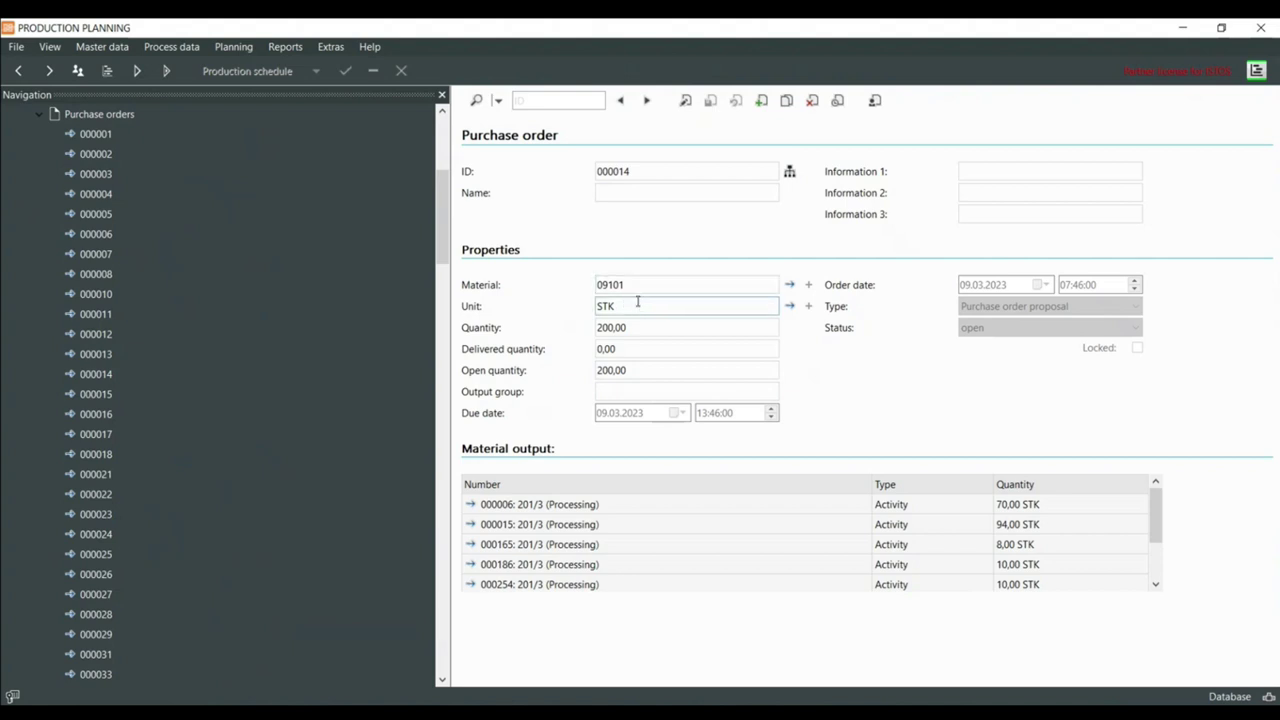
drag(632, 328, 588, 324)
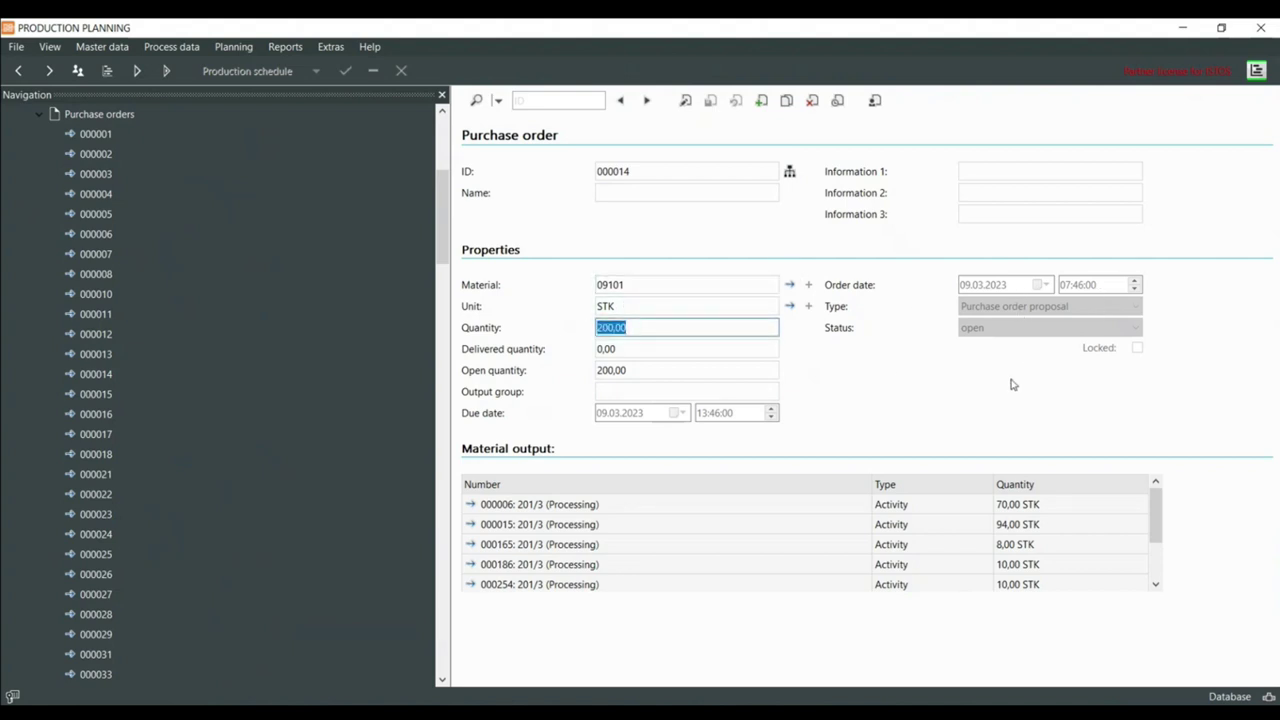
Collapse the purchase orders, expand the production orders list, and open the fourth order for coated part_external
click(38, 115)
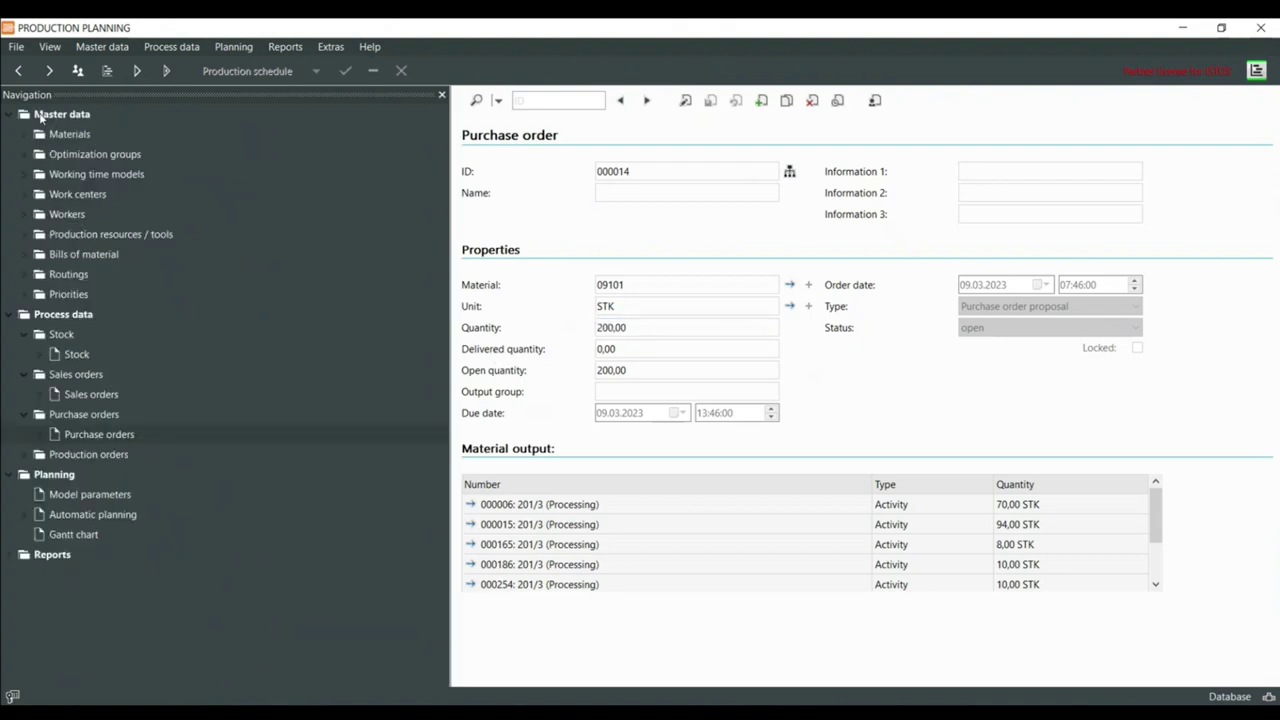
click(26, 455)
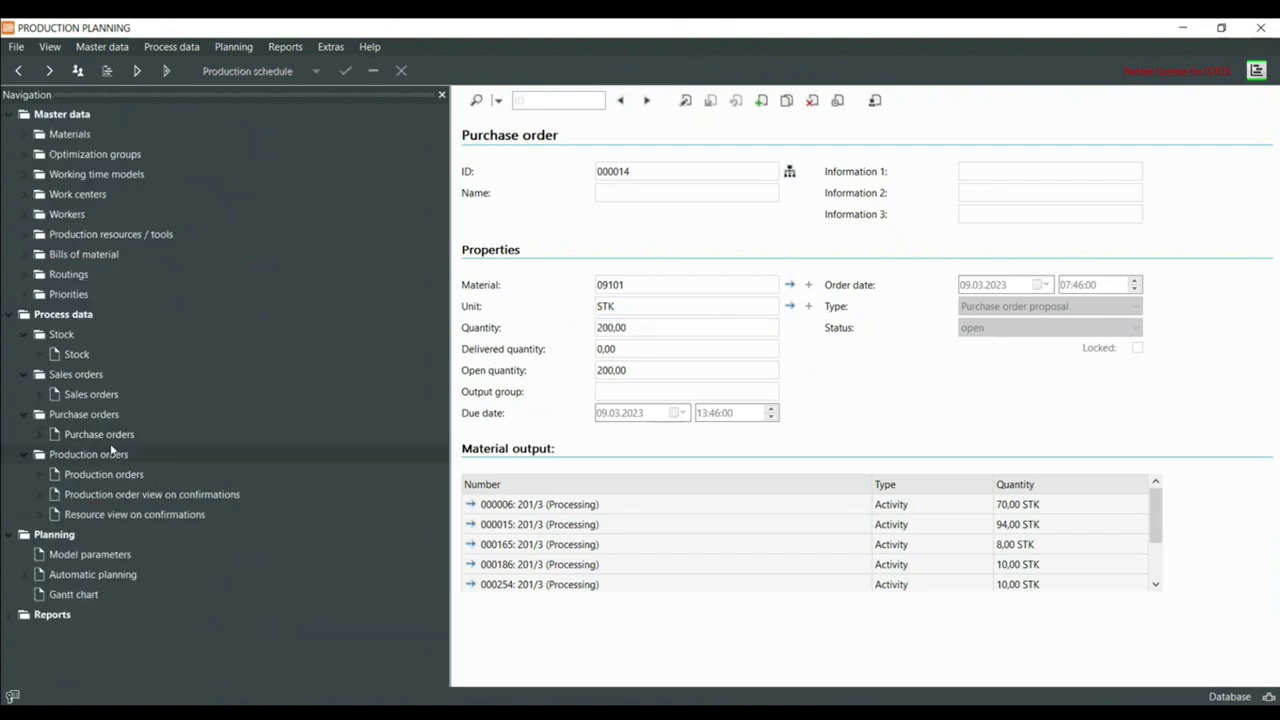
click(42, 474)
scroll(192, 336, up, 5)
scroll(192, 336, down, 5)
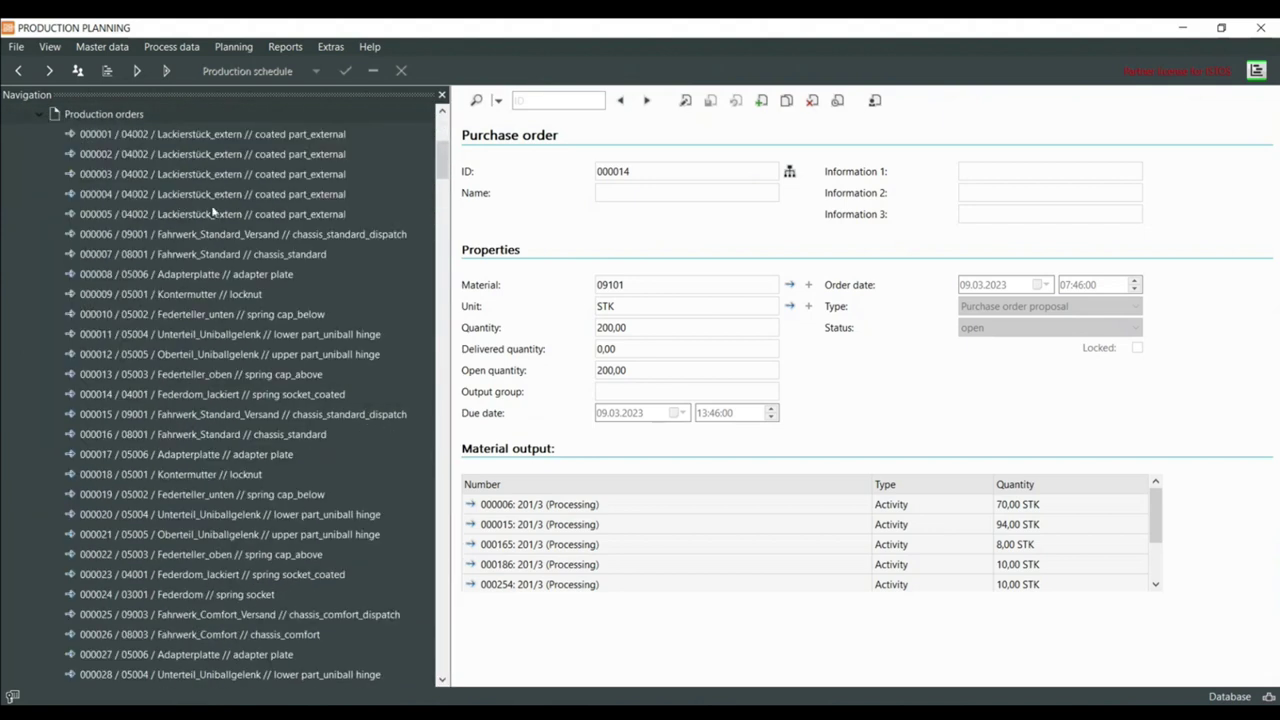
scroll(193, 266, up, 1)
click(168, 255)
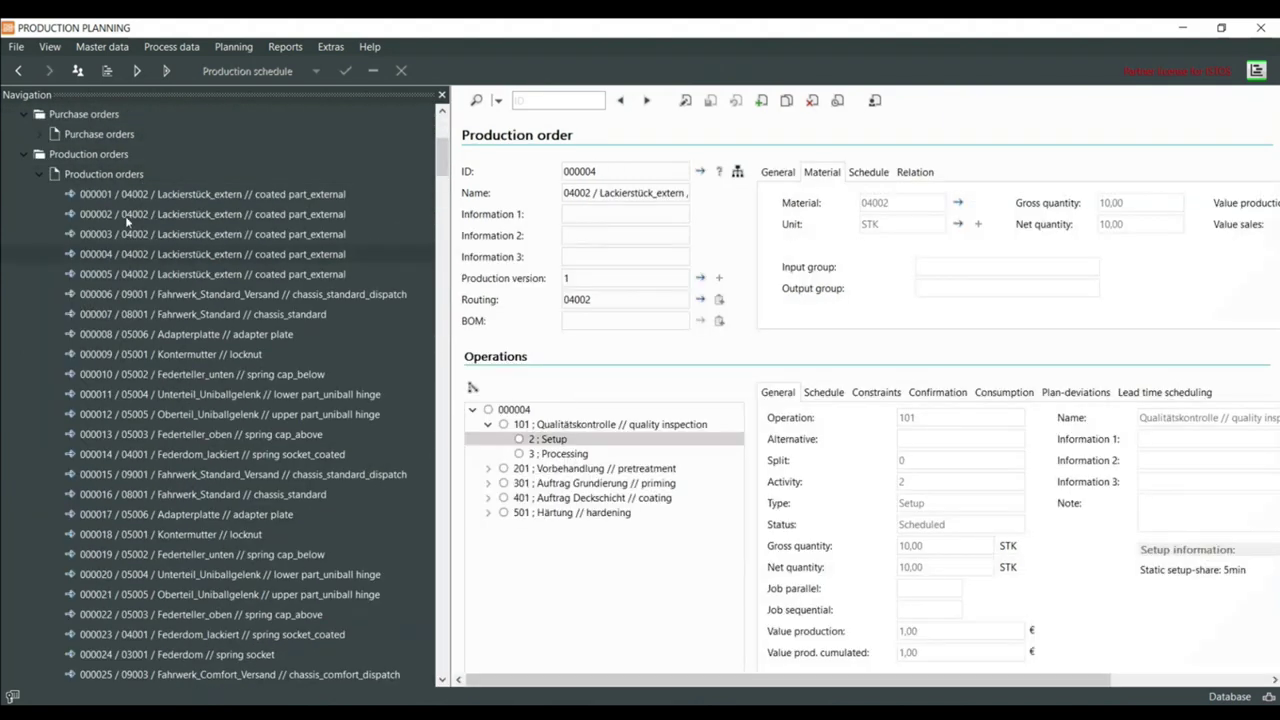
scroll(125, 215, up, 2)
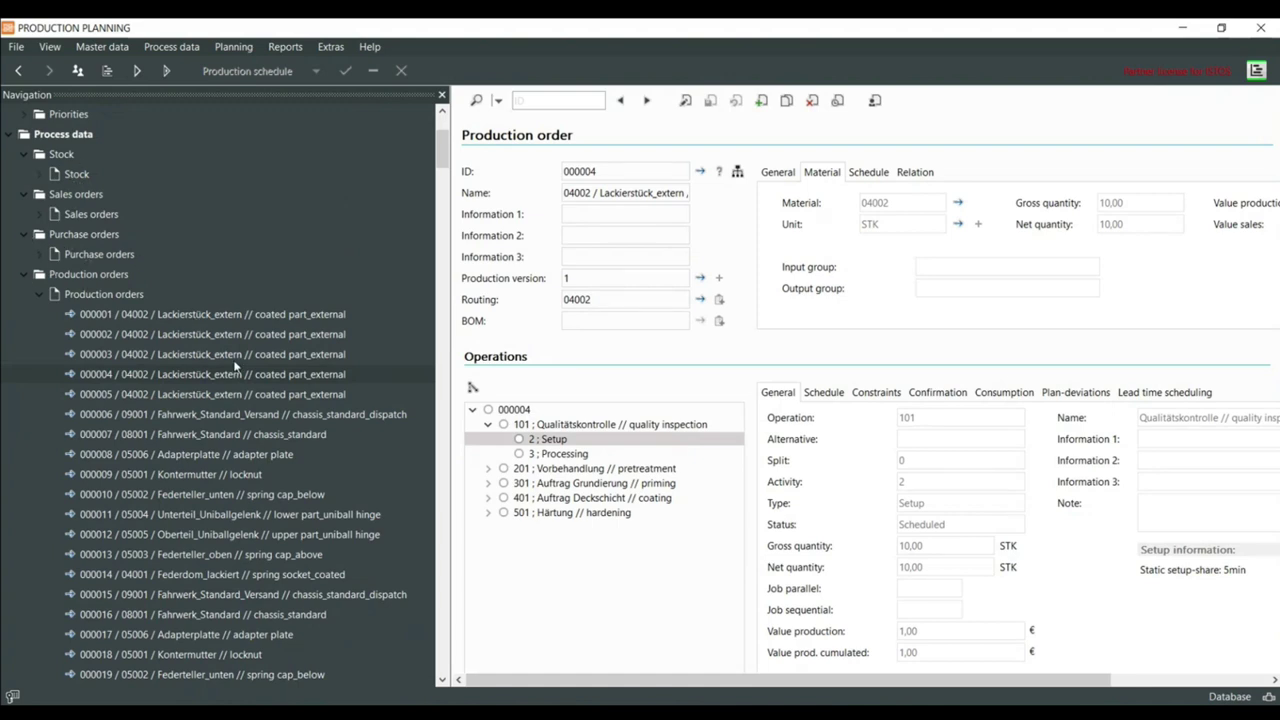
Review the form for creating a production order, cancel it, and reopen the sales order for external demand 3
click(761, 100)
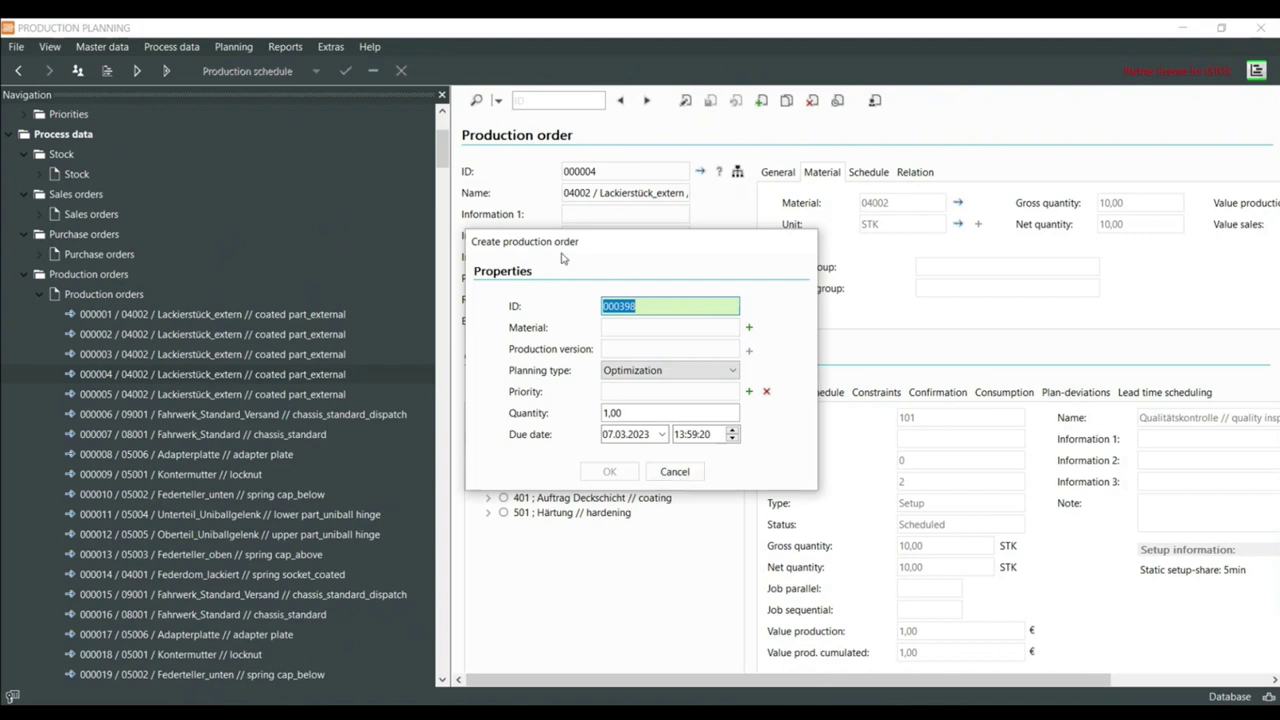
click(675, 471)
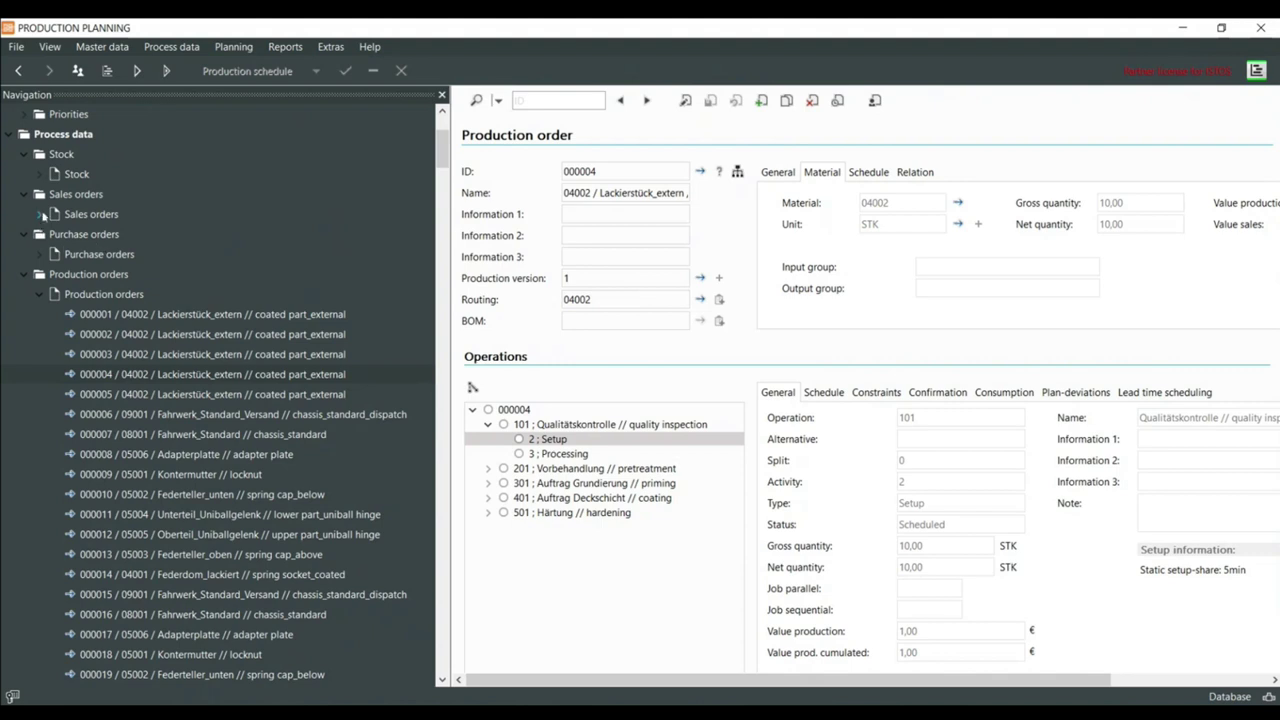
click(102, 216)
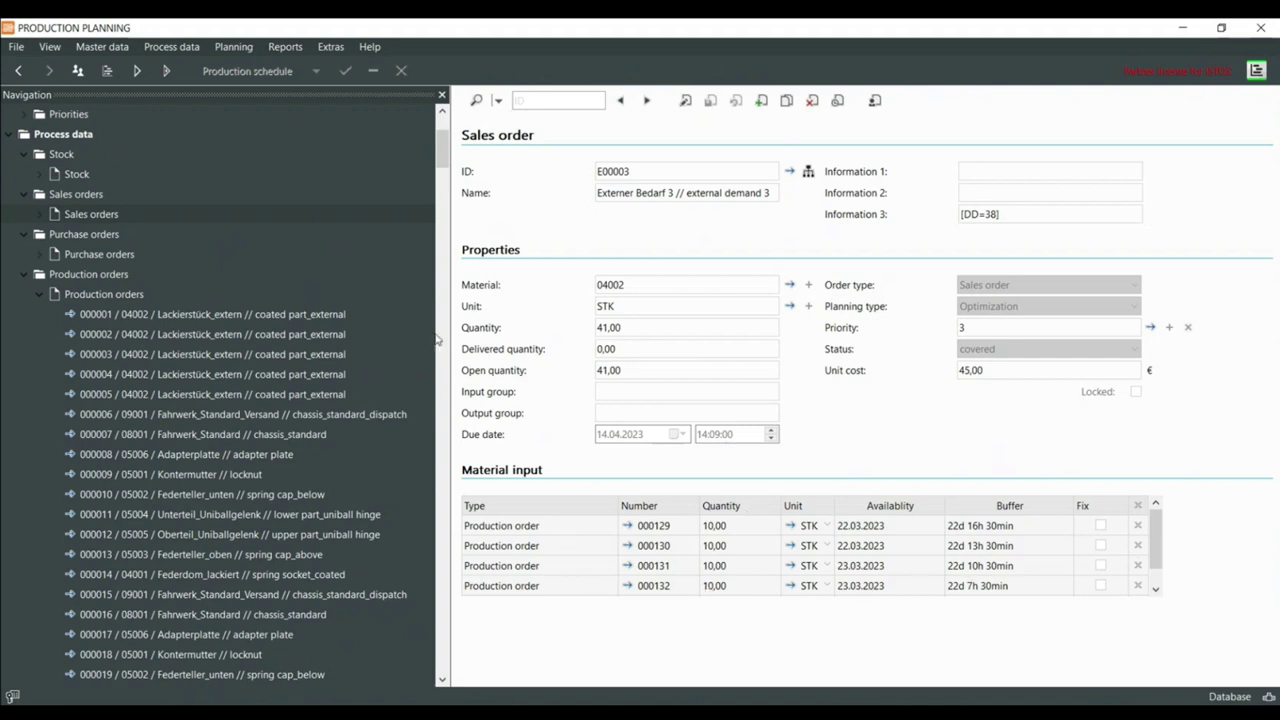
Collapse the Master data, Process data and Planning groups in the navigation and expand Reports
scroll(287, 460, down, 3)
scroll(287, 460, up, 4)
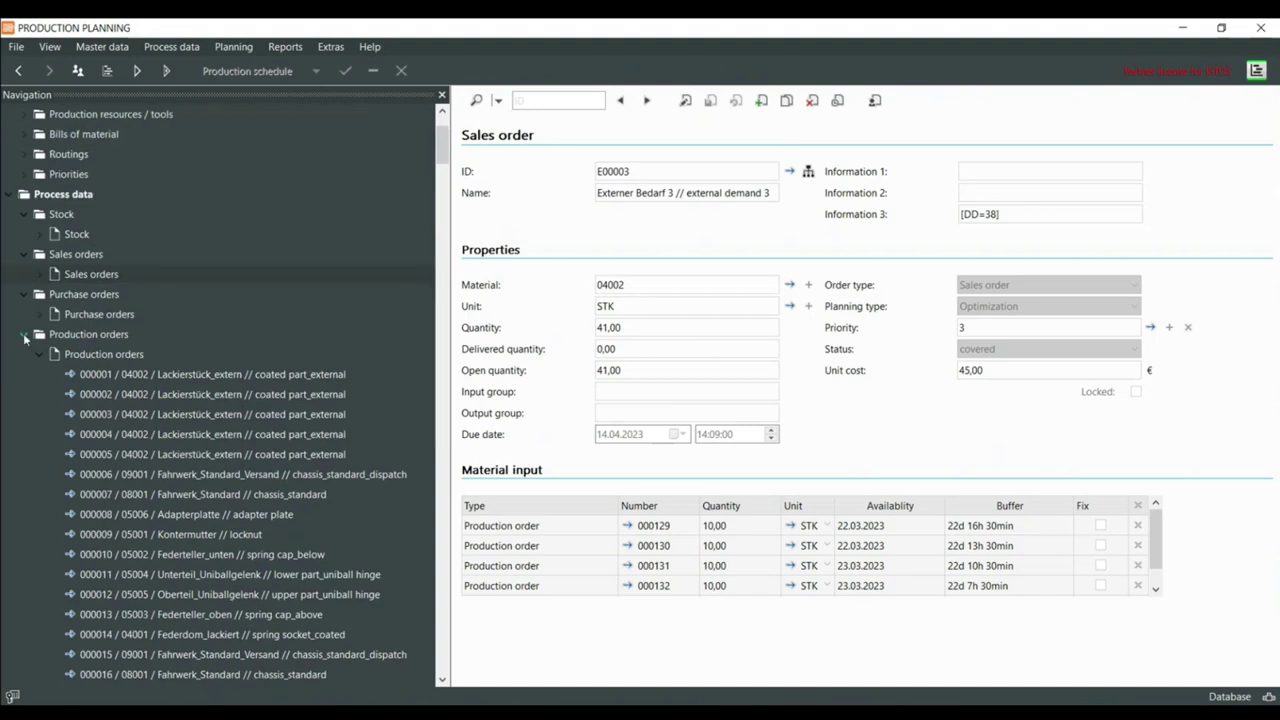
click(14, 200)
click(10, 335)
click(10, 116)
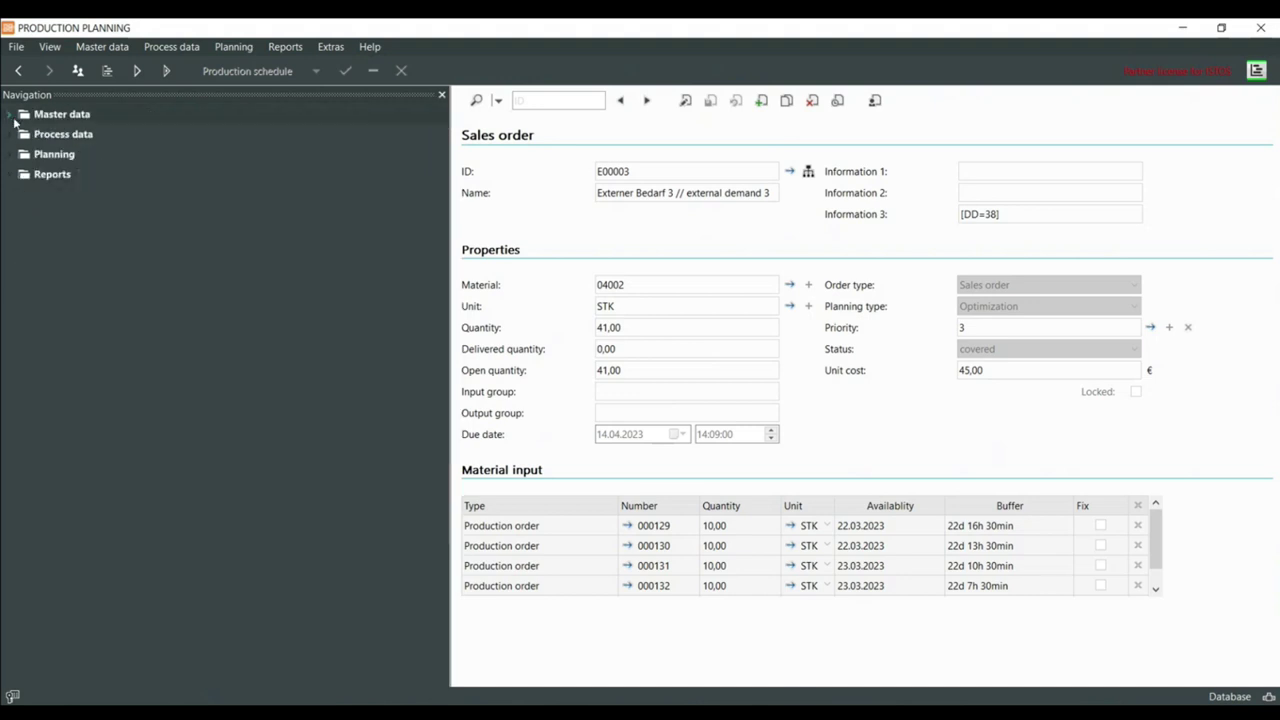
click(12, 177)
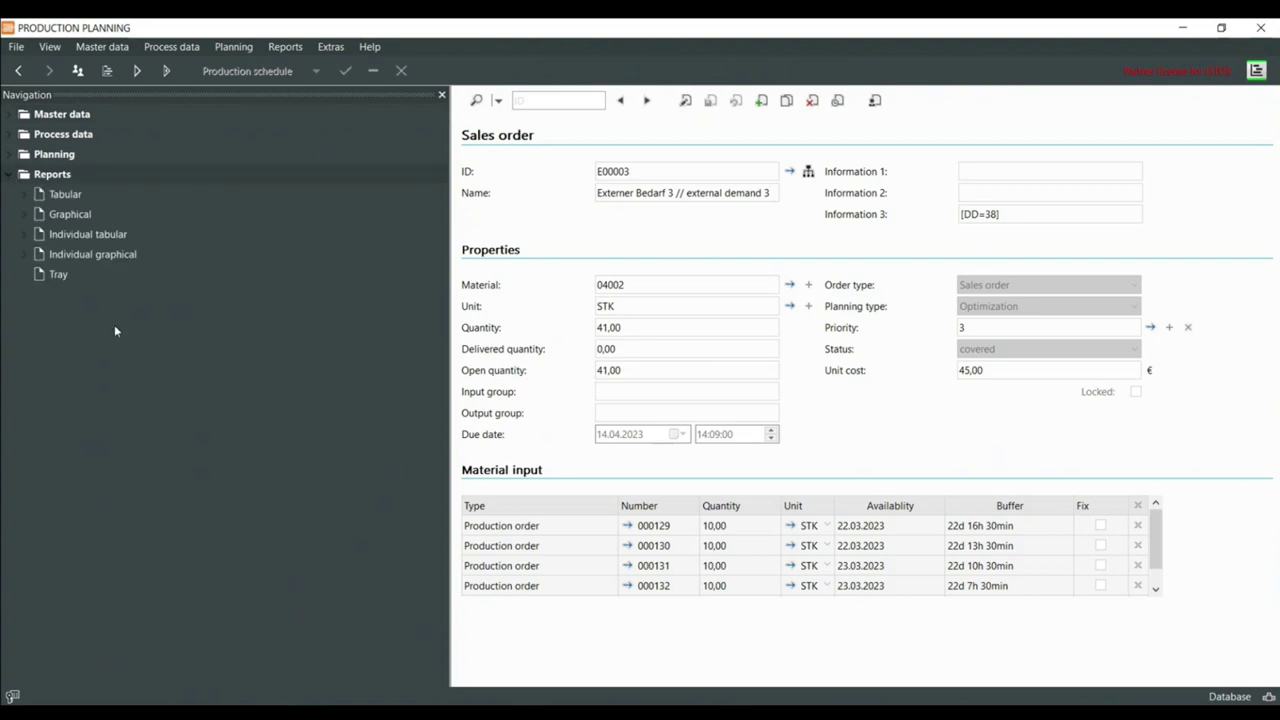
Browse the list of tabular reports and collapse it
click(24, 200)
scroll(31, 115, down, 2)
click(34, 114)
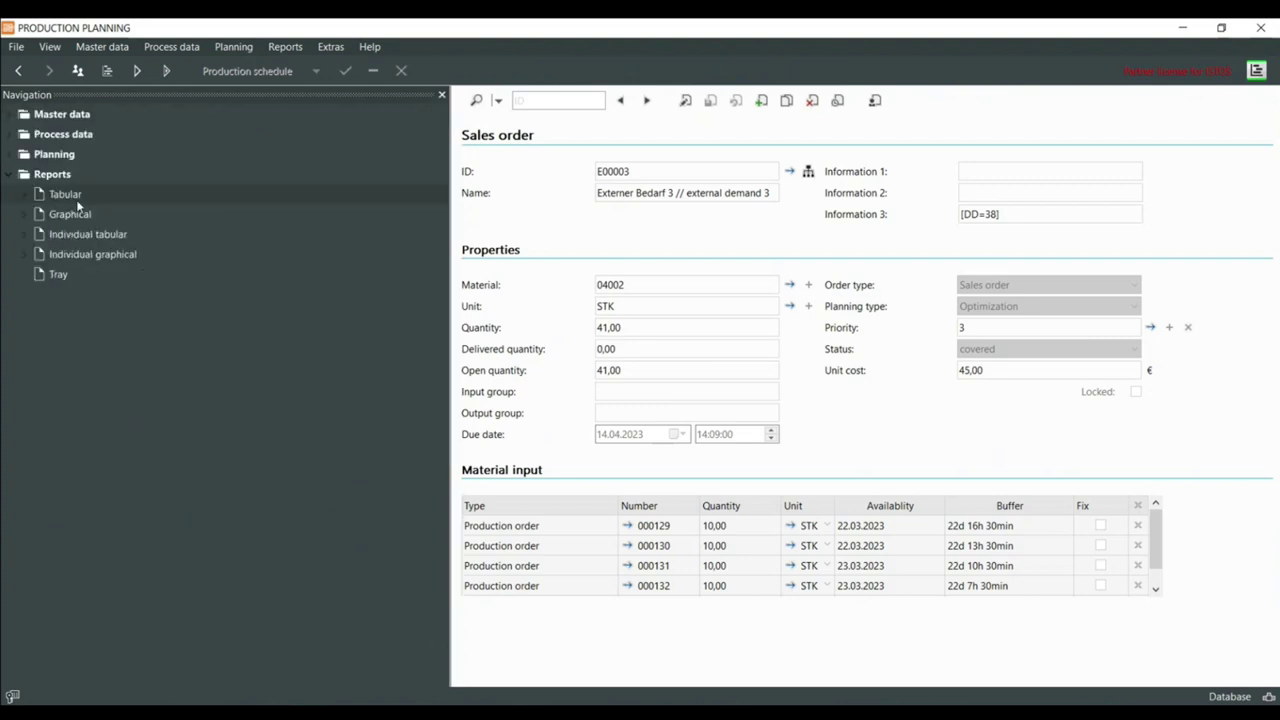
Open the graphical Utilization report and set its resource type to Work center groups
click(24, 215)
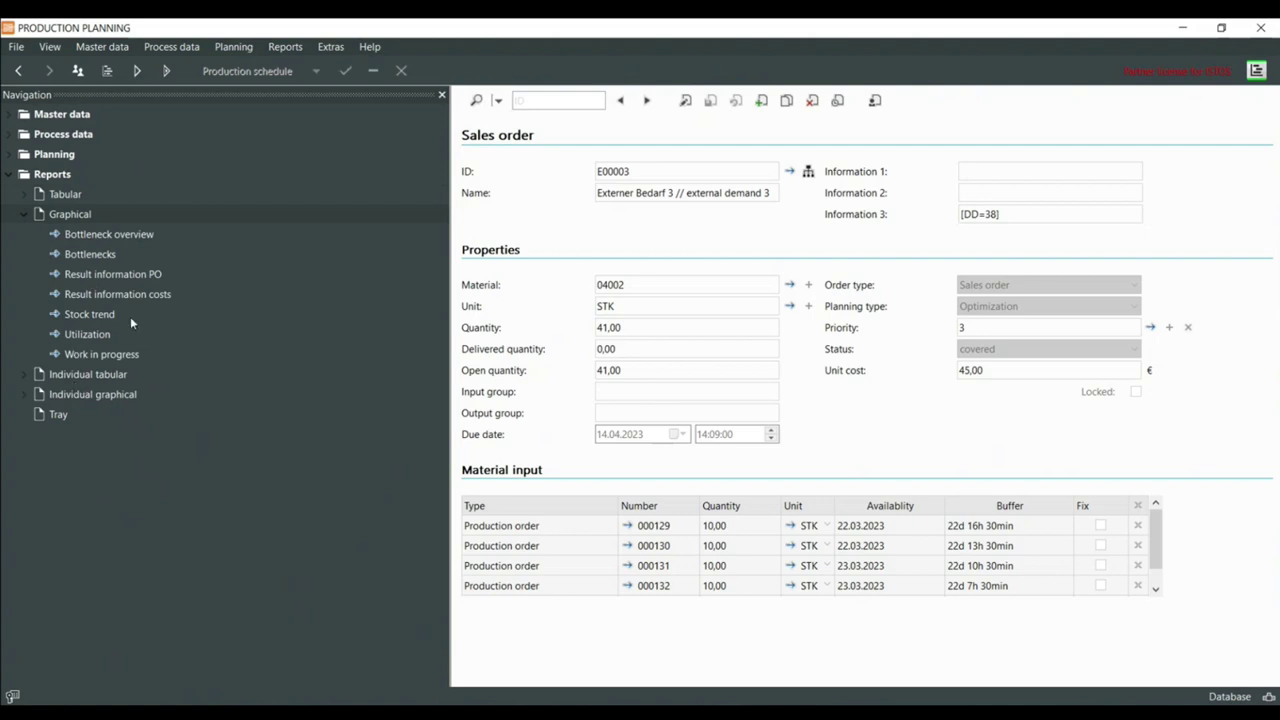
click(75, 335)
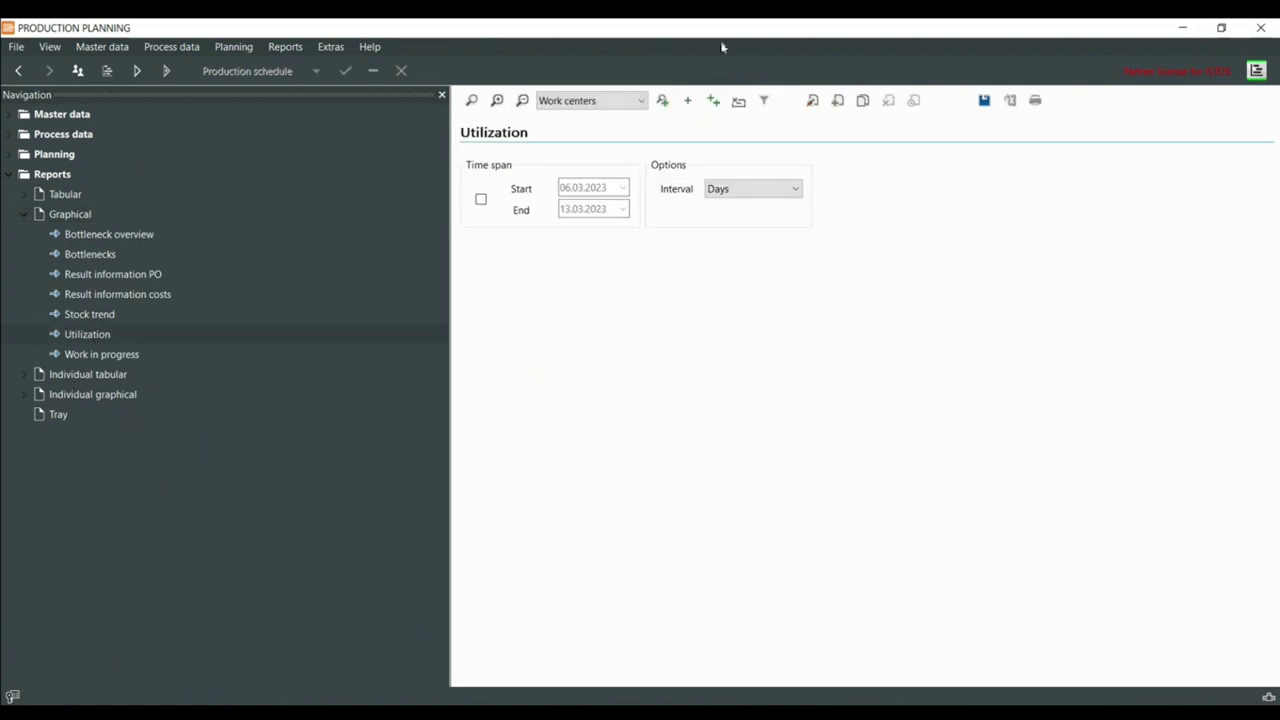
click(640, 104)
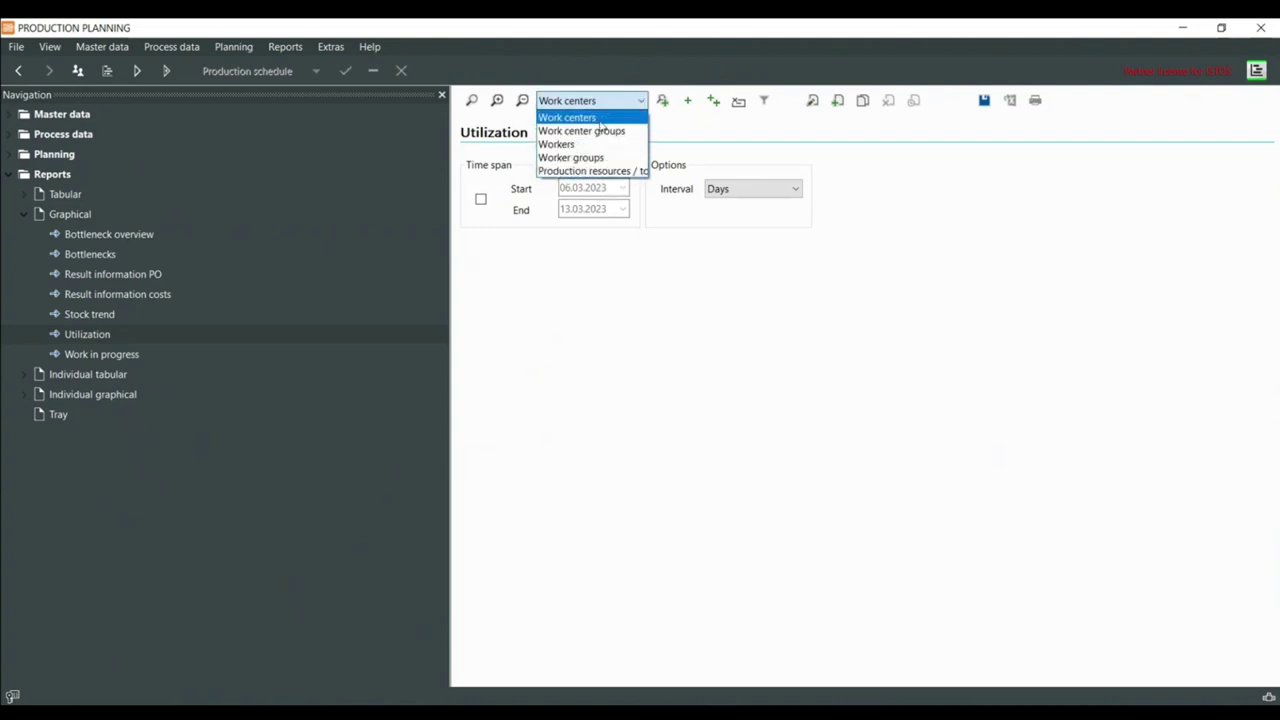
click(600, 131)
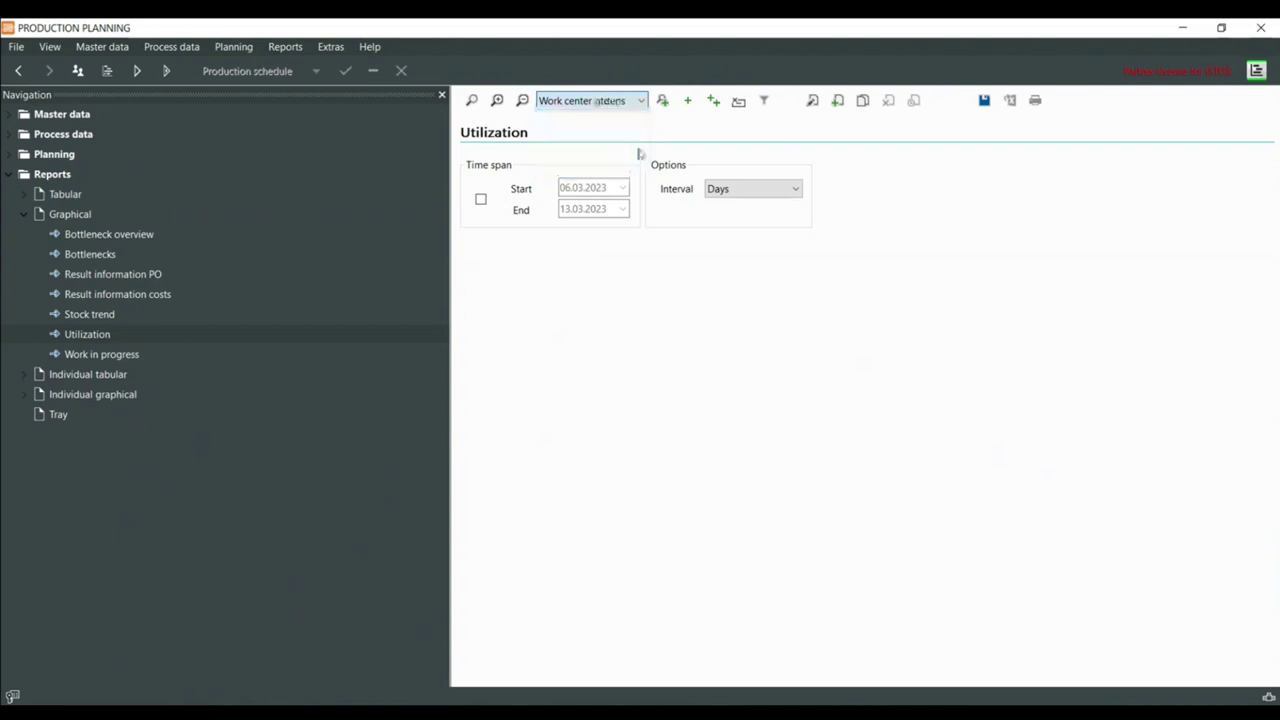
click(688, 101)
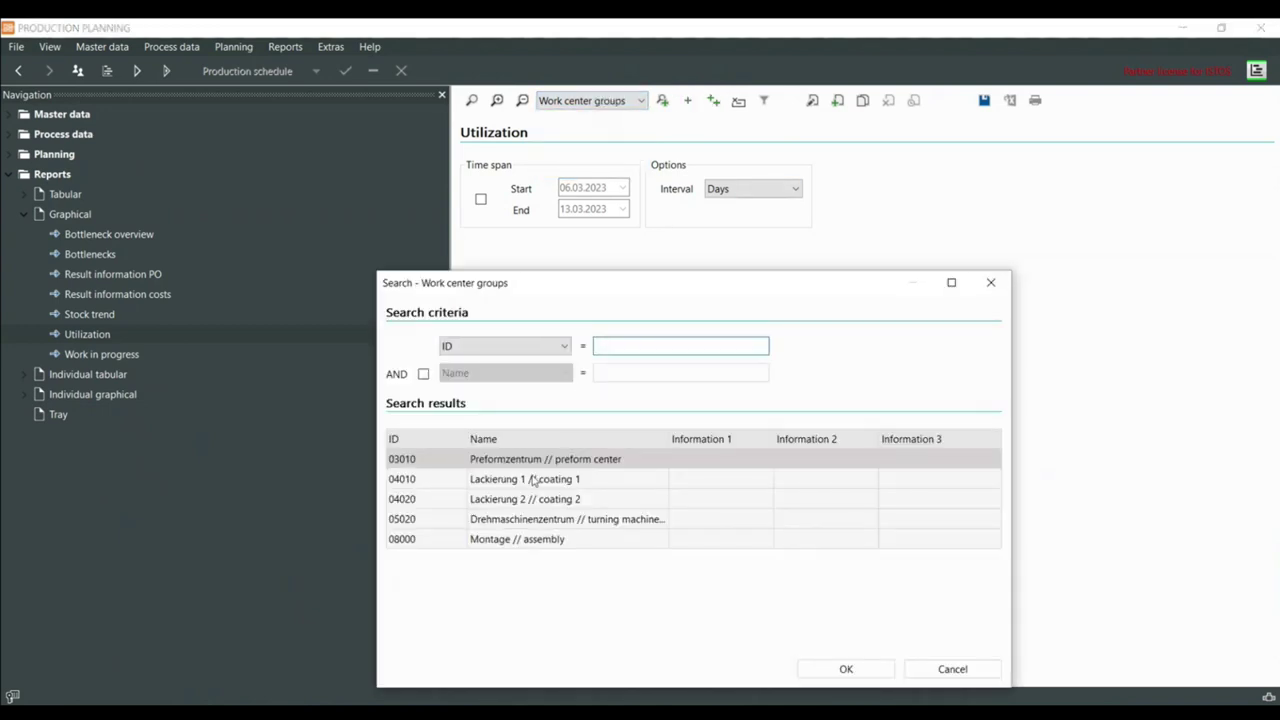
drag(577, 291, 551, 214)
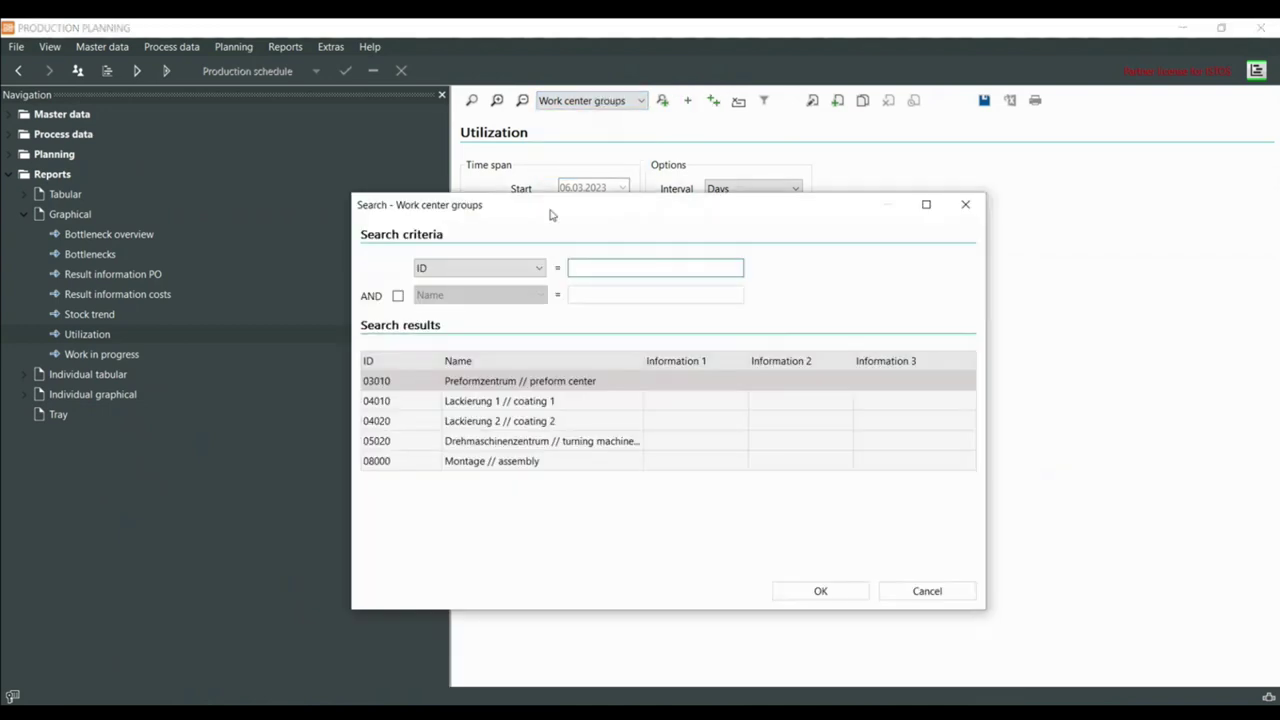
click(966, 203)
Load all work center groups into the Utilization report and set the interval to Weeks
click(713, 101)
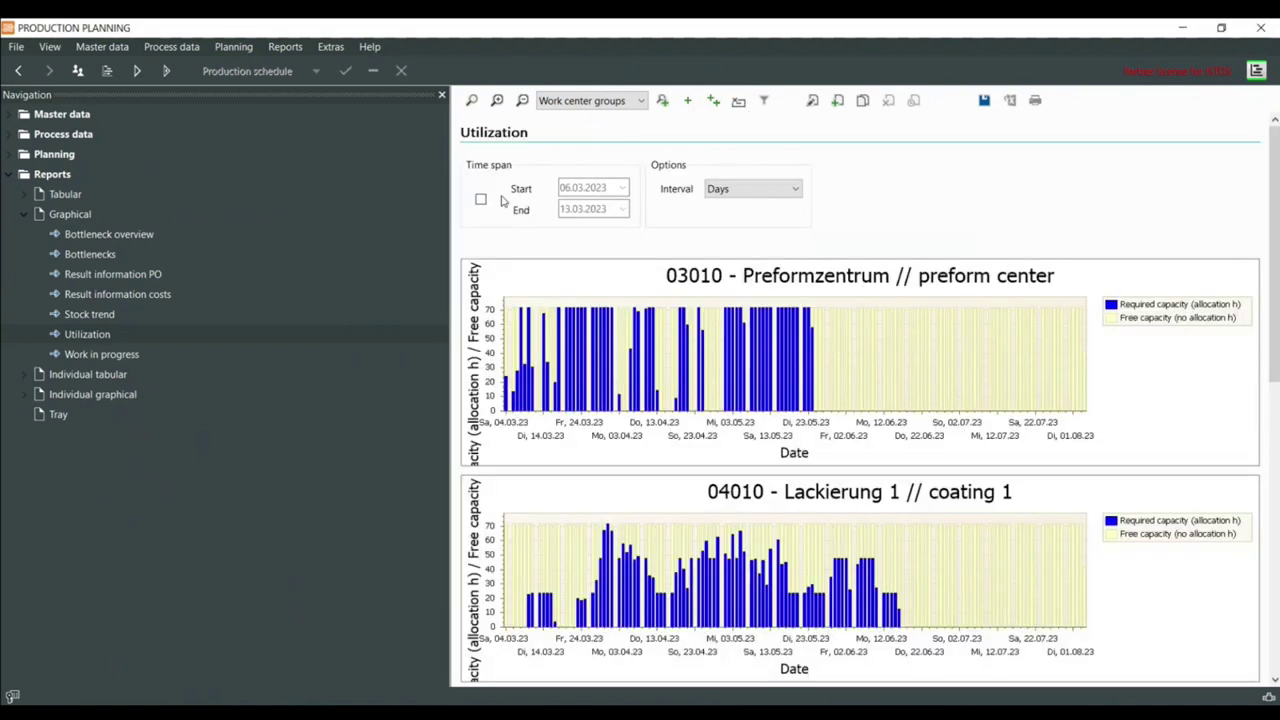
click(762, 192)
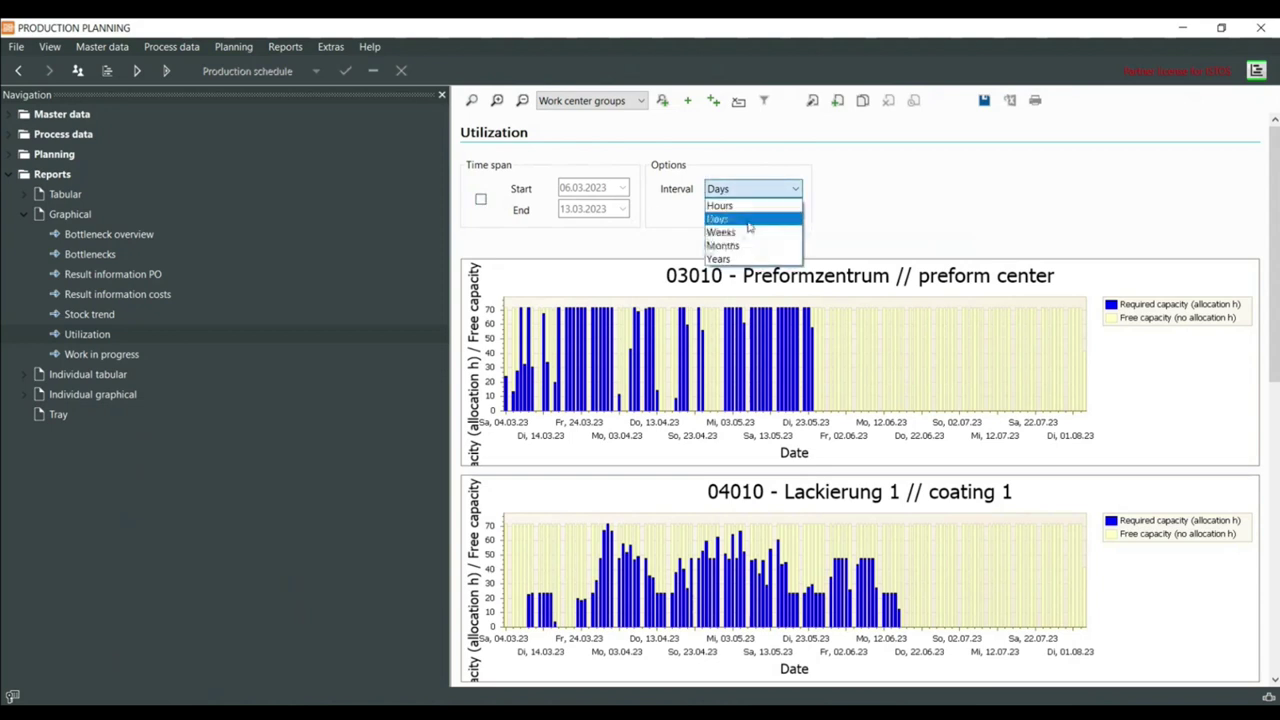
click(754, 233)
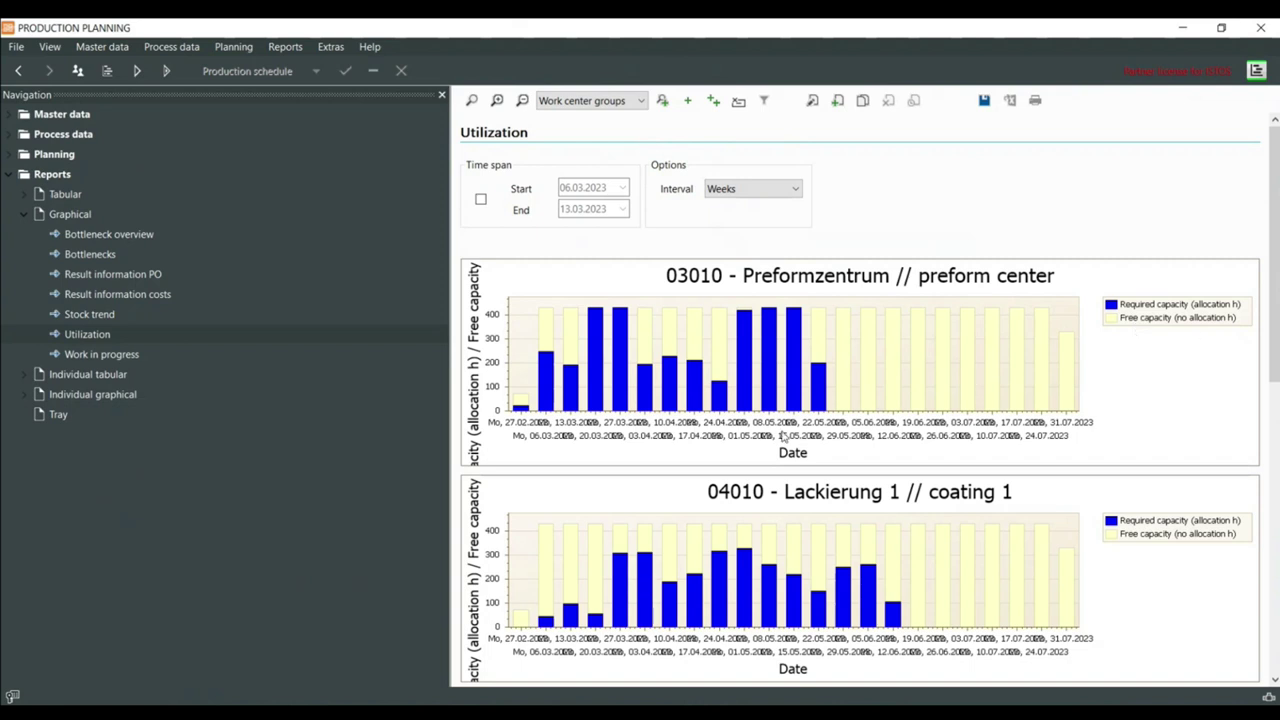
Examine the weekly utilization chart of preform center group 03010 around April 2023 in detail
scroll(691, 447, up, 3)
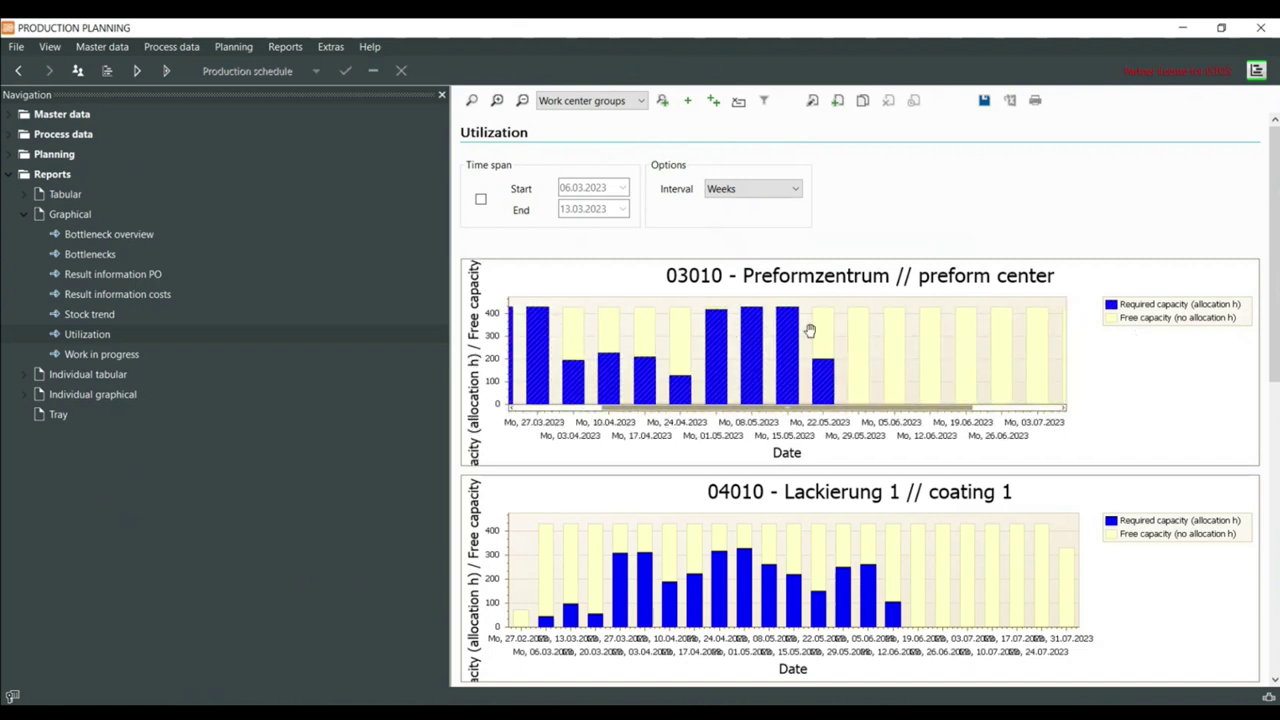
scroll(775, 371, up, 5)
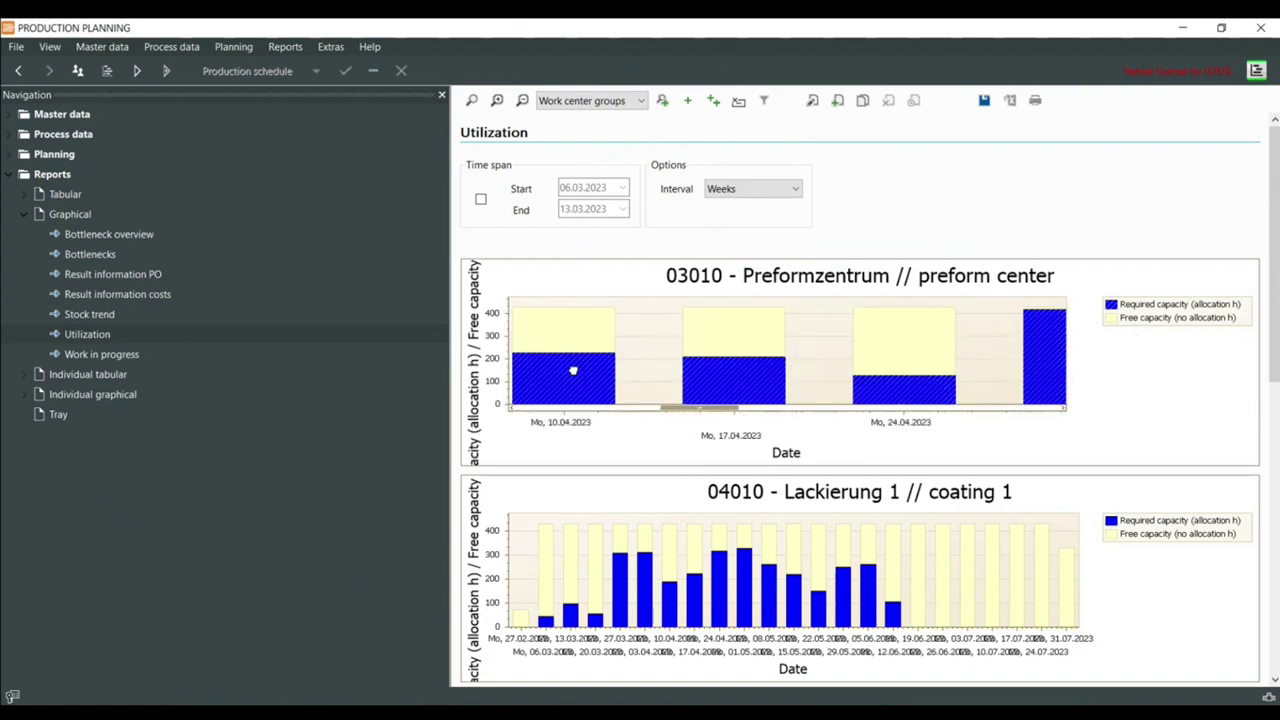
drag(781, 371, 709, 394)
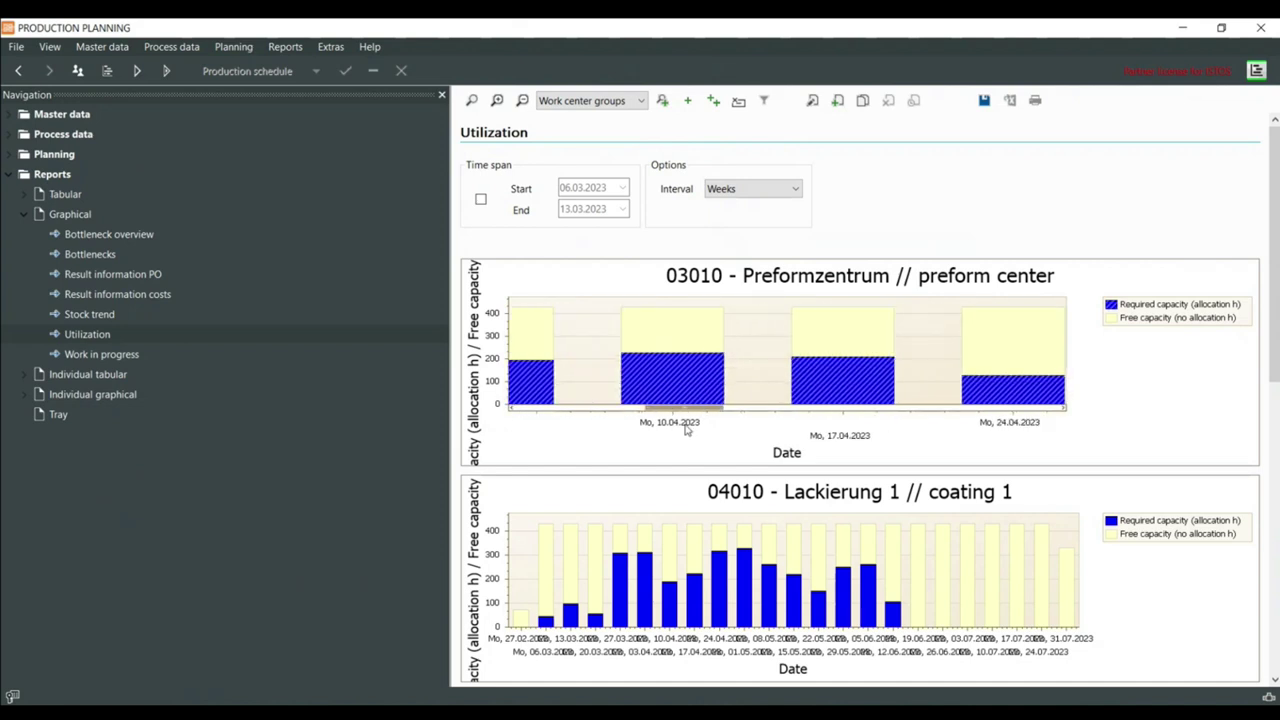
drag(649, 383, 677, 418)
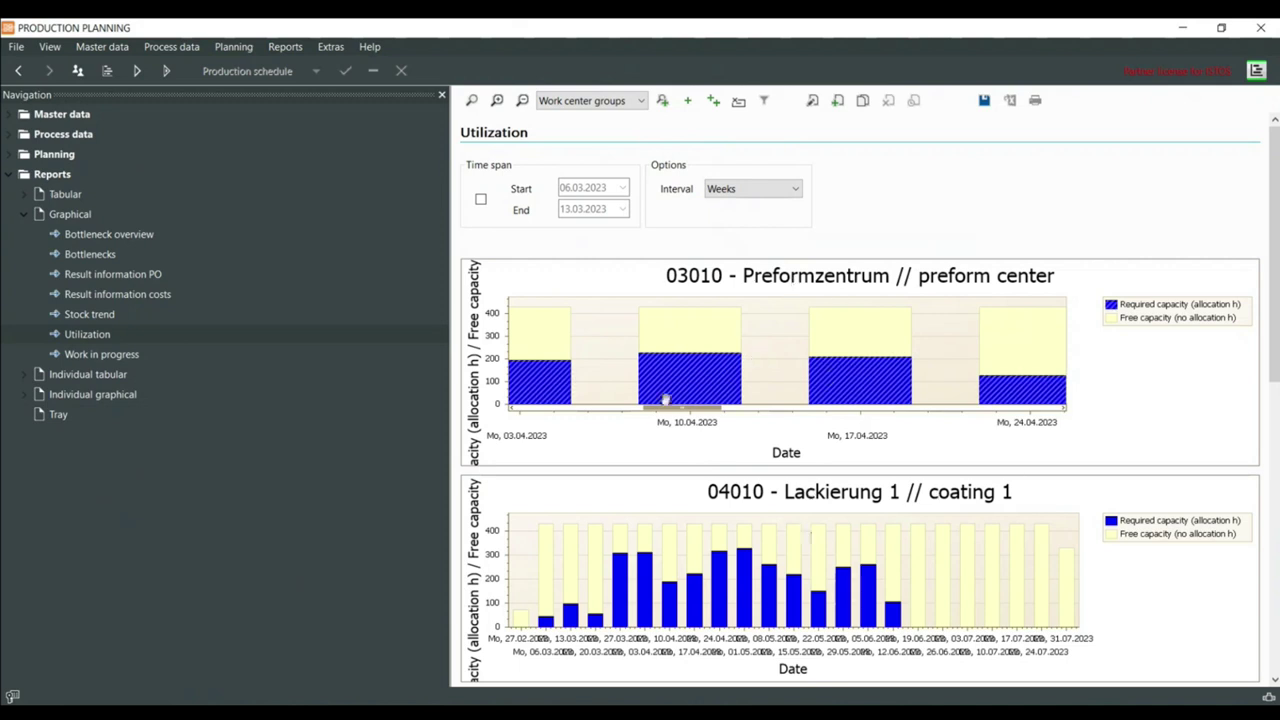
Switch the Utilization report to Work centers, load all of them and set the interval to Days
click(646, 102)
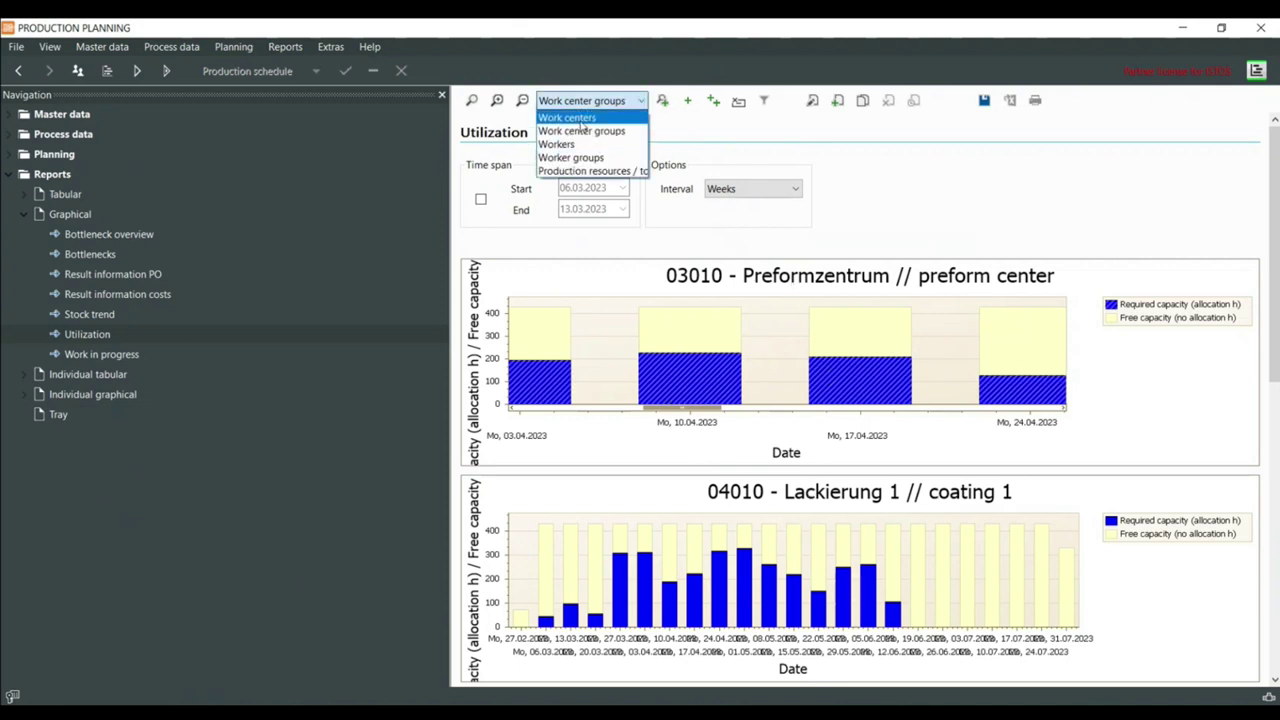
click(567, 117)
click(713, 102)
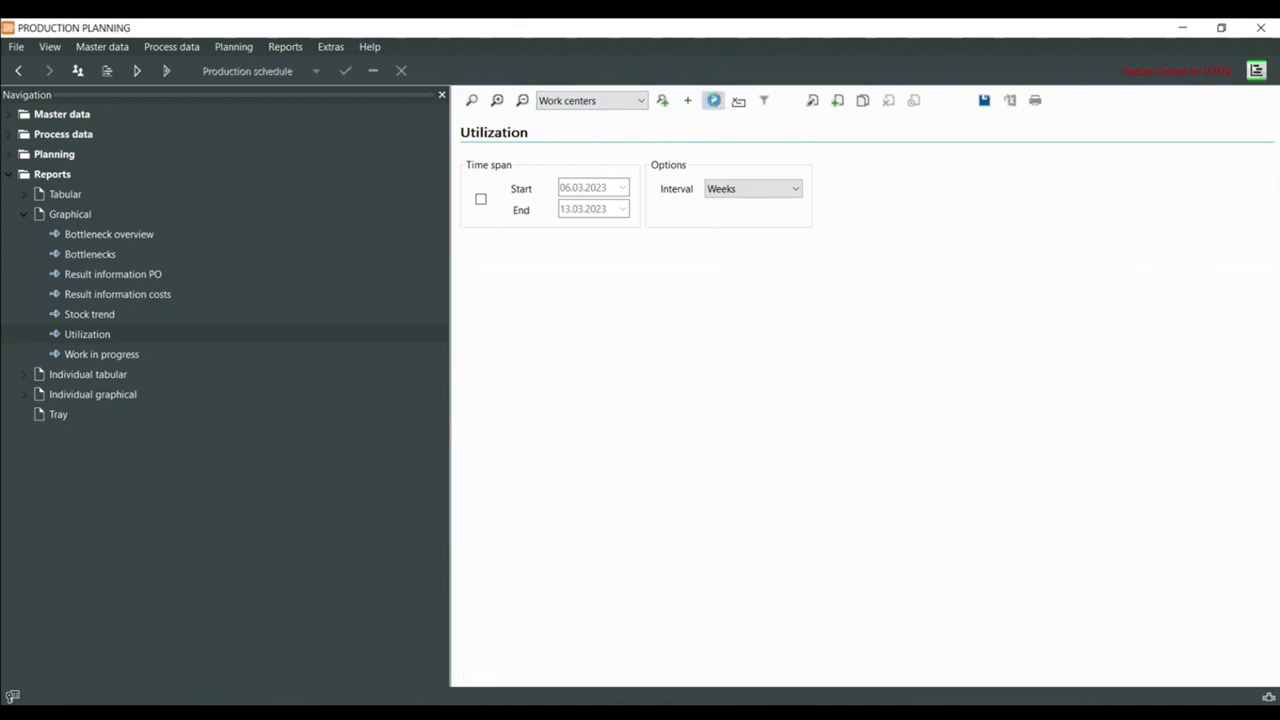
click(757, 188)
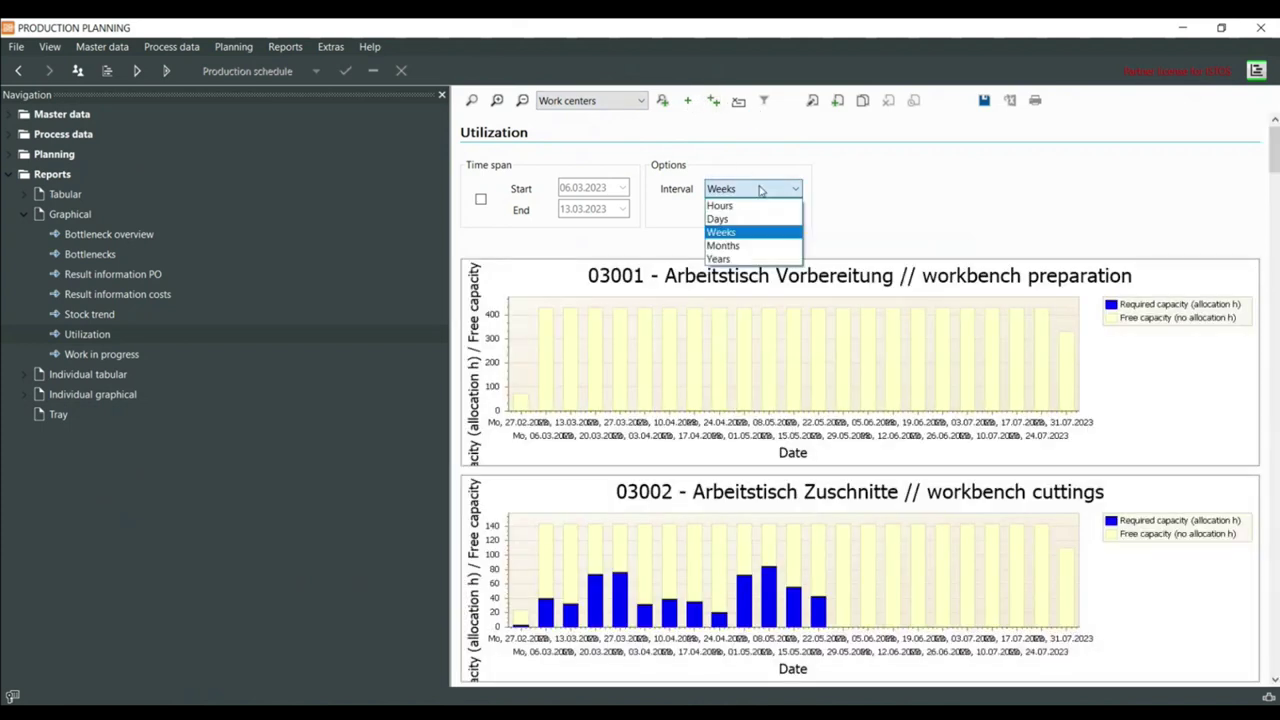
click(725, 218)
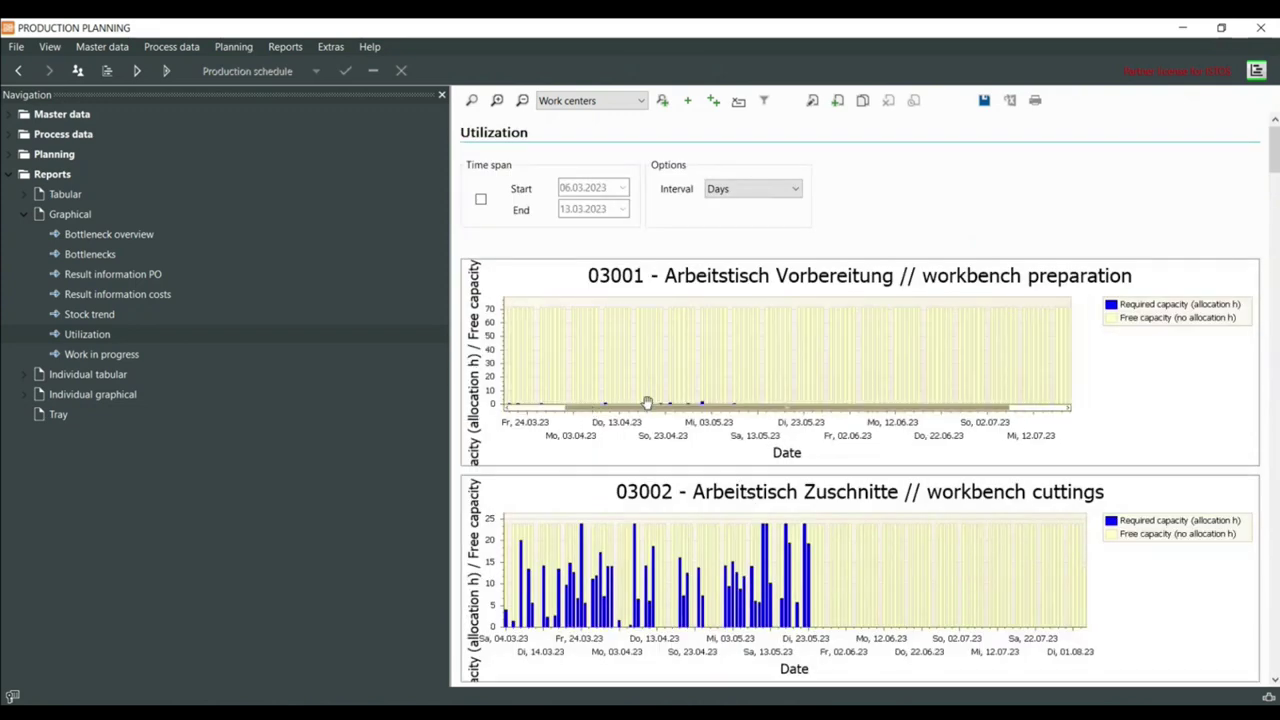
Examine the daily utilization charts of the individual work centers, focusing on preform center 02 in late April and May 2023
scroll(647, 403, up, 5)
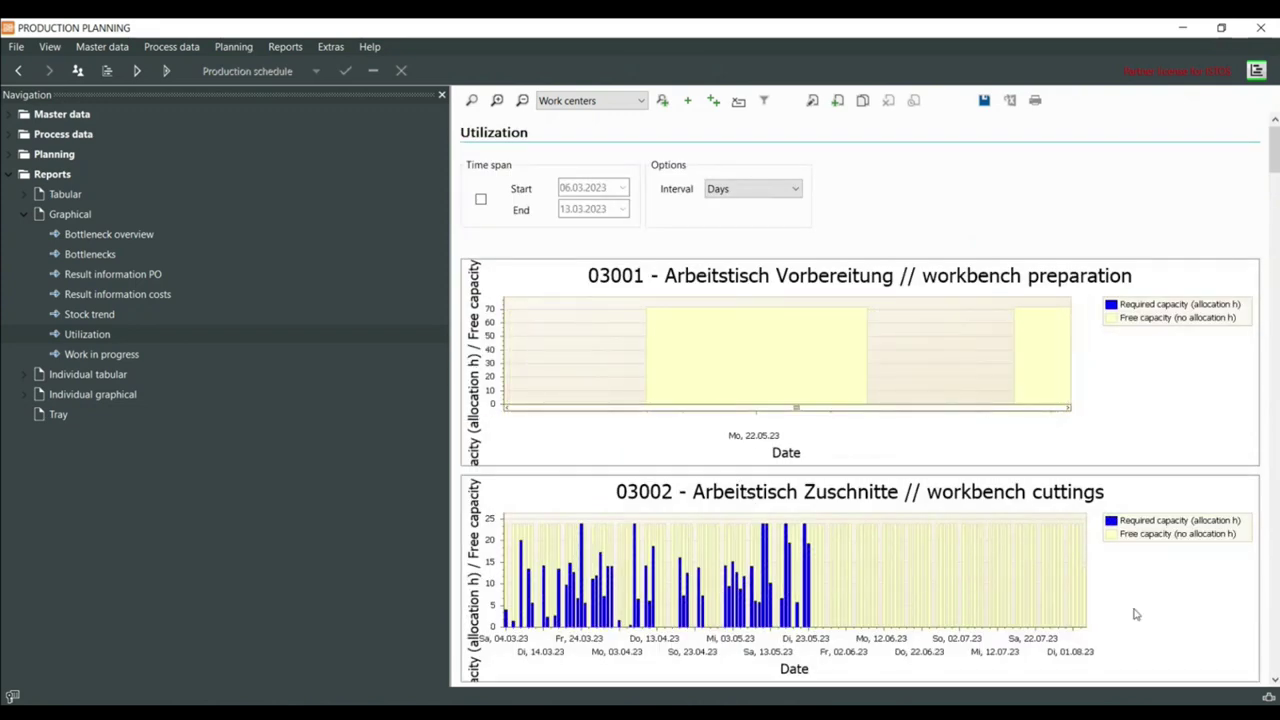
scroll(668, 600, up, 2)
drag(1274, 150, 1274, 225)
scroll(510, 298, up, 3)
scroll(629, 297, up, 5)
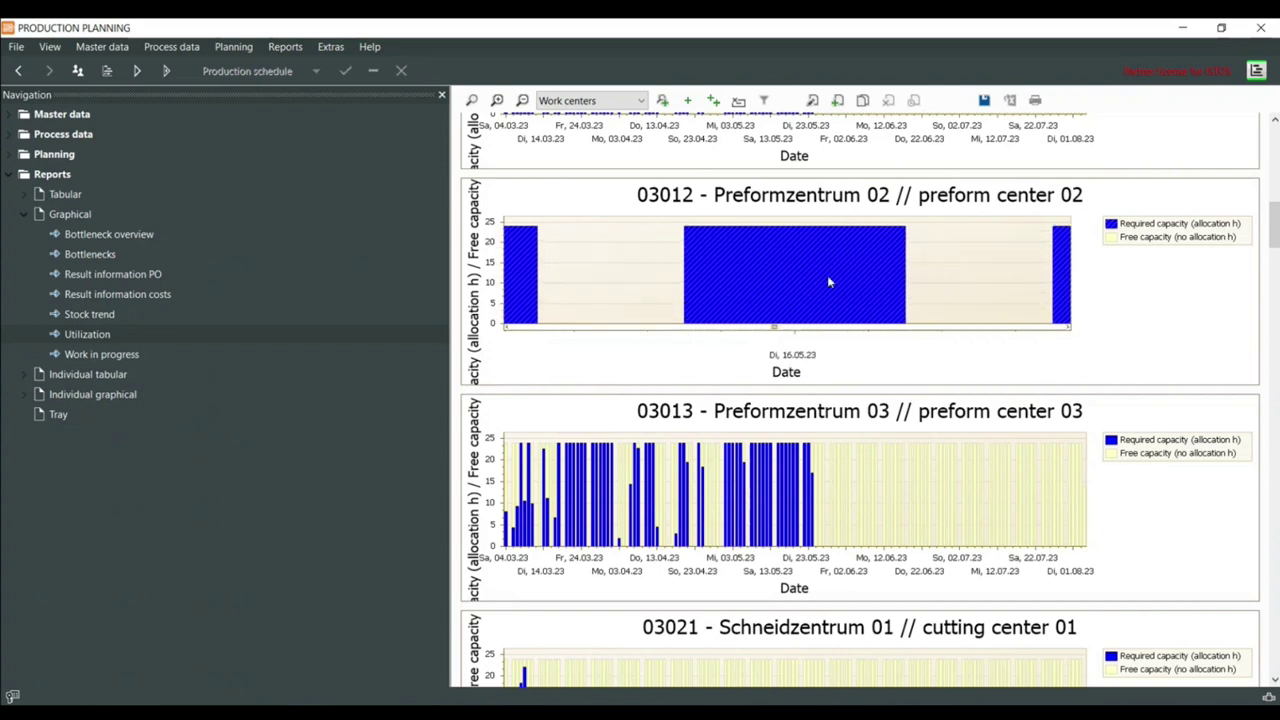
scroll(830, 280, down, 4)
drag(743, 300, 920, 257)
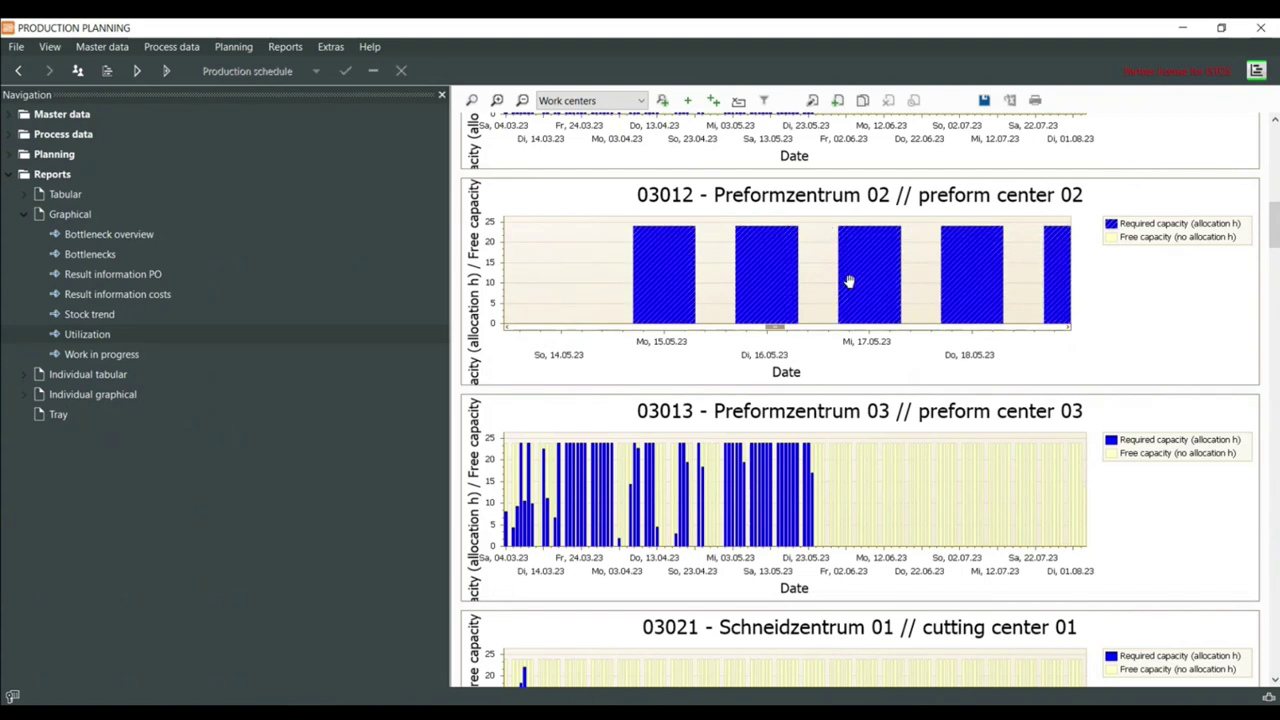
drag(733, 308, 963, 306)
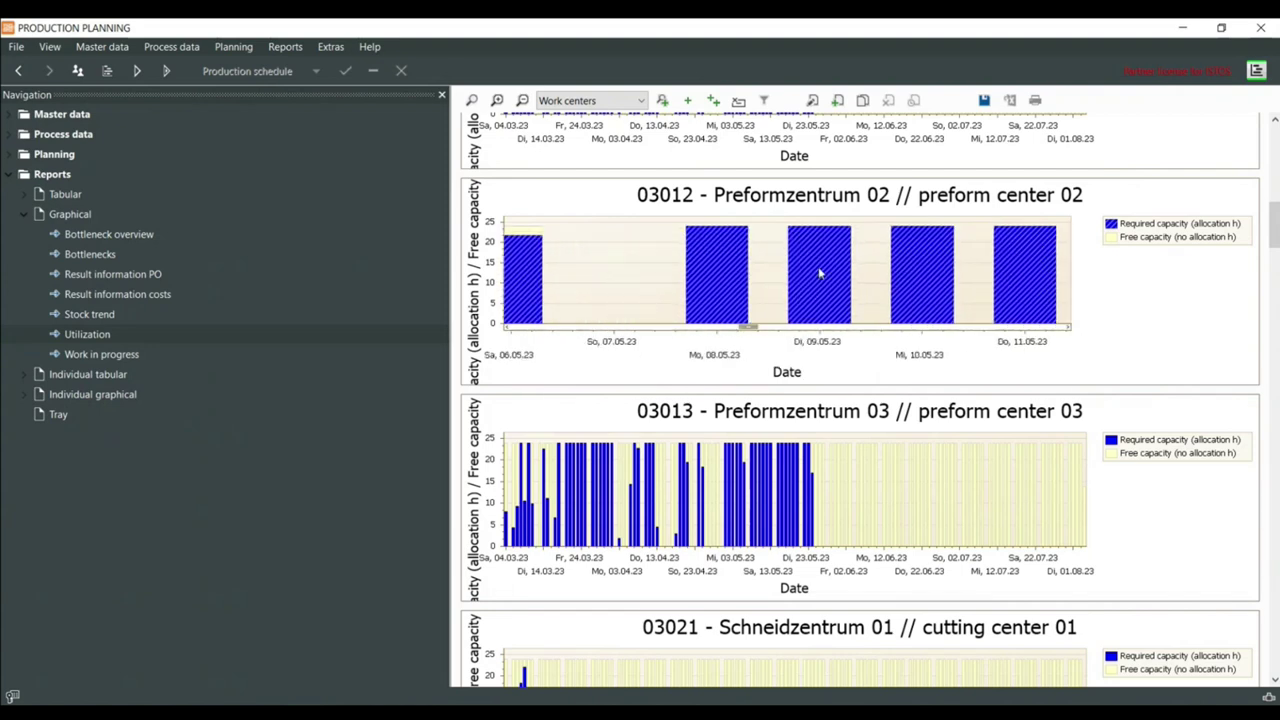
drag(755, 329, 709, 329)
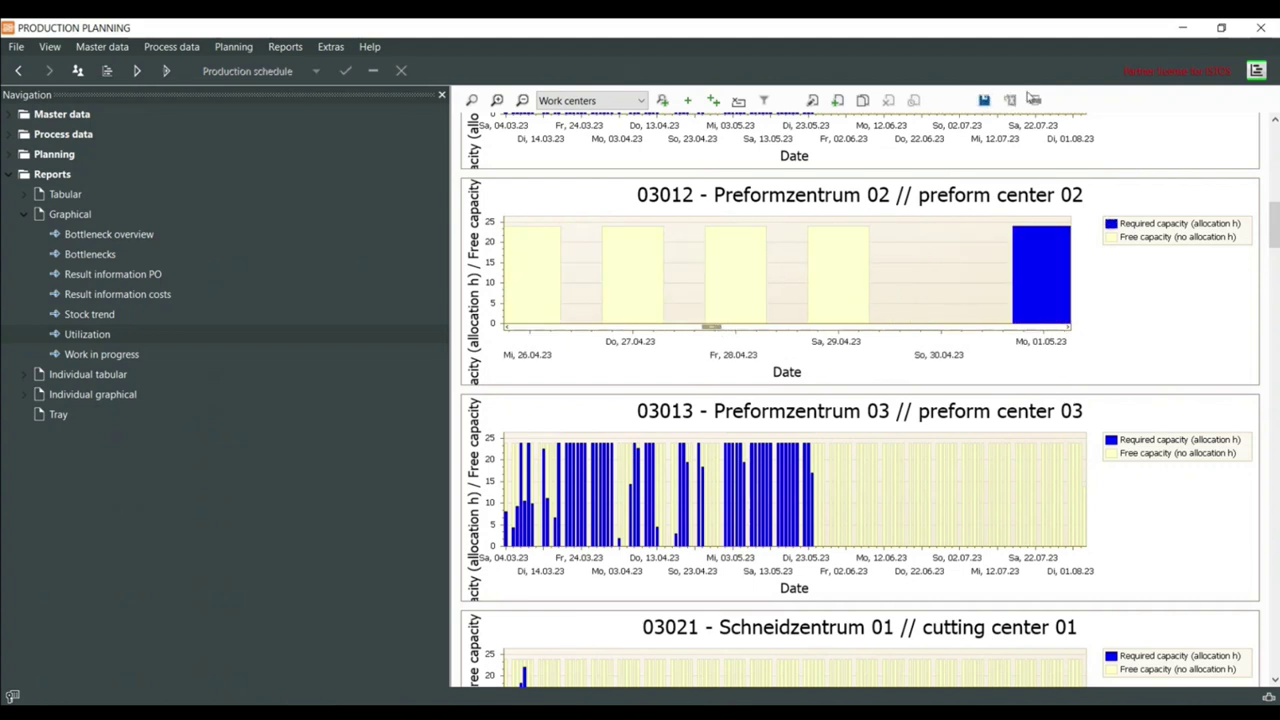
Review the image file formats offered for exporting the Utilization report and cancel the export
click(1033, 99)
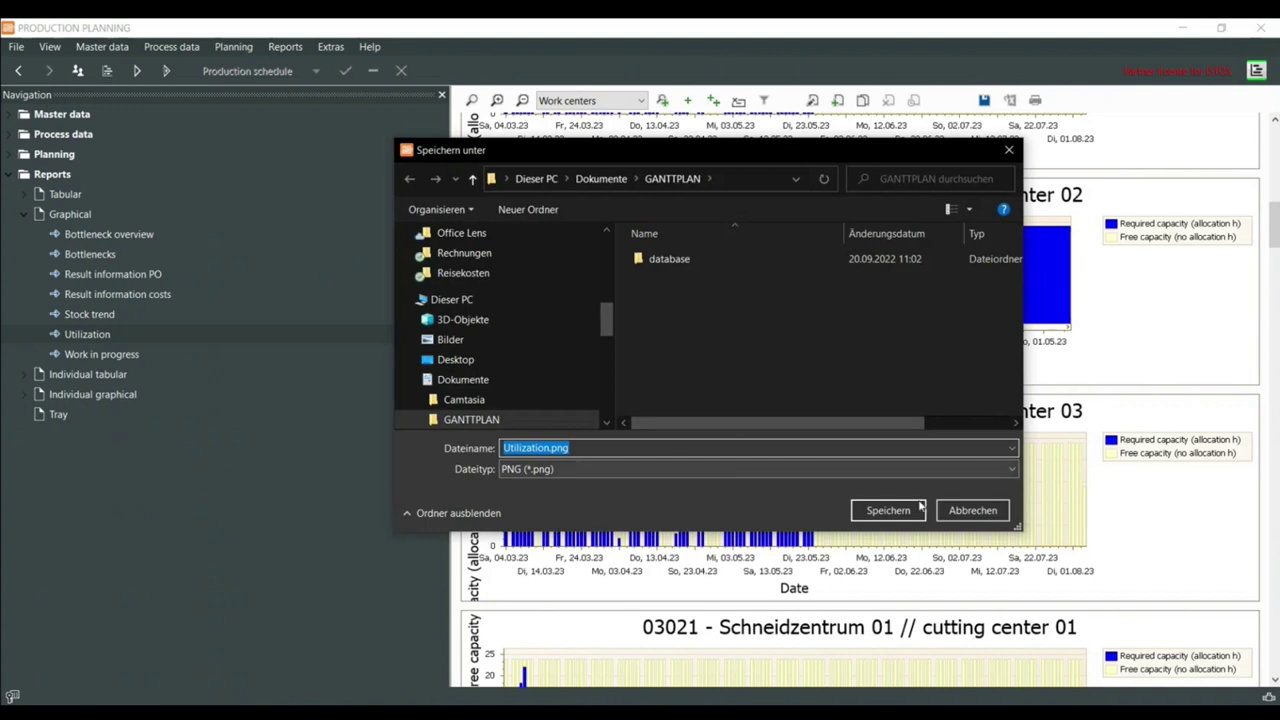
click(801, 470)
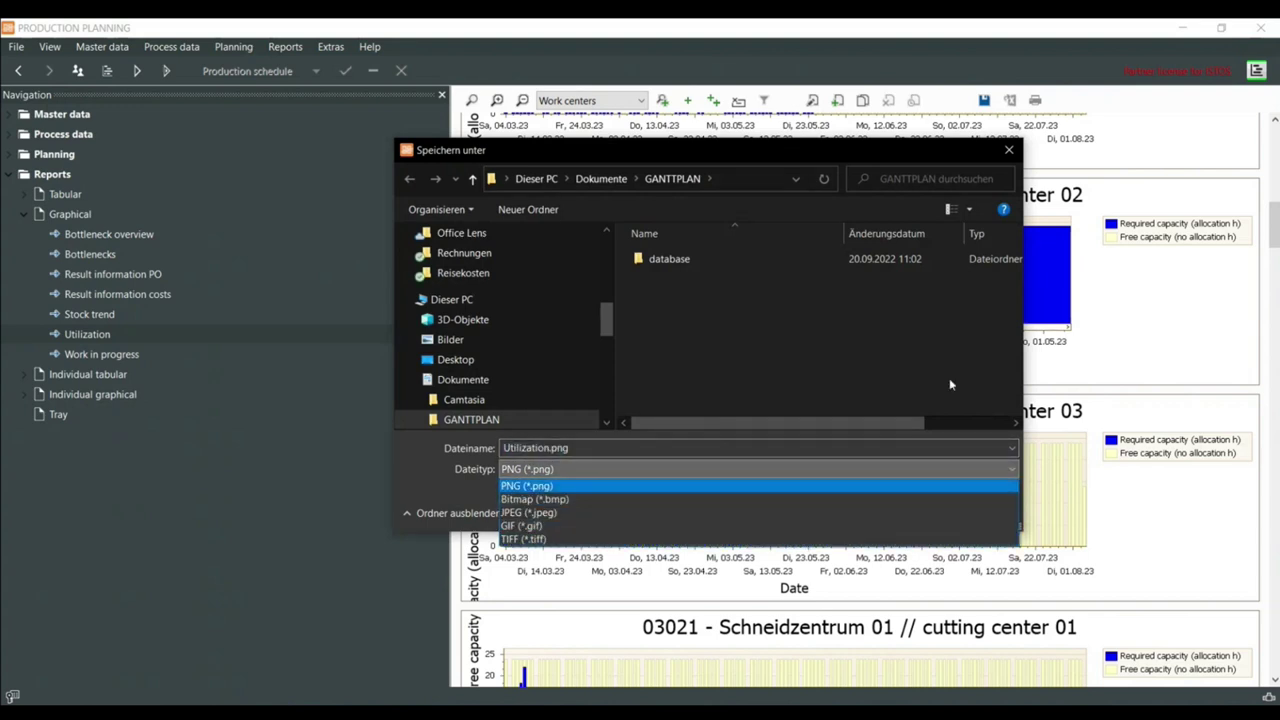
click(963, 468)
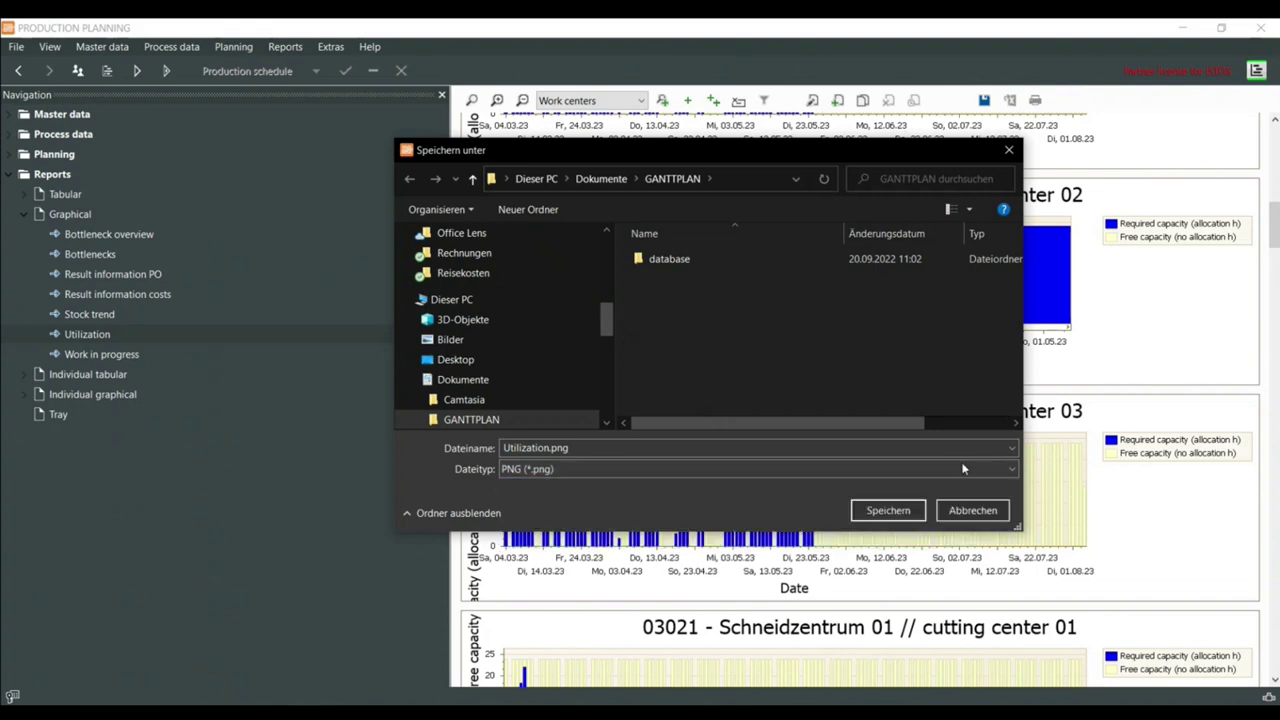
click(971, 510)
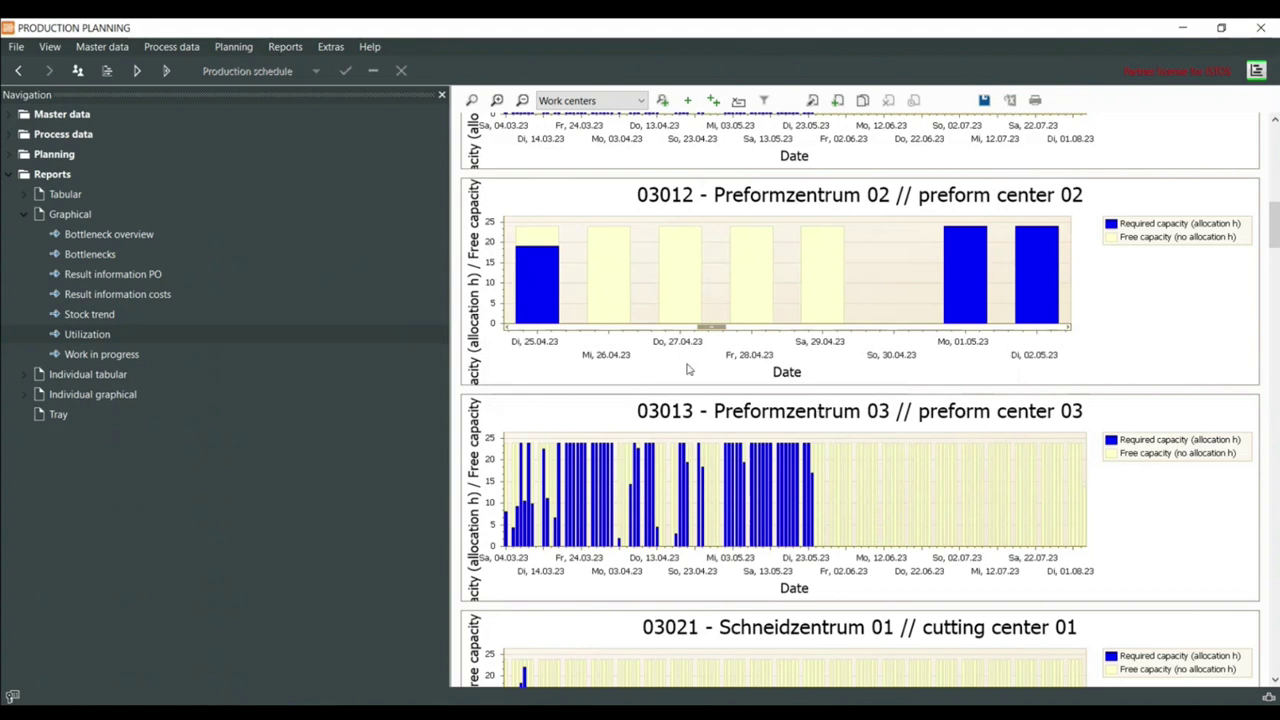
Collapse the Graphical and Reports groups and narrow the navigation pane to fit its entries
click(22, 214)
click(9, 176)
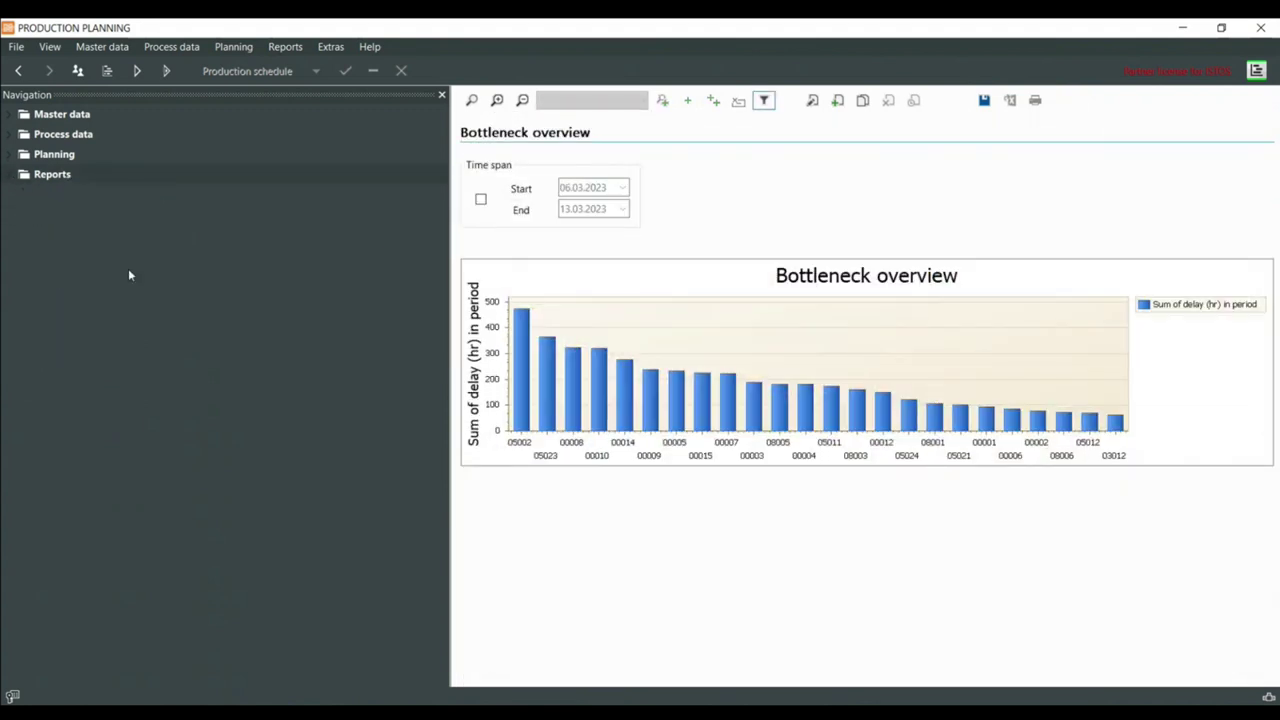
drag(450, 142, 183, 145)
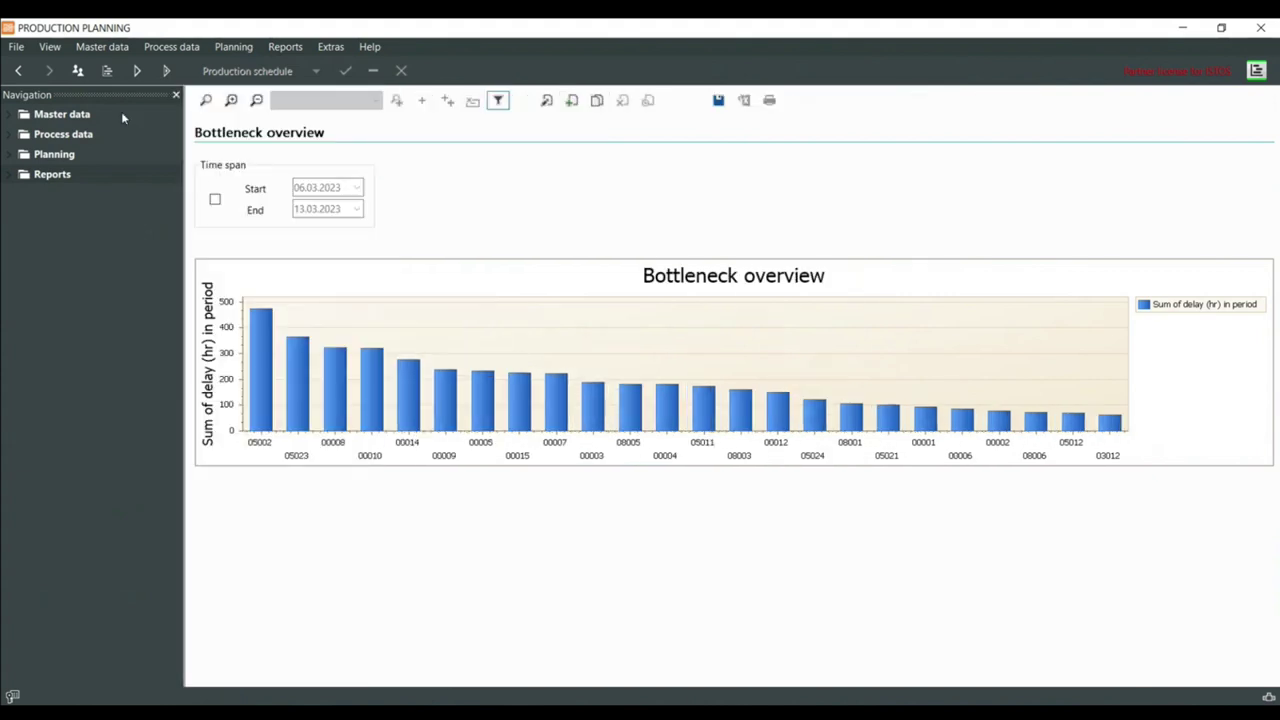
Open the Gantt chart of the production schedule and examine the work center allocations from 8 to 11 March 2023
click(107, 70)
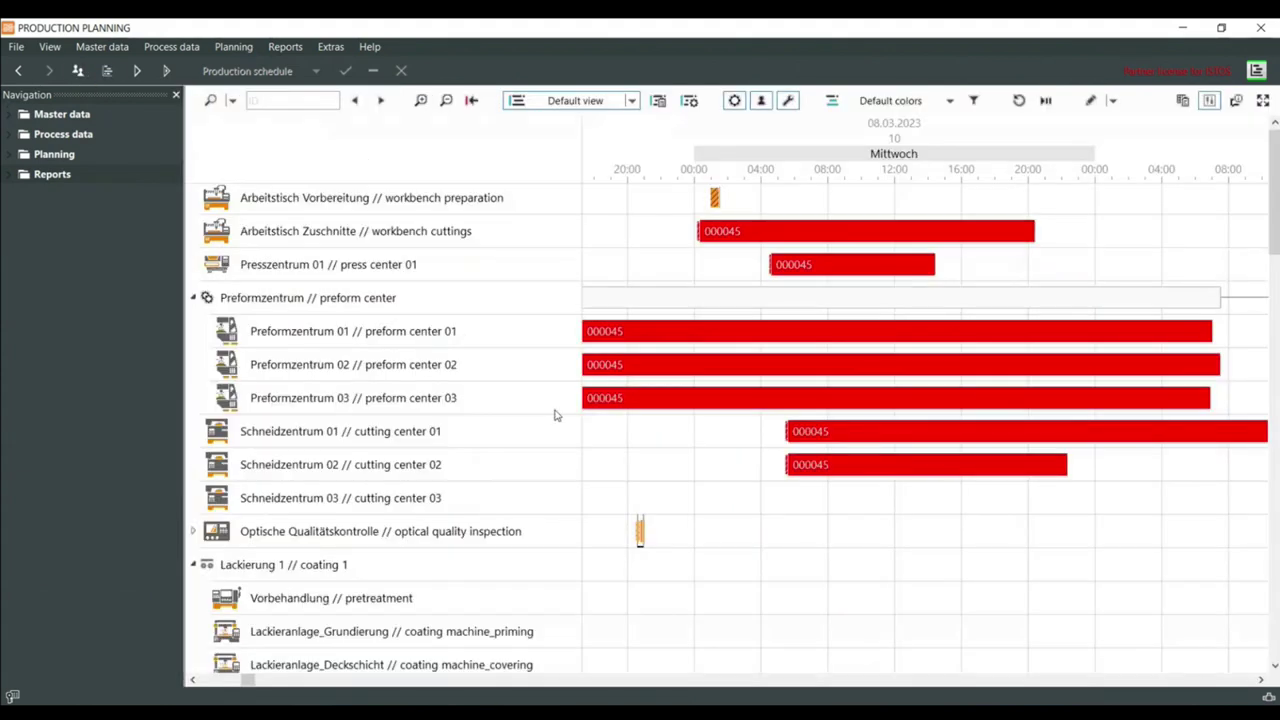
scroll(529, 400, down, 3)
scroll(520, 391, up, 3)
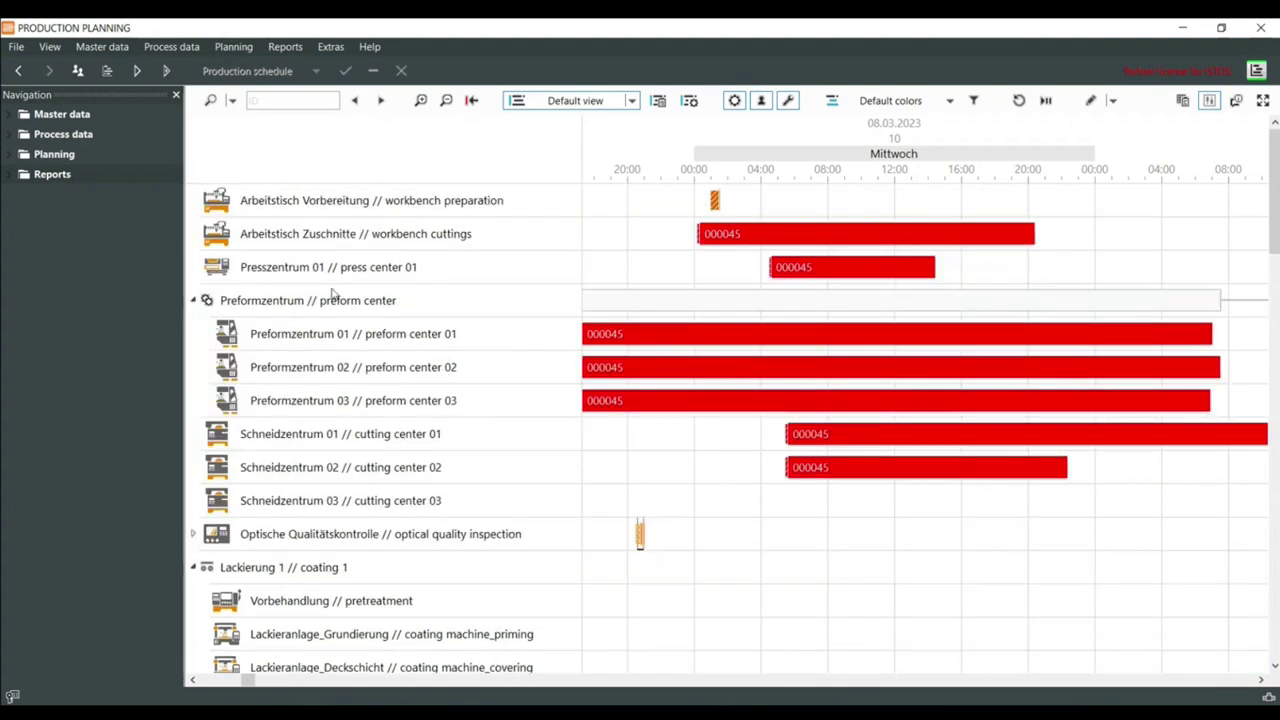
scroll(394, 311, down, 3)
scroll(404, 299, up, 3)
ctrl+scroll(1006, 555, down, 4)
drag(1012, 543, 908, 537)
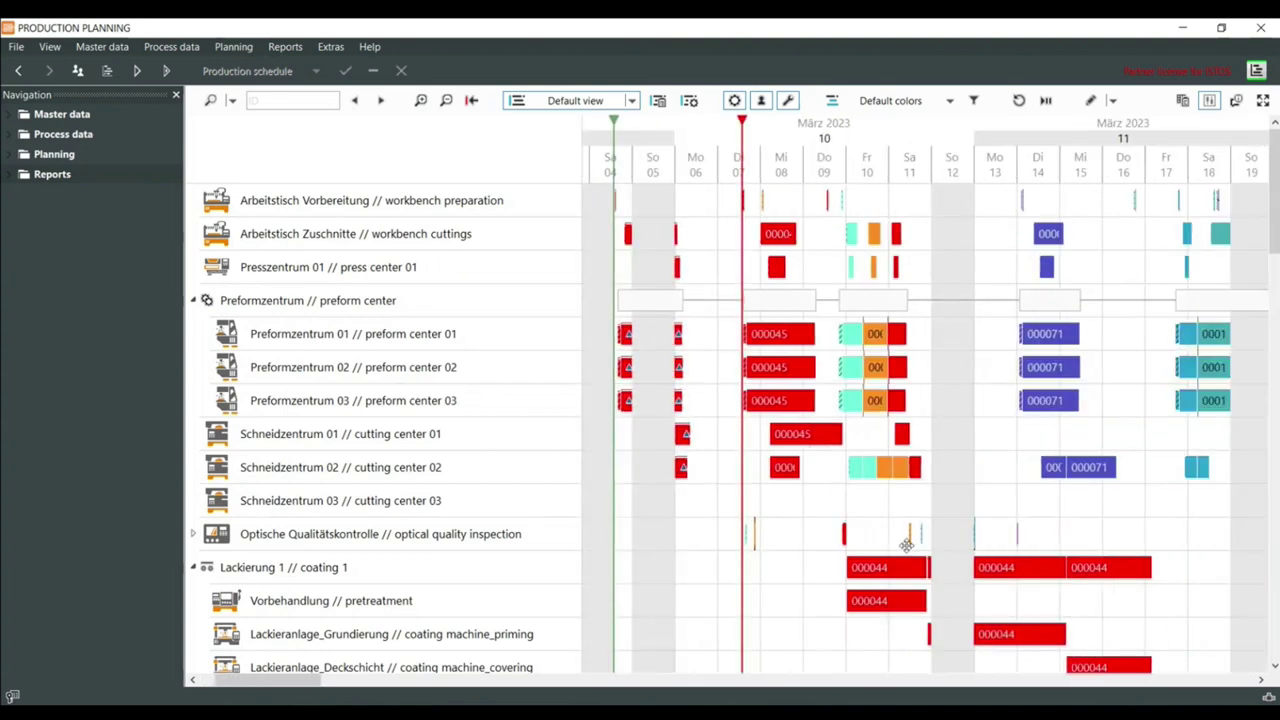
ctrl+scroll(748, 523, up, 4)
mouse_move(718, 469)
mouse_down()
mouse_move(814, 451)
mouse_move(806, 490)
mouse_up()
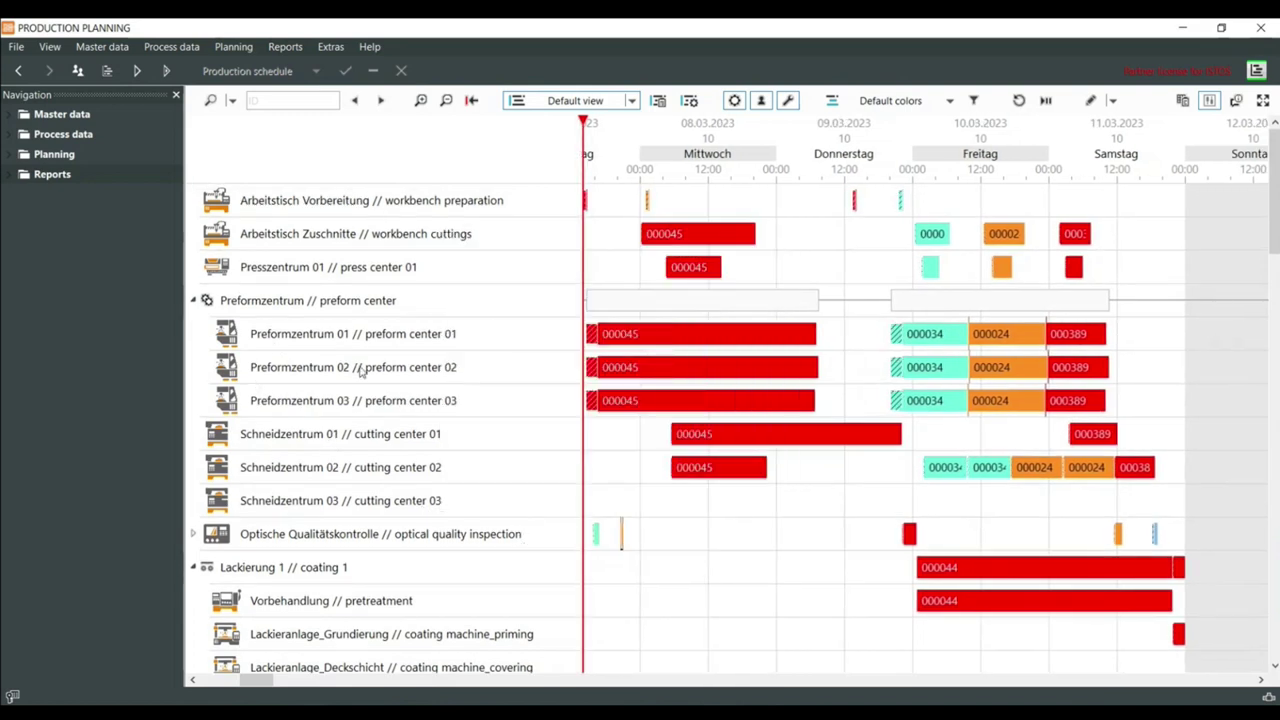
mouse_move(362, 408)
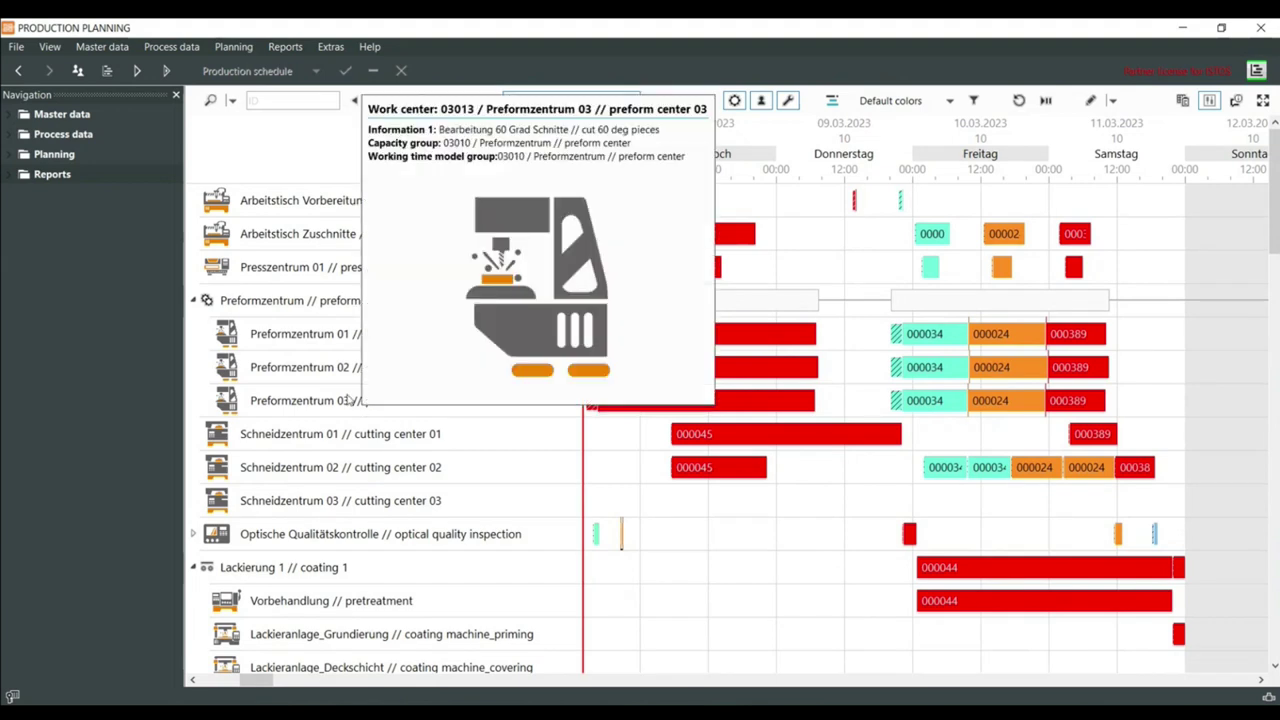